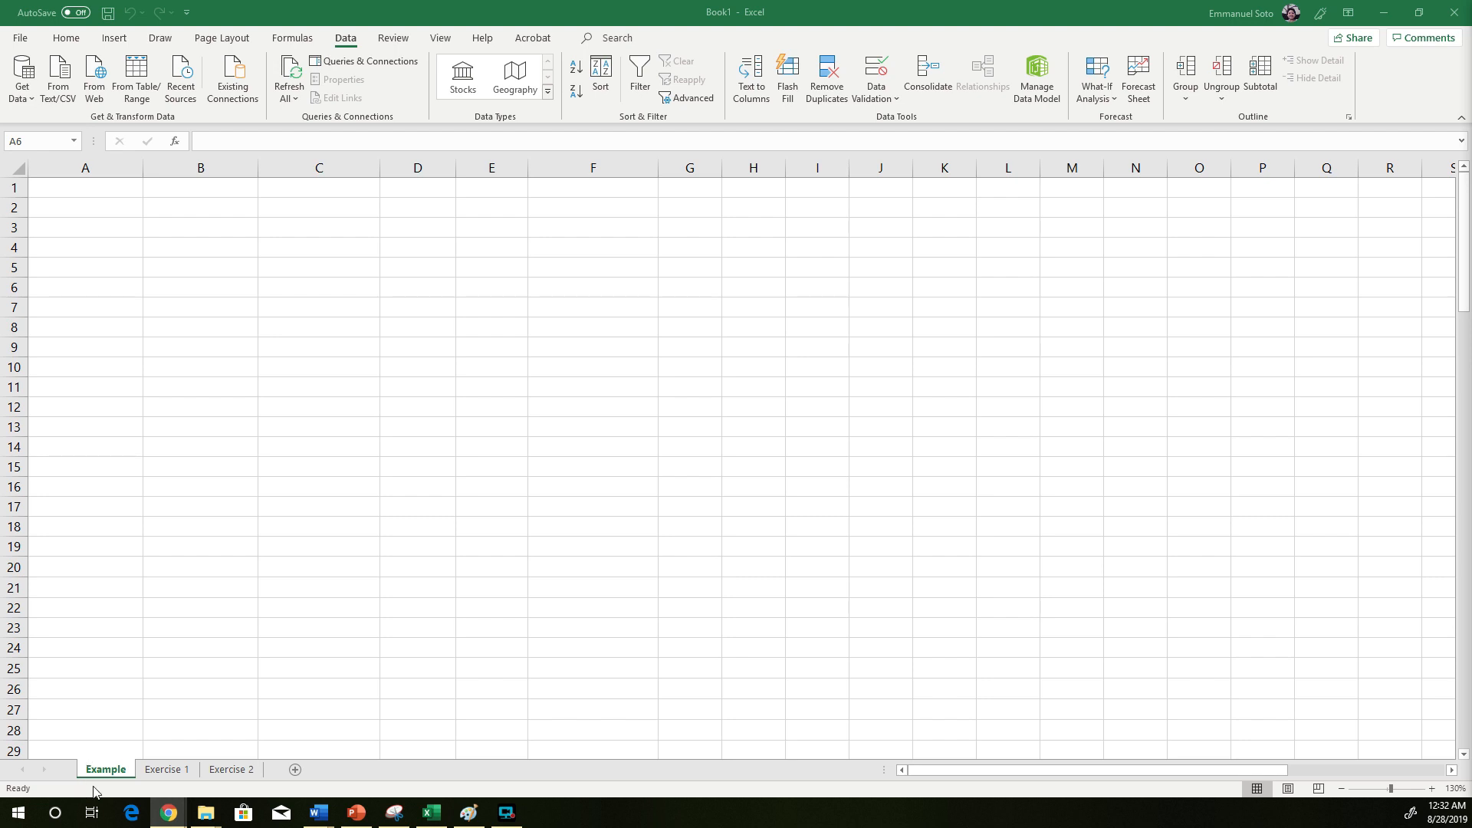
- Add a new blank worksheet after the Example sheet, then return to Example
{"action": "left_click", "coordinate": [295, 772]}
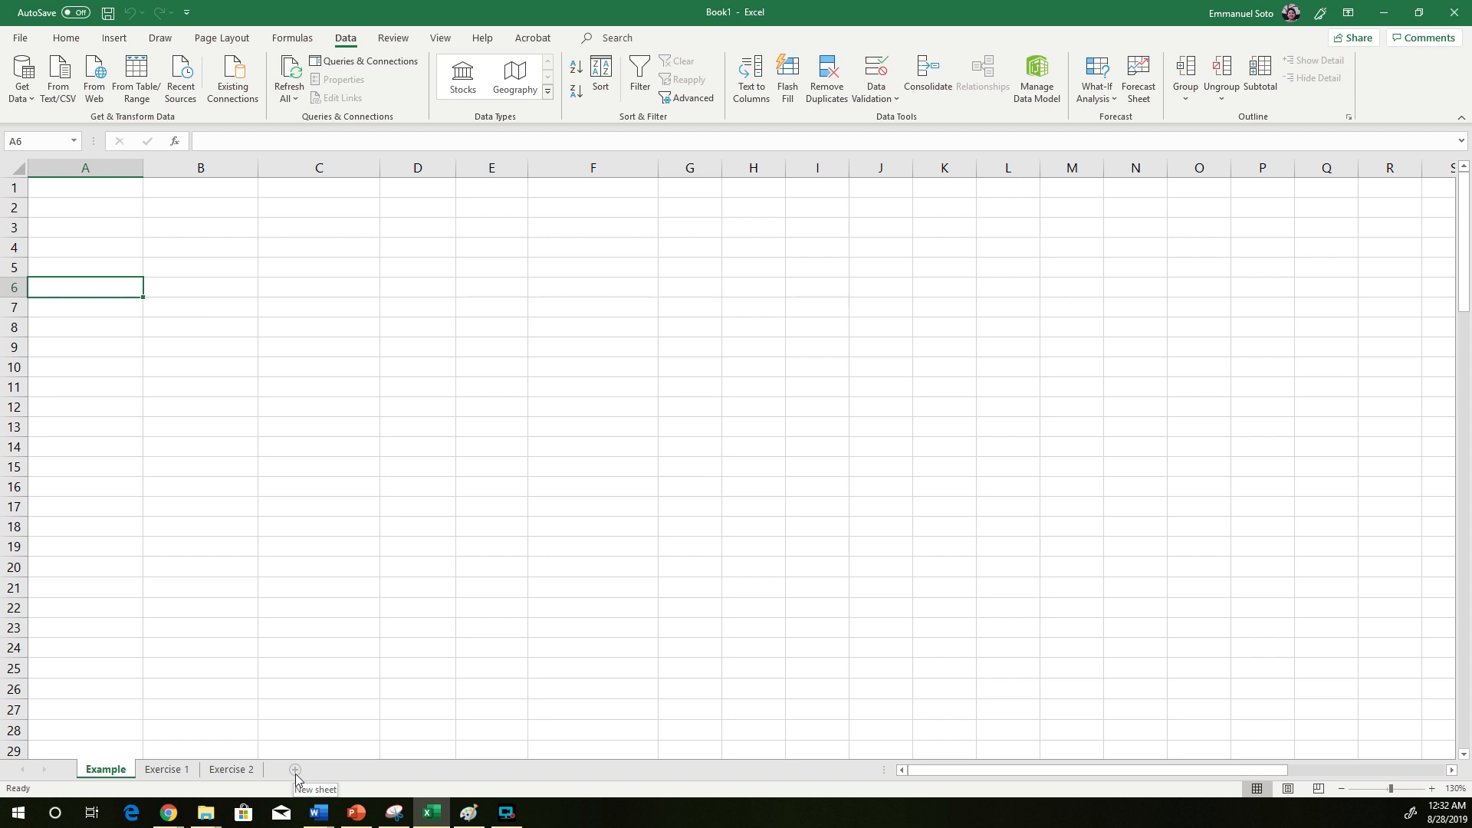
{"action": "left_click", "coordinate": [302, 733]}
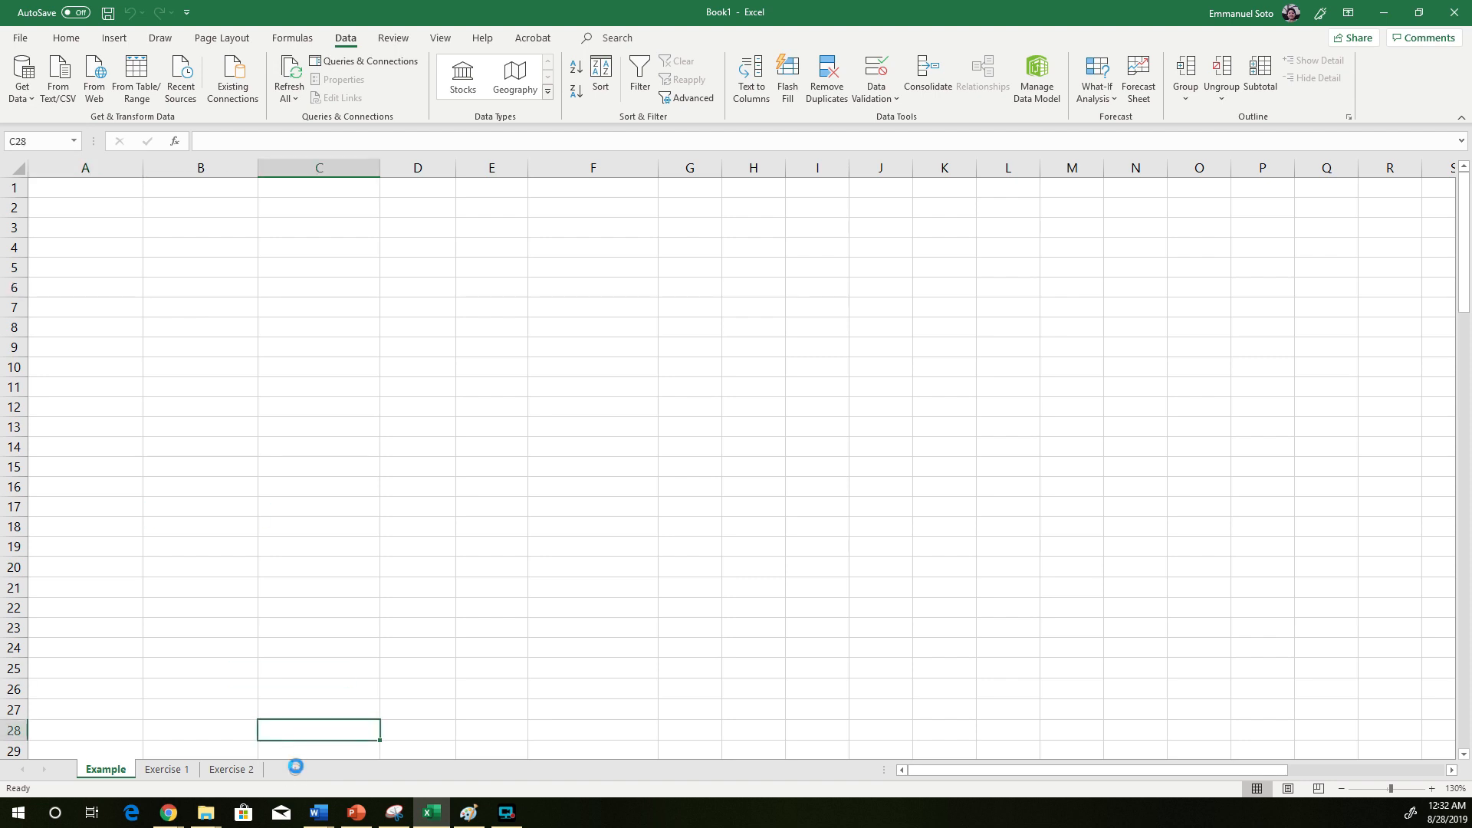
{"action": "left_click", "coordinate": [295, 769]}
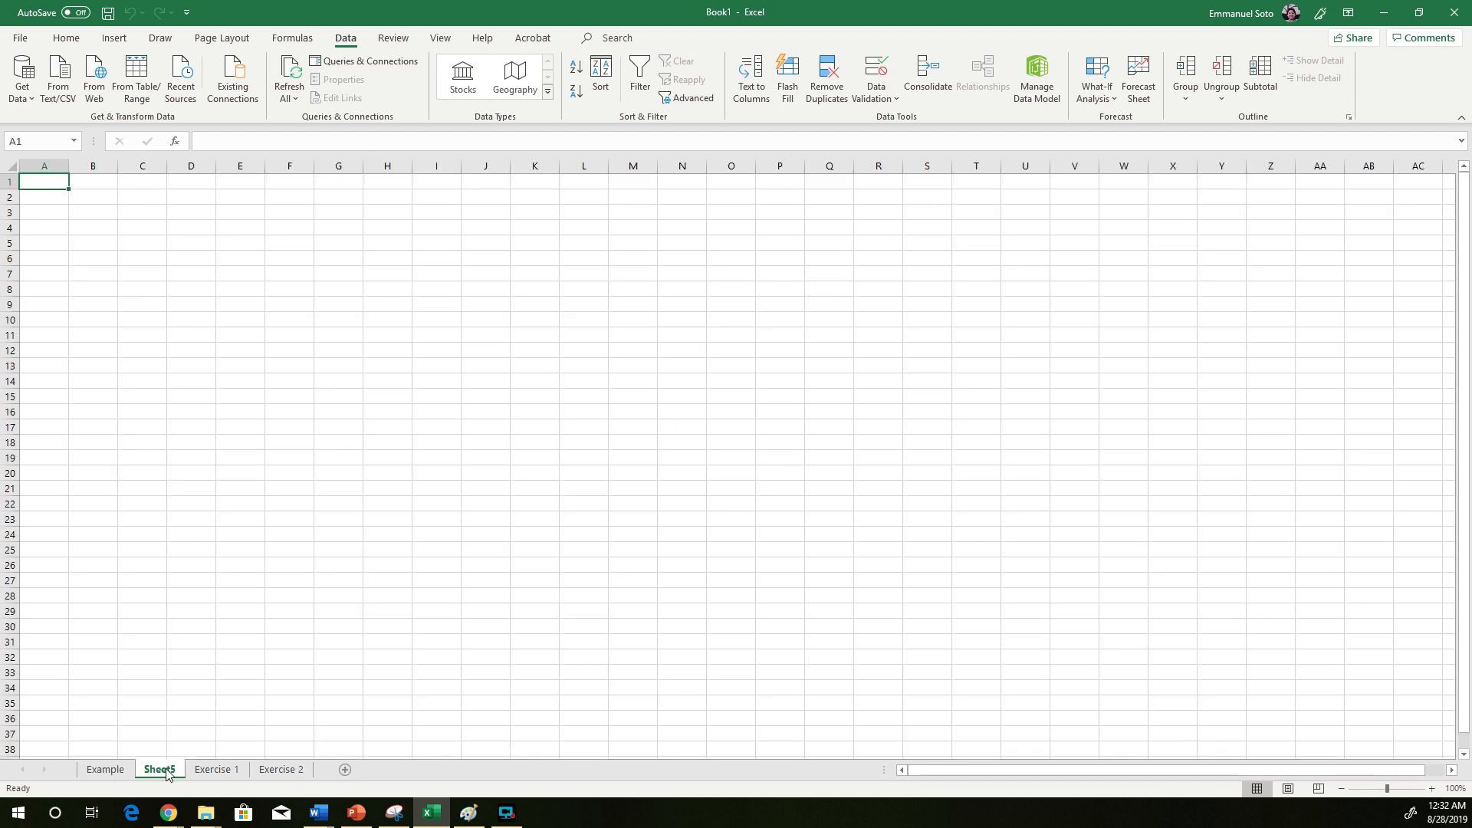
{"action": "left_click", "coordinate": [105, 769]}
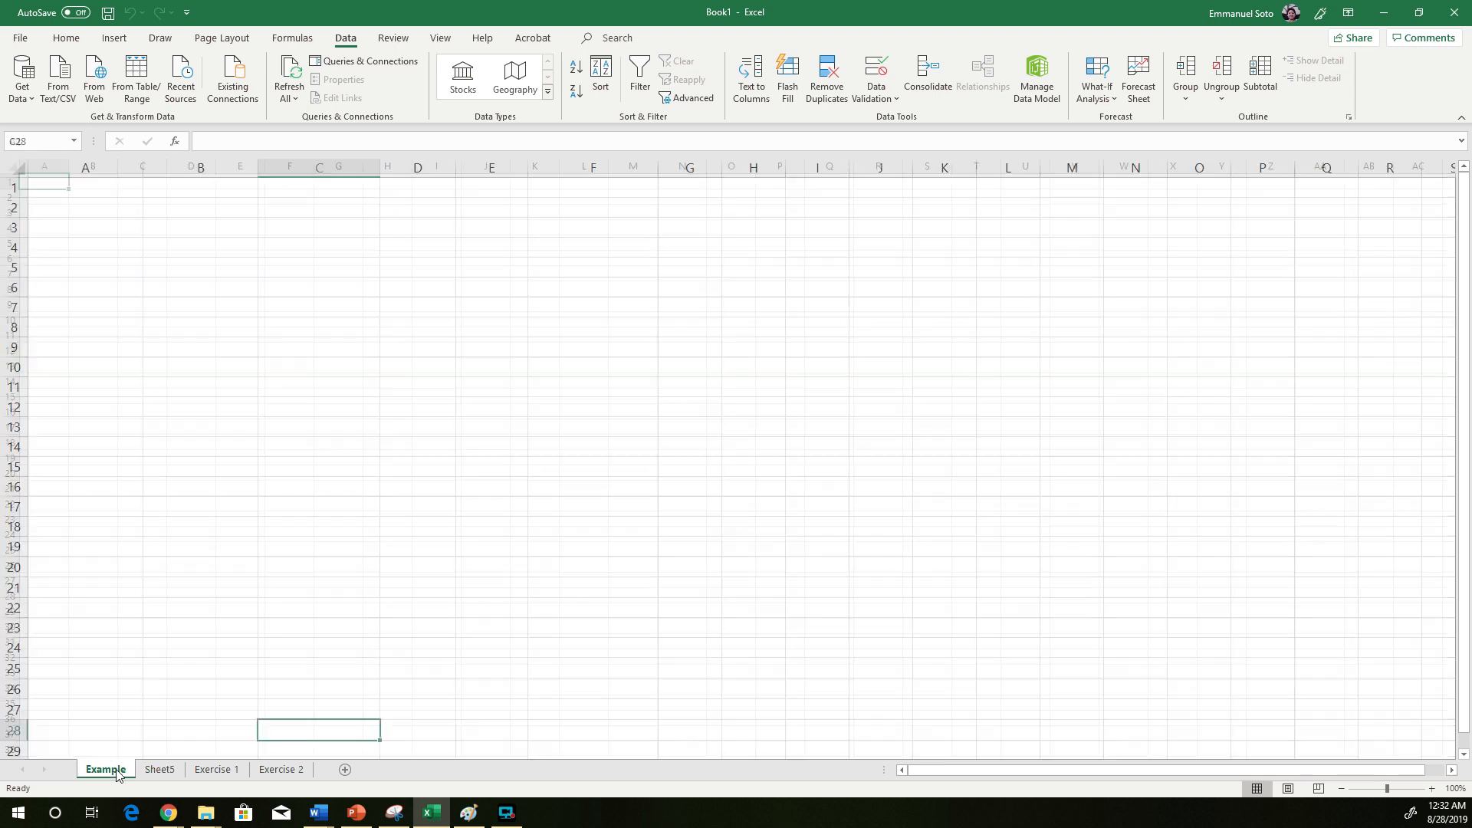
- Enter wwww in cell A4 of the Example sheet and compare it with the new blank sheet
{"action": "left_click", "coordinate": [102, 255]}
{"action": "type", "text": "wwww"}
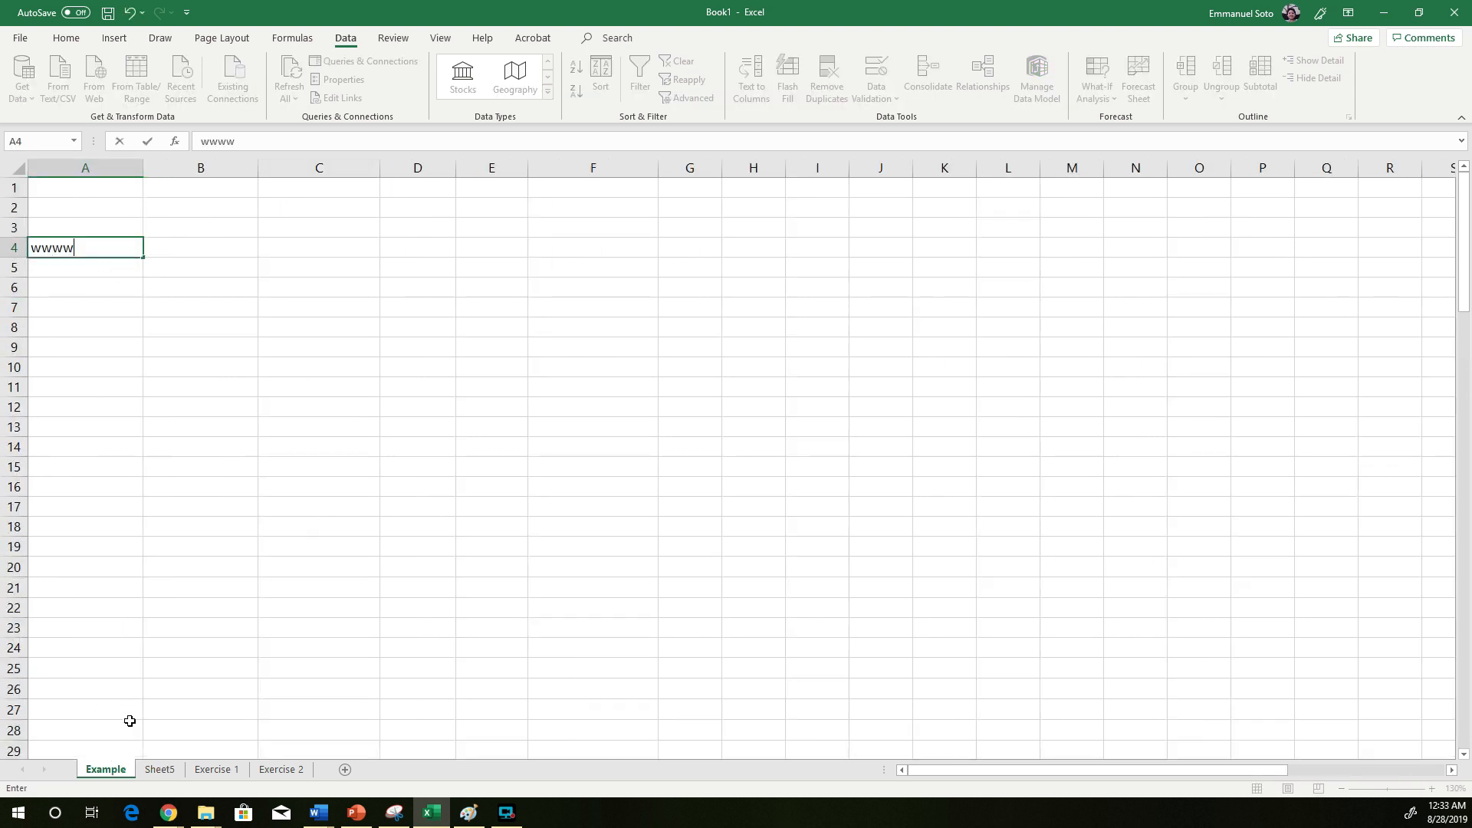
{"action": "left_click", "coordinate": [169, 773]}
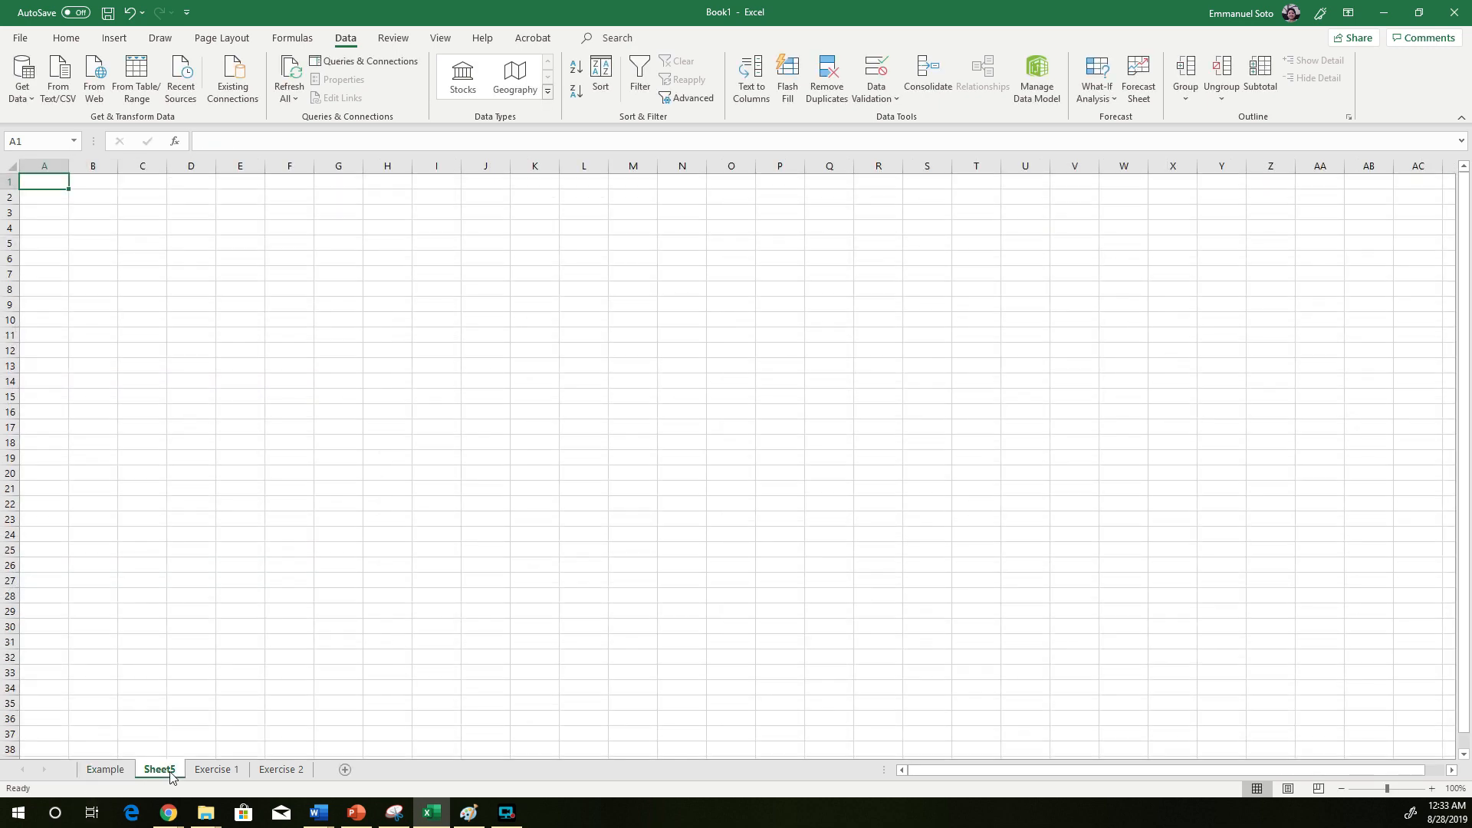
{"action": "left_click", "coordinate": [105, 771]}
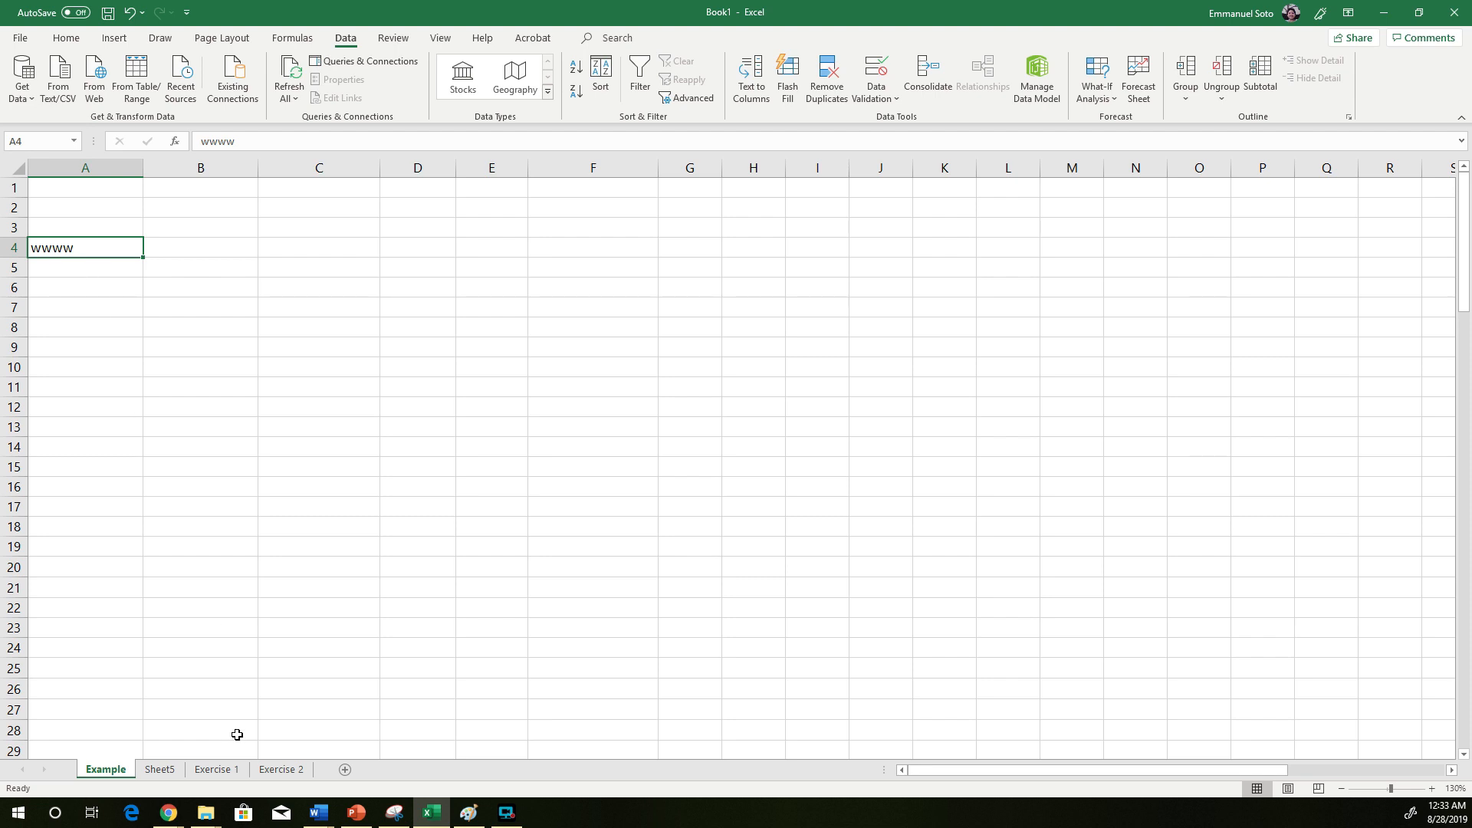
- Delete the blank worksheet Sheet5
{"action": "left_click", "coordinate": [160, 771]}
{"action": "right_click", "coordinate": [160, 771]}
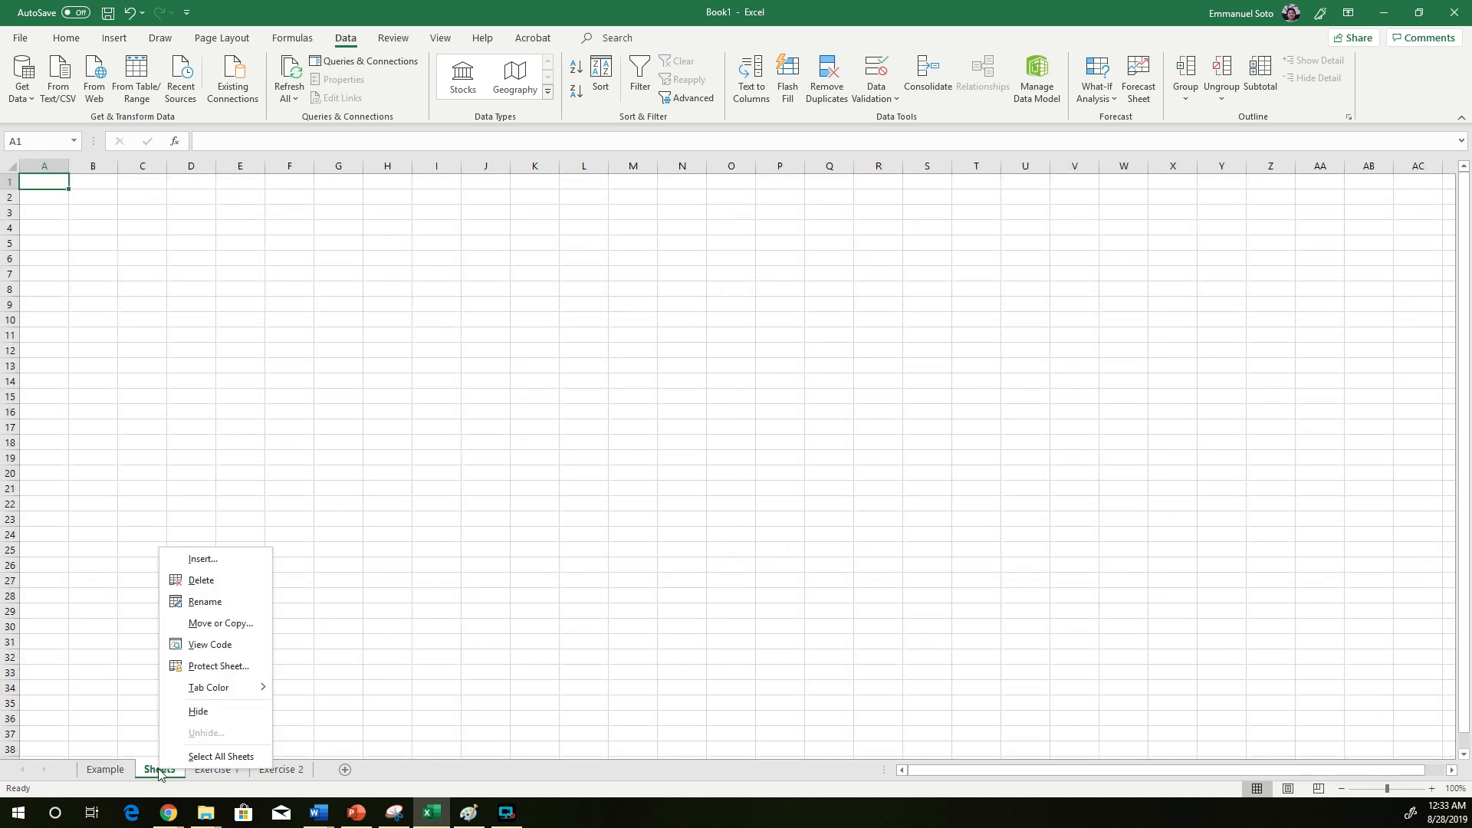
{"action": "left_click", "coordinate": [193, 588]}
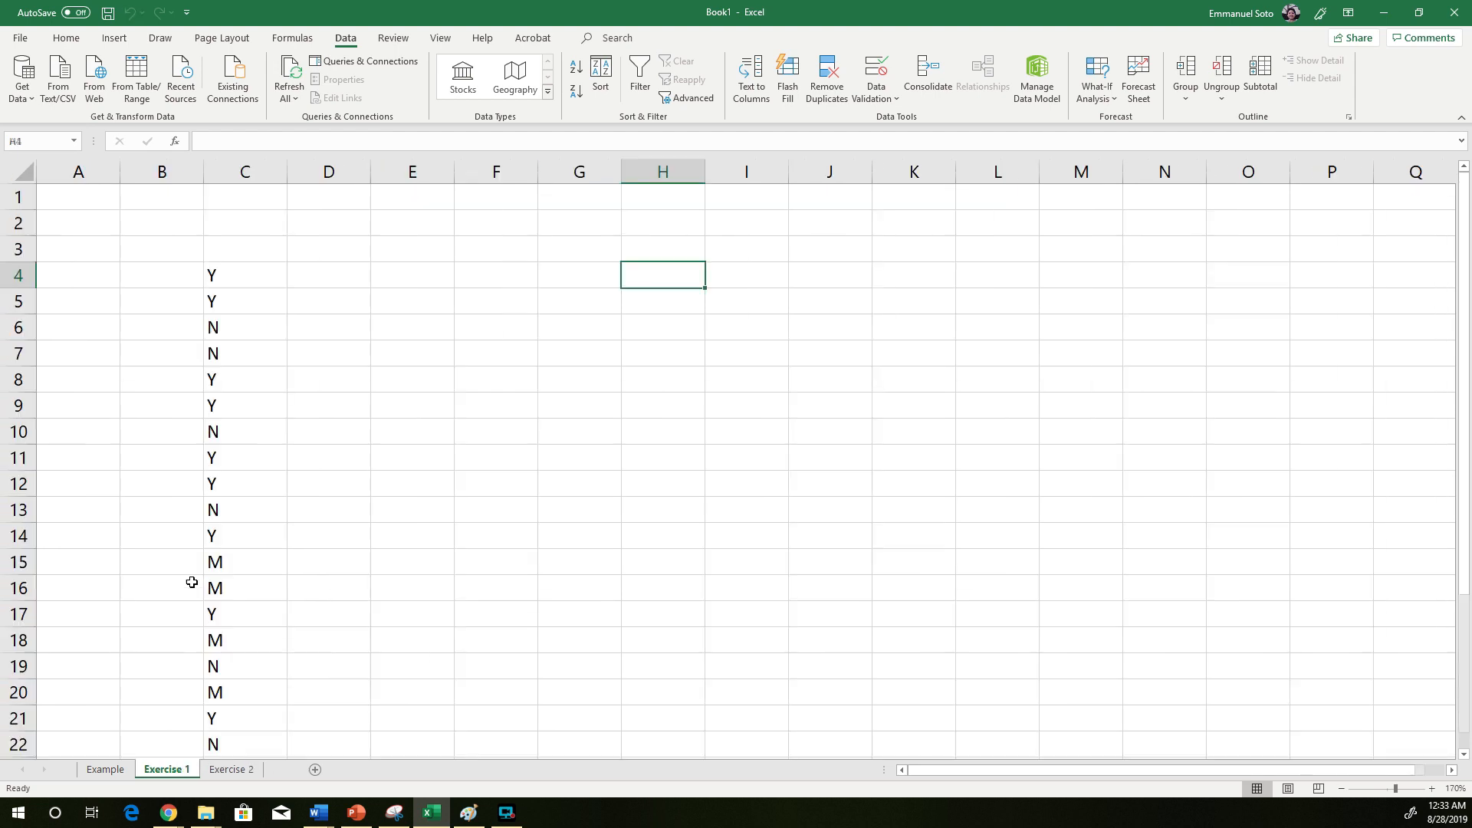
- Replace the content of cell A4 on the Example sheet with "Statistics is Fun!!!!!!!!!"
{"action": "left_click", "coordinate": [108, 769]}
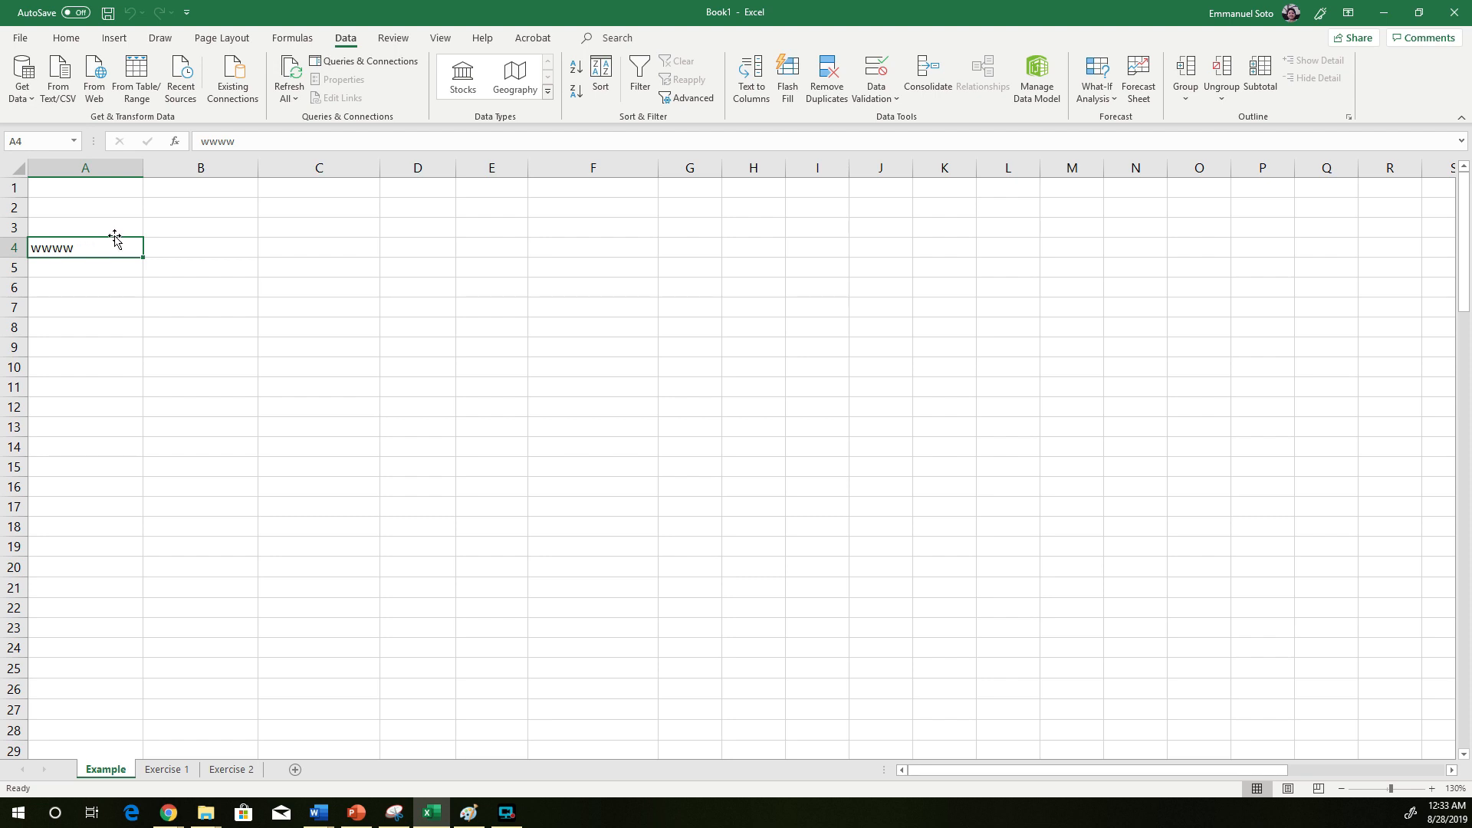
{"action": "type", "text": "Statistics is "}
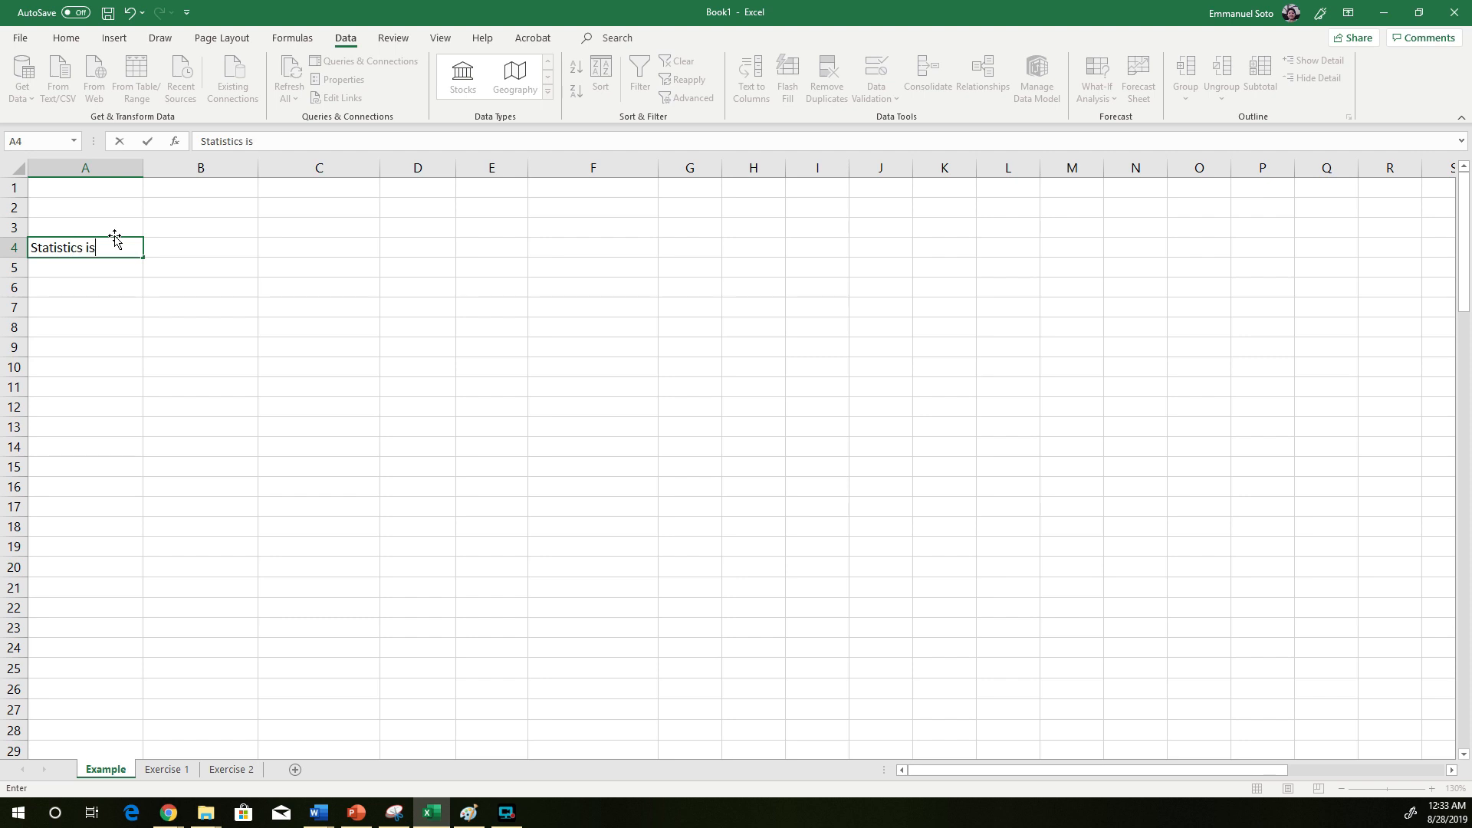
{"action": "type", "text": "Fun!!!!!!!!!"}
{"action": "left_click", "coordinate": [121, 326]}
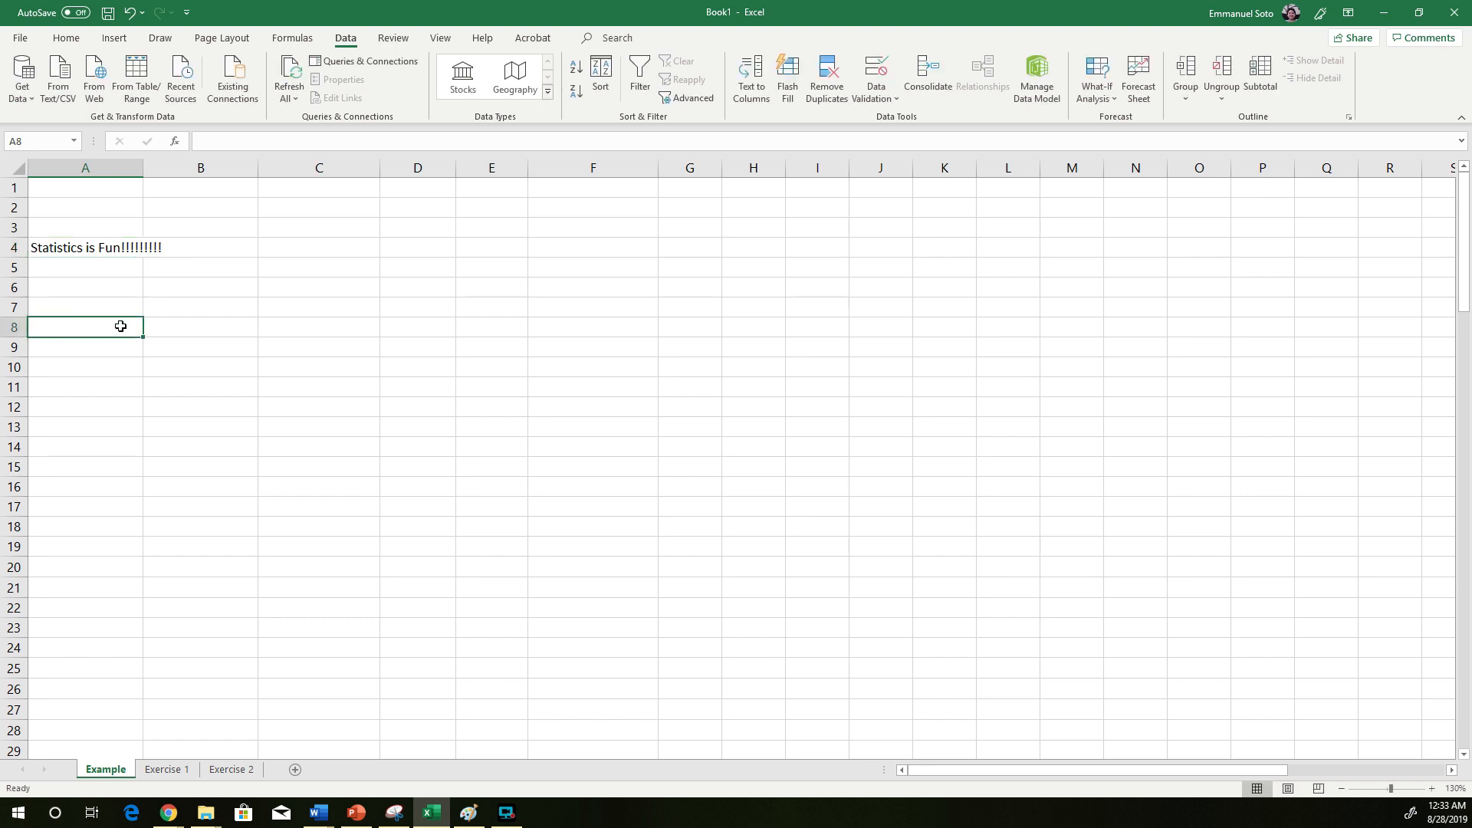
- Inspect cells A4 and B4 to check which one actually holds the overflowing text
{"action": "left_click", "coordinate": [92, 247]}
{"action": "left_click", "coordinate": [111, 306]}
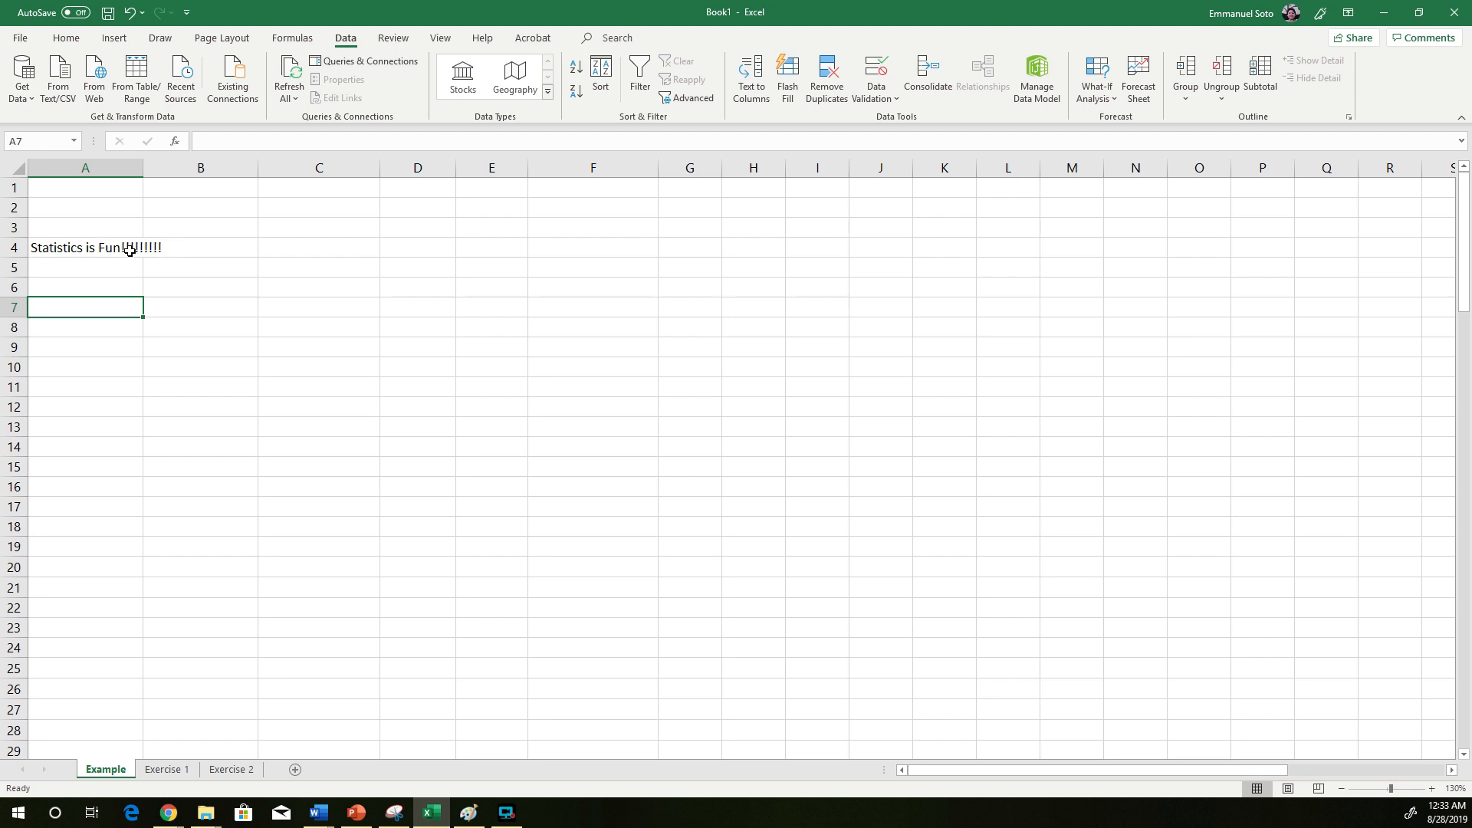
{"action": "left_click", "coordinate": [192, 252]}
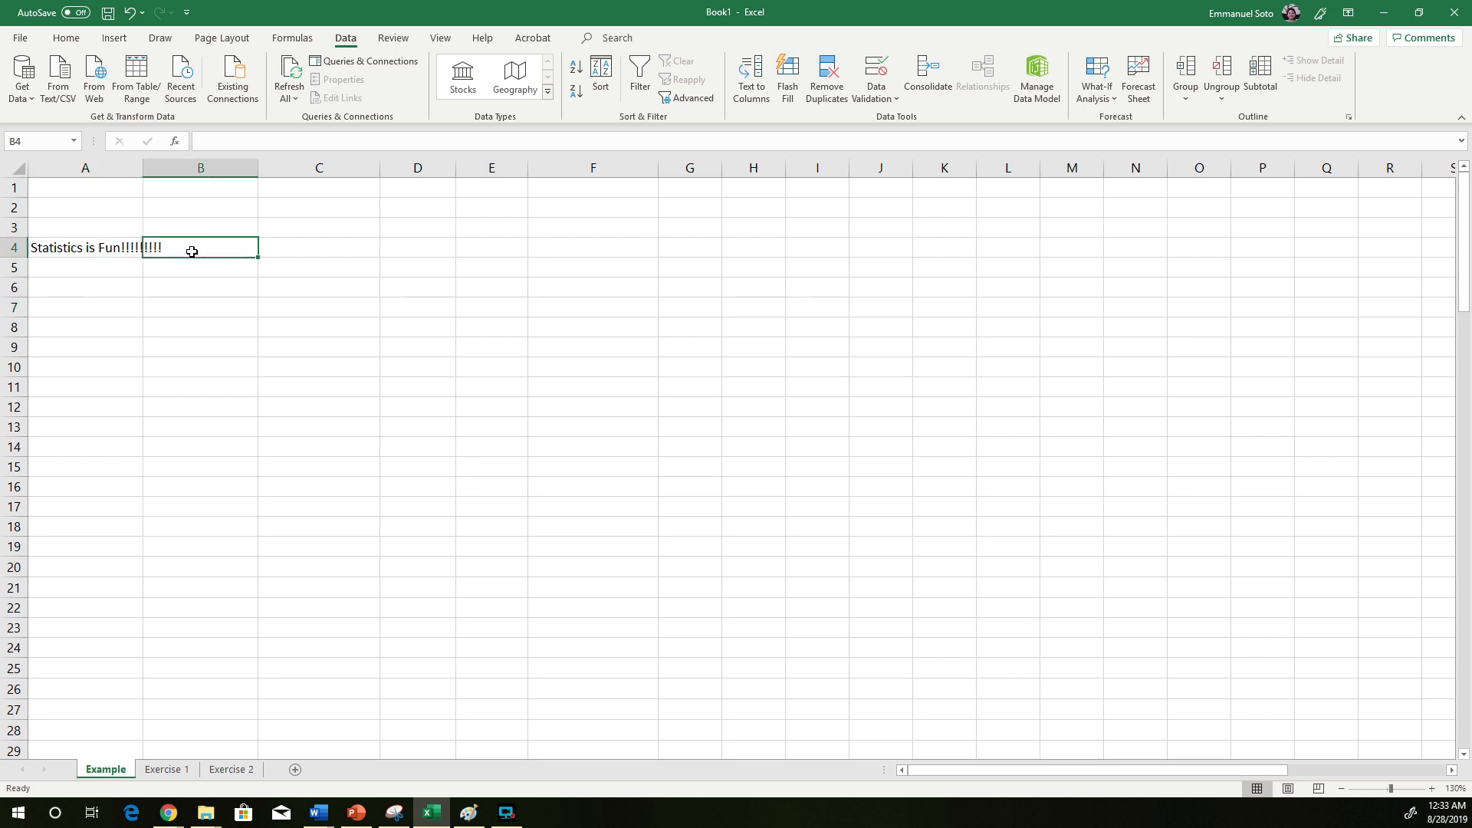
{"action": "left_click", "coordinate": [279, 139]}
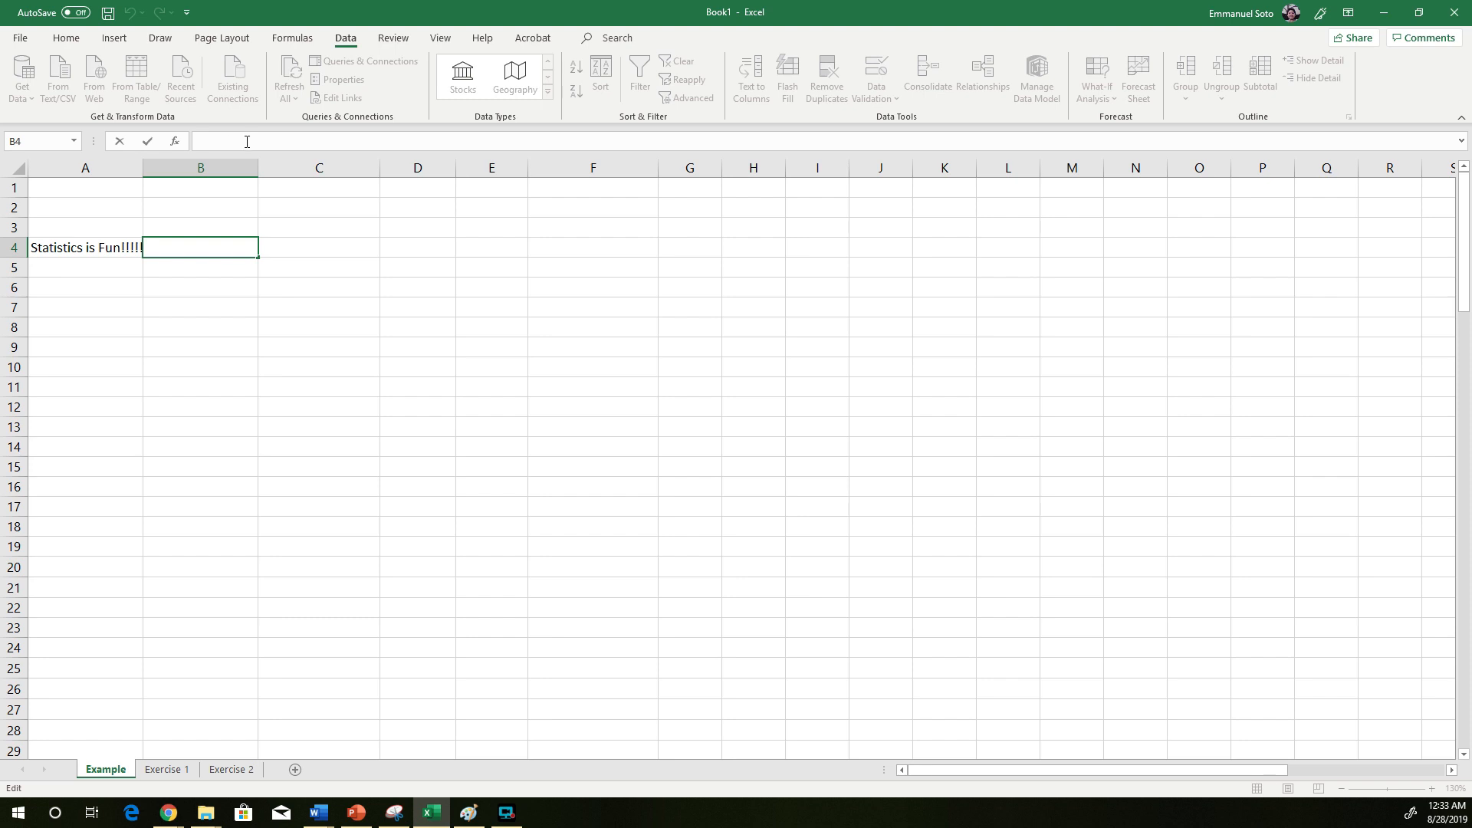
{"action": "left_click", "coordinate": [191, 320]}
- Enter 3333 in cell B4 beside the overflowing text, then clear that cell again
{"action": "left_click", "coordinate": [174, 243]}
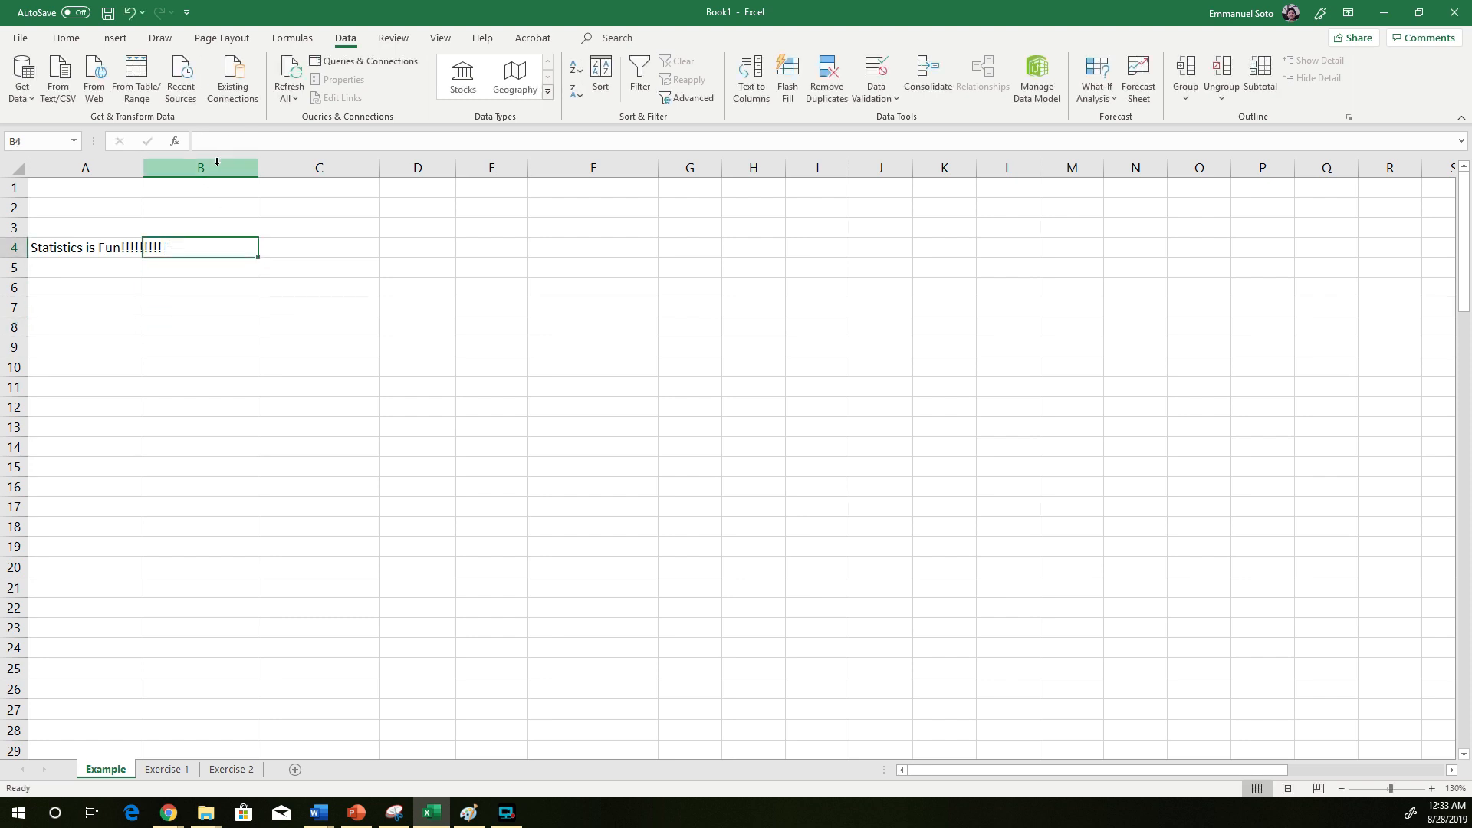
{"action": "type", "text": "3333"}
{"action": "left_click", "coordinate": [228, 342]}
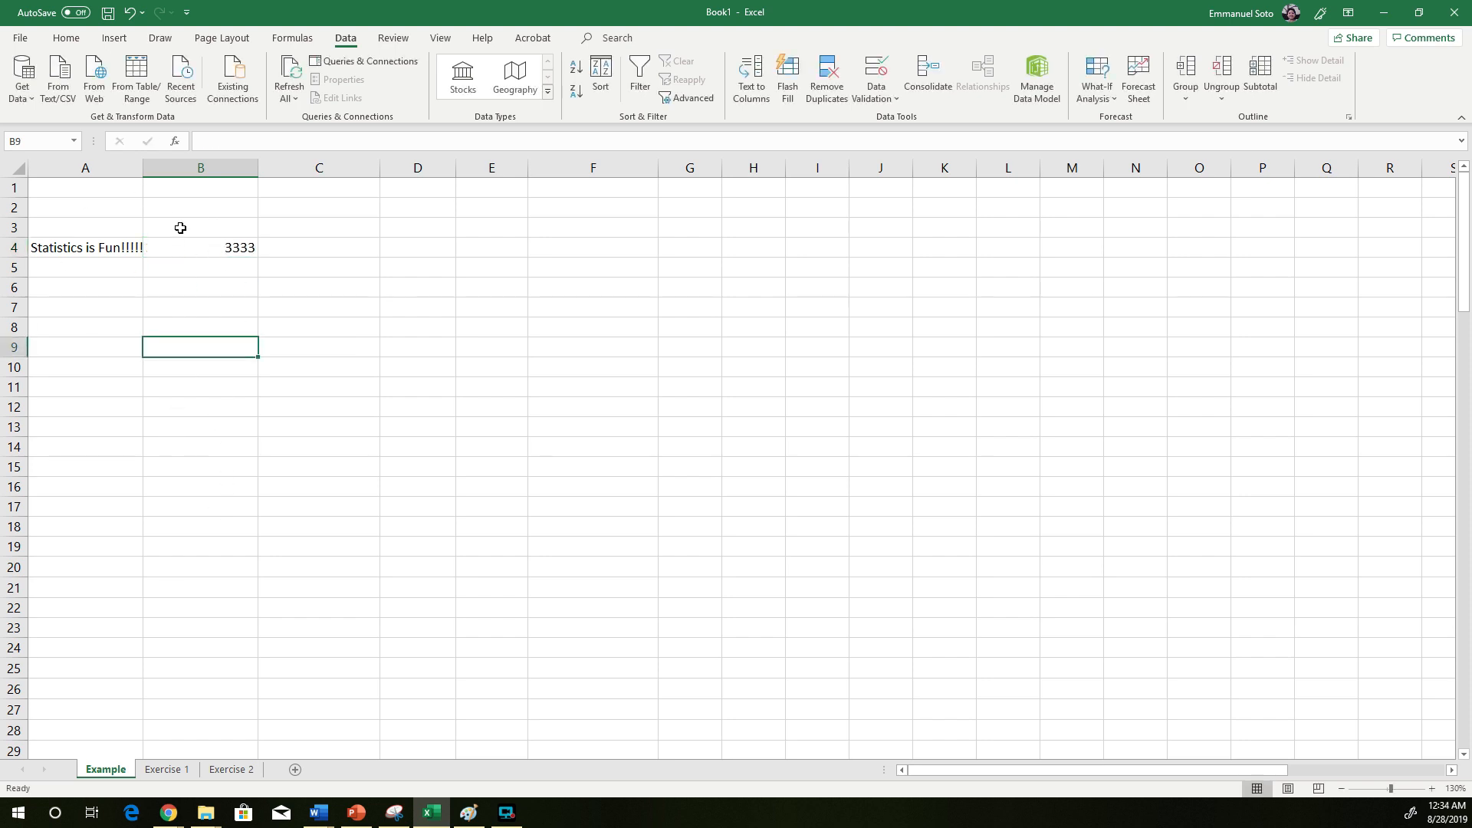
{"action": "left_click", "coordinate": [194, 250]}
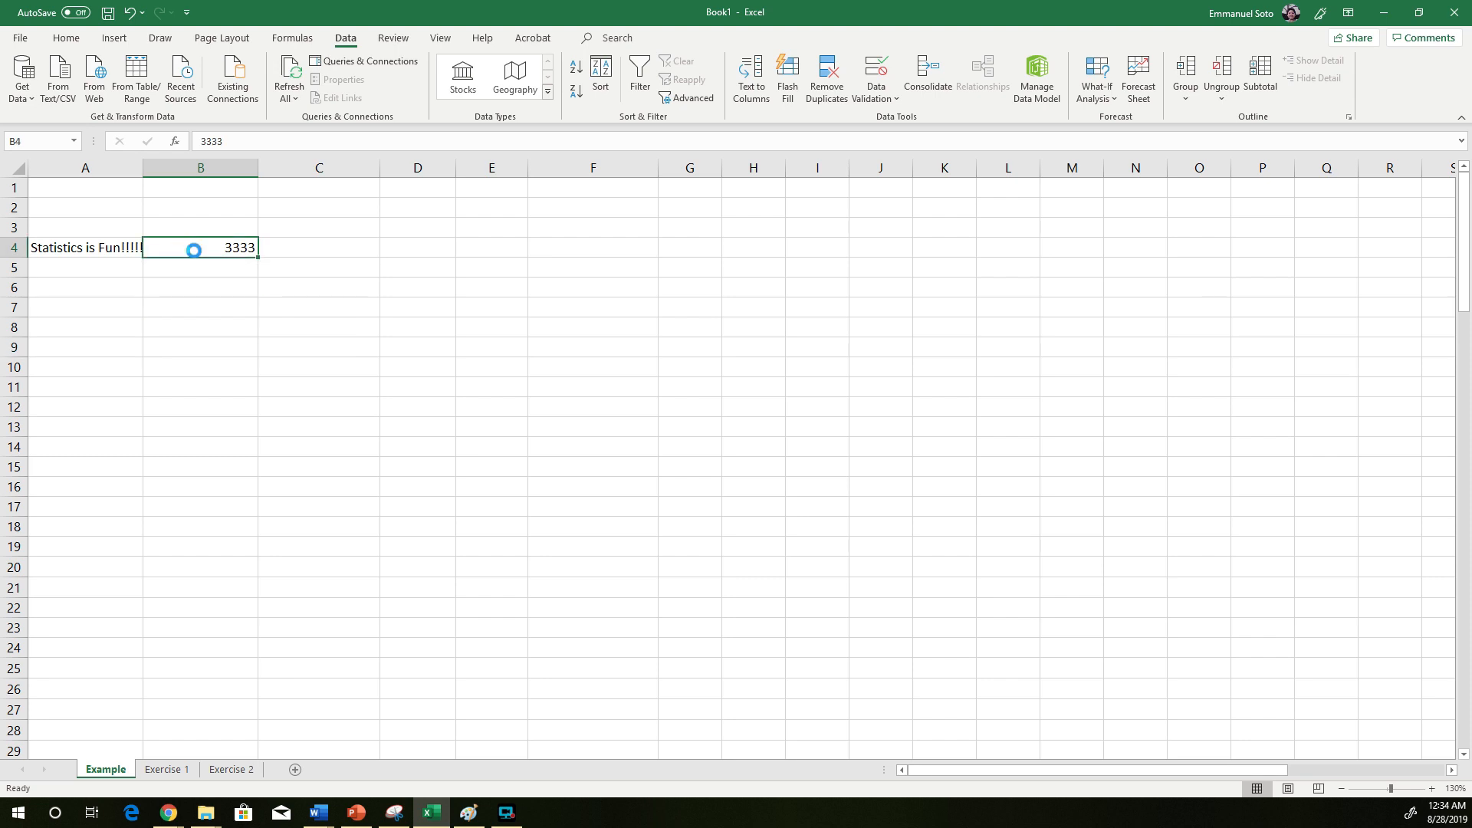
{"action": "key", "text": "Delete"}
{"action": "left_click", "coordinate": [168, 412]}
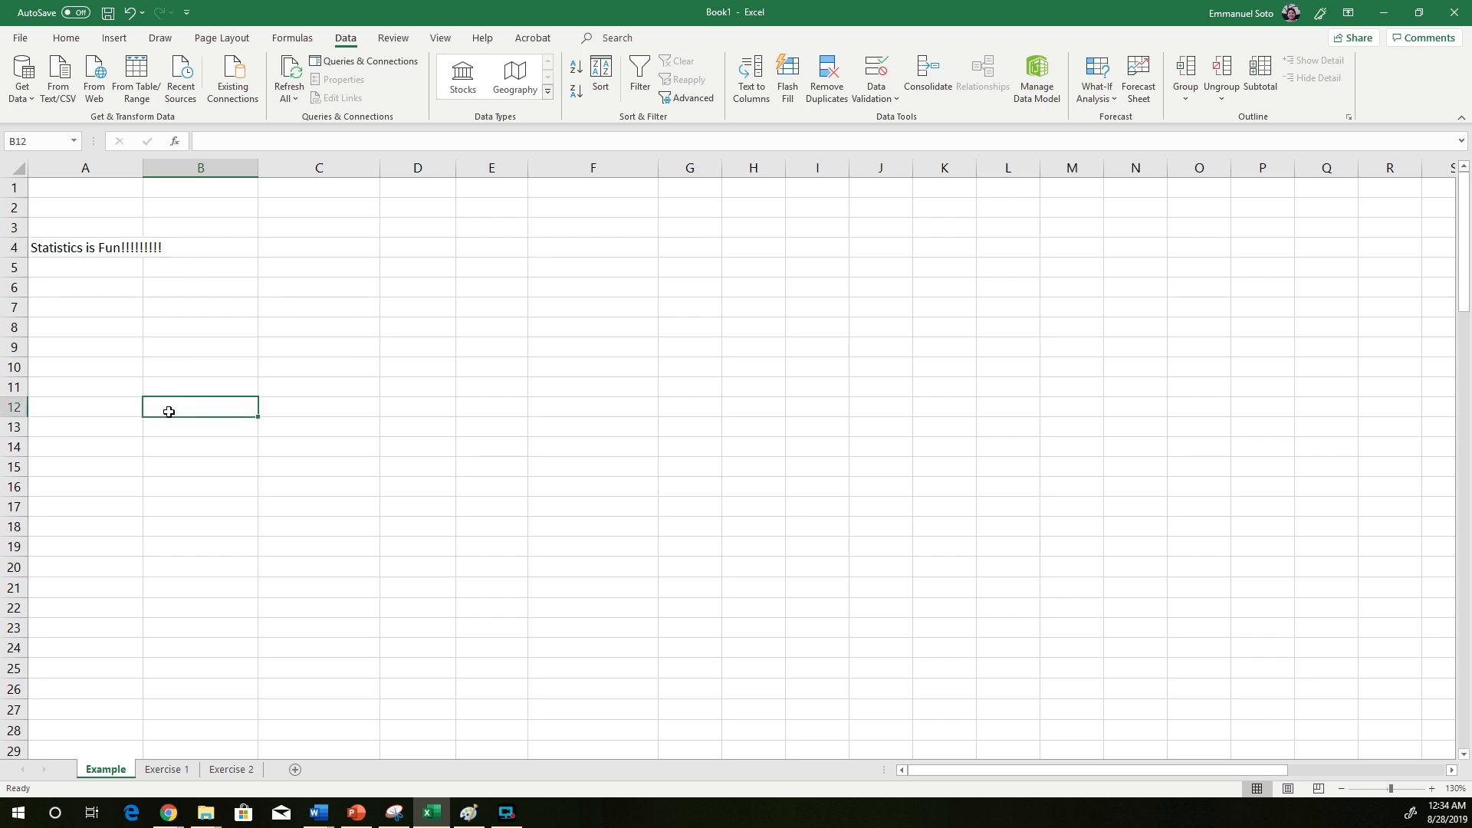
- Widen column A manually until the text in A4 fits inside its cell
{"action": "left_click", "coordinate": [93, 243]}
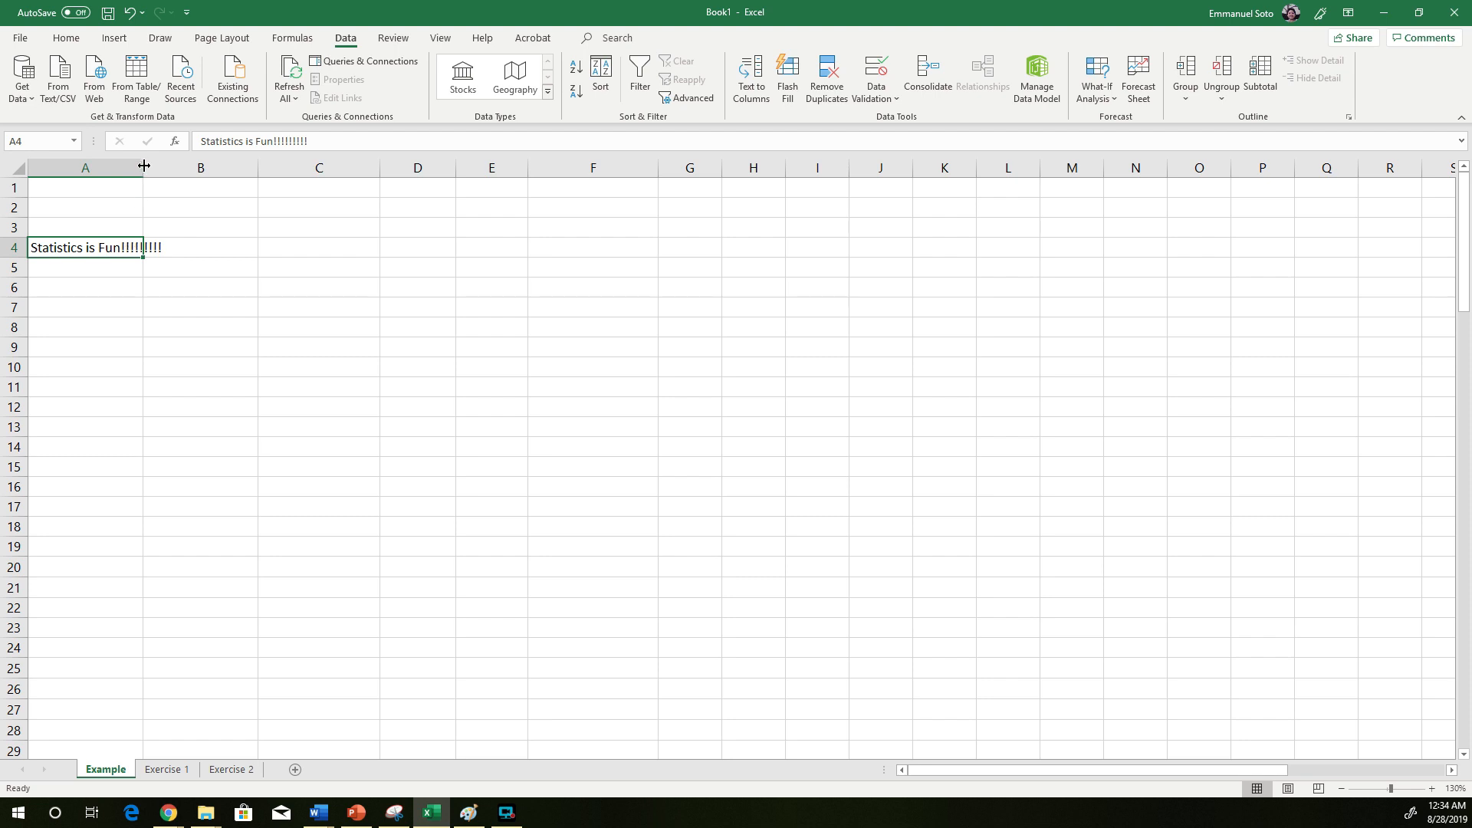
{"action": "left_click_drag", "start_coordinate": [144, 166], "coordinate": [191, 189]}
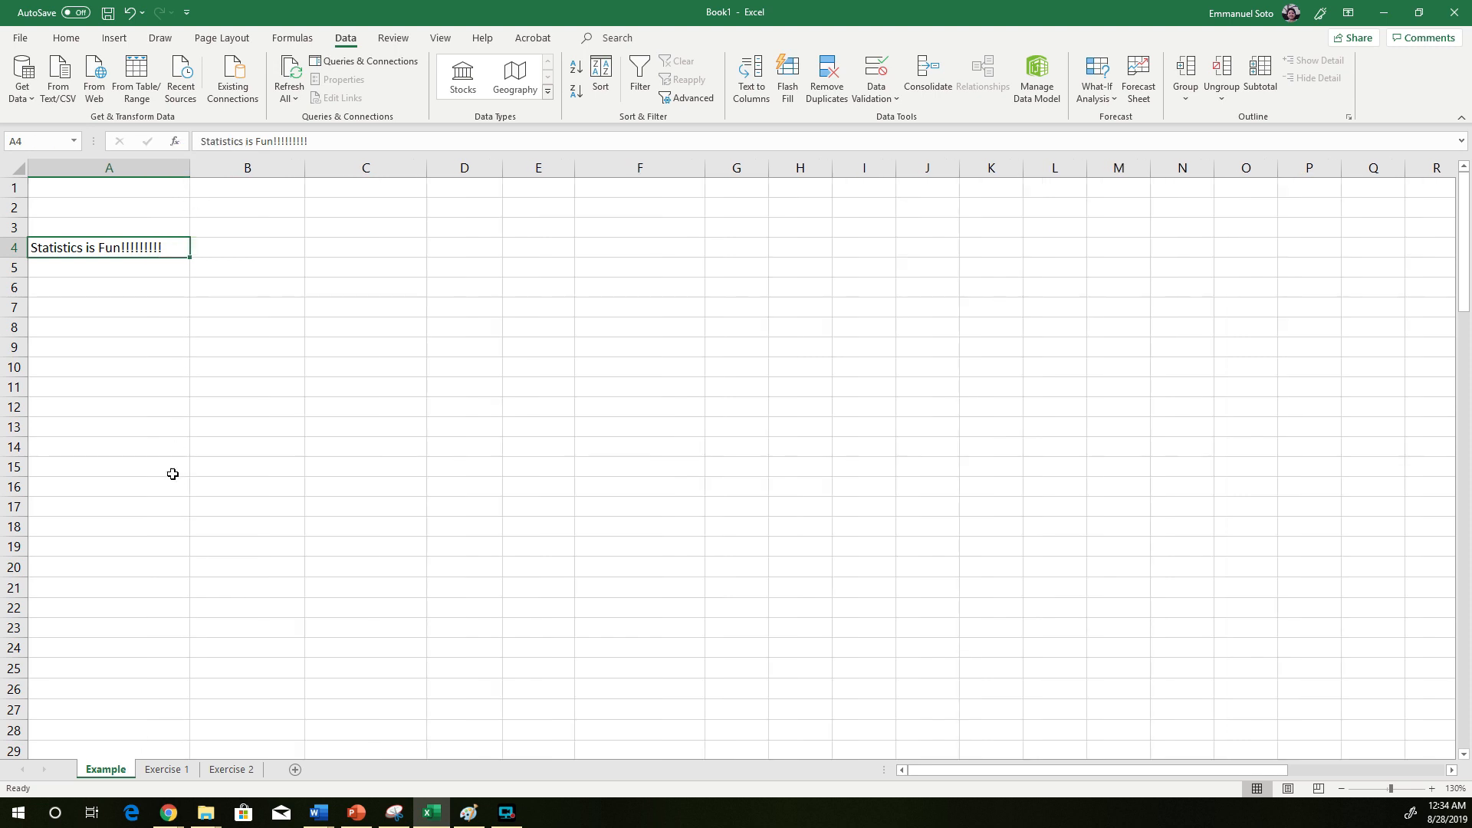
{"action": "left_click", "coordinate": [107, 266]}
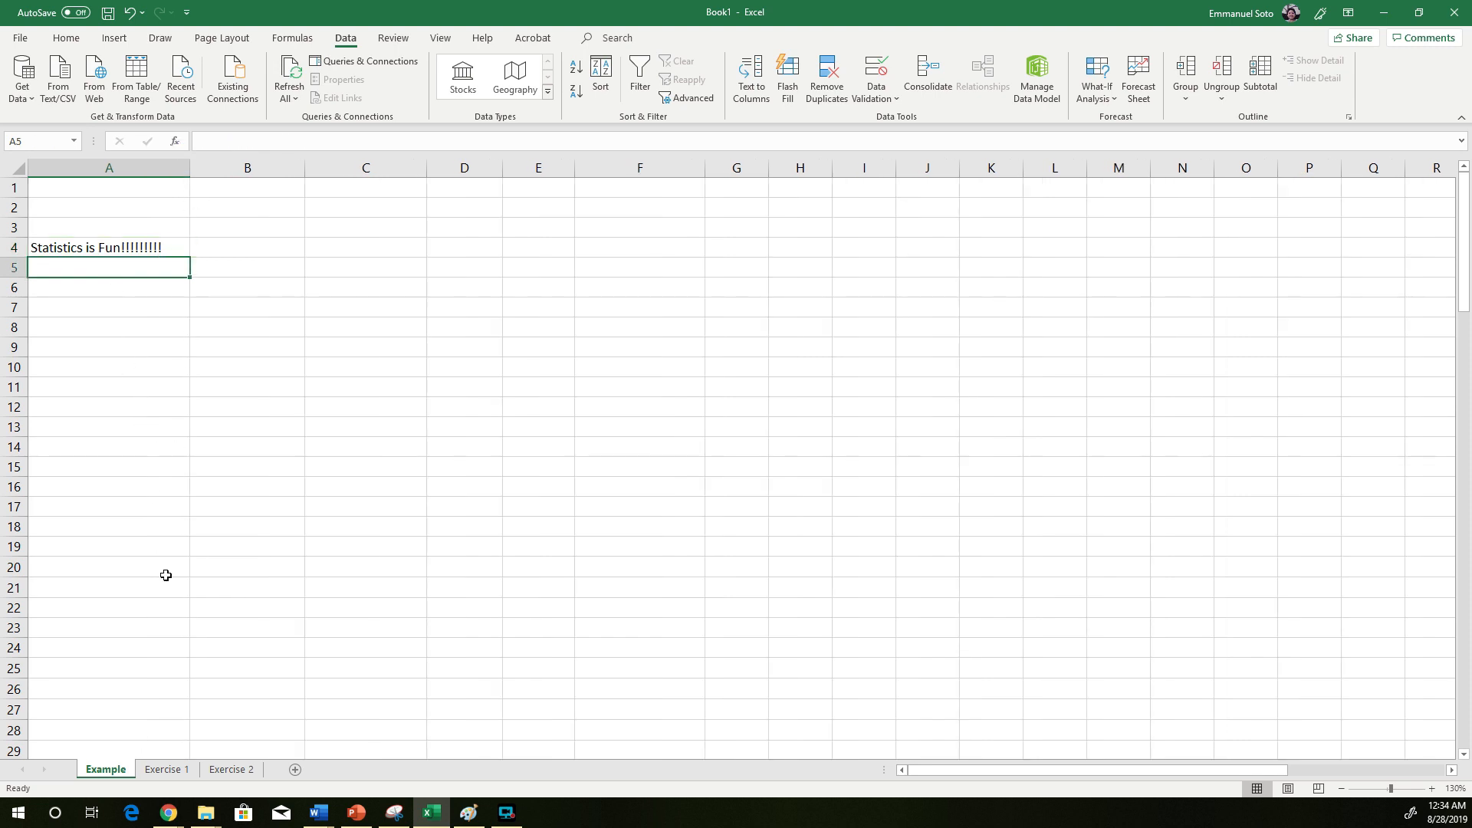
- Narrow column A below the text length, then auto-fit its width to the content
{"action": "left_click_drag", "start_coordinate": [190, 168], "coordinate": [135, 169]}
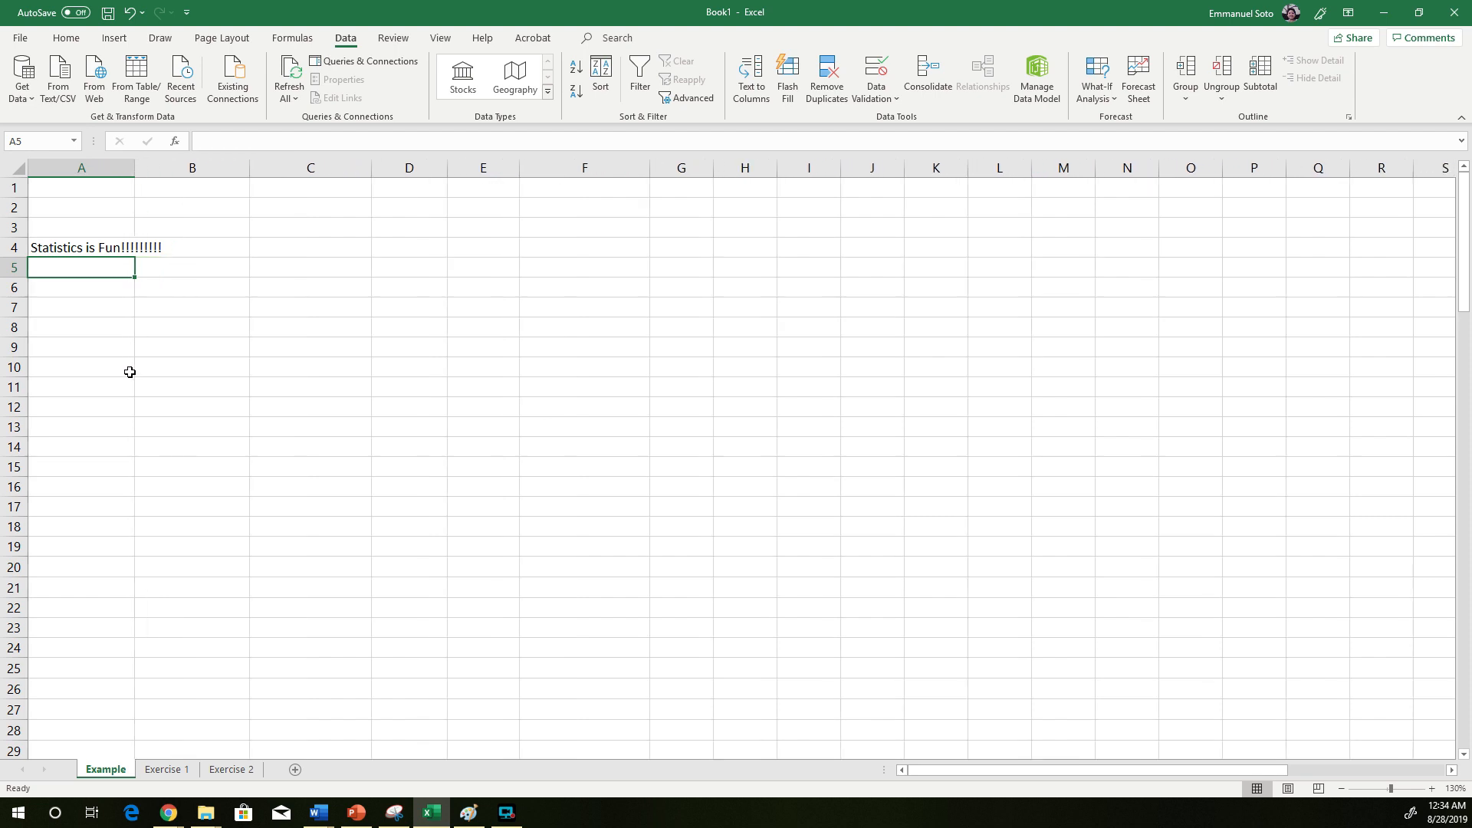
{"action": "double_click", "coordinate": [134, 167]}
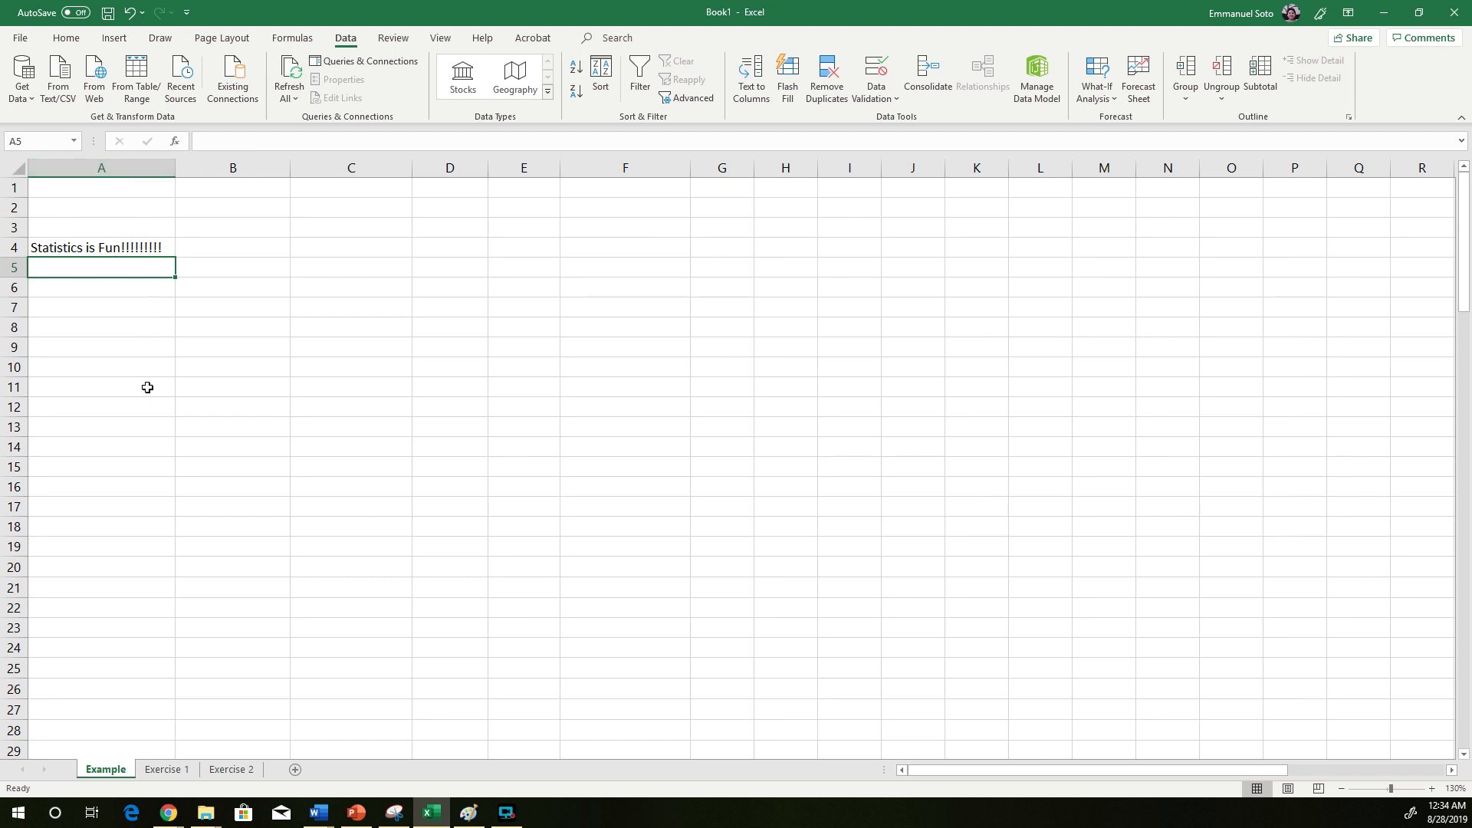
{"action": "left_click", "coordinate": [150, 322]}
- Select columns A, B, C and D one after another to examine the column lettering
{"action": "left_click", "coordinate": [147, 163]}
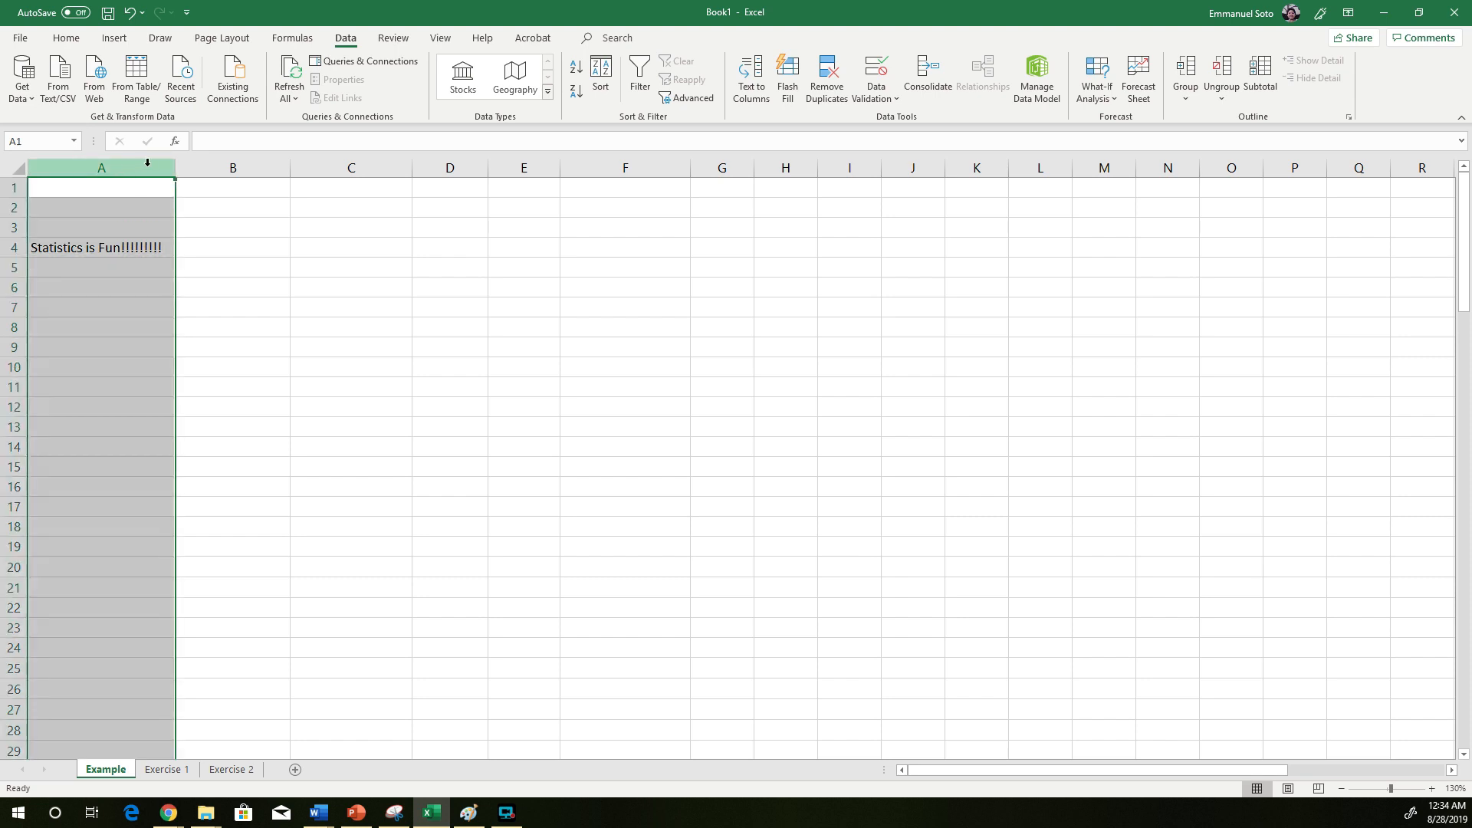
{"action": "left_click", "coordinate": [207, 164]}
{"action": "left_click", "coordinate": [338, 157]}
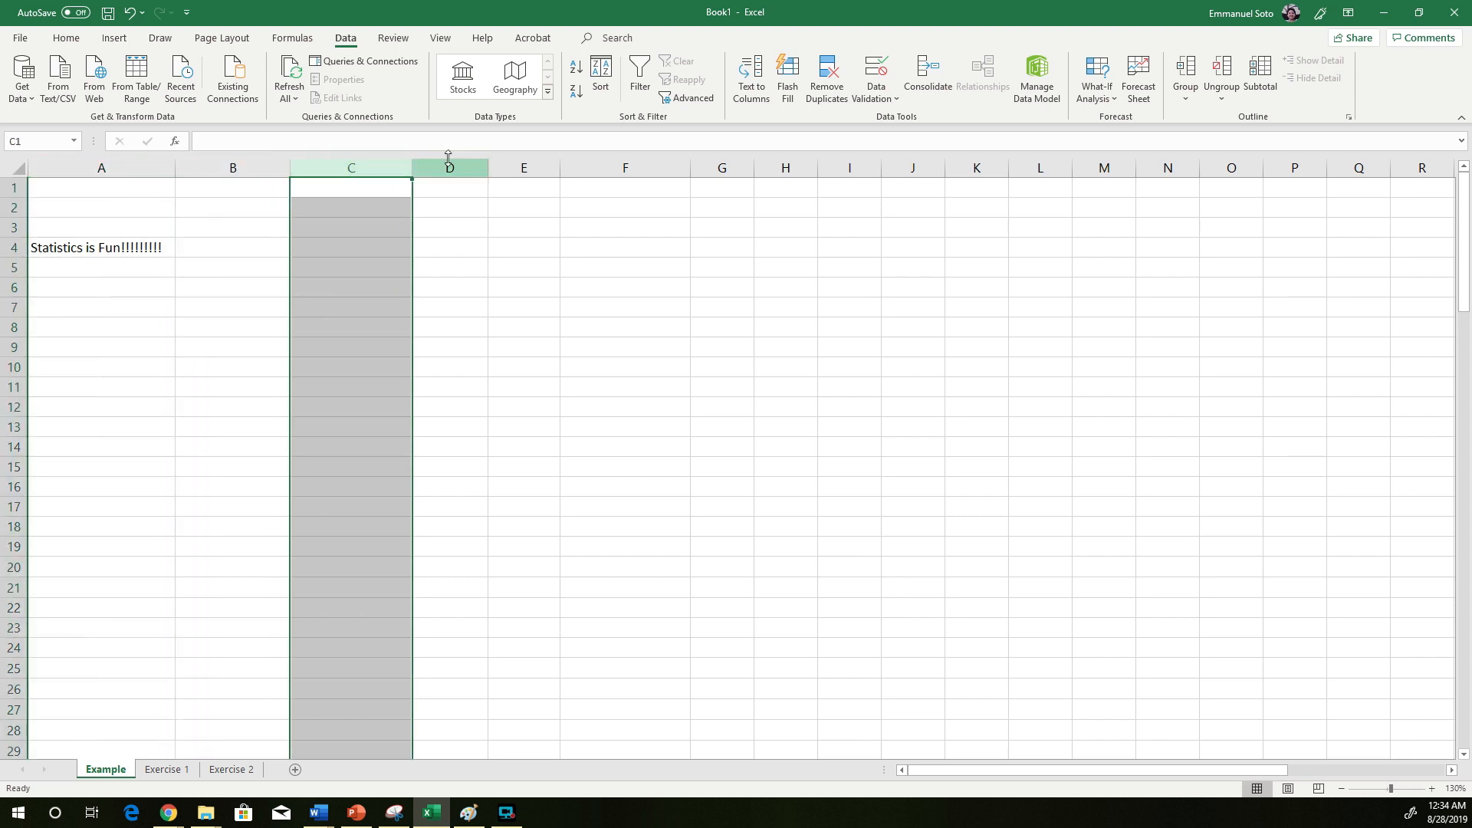
{"action": "left_click", "coordinate": [464, 163]}
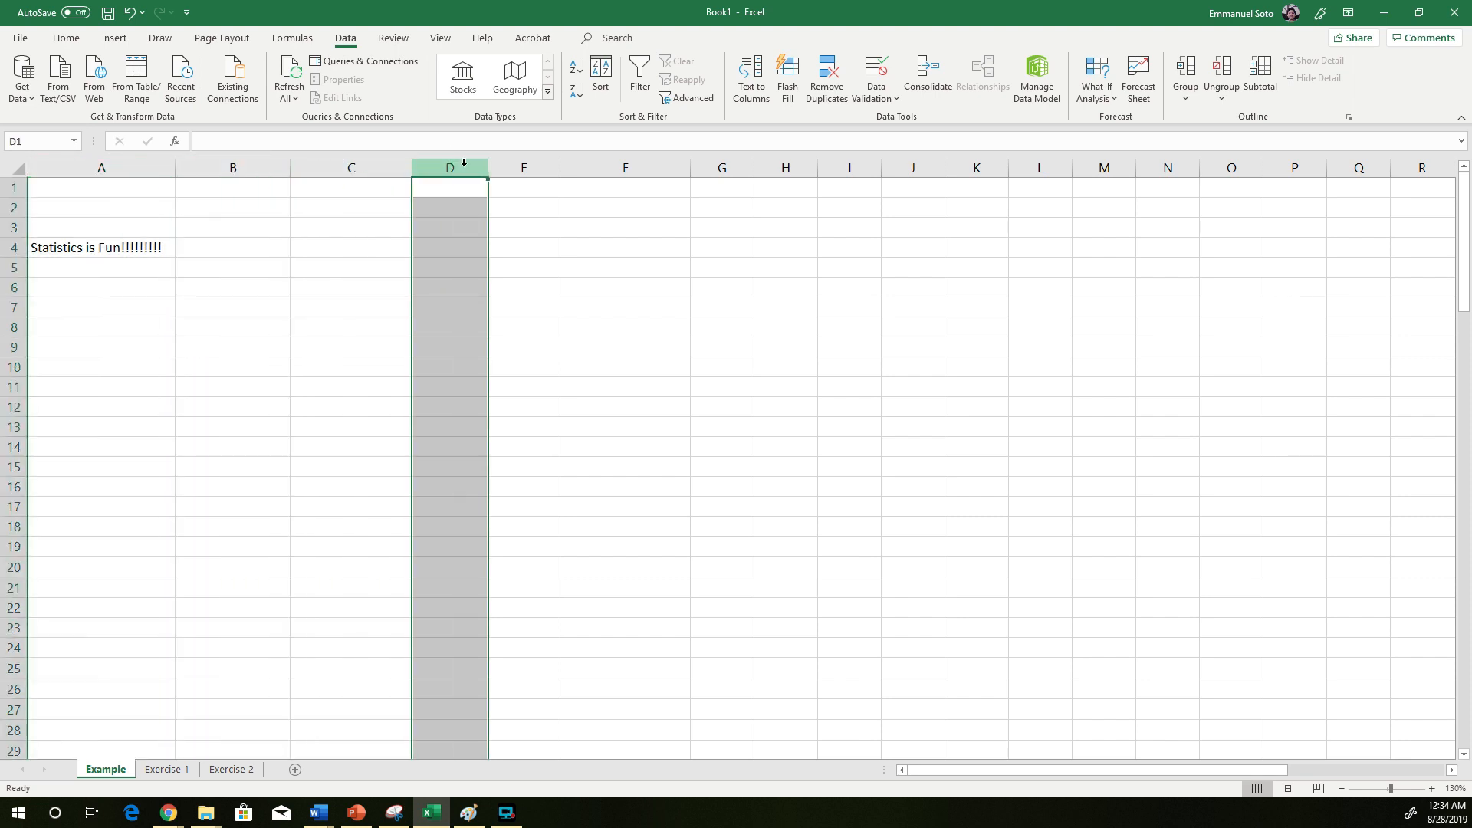
- Select rows 1, 2, 3 and 4 one after another to examine the row numbering
{"action": "left_click", "coordinate": [14, 188]}
{"action": "left_click", "coordinate": [18, 209]}
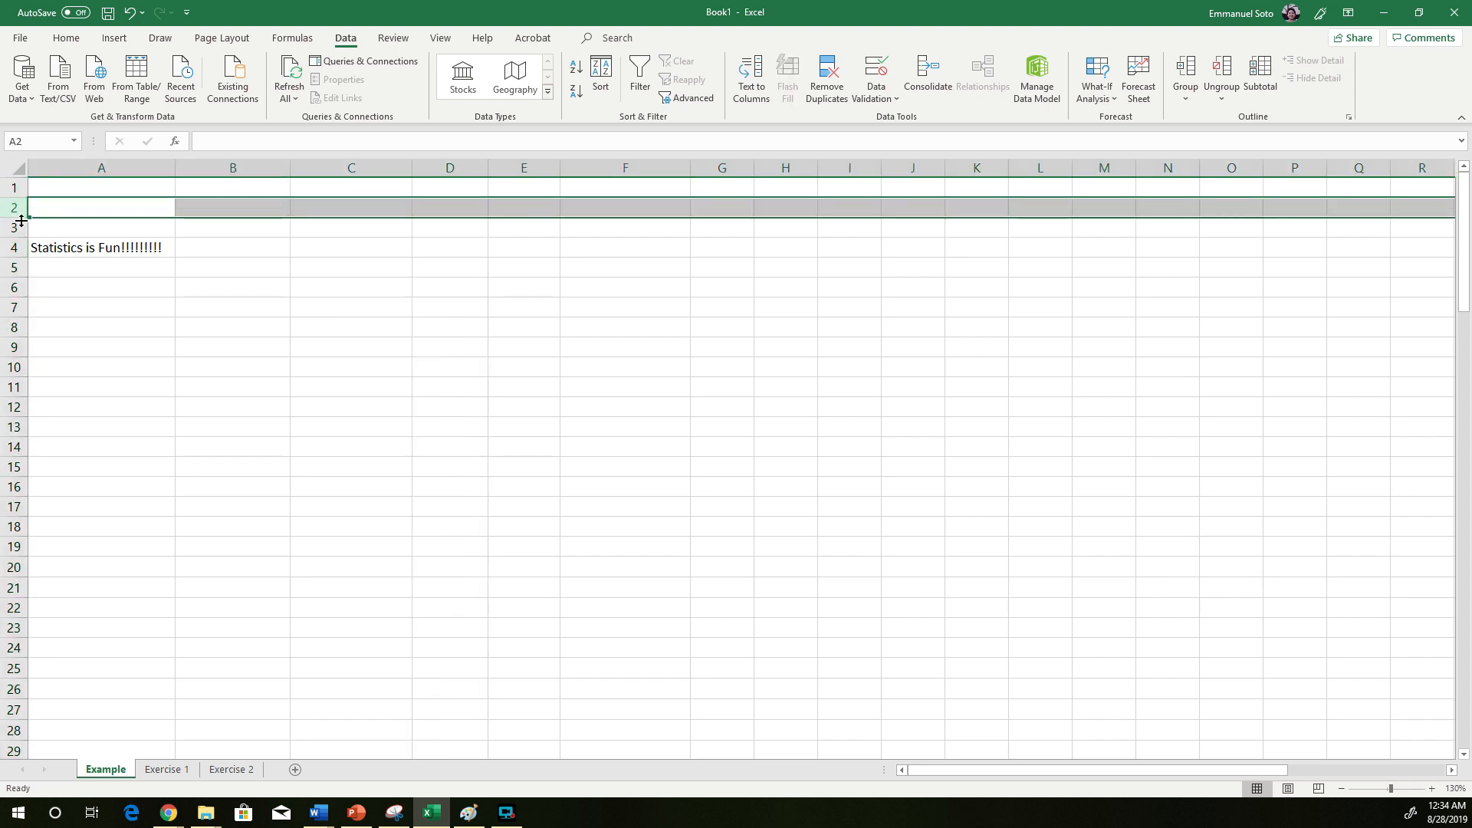
{"action": "left_click", "coordinate": [15, 227]}
{"action": "left_click", "coordinate": [16, 249]}
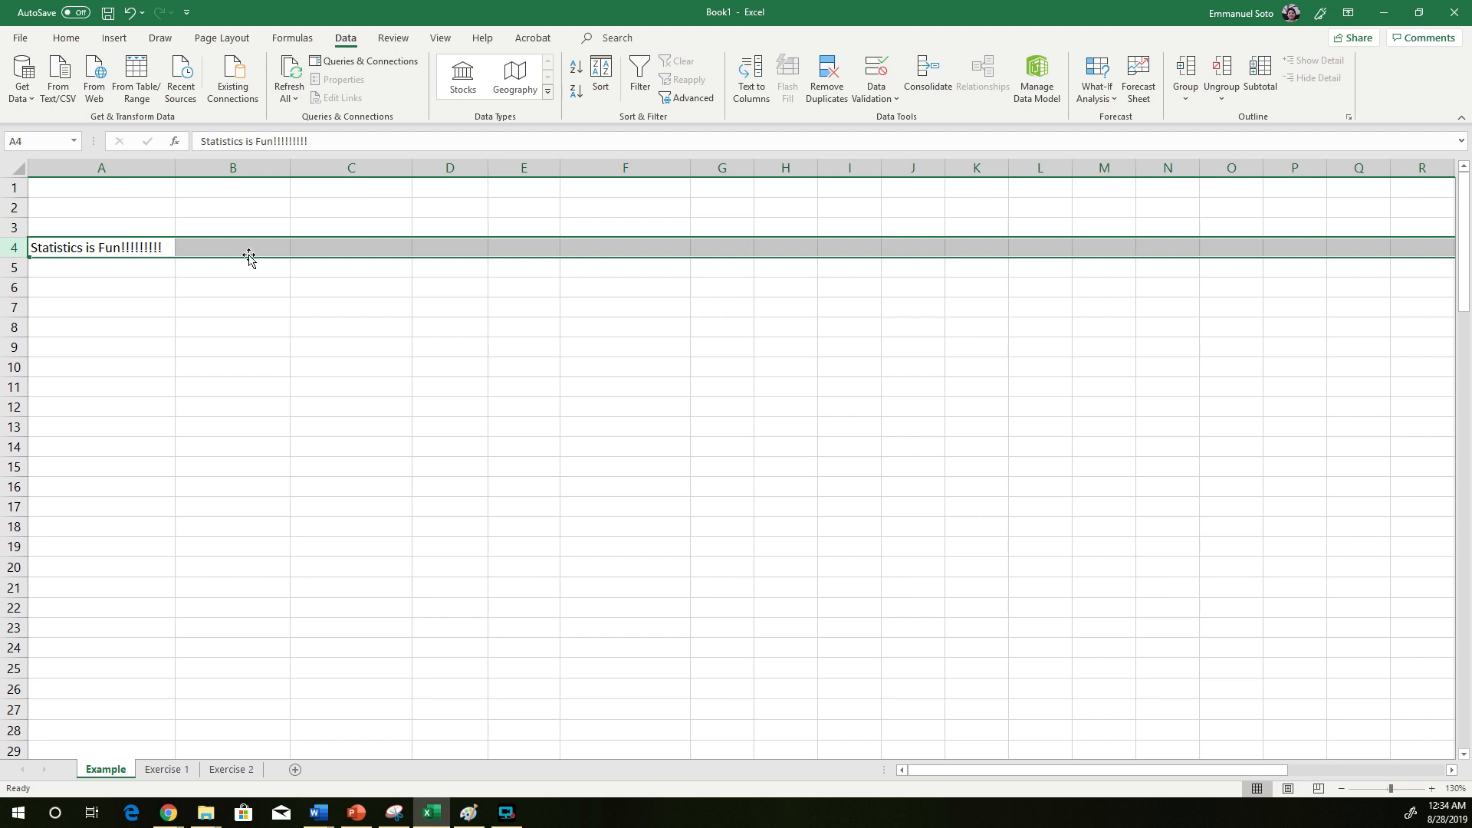
- Select cell B2, then column B and row 2 to examine how the cell address is formed
{"action": "left_click", "coordinate": [247, 206]}
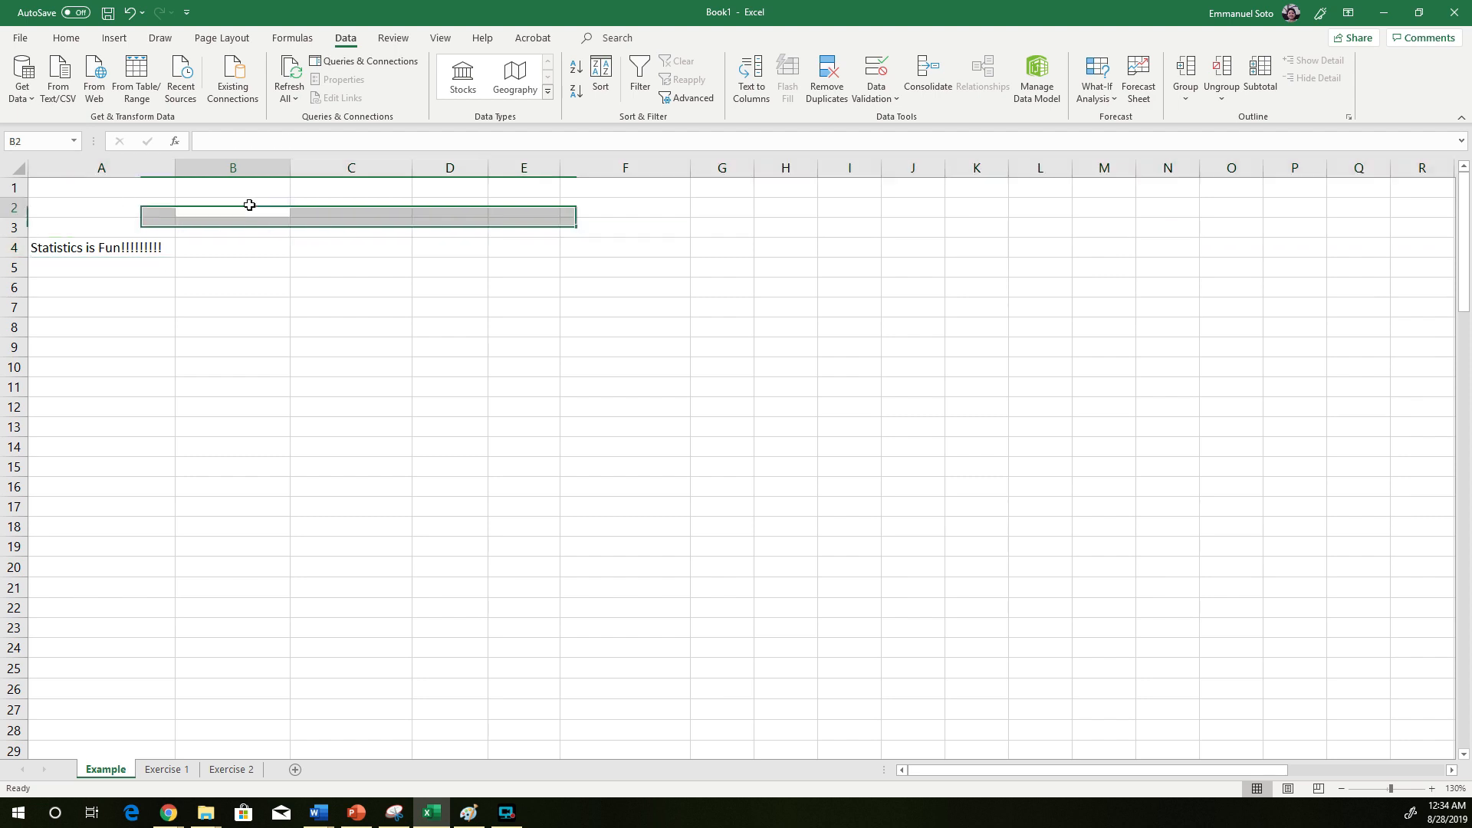
{"action": "left_click", "coordinate": [240, 165]}
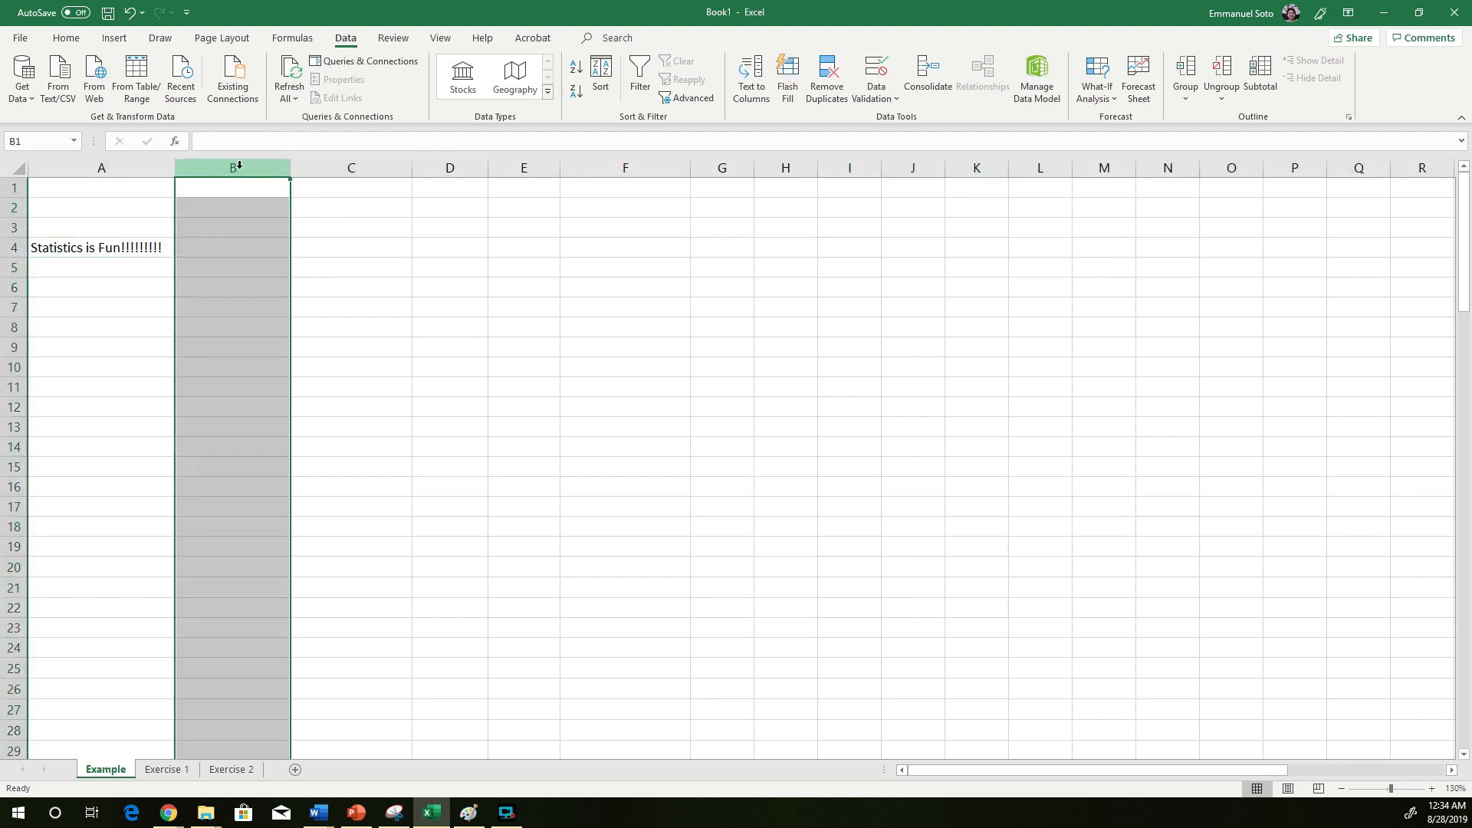
{"action": "left_click", "coordinate": [11, 207]}
- Enter 33 in cell B2
{"action": "left_click", "coordinate": [213, 208]}
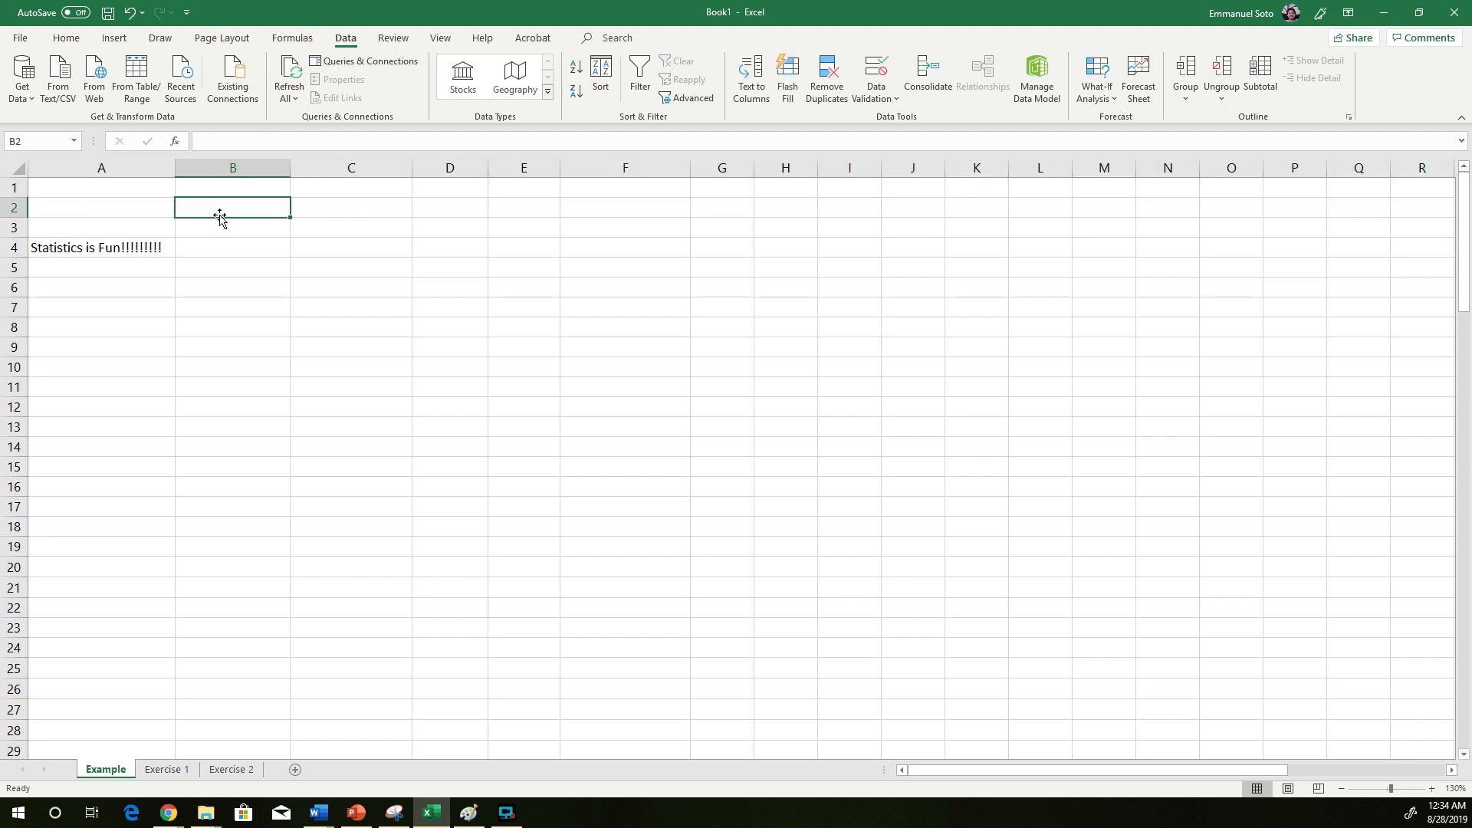
{"action": "type", "text": "33"}
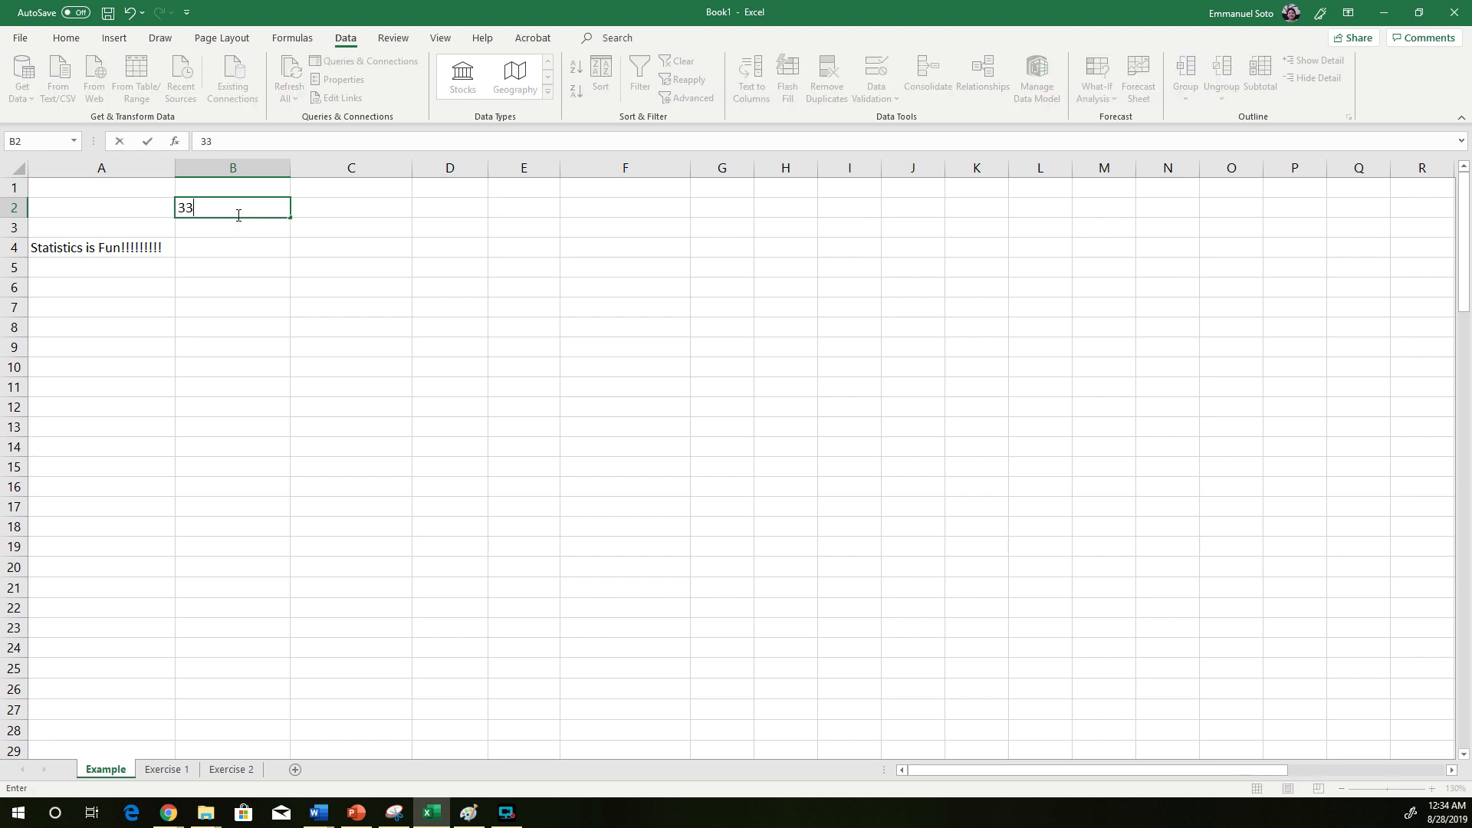
{"action": "key", "text": "Return"}
- Append 111 to the number in cell B2 so that it reads 33111
{"action": "left_click", "coordinate": [237, 210]}
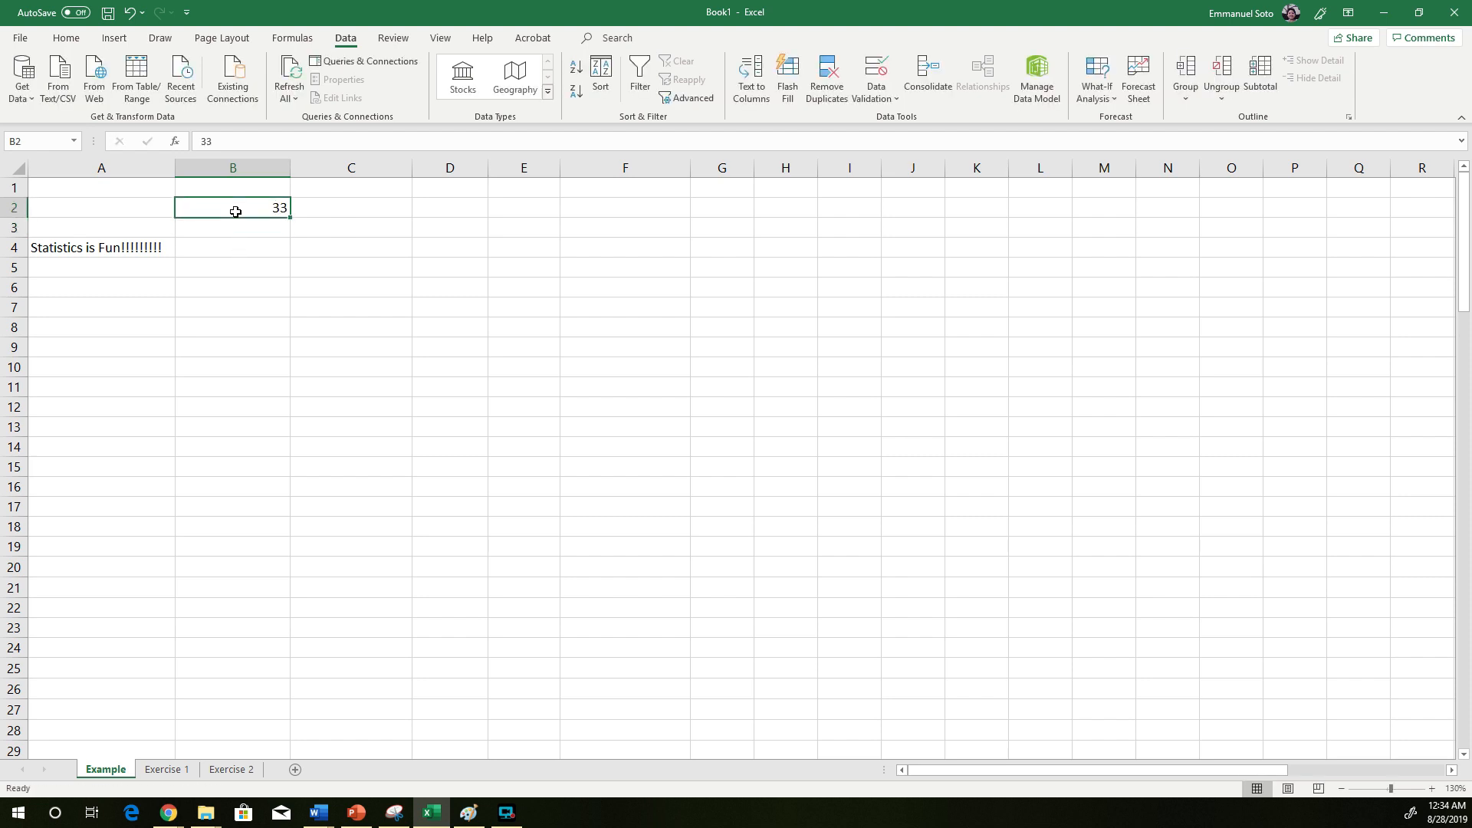
{"action": "double_click", "coordinate": [211, 141]}
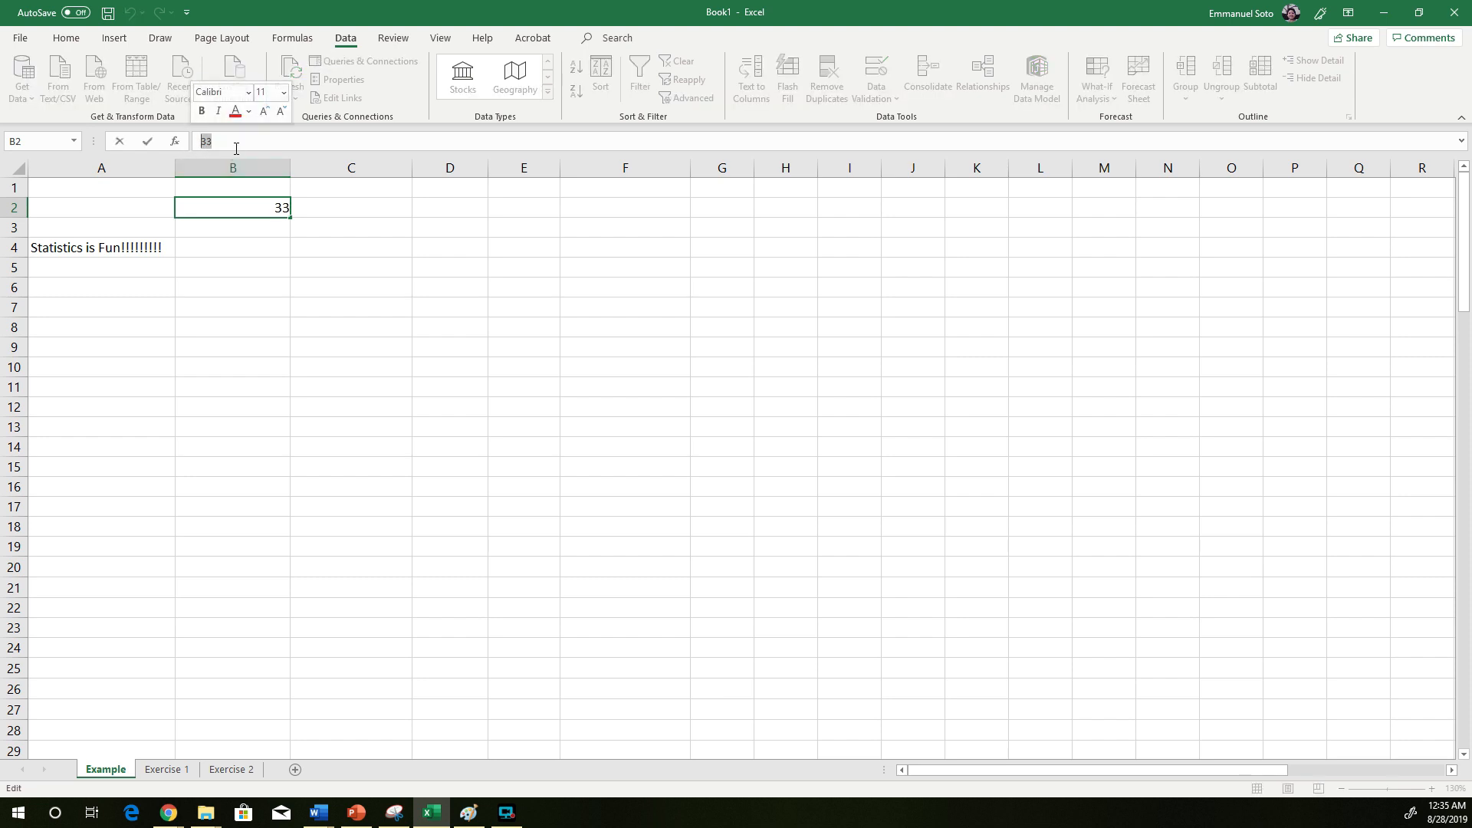
{"action": "left_click", "coordinate": [235, 146]}
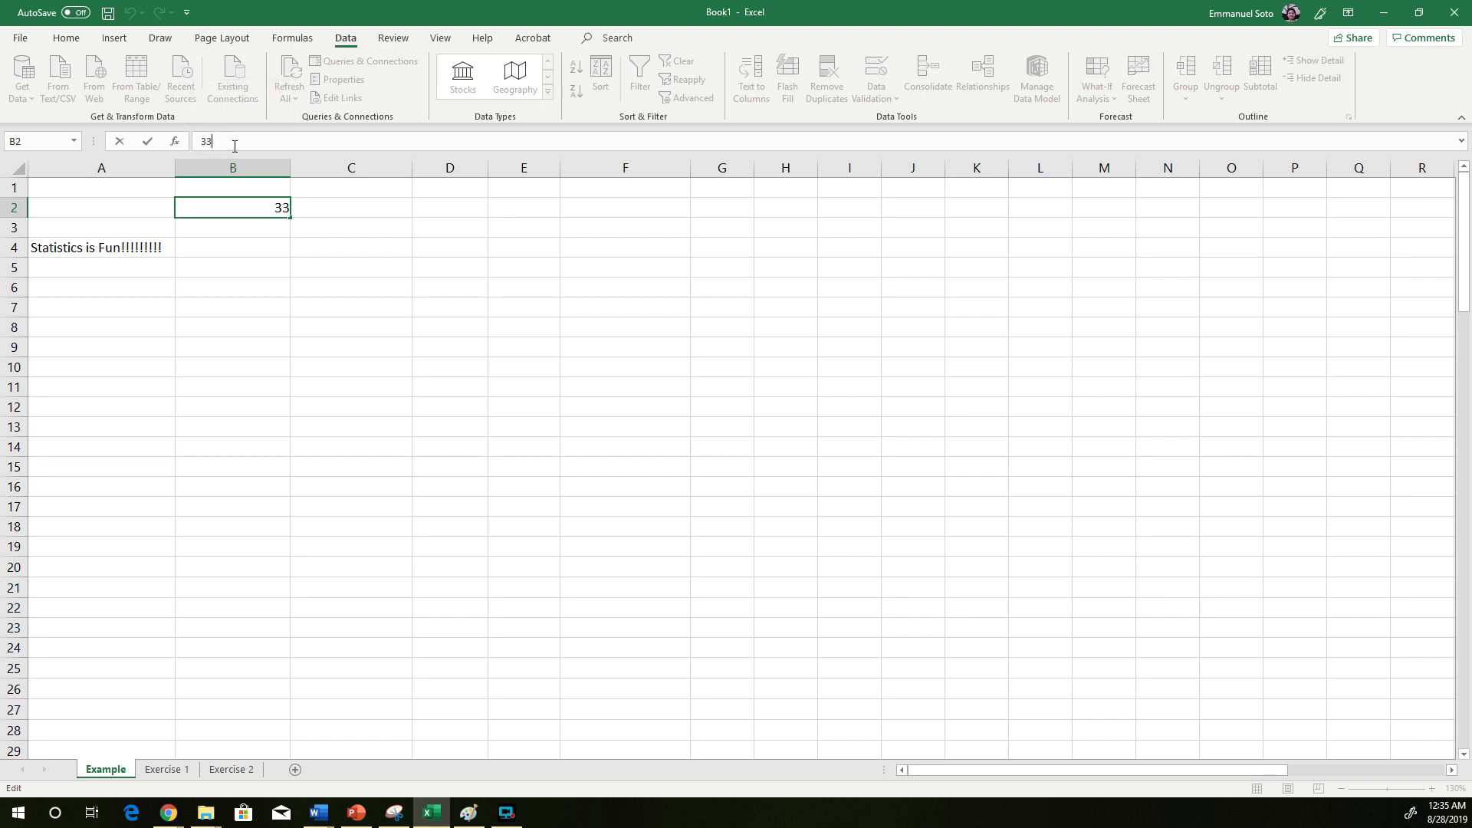
{"action": "type", "text": "111"}
{"action": "left_click", "coordinate": [147, 142]}
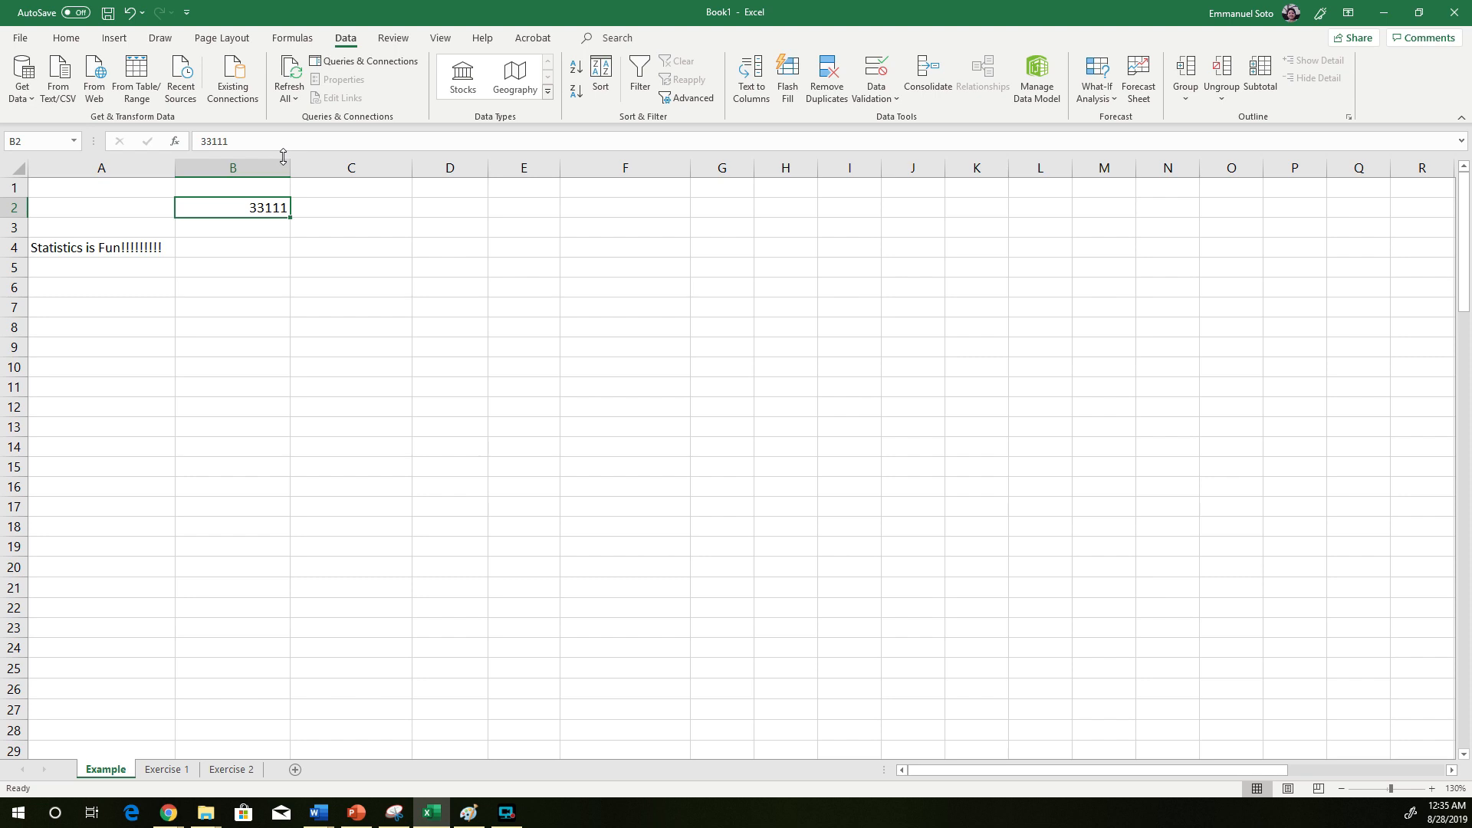
- Enter 1111 in cell B3 and 3333 in cell B4
{"action": "left_click", "coordinate": [278, 247]}
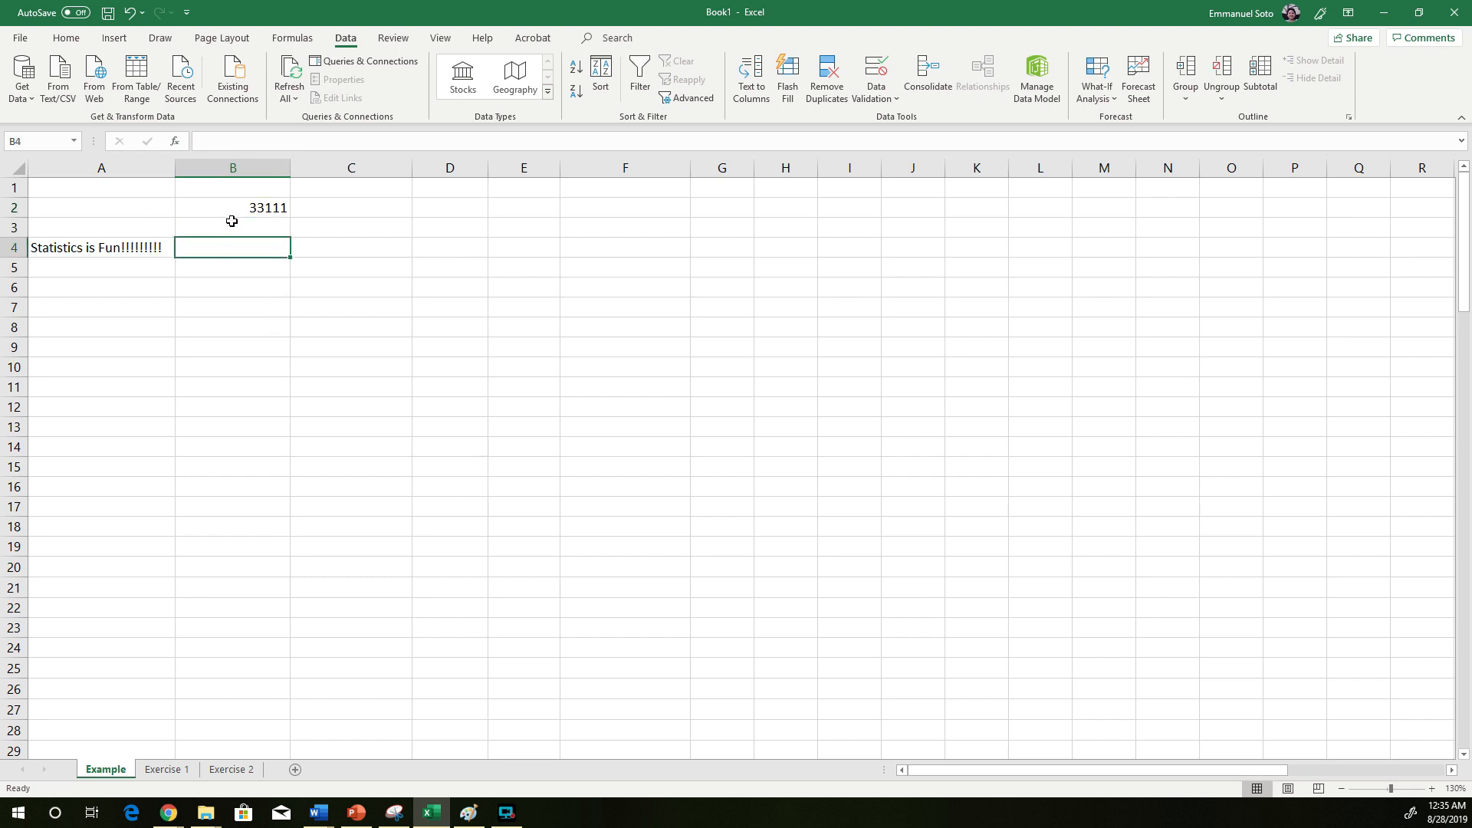
{"action": "left_click", "coordinate": [279, 225]}
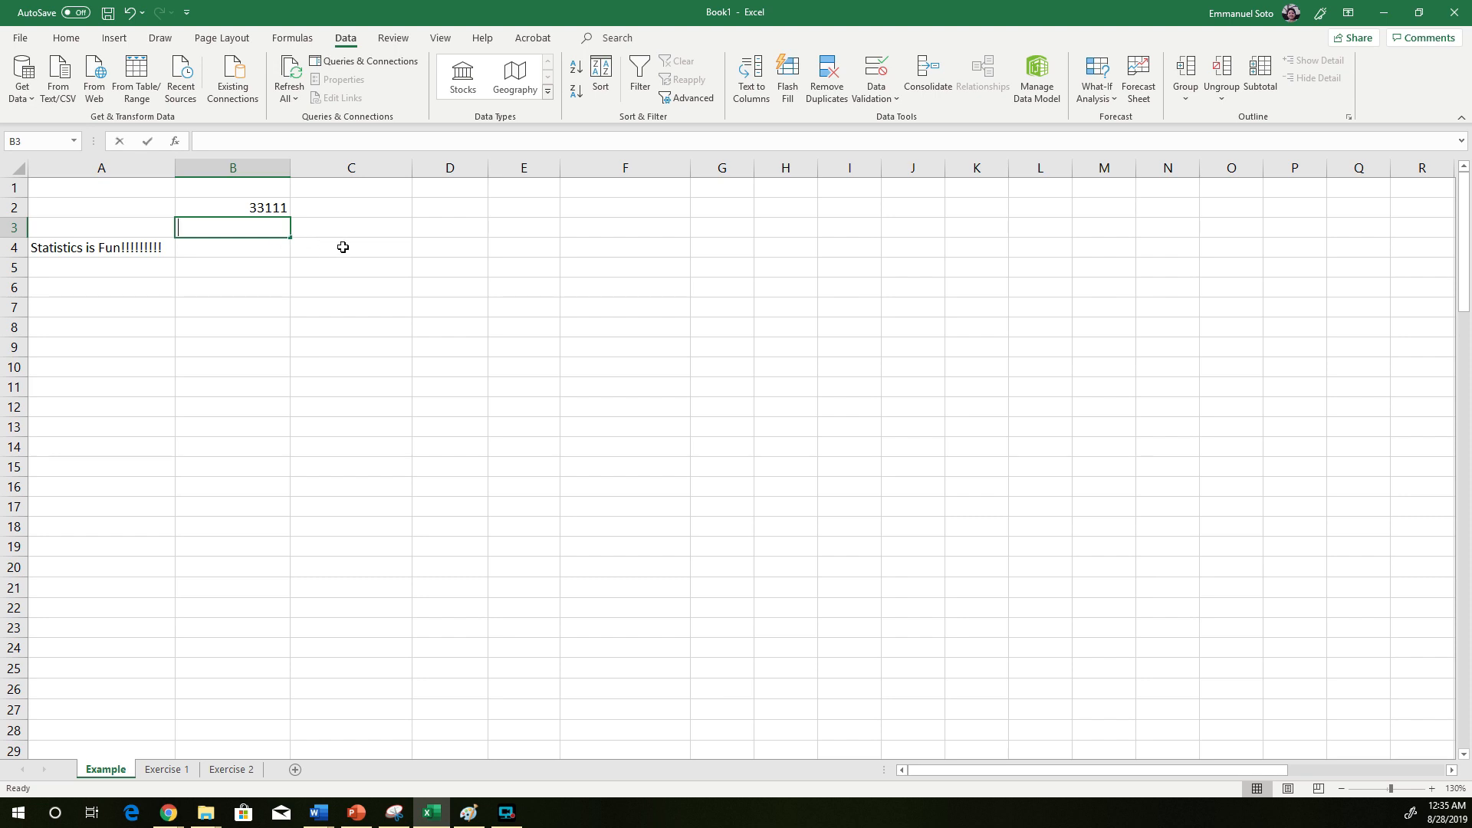
{"action": "type", "text": "1111"}
{"action": "key", "text": "Return"}
{"action": "type", "text": "3333"}
{"action": "left_click", "coordinate": [261, 283]}
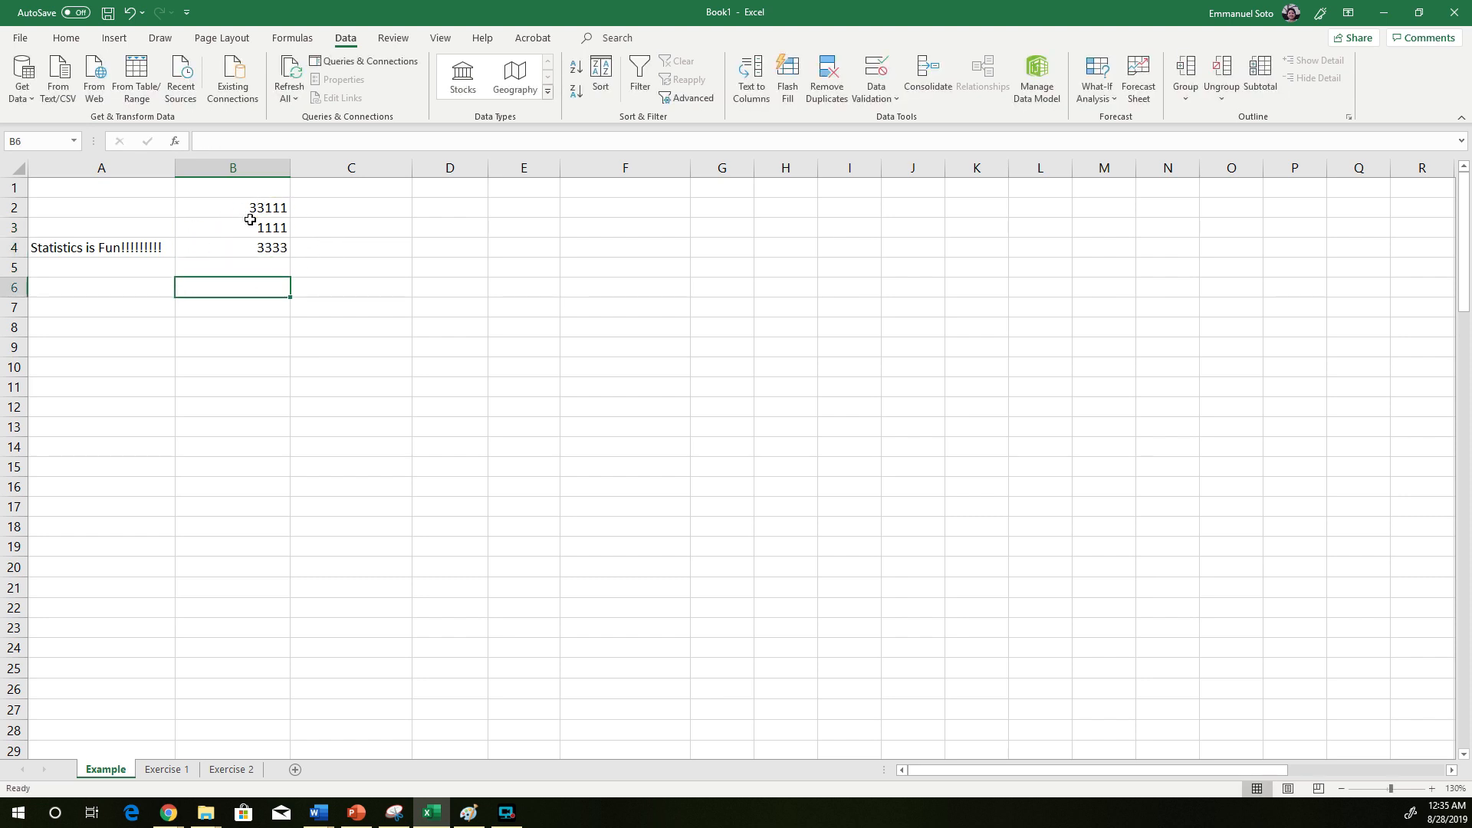
- Clear the contents of the whole range B2:B4 and undo the clearing
{"action": "left_click_drag", "start_coordinate": [240, 209], "coordinate": [241, 247]}
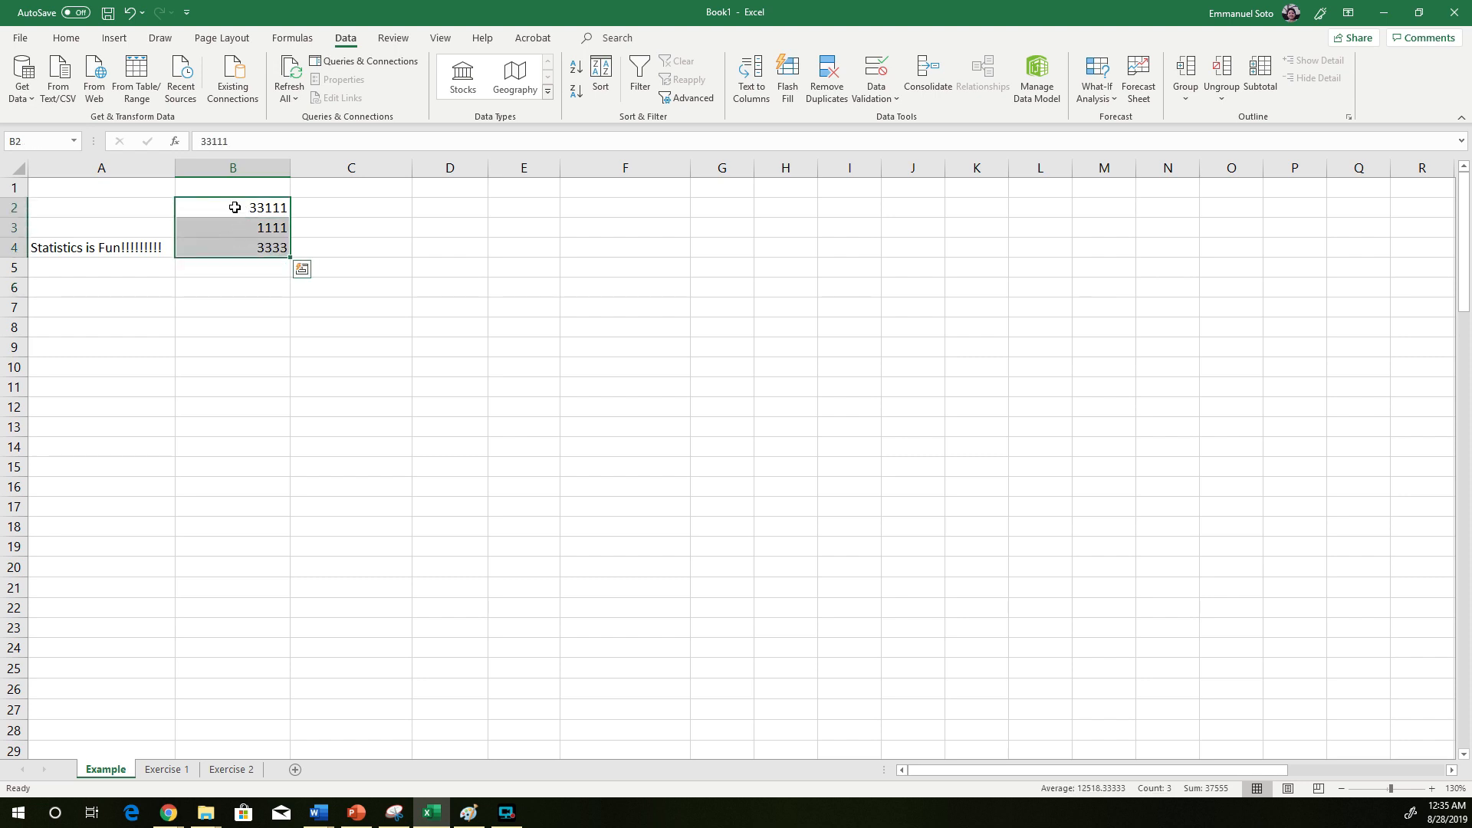
{"action": "left_click", "coordinate": [330, 209]}
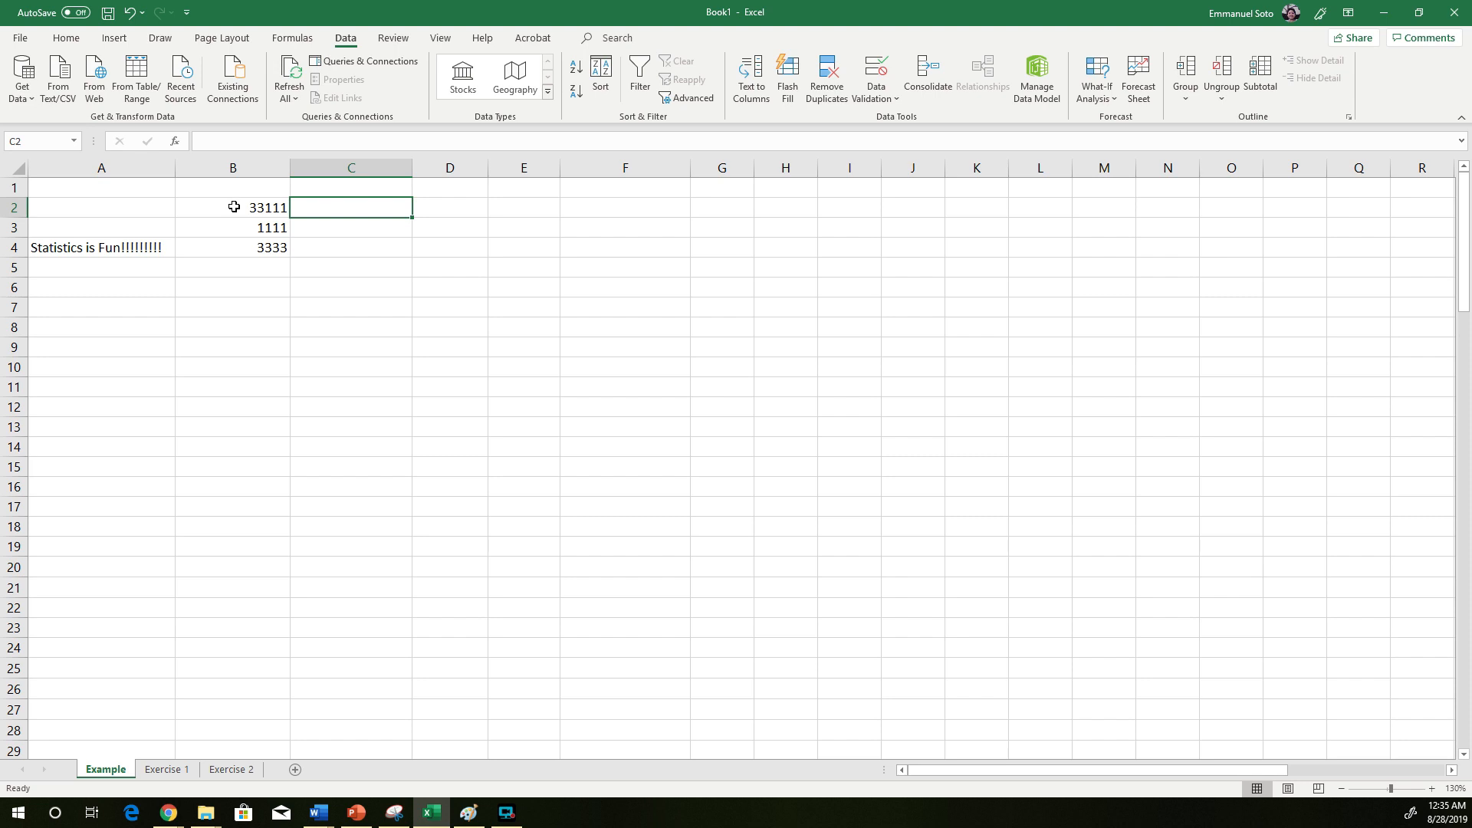
{"action": "left_click_drag", "start_coordinate": [240, 207], "coordinate": [245, 247]}
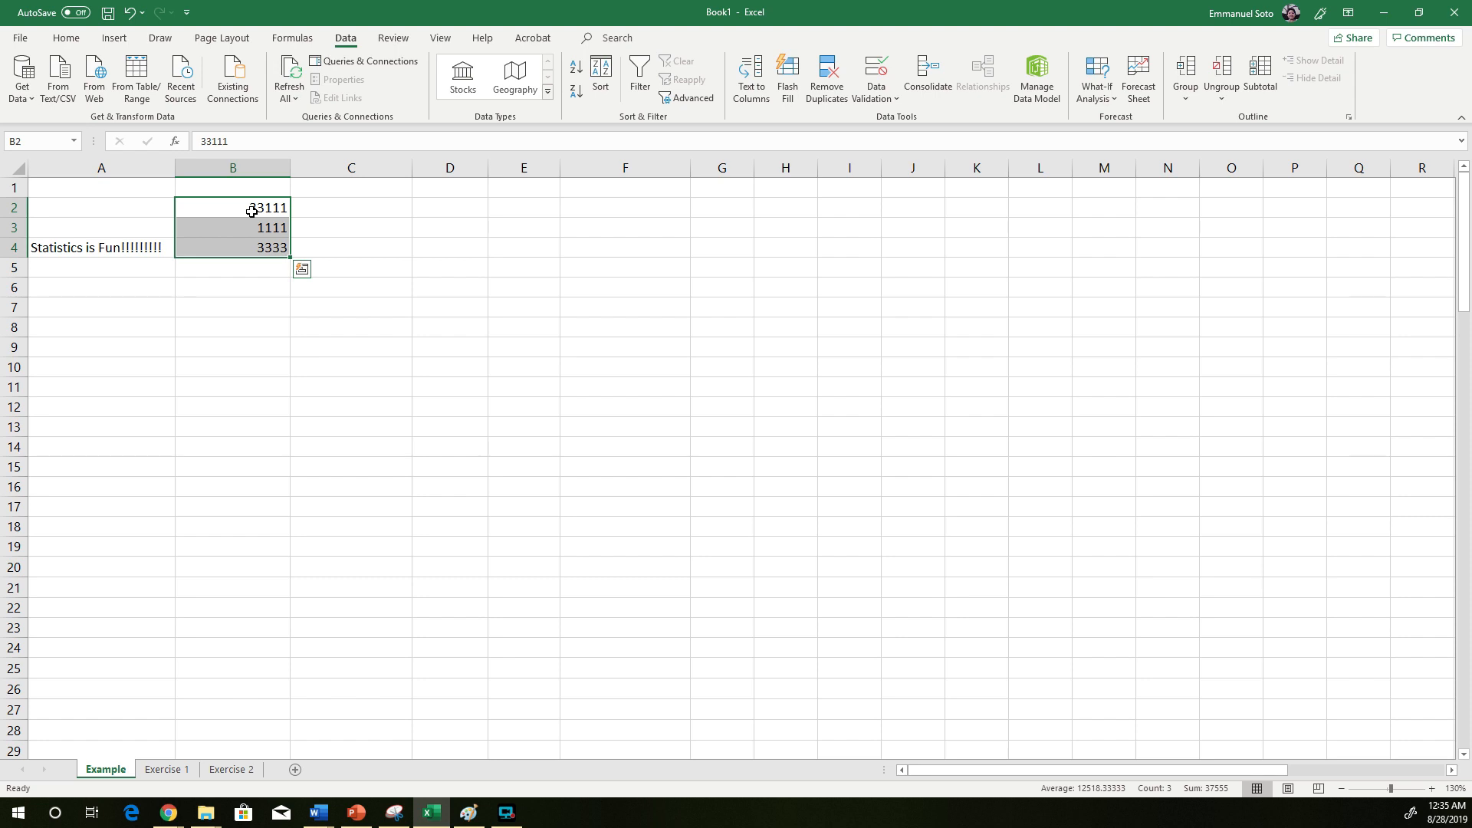
{"action": "key", "text": "Delete"}
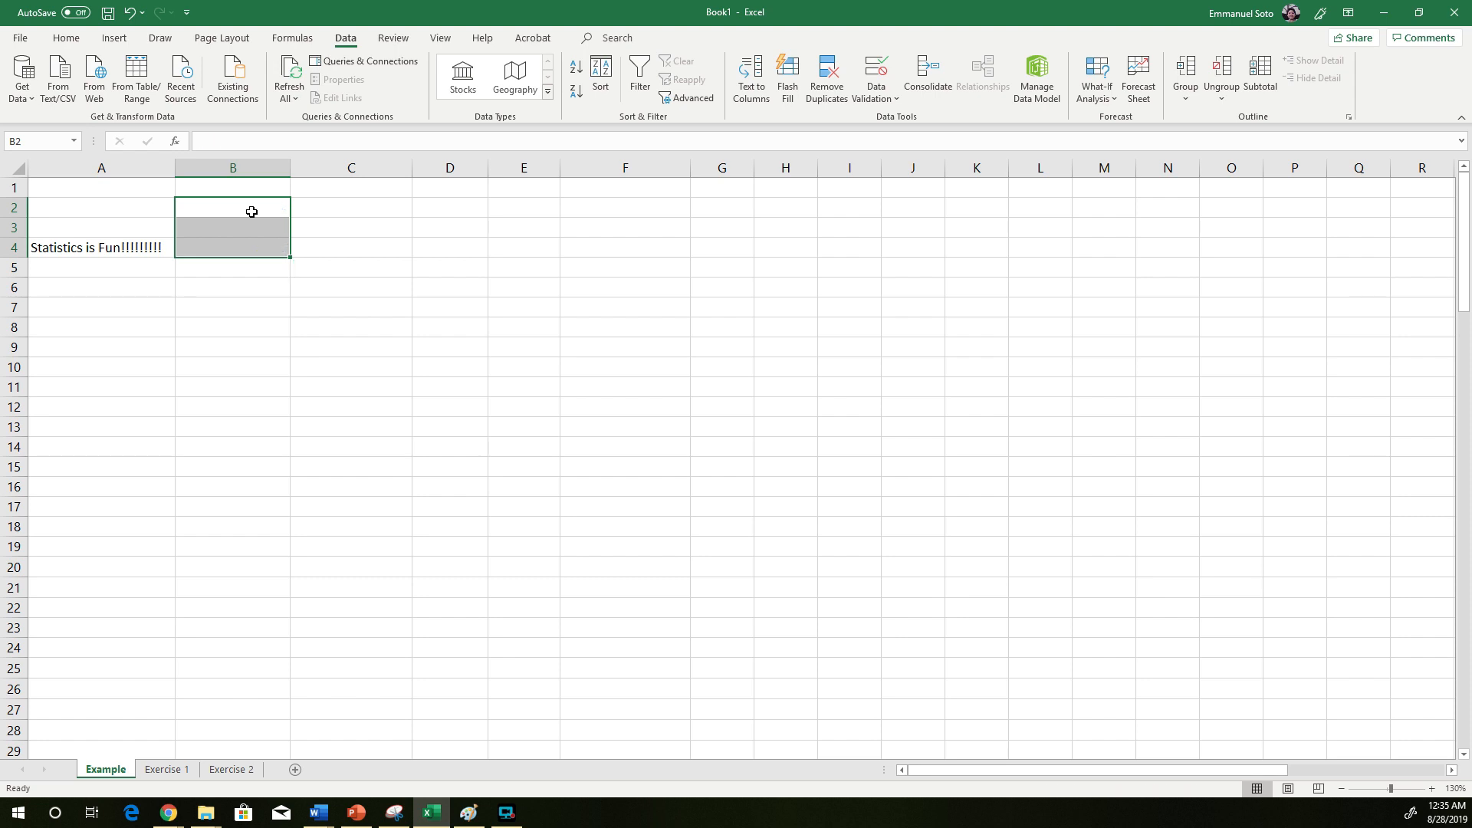
{"action": "key", "text": "ctrl+z"}
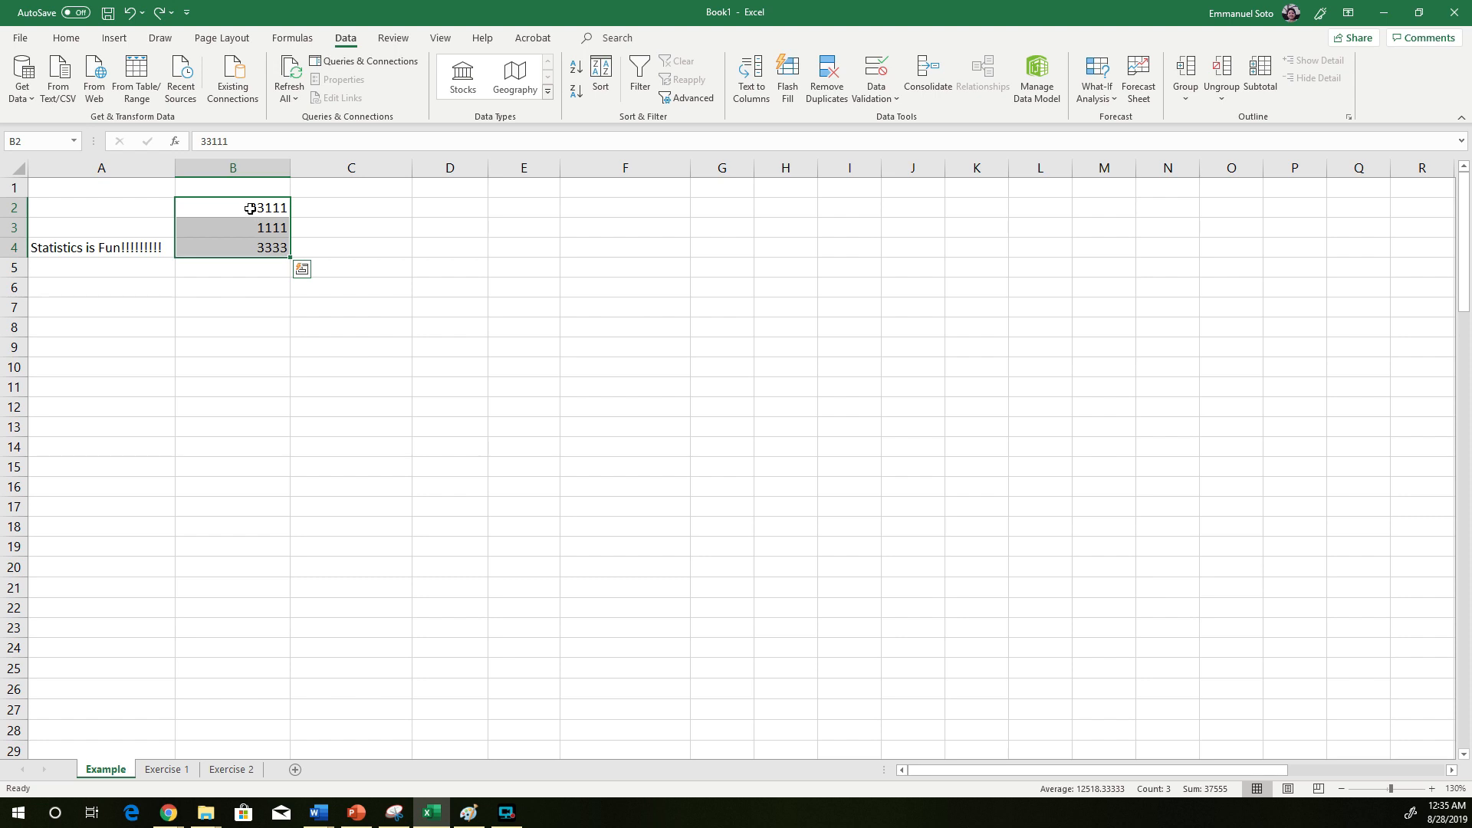
- With B2:B4 selected, erase only the active cell B2 and undo that erasure
{"action": "key", "text": "BackSpace"}
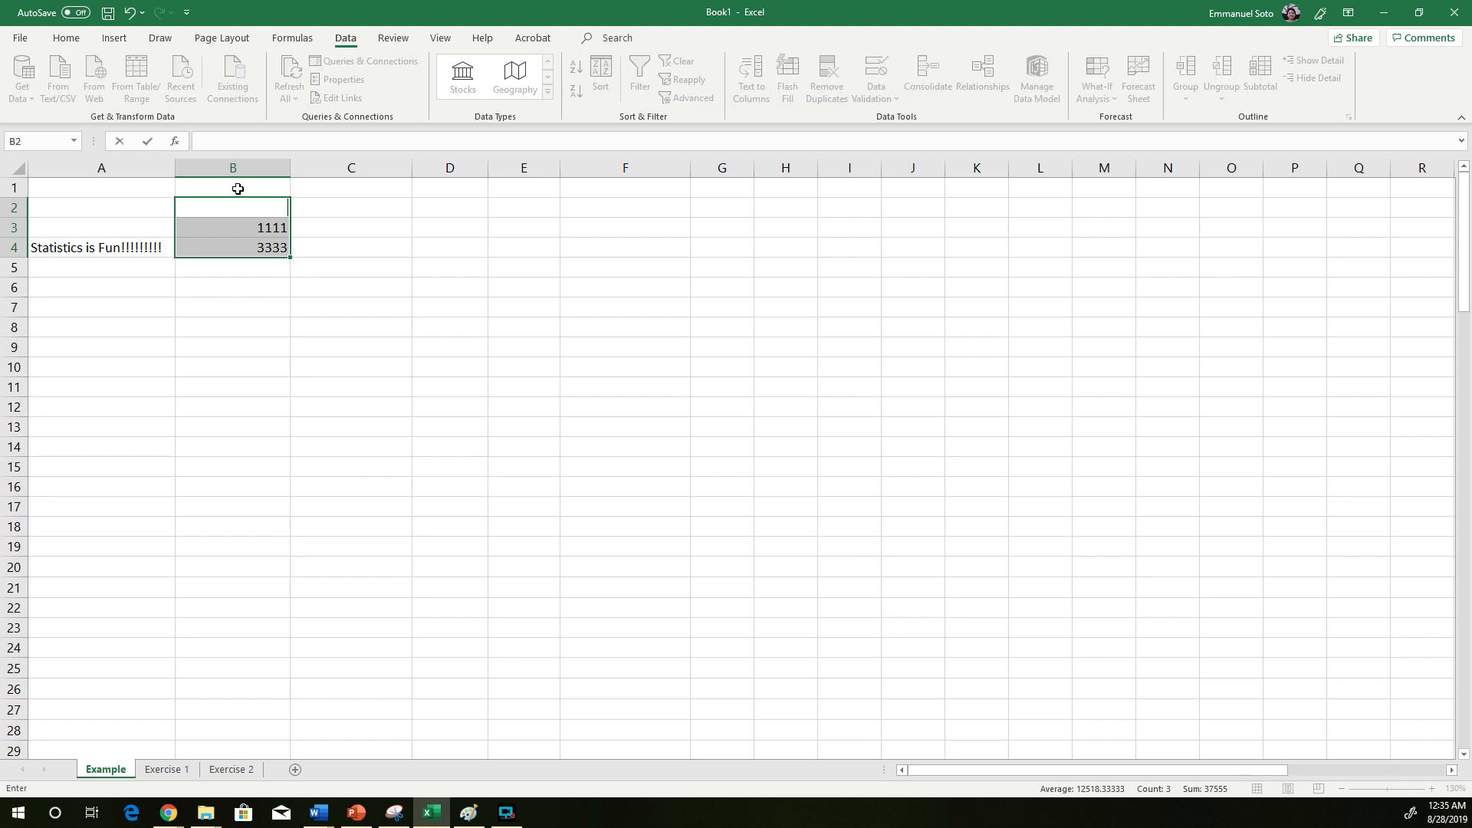
{"action": "left_click", "coordinate": [262, 242]}
{"action": "left_click", "coordinate": [258, 232]}
{"action": "key", "text": "ctrl+z"}
- Clear the contents of all three number cells in the range B2:B4
{"action": "left_click", "coordinate": [305, 227]}
{"action": "left_click_drag", "start_coordinate": [265, 209], "coordinate": [256, 246]}
{"action": "key", "text": "Delete"}
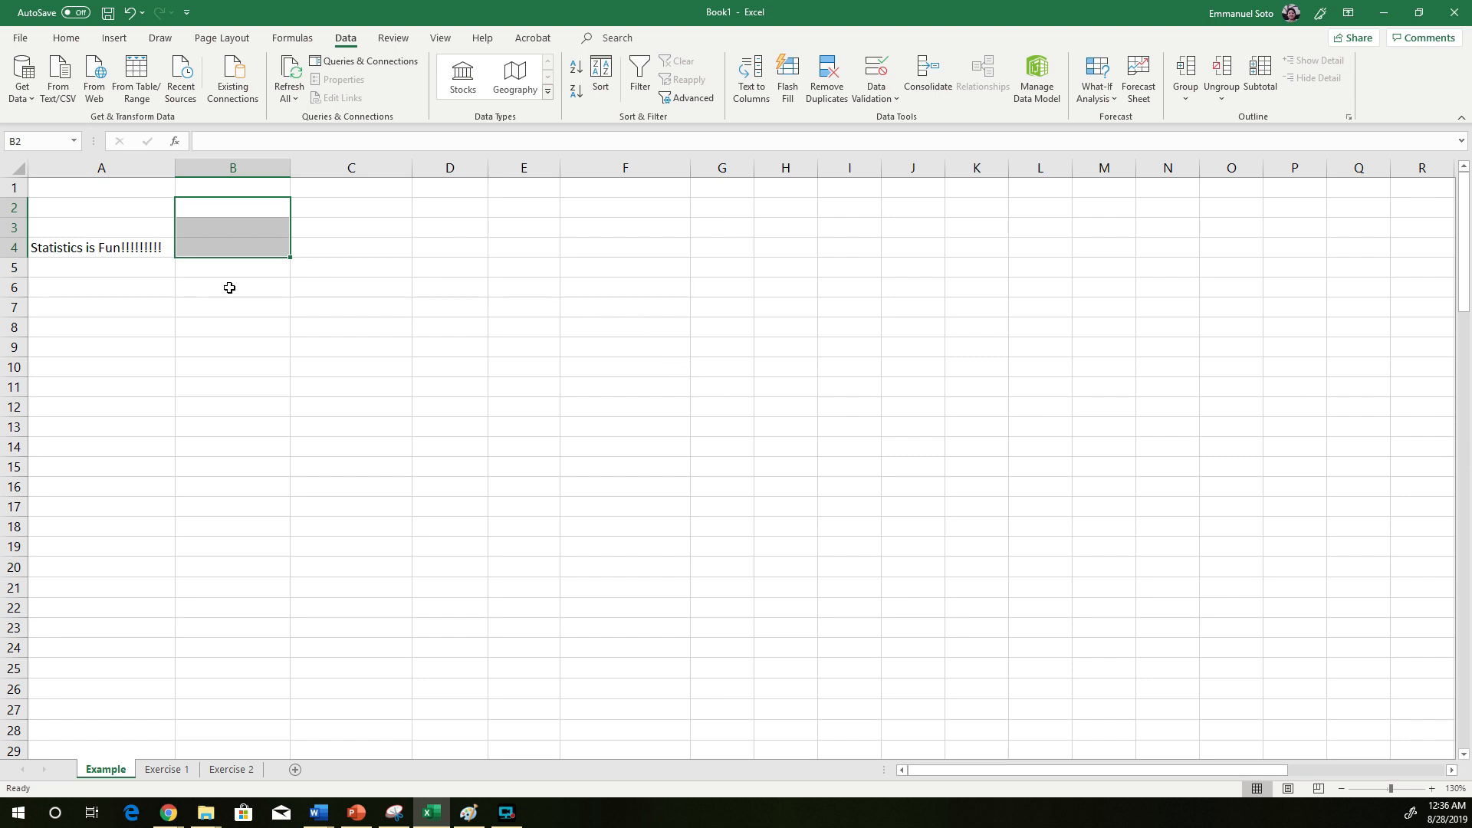
- Fill the text of cell A4 down through A12 and select the filled range A4:A12
{"action": "left_click", "coordinate": [69, 248]}
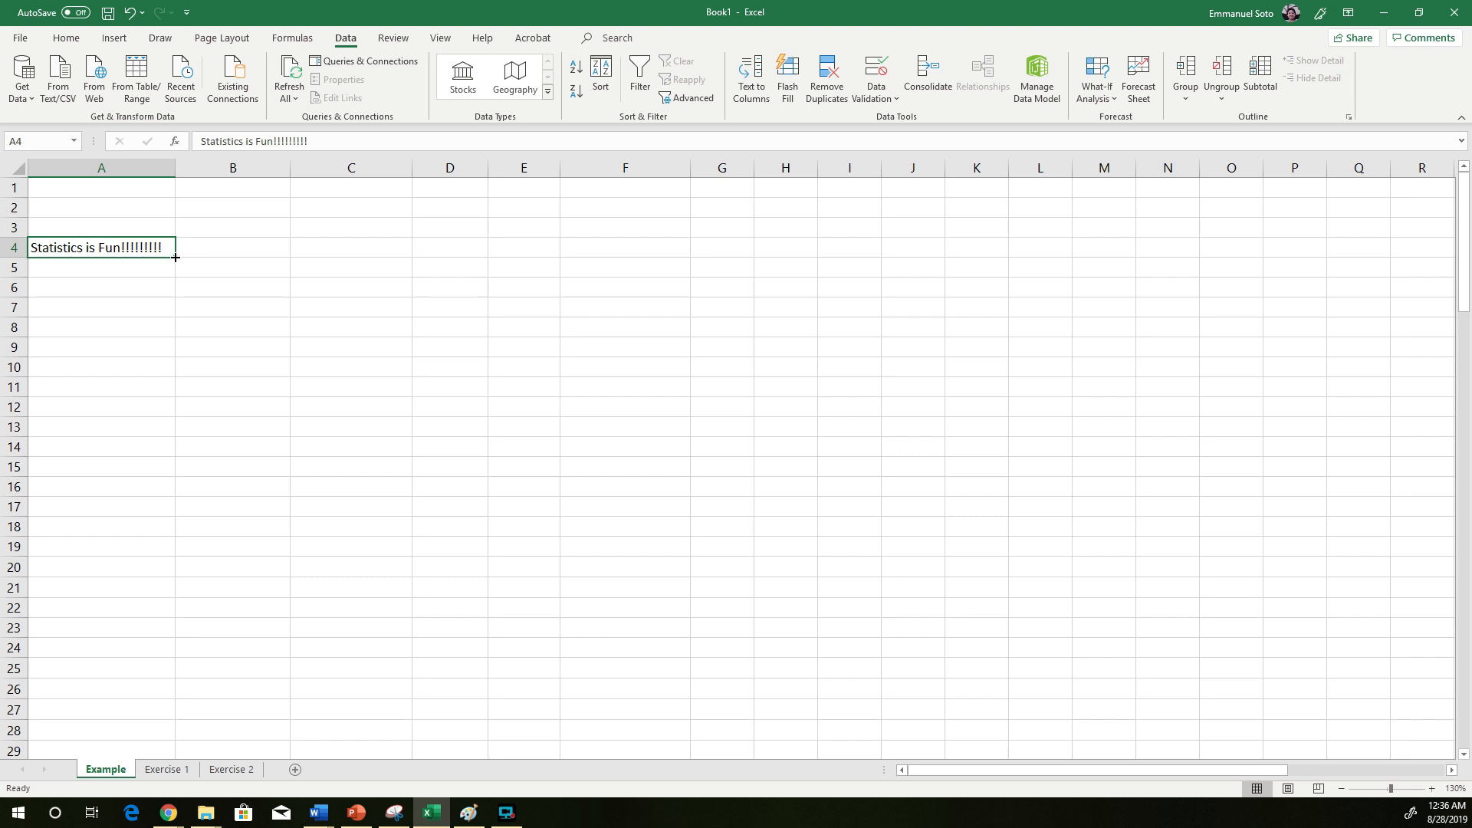
{"action": "left_click_drag", "start_coordinate": [178, 257], "coordinate": [169, 411]}
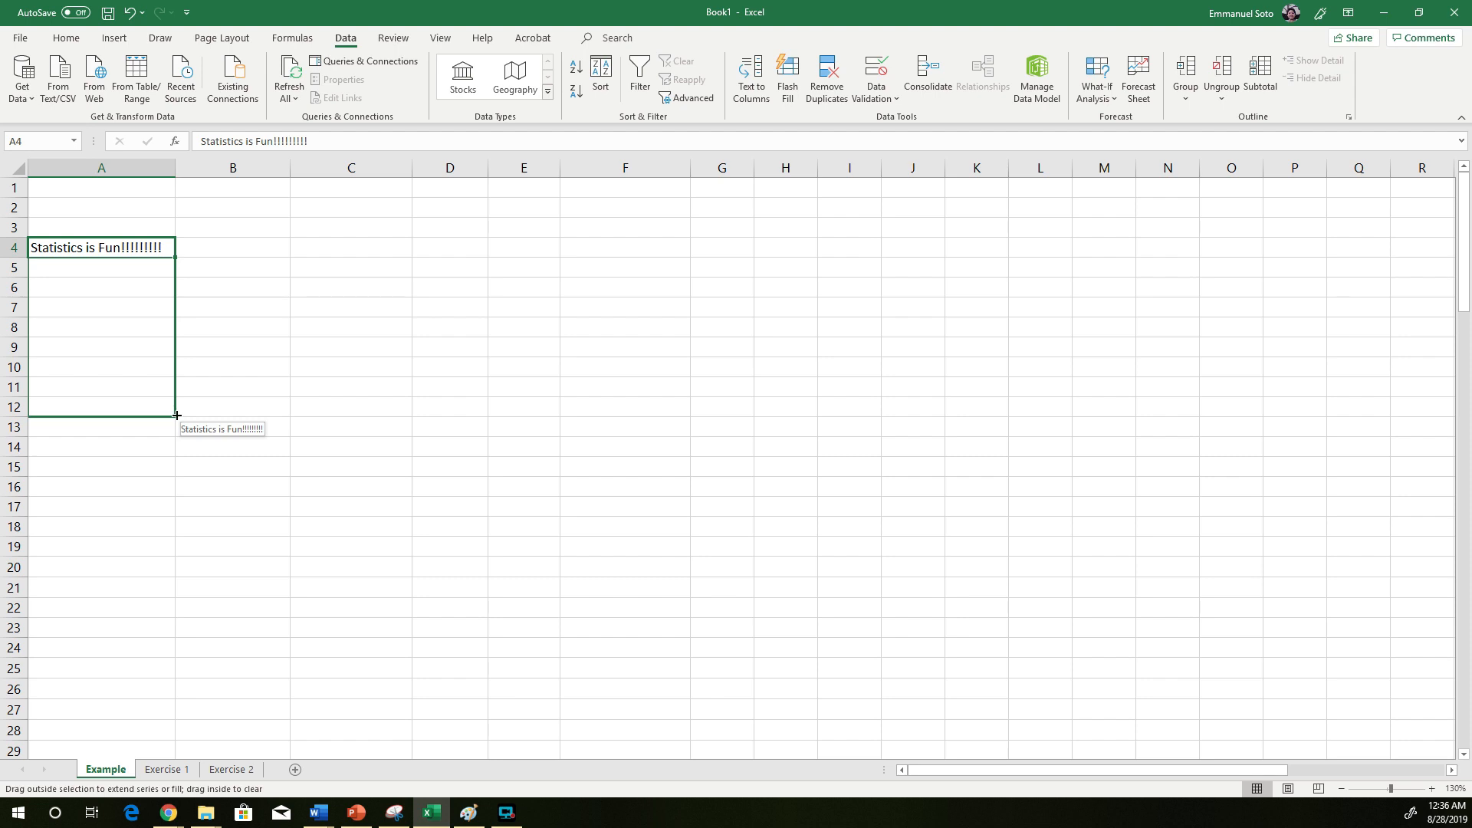
{"action": "left_click_drag", "start_coordinate": [177, 414], "coordinate": [176, 415]}
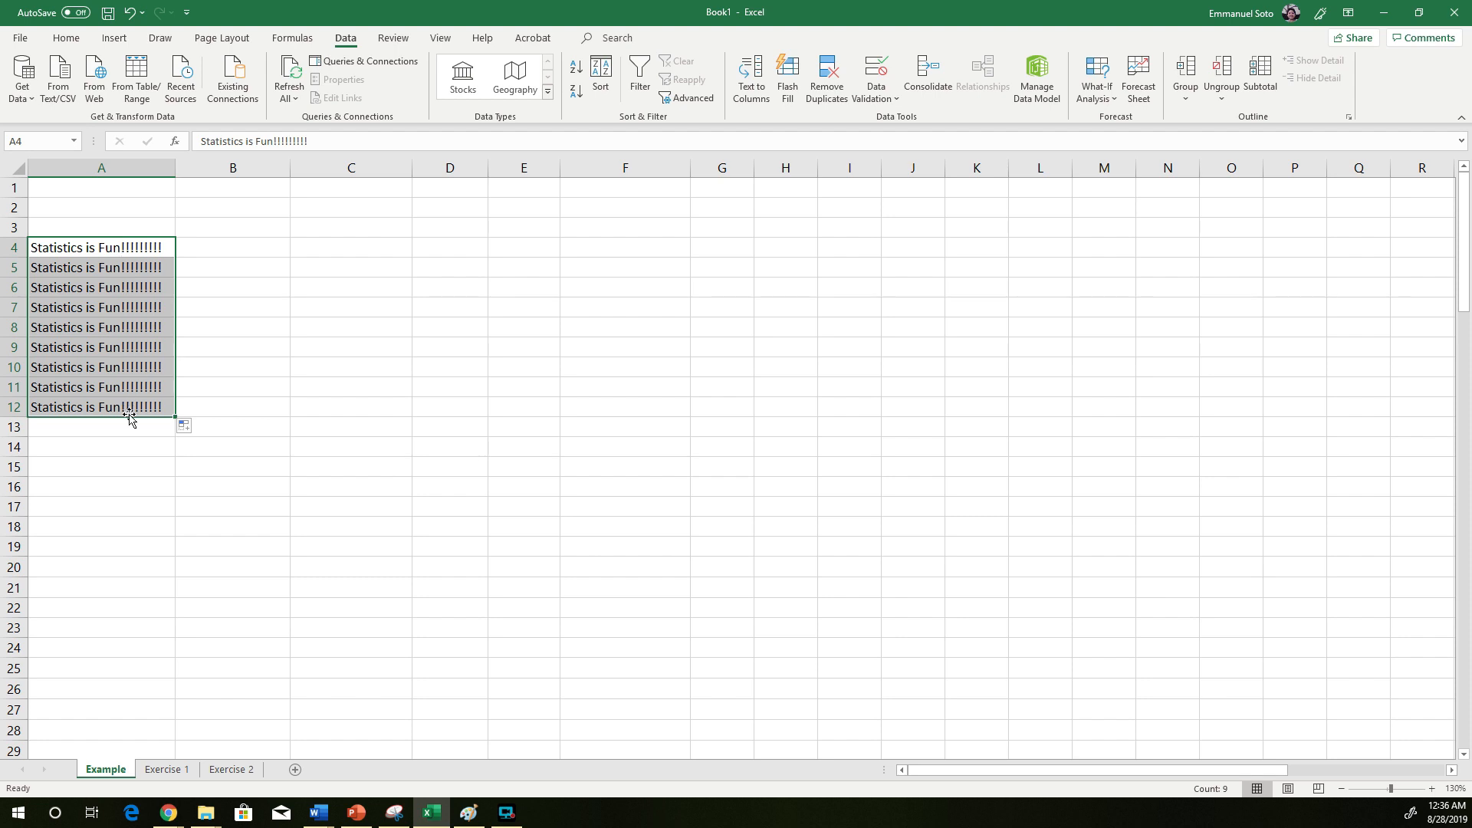
{"action": "left_click", "coordinate": [239, 307]}
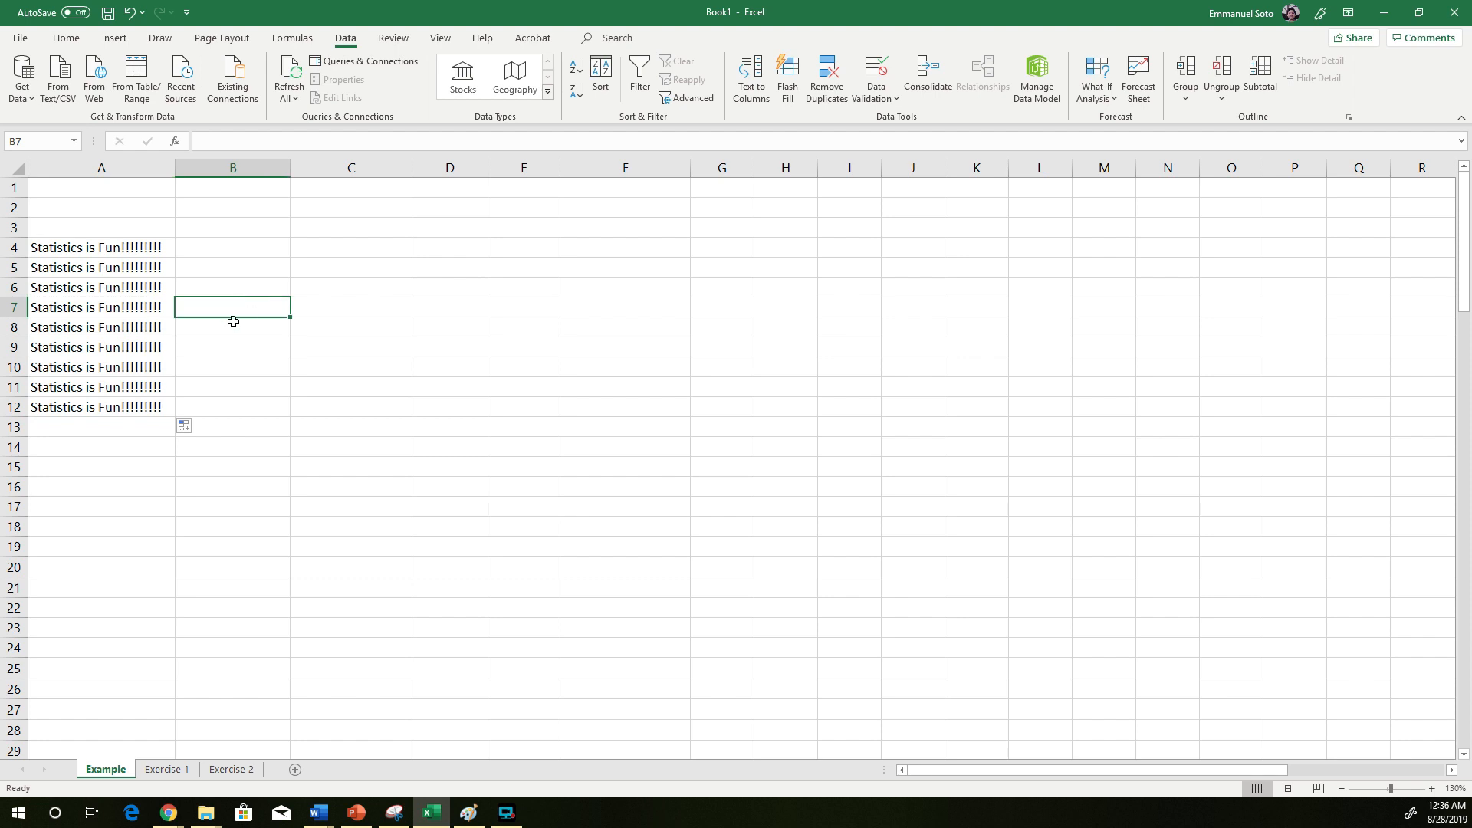
{"action": "left_click_drag", "start_coordinate": [94, 249], "coordinate": [131, 407]}
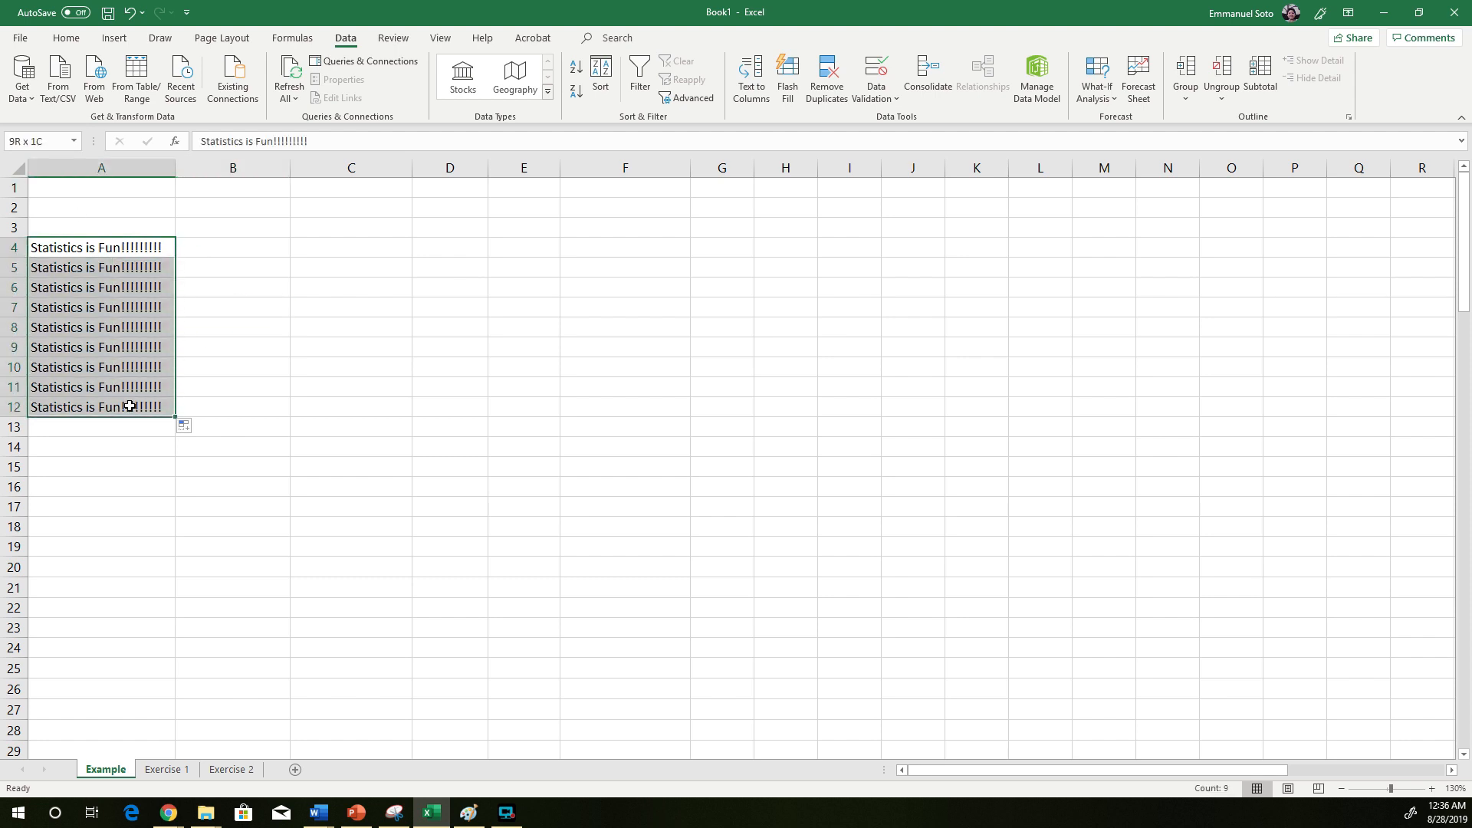
- Enter the starting numbers 1 and 2 in cells C4 and C5
{"action": "left_click", "coordinate": [332, 245]}
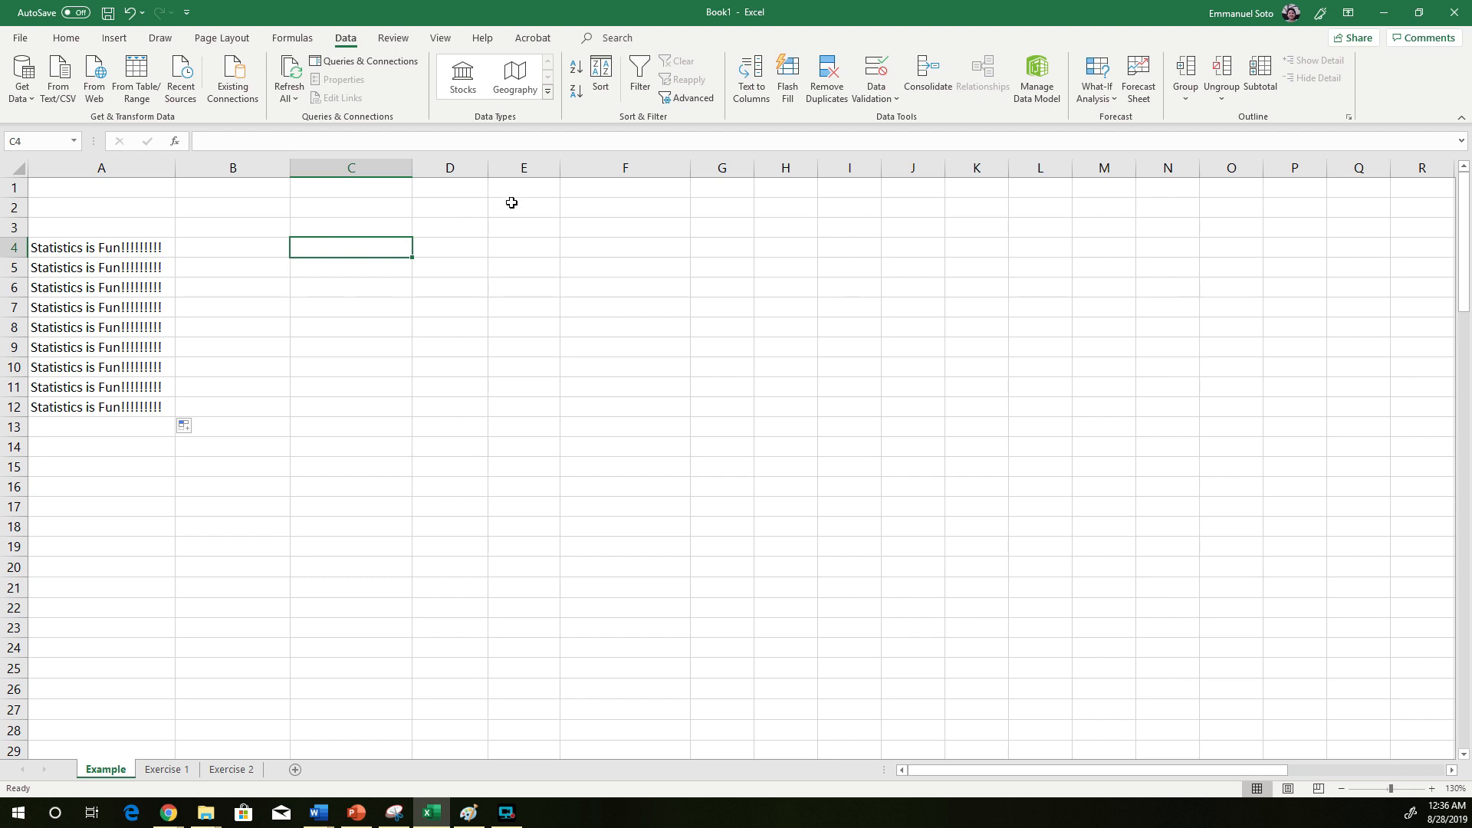
{"action": "type", "text": "1"}
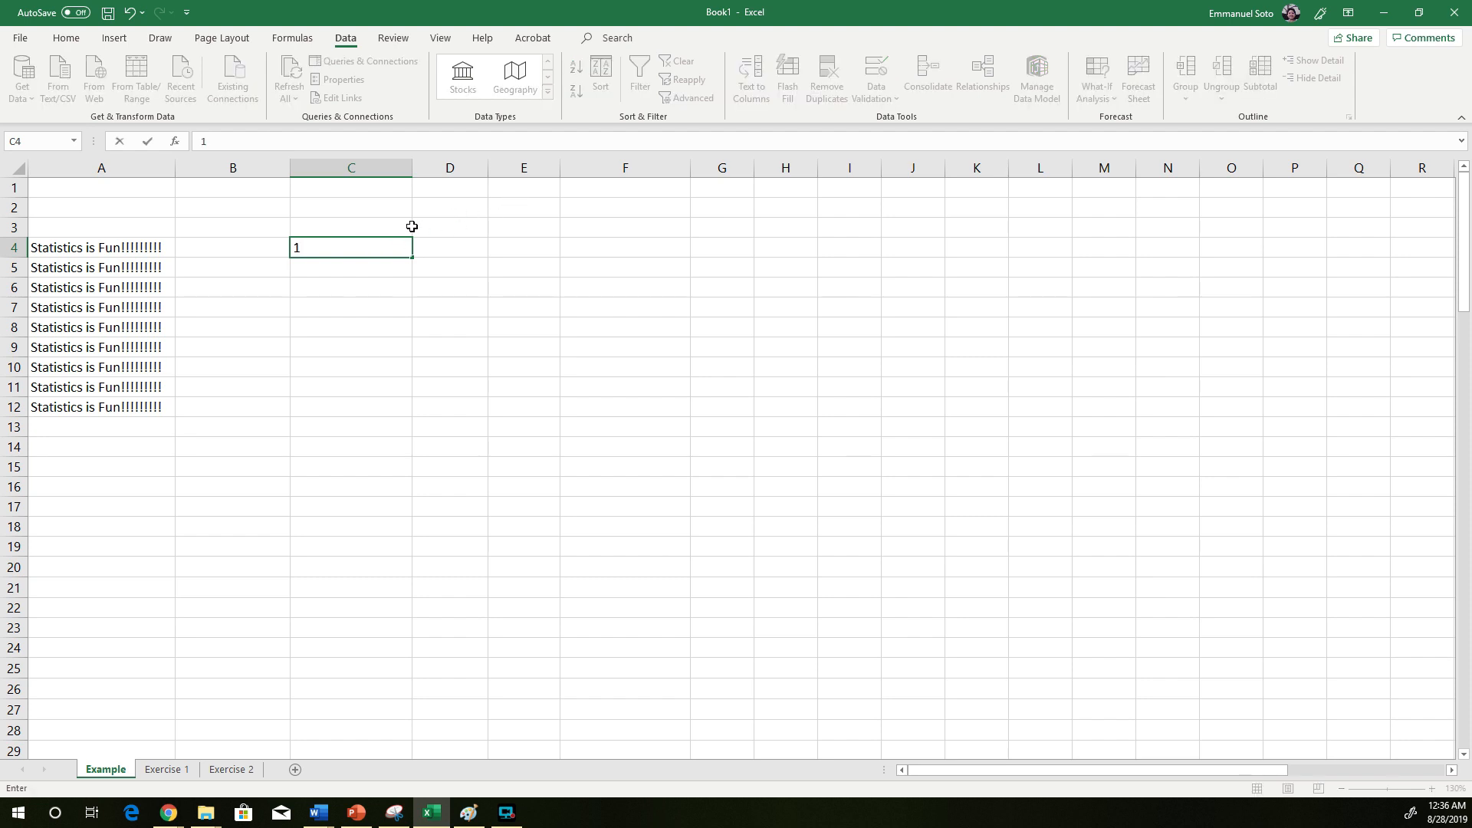
{"action": "key", "text": "Return"}
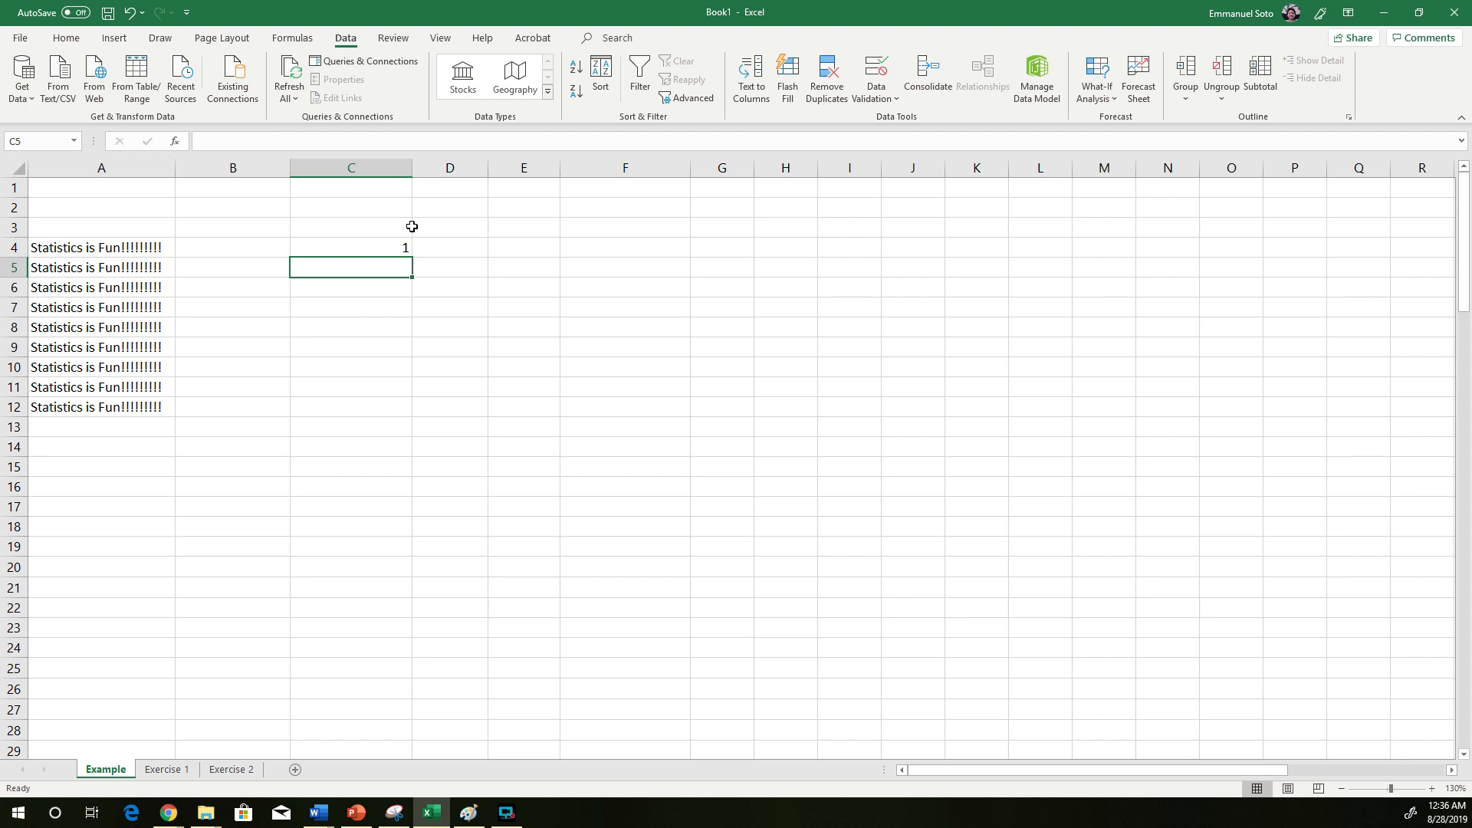
{"action": "type", "text": "2"}
{"action": "key", "text": "Return"}
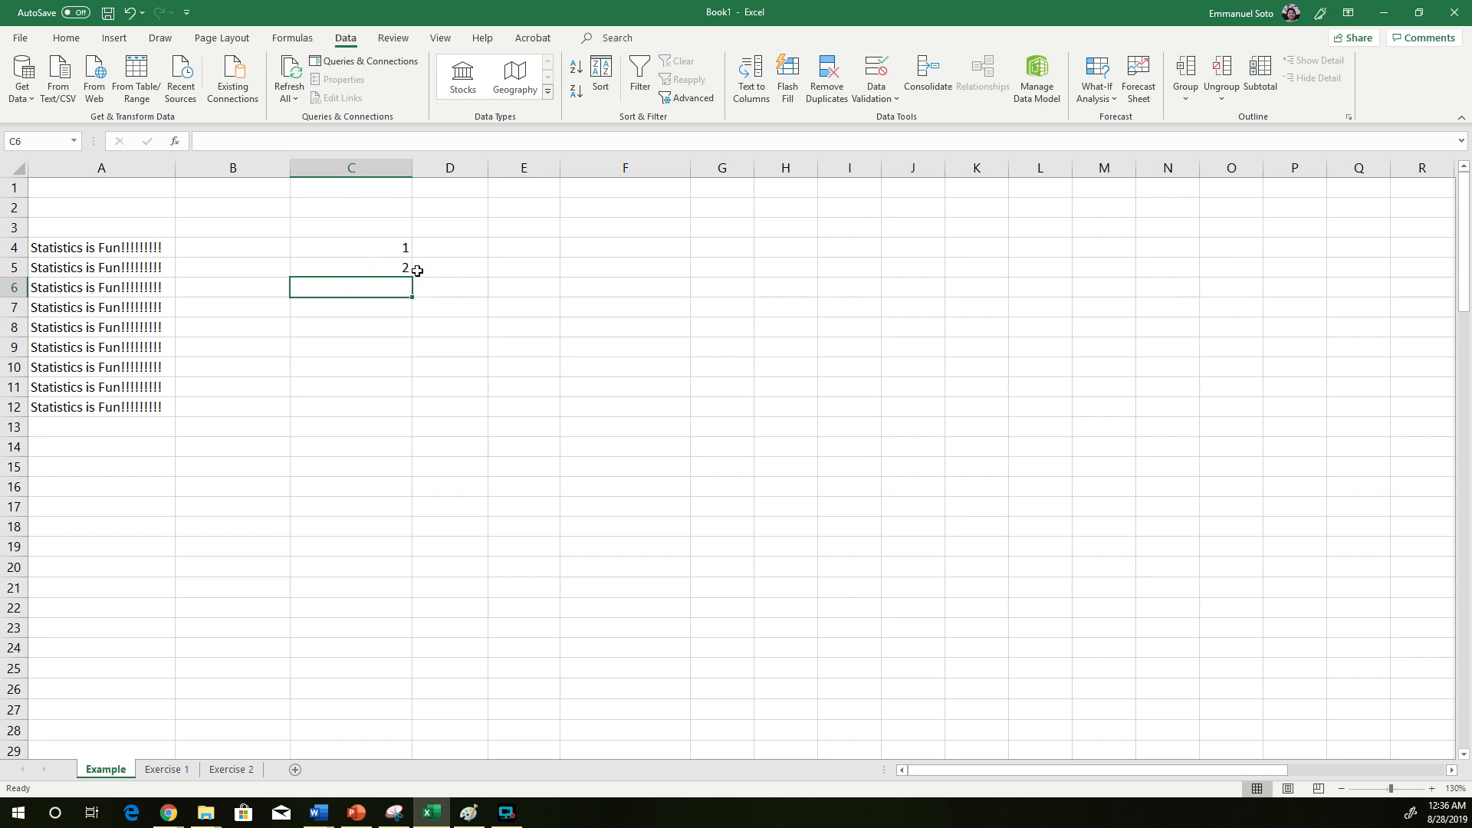
- Extend the number series from C4:C5 down to C13 so that it ends at 10
{"action": "left_click", "coordinate": [362, 249]}
{"action": "left_click_drag", "start_coordinate": [362, 259], "coordinate": [365, 270]}
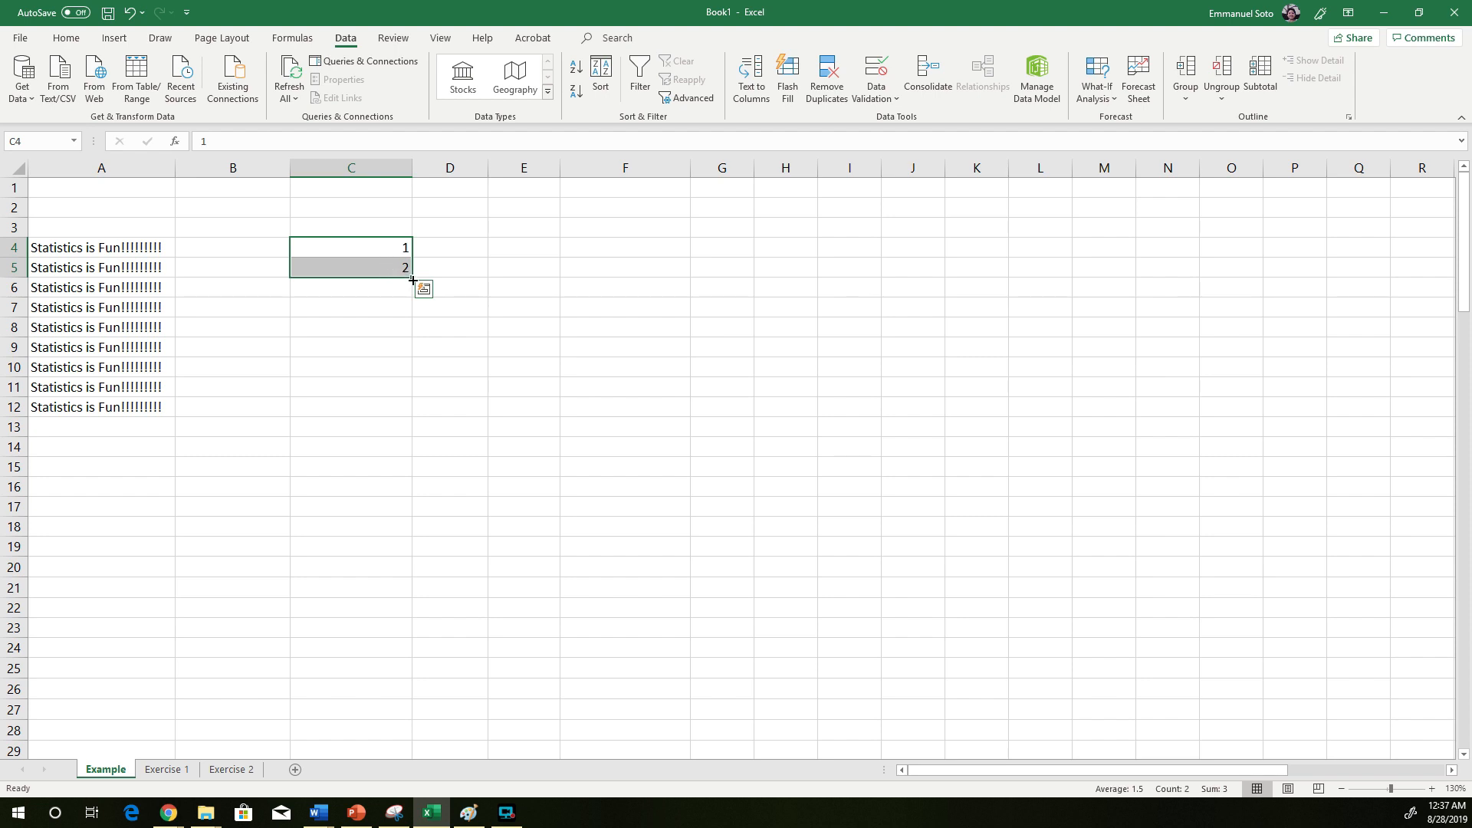
{"action": "left_click_drag", "start_coordinate": [412, 281], "coordinate": [413, 393]}
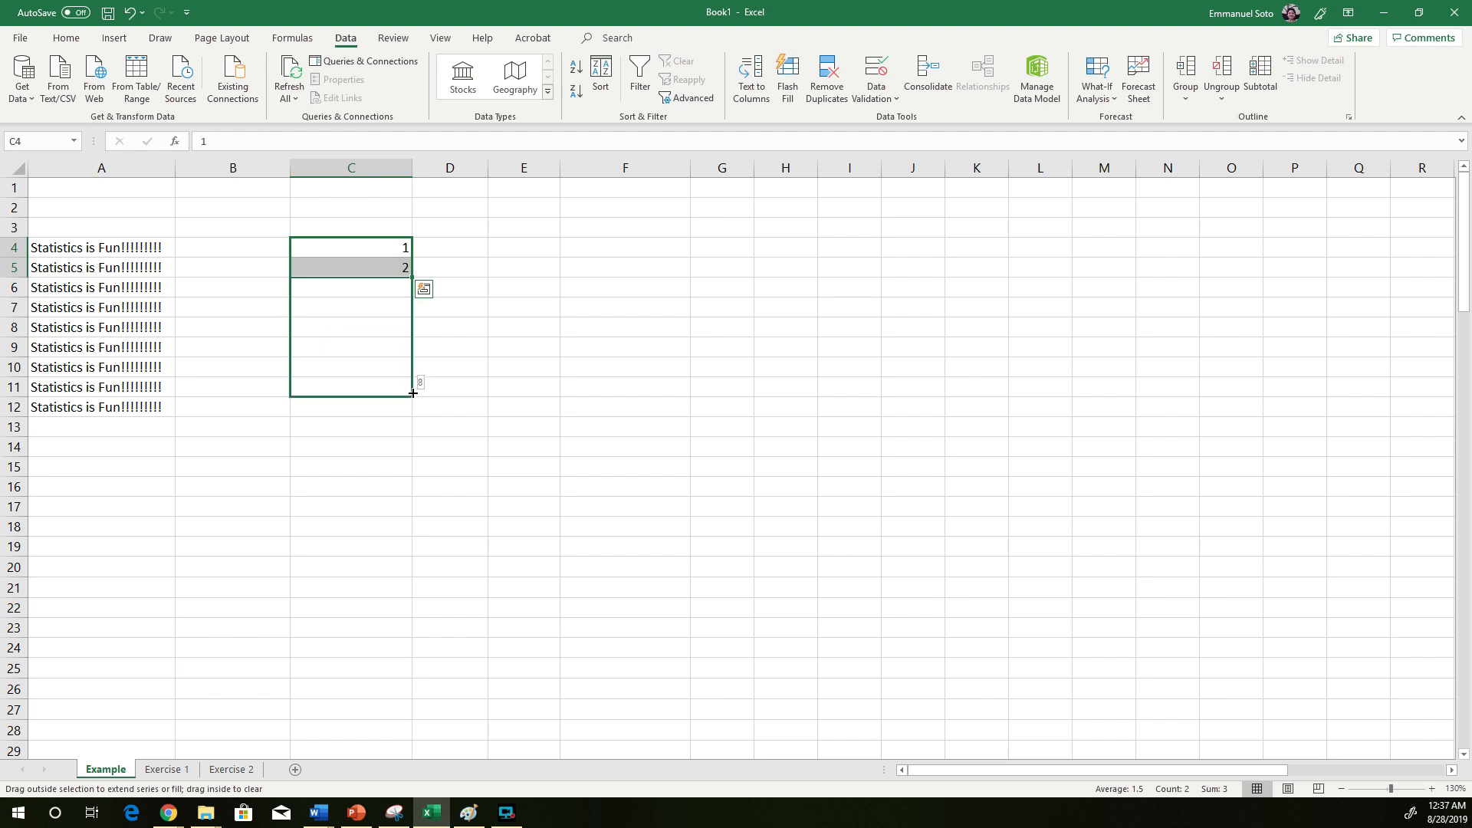
{"action": "left_click_drag", "start_coordinate": [413, 394], "coordinate": [413, 436]}
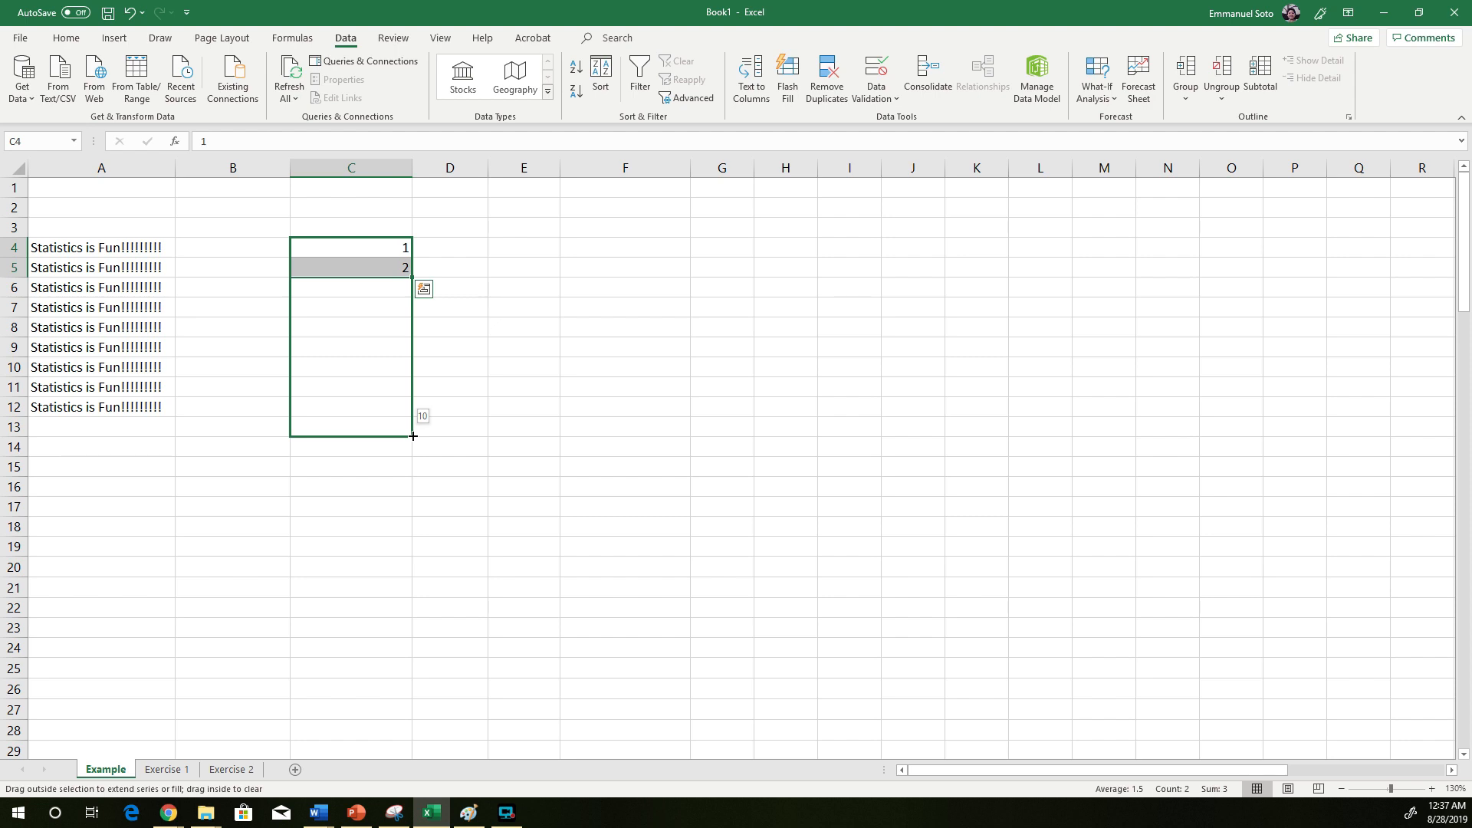
{"action": "left_click_drag", "start_coordinate": [413, 435], "coordinate": [412, 435]}
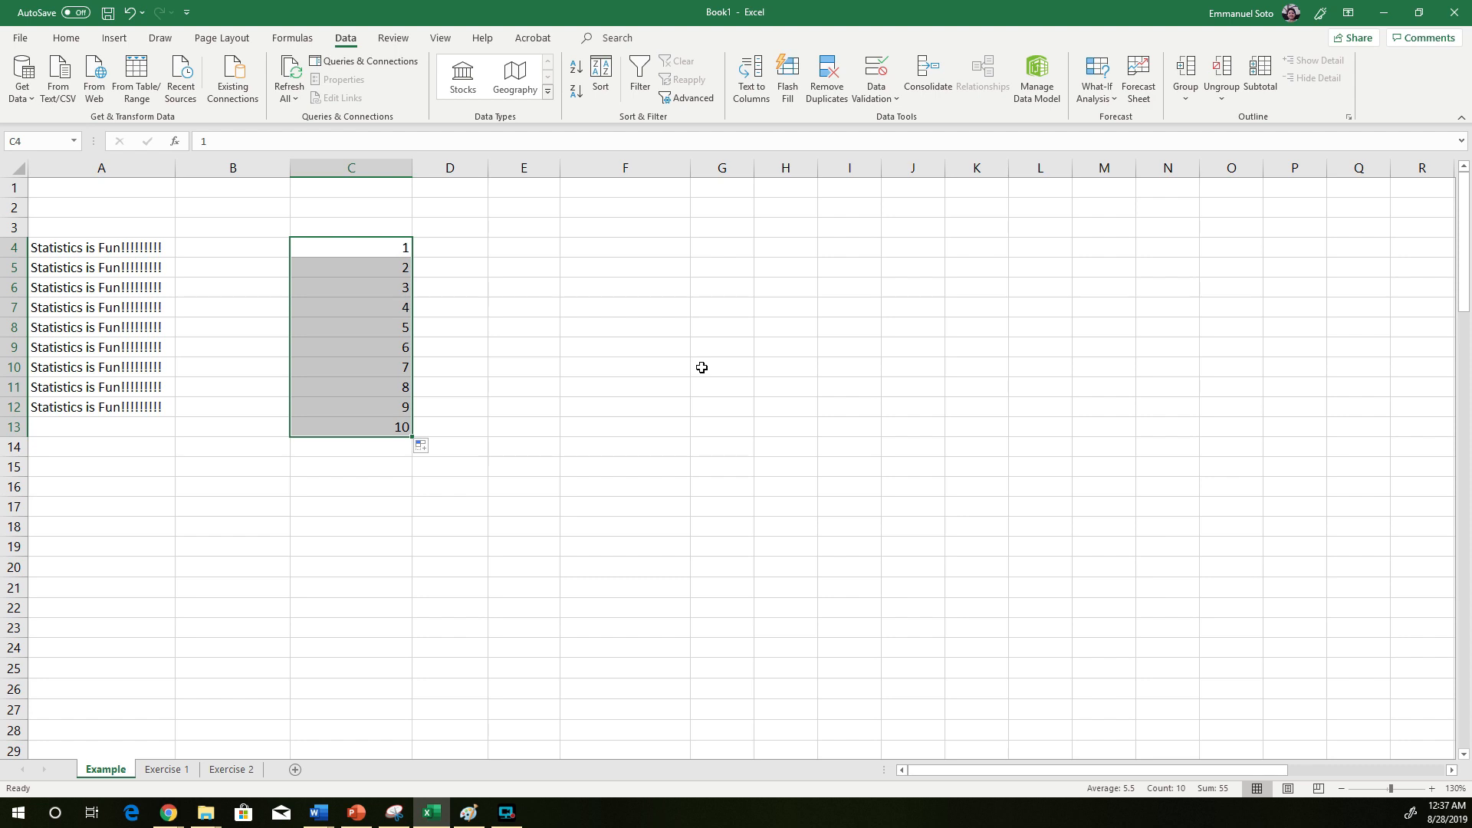
- Enter 5, 10 and 15 in cells D4 to D6 and fill the series down to 50 in D13
{"action": "left_click", "coordinate": [461, 241]}
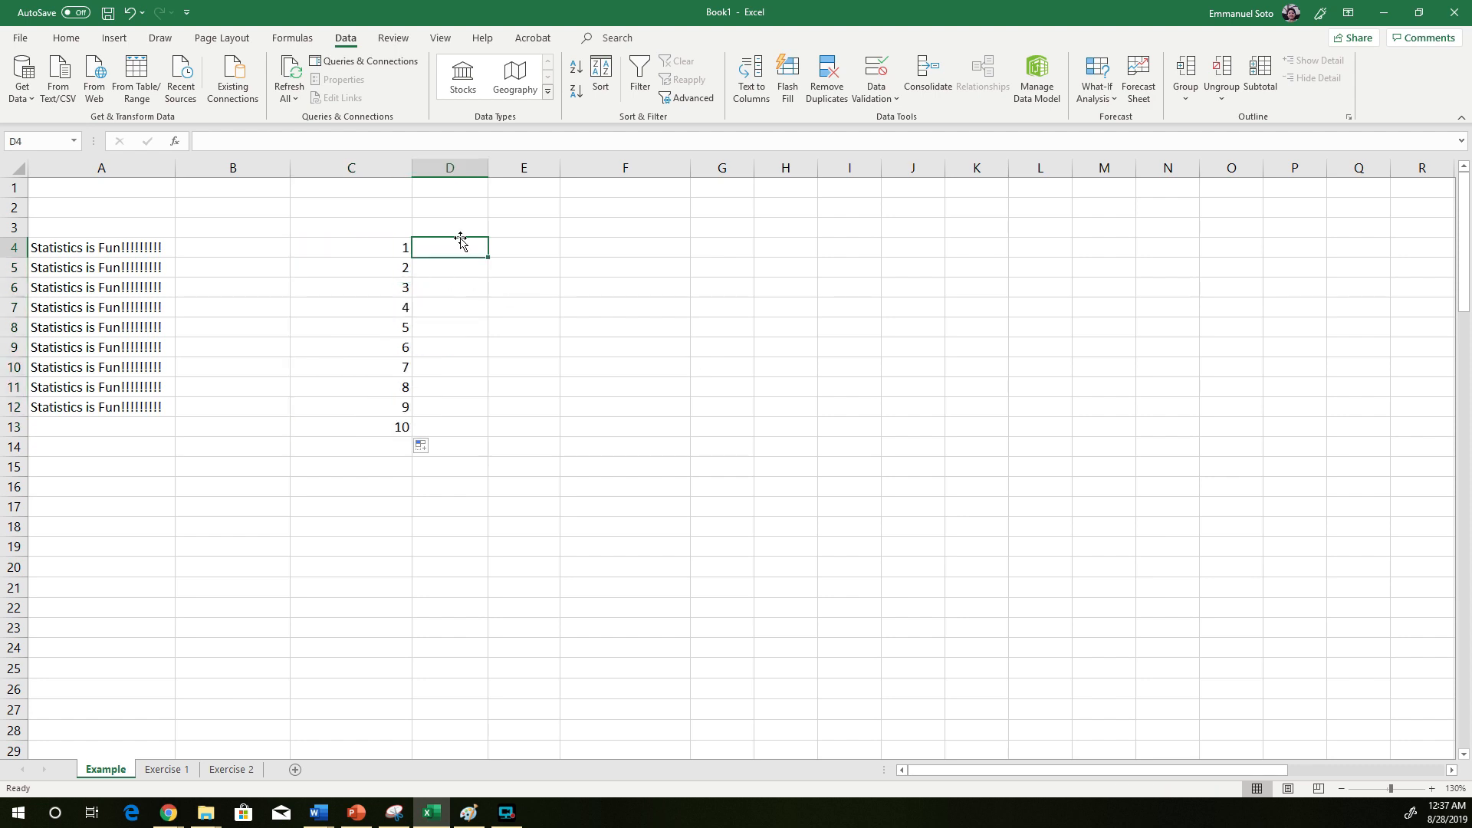
{"action": "type", "text": "5"}
{"action": "key", "text": "Return"}
{"action": "type", "text": "10"}
{"action": "key", "text": "Return"}
{"action": "type", "text": "15"}
{"action": "key", "text": "Return"}
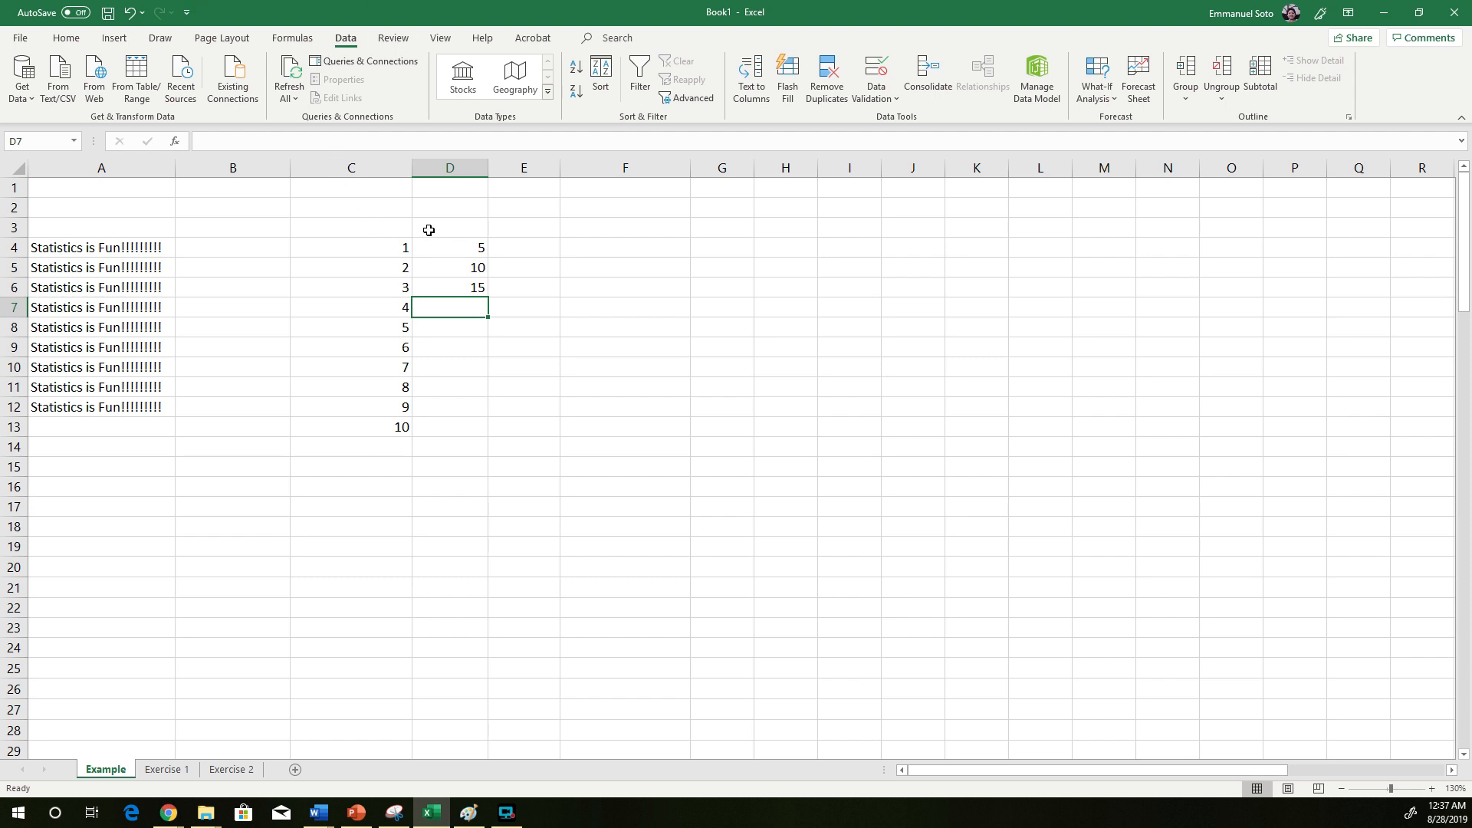
{"action": "left_click_drag", "start_coordinate": [480, 250], "coordinate": [471, 287]}
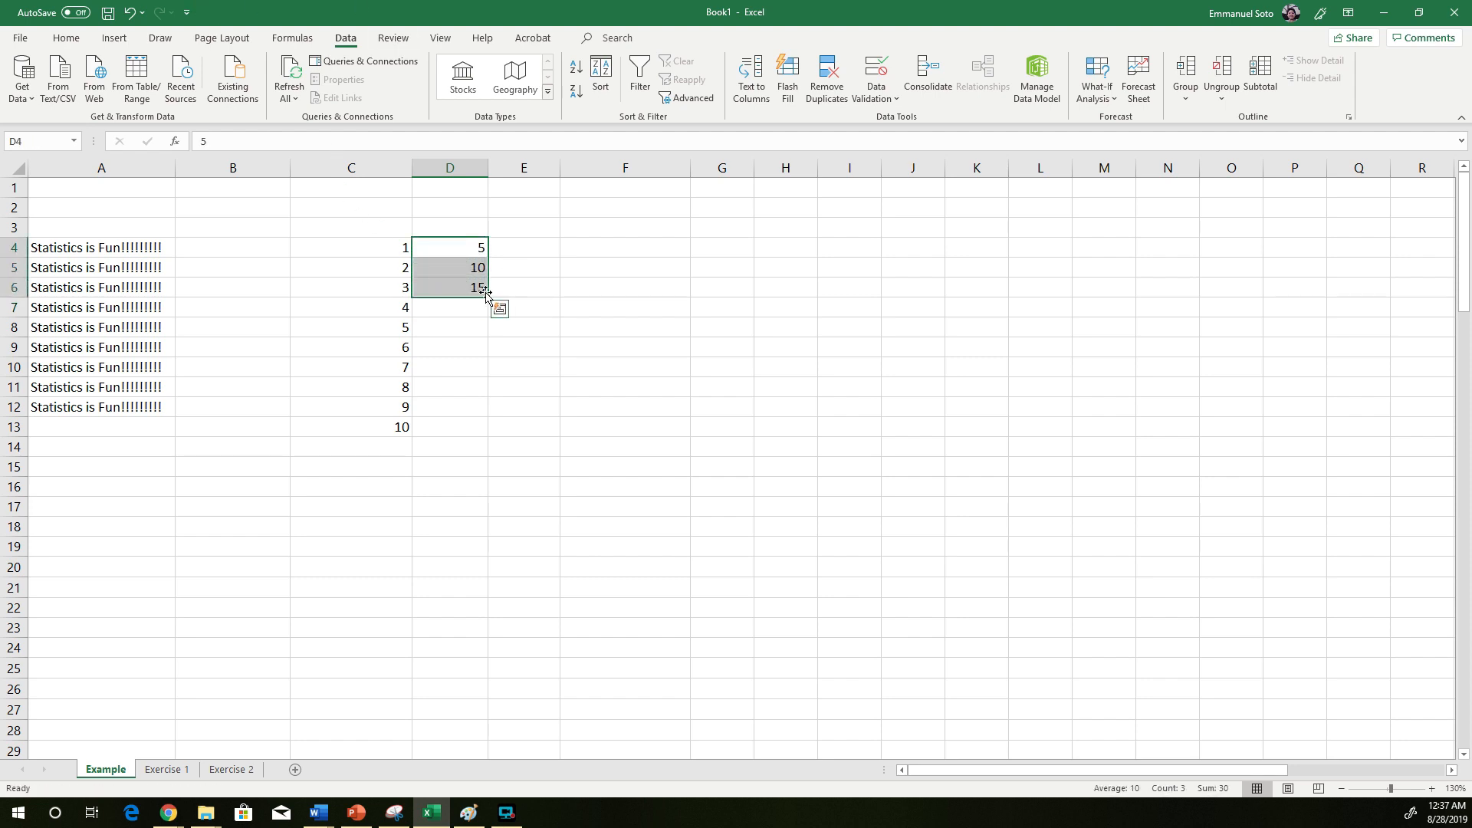
{"action": "left_click_drag", "start_coordinate": [491, 299], "coordinate": [487, 436]}
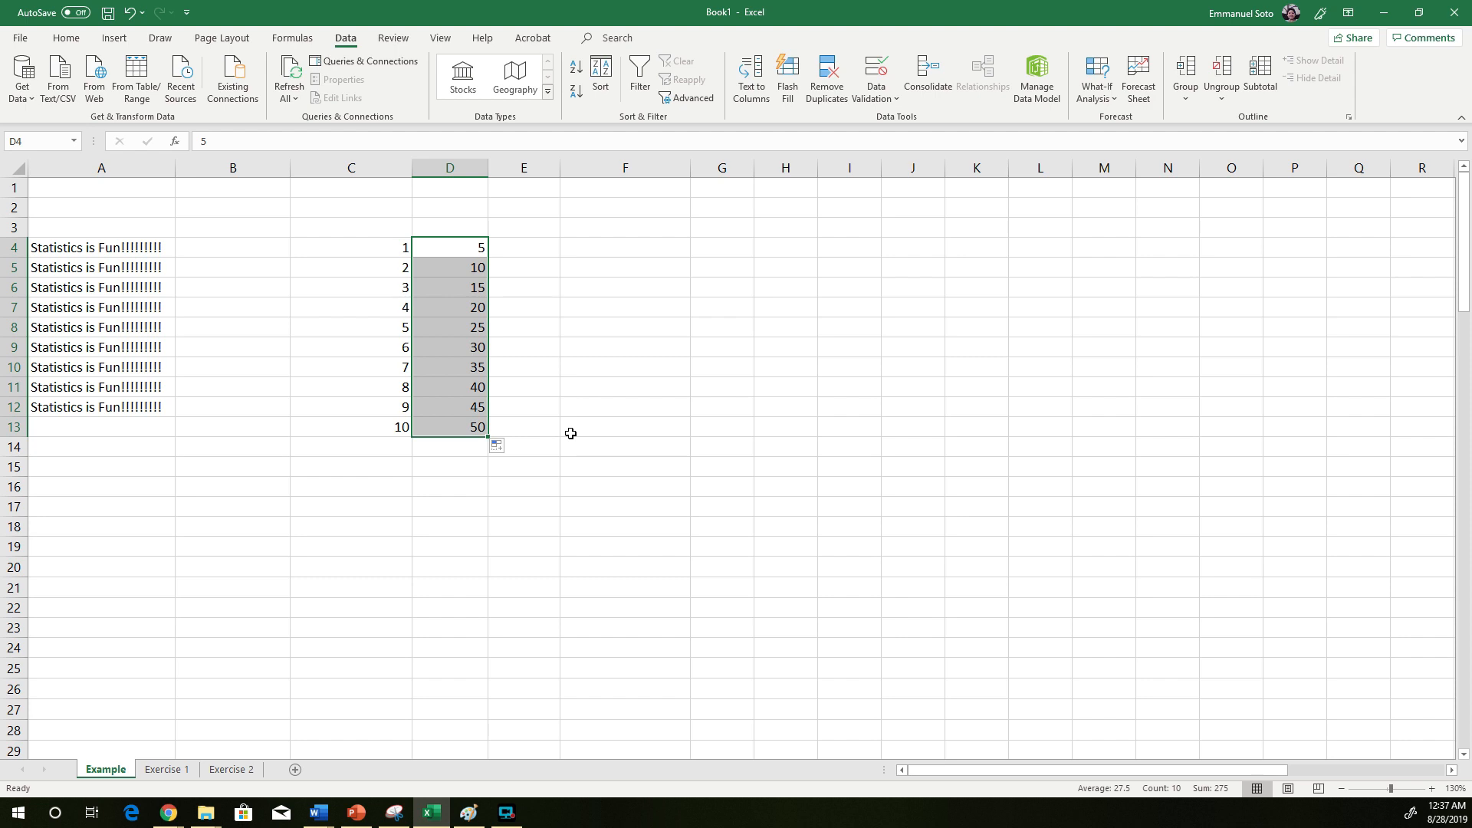
- Clear the multiples-of-five series from the range D4:D13
{"action": "left_click", "coordinate": [472, 295]}
{"action": "left_click_drag", "start_coordinate": [444, 248], "coordinate": [478, 432]}
{"action": "key", "text": "Delete"}
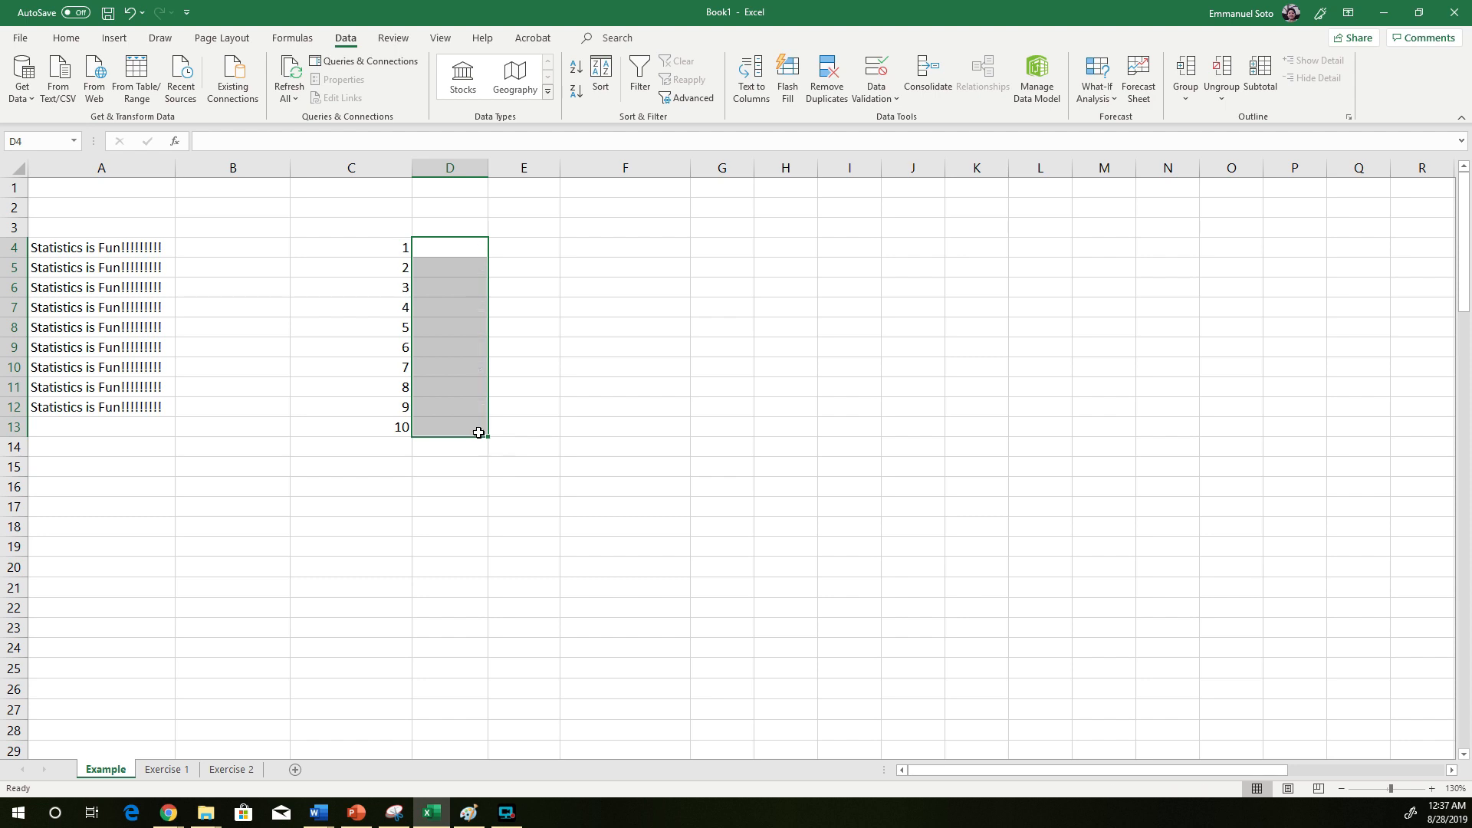
{"action": "left_click", "coordinate": [560, 395]}
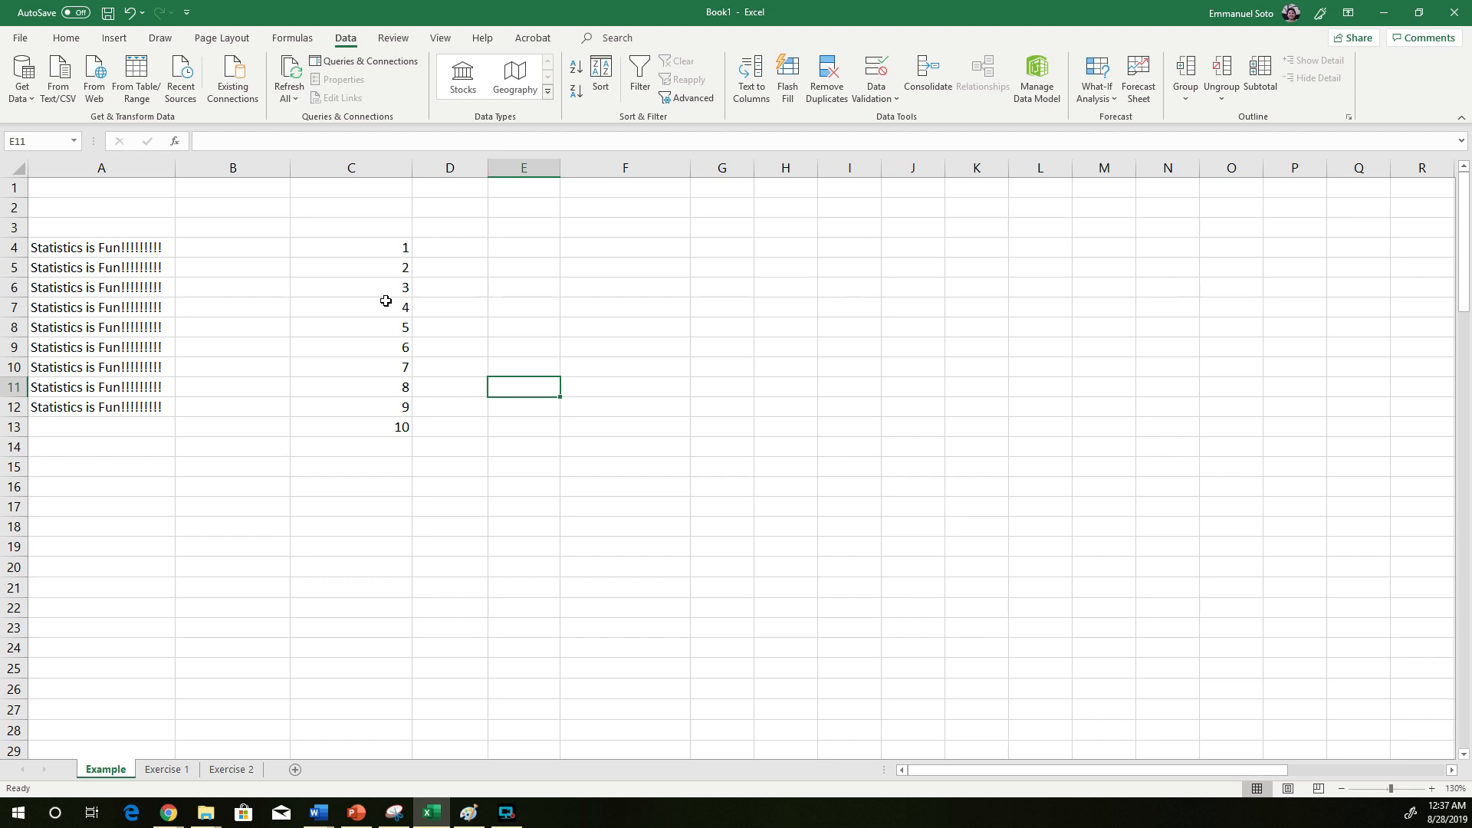
- Move the 1 to 10 series from C4:C13 into column D, starting at cell D4
{"action": "left_click_drag", "start_coordinate": [378, 244], "coordinate": [373, 431]}
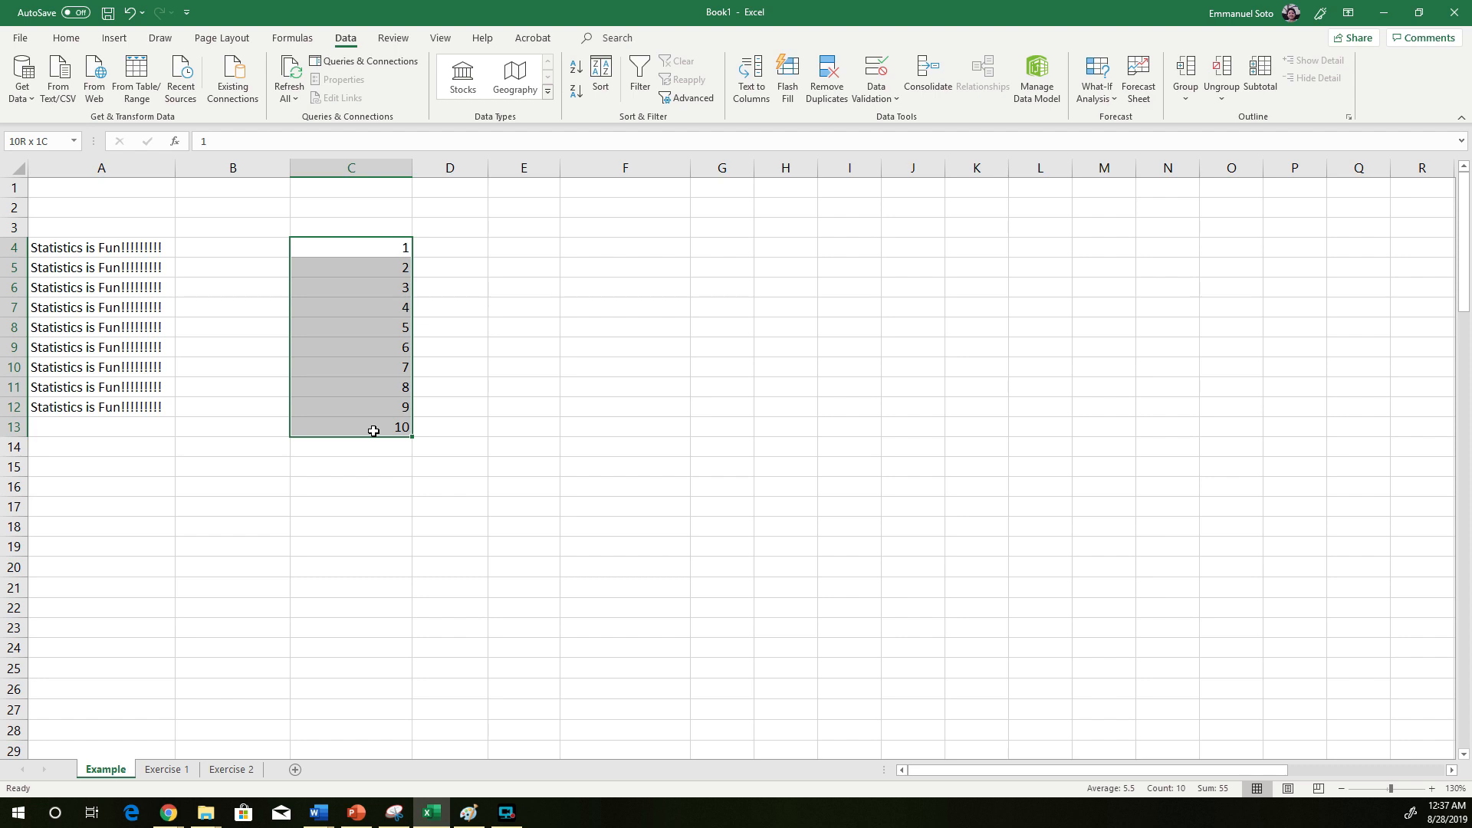
{"action": "left_click_drag", "start_coordinate": [374, 431], "coordinate": [373, 431]}
{"action": "left_click_drag", "start_coordinate": [346, 242], "coordinate": [458, 251]}
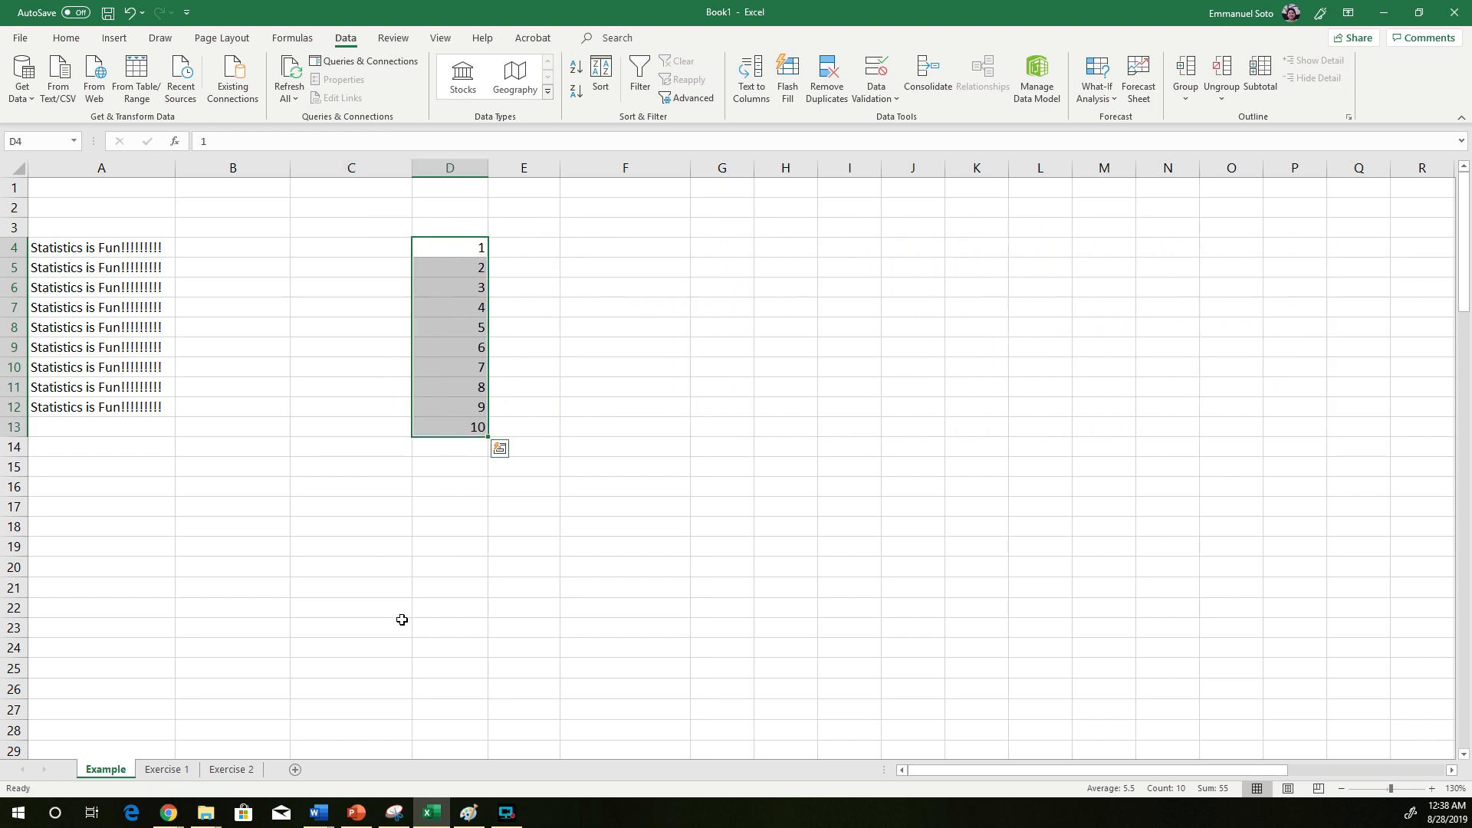
- Insert a new blank column before column D, which holds the 1 to 10 number series
{"action": "left_click", "coordinate": [466, 248]}
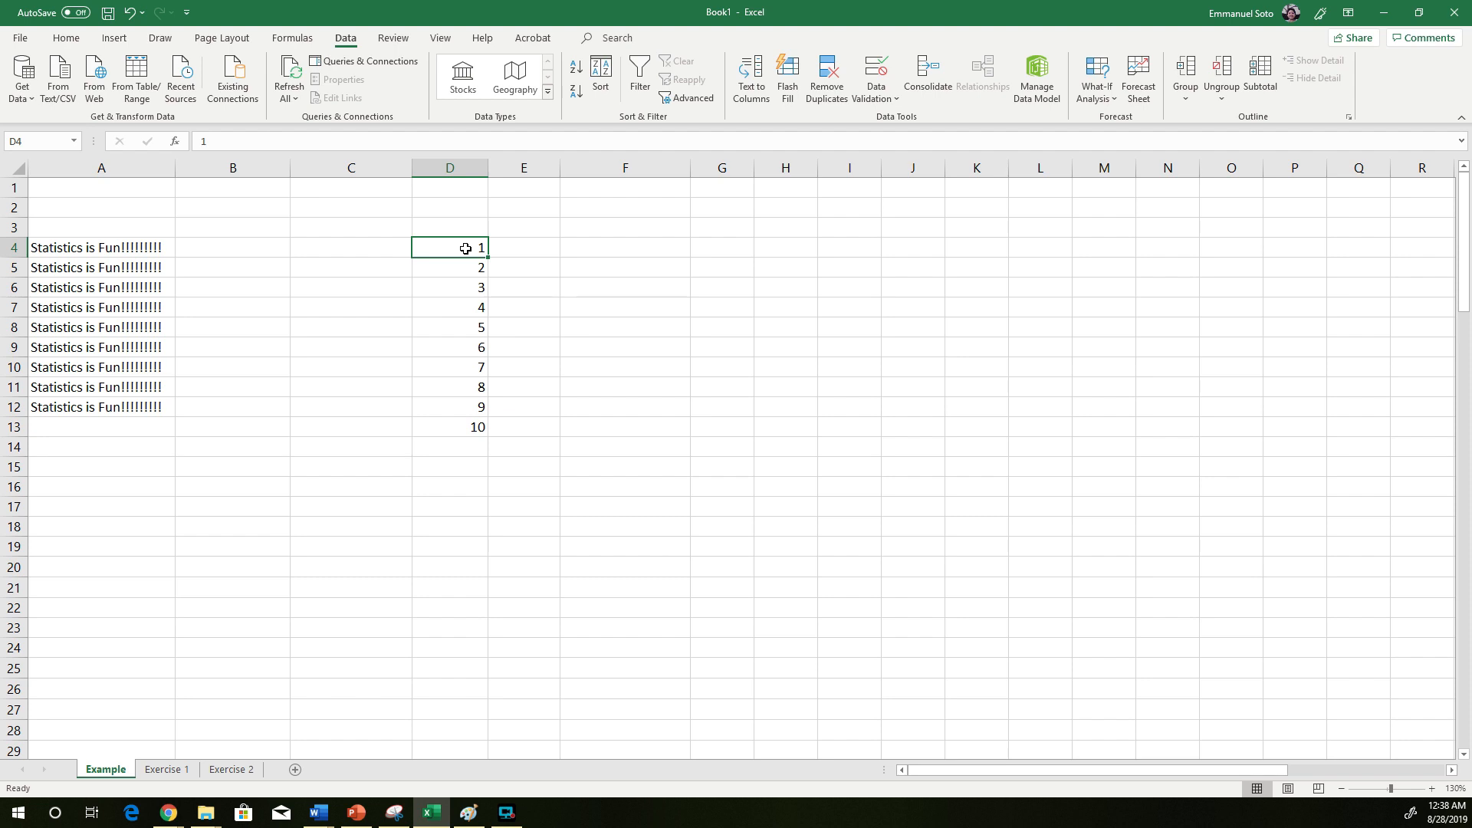
{"action": "left_click", "coordinate": [459, 166]}
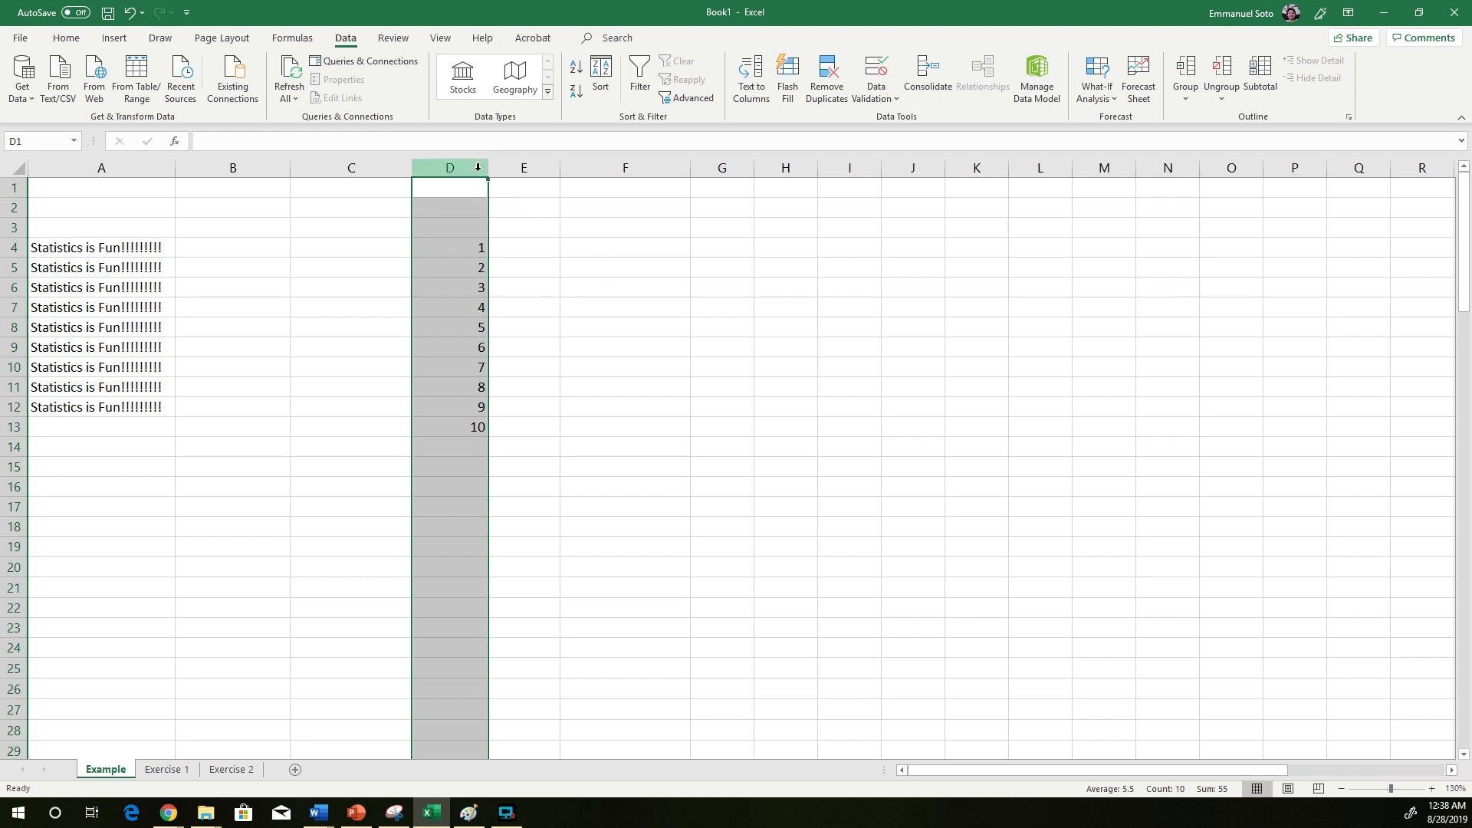
{"action": "right_click", "coordinate": [473, 168]}
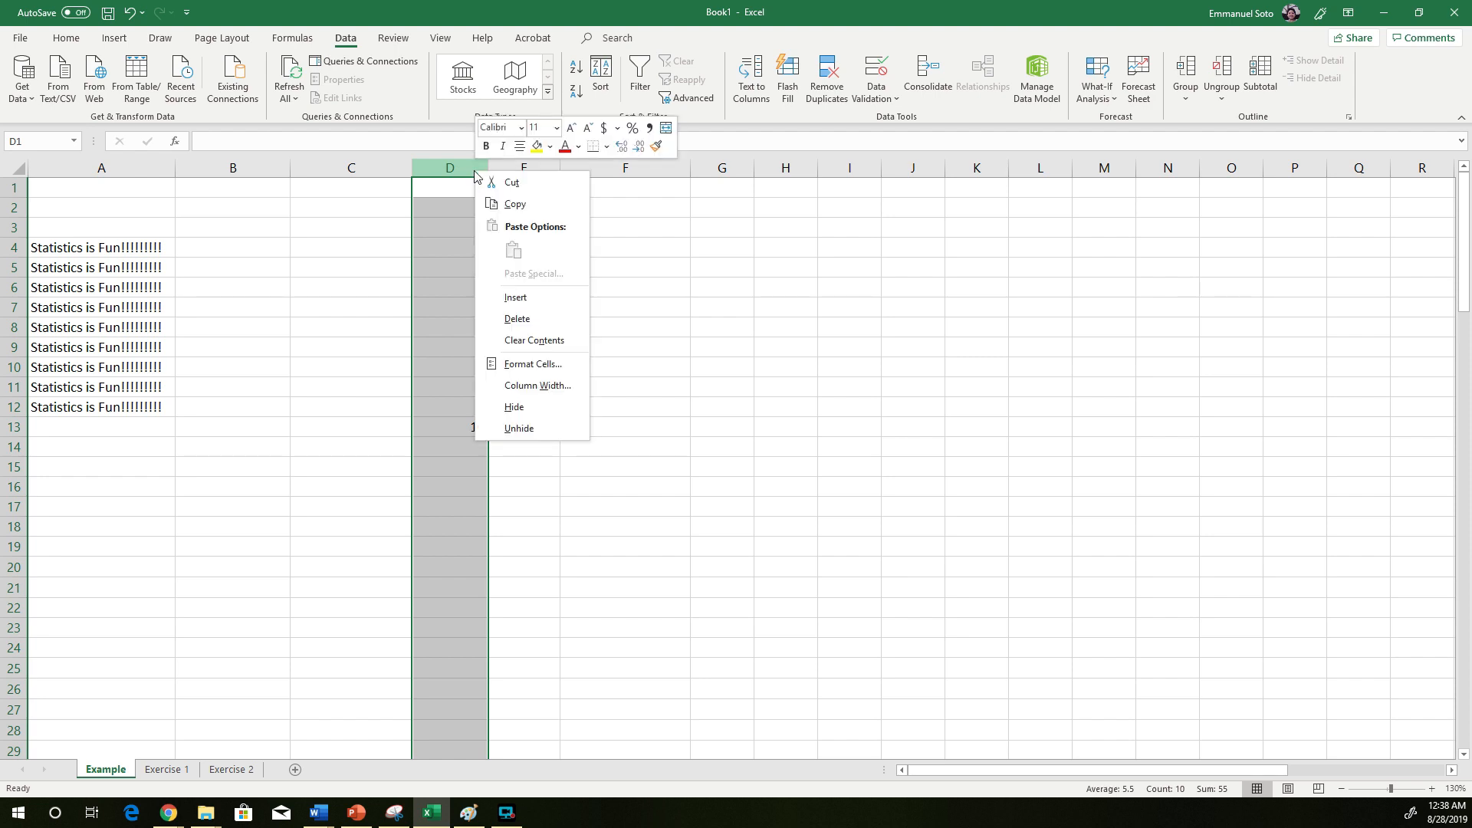
{"action": "left_click", "coordinate": [517, 299]}
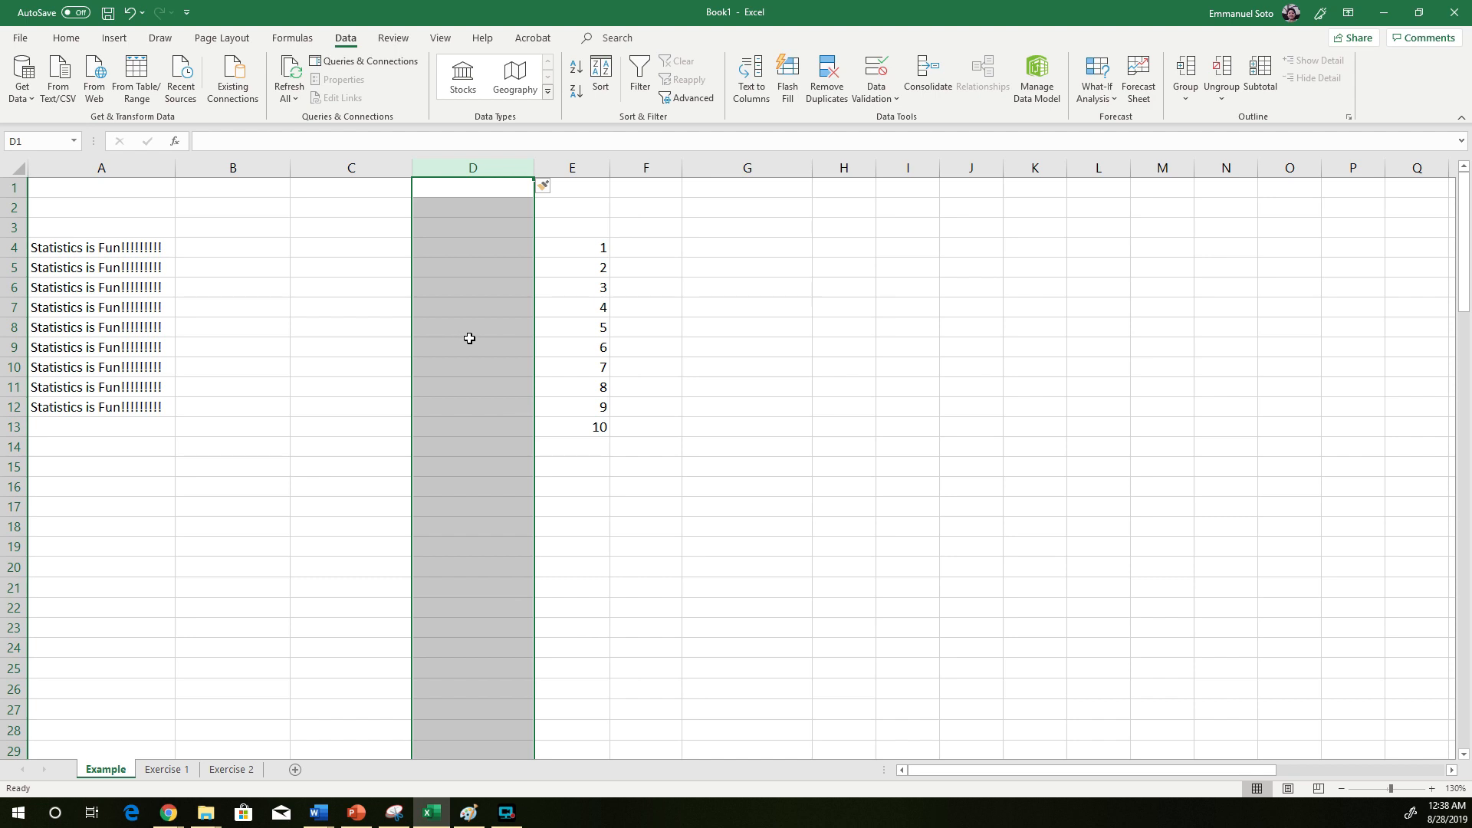
{"action": "left_click_drag", "start_coordinate": [569, 240], "coordinate": [588, 419]}
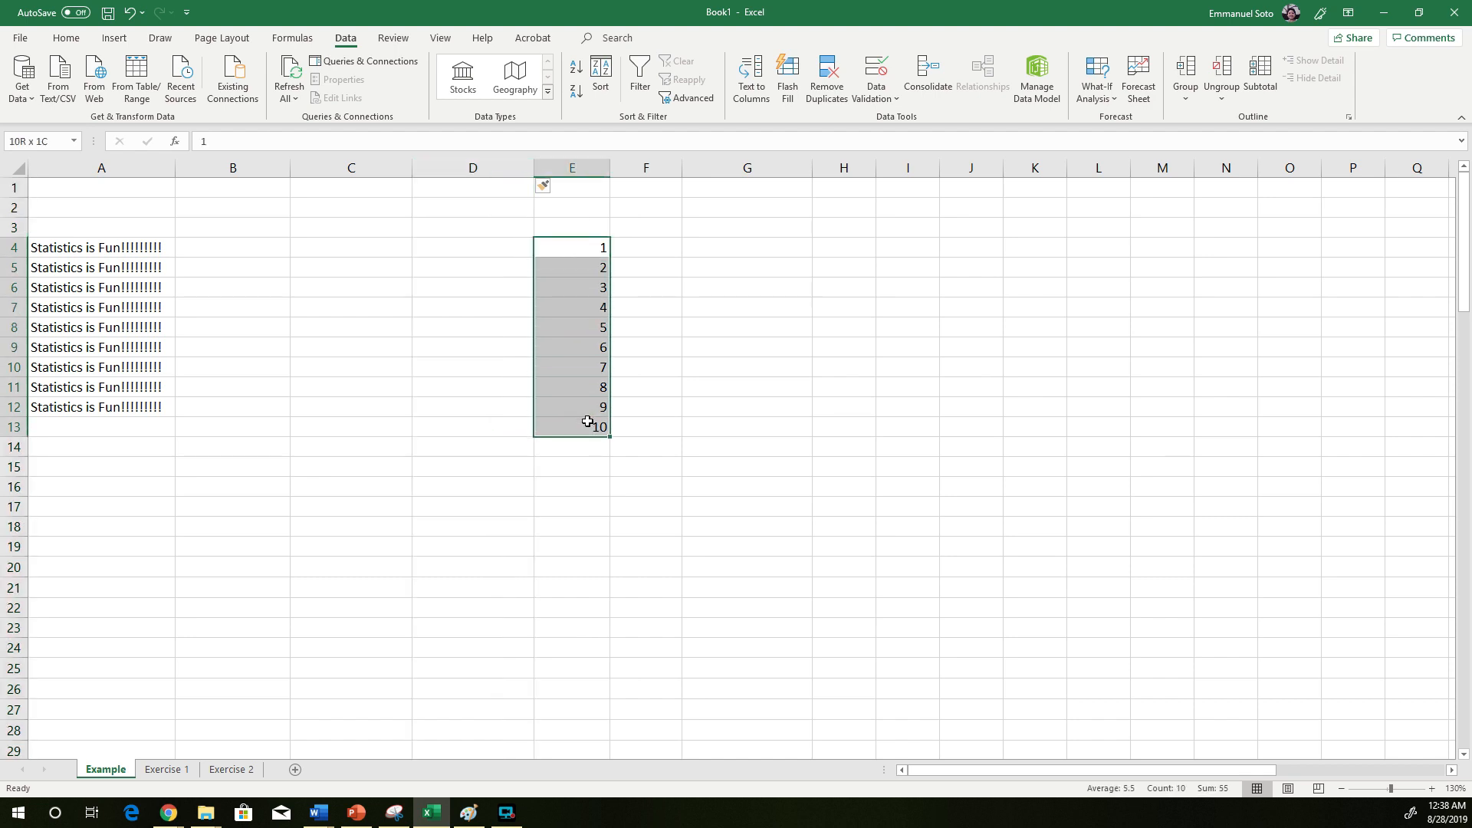
- Insert a blank row above row 4, the first row of the text and number lists
{"action": "left_click", "coordinate": [201, 245]}
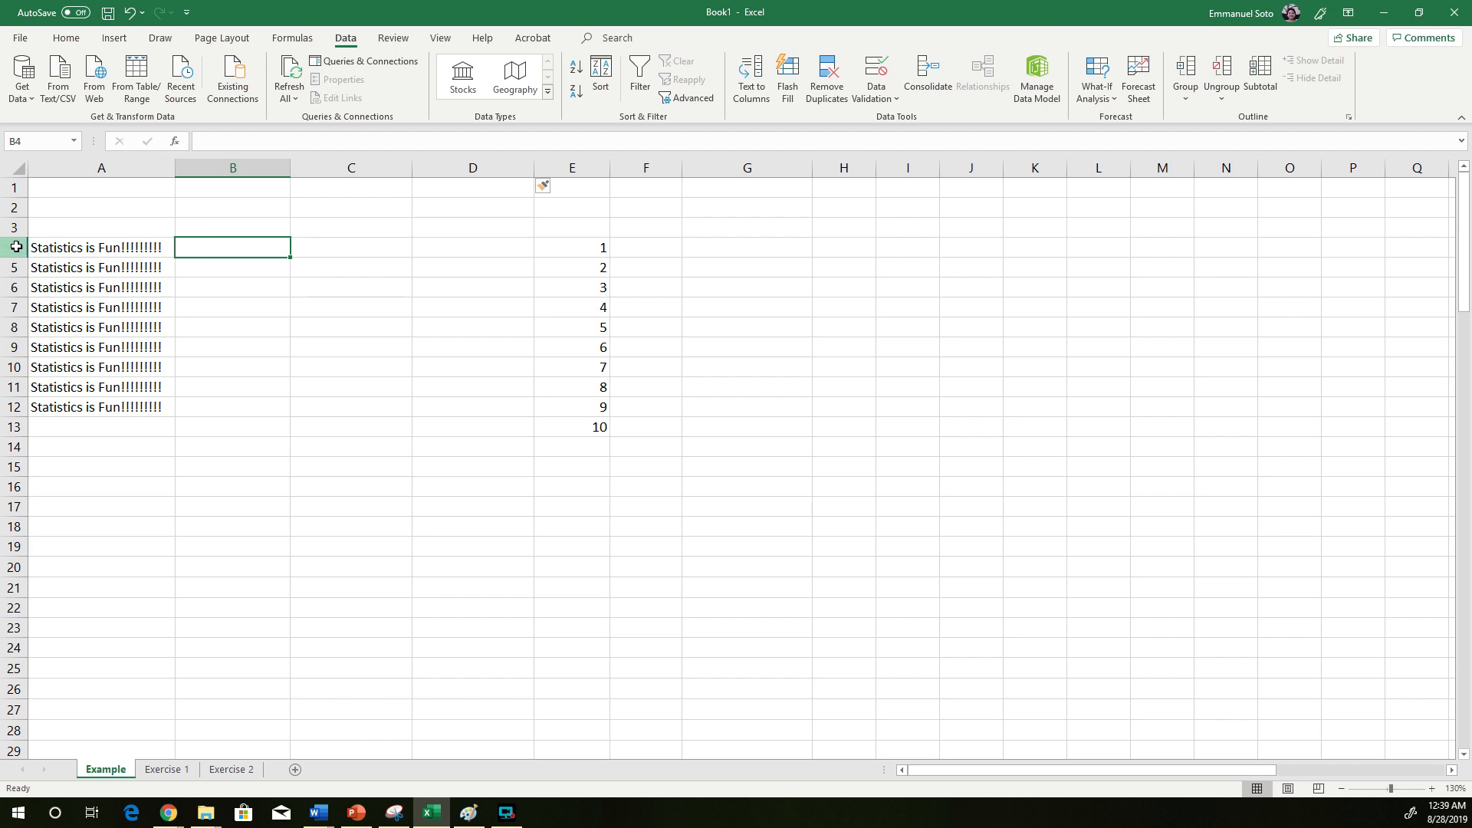
{"action": "left_click", "coordinate": [16, 246]}
{"action": "right_click", "coordinate": [21, 250]}
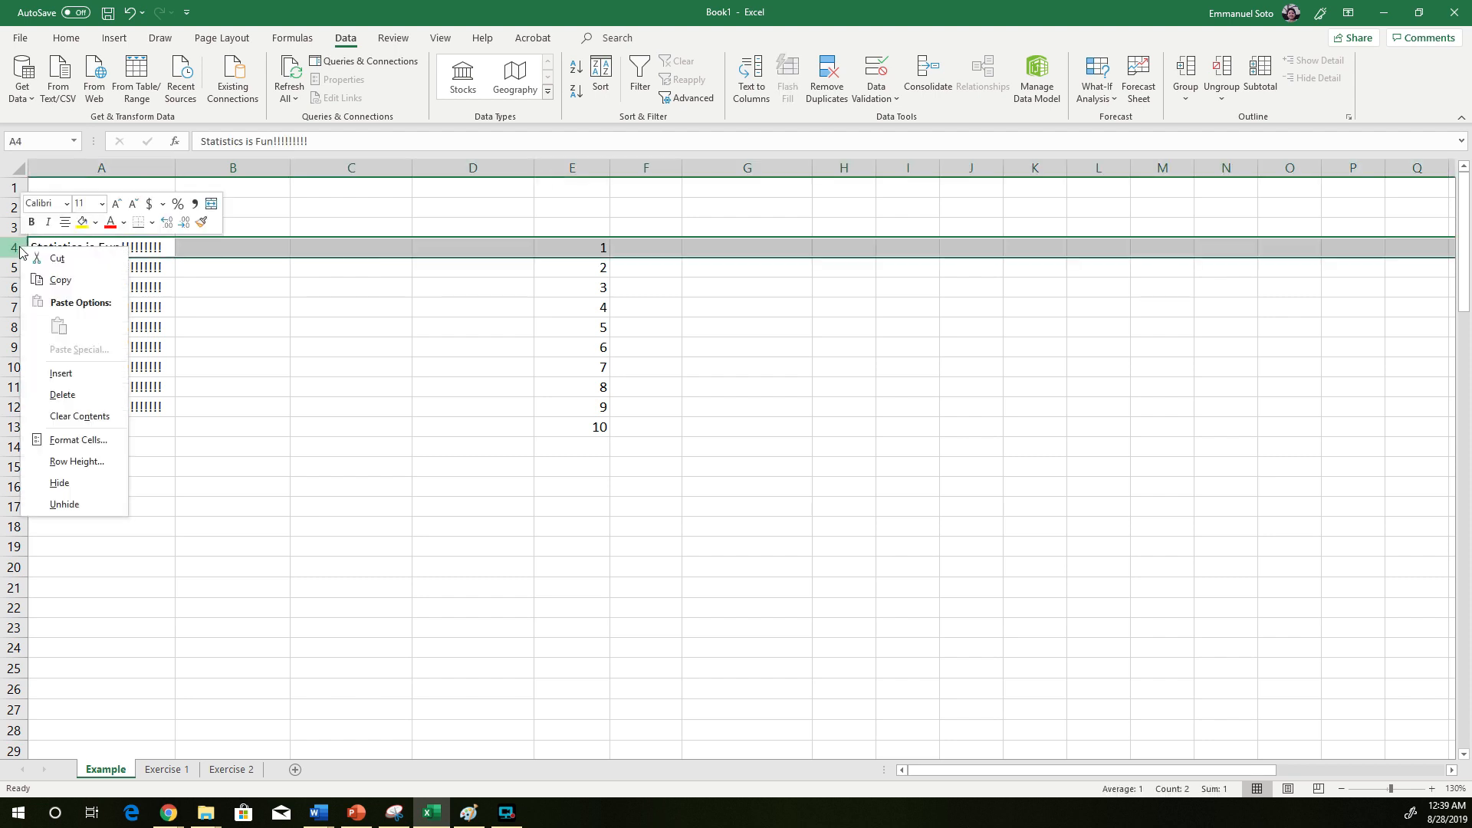
{"action": "left_click", "coordinate": [65, 373]}
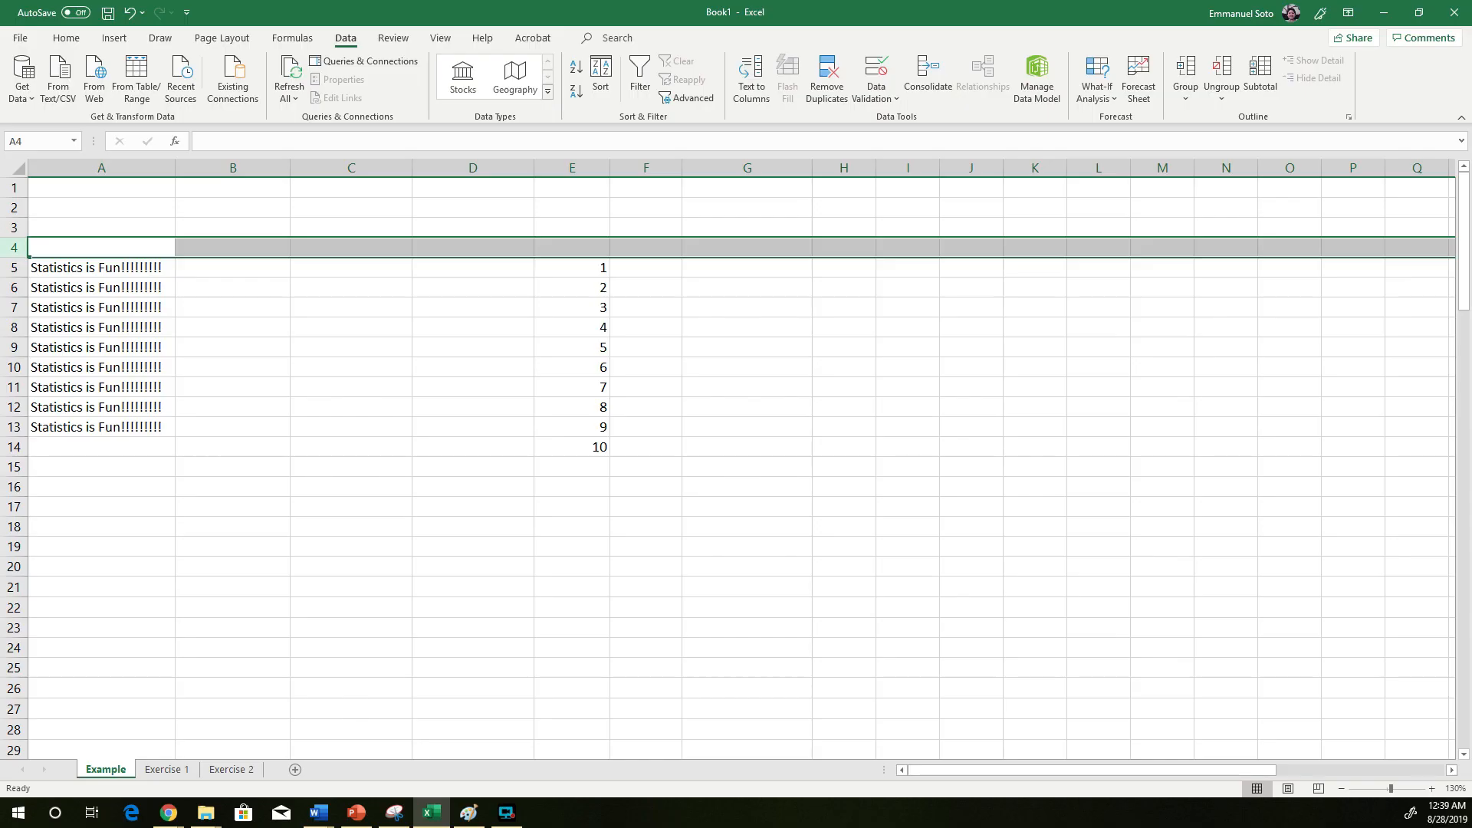
{"action": "left_click", "coordinate": [798, 385]}
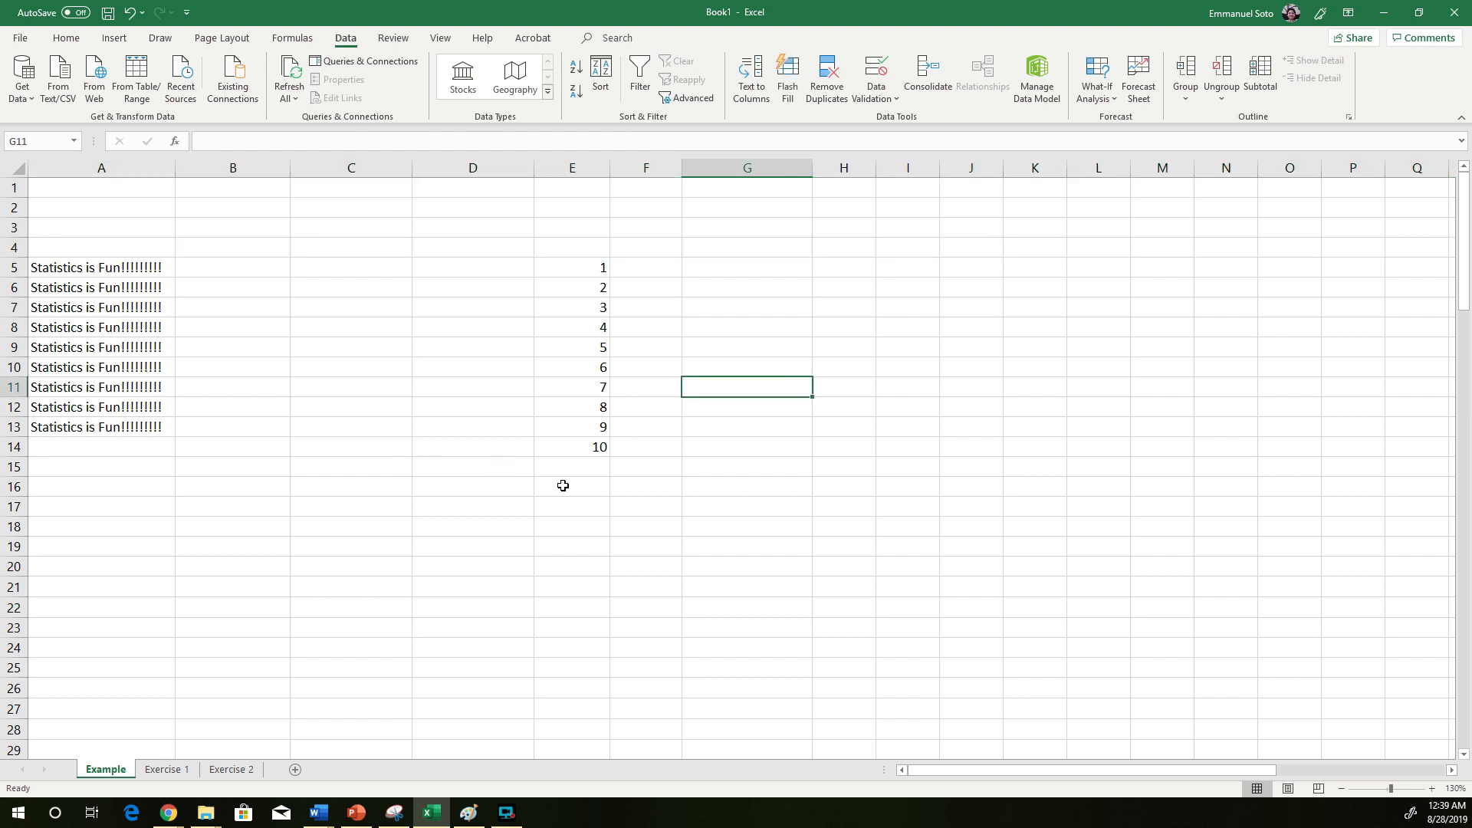
{"action": "left_click", "coordinate": [529, 466]}
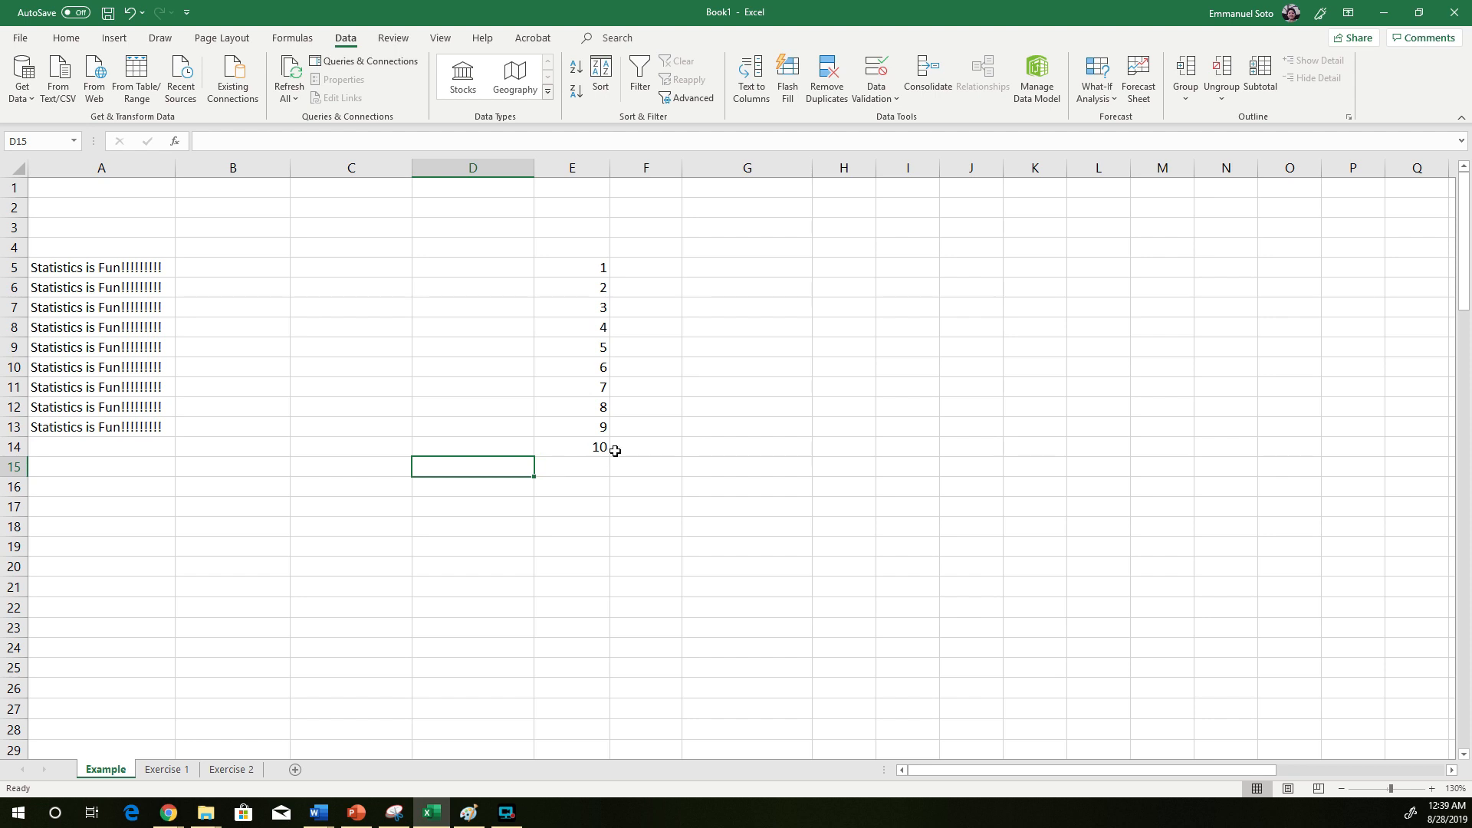
- Enter the formula =1+5 in cell F5, next to the first number of the series
{"action": "left_click", "coordinate": [589, 270]}
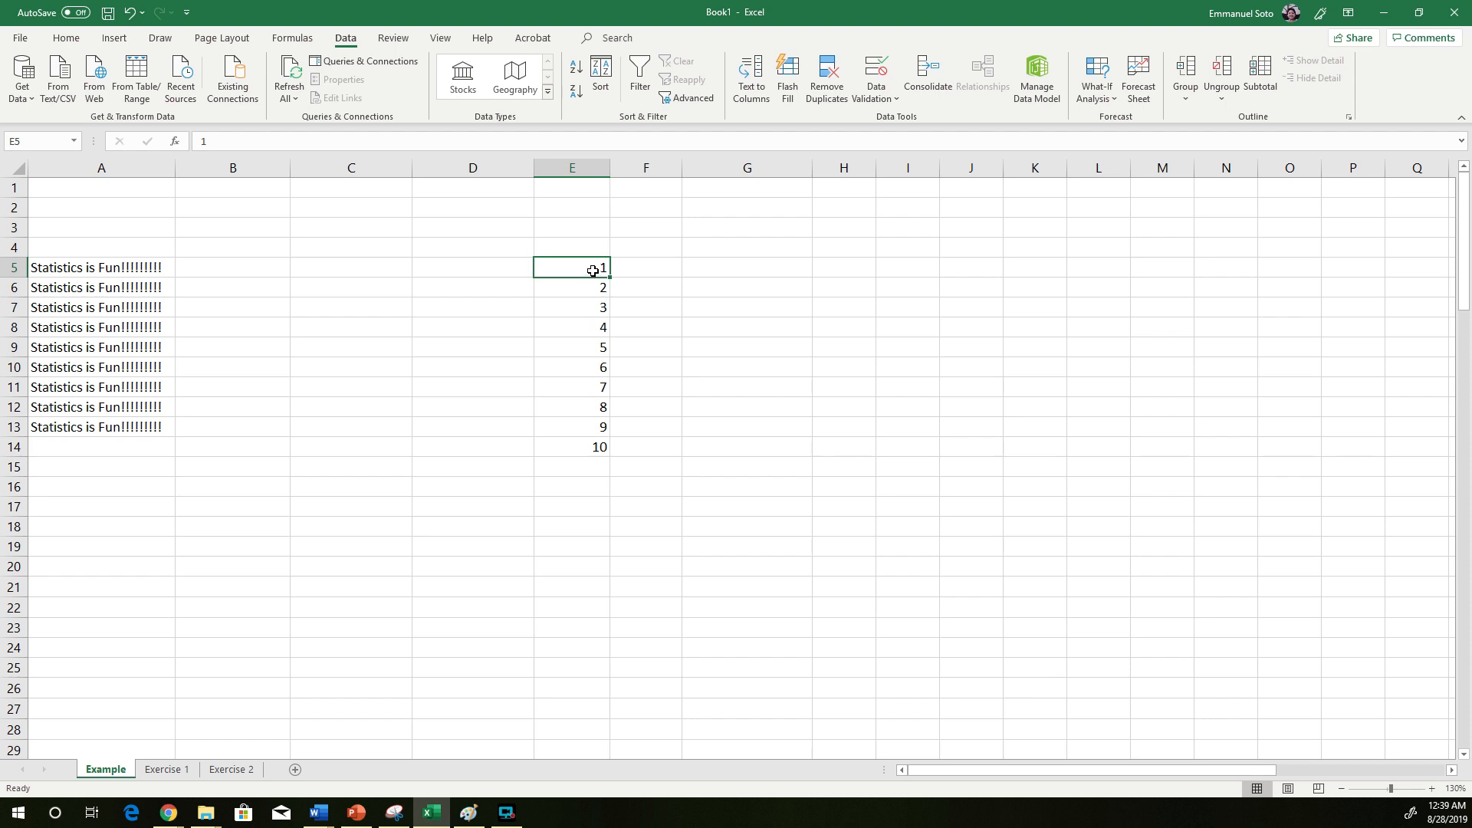
{"action": "left_click_drag", "start_coordinate": [592, 270], "coordinate": [605, 457]}
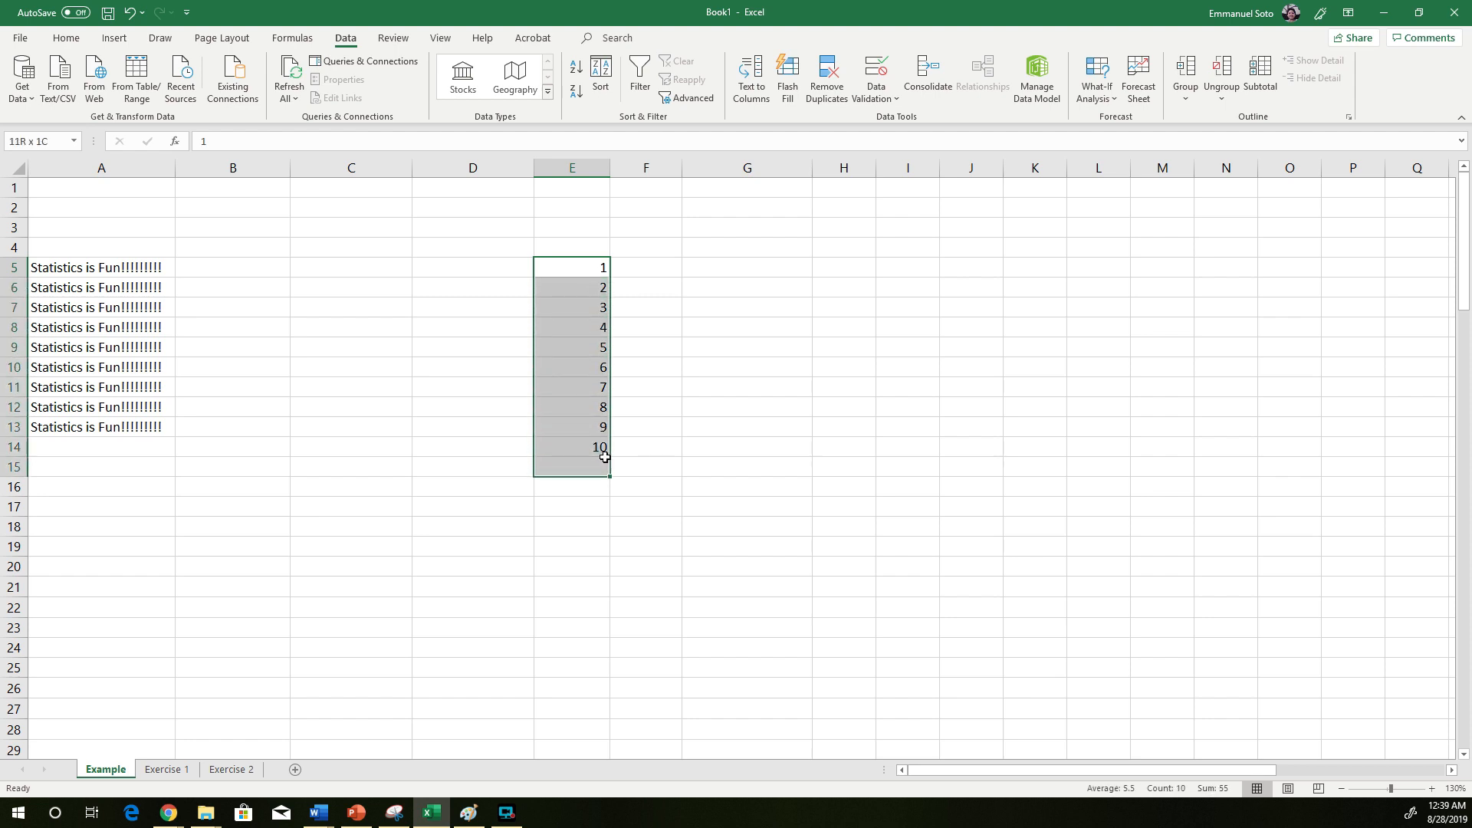
{"action": "left_click", "coordinate": [650, 270]}
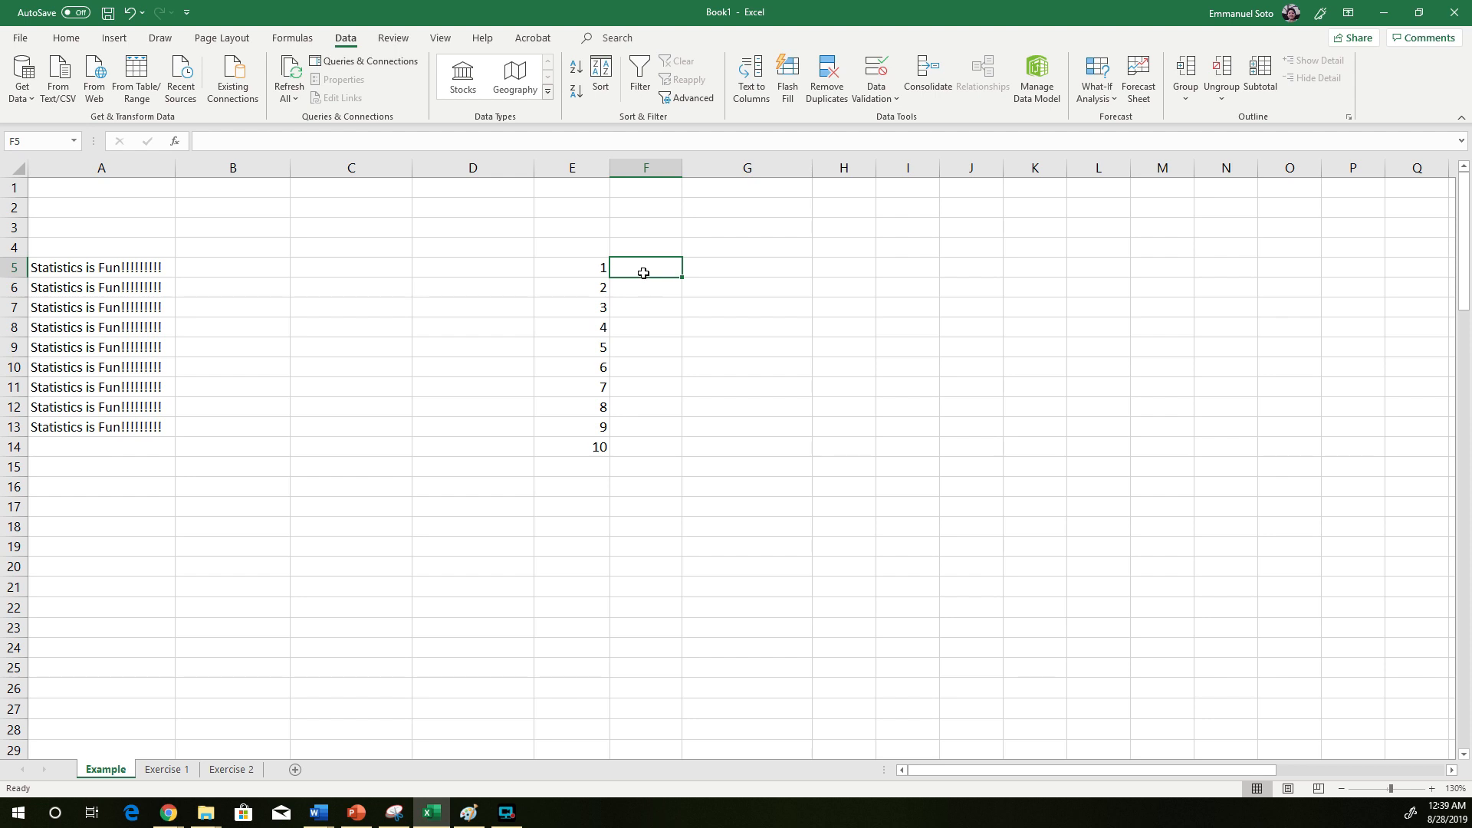
{"action": "type", "text": "="}
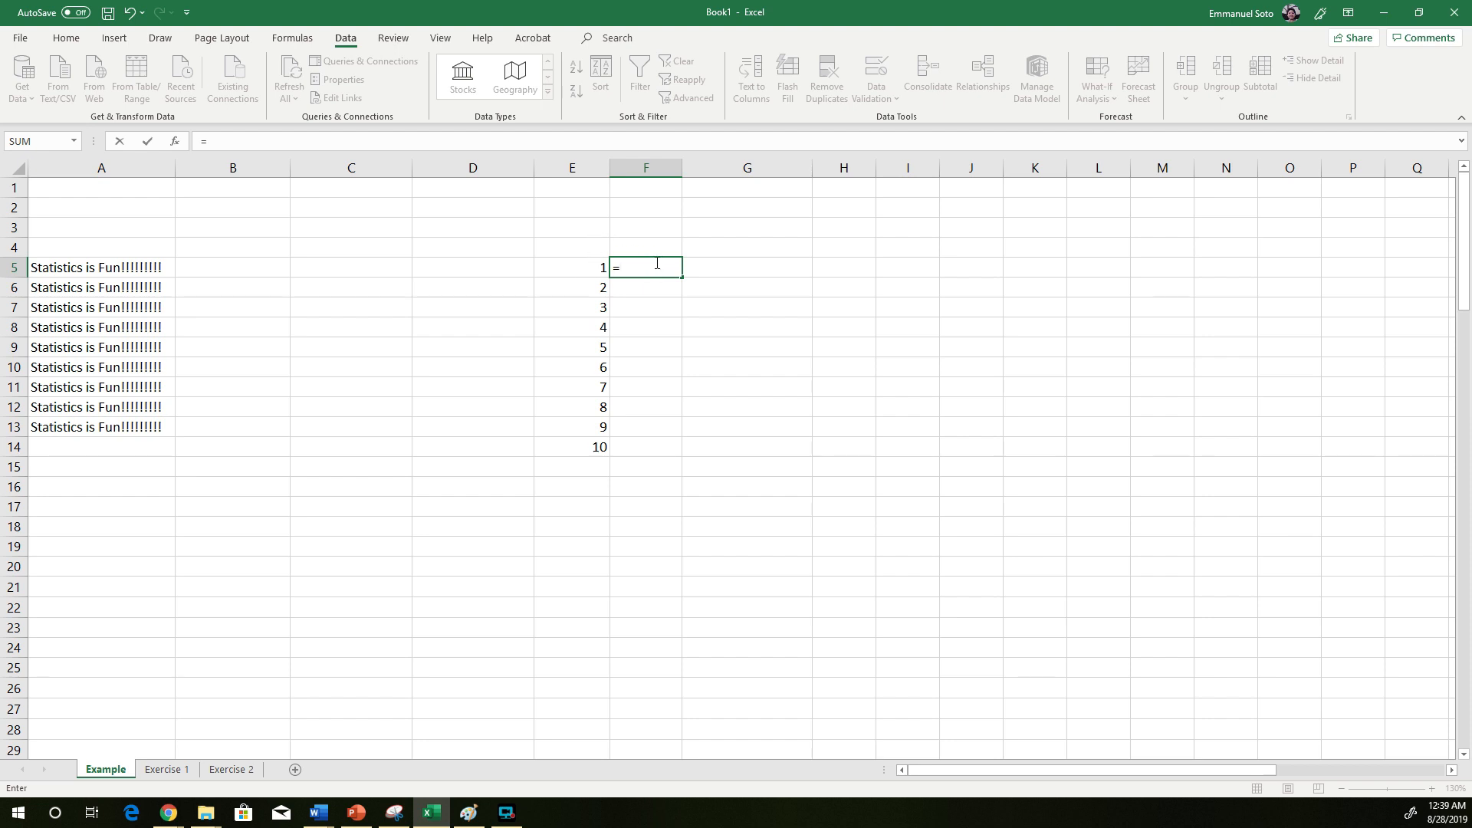
{"action": "type", "text": "1+5"}
{"action": "key", "text": "Return"}
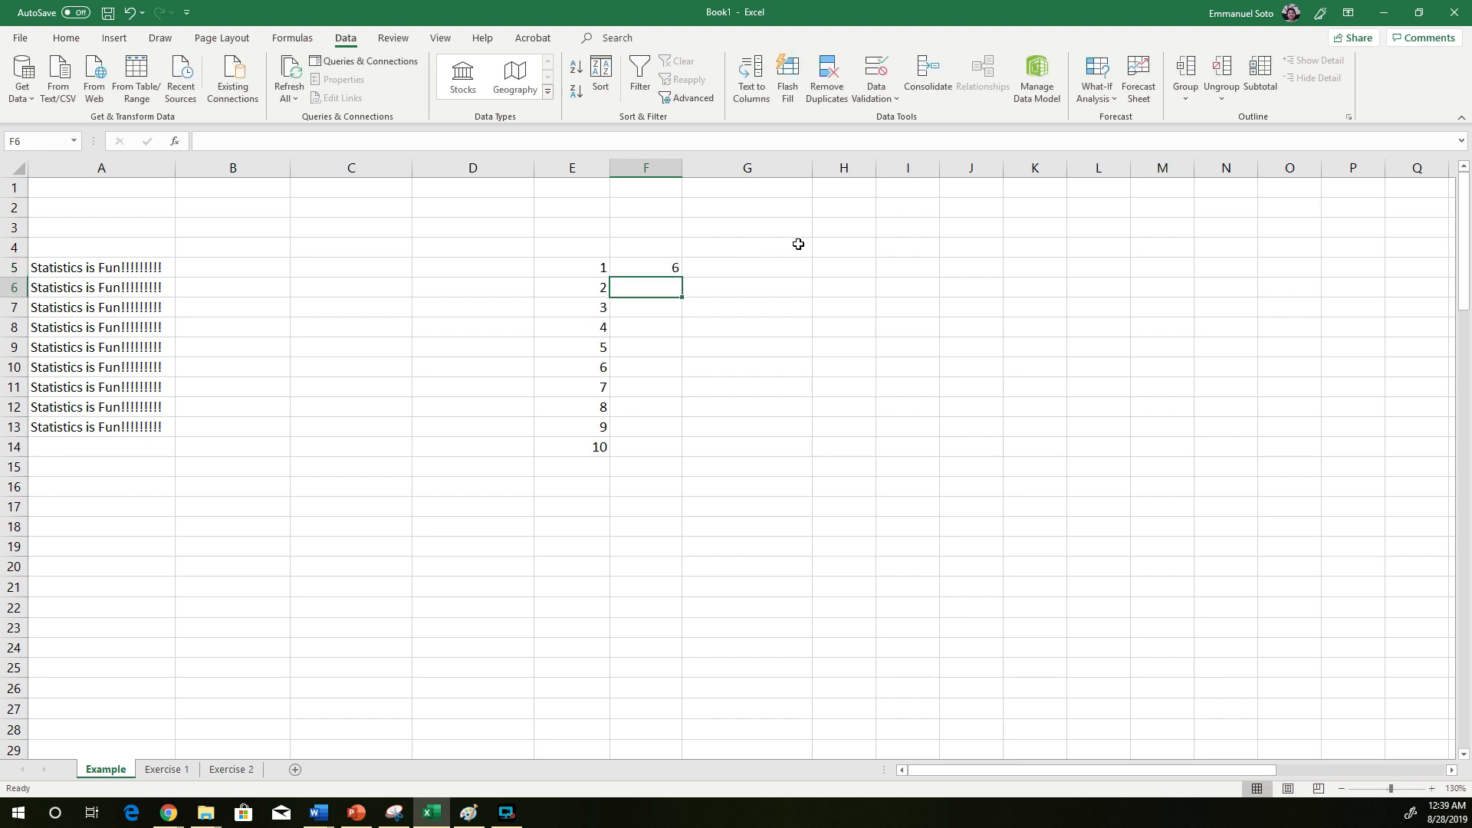
- Replace the formula in cell F5 with =(2+3)*5
{"action": "left_click", "coordinate": [662, 268]}
{"action": "double_click", "coordinate": [669, 267]}
{"action": "key", "text": "BackSpace"}
{"action": "key", "text": "BackSpace"}
{"action": "key", "text": "BackSpace"}
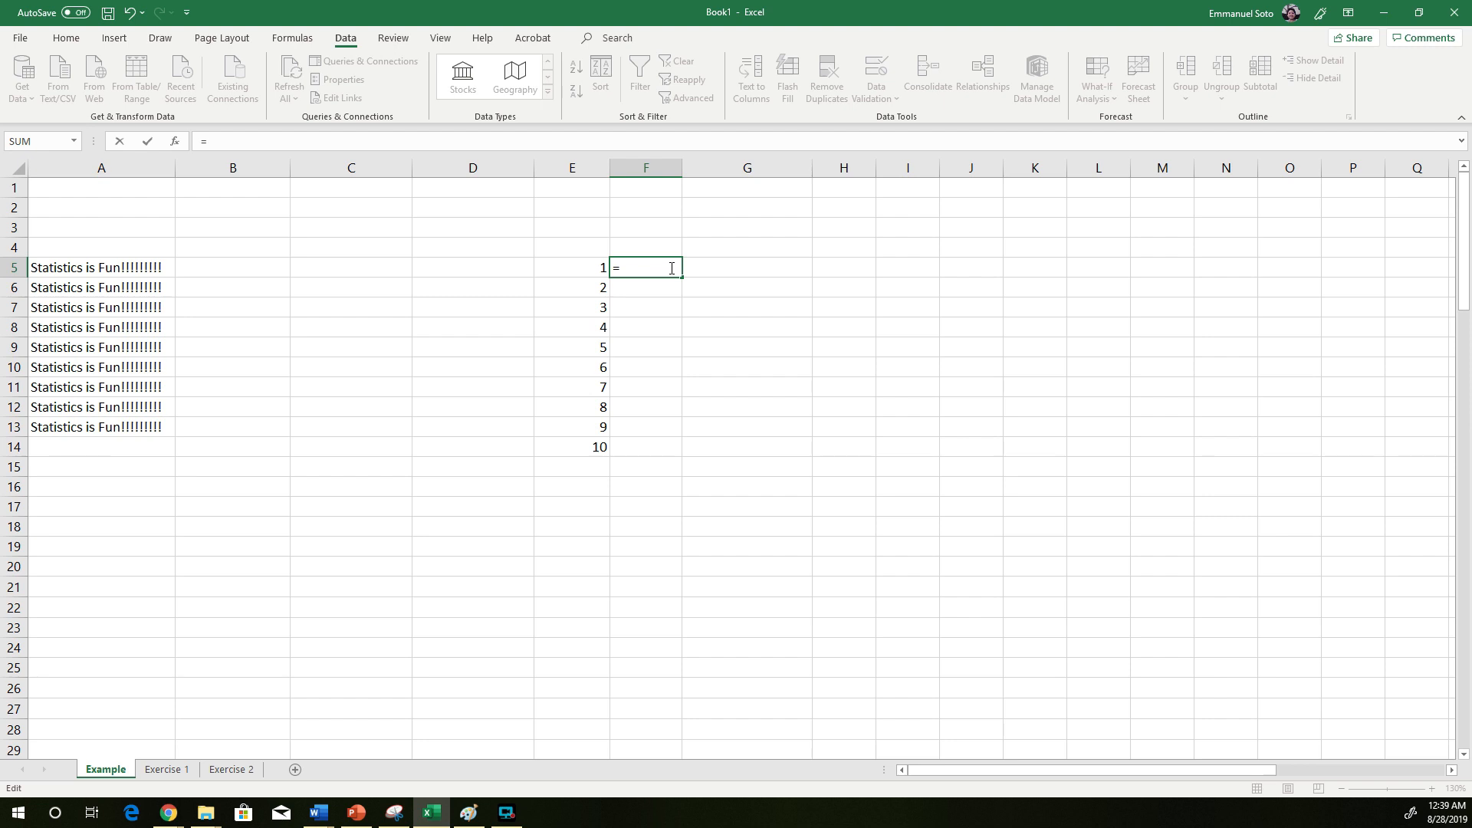
{"action": "type", "text": "(2*"}
{"action": "key", "text": "BackSpace"}
{"action": "type", "text": "+3)&"}
{"action": "key", "text": "BackSpace"}
{"action": "type", "text": "*5"}
{"action": "key", "text": "Return"}
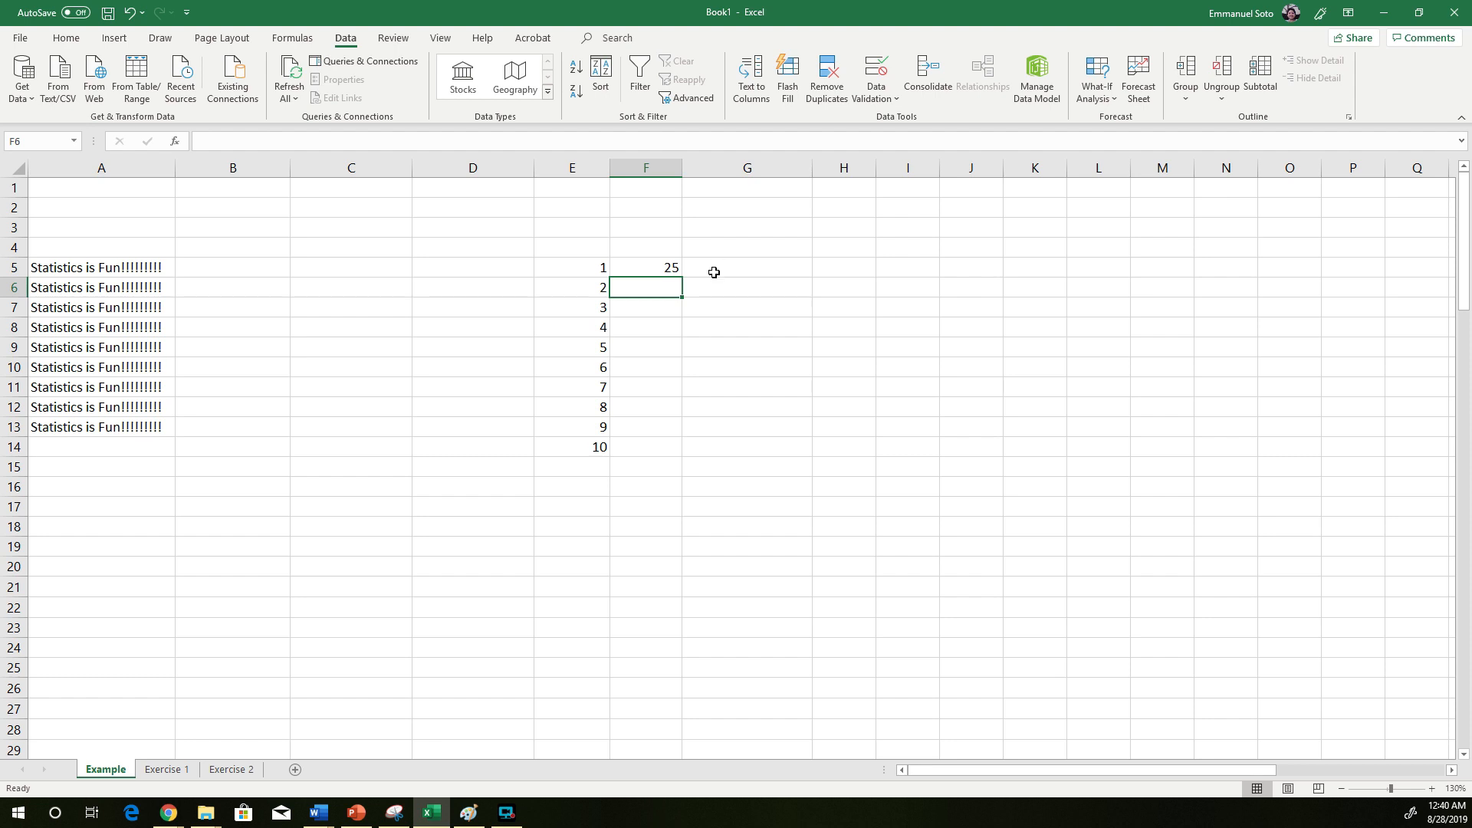
- Clear cell F5 and enter the formula =1+5 in it
{"action": "left_click", "coordinate": [650, 266]}
{"action": "key", "text": "Delete"}
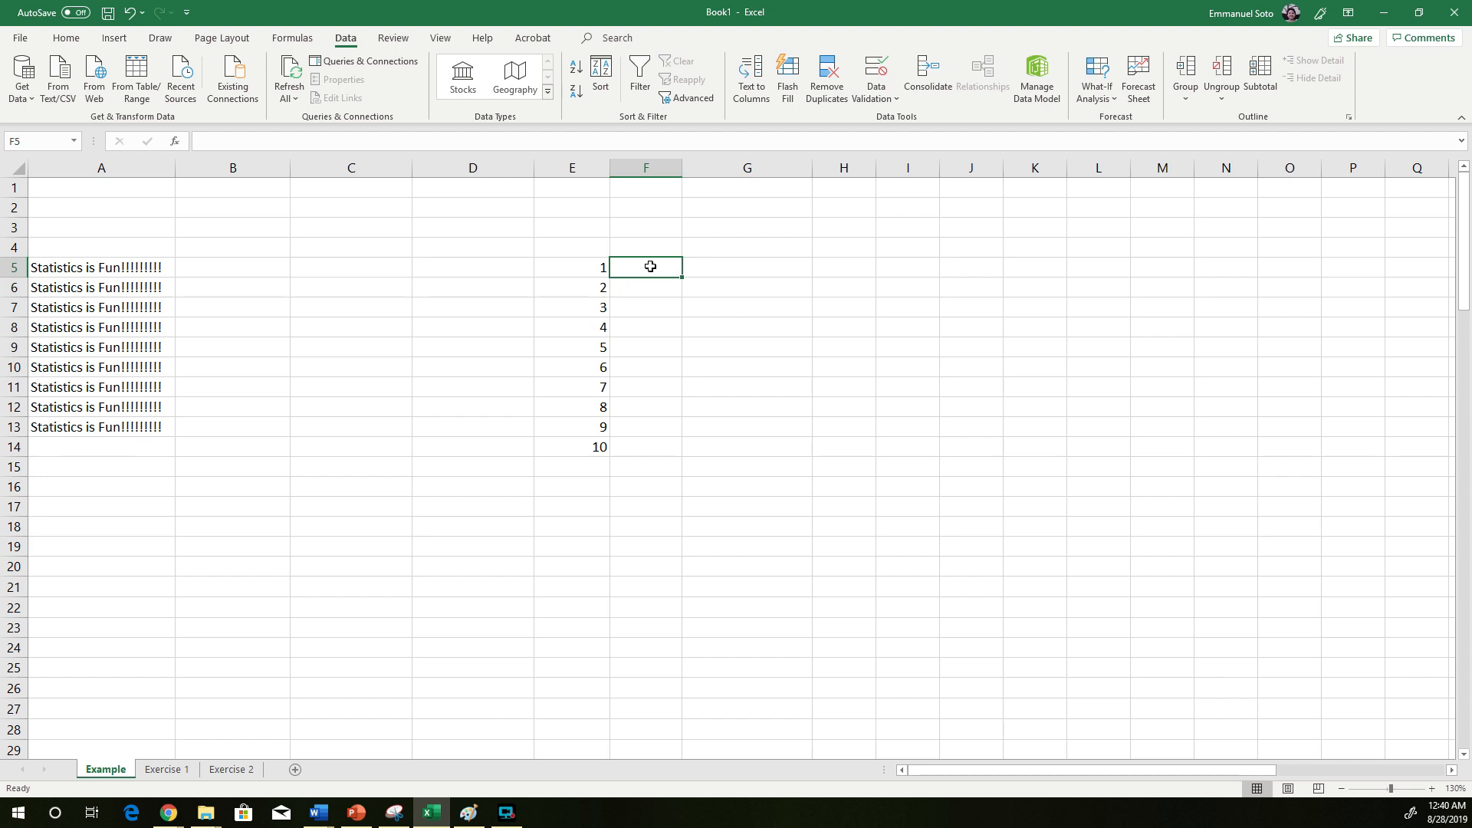
{"action": "type", "text": "=1+5"}
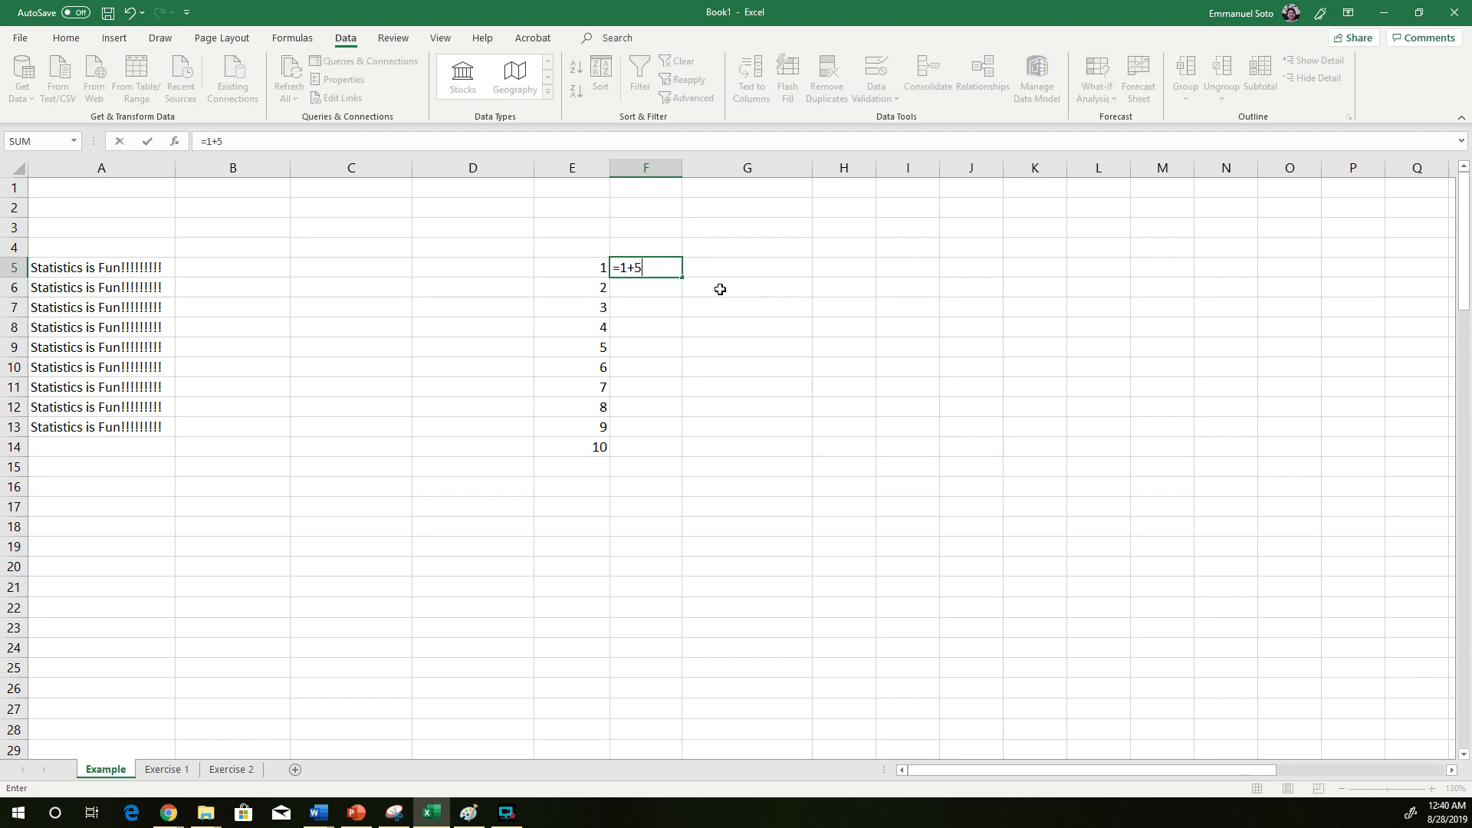
{"action": "key", "text": "Return"}
{"action": "left_click", "coordinate": [672, 273]}
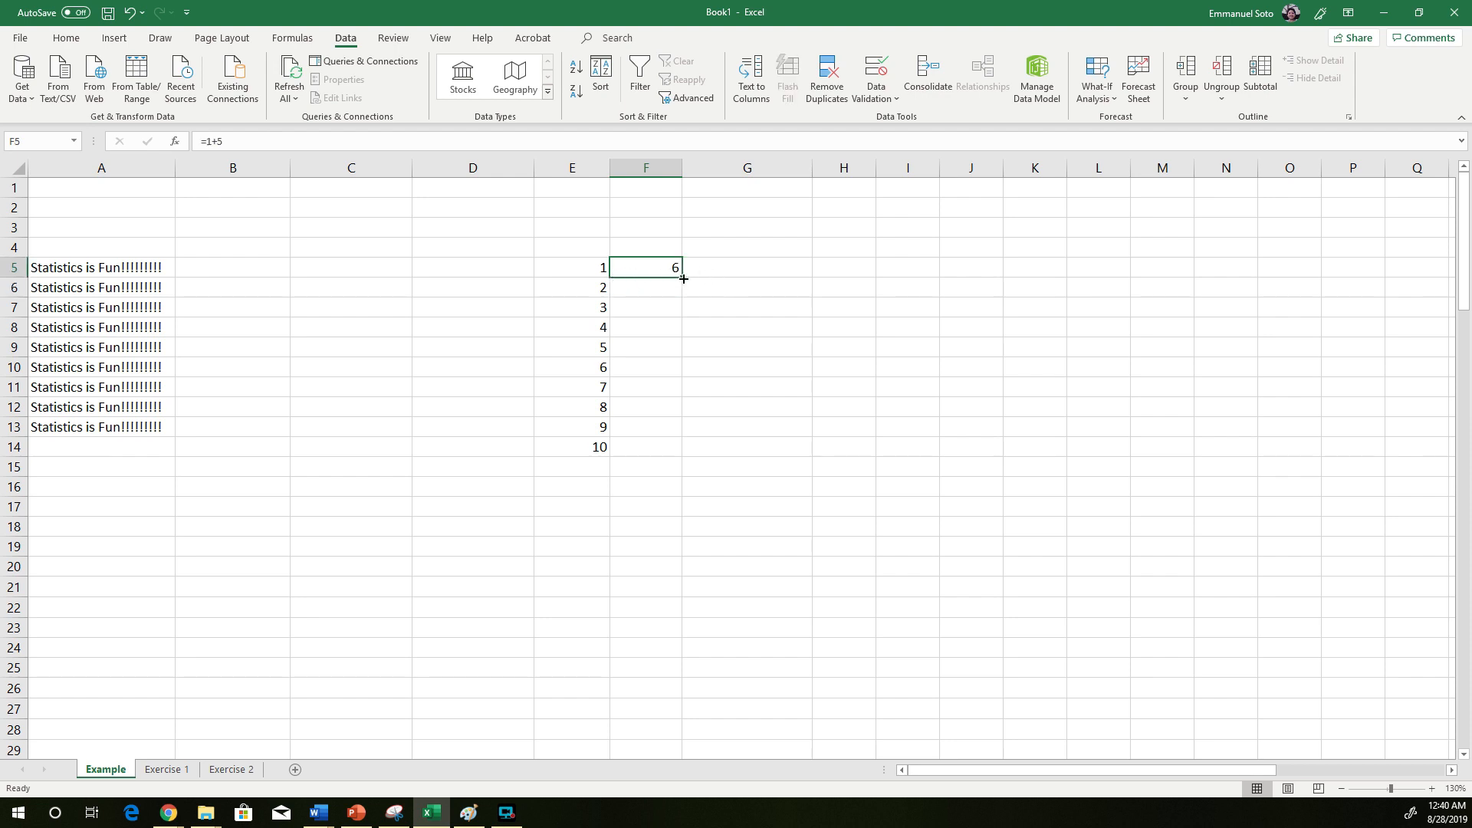
- Fill the constant formula from F5 down to F14 and check the copied formulas in the cells below
{"action": "left_click", "coordinate": [727, 265]}
{"action": "left_click", "coordinate": [673, 268]}
{"action": "left_click_drag", "start_coordinate": [683, 278], "coordinate": [673, 460]}
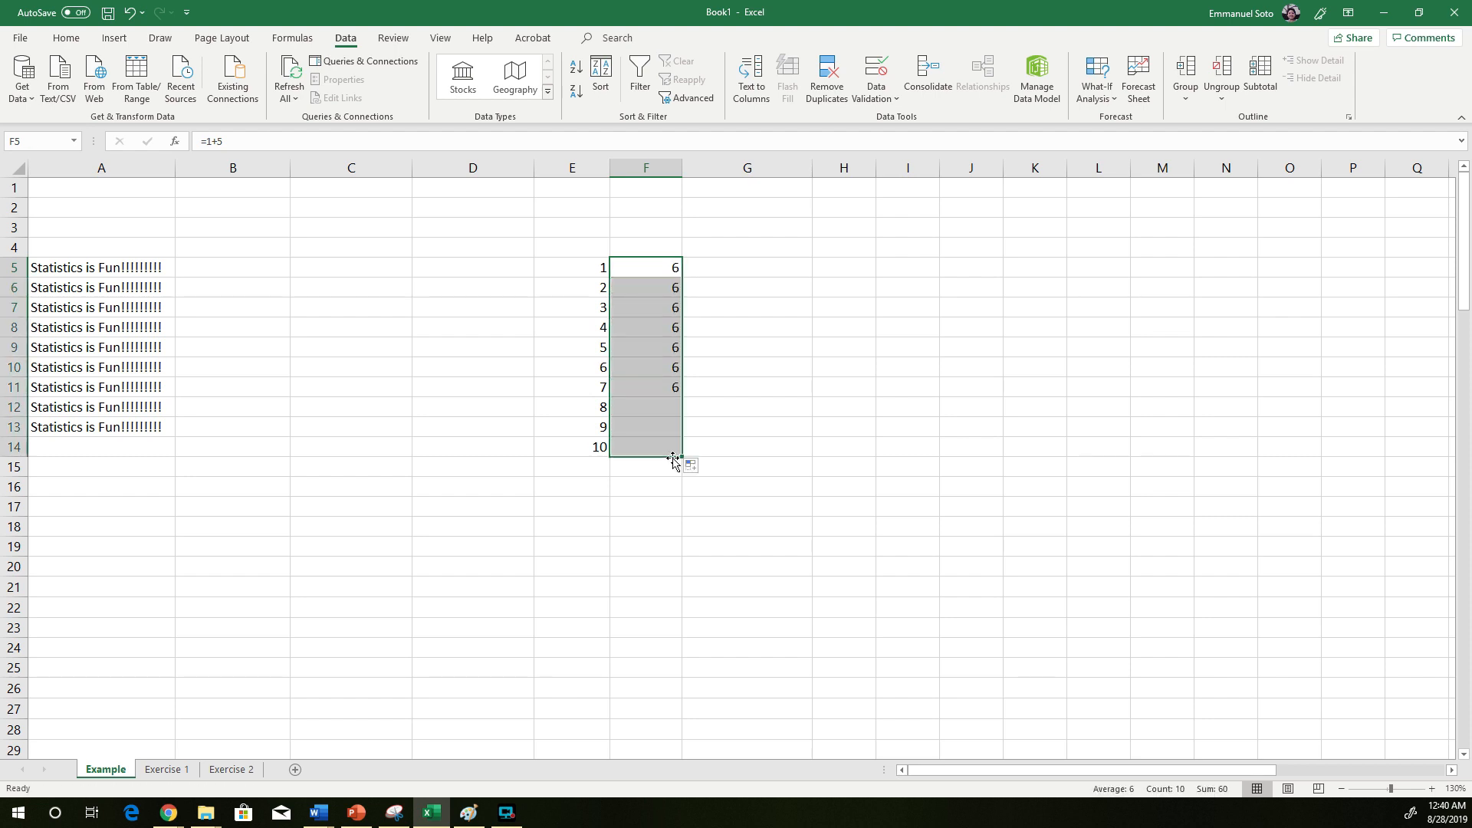
{"action": "left_click", "coordinate": [667, 289]}
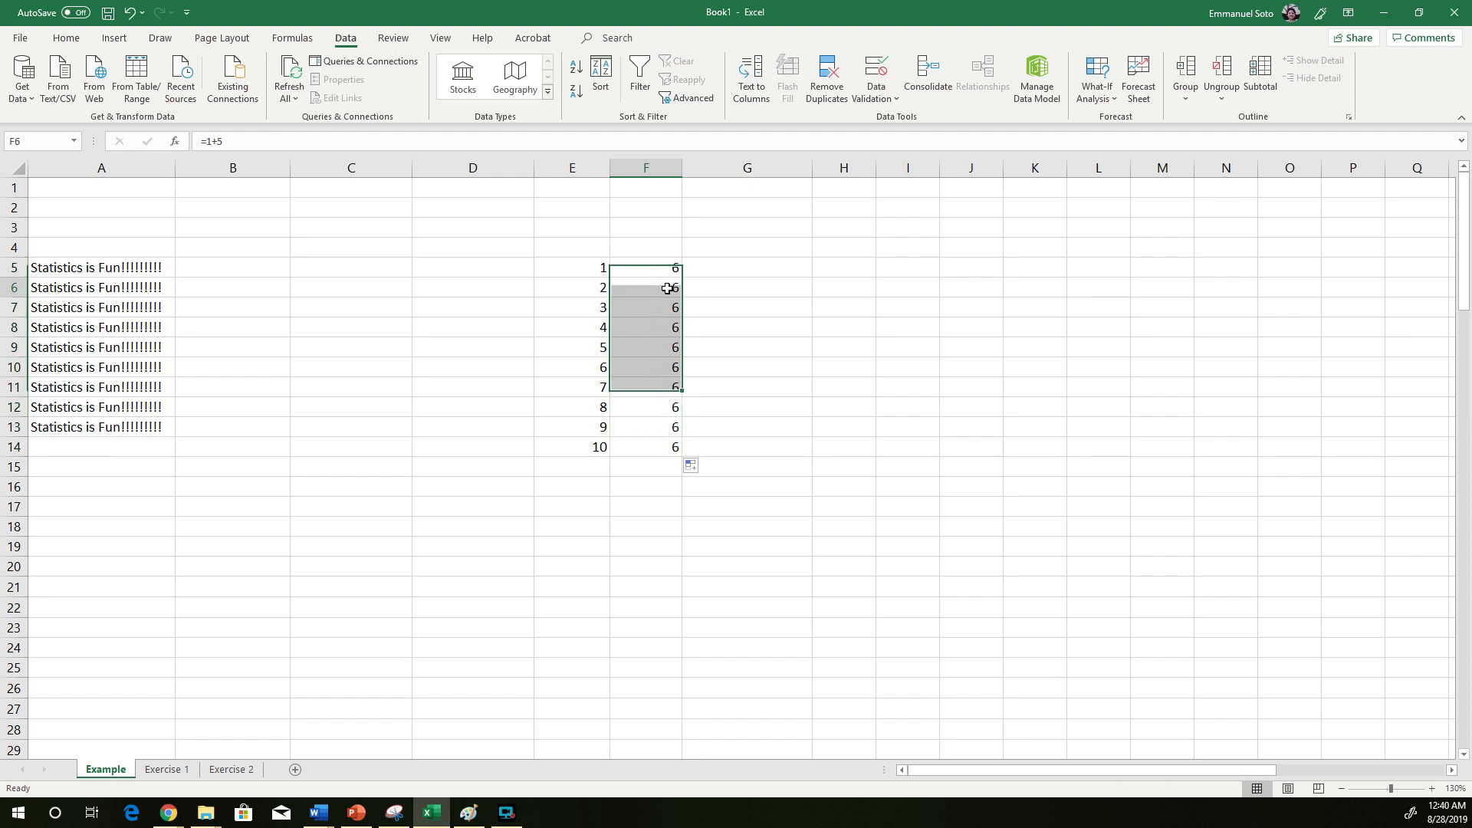
{"action": "double_click", "coordinate": [615, 290]}
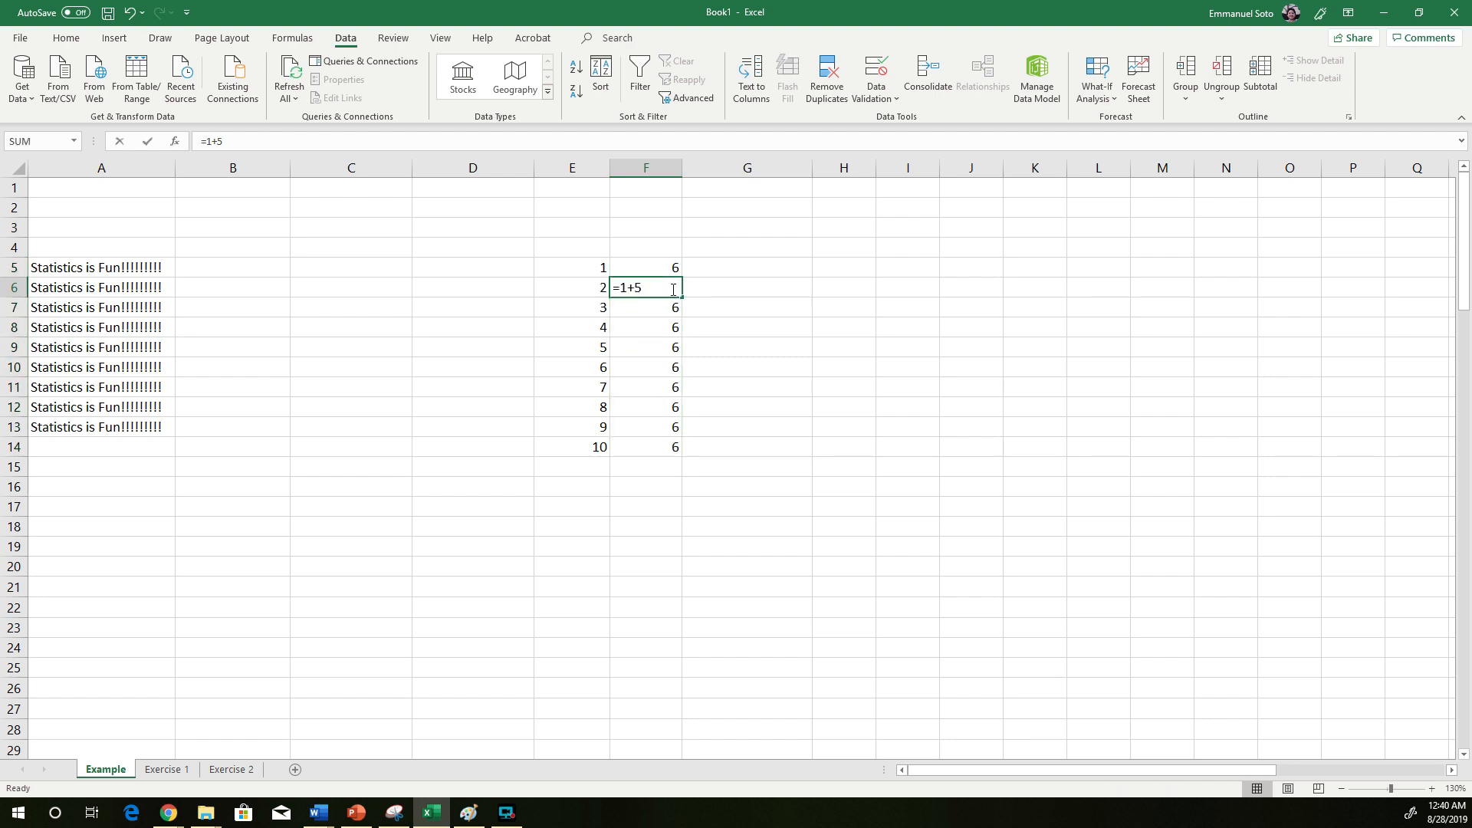
{"action": "left_click", "coordinate": [613, 305]}
{"action": "double_click", "coordinate": [635, 333]}
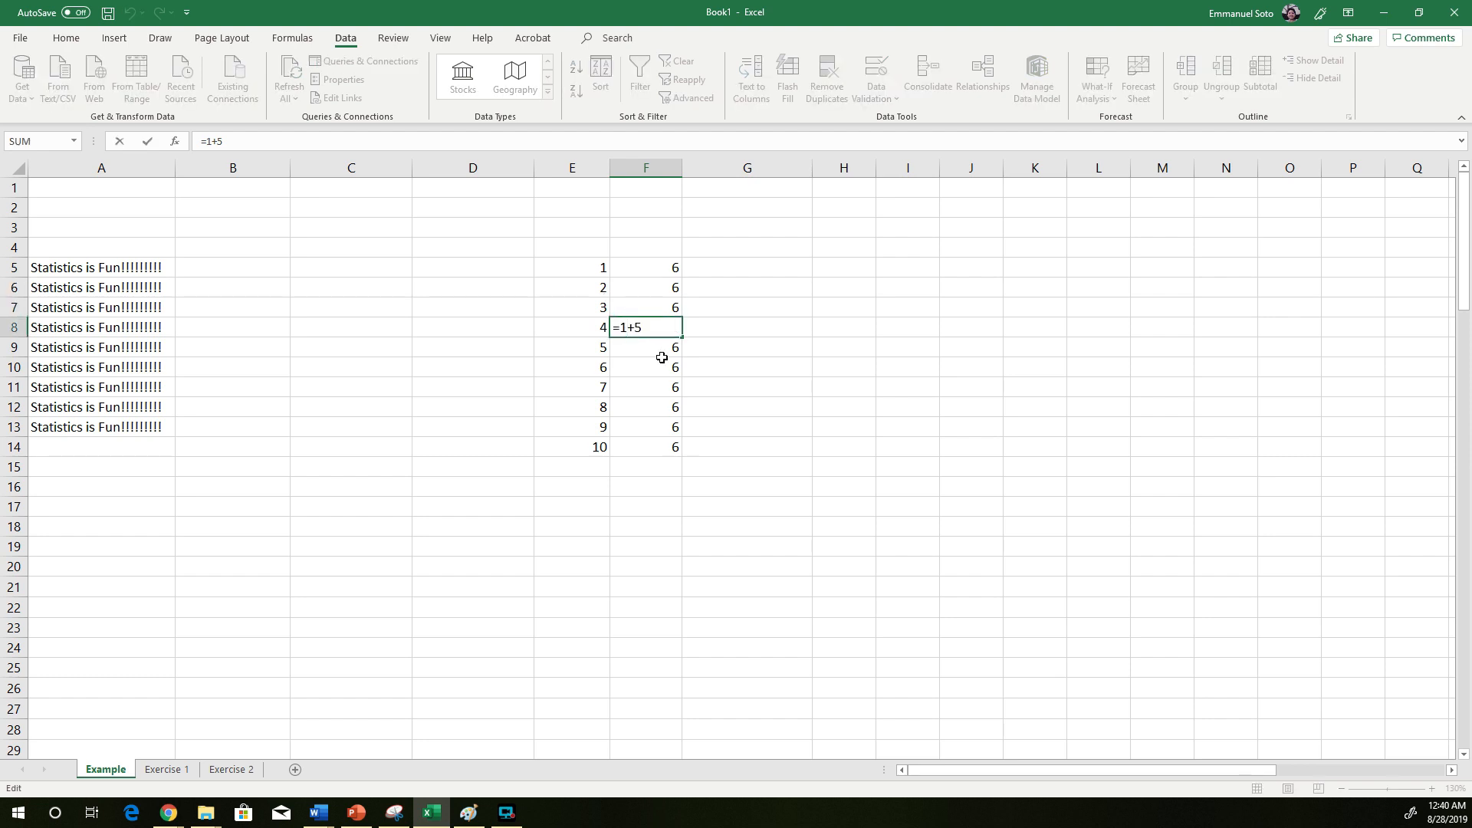
{"action": "left_click", "coordinate": [664, 353]}
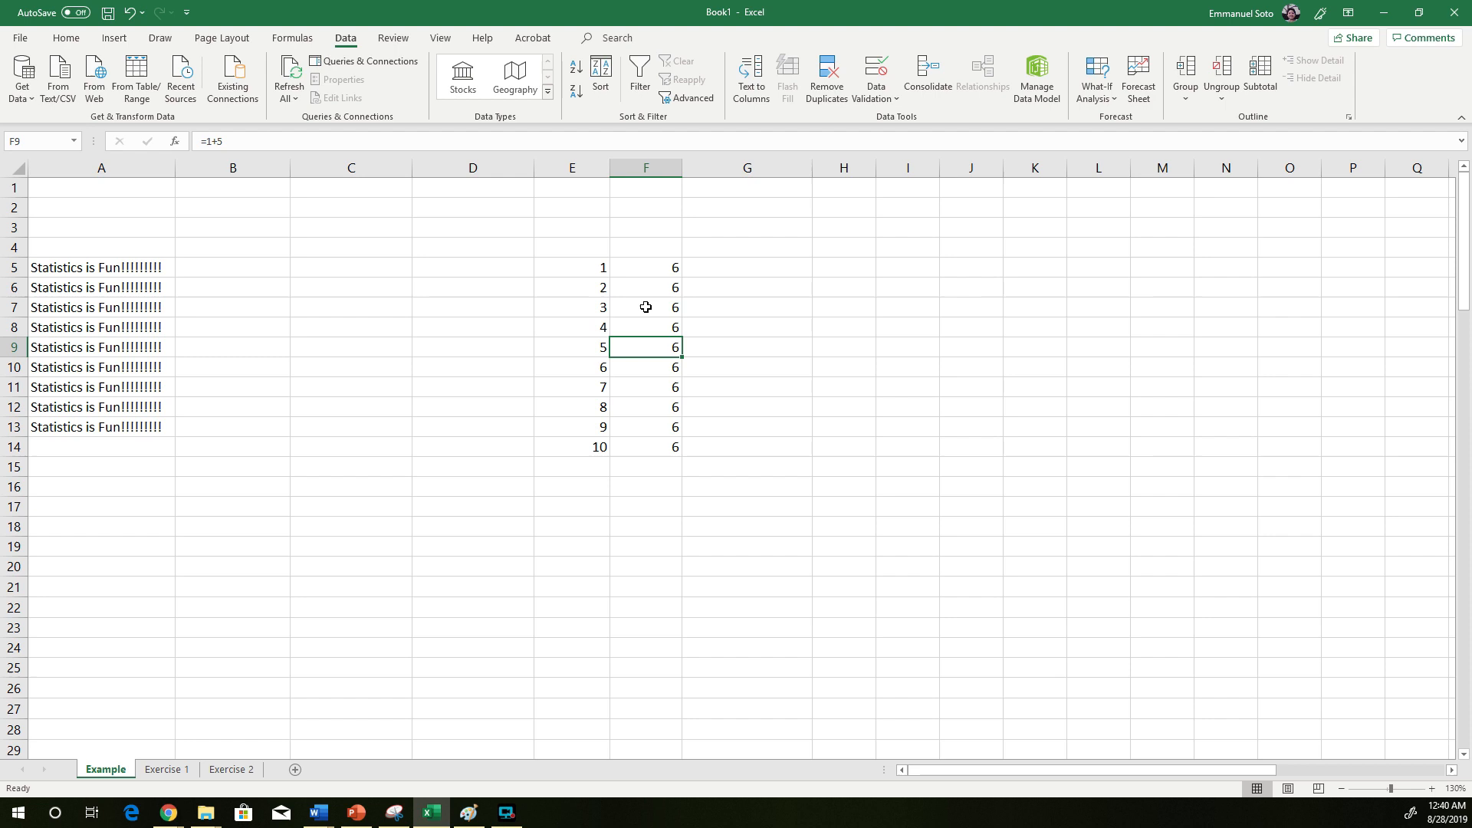
- Clear the range F5:F14 and enter the formula =E5+5 in F5, using a cell reference to the first number
{"action": "left_click_drag", "start_coordinate": [654, 270], "coordinate": [672, 447]}
{"action": "key", "text": "Delete"}
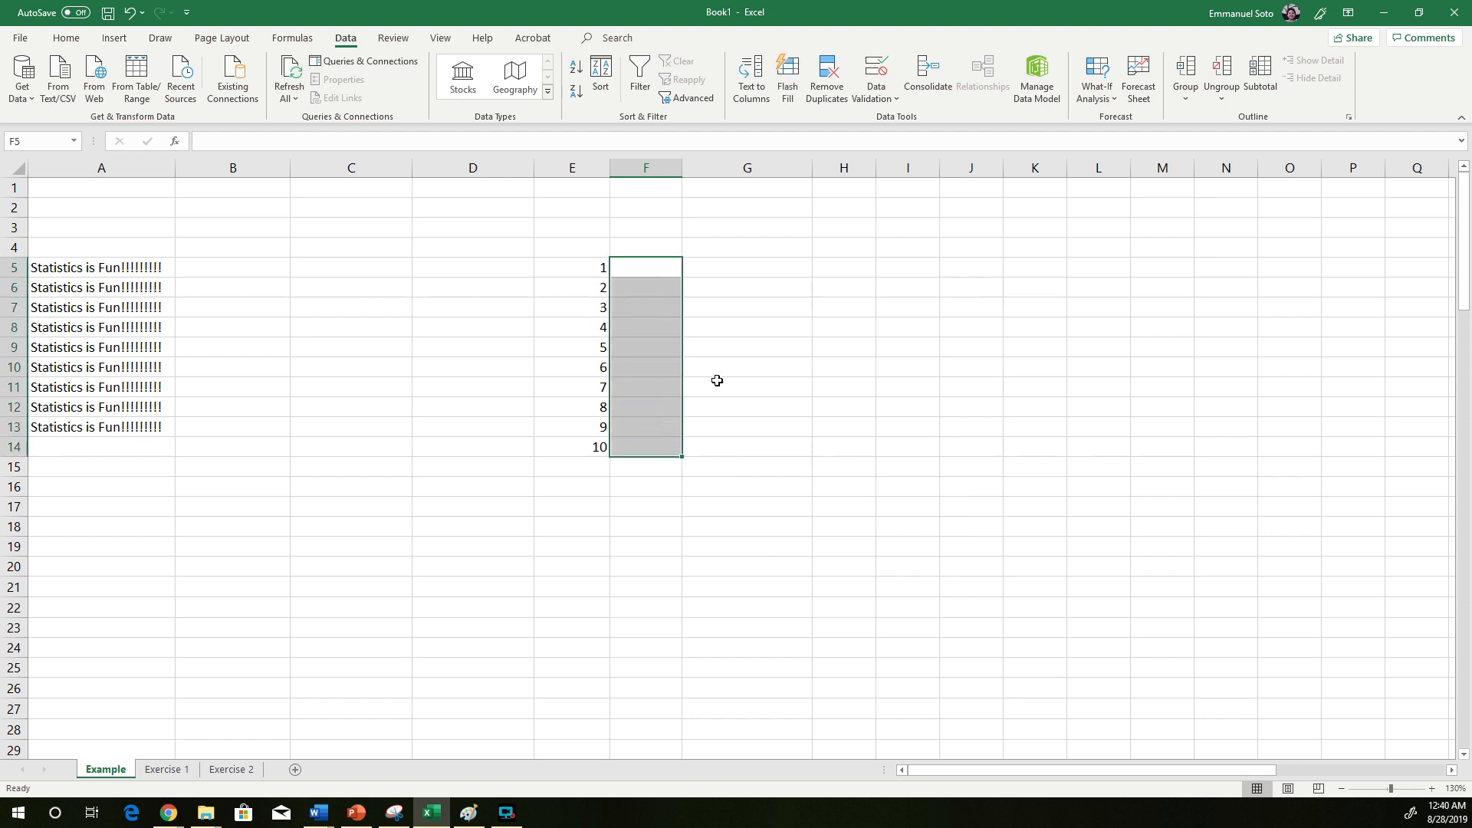
{"action": "left_click", "coordinate": [662, 272]}
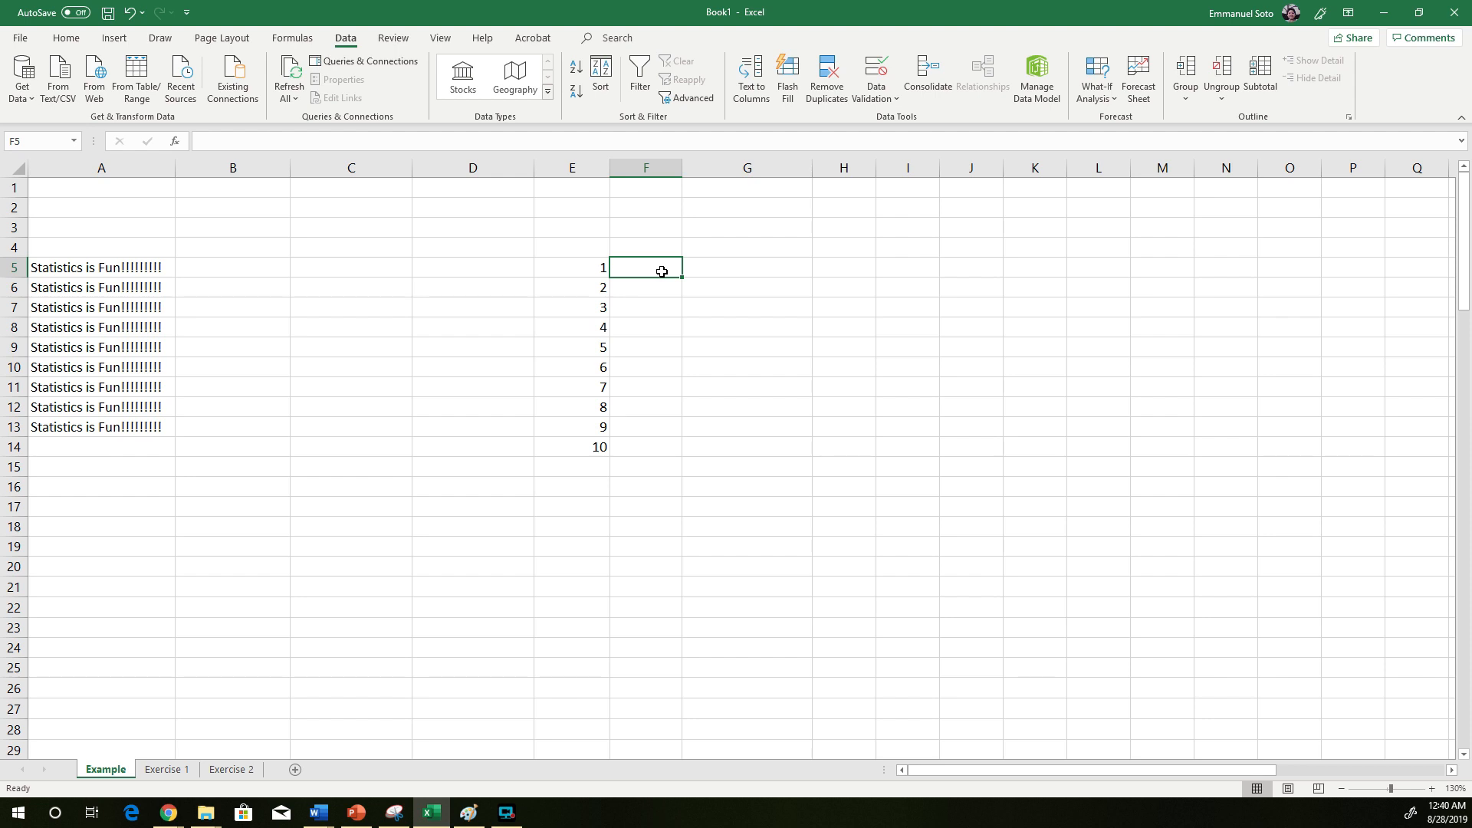
{"action": "type", "text": "="}
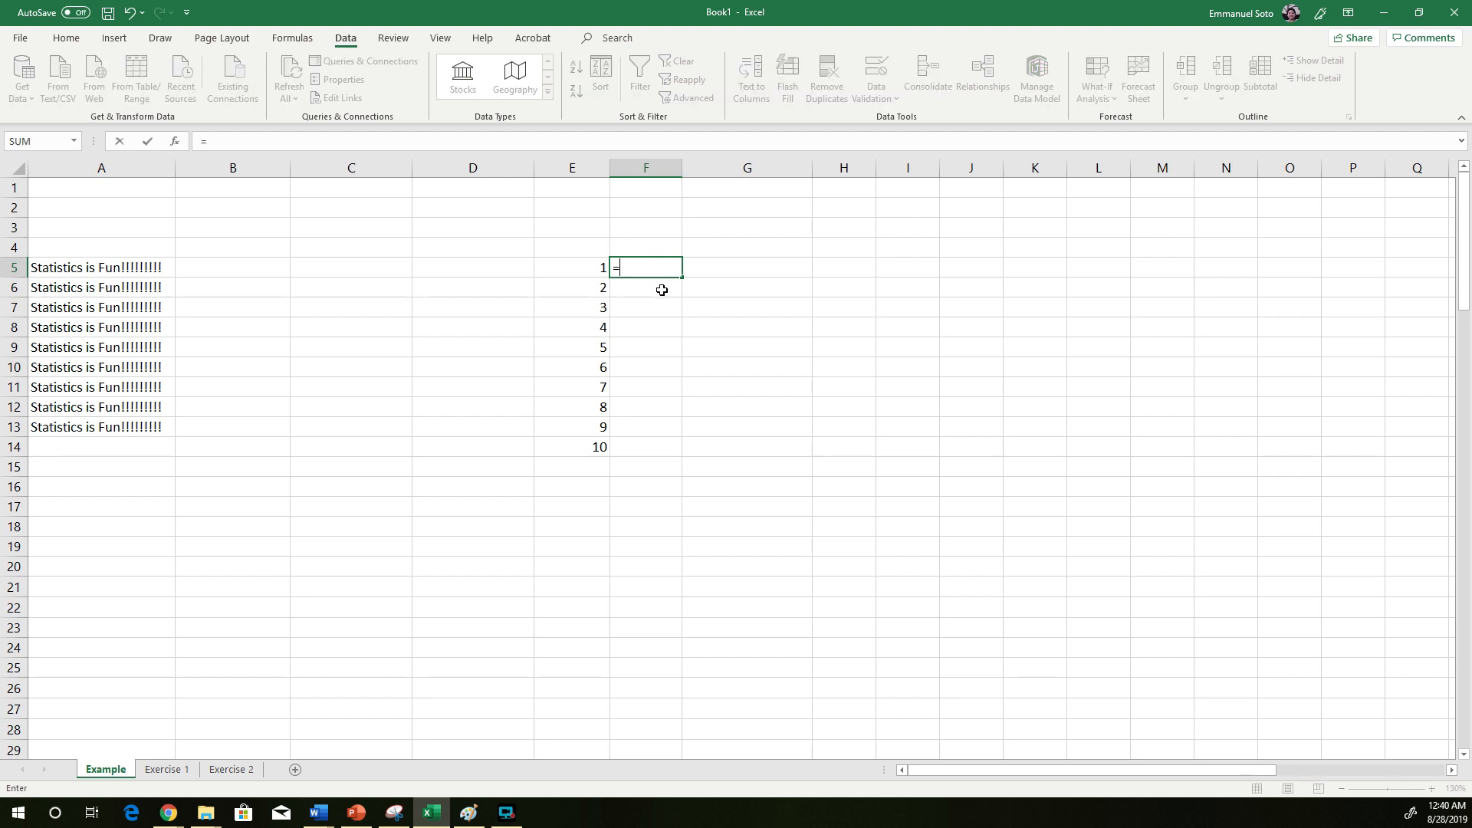
{"action": "left_click", "coordinate": [589, 268]}
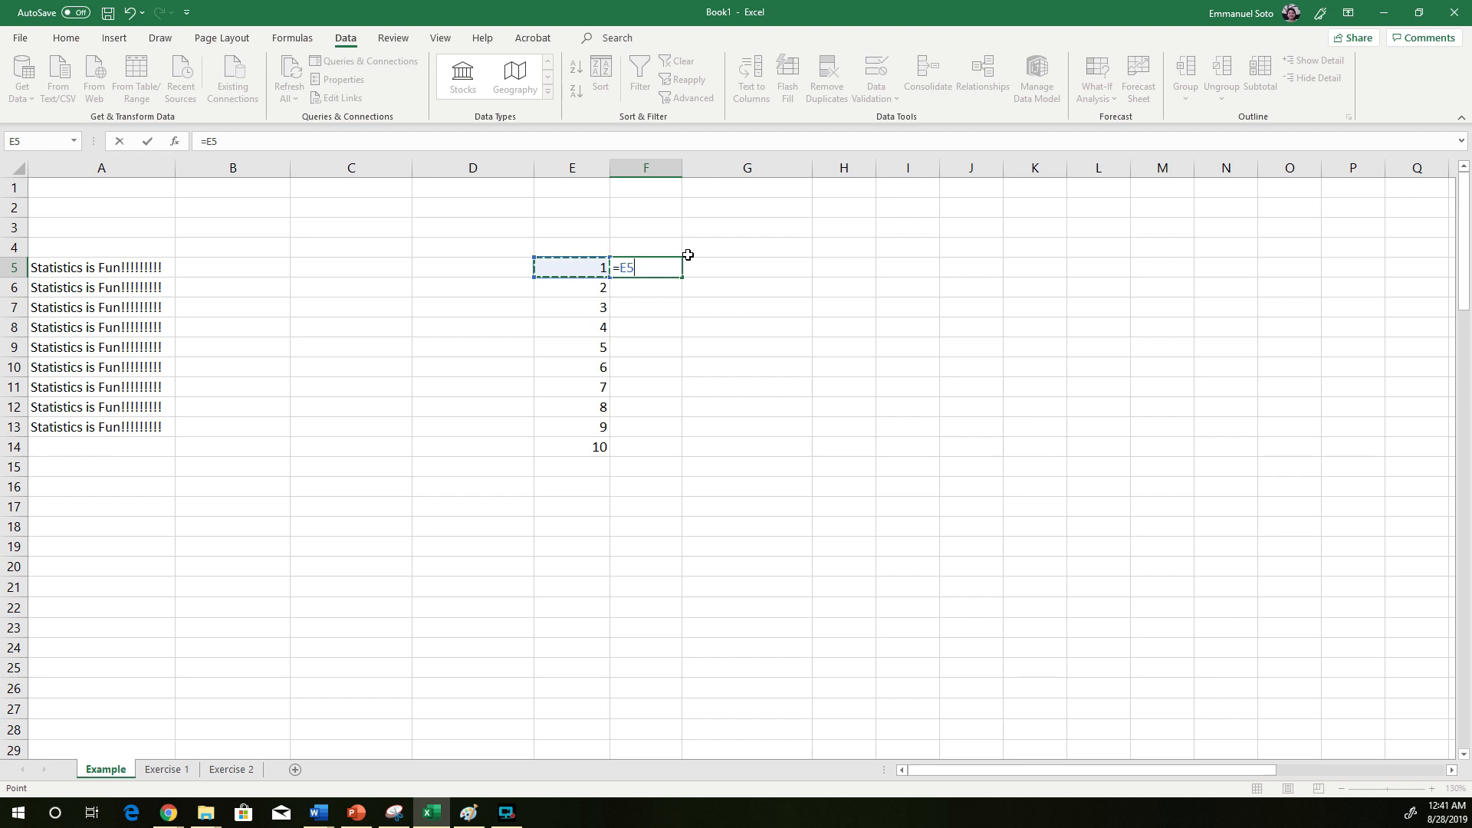
{"action": "type", "text": "+5"}
{"action": "key", "text": "Return"}
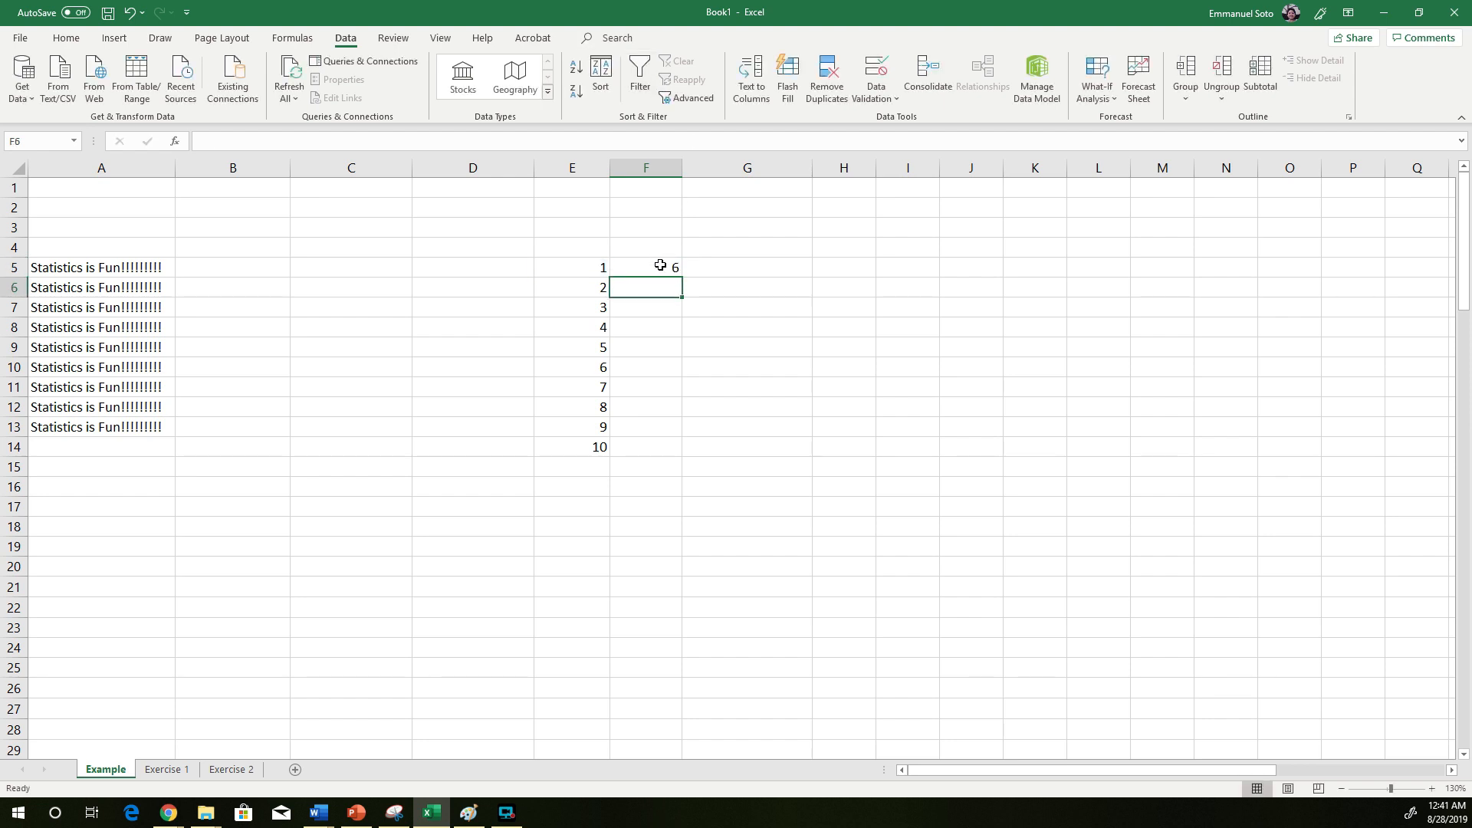
- Examine the formula in F5 and its reference to cell E5 in the number series
{"action": "left_click", "coordinate": [660, 266]}
{"action": "double_click", "coordinate": [660, 266]}
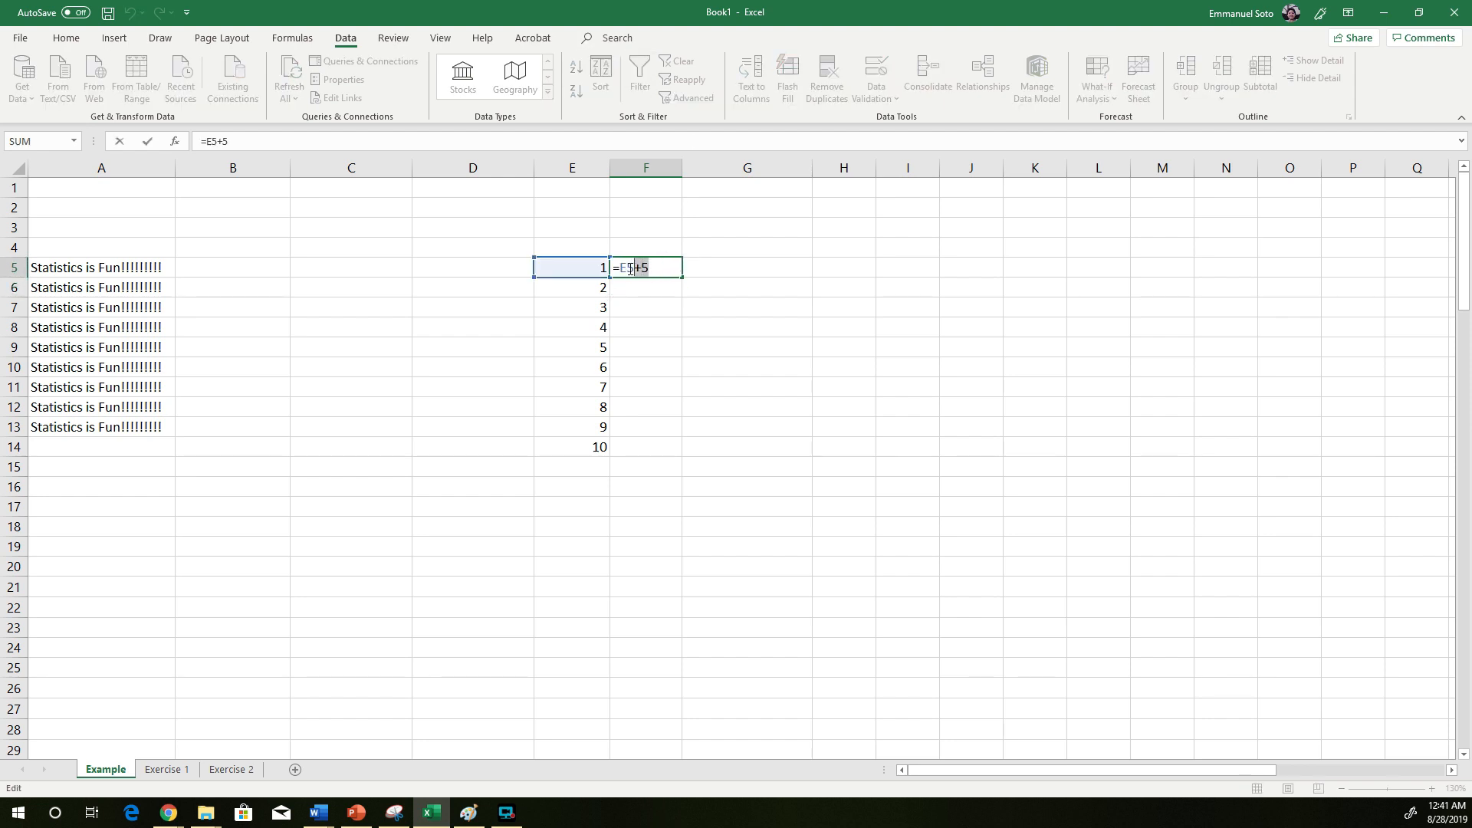
{"action": "type", "text": "E5+5"}
{"action": "key", "text": "Return"}
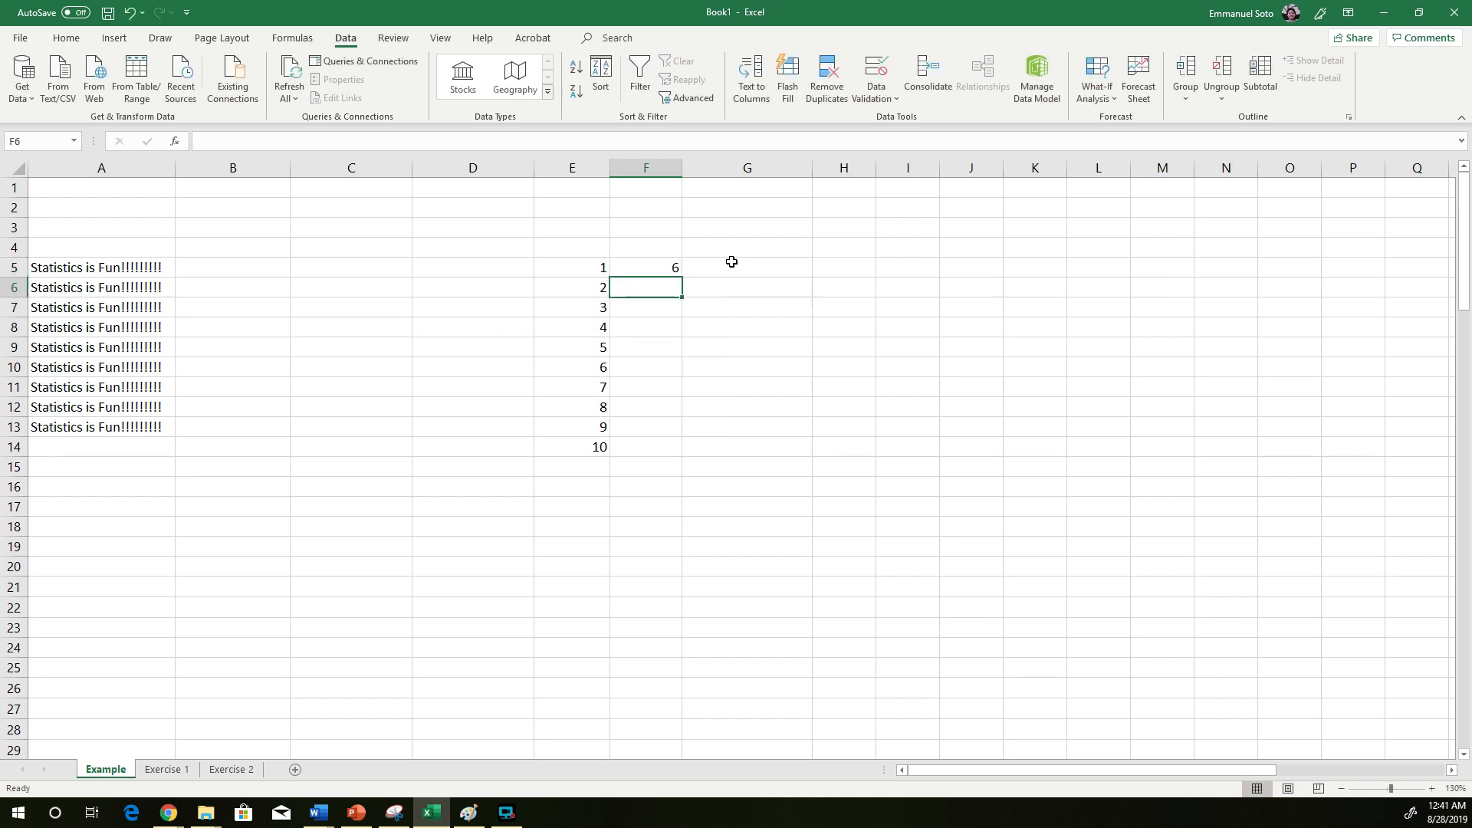
{"action": "double_click", "coordinate": [661, 267]}
{"action": "left_click_drag", "start_coordinate": [650, 267], "coordinate": [611, 268]}
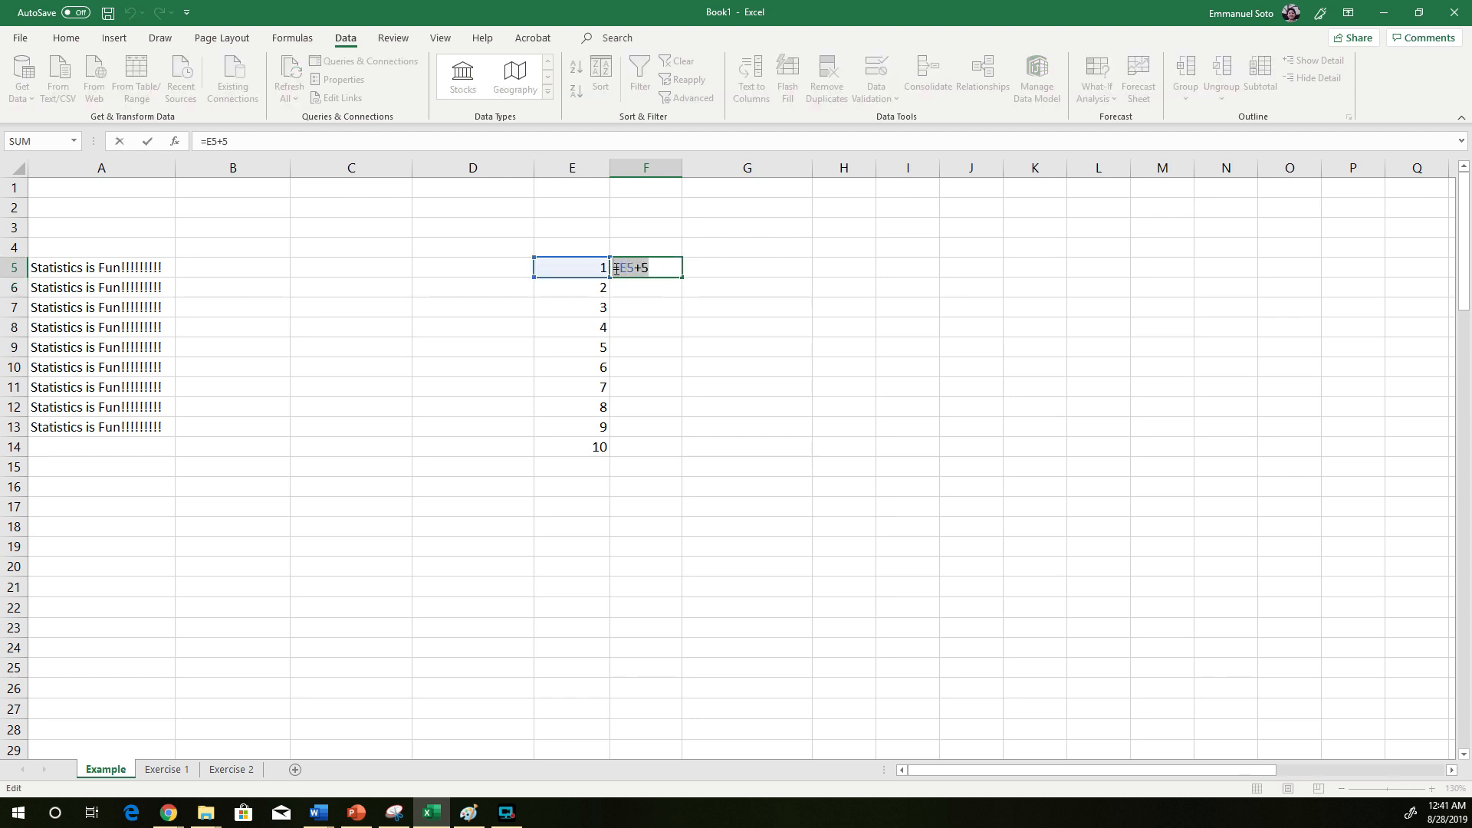
{"action": "left_click_drag", "start_coordinate": [635, 268], "coordinate": [621, 267]}
{"action": "key", "text": "Return"}
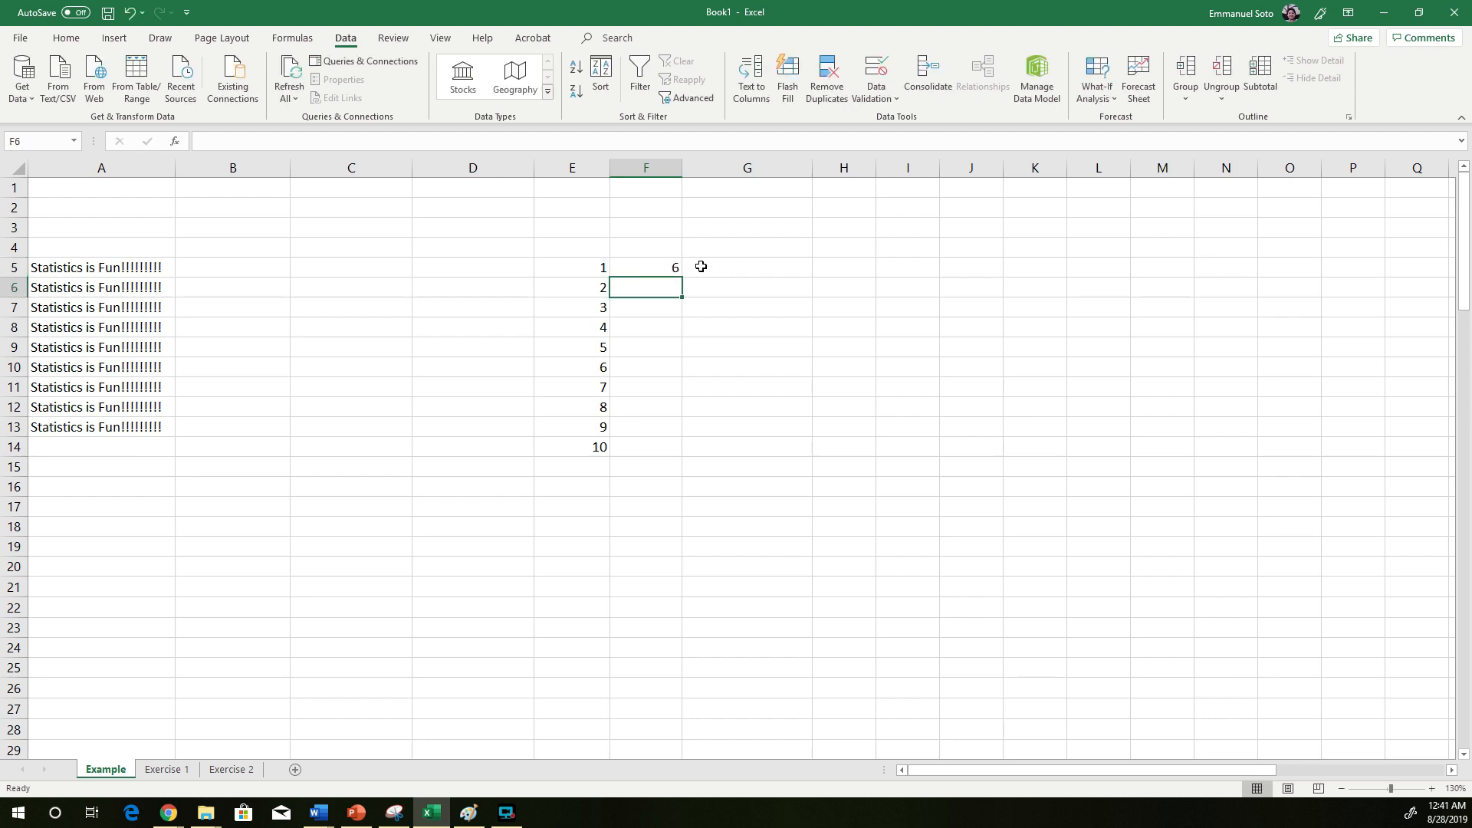
- Fill the cell-reference formula from F5 down to F14 and inspect the cell reference in F6
{"action": "left_click", "coordinate": [676, 268]}
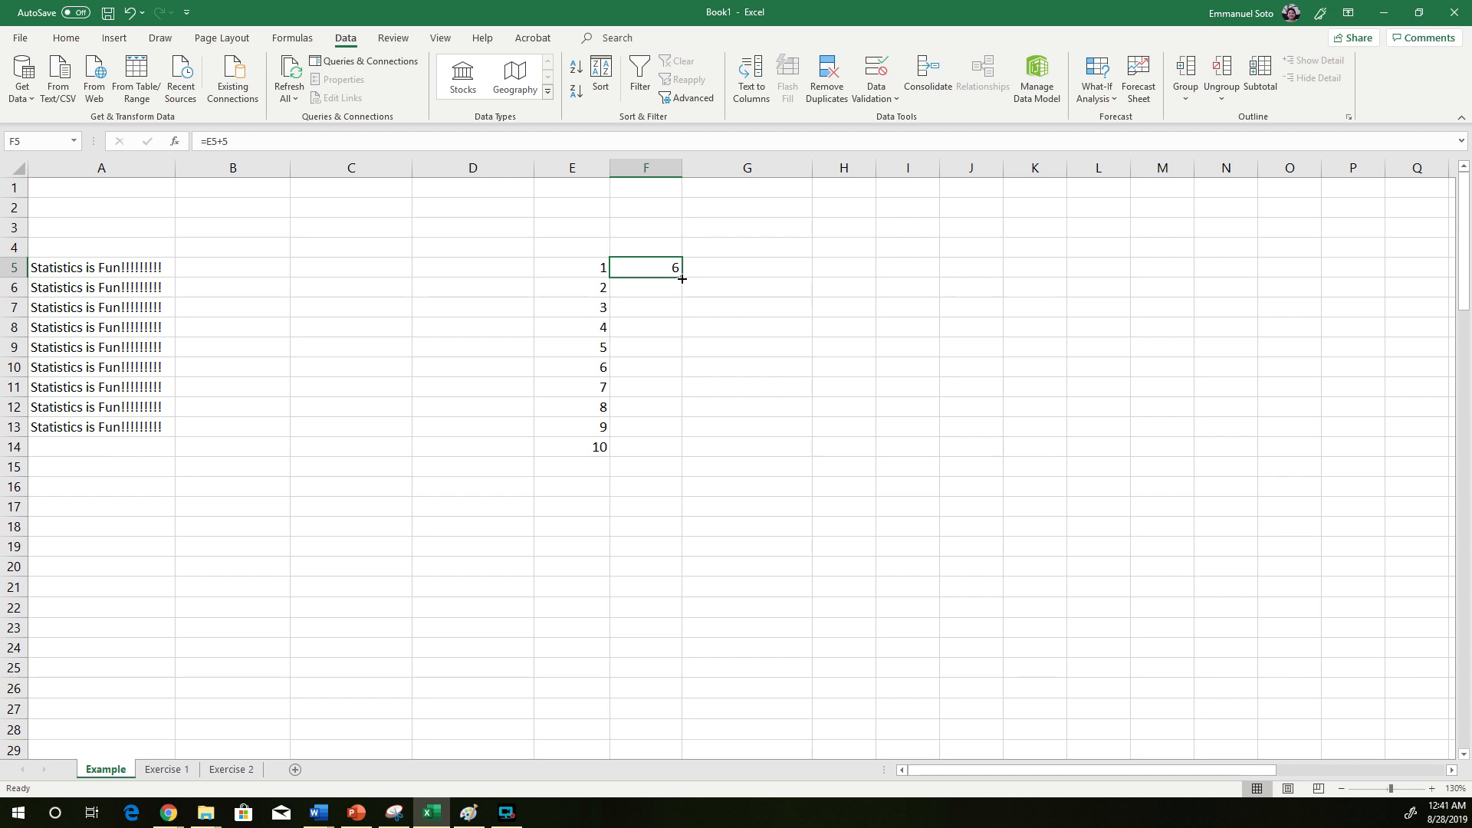
{"action": "left_click_drag", "start_coordinate": [682, 277], "coordinate": [686, 451]}
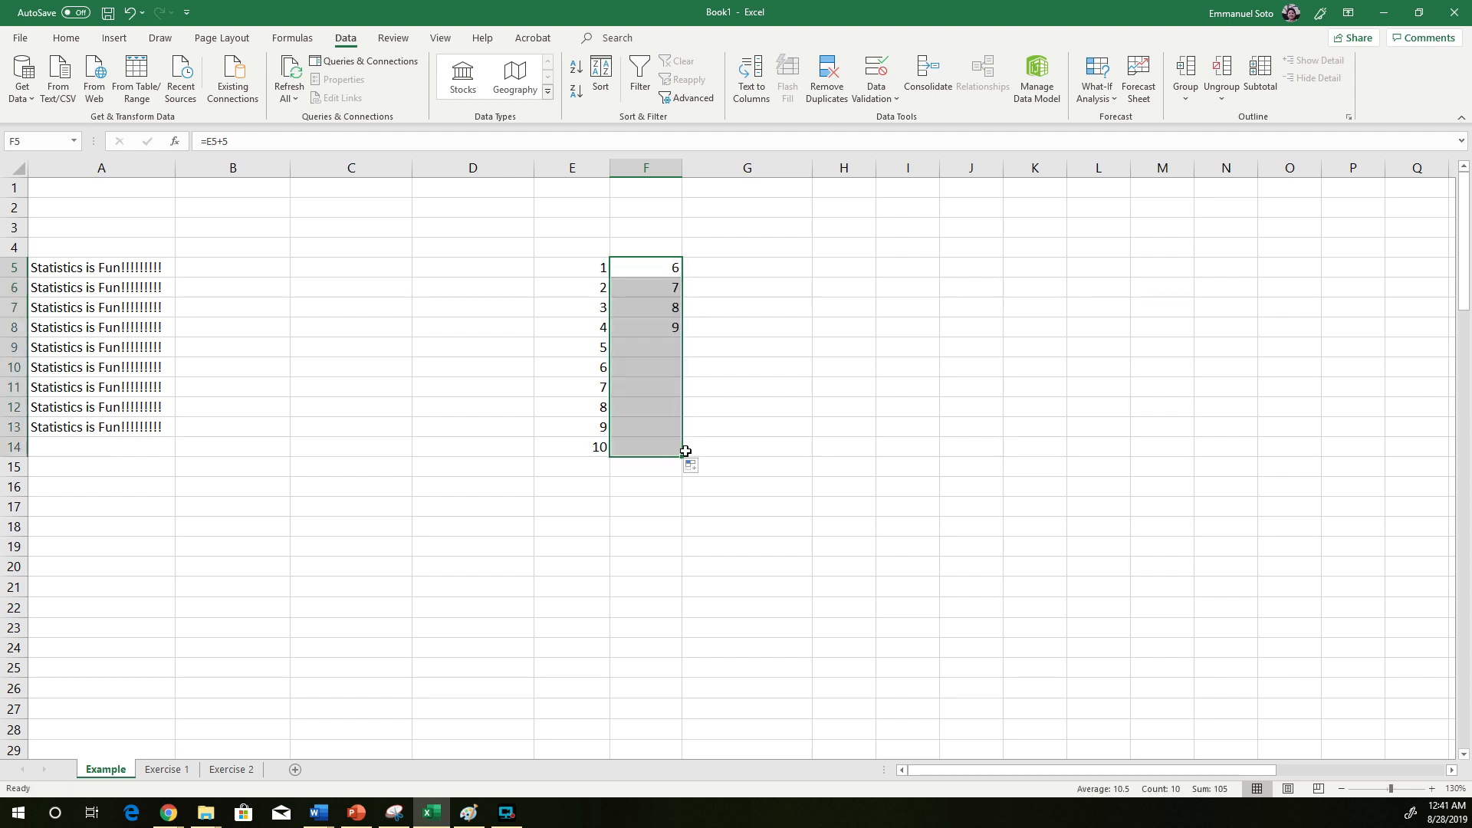
{"action": "left_click", "coordinate": [654, 287]}
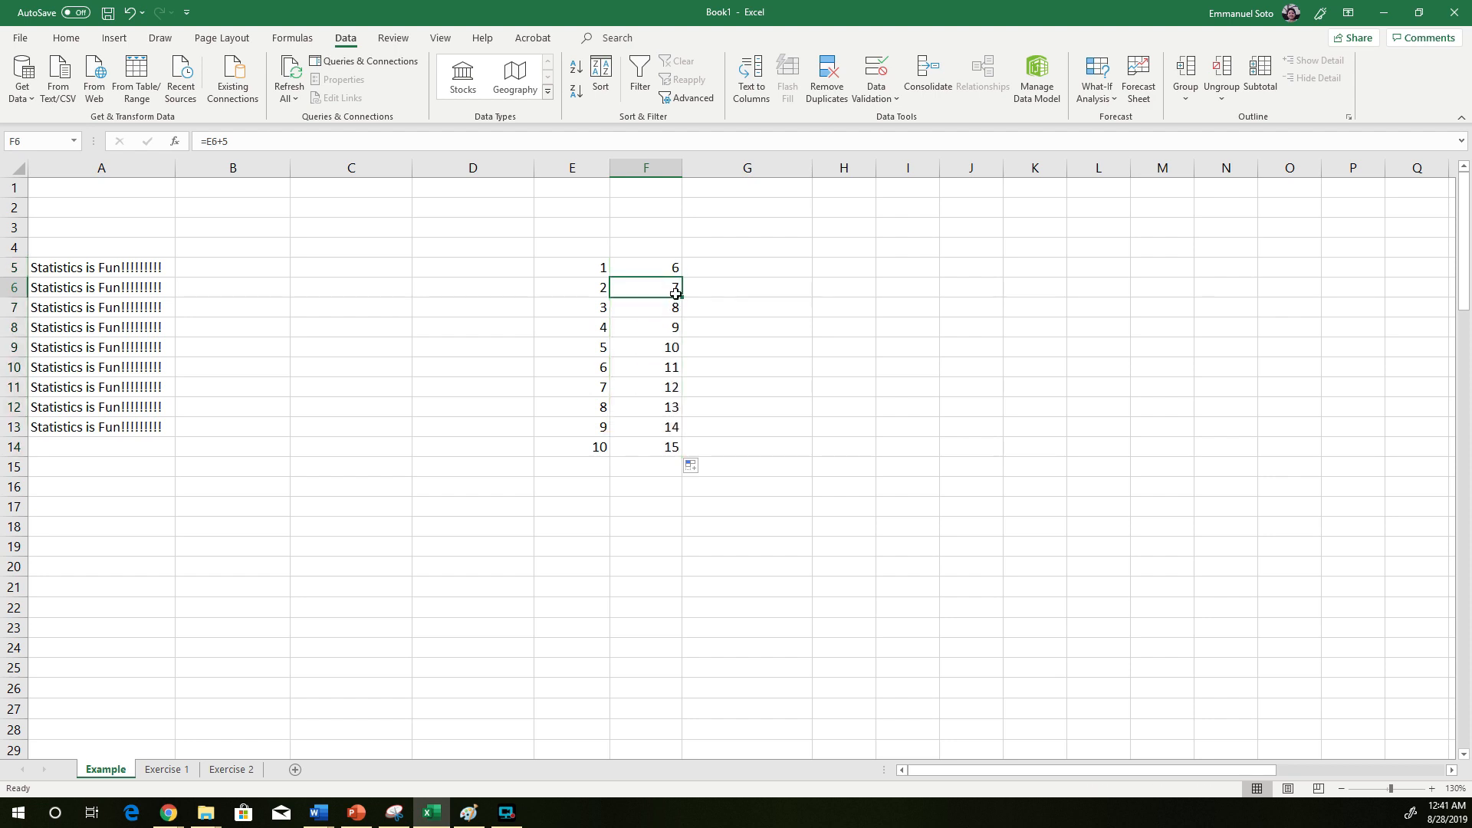
{"action": "double_click", "coordinate": [667, 290]}
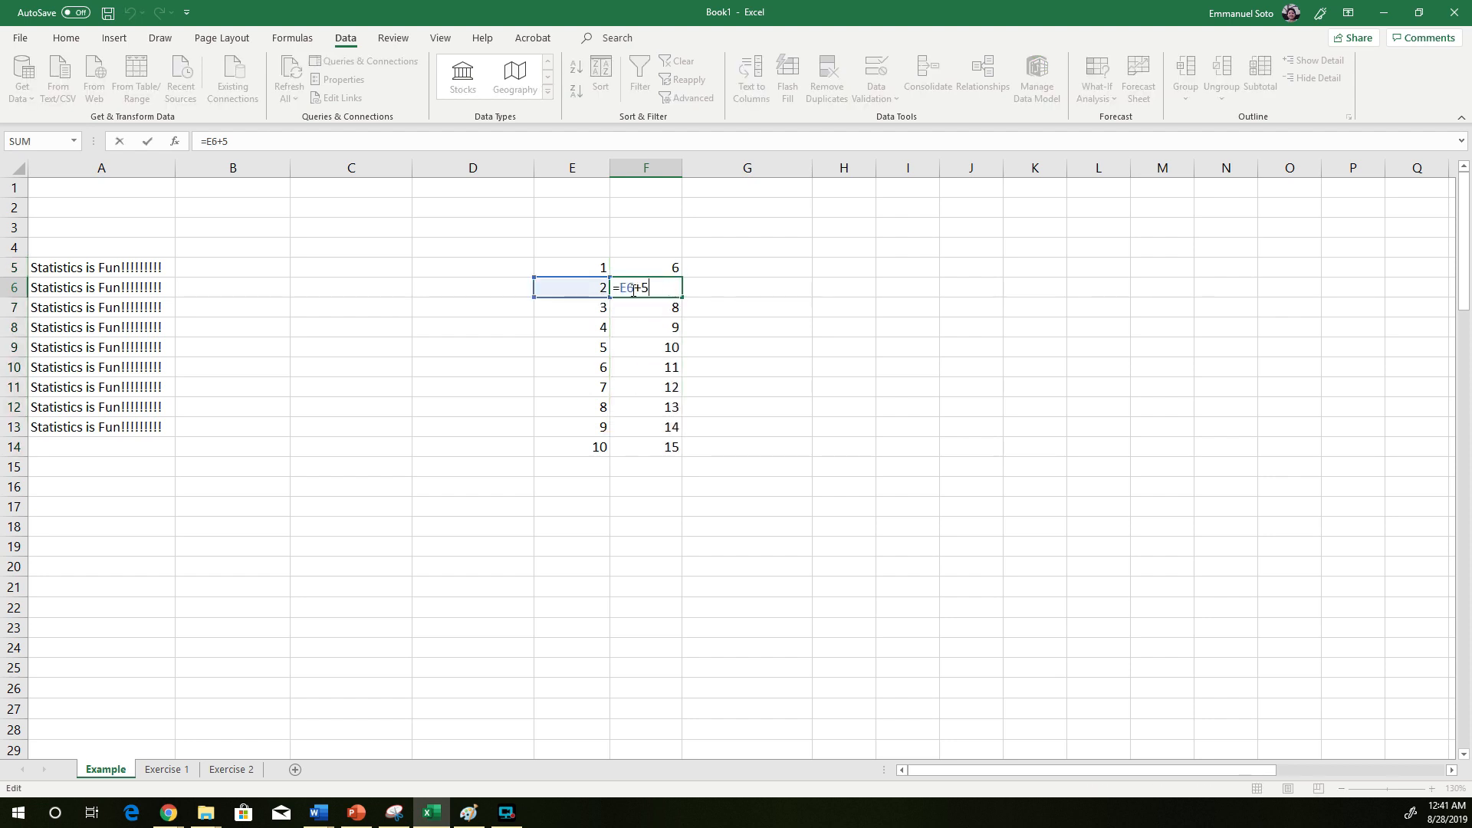
{"action": "left_click_drag", "start_coordinate": [635, 291], "coordinate": [622, 289]}
{"action": "left_click", "coordinate": [642, 307]}
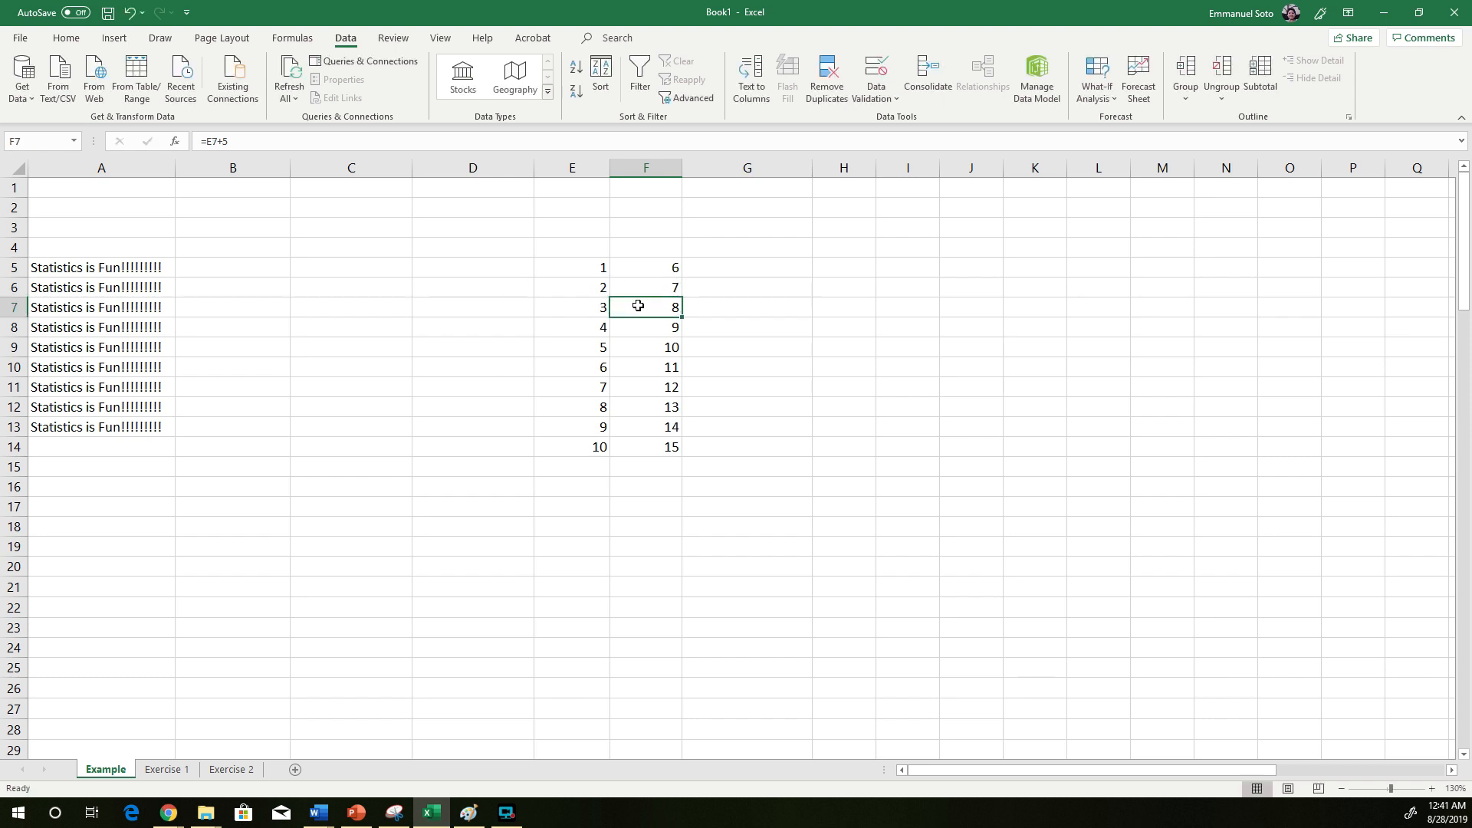
- Compare the cell references in the formulas of F7, F8 and F5
{"action": "double_click", "coordinate": [641, 305]}
{"action": "left_click", "coordinate": [649, 327]}
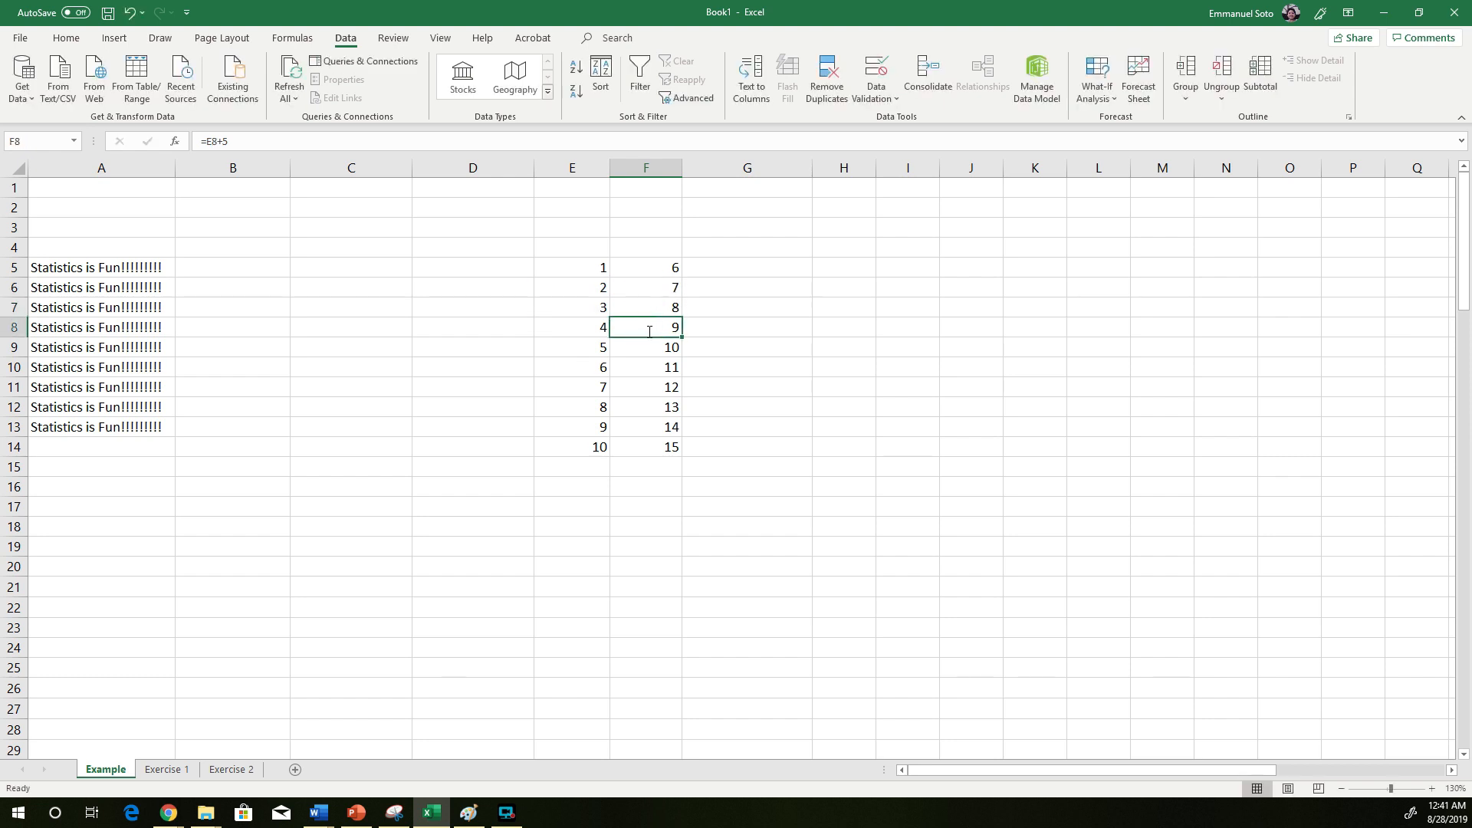
{"action": "double_click", "coordinate": [649, 328]}
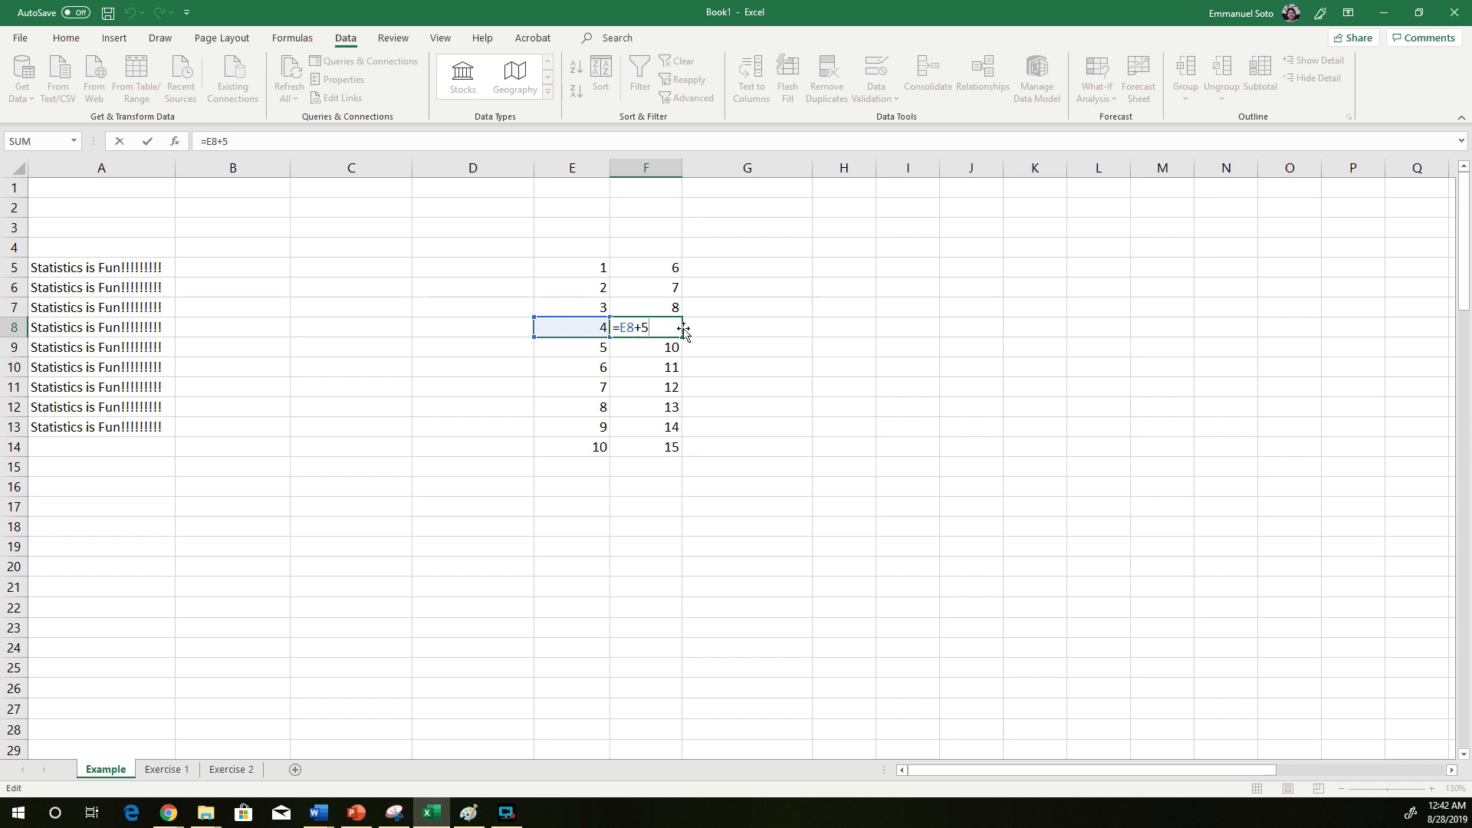
{"action": "key", "text": "Return"}
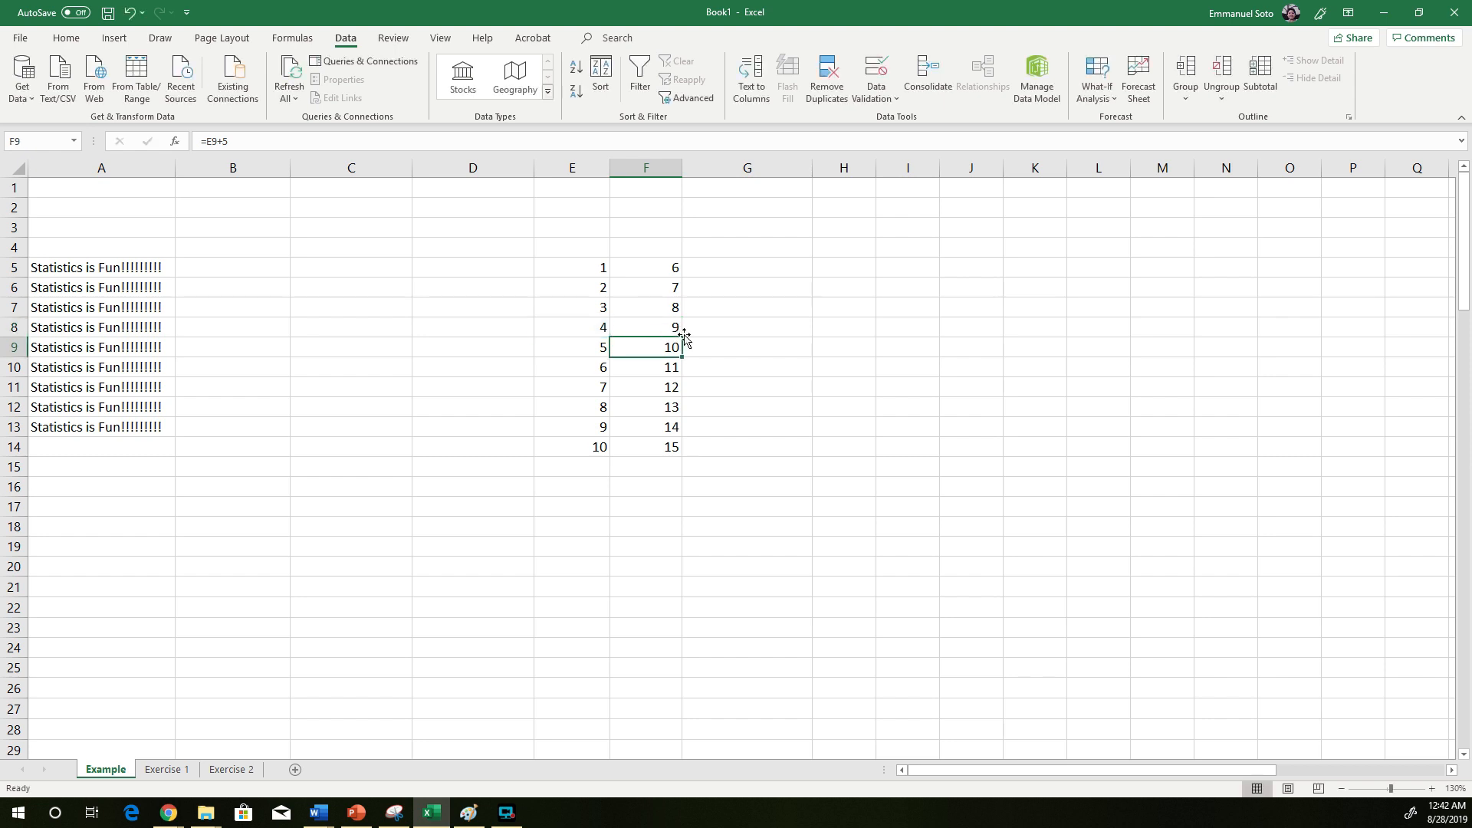
{"action": "double_click", "coordinate": [651, 263]}
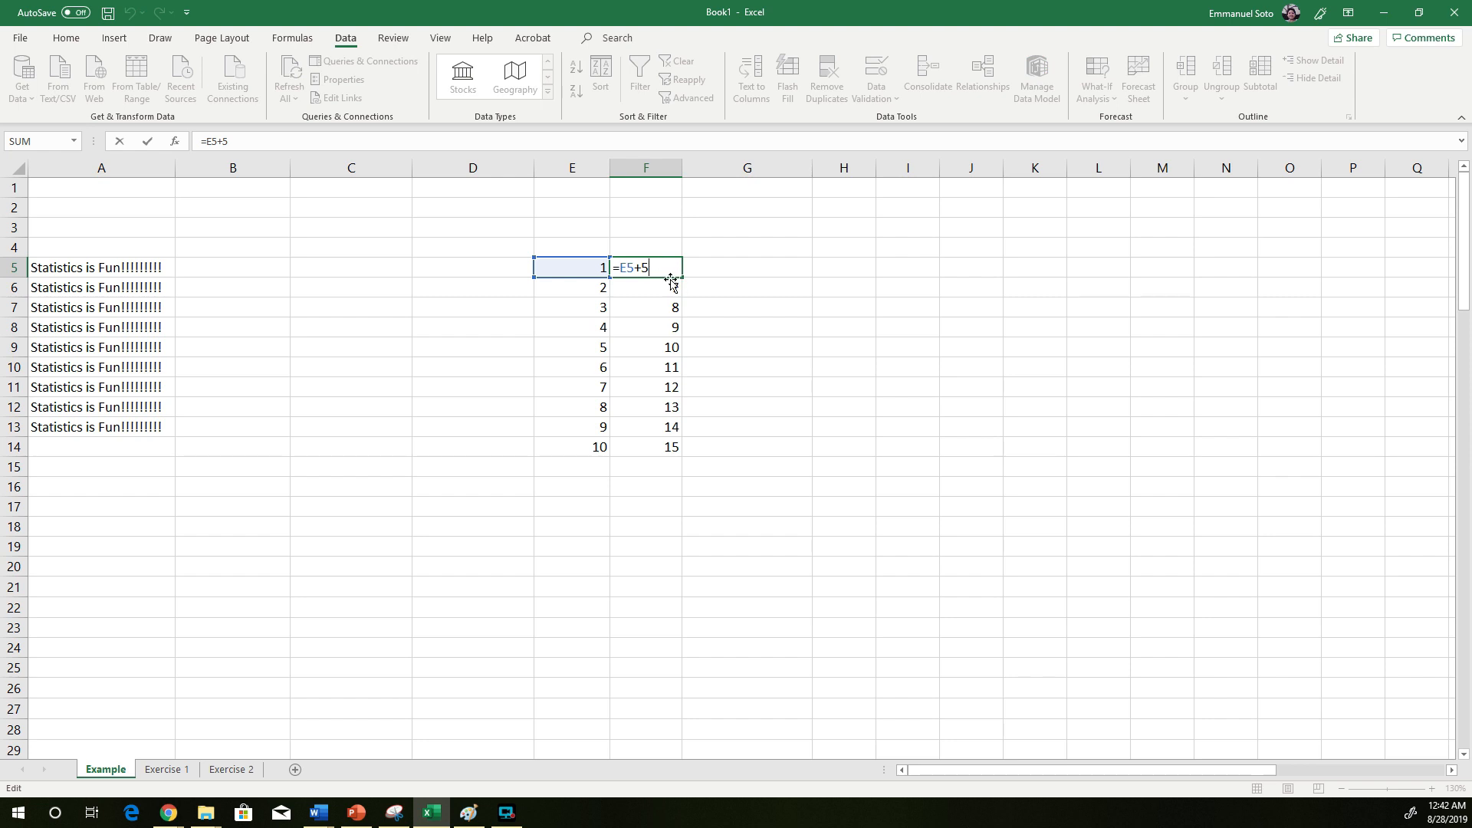
{"action": "left_click_drag", "start_coordinate": [636, 267], "coordinate": [619, 268]}
{"action": "key", "text": "Return"}
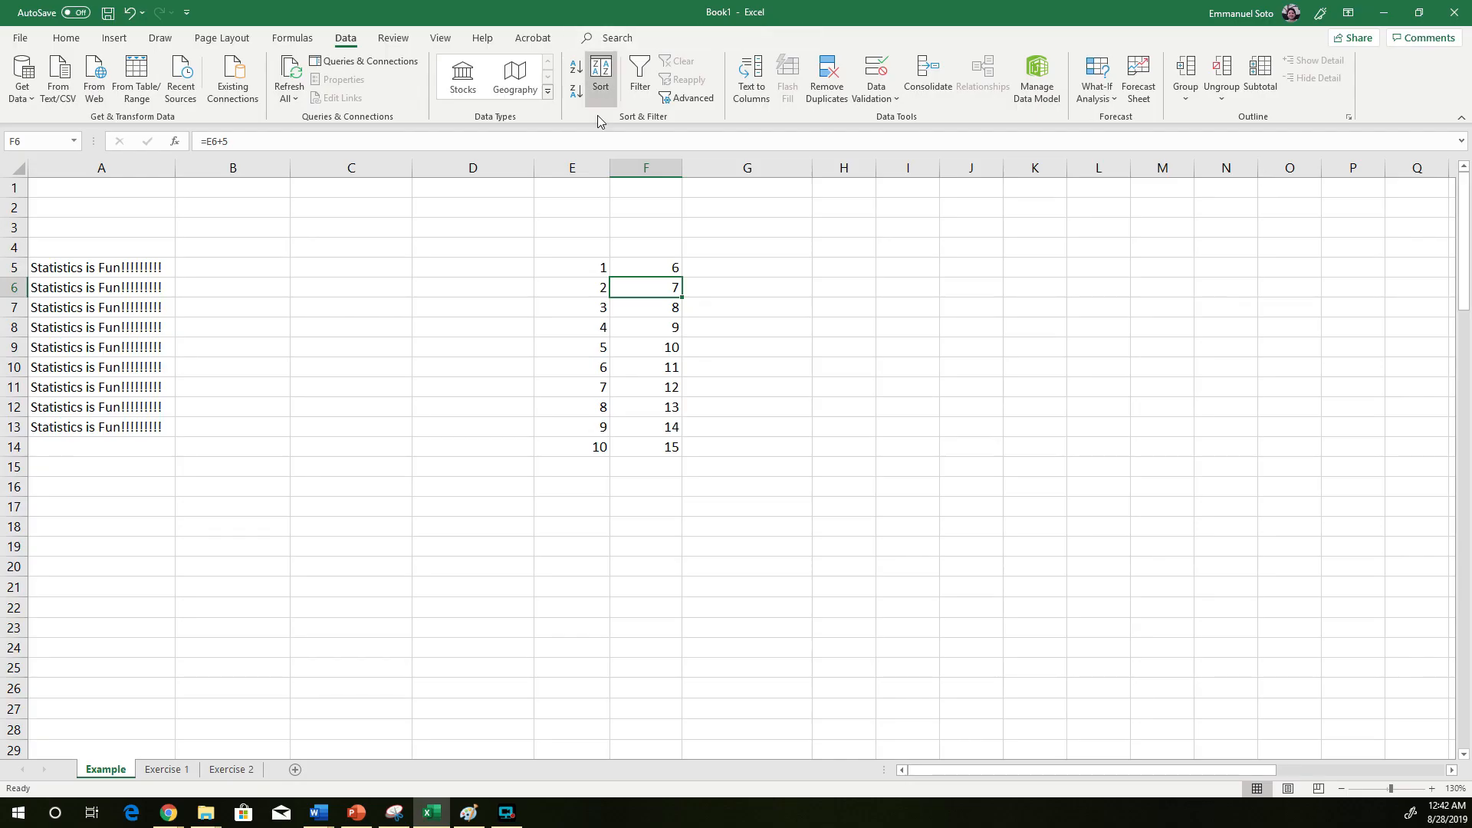
- Switch to the Exercise 1 sheet and examine the list of Y, N and M responses in column C
{"action": "left_click", "coordinate": [168, 770]}
{"action": "scroll", "coordinate": [541, 444], "scroll_direction": "down", "scroll_amount": 4}
{"action": "scroll", "coordinate": [540, 444], "scroll_direction": "up", "scroll_amount": 4}
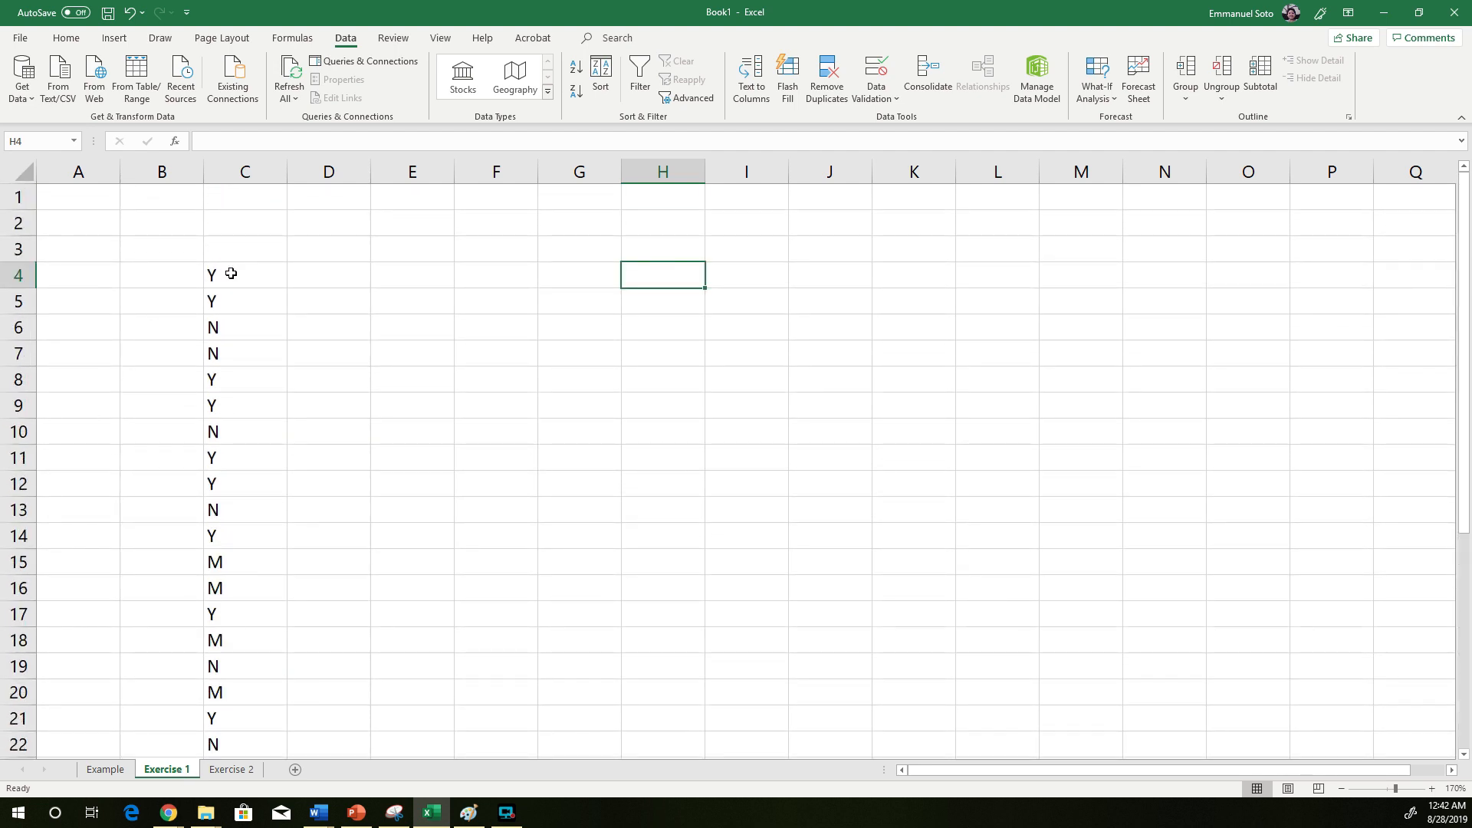
{"action": "left_click", "coordinate": [234, 271]}
{"action": "left_click_drag", "start_coordinate": [240, 274], "coordinate": [245, 326]}
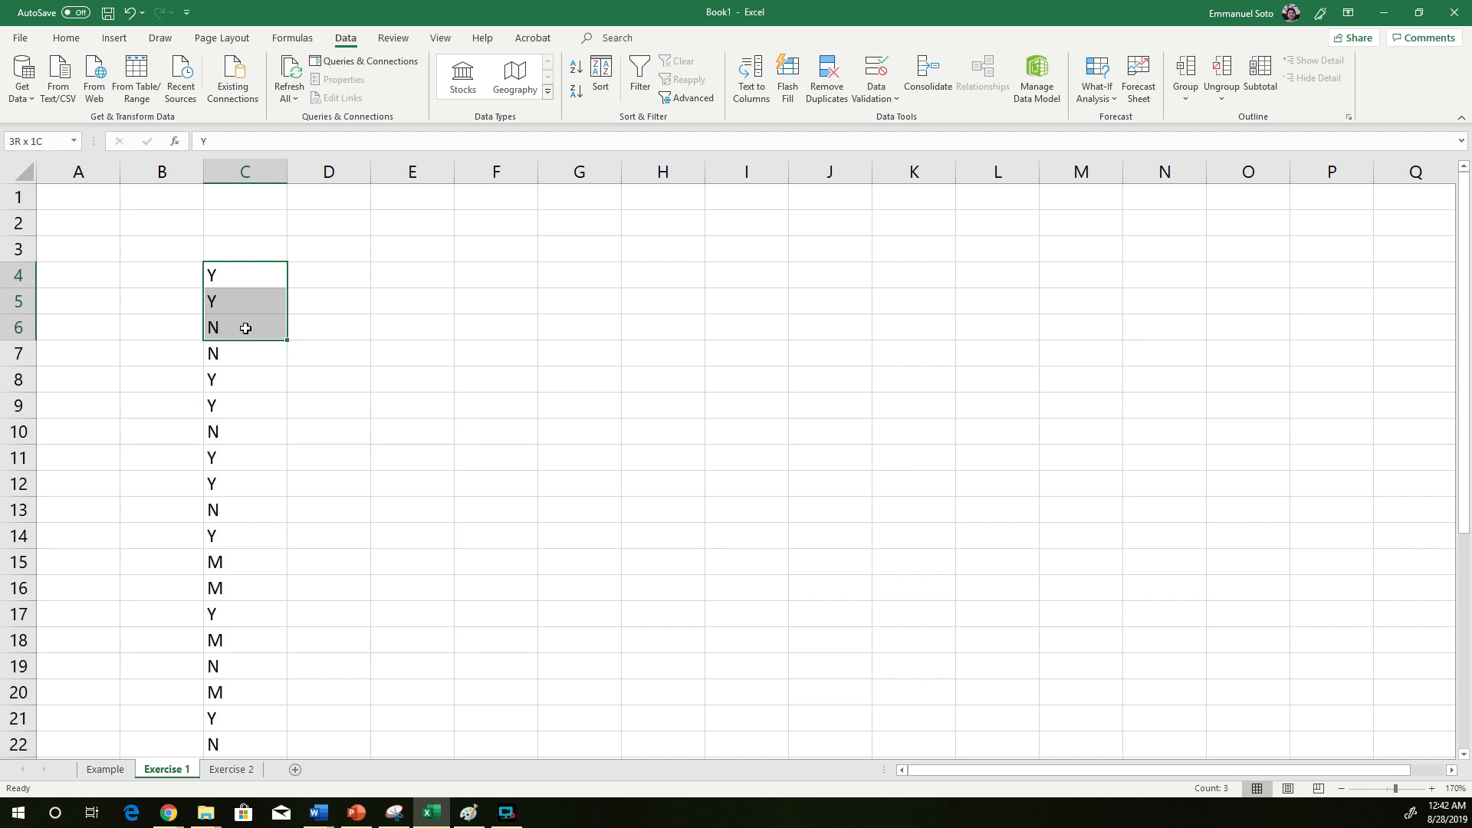
{"action": "left_click_drag", "start_coordinate": [246, 329], "coordinate": [239, 342]}
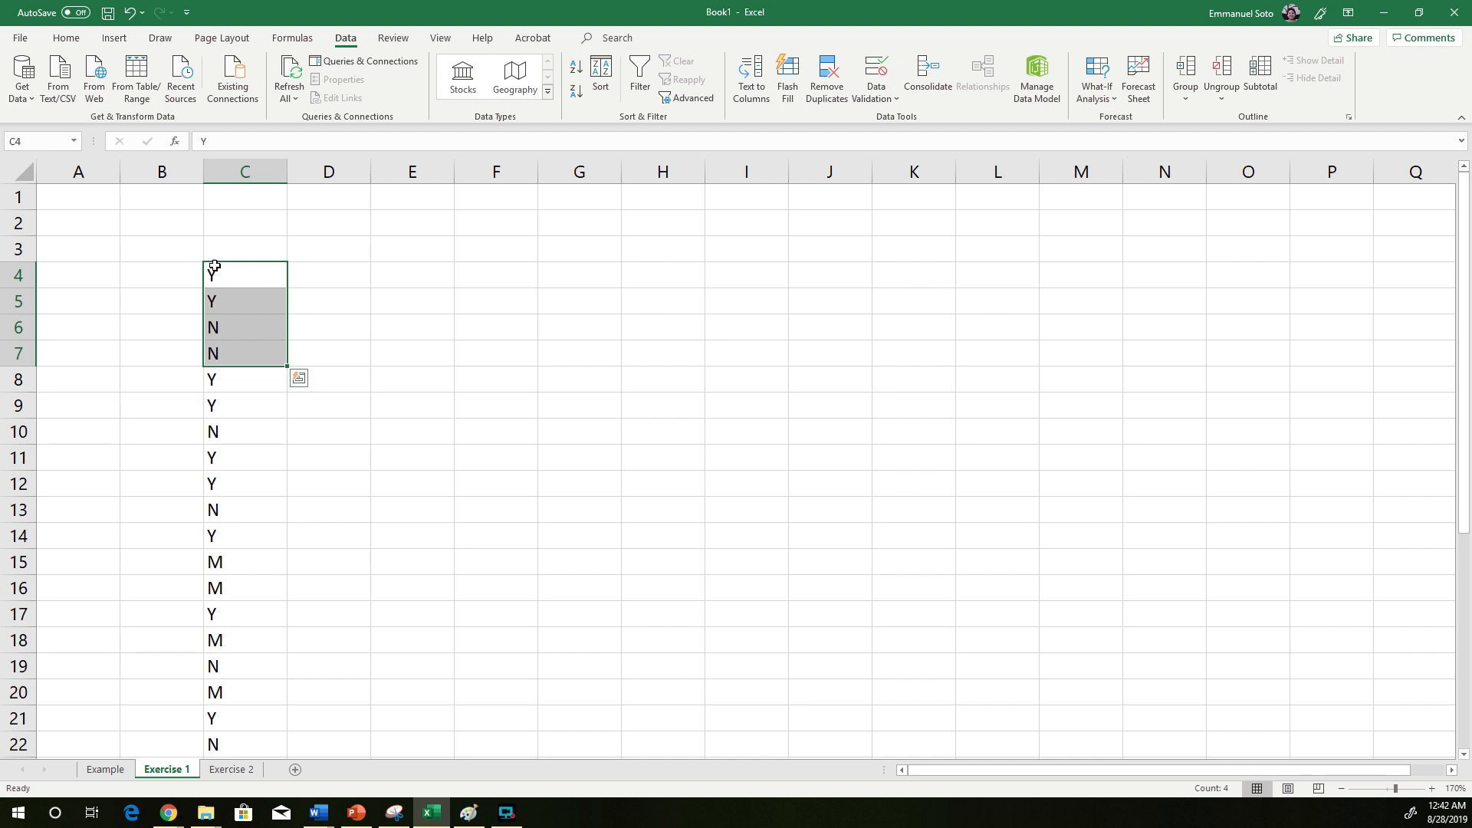
{"action": "left_click", "coordinate": [221, 242]}
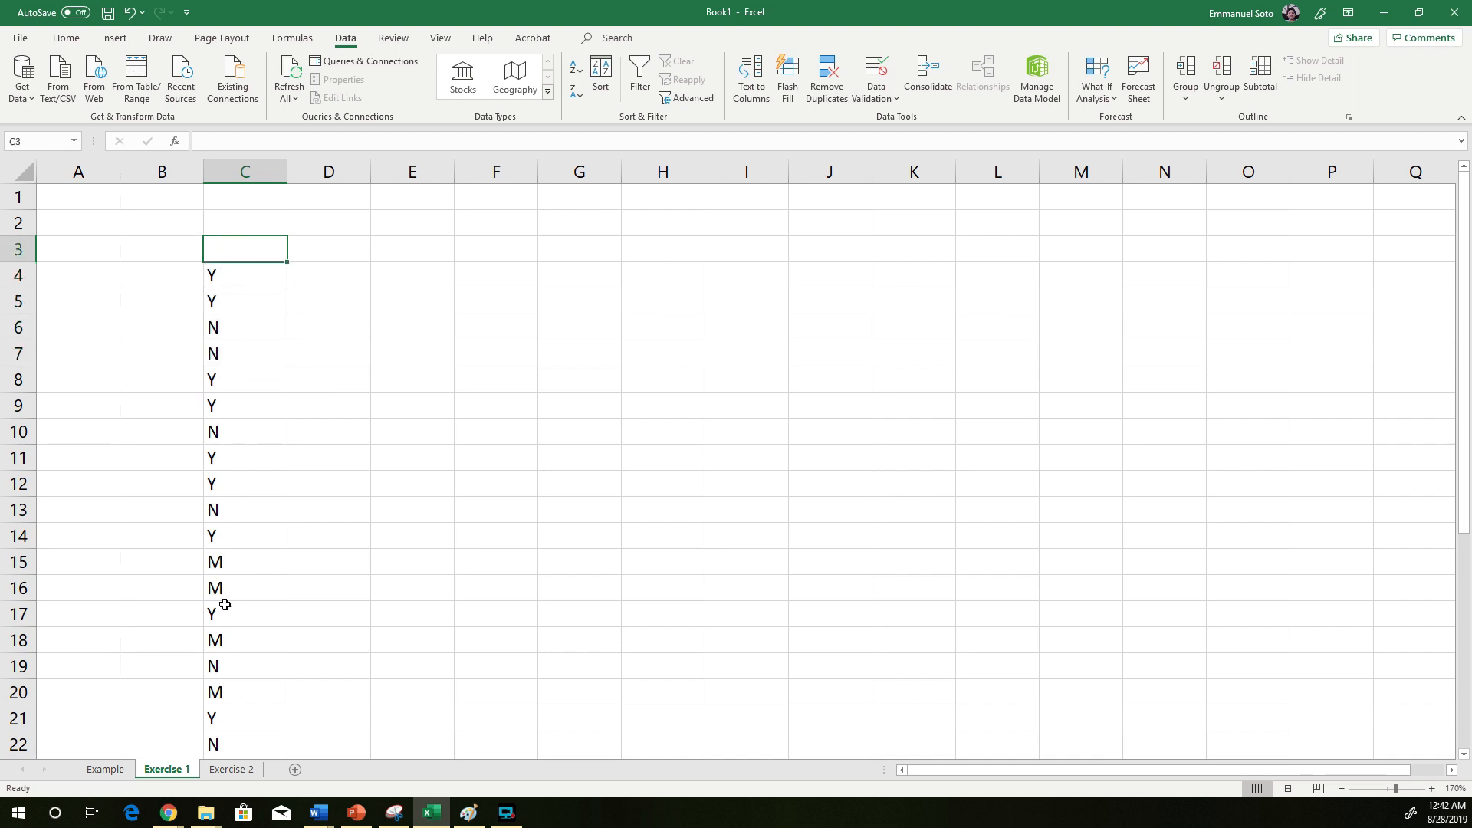
{"action": "left_click_drag", "start_coordinate": [229, 269], "coordinate": [237, 646]}
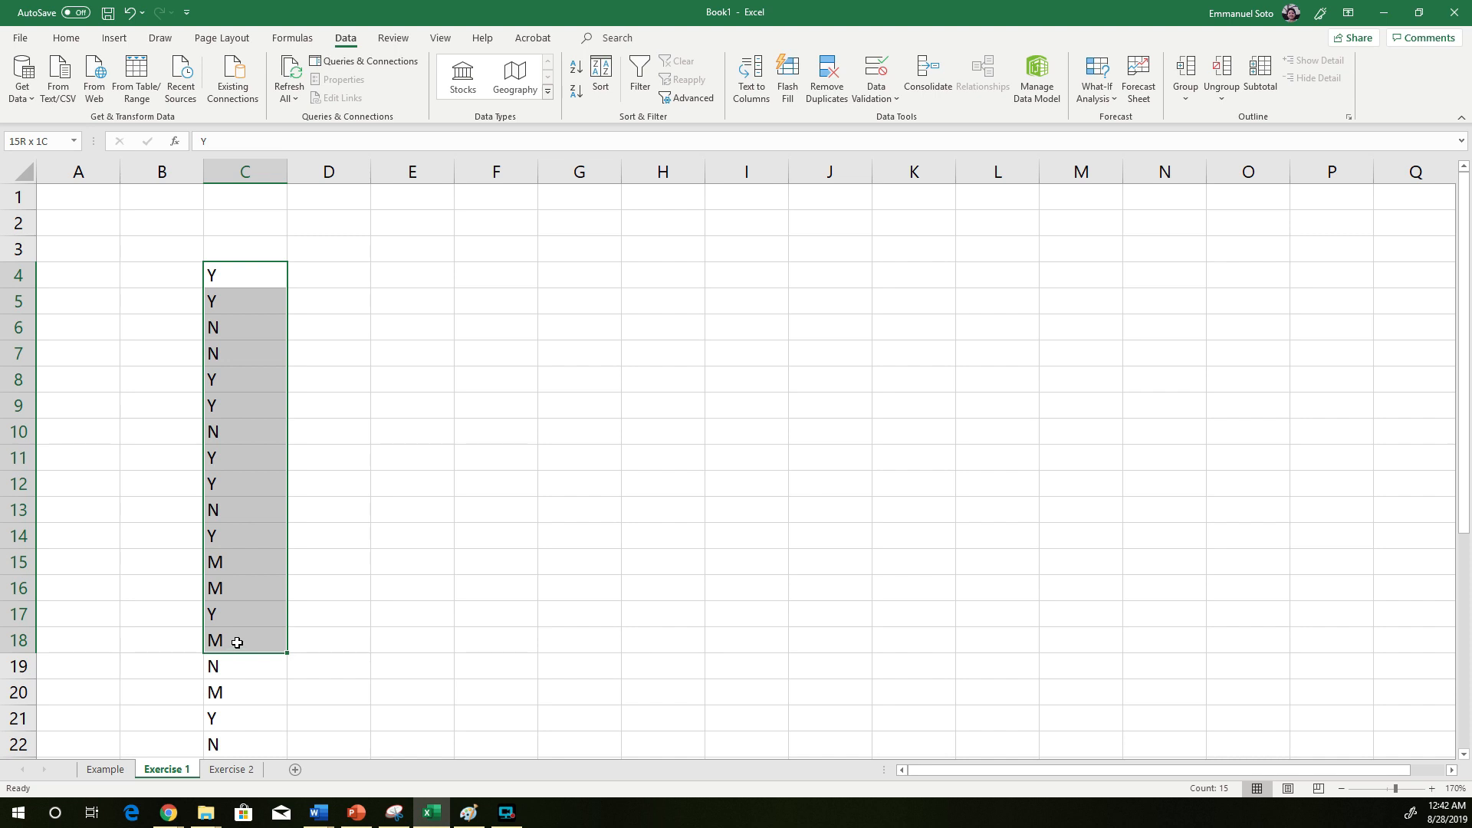
- Enter the heading Response in cell C3 above the list of answers
{"action": "left_click", "coordinate": [239, 246]}
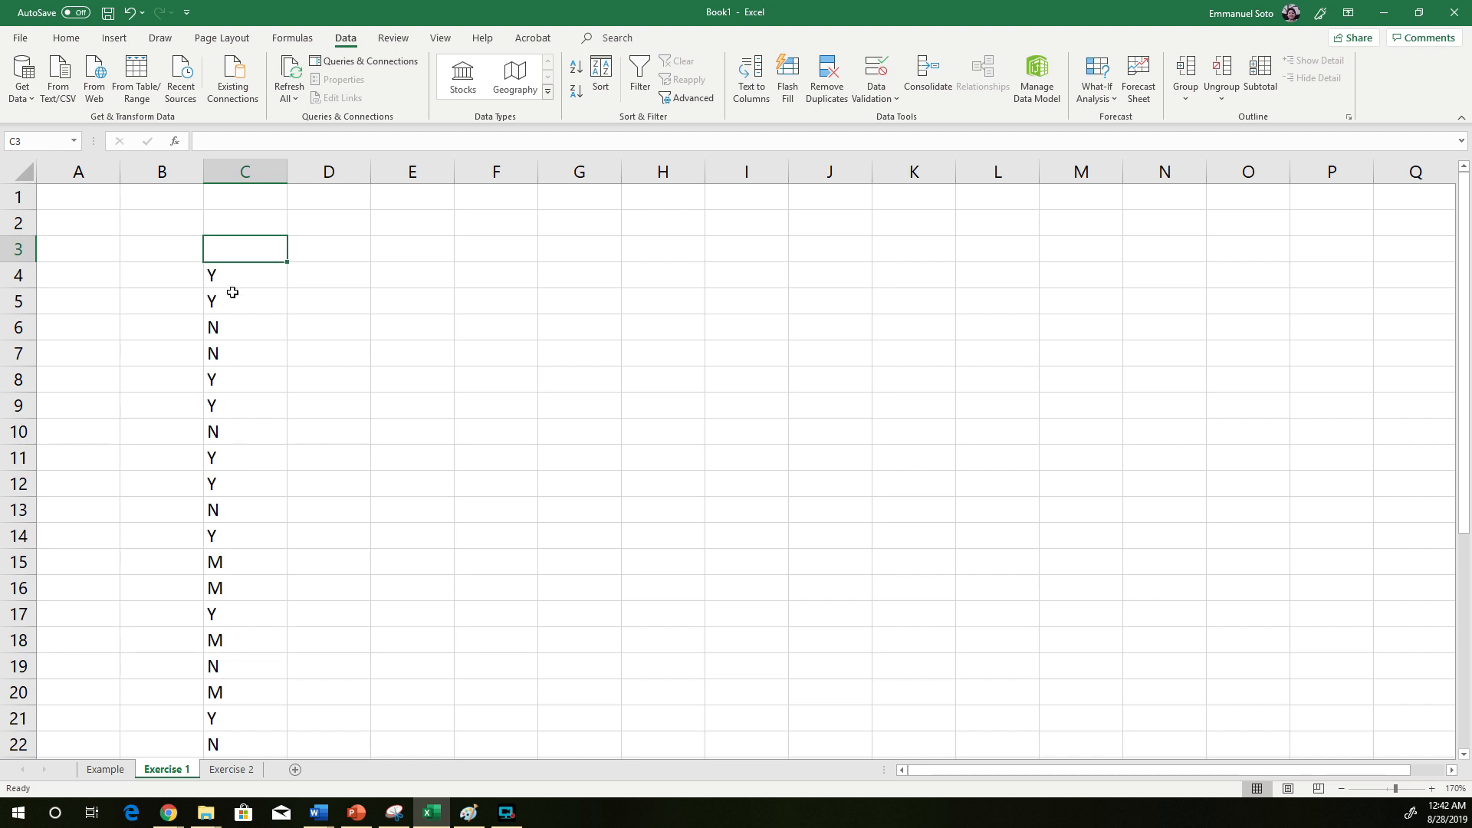
{"action": "type", "text": "A"}
{"action": "type", "text": "Respons"}
{"action": "type", "text": "e"}
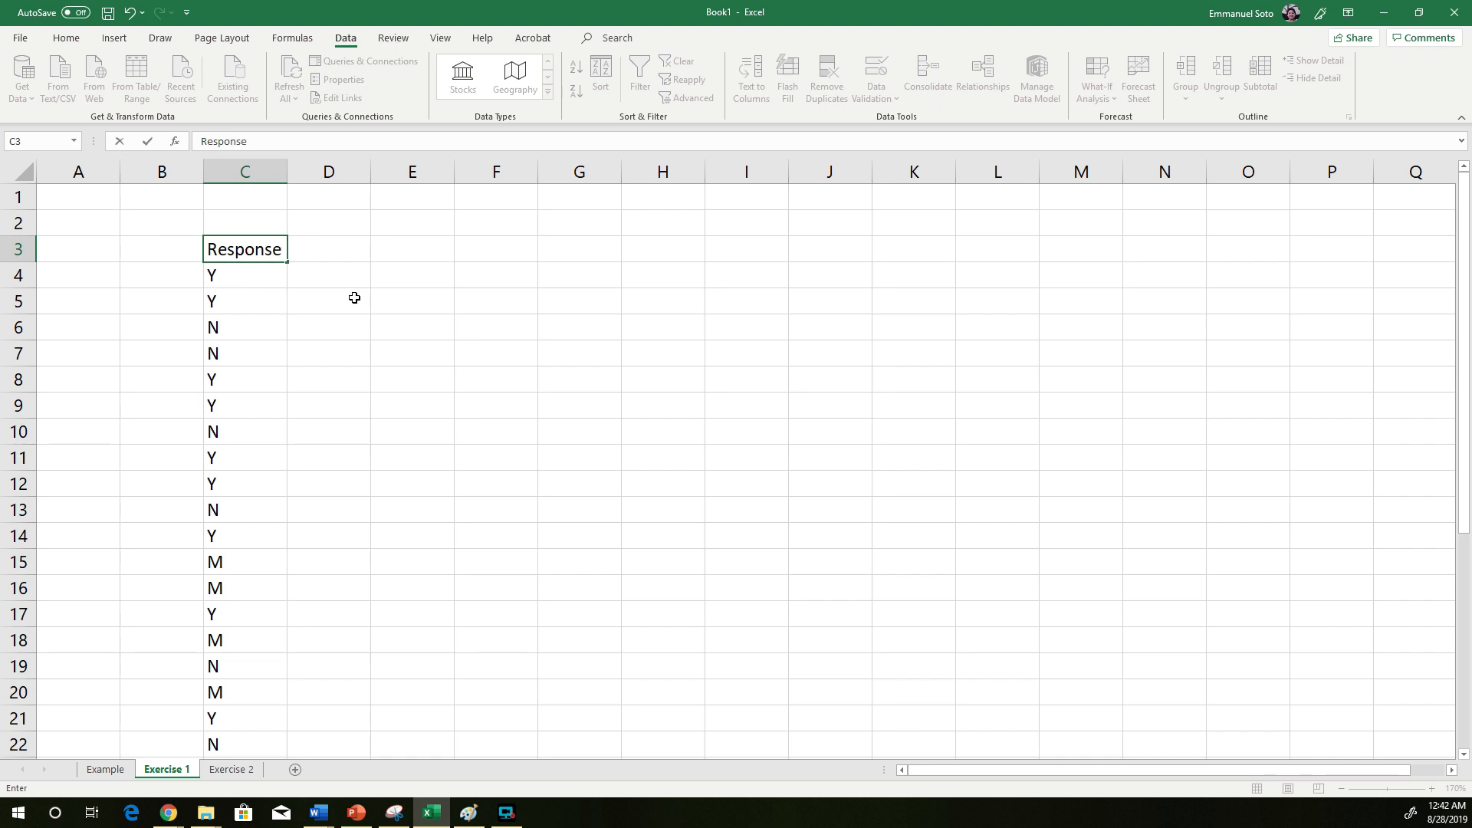
{"action": "left_click", "coordinate": [355, 300]}
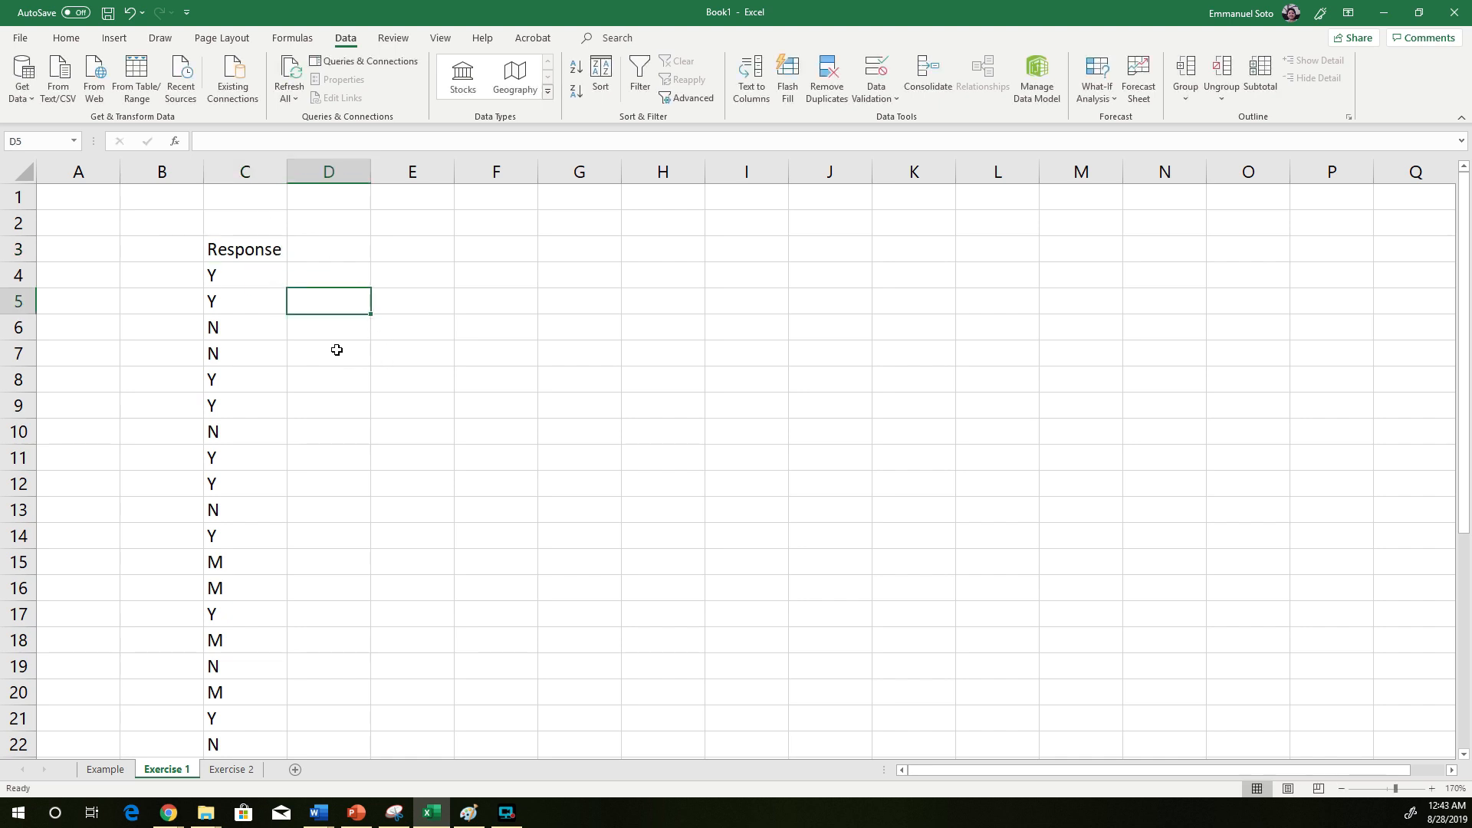
{"action": "left_click", "coordinate": [256, 253]}
{"action": "left_click", "coordinate": [326, 247]}
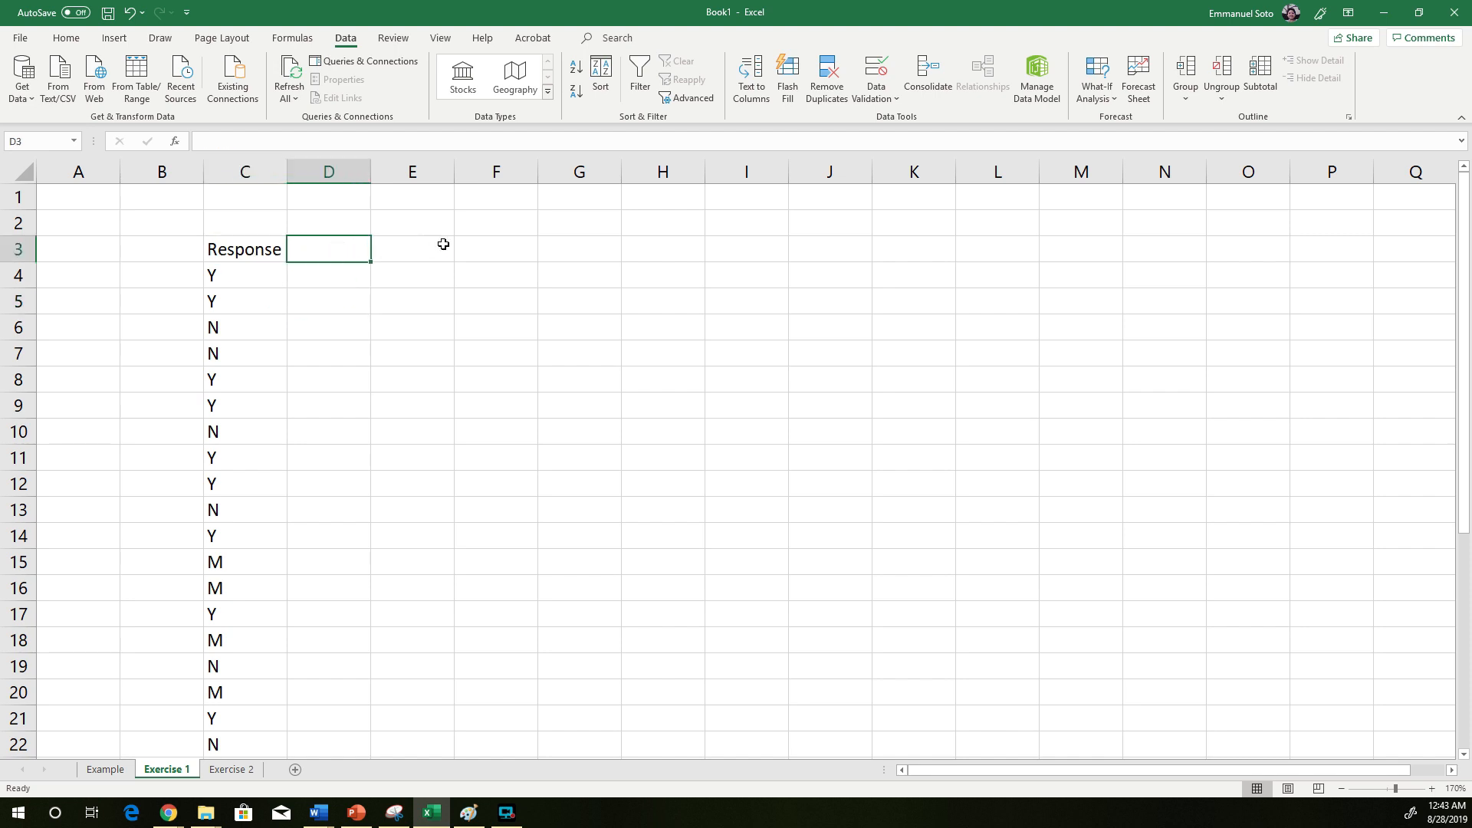
{"action": "scroll", "coordinate": [270, 277], "scroll_direction": "down", "scroll_amount": 1}
{"action": "scroll", "coordinate": [270, 276], "scroll_direction": "up", "scroll_amount": 1}
{"action": "left_click_drag", "start_coordinate": [243, 273], "coordinate": [217, 642]}
{"action": "scroll", "coordinate": [217, 643], "scroll_direction": "up", "scroll_amount": 2}
{"action": "left_click", "coordinate": [349, 514]}
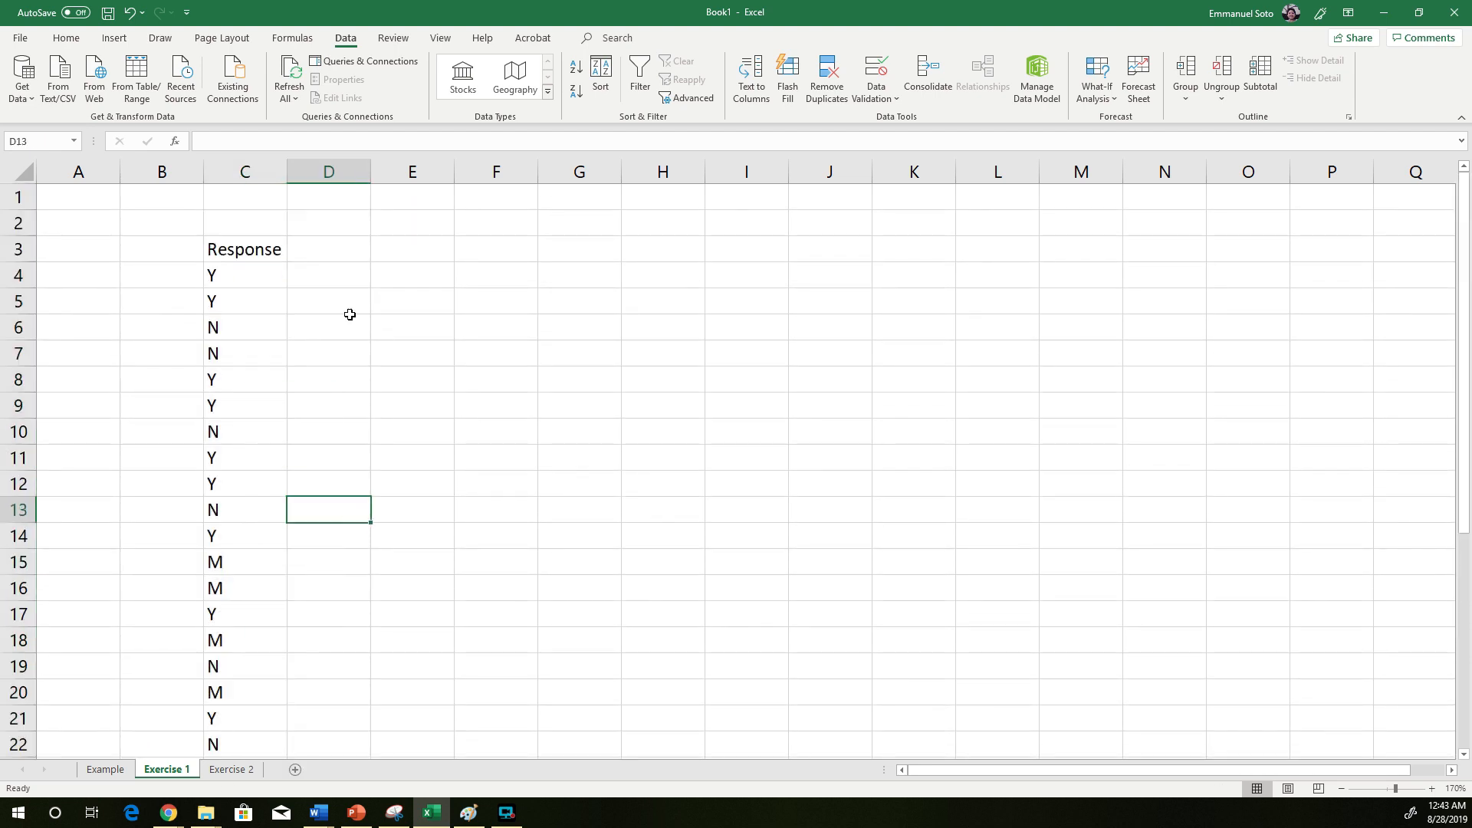
- Sort the responses in C4:C35 in ascending order from A to Z, leaving out the heading
{"action": "left_click_drag", "start_coordinate": [230, 277], "coordinate": [227, 717]}
{"action": "scroll", "coordinate": [332, 496], "scroll_direction": "up", "scroll_amount": 5}
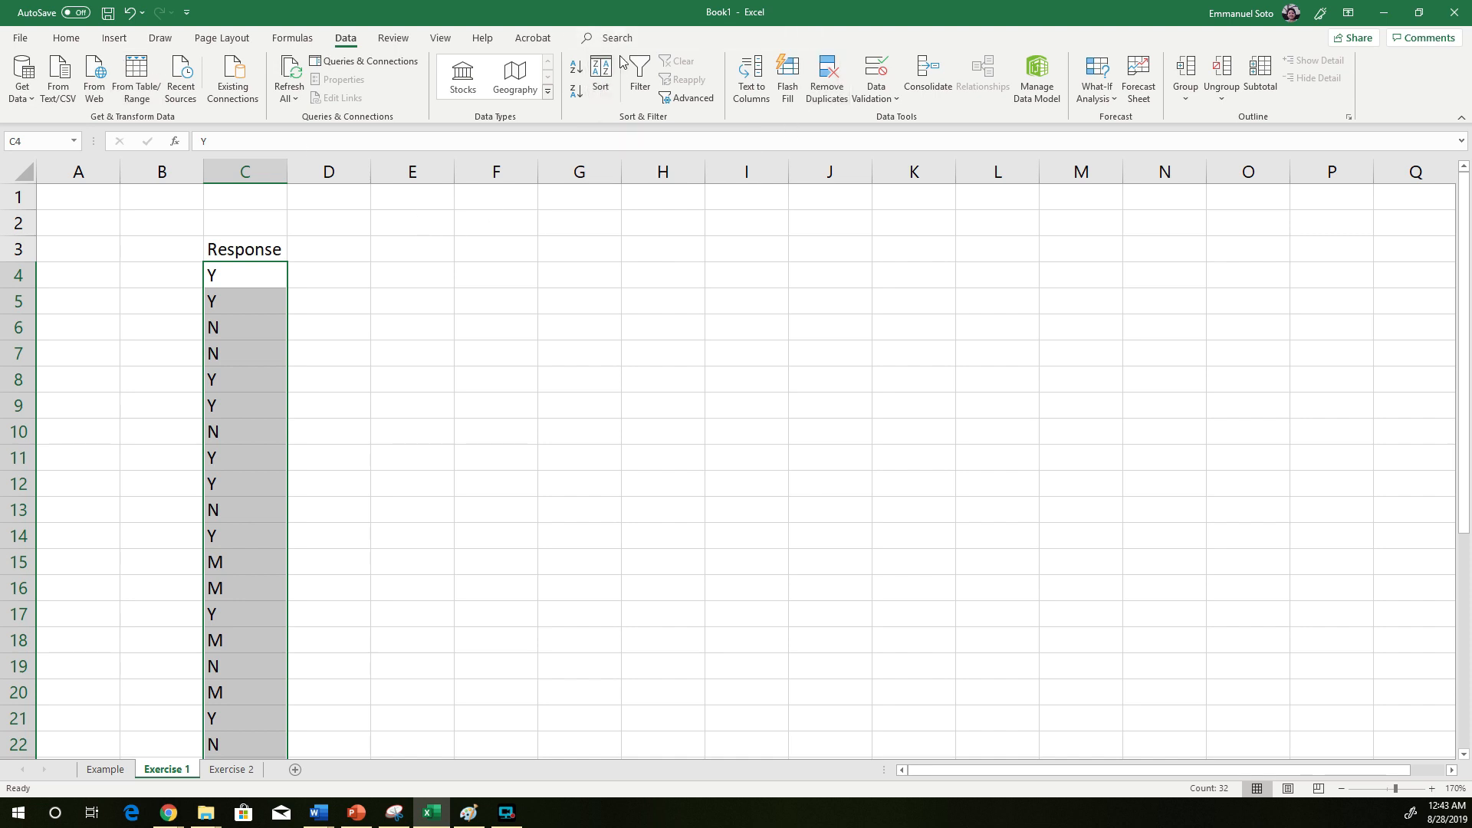
{"action": "left_click", "coordinate": [578, 73]}
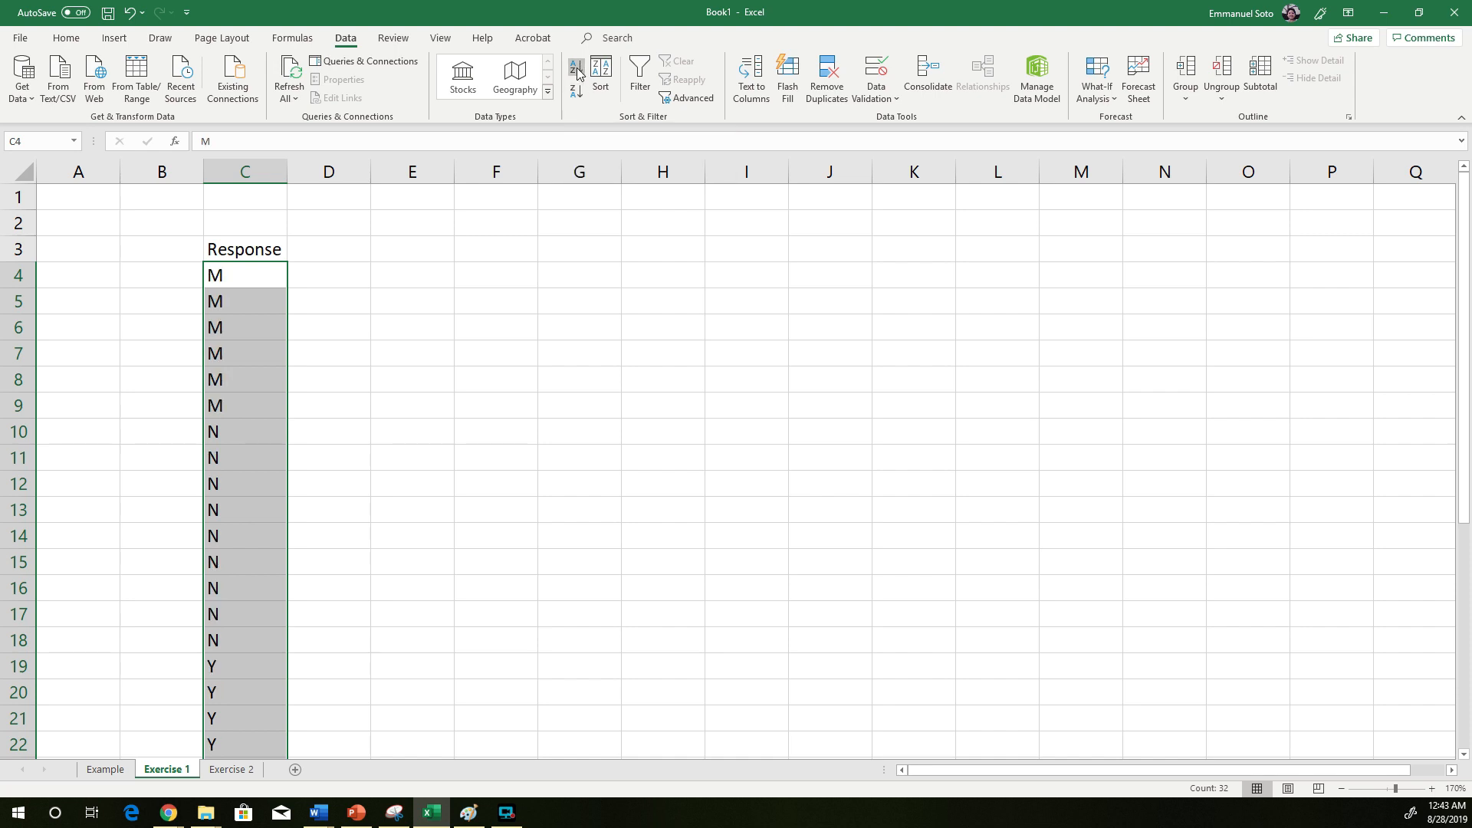
- Review the sorted responses and count the Y answers by selecting C19:C35
{"action": "scroll", "coordinate": [375, 427], "scroll_direction": "down", "scroll_amount": 2}
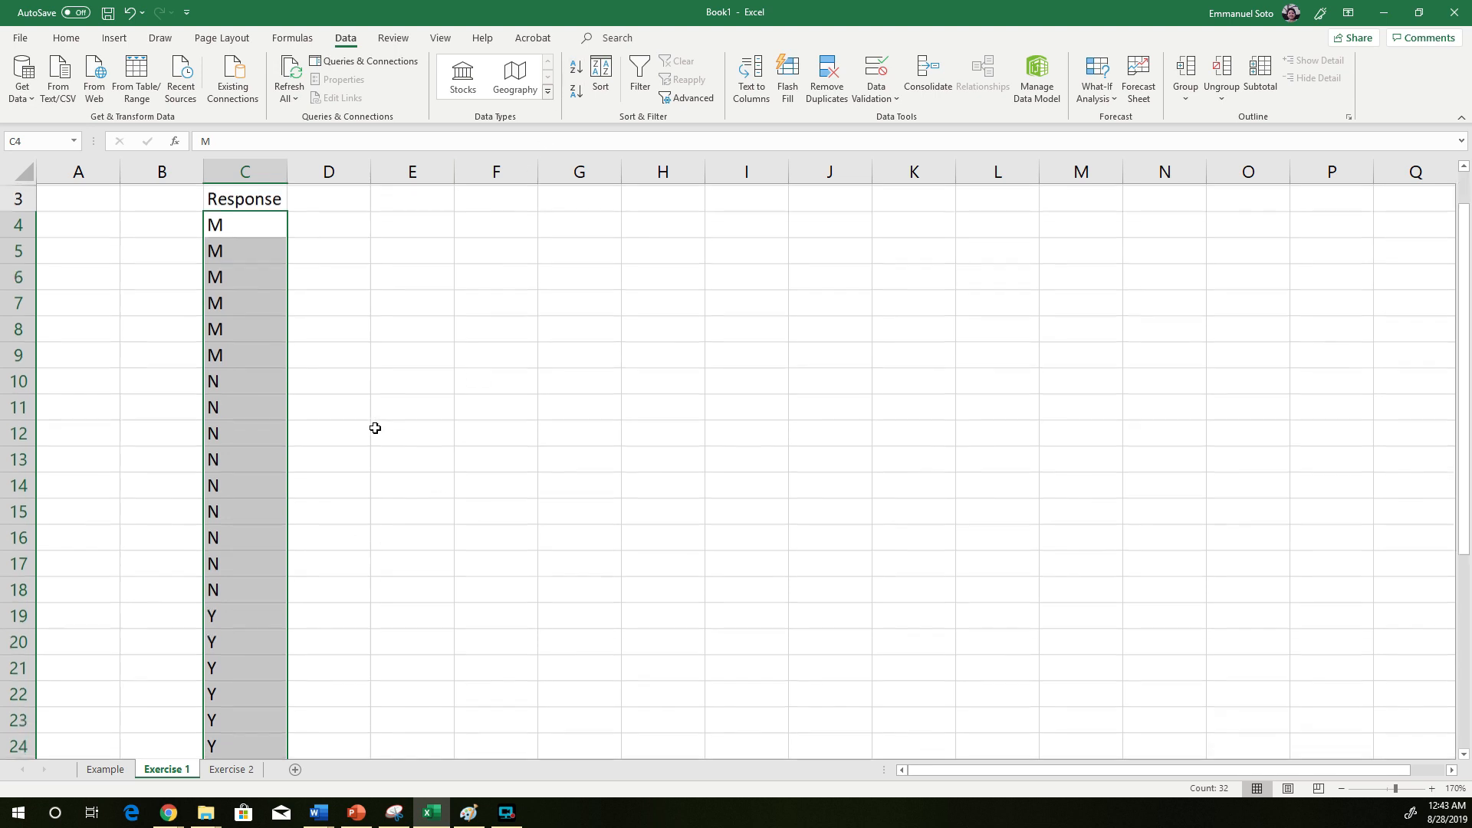
{"action": "scroll", "coordinate": [375, 427], "scroll_direction": "down", "scroll_amount": 3}
{"action": "left_click", "coordinate": [345, 457]}
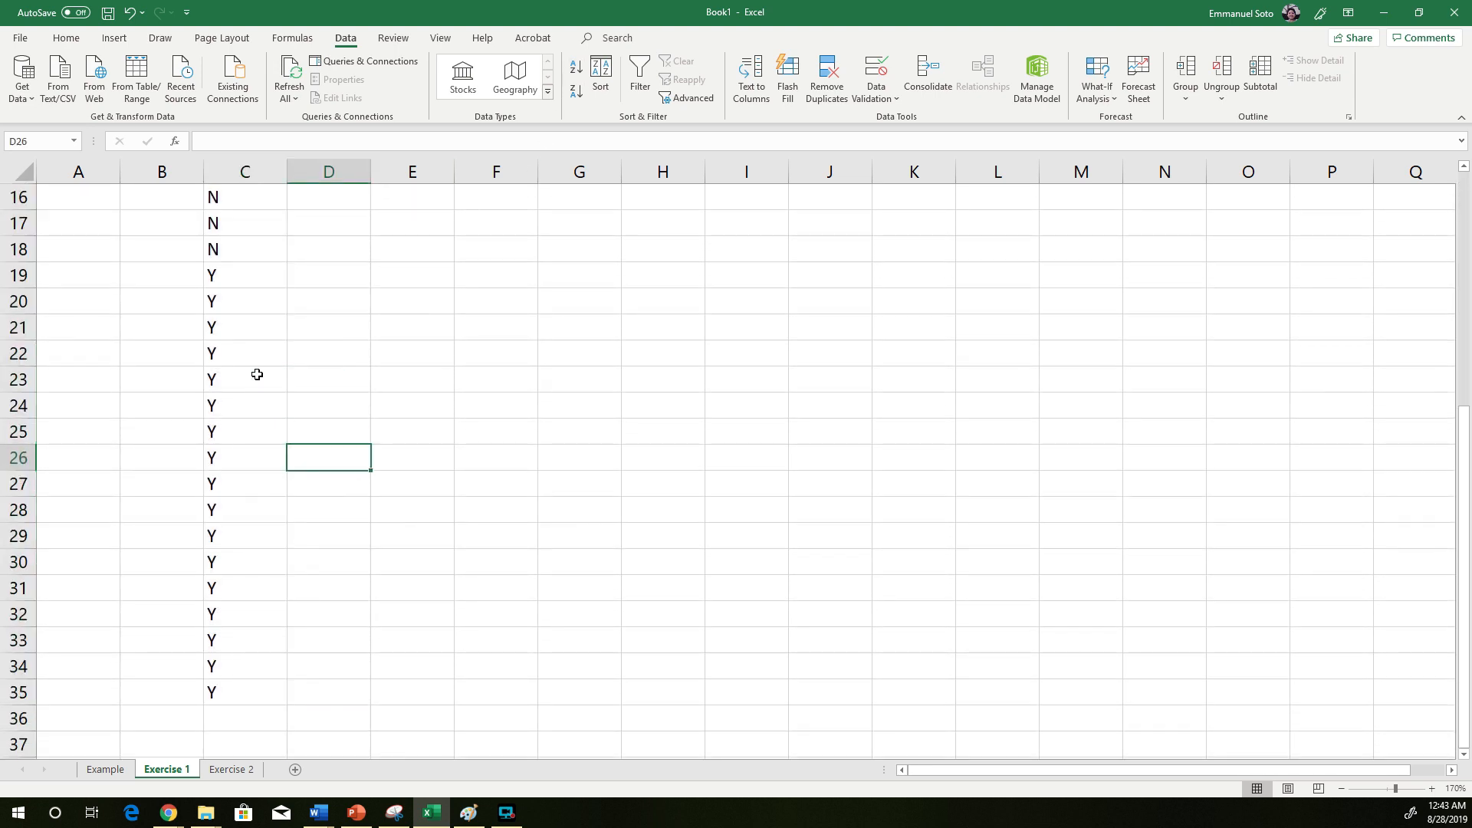
{"action": "left_click_drag", "start_coordinate": [217, 275], "coordinate": [230, 693]}
{"action": "scroll", "coordinate": [286, 427], "scroll_direction": "up", "scroll_amount": 4}
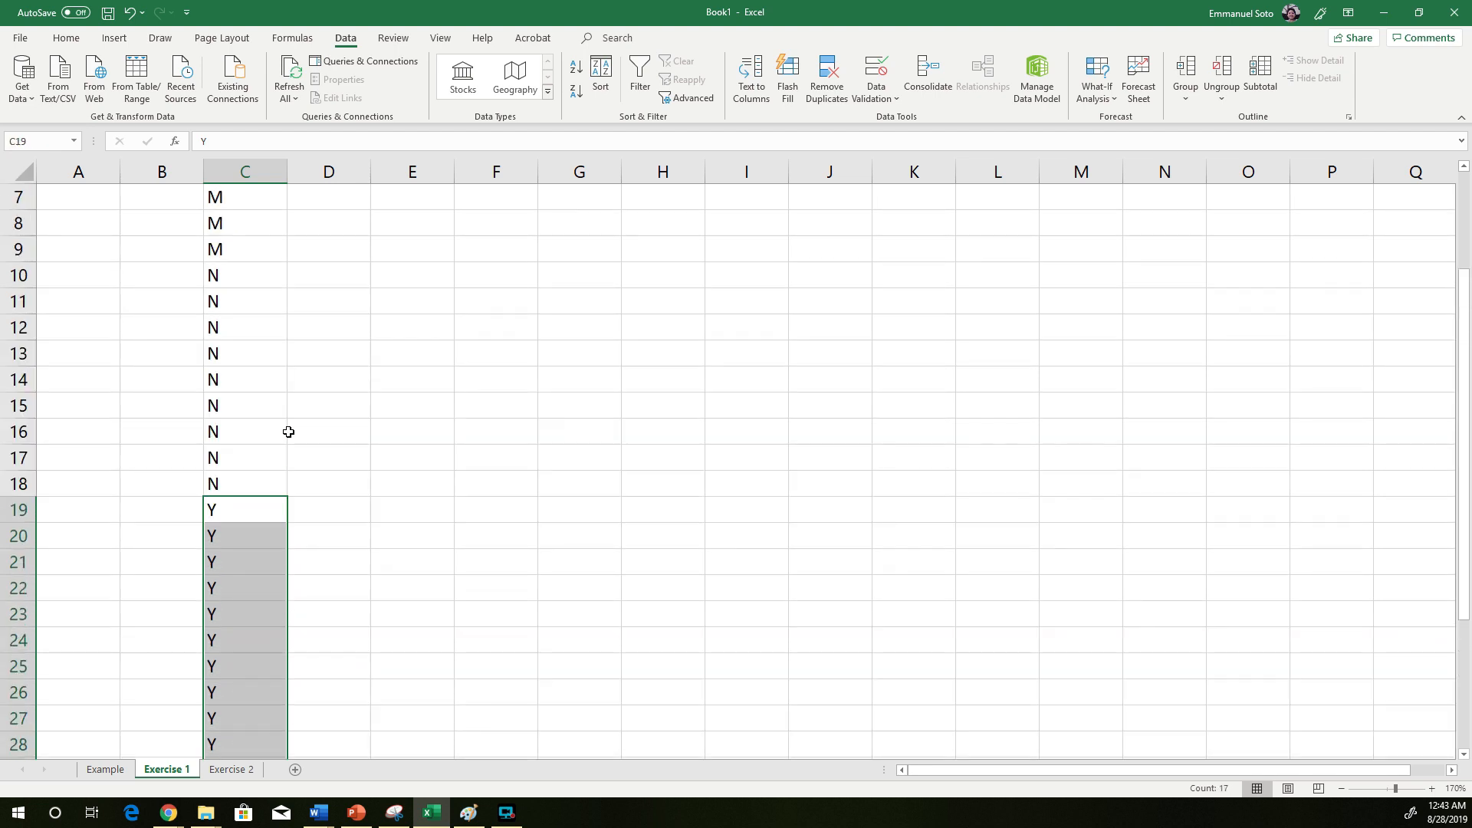
{"action": "scroll", "coordinate": [290, 483], "scroll_direction": "down", "scroll_amount": 4}
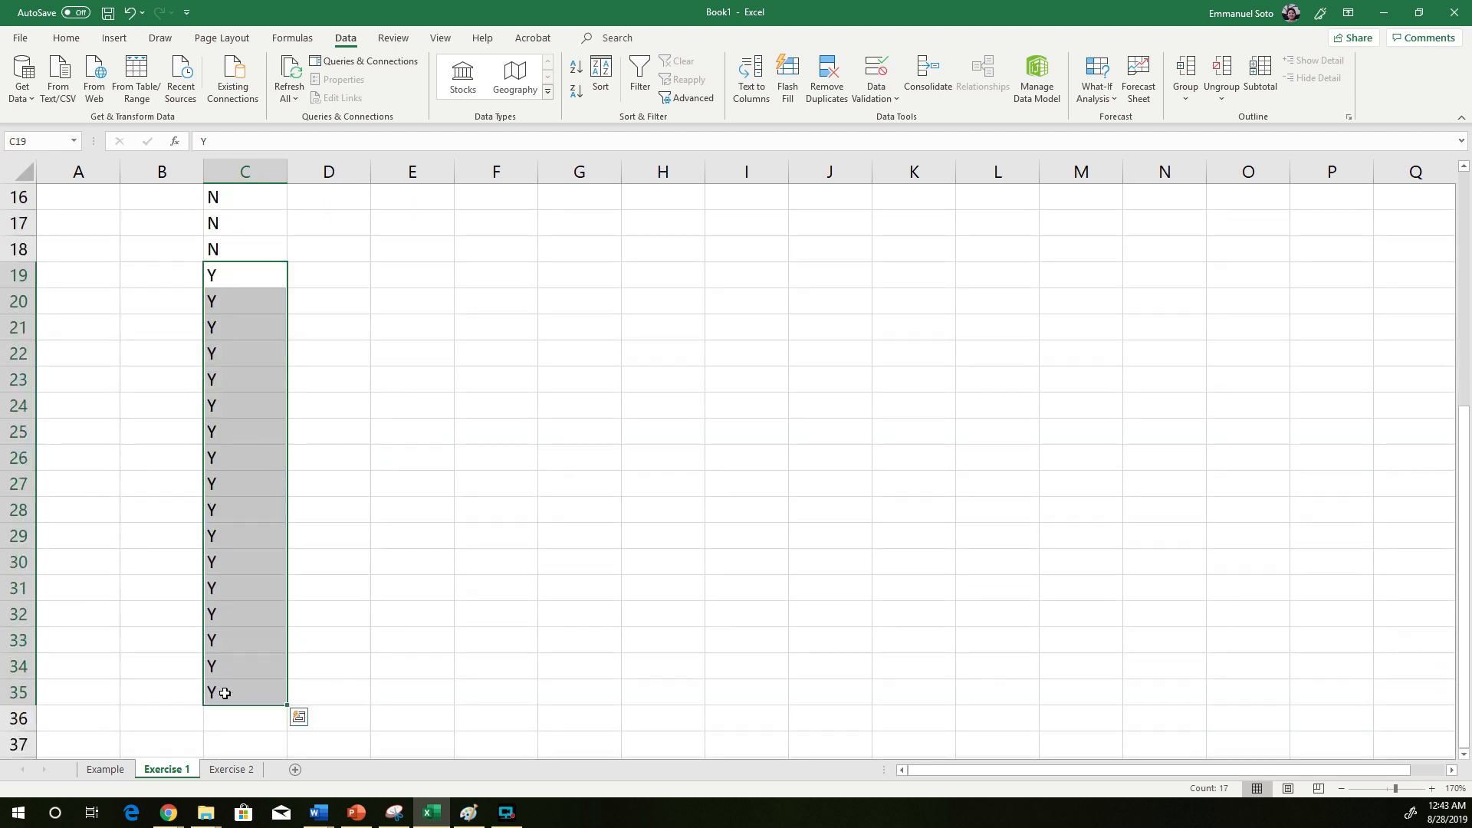
{"action": "scroll", "coordinate": [263, 470], "scroll_direction": "up", "scroll_amount": 5}
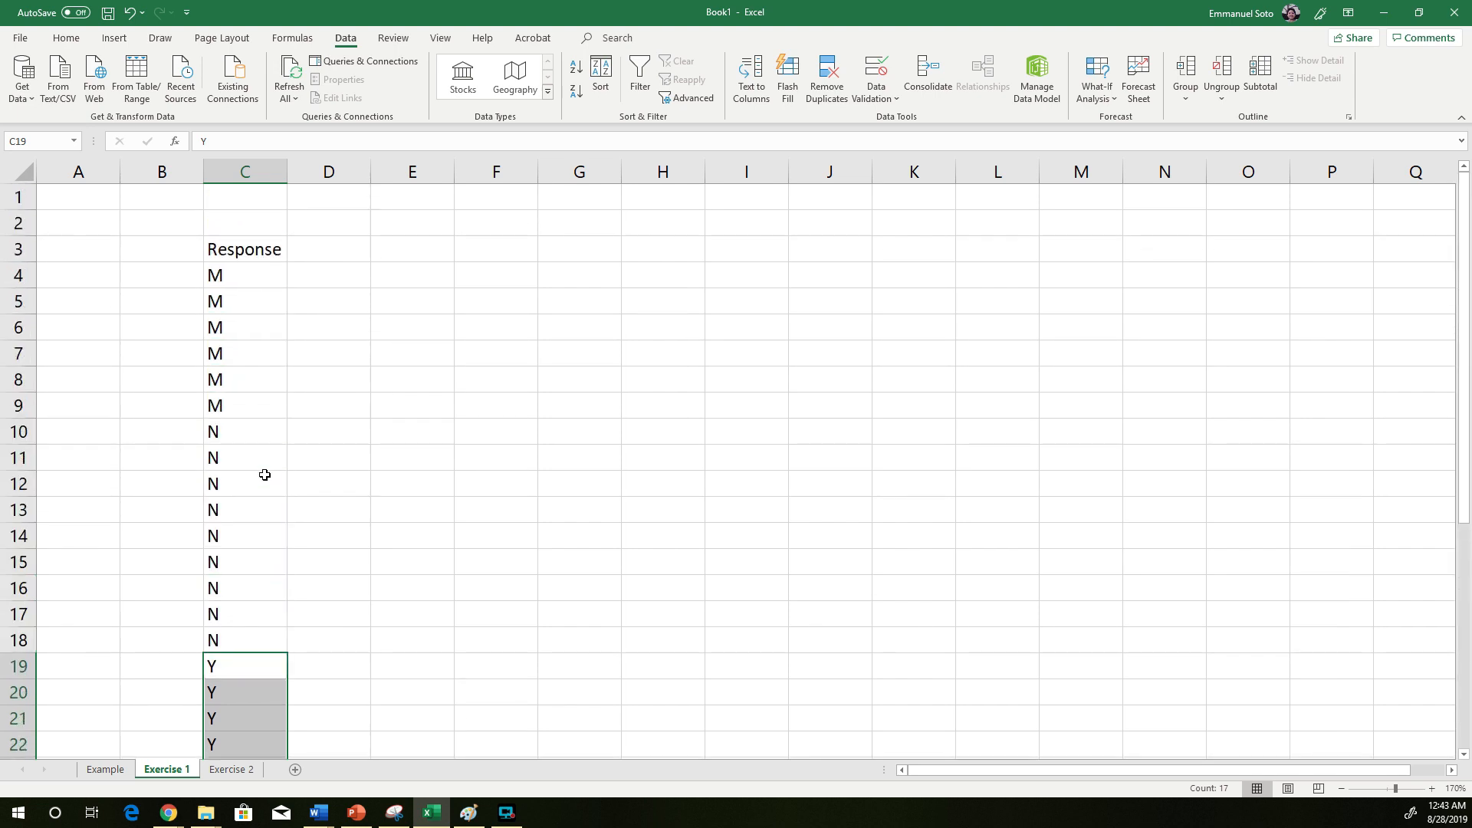
- Enter 1 in B4 and 2 in B5 to begin numbering the sorted responses
{"action": "left_click", "coordinate": [251, 284]}
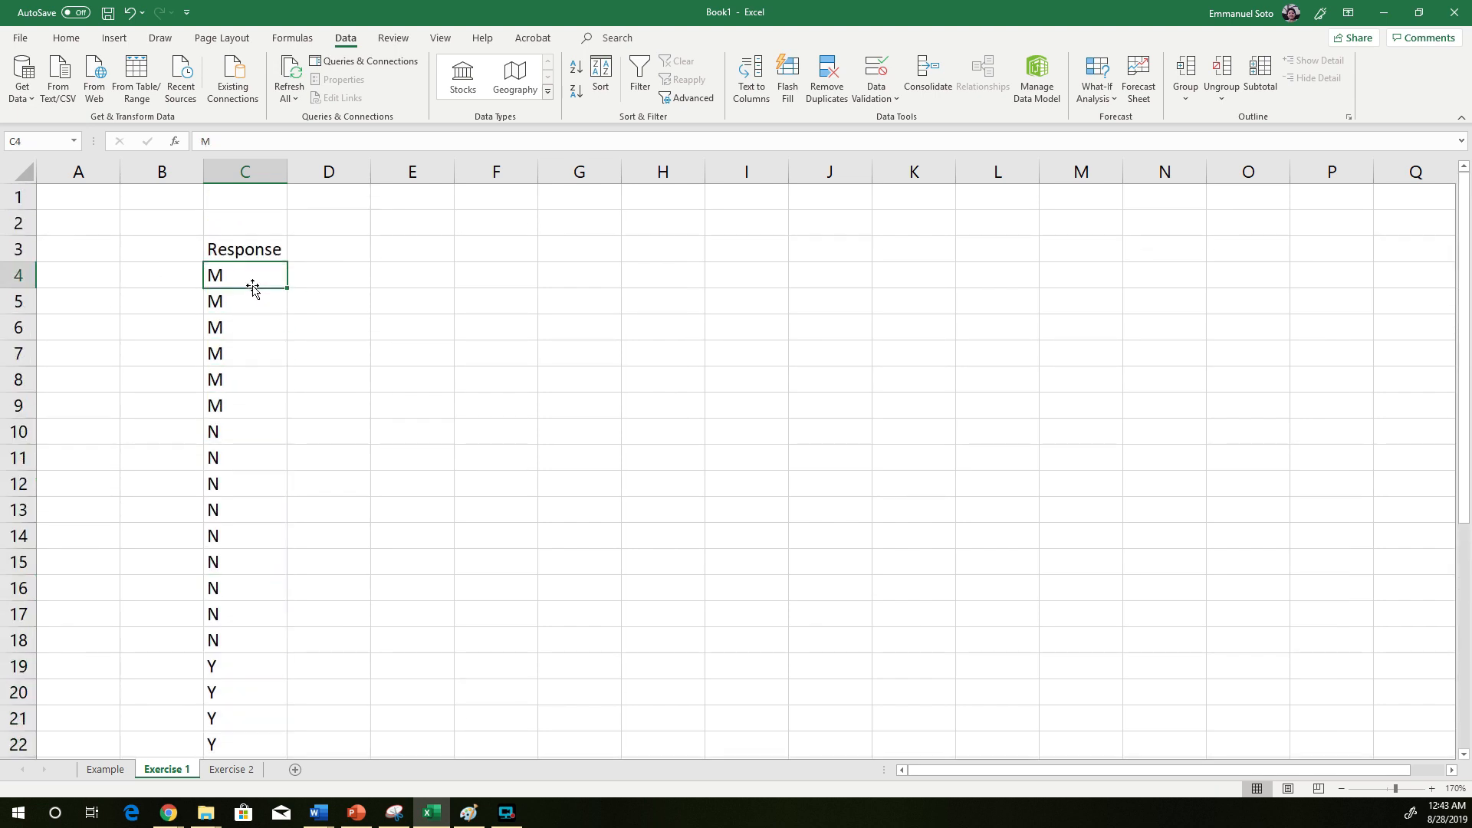
{"action": "left_click", "coordinate": [156, 281]}
{"action": "type", "text": "1"}
{"action": "key", "text": "Return"}
{"action": "type", "text": "2"}
{"action": "key", "text": "Return"}
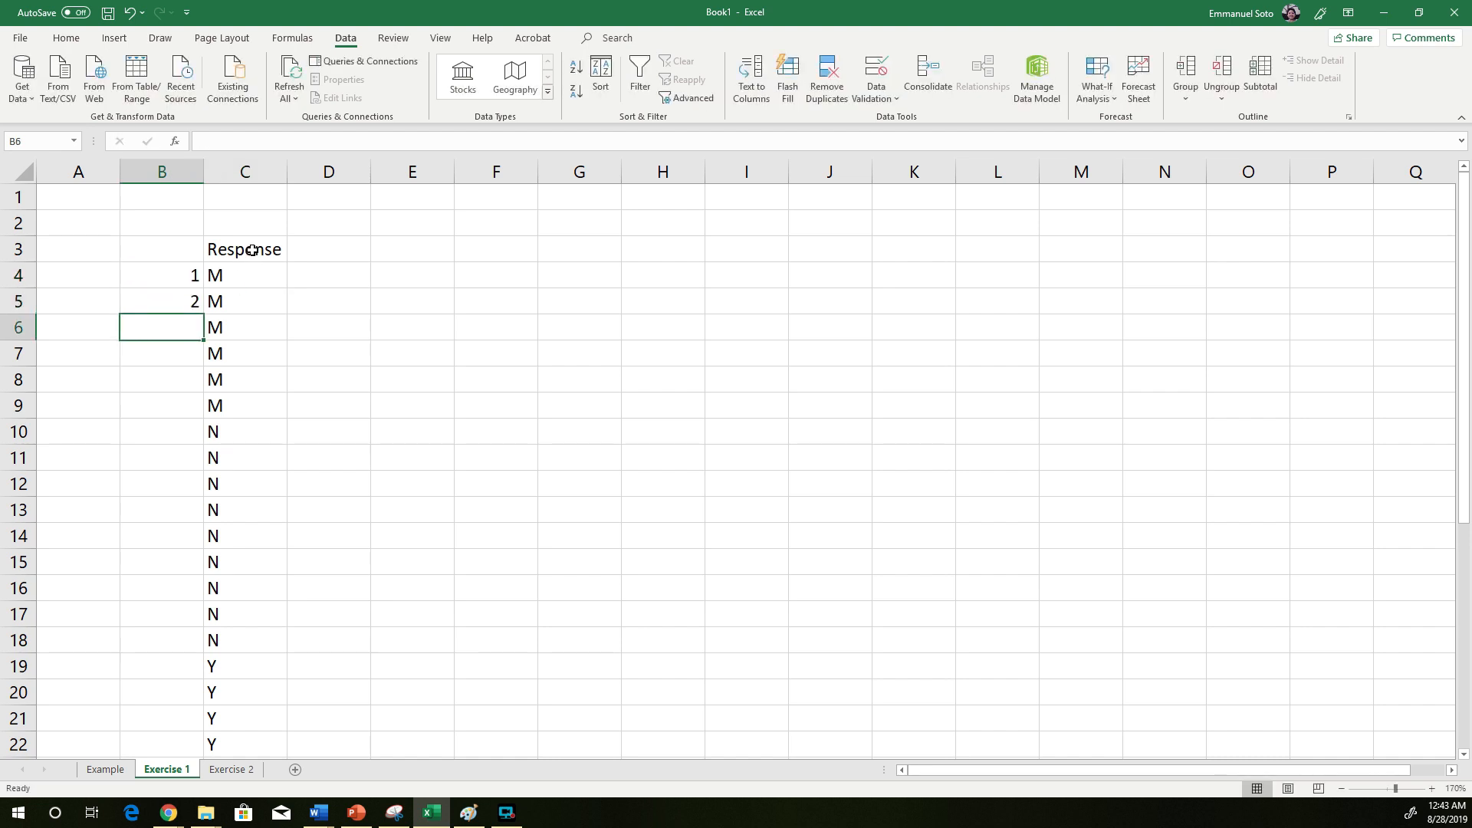
- Extend the number series from B4:B5 down to 32 in B35, next to the last response
{"action": "scroll", "coordinate": [186, 475], "scroll_direction": "down", "scroll_amount": 4}
{"action": "scroll", "coordinate": [186, 475], "scroll_direction": "down", "scroll_amount": 3}
{"action": "scroll", "coordinate": [185, 476], "scroll_direction": "up", "scroll_amount": 7}
{"action": "left_click", "coordinate": [166, 280]}
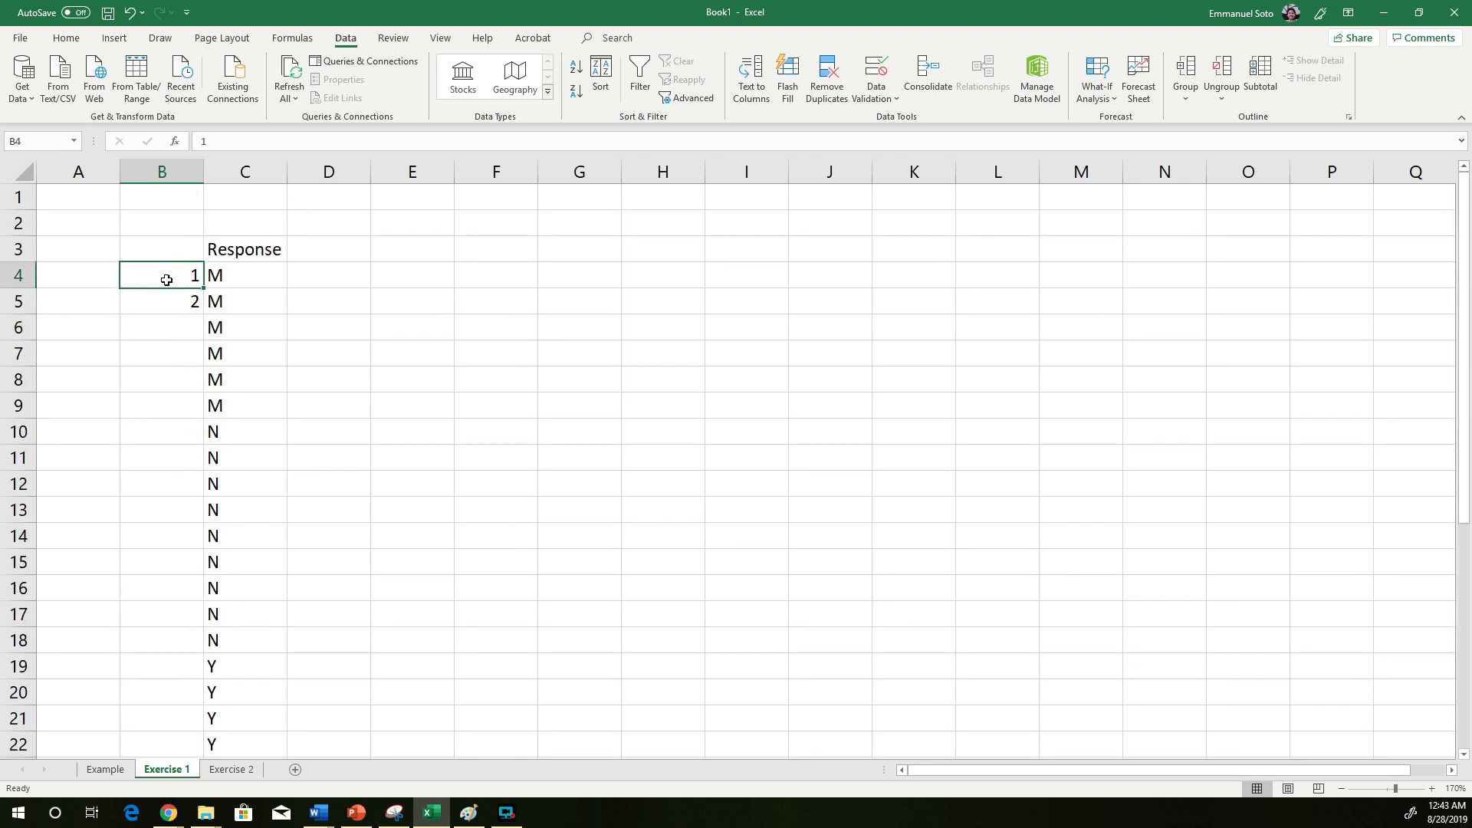
{"action": "left_click_drag", "start_coordinate": [166, 280], "coordinate": [171, 302]}
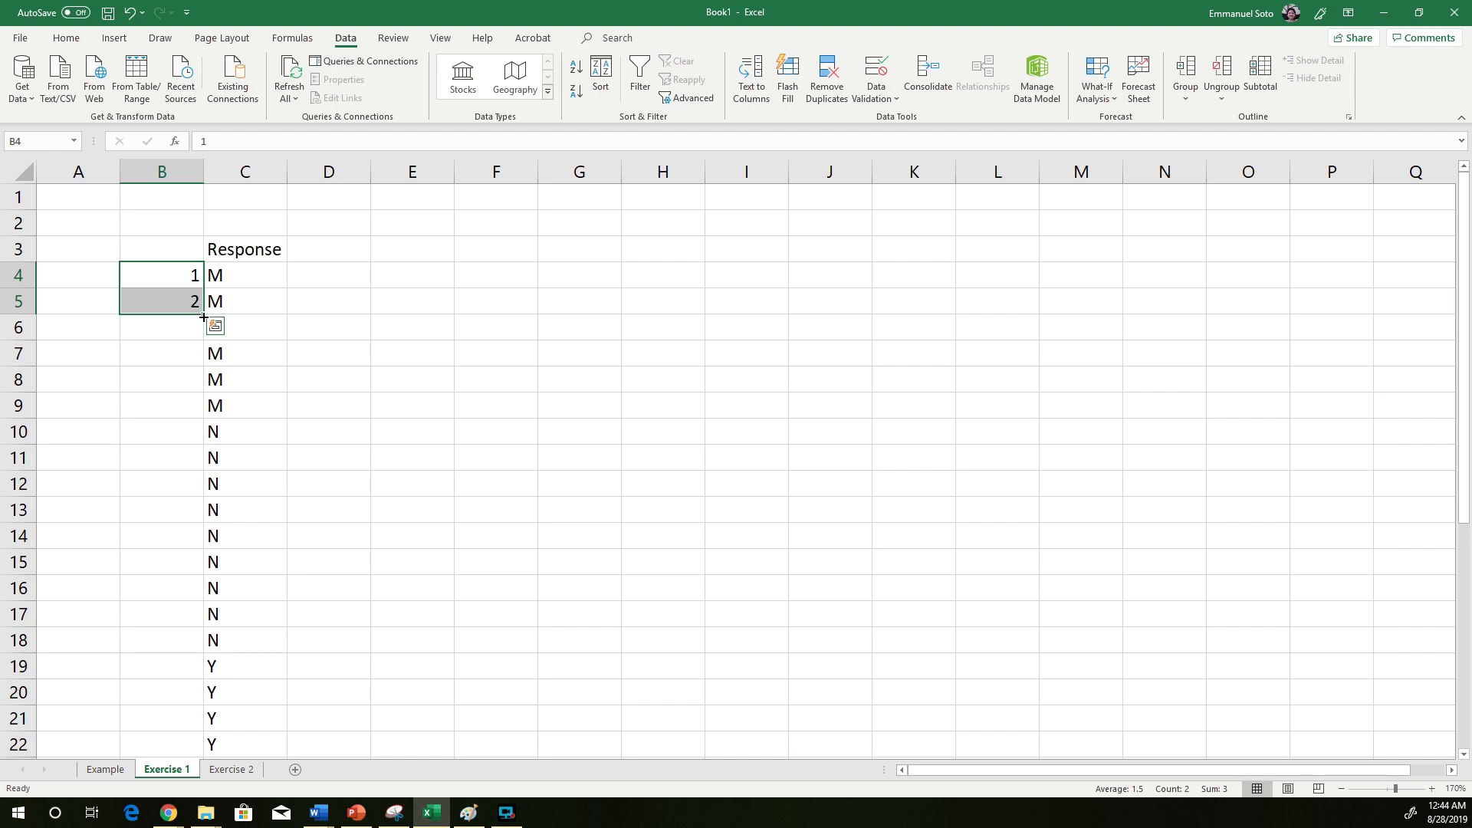
{"action": "mouse_move", "coordinate": [203, 317]}
{"action": "left_mouse_down"}
{"action": "mouse_move", "coordinate": [184, 361]}
{"action": "mouse_move", "coordinate": [182, 759]}
{"action": "mouse_move", "coordinate": [175, 687]}
{"action": "mouse_move", "coordinate": [177, 702]}
{"action": "mouse_move", "coordinate": [138, 693]}
{"action": "mouse_move", "coordinate": [174, 674]}
{"action": "mouse_move", "coordinate": [155, 510]}
{"action": "mouse_move", "coordinate": [174, 694]}
{"action": "left_mouse_up"}
{"action": "left_click", "coordinate": [274, 667]}
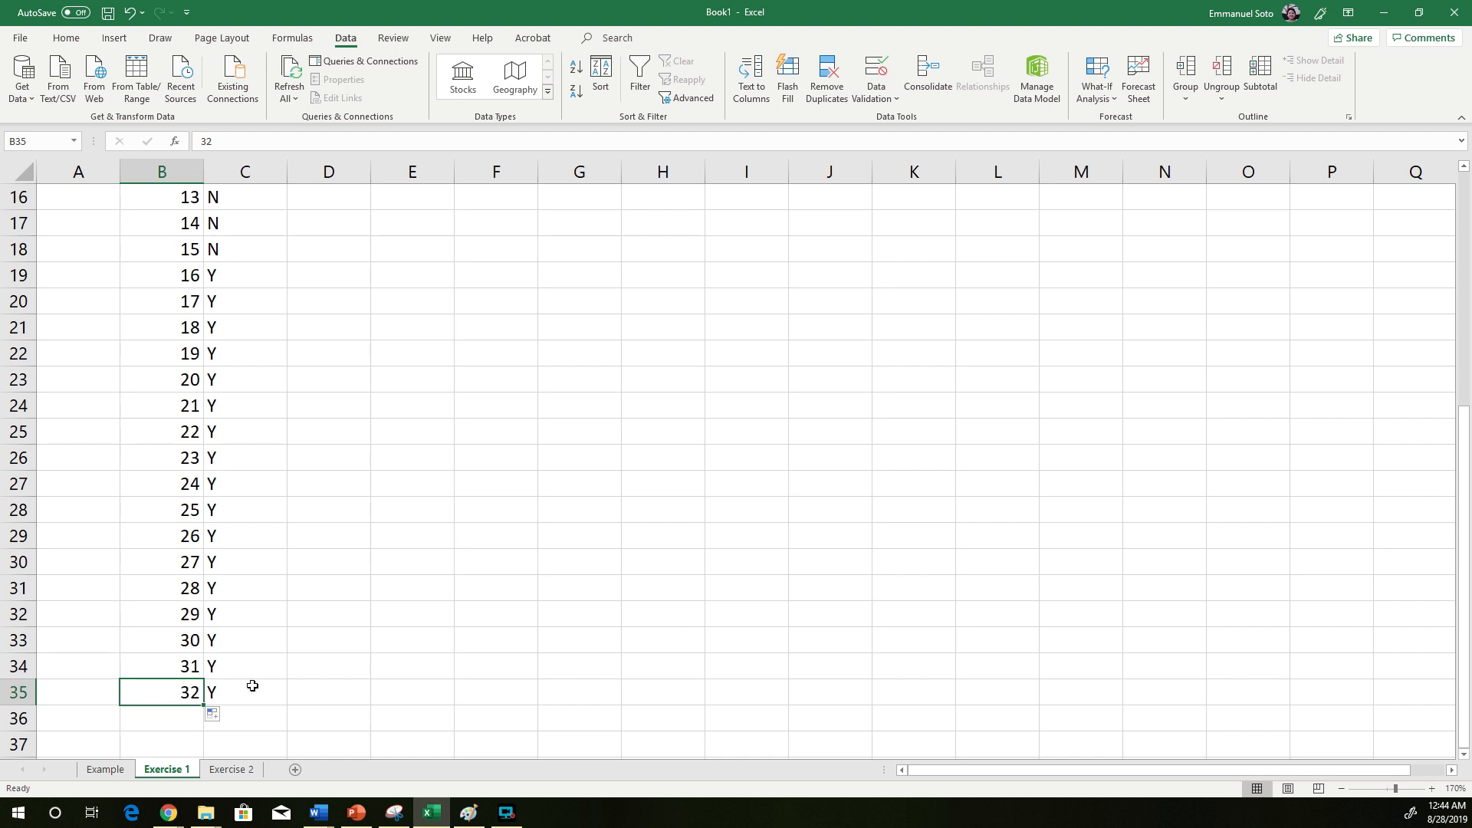
{"action": "scroll", "coordinate": [335, 654], "scroll_direction": "up", "scroll_amount": 5}
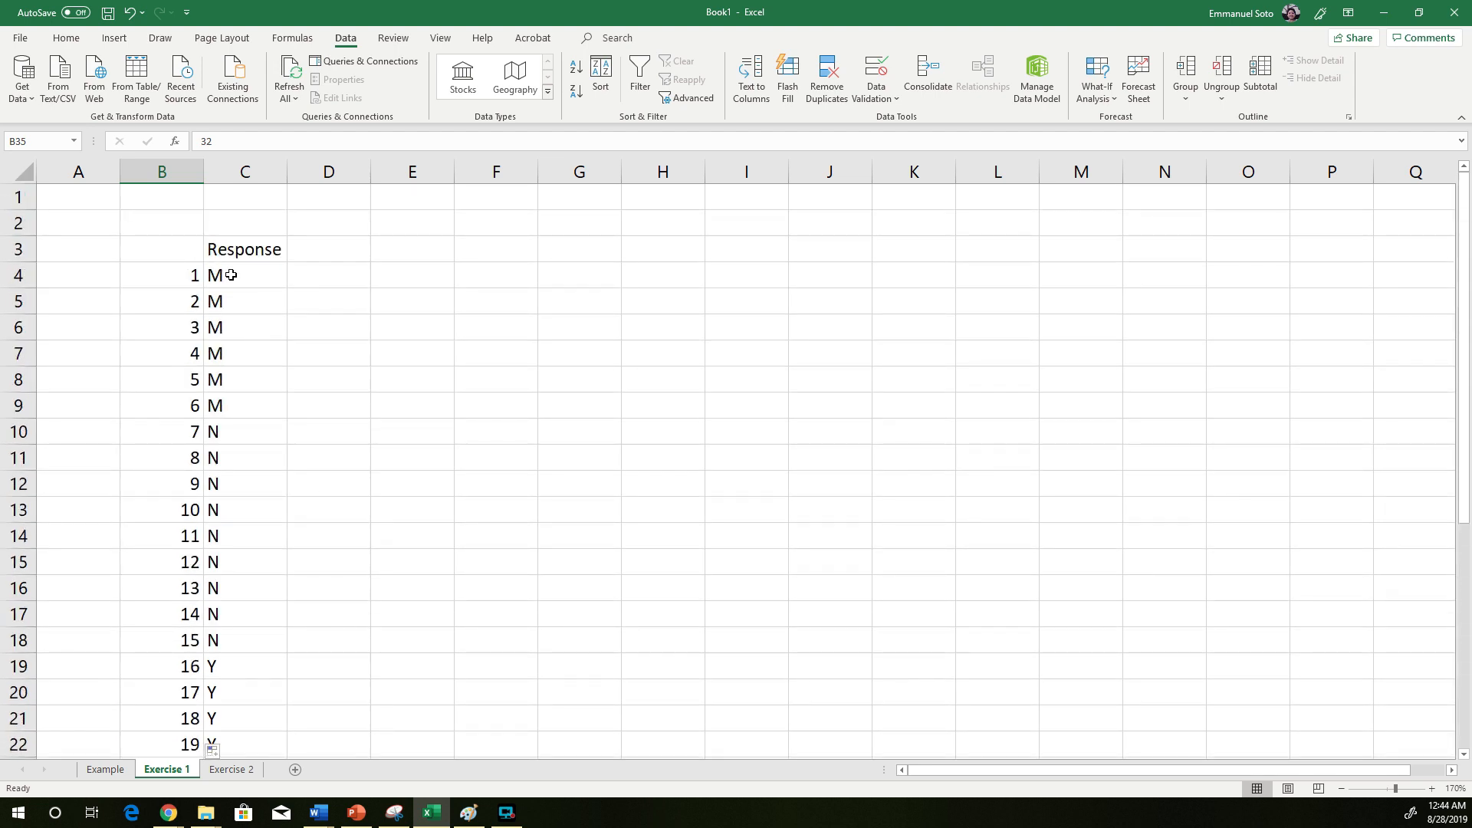
- Select all responses in C4:C35 and check their count in the status bar
{"action": "left_click_drag", "start_coordinate": [248, 274], "coordinate": [240, 723]}
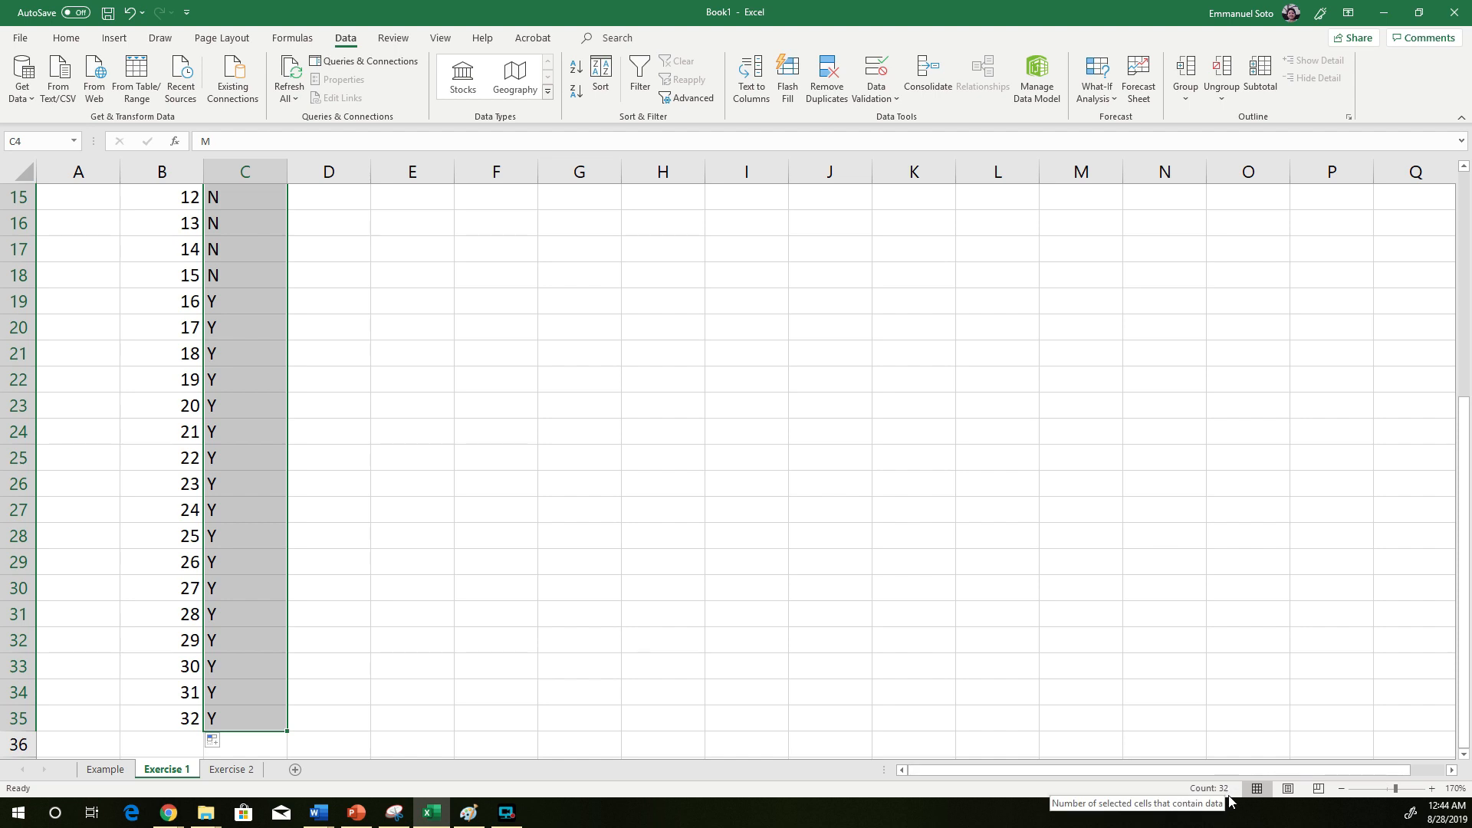
{"action": "scroll", "coordinate": [345, 328], "scroll_direction": "up", "scroll_amount": 5}
{"action": "left_click", "coordinate": [327, 270]}
{"action": "left_click", "coordinate": [369, 250]}
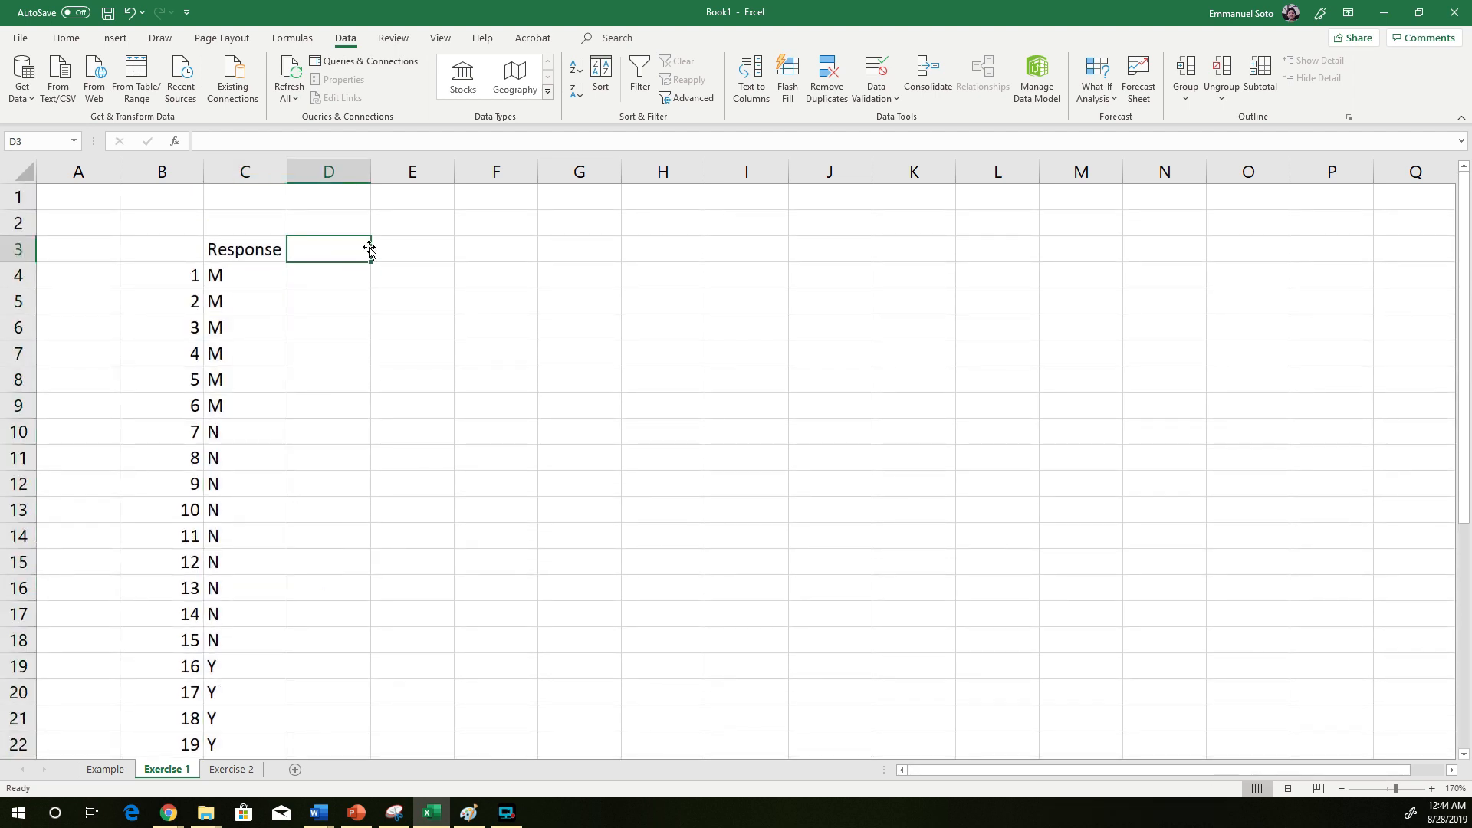
- Enter the heading Frequency in D3 and widen column D slightly to fit it
{"action": "type", "text": "Frequency"}
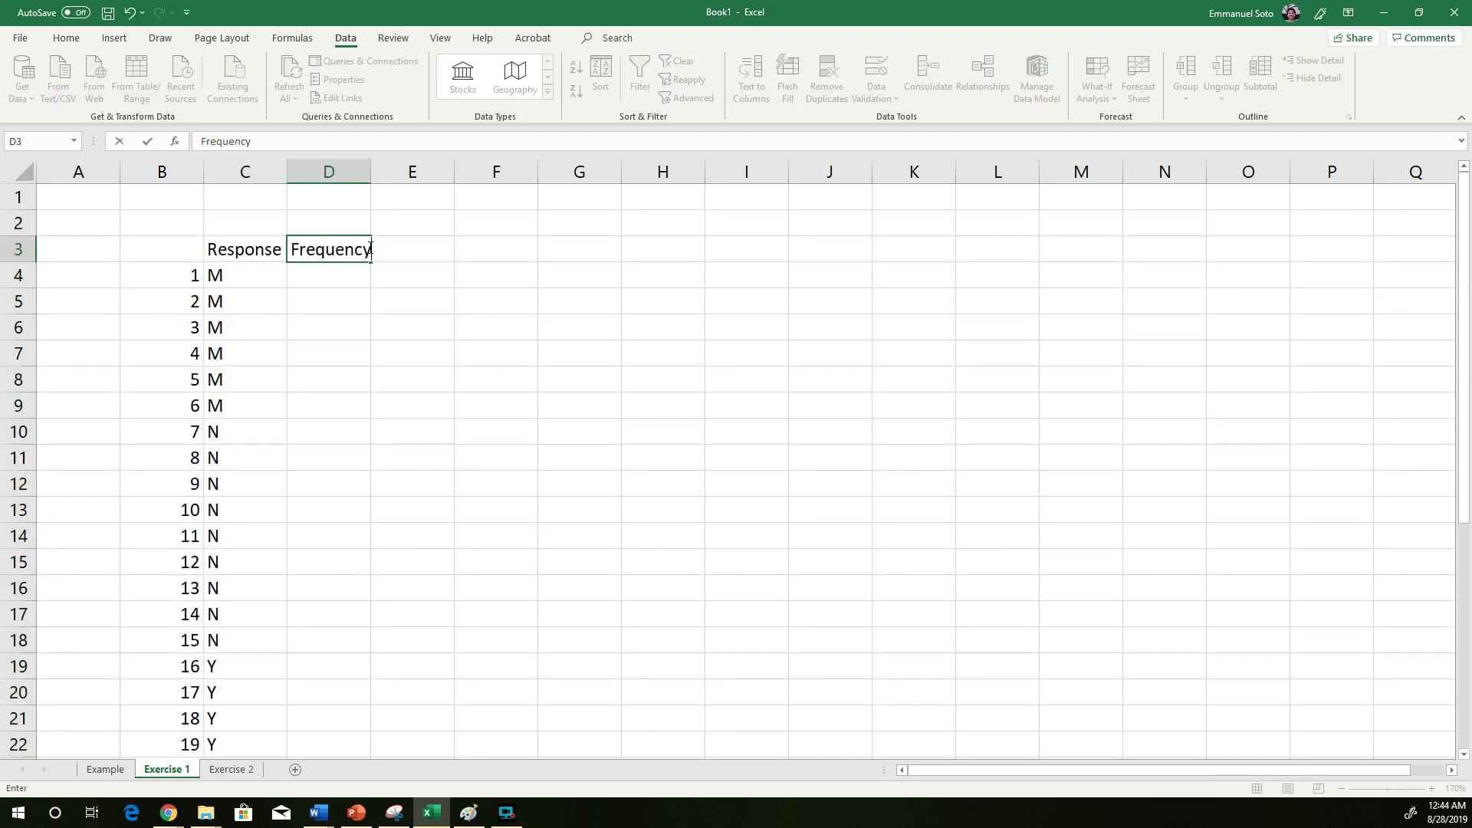
{"action": "key", "text": "Return"}
{"action": "left_click_drag", "start_coordinate": [371, 171], "coordinate": [377, 171]}
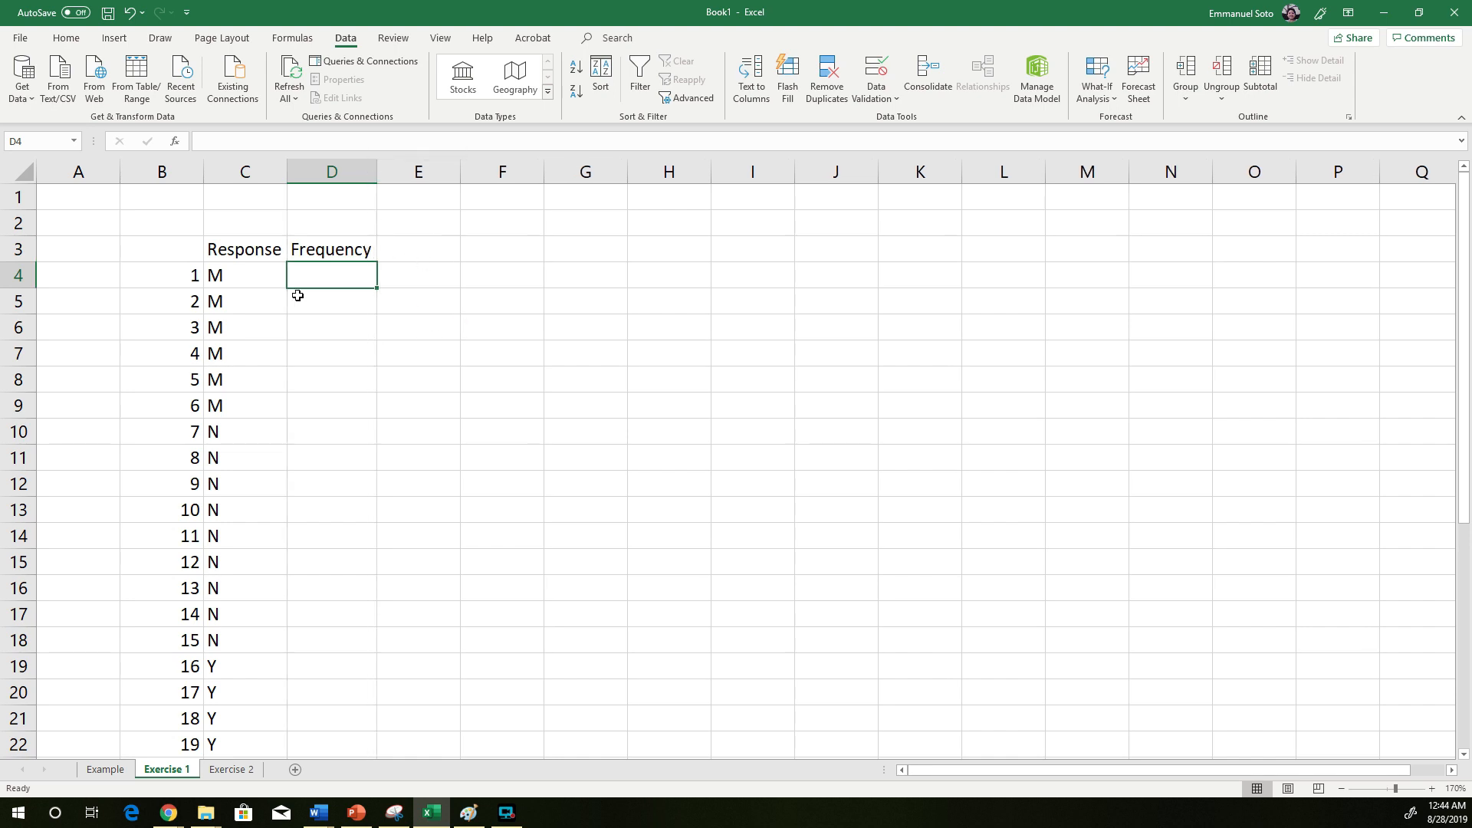
{"action": "left_click", "coordinate": [345, 242]}
{"action": "left_click", "coordinate": [343, 270]}
- Change the heading in C3 to Sorted Response and widen column C to fit it
{"action": "left_click", "coordinate": [308, 249]}
{"action": "left_click", "coordinate": [232, 248]}
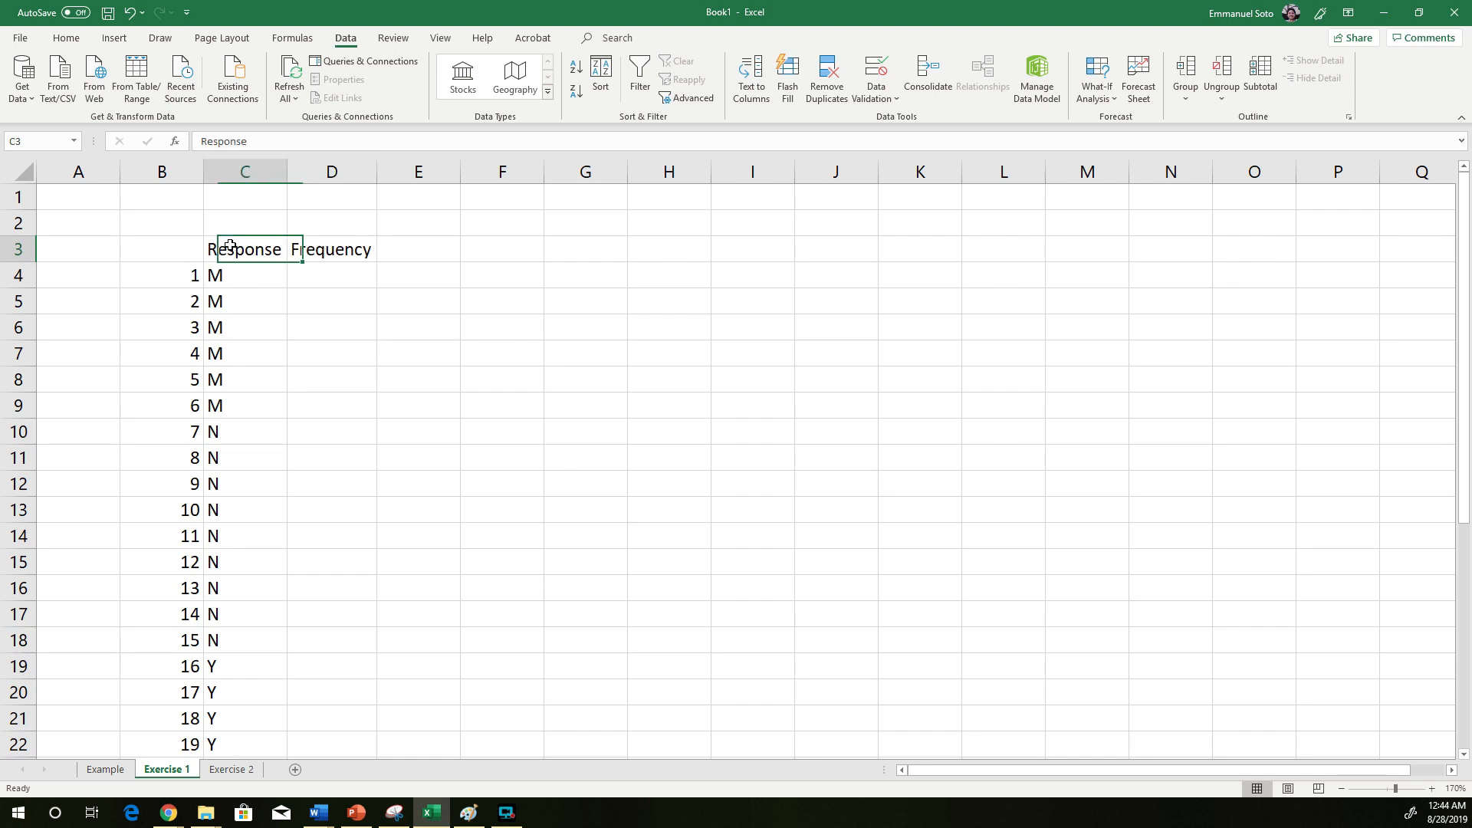
{"action": "left_click", "coordinate": [201, 142]}
{"action": "type", "text": "Sorted"}
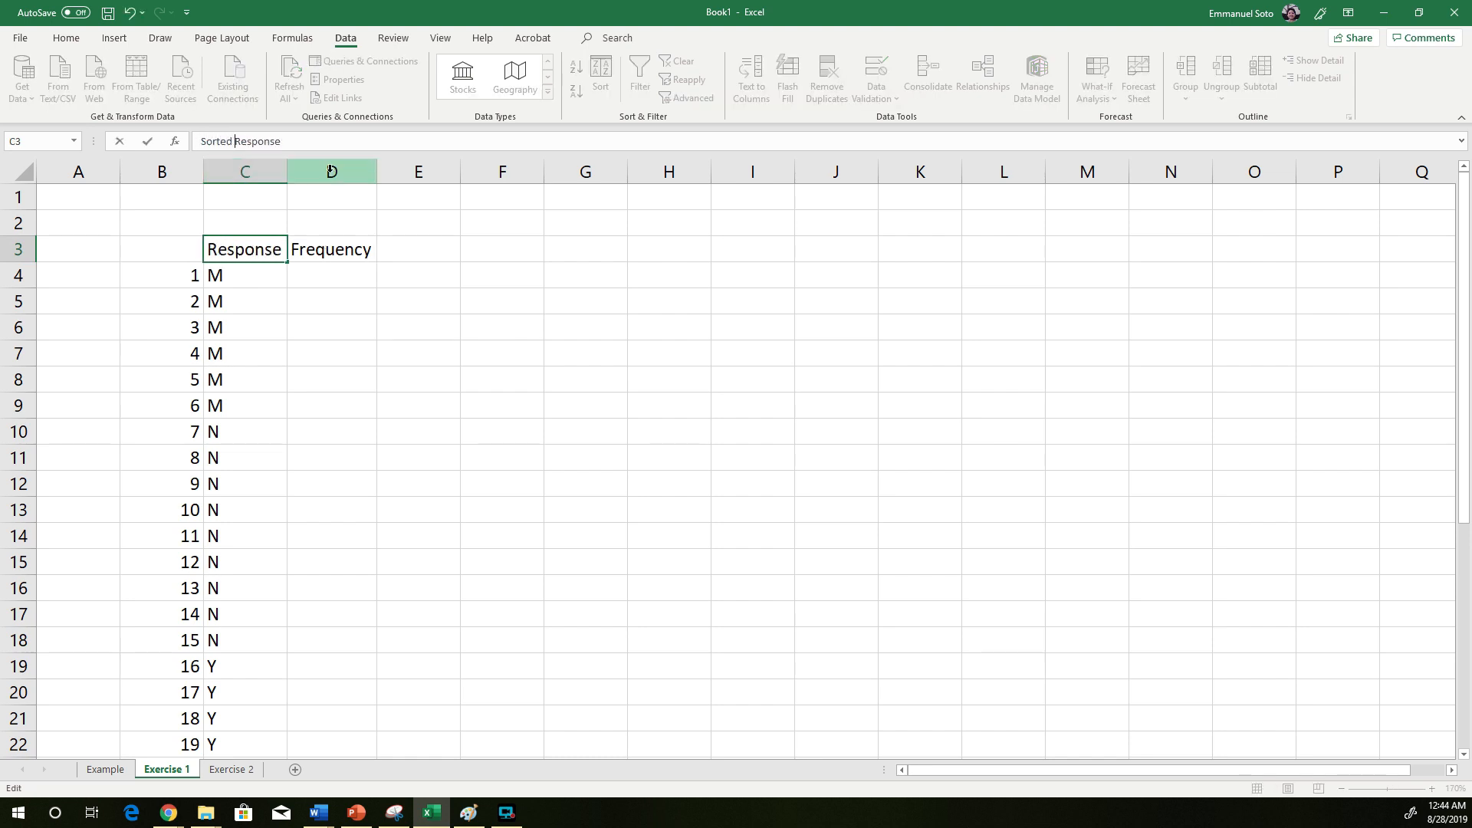
{"action": "left_click", "coordinate": [349, 201]}
{"action": "left_click_drag", "start_coordinate": [284, 170], "coordinate": [343, 168]}
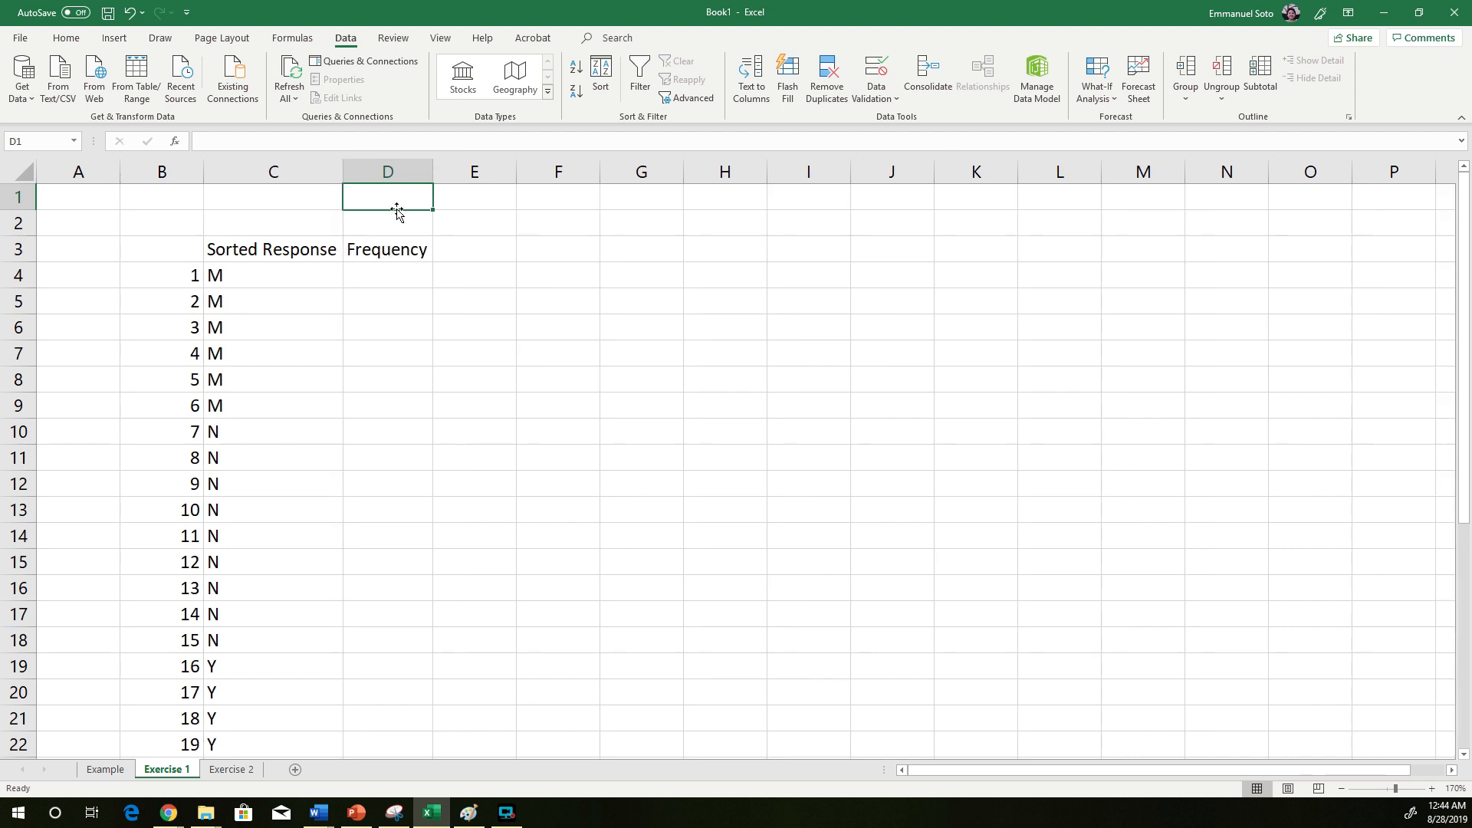
- Move the Frequency heading from D3 to F3 and widen column F to fit it
{"action": "left_click", "coordinate": [398, 247]}
{"action": "left_click_drag", "start_coordinate": [428, 246], "coordinate": [583, 262]}
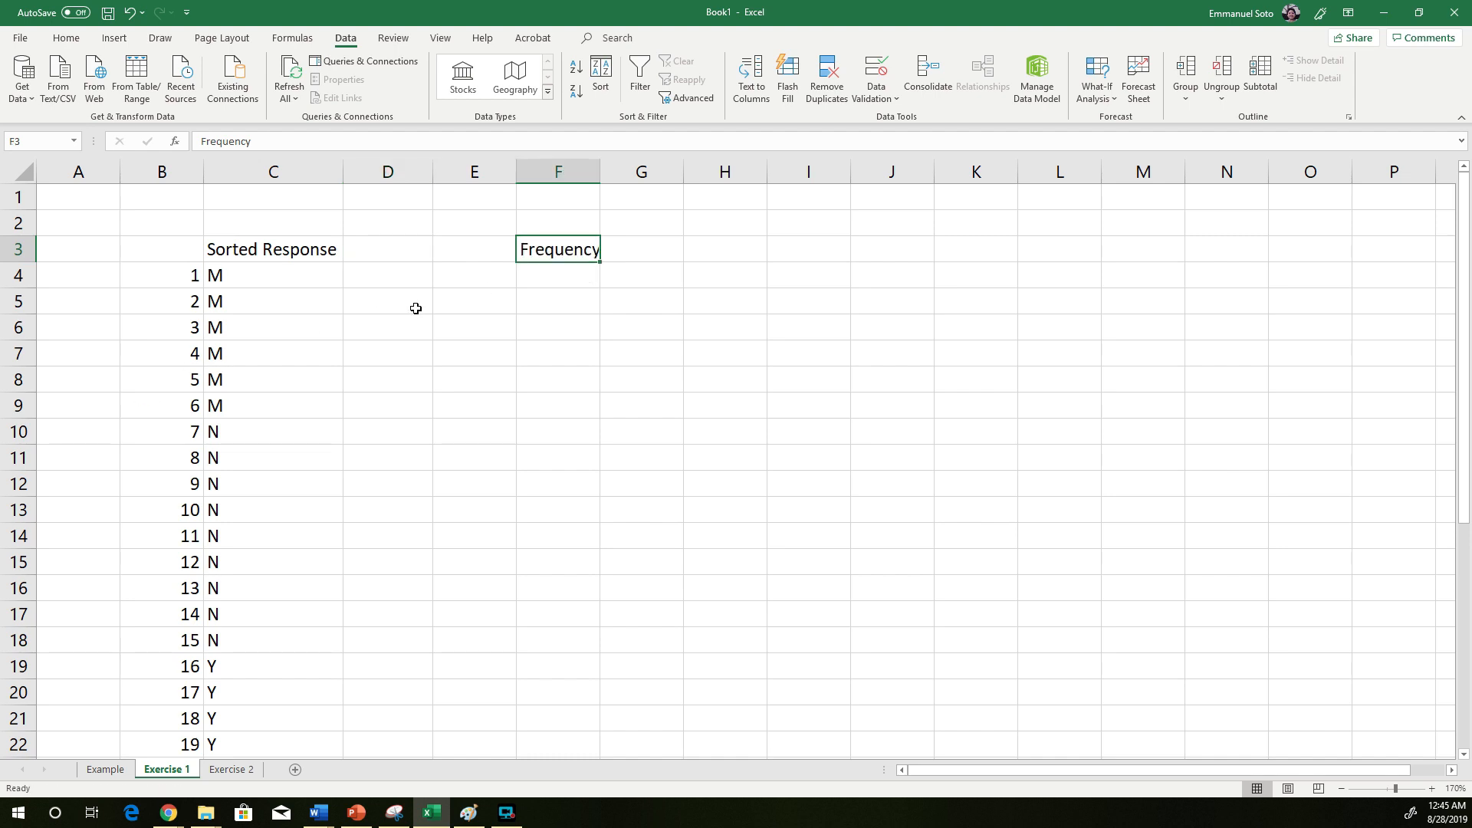
{"action": "left_click_drag", "start_coordinate": [601, 171], "coordinate": [621, 171]}
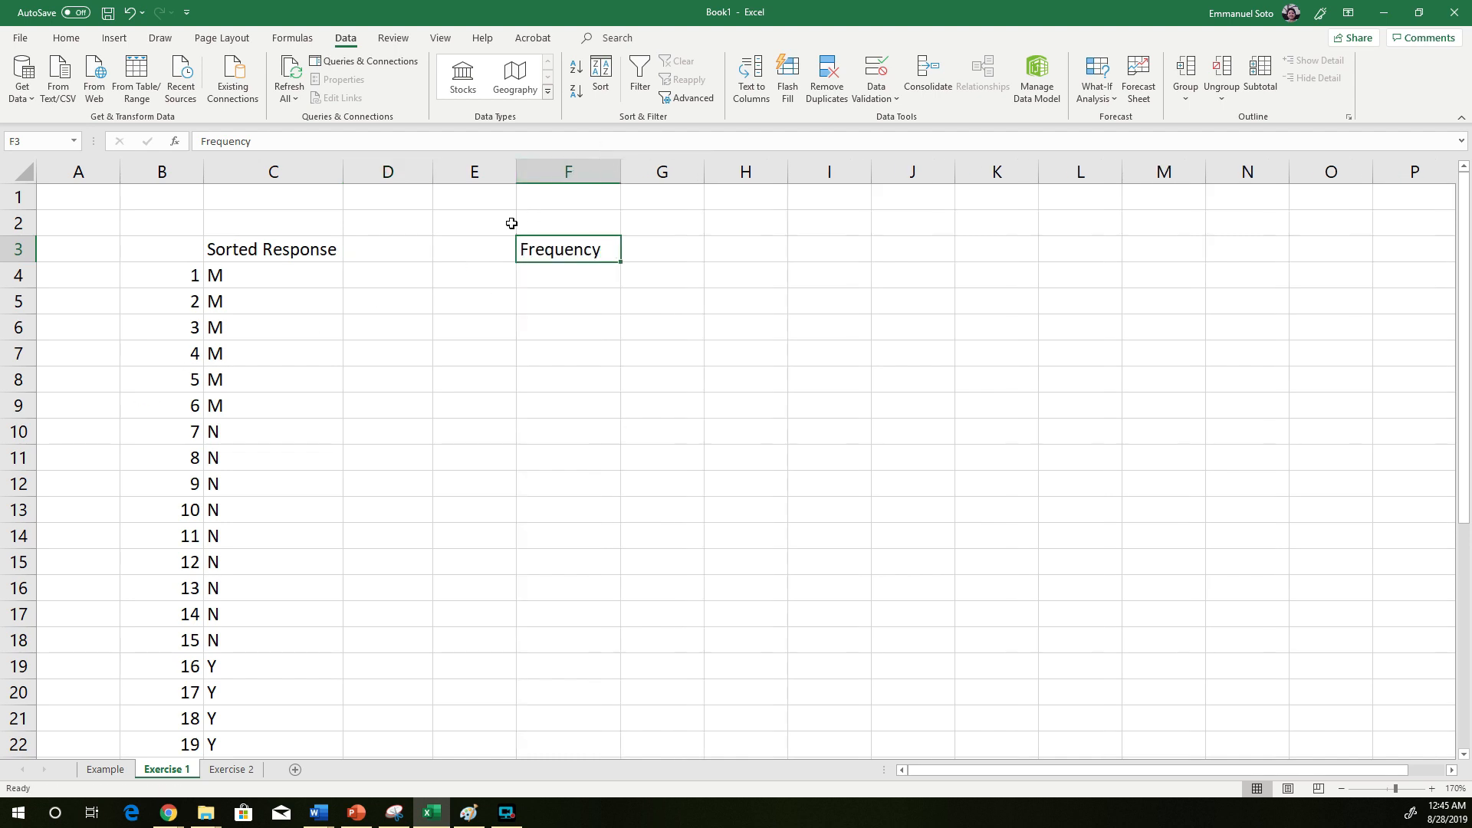
- Enter the heading Response in E3 and list the categories M, N and Y in E4:E6
{"action": "left_click", "coordinate": [491, 244]}
{"action": "type", "text": "Response"}
{"action": "key", "text": "Return"}
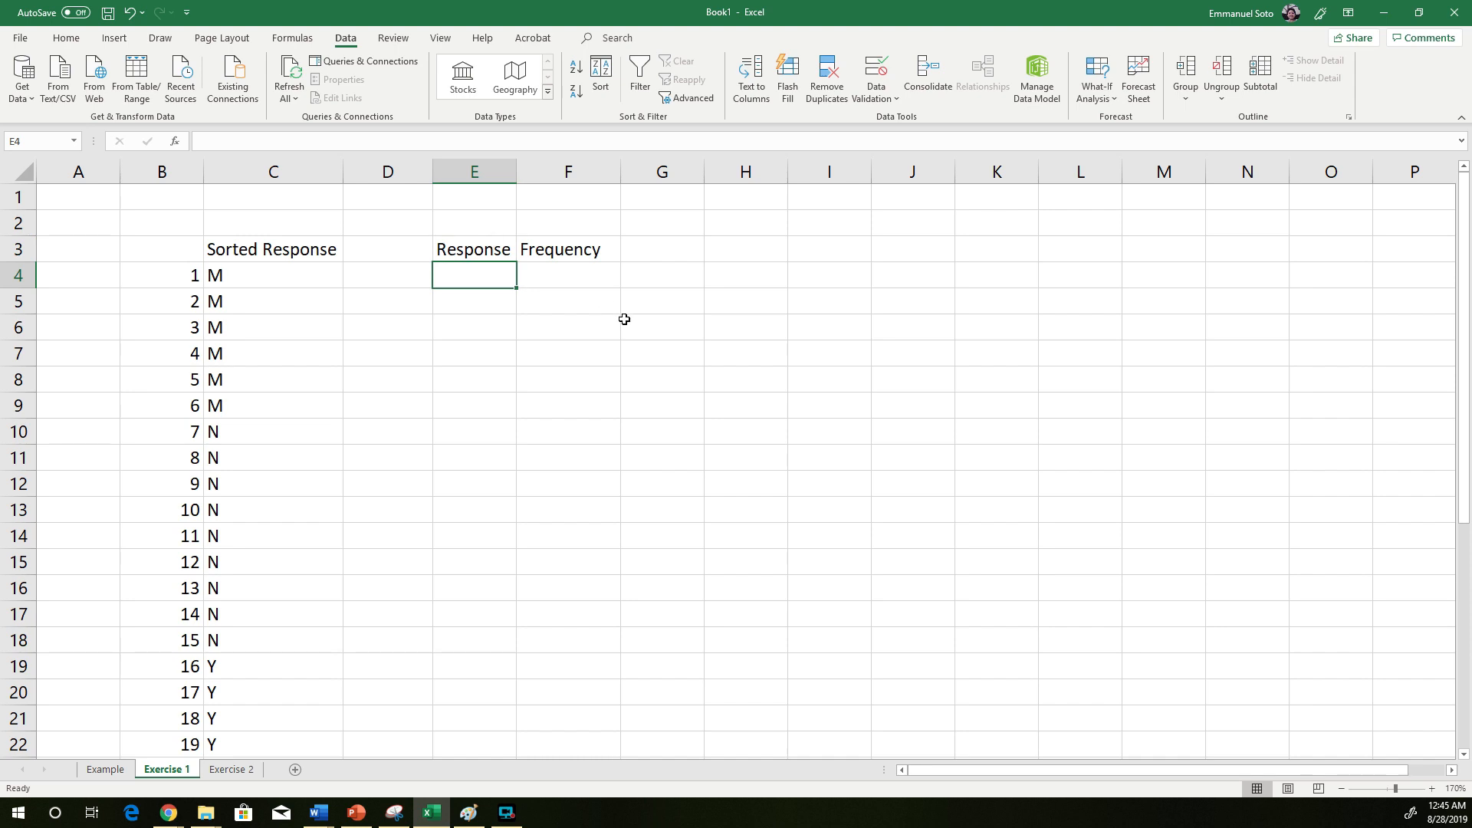
{"action": "type", "text": "M"}
{"action": "key", "text": "Return"}
{"action": "type", "text": "N"}
{"action": "key", "text": "Return"}
{"action": "type", "text": "Y"}
{"action": "key", "text": "Return"}
{"action": "left_click_drag", "start_coordinate": [473, 275], "coordinate": [474, 329]}
- Count the M responses by selecting C4:C9 and enter 6 as their frequency in F4
{"action": "left_click", "coordinate": [559, 273]}
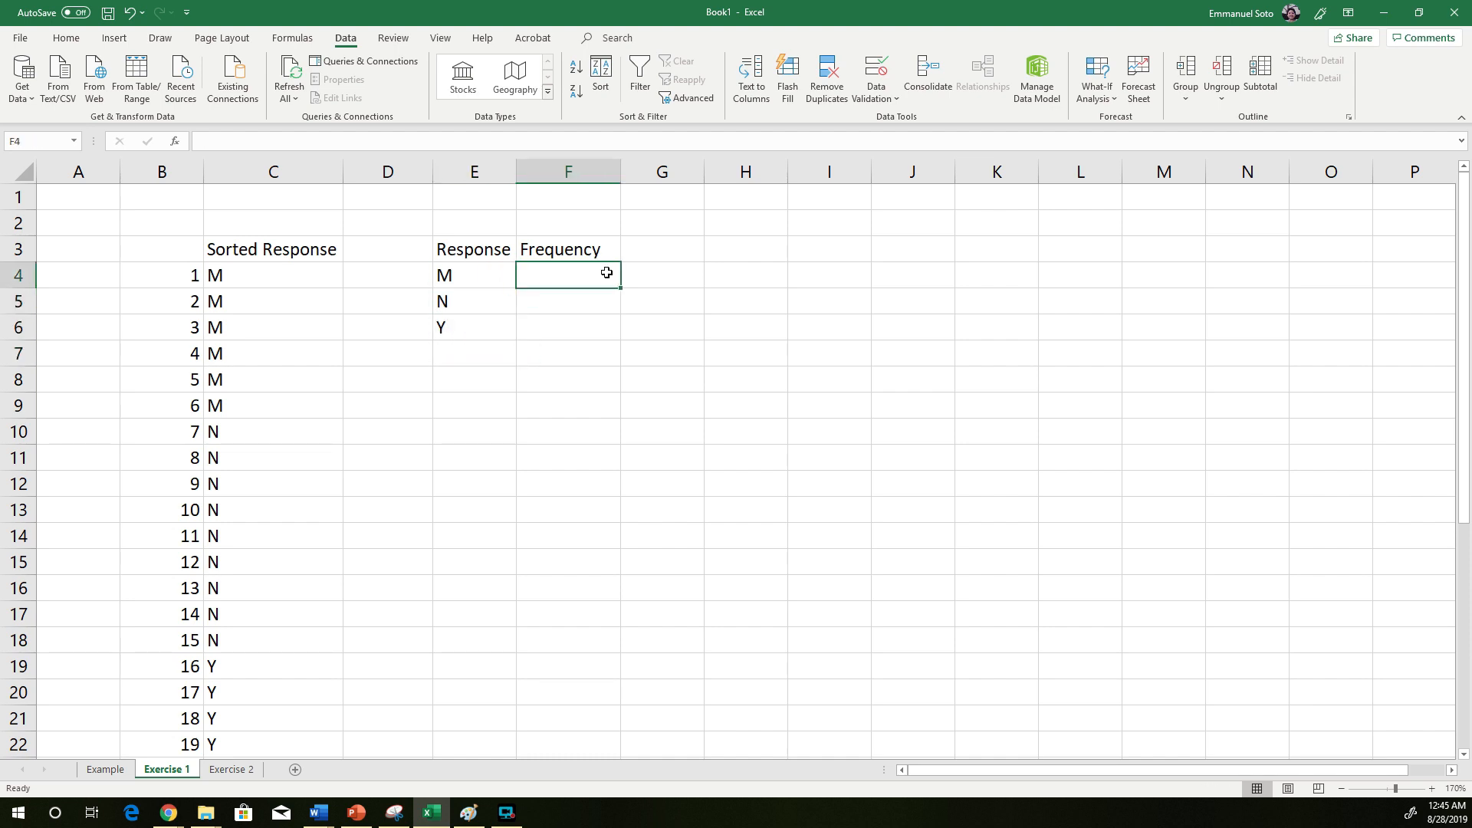
{"action": "left_click_drag", "start_coordinate": [292, 283], "coordinate": [269, 385]}
{"action": "left_click", "coordinate": [451, 330]}
{"action": "left_click_drag", "start_coordinate": [269, 272], "coordinate": [269, 412]}
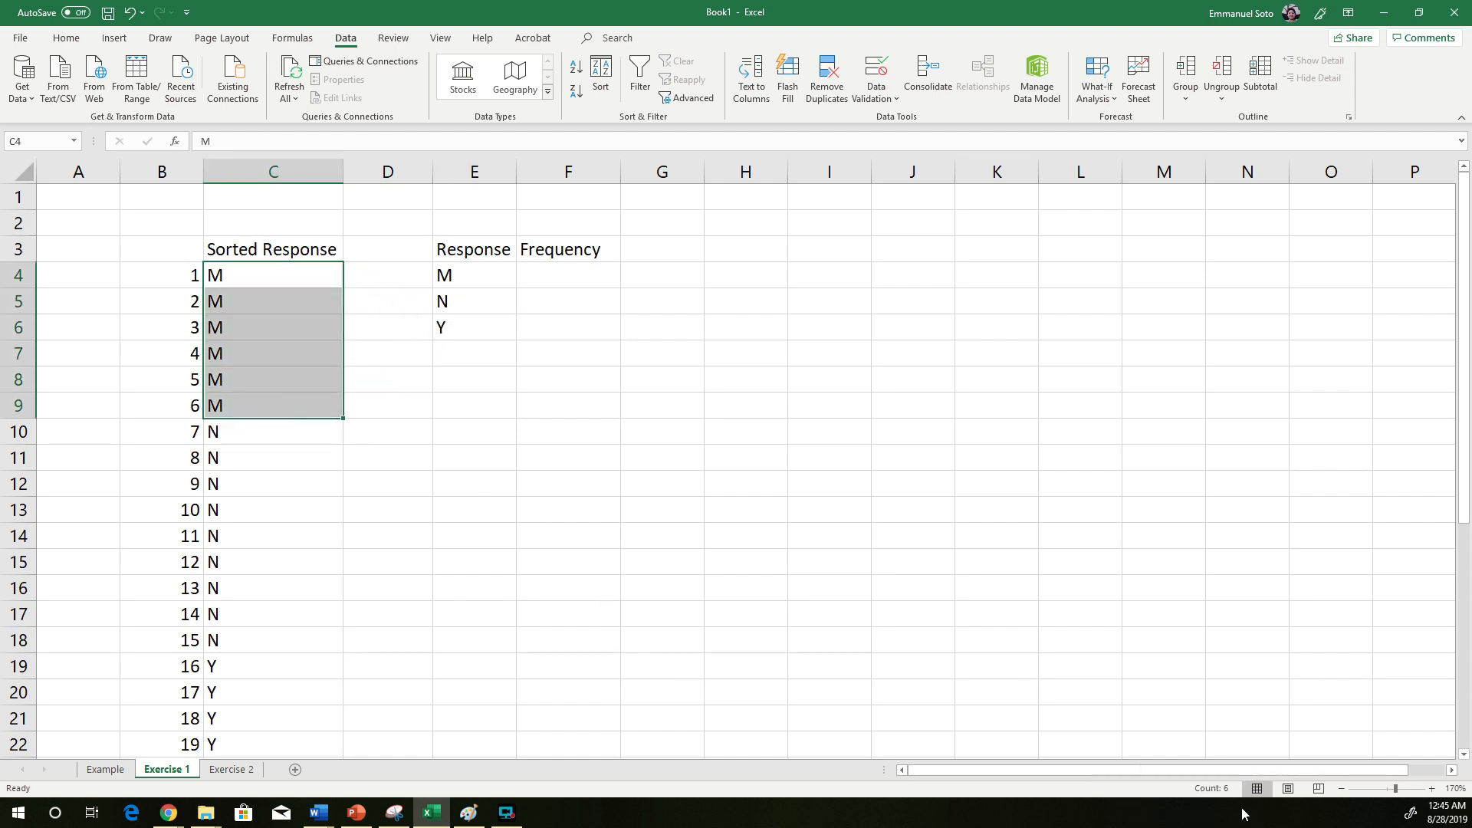
{"action": "left_click", "coordinate": [579, 290]}
{"action": "type", "text": "5"}
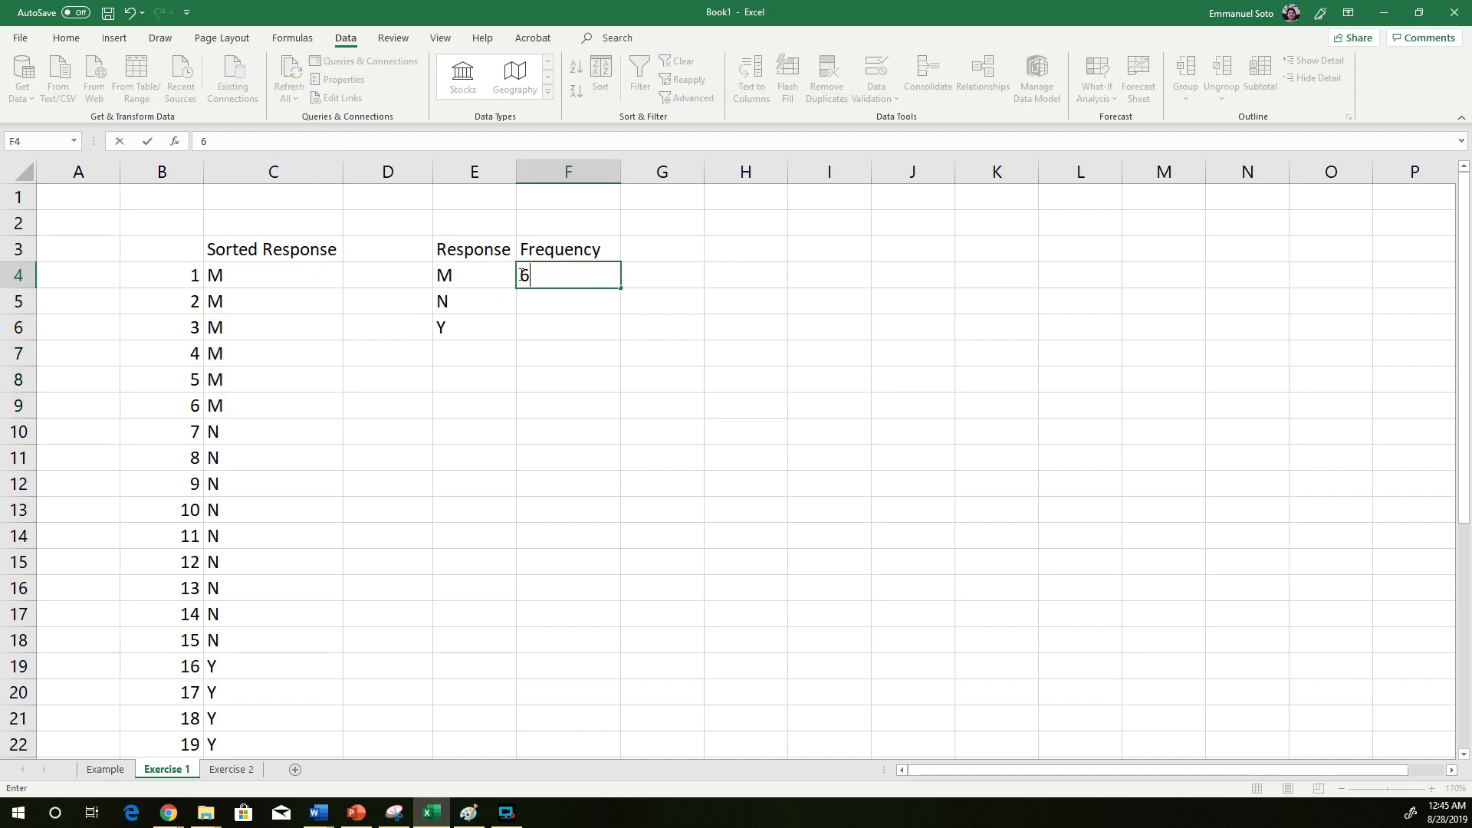
{"action": "left_click", "coordinate": [500, 334]}
- Count the N responses by selecting C10:C18 and enter 9 as their frequency in F5
{"action": "mouse_move", "coordinate": [230, 431]}
{"action": "left_mouse_down"}
{"action": "mouse_move", "coordinate": [246, 470]}
{"action": "mouse_move", "coordinate": [247, 635]}
{"action": "left_mouse_up"}
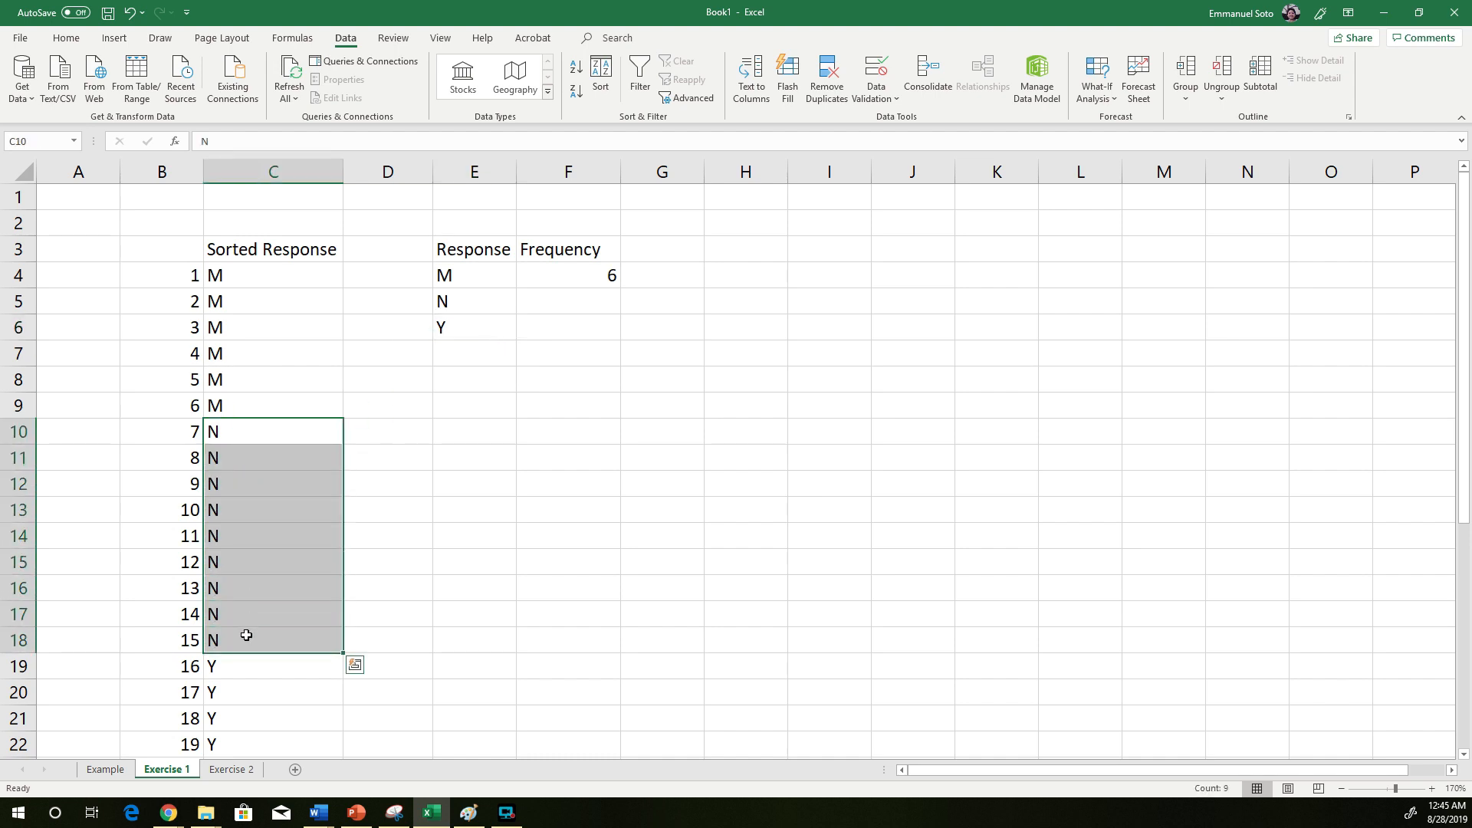
{"action": "left_click", "coordinate": [565, 308]}
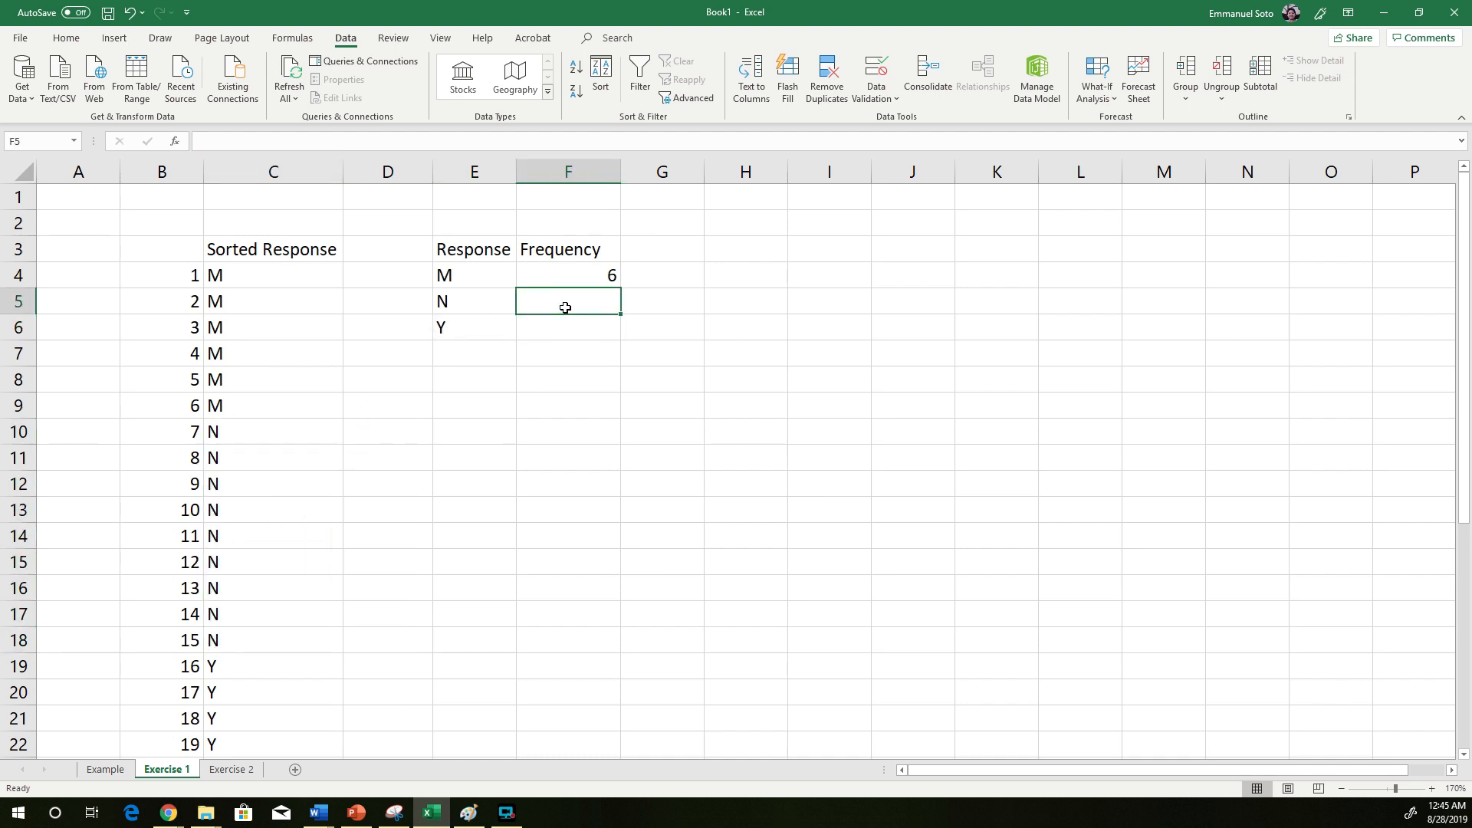
{"action": "type", "text": "9"}
- Select the Y responses in column C and enter 17 as their frequency in F6
{"action": "scroll", "coordinate": [293, 509], "scroll_direction": "down", "scroll_amount": 5}
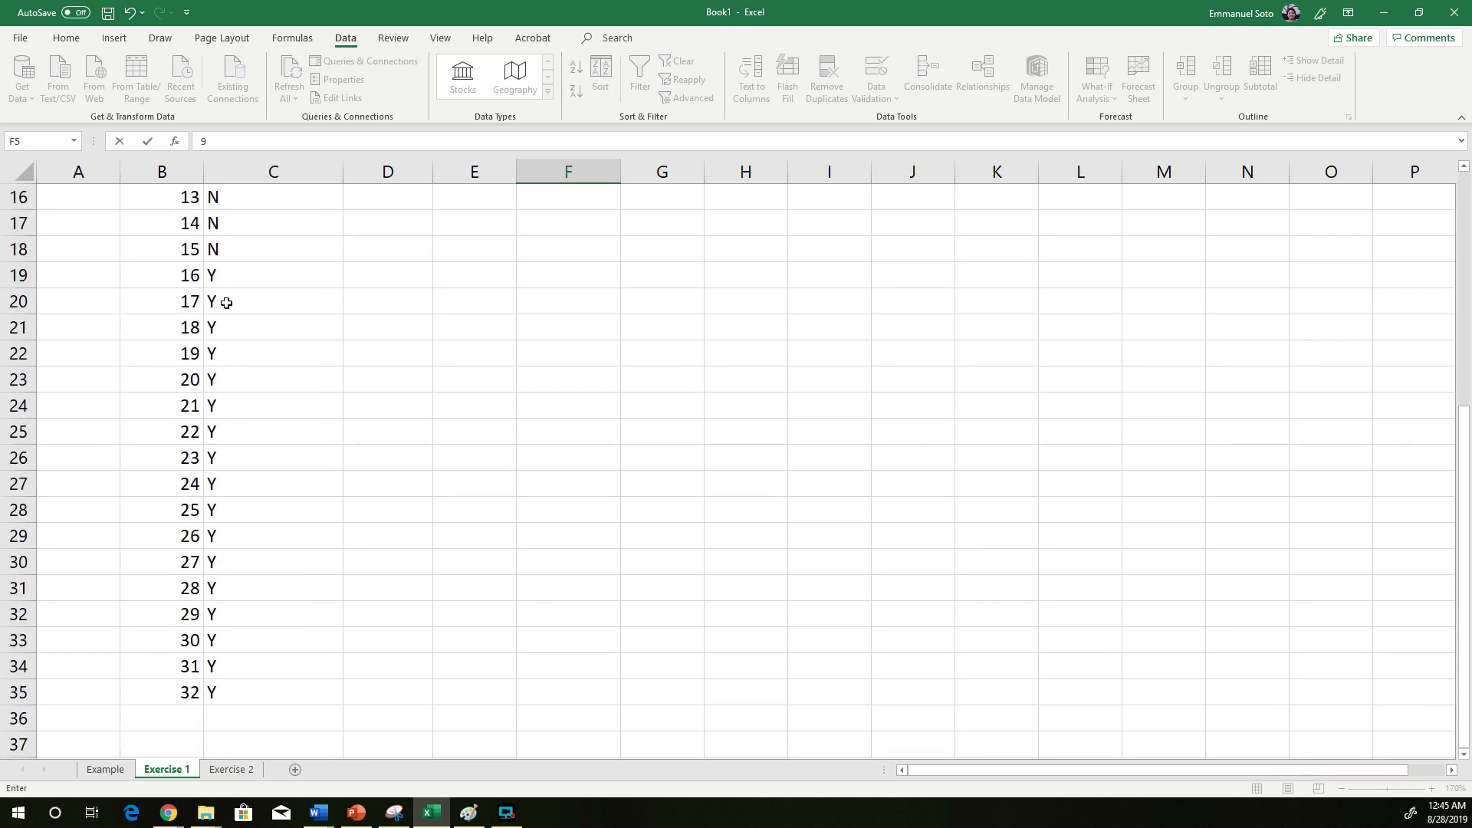
{"action": "left_click_drag", "start_coordinate": [226, 278], "coordinate": [259, 653]}
{"action": "scroll", "coordinate": [562, 342], "scroll_direction": "up", "scroll_amount": 5}
{"action": "left_click", "coordinate": [568, 327]}
{"action": "type", "text": "17"}
{"action": "key", "text": "Return"}
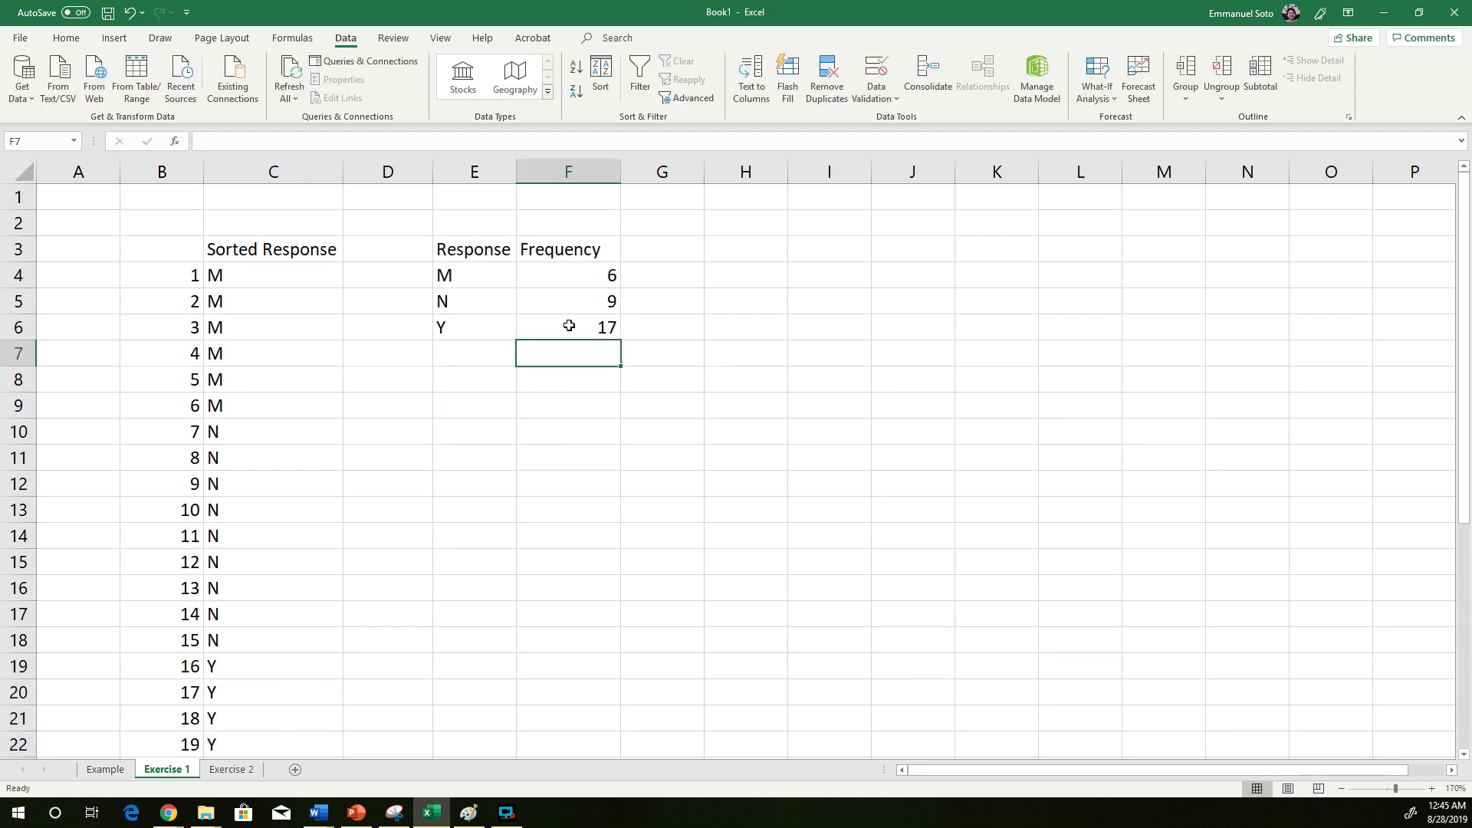
- Label the row below the Y category in E7 as Total
{"action": "left_click", "coordinate": [456, 351]}
{"action": "type", "text": "Total"}
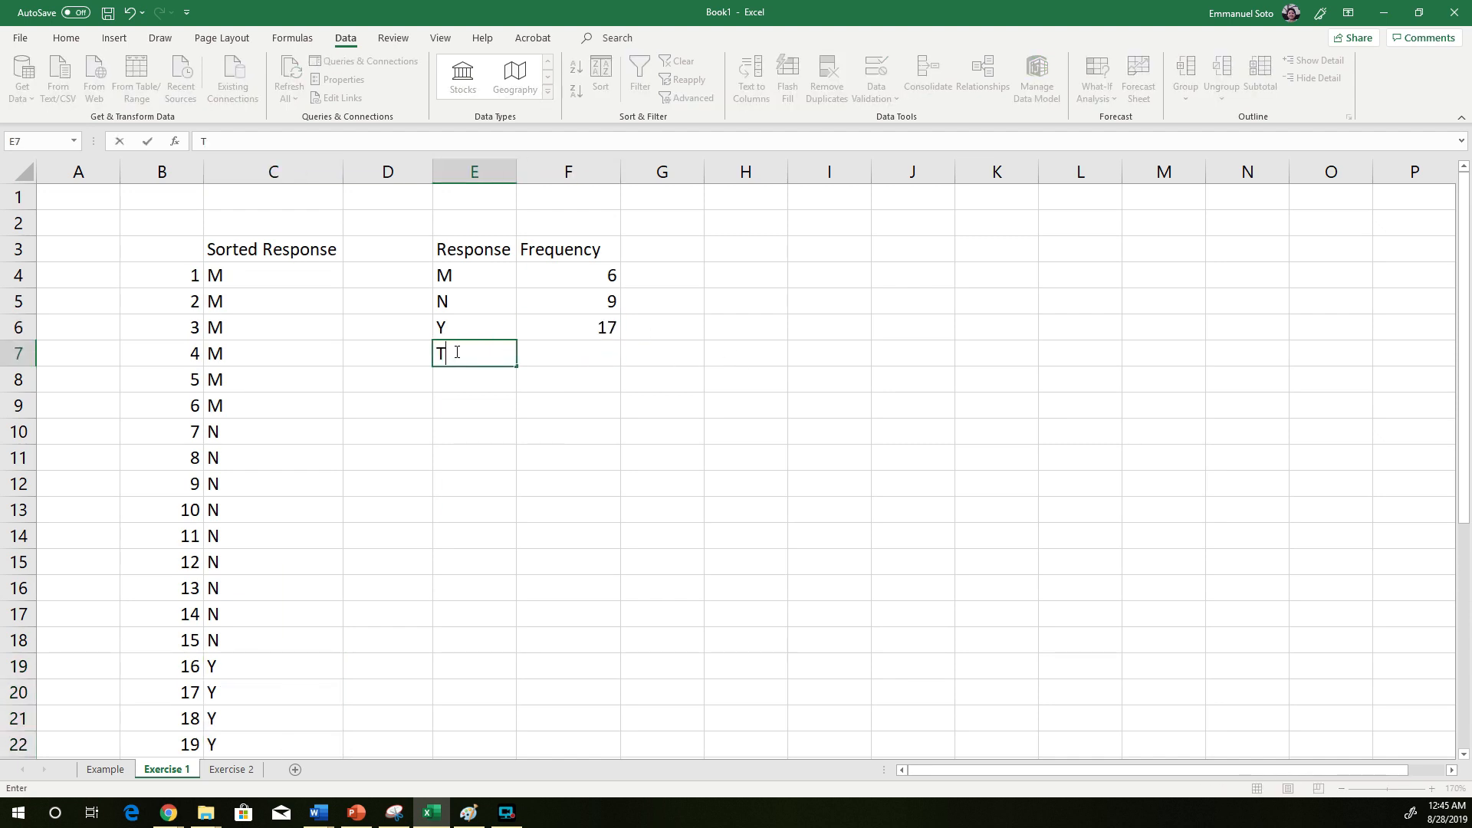
{"action": "key", "text": "Return"}
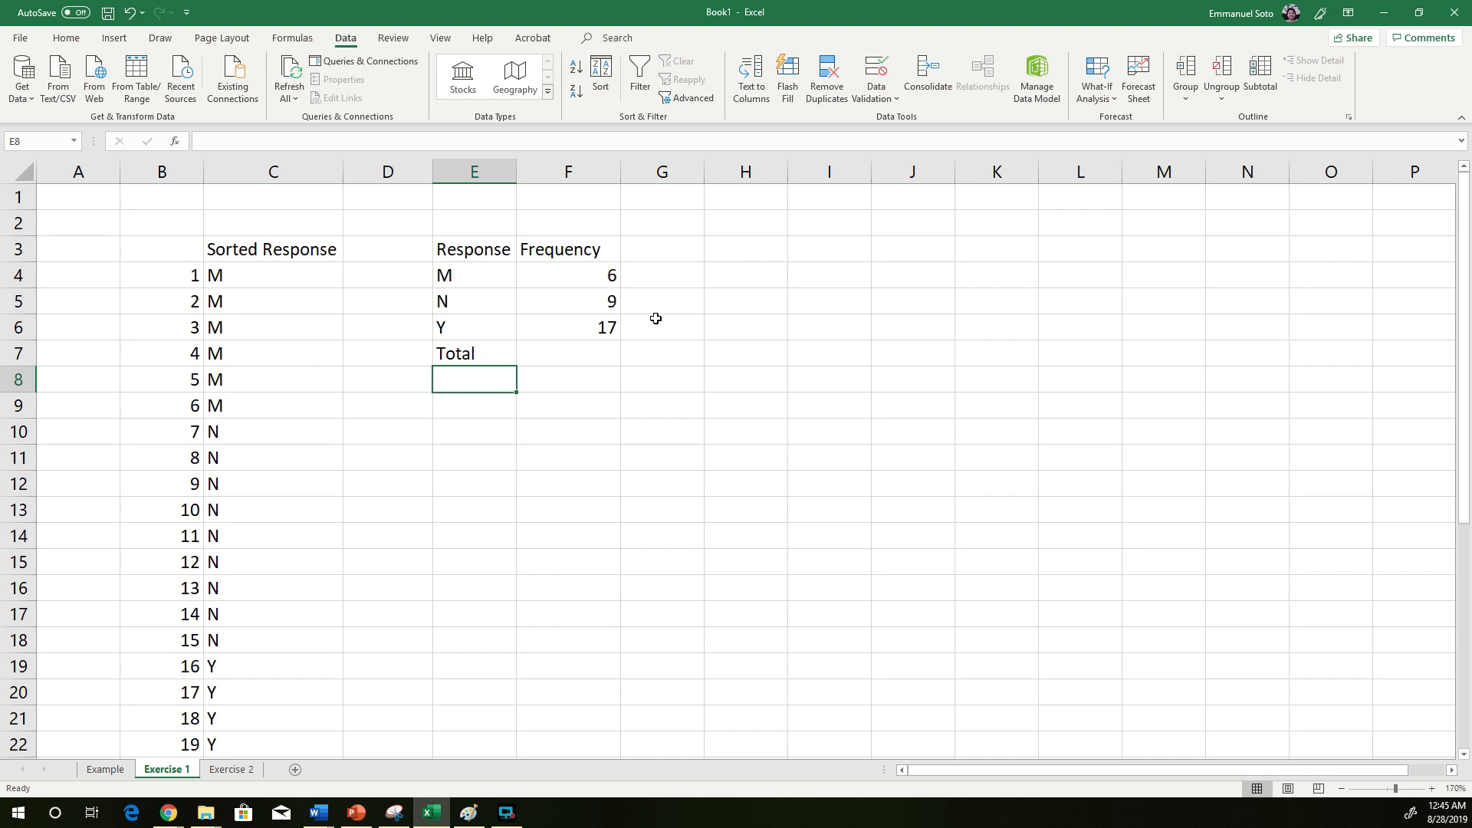
- Total the frequencies in F7 with the formula =sum(F4:F6)
{"action": "left_click", "coordinate": [599, 357]}
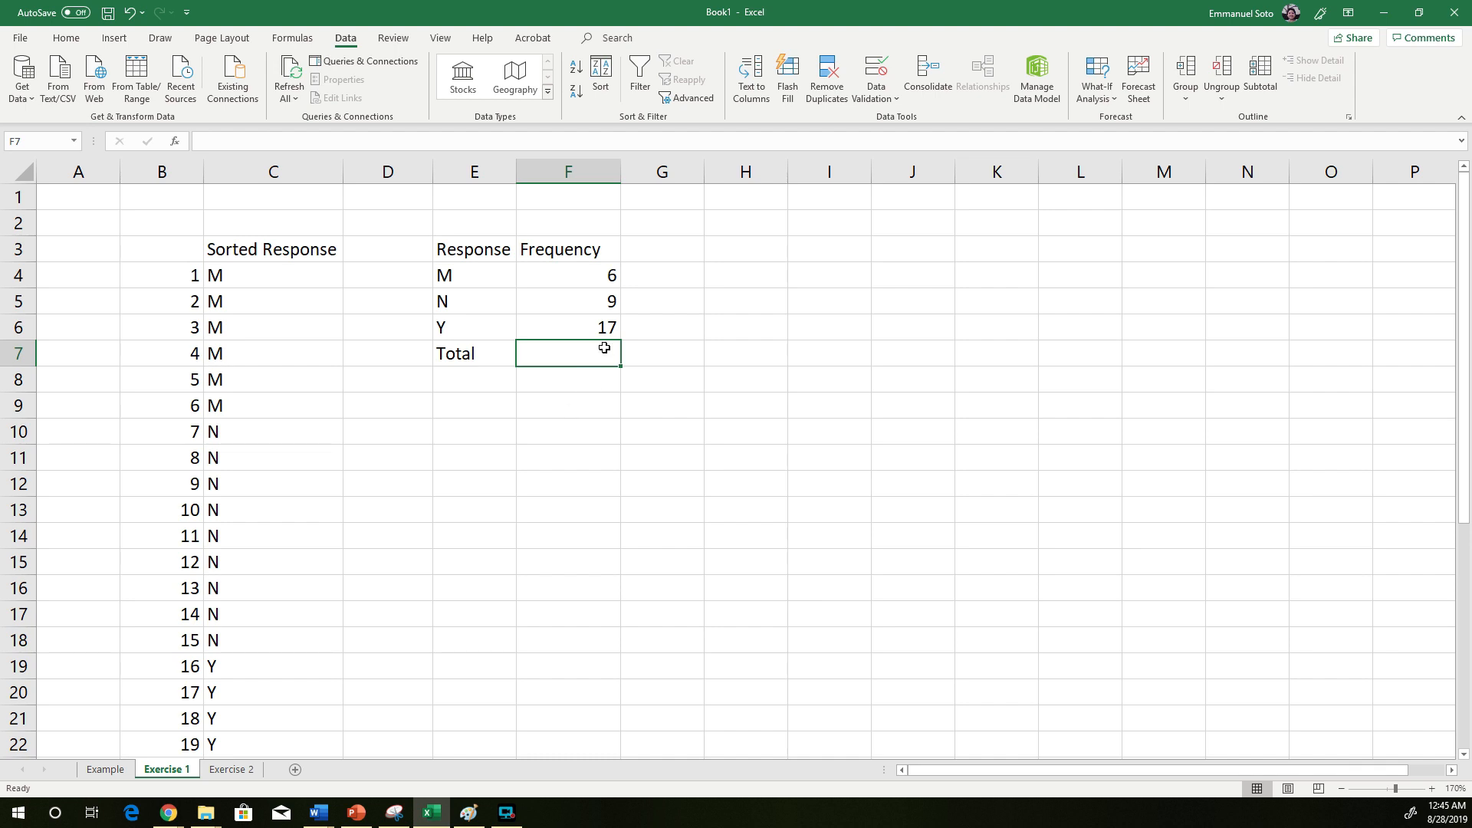
{"action": "type", "text": "="}
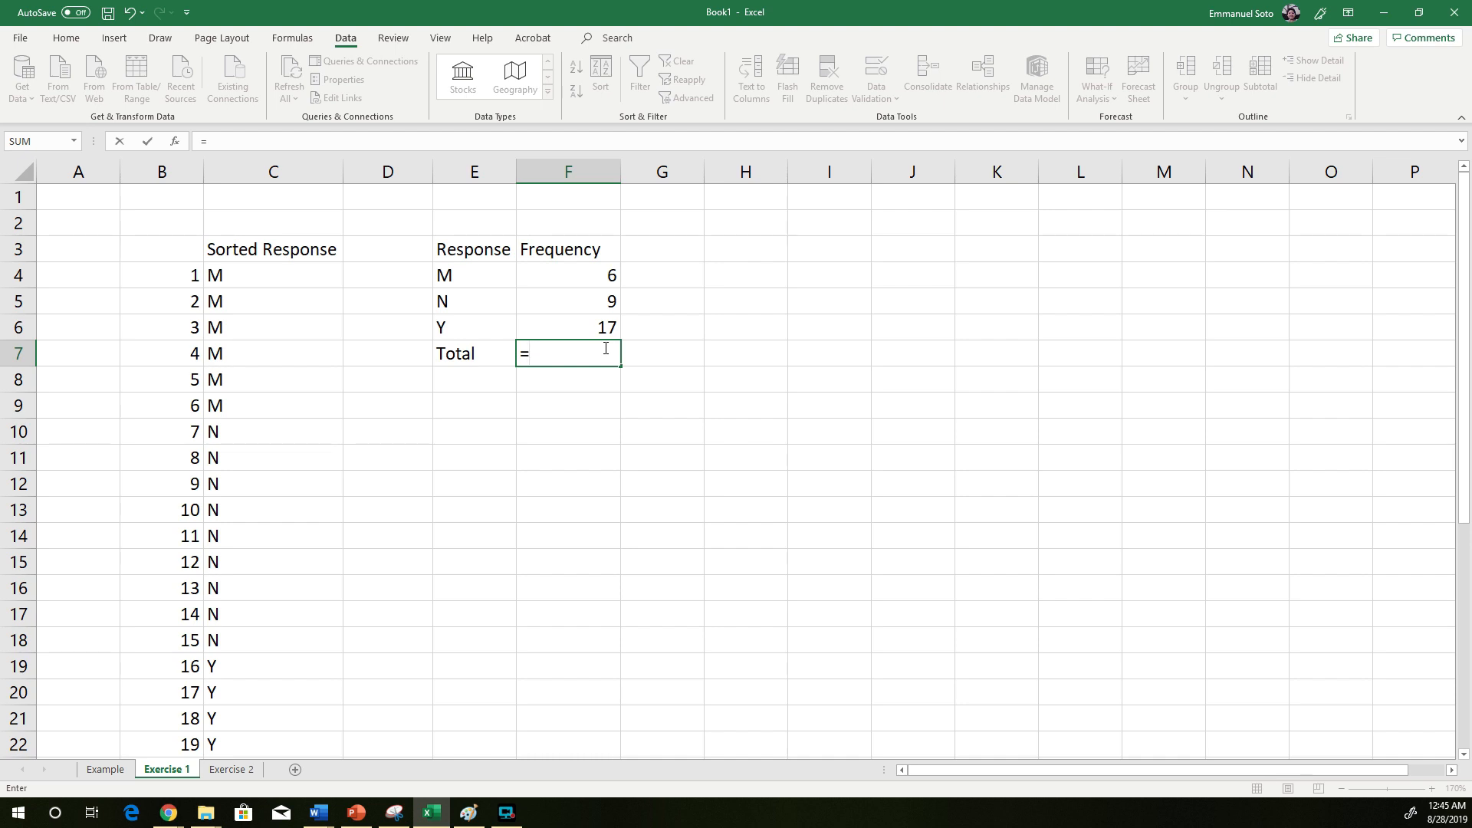
{"action": "type", "text": "sum"}
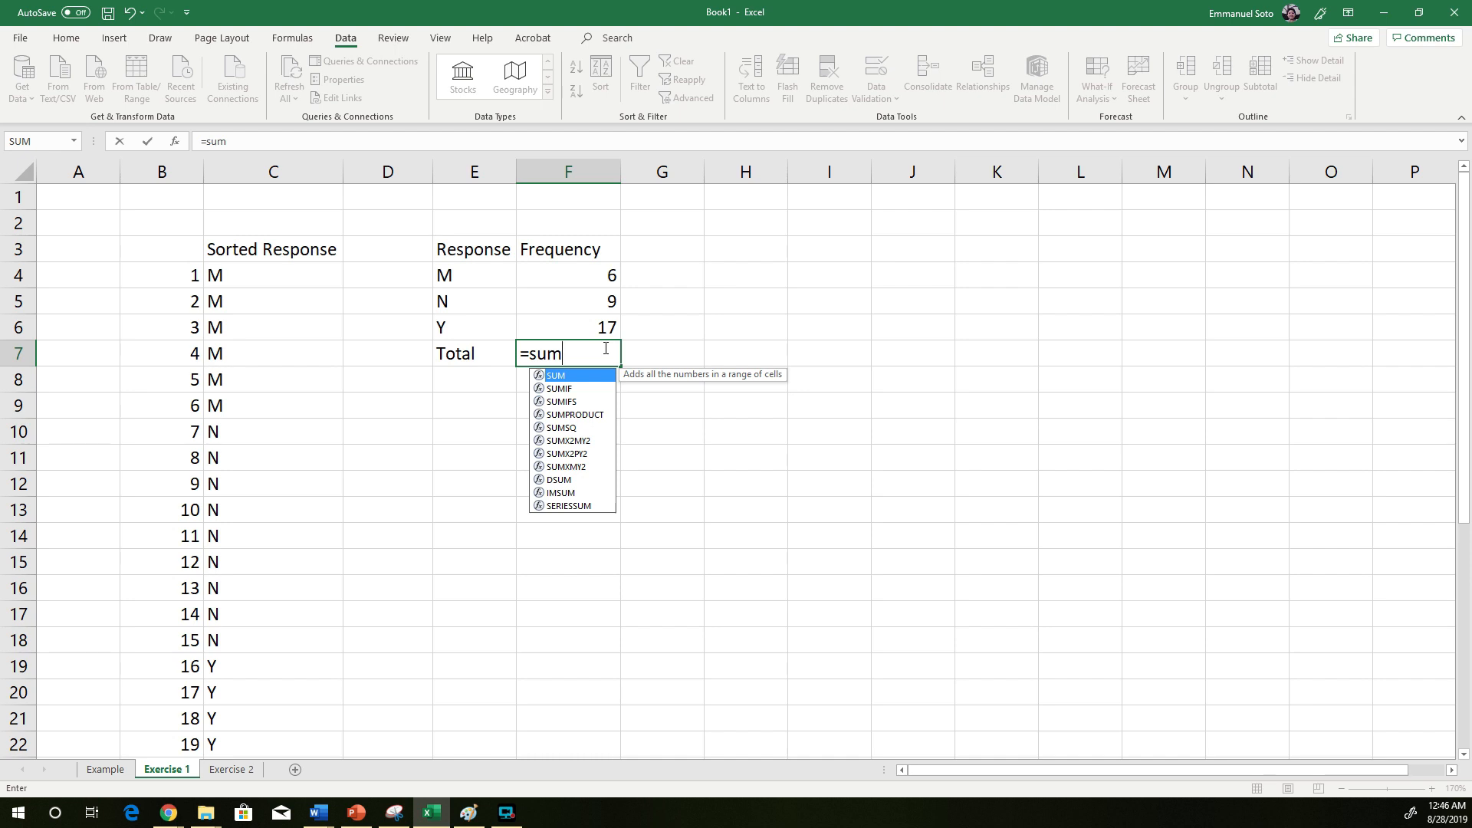
{"action": "type", "text": "("}
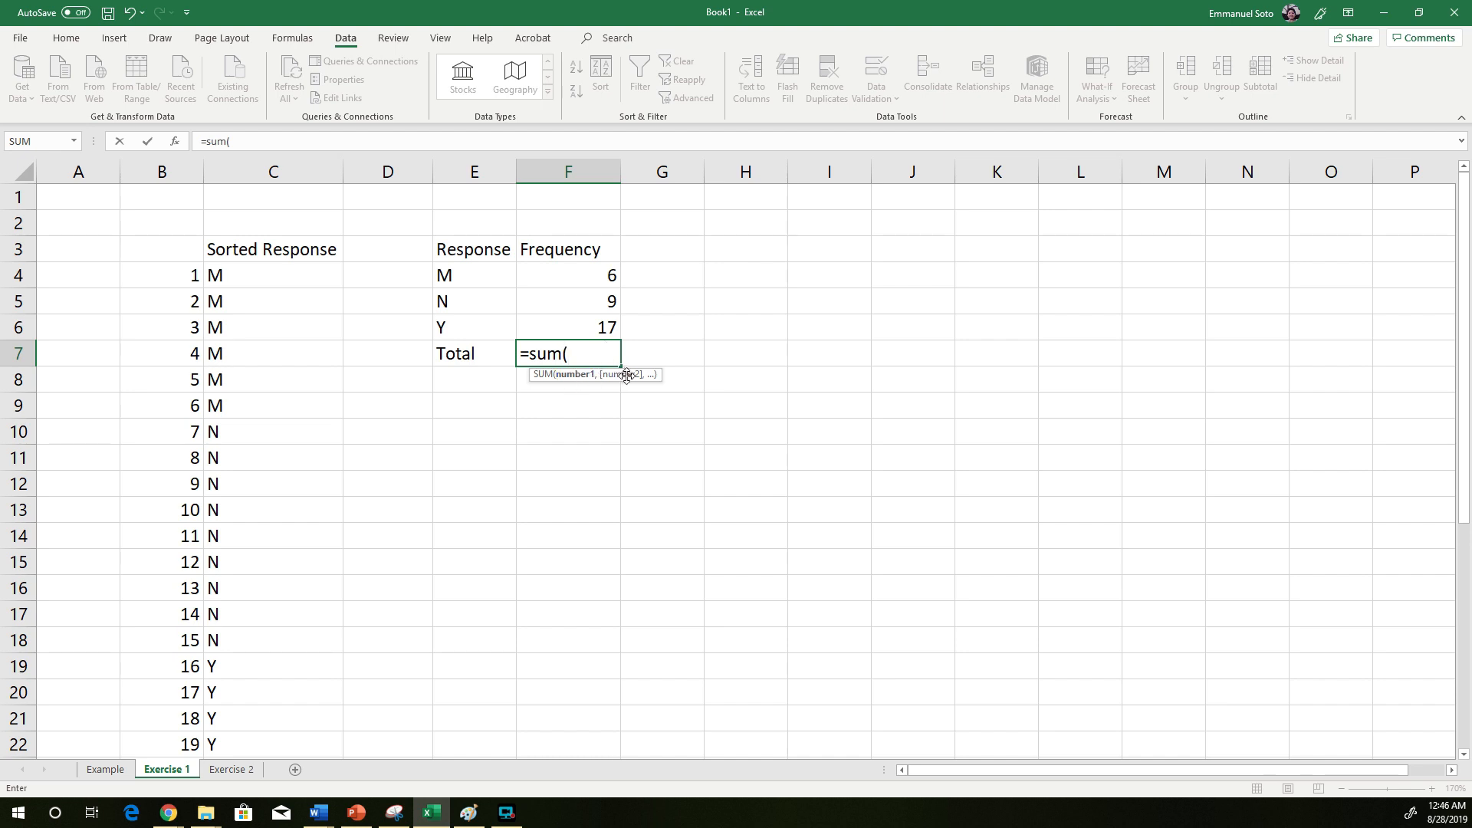
{"action": "left_click_drag", "start_coordinate": [590, 272], "coordinate": [587, 328]}
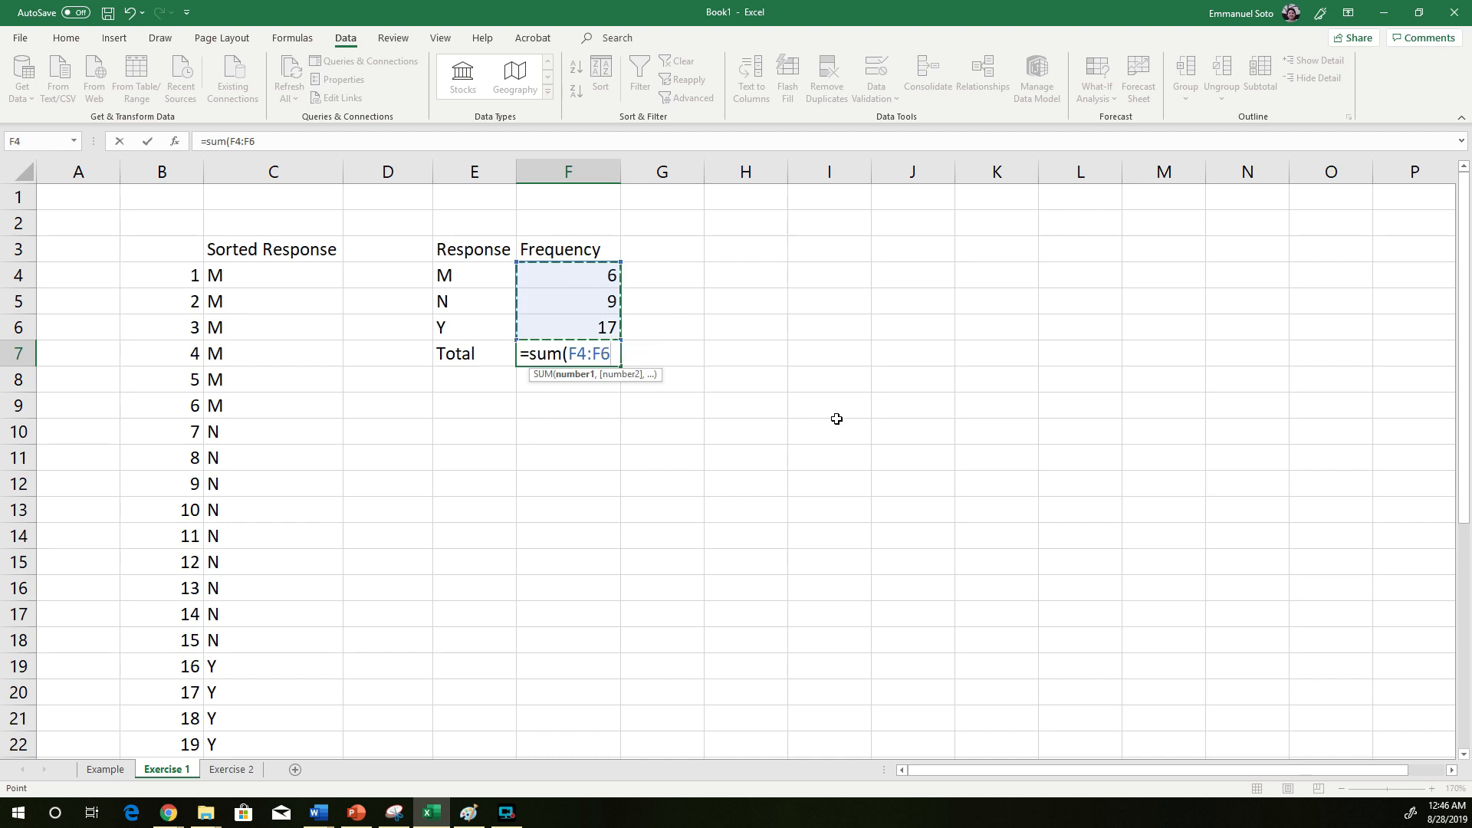
{"action": "type", "text": ")"}
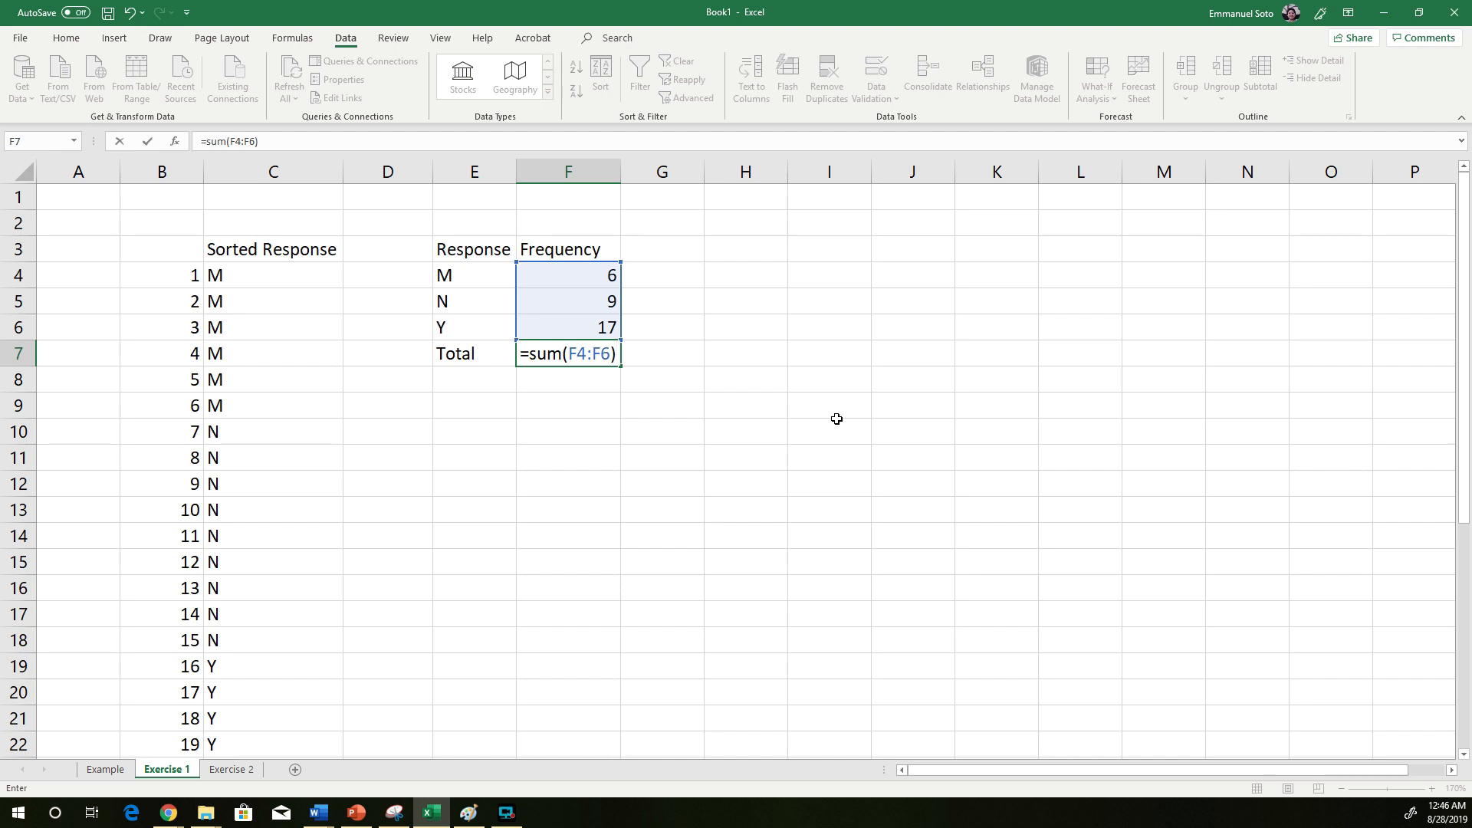
{"action": "key", "text": "Return"}
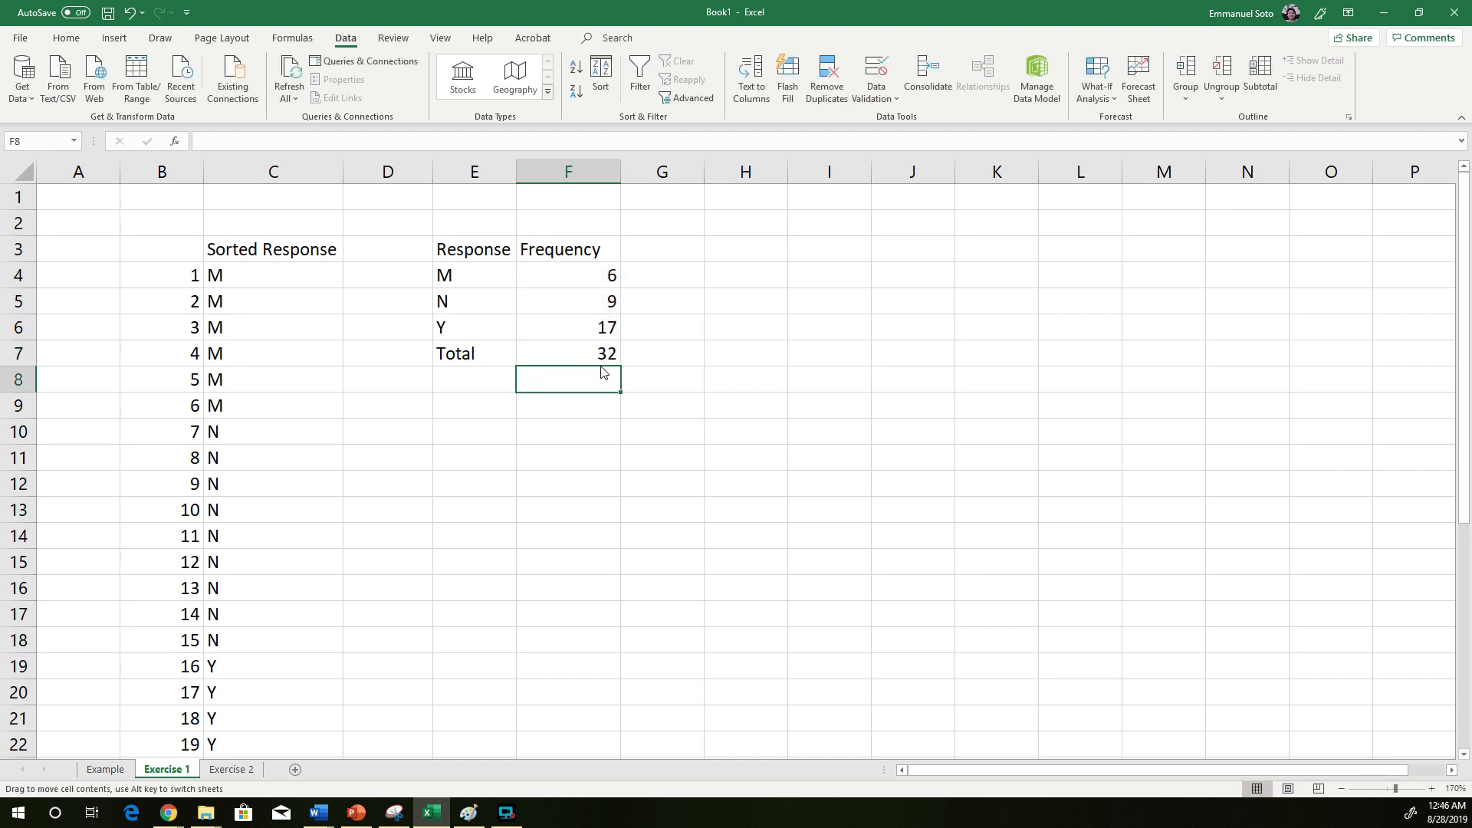
{"action": "key", "text": "Up"}
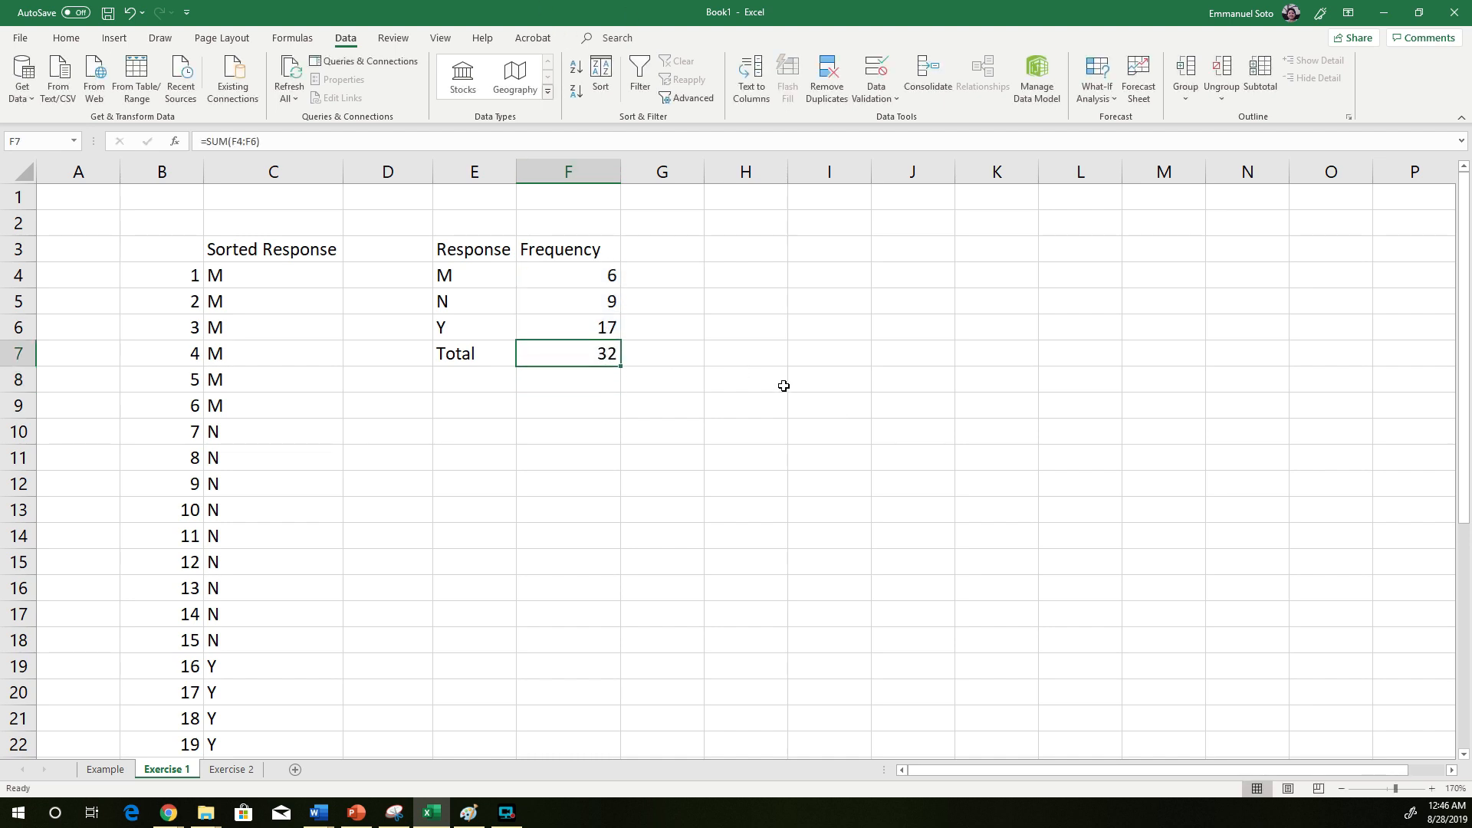
- Enter the heading Relative Frequency in G3 and fit column G to its width
{"action": "left_click", "coordinate": [664, 243]}
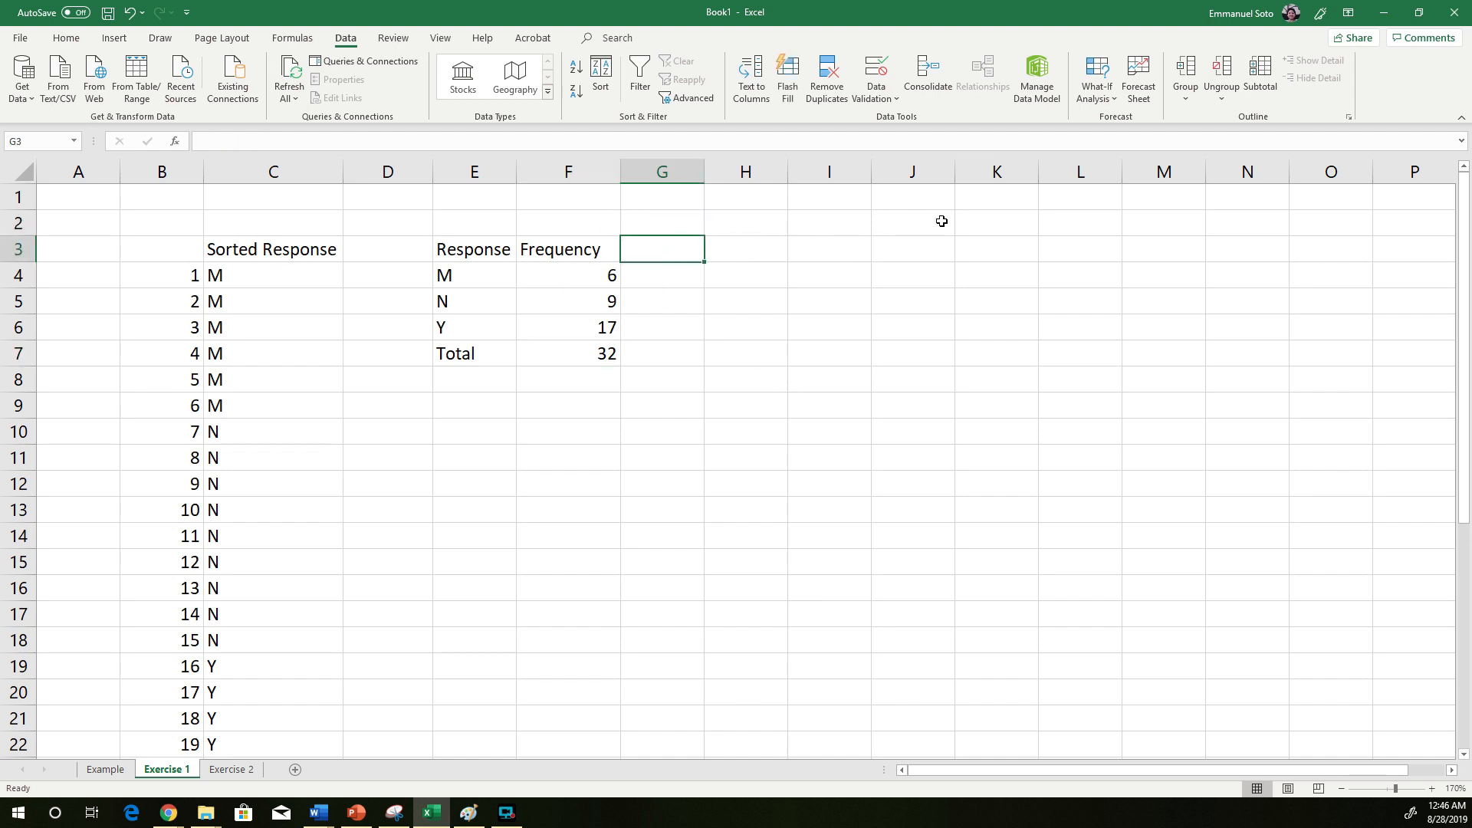
{"action": "type", "text": "Rel"}
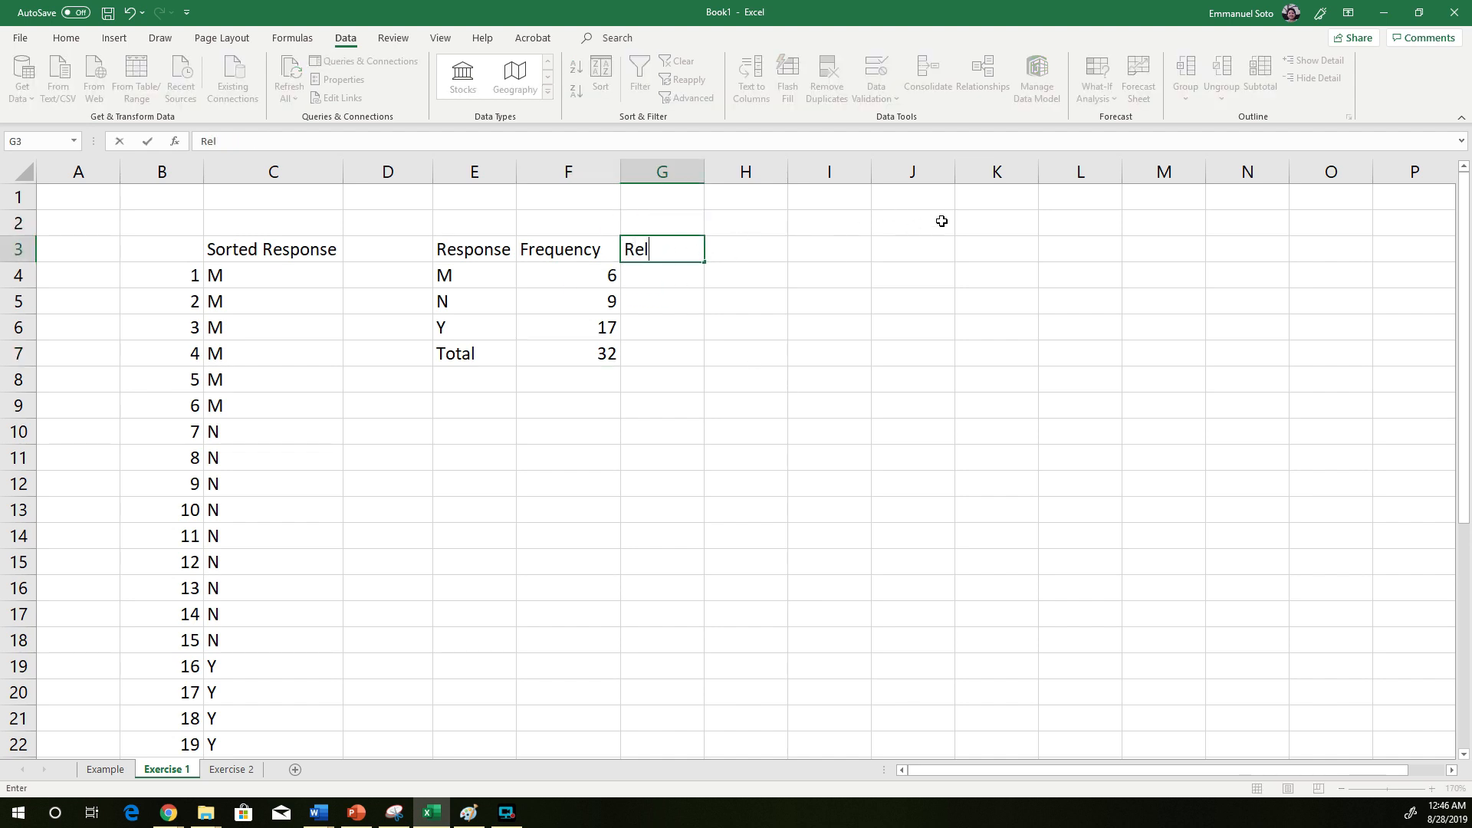
{"action": "type", "text": "ative Frequency"}
{"action": "left_click", "coordinate": [757, 511]}
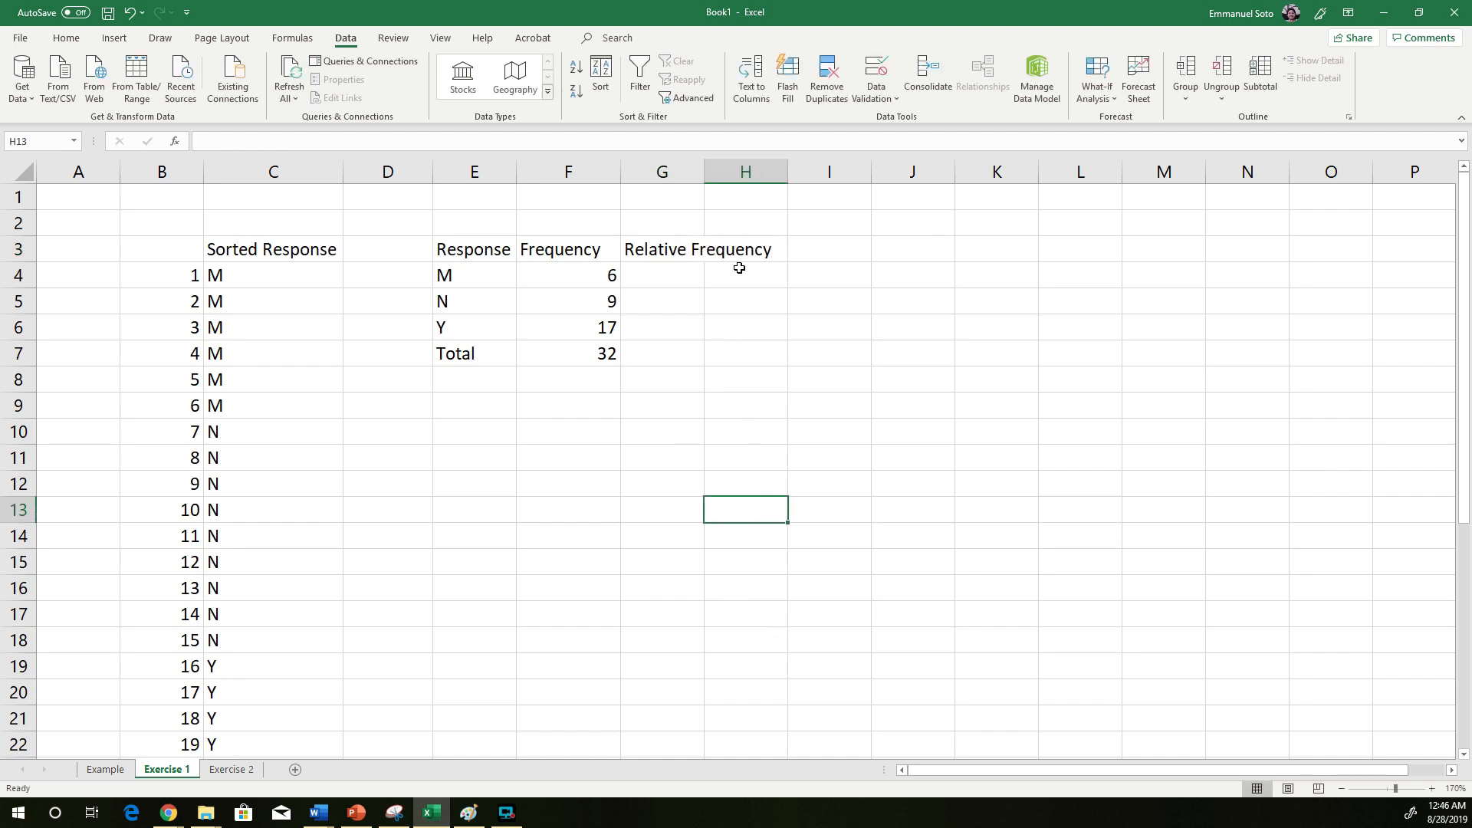
{"action": "double_click", "coordinate": [702, 165]}
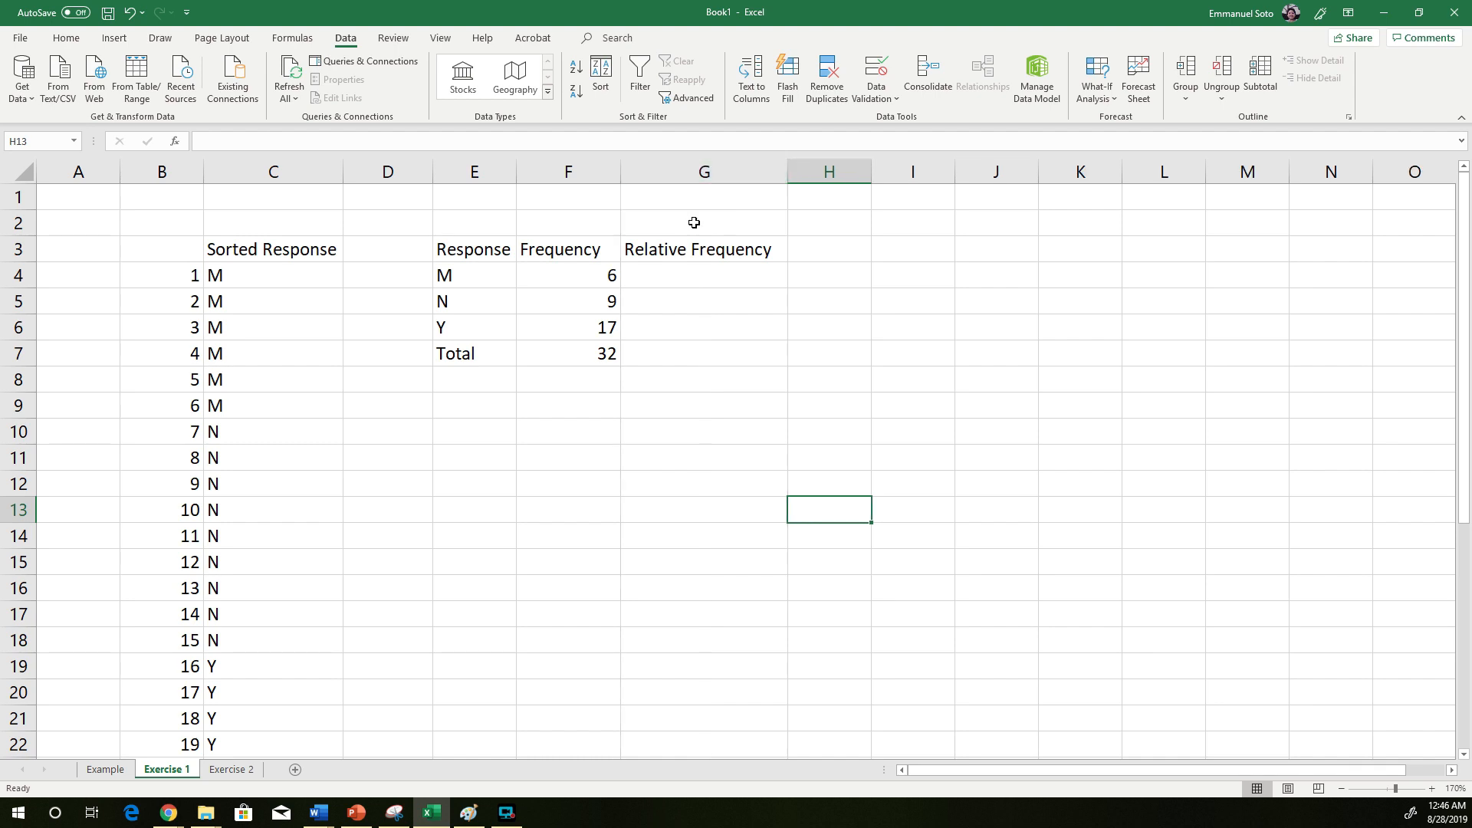
- Compute the relative frequency of the M responses in G4 with the formula =F4/32*100
{"action": "left_click", "coordinate": [681, 302]}
{"action": "left_click", "coordinate": [681, 276]}
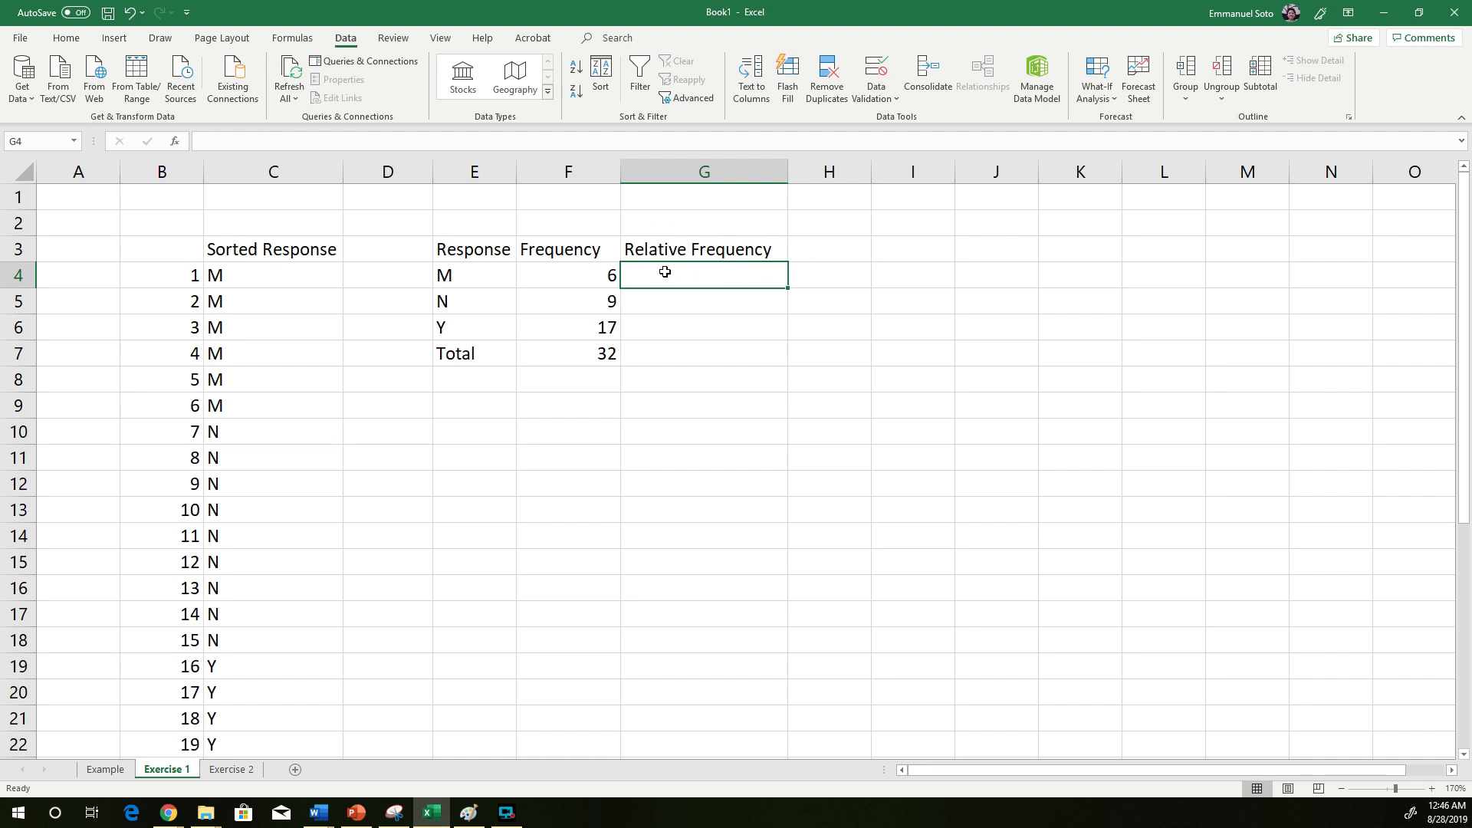
{"action": "left_click", "coordinate": [603, 274]}
{"action": "left_click", "coordinate": [603, 353]}
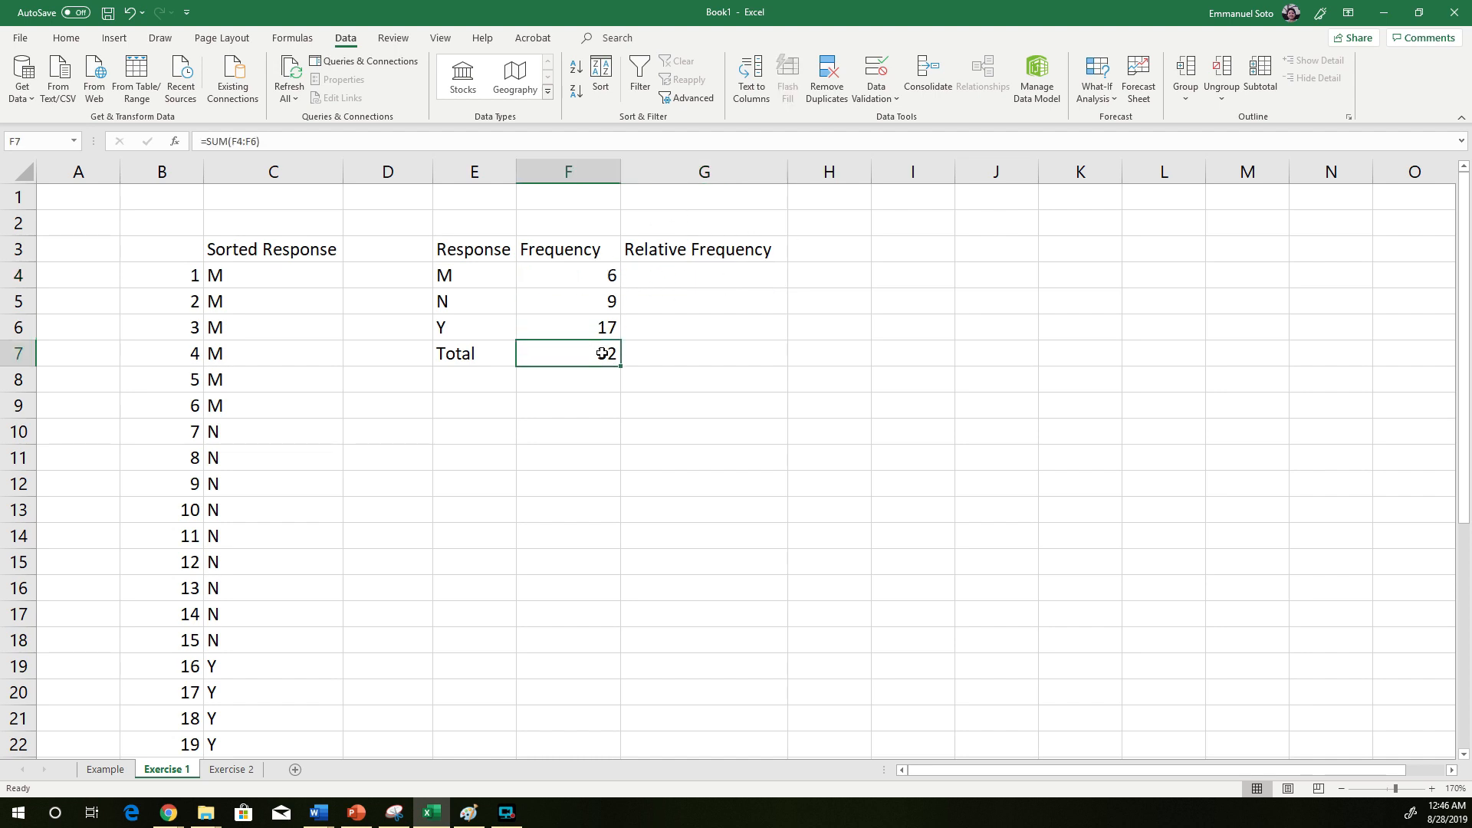
{"action": "left_click", "coordinate": [642, 281]}
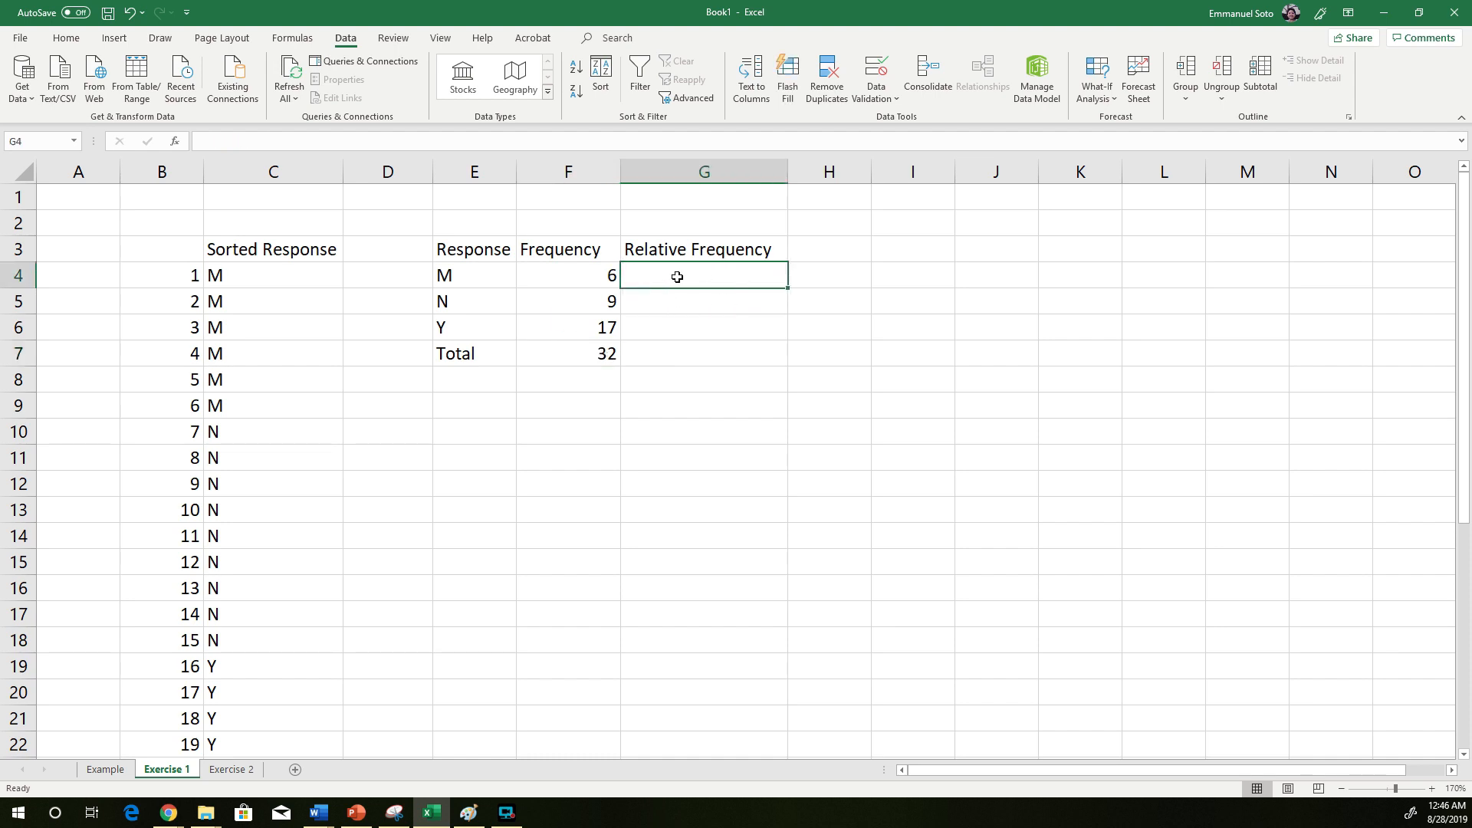
{"action": "type", "text": "="}
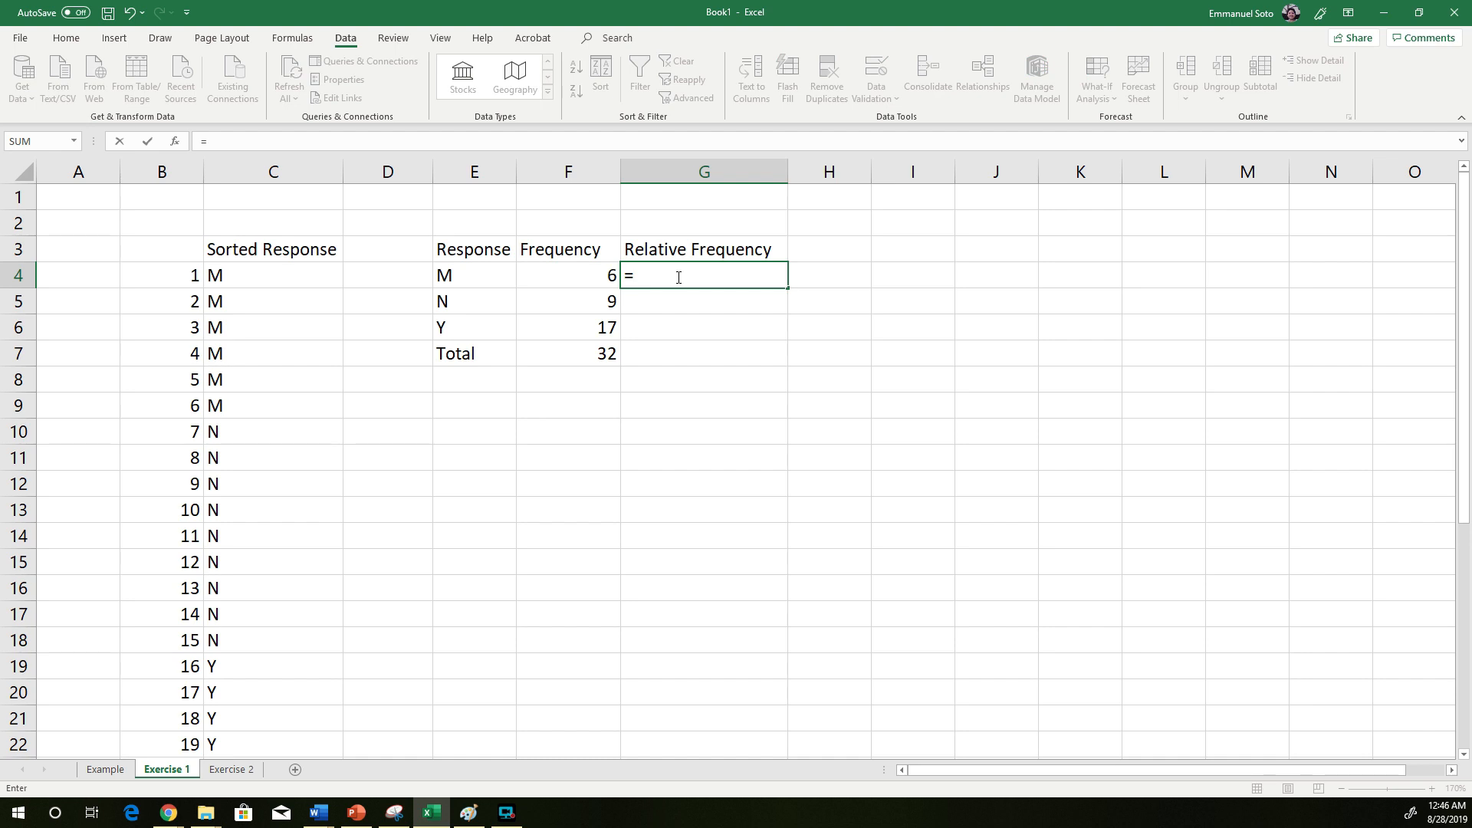
{"action": "left_click", "coordinate": [581, 275]}
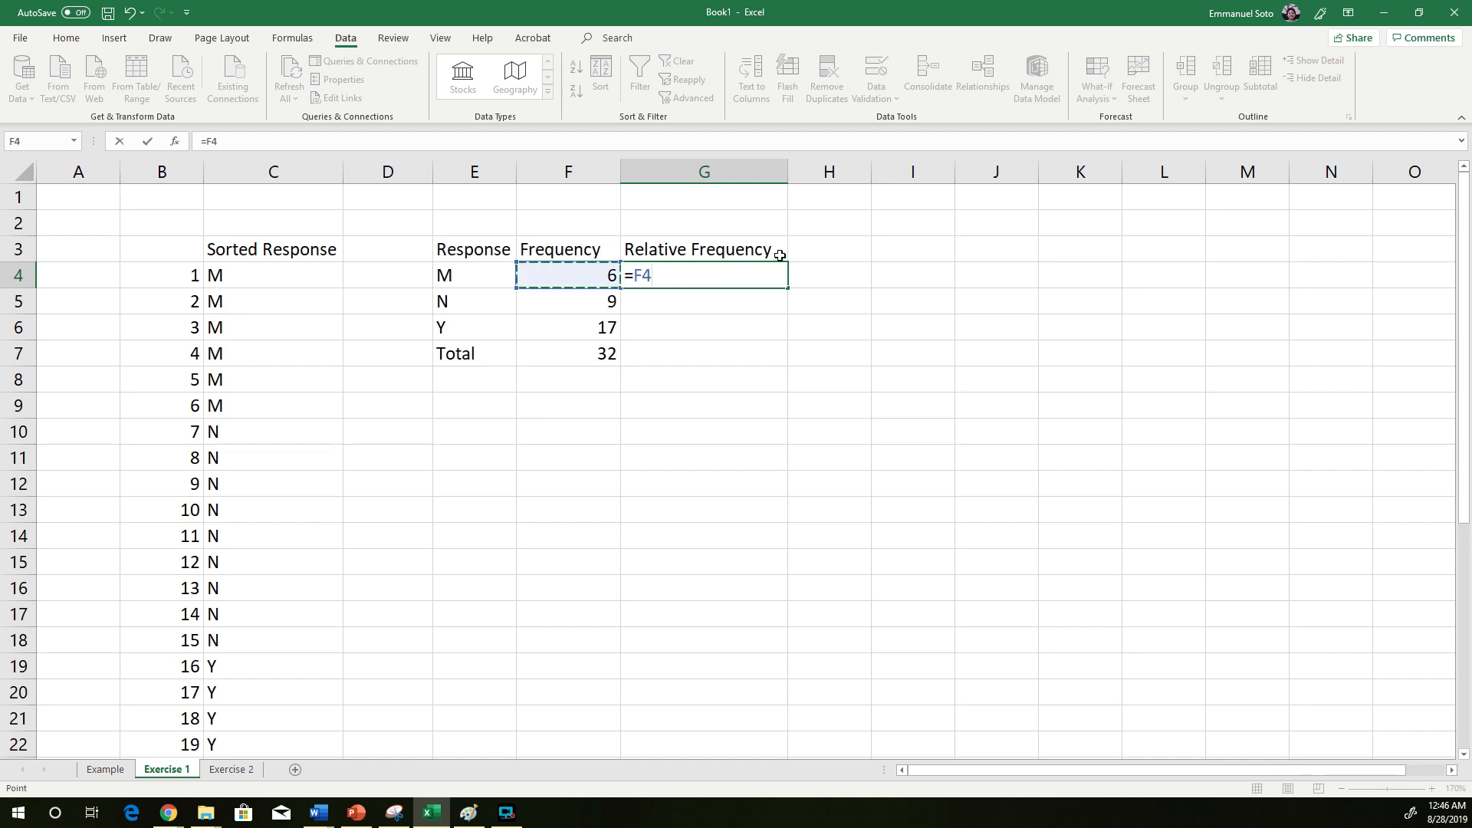
{"action": "type", "text": "/32*100"}
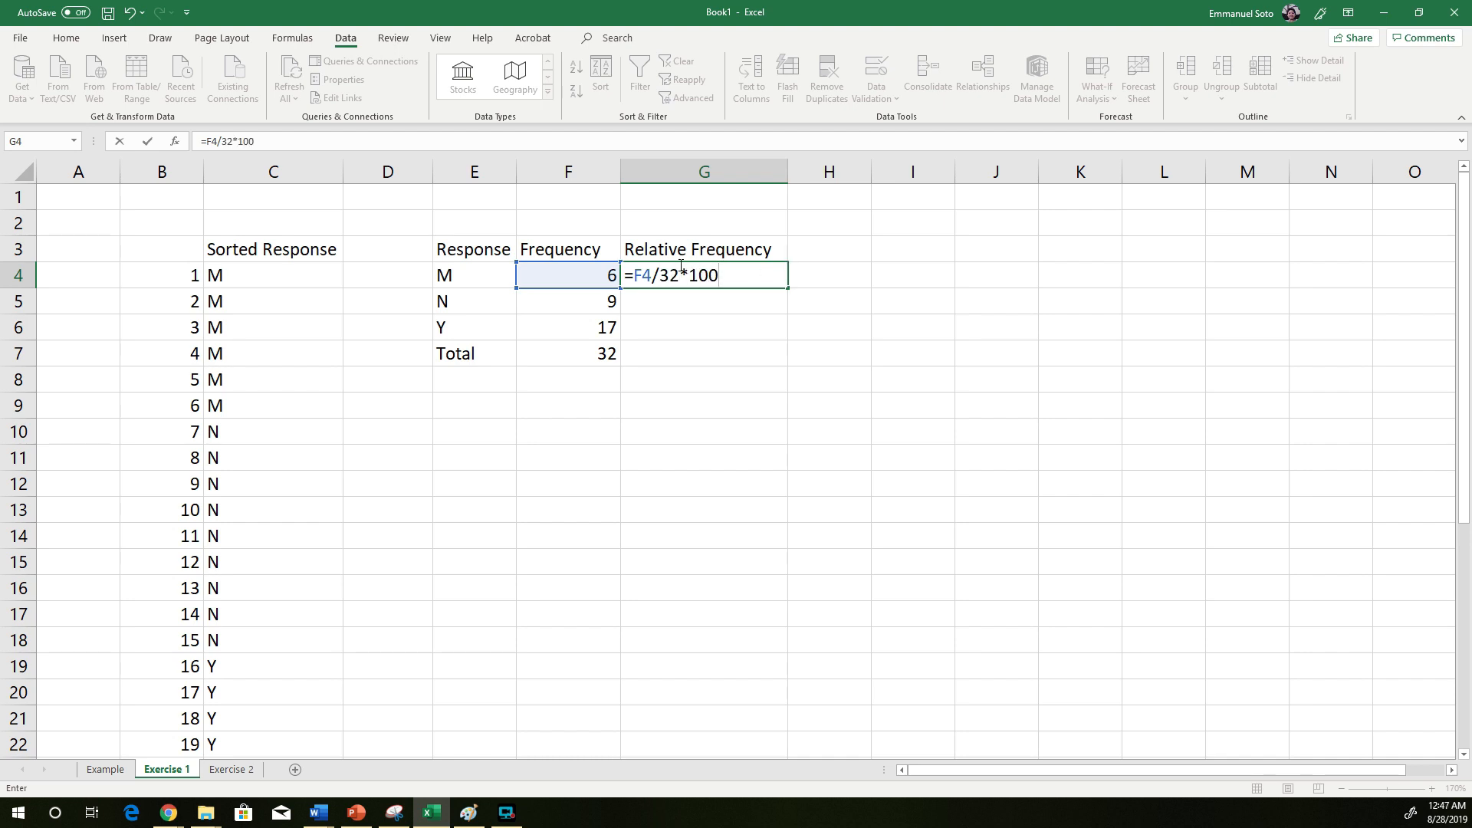
{"action": "left_click_drag", "start_coordinate": [679, 275], "coordinate": [659, 275]}
{"action": "key", "text": "Return"}
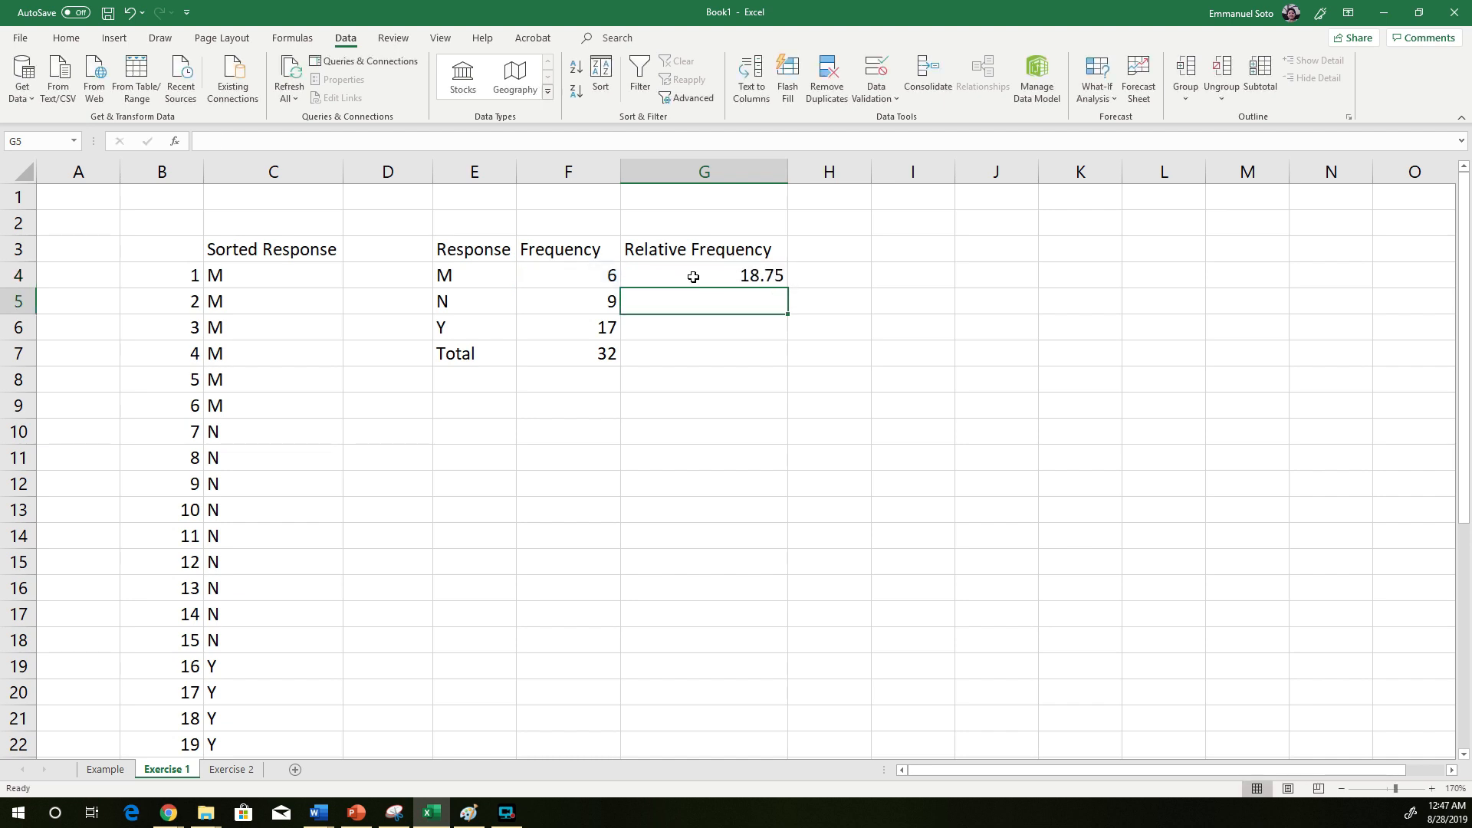
- Fill the relative frequency formula from G4 down through the Total row in G7
{"action": "left_click", "coordinate": [724, 277]}
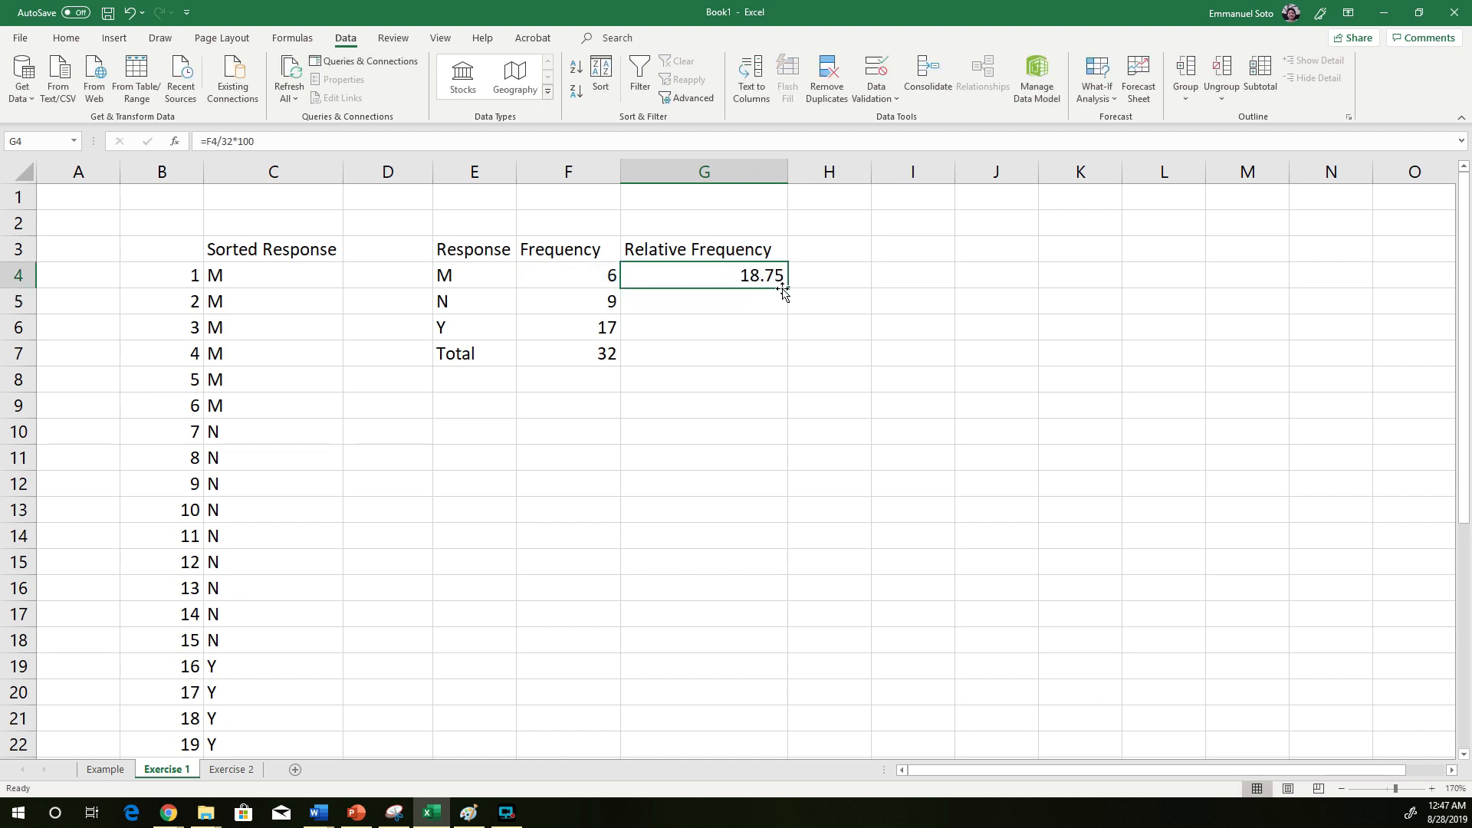
{"action": "left_click_drag", "start_coordinate": [788, 288], "coordinate": [789, 335]}
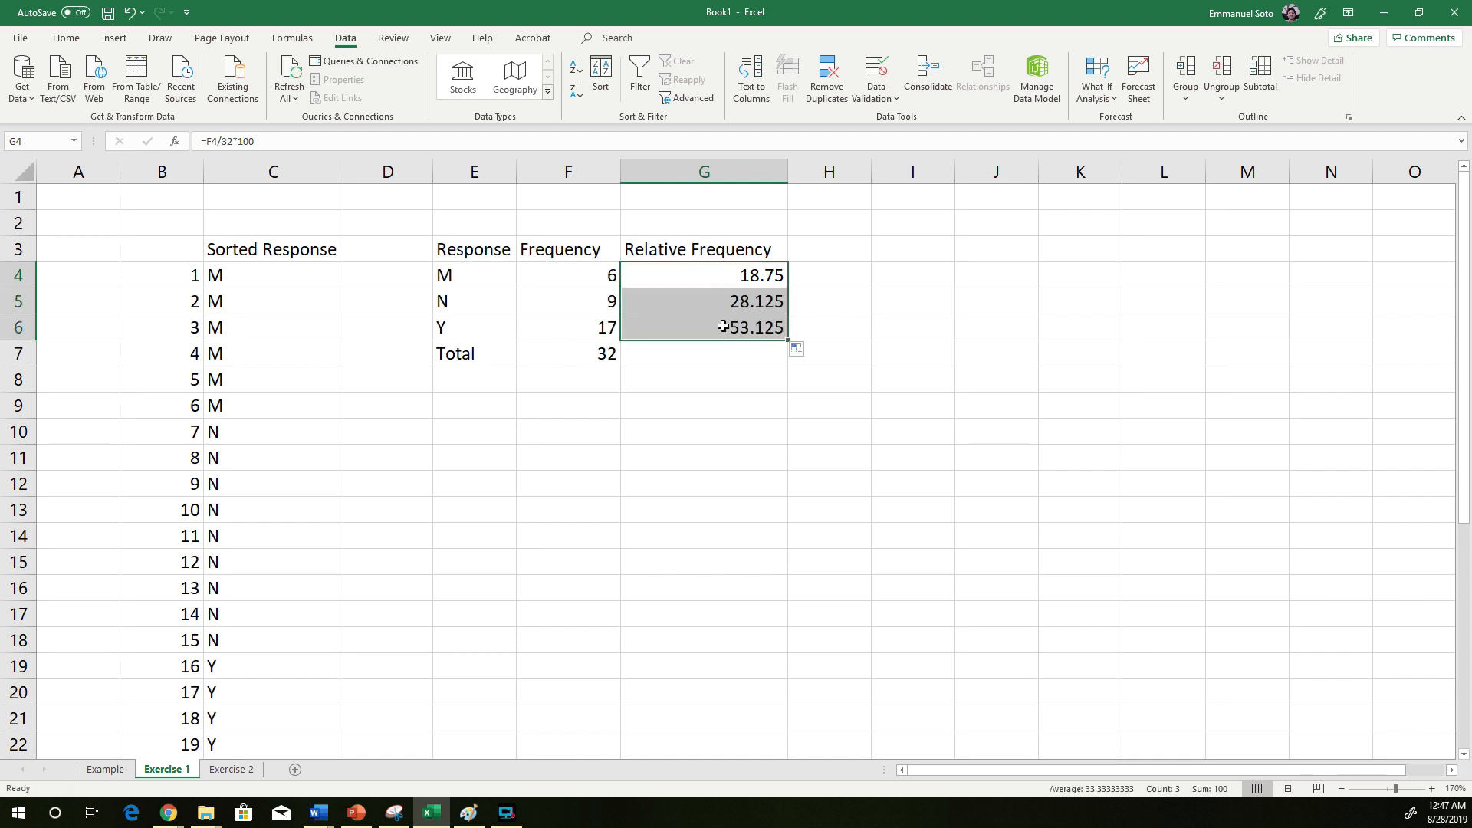
{"action": "left_click_drag", "start_coordinate": [788, 342], "coordinate": [781, 376]}
{"action": "left_click", "coordinate": [776, 364]}
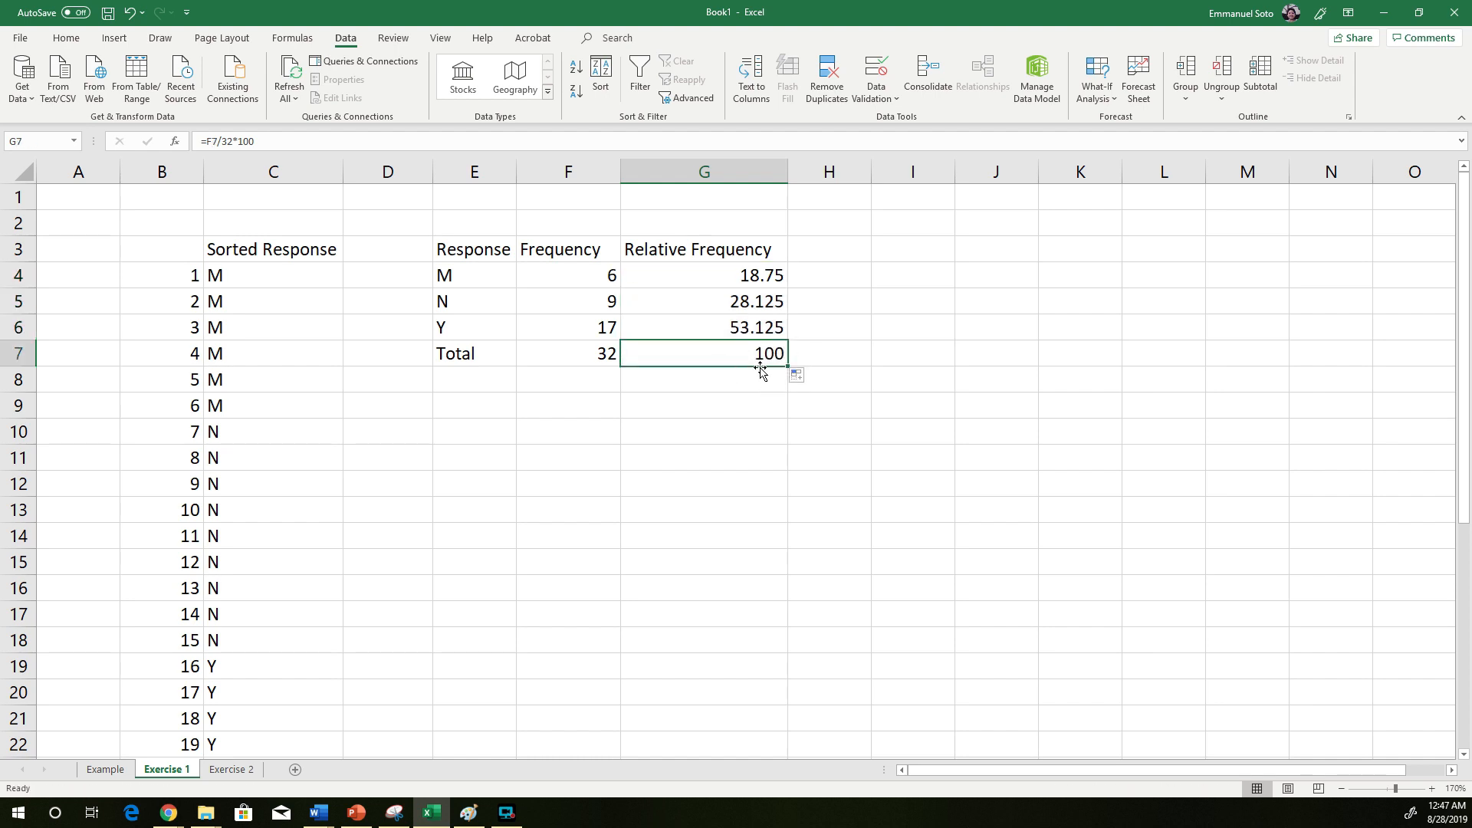
{"action": "left_click", "coordinate": [701, 278]}
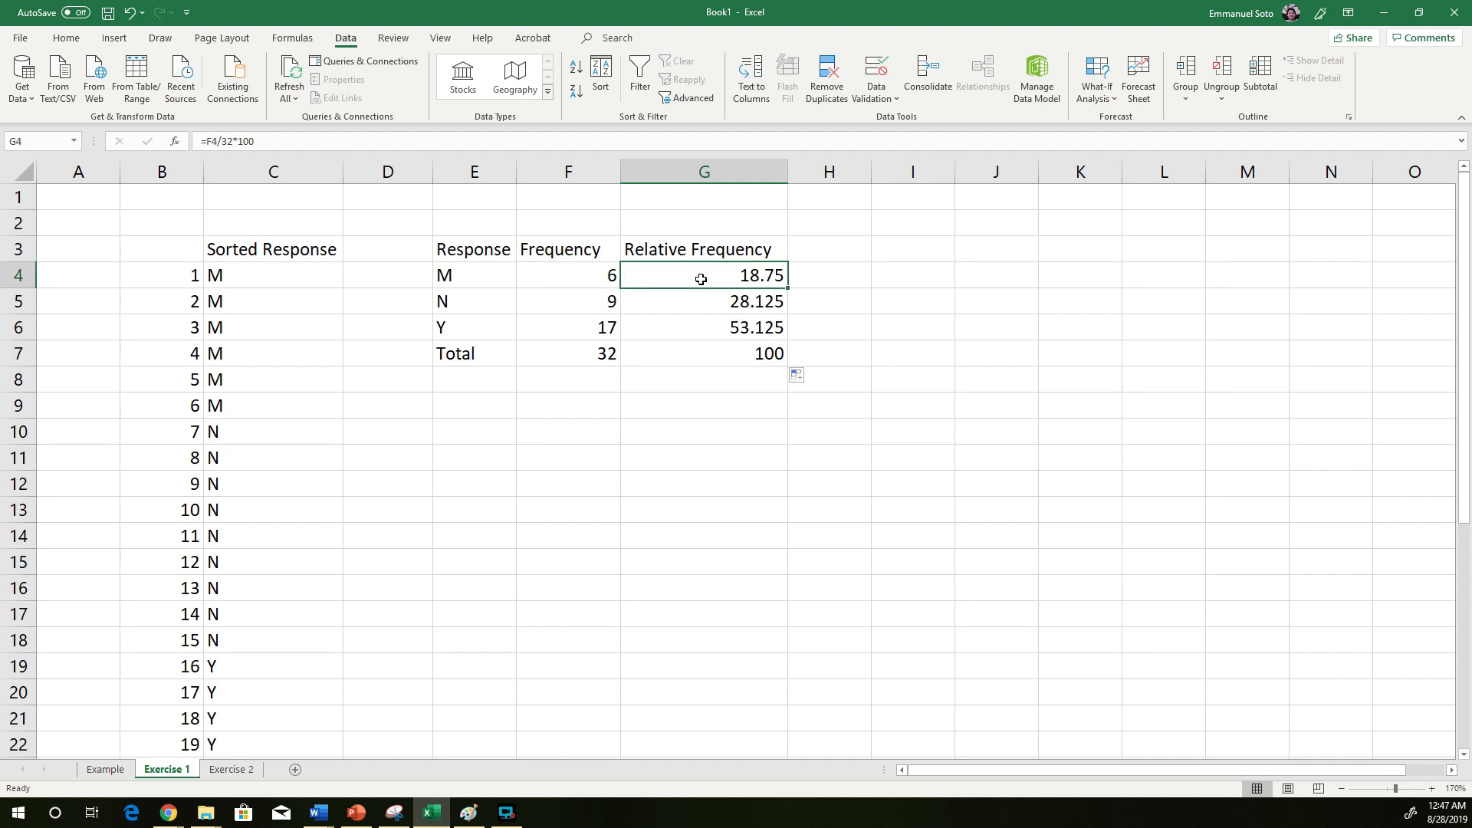
- Try the alternative relative frequency formula =F4/F7*100 in H4, referencing the total cell
{"action": "left_click", "coordinate": [812, 278]}
{"action": "type", "text": "="}
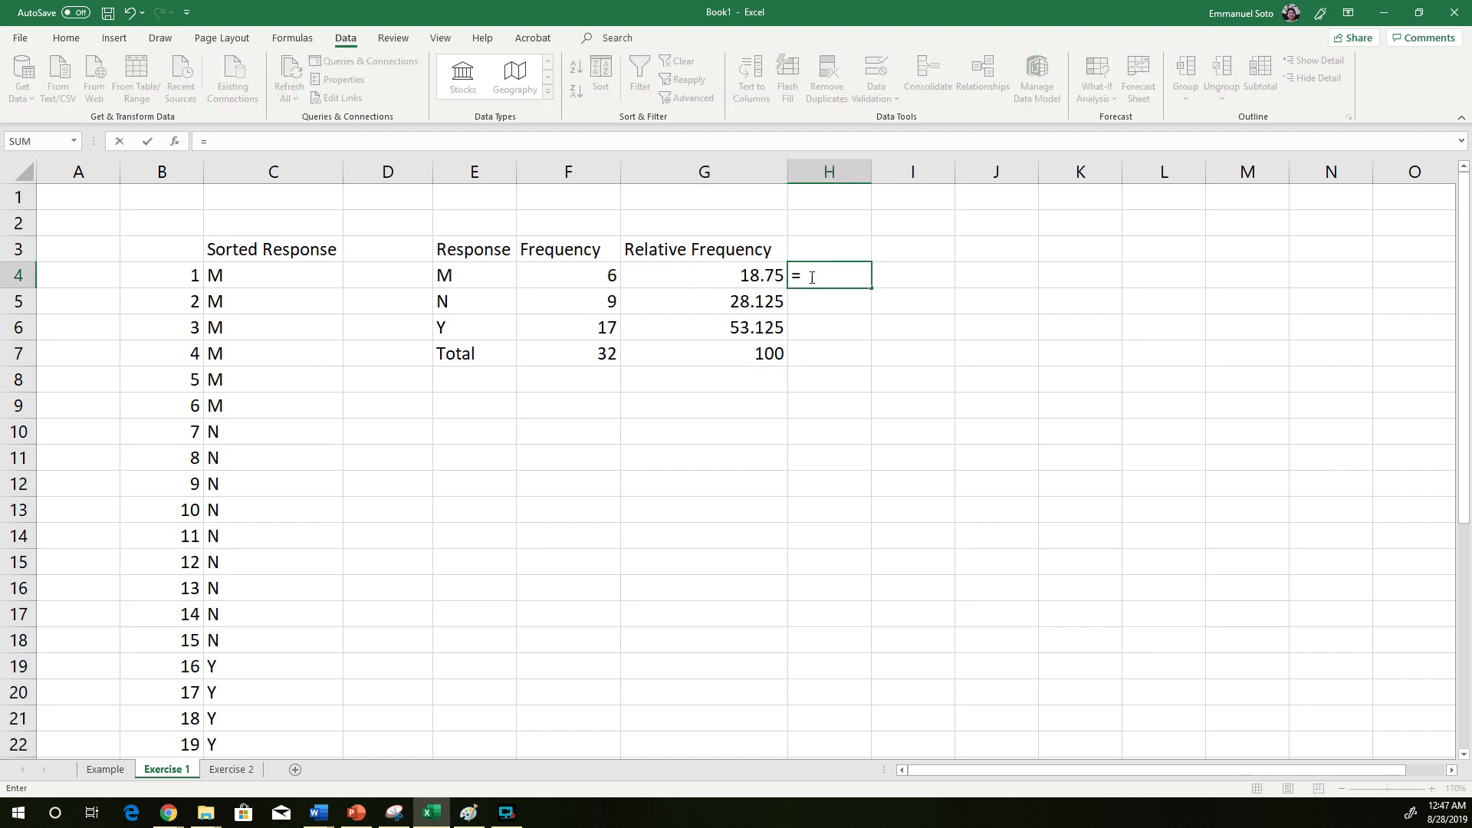
{"action": "left_click", "coordinate": [567, 274]}
{"action": "type", "text": "/"}
{"action": "left_click", "coordinate": [560, 348]}
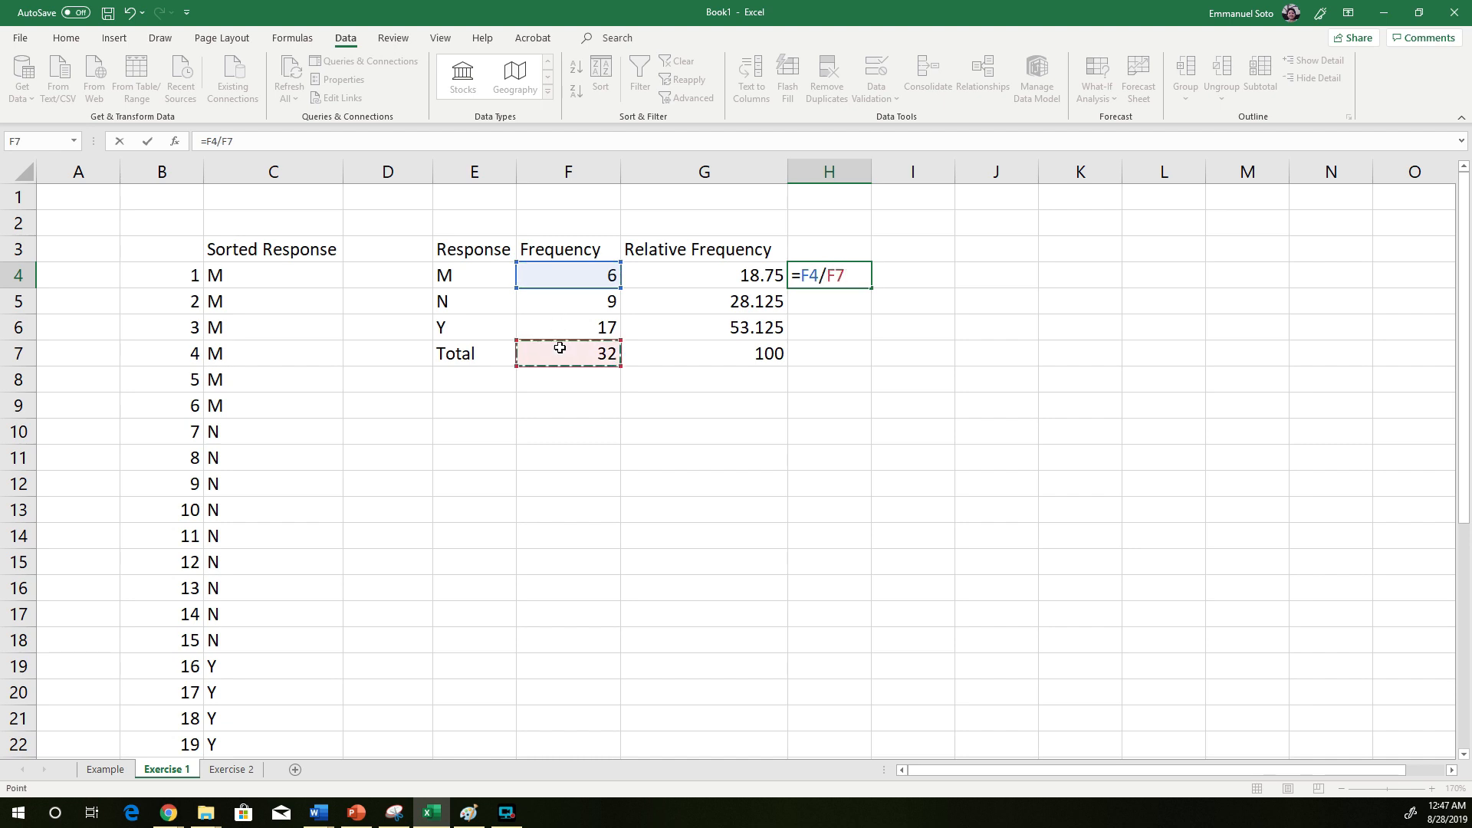
{"action": "type", "text": "*100"}
{"action": "key", "text": "Return"}
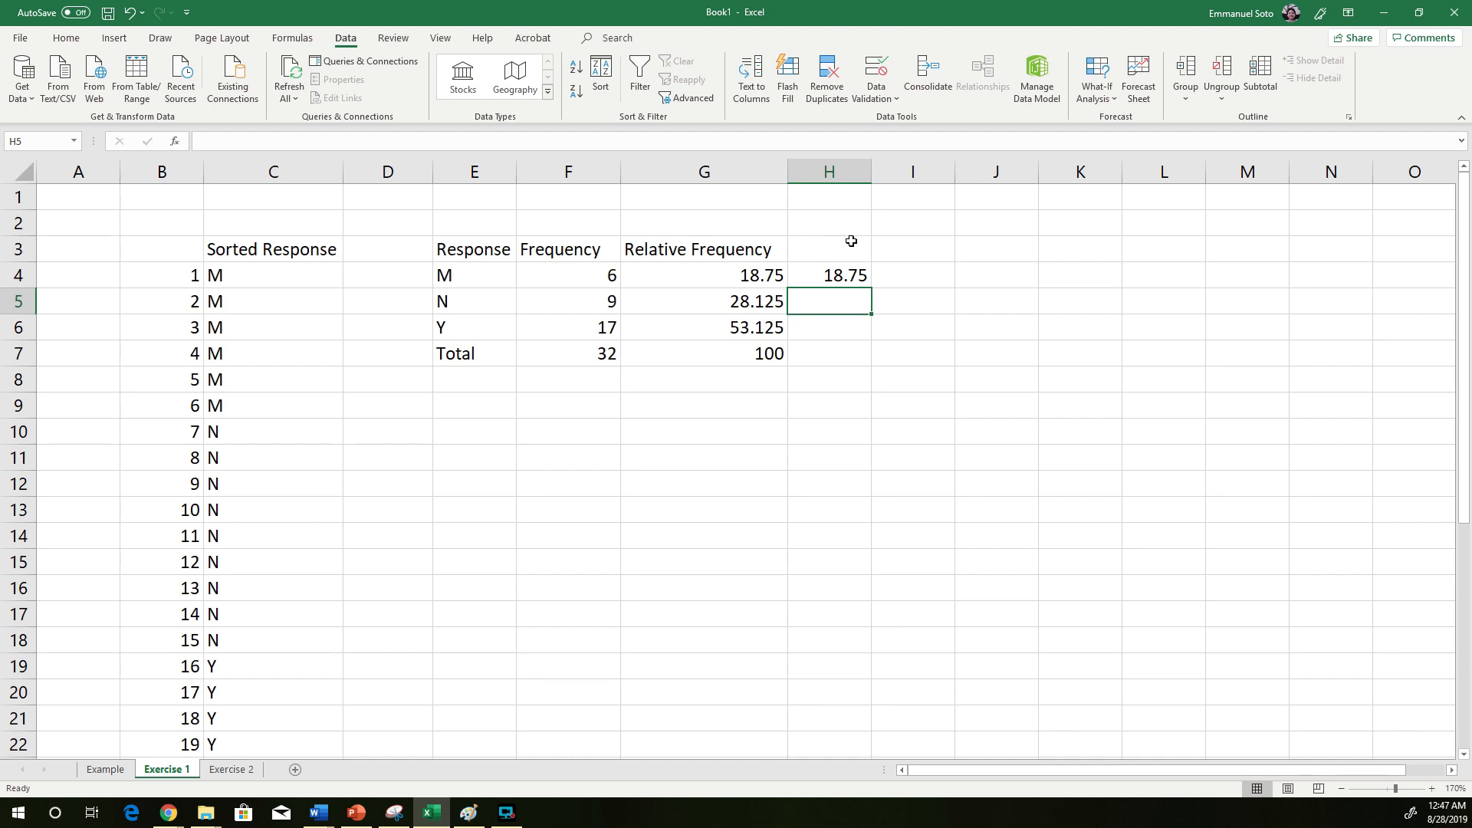
- Try to fill the cell-referenced formula from H4 down through H6
{"action": "left_click", "coordinate": [847, 276]}
{"action": "left_click", "coordinate": [745, 277]}
{"action": "left_click", "coordinate": [847, 278]}
{"action": "left_click_drag", "start_coordinate": [873, 290], "coordinate": [871, 344]}
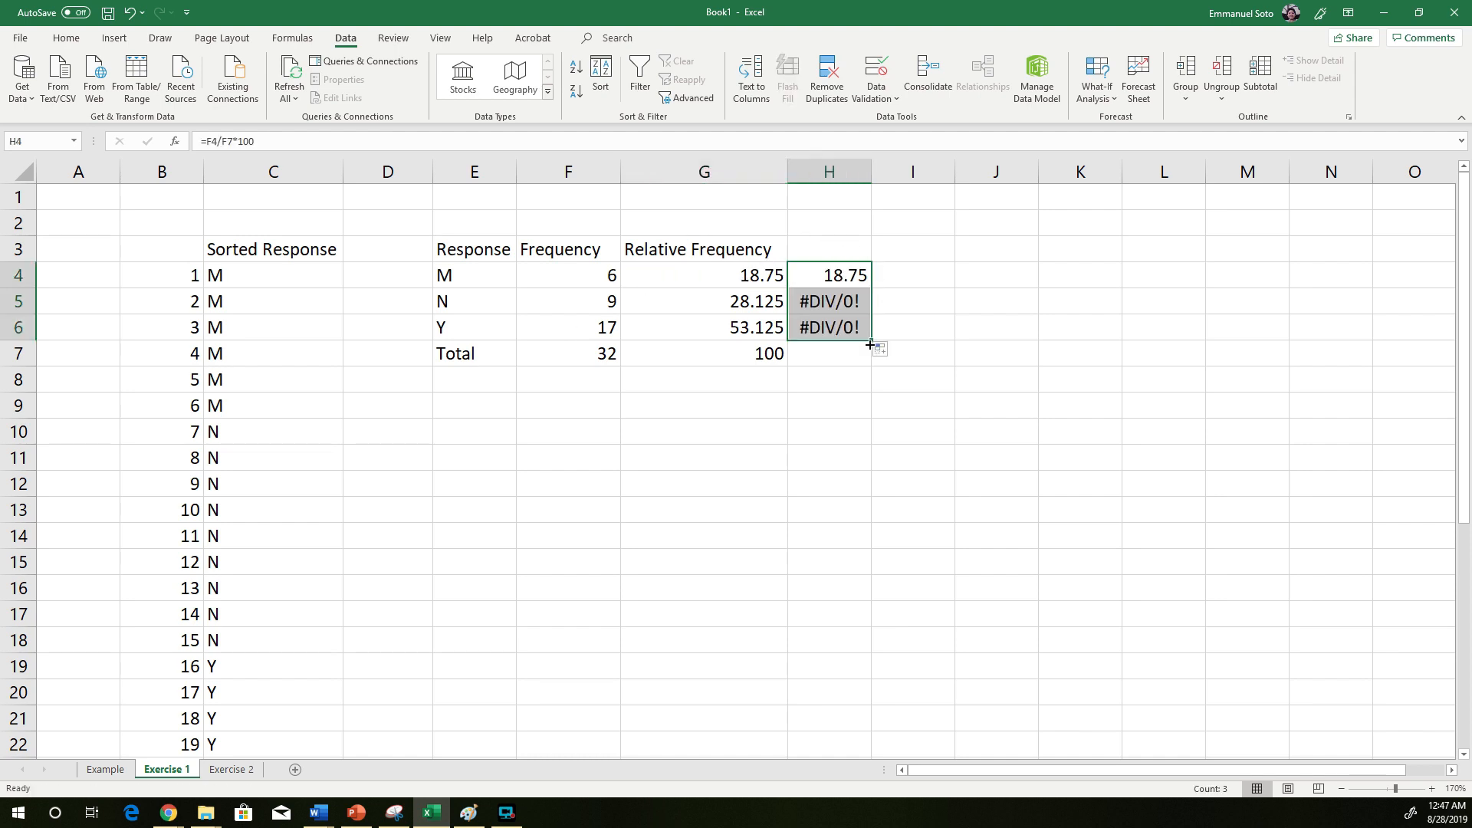
- Replace the F8 reference in the H5 formula with 32 so it reads =F5/32*100
{"action": "double_click", "coordinate": [832, 303]}
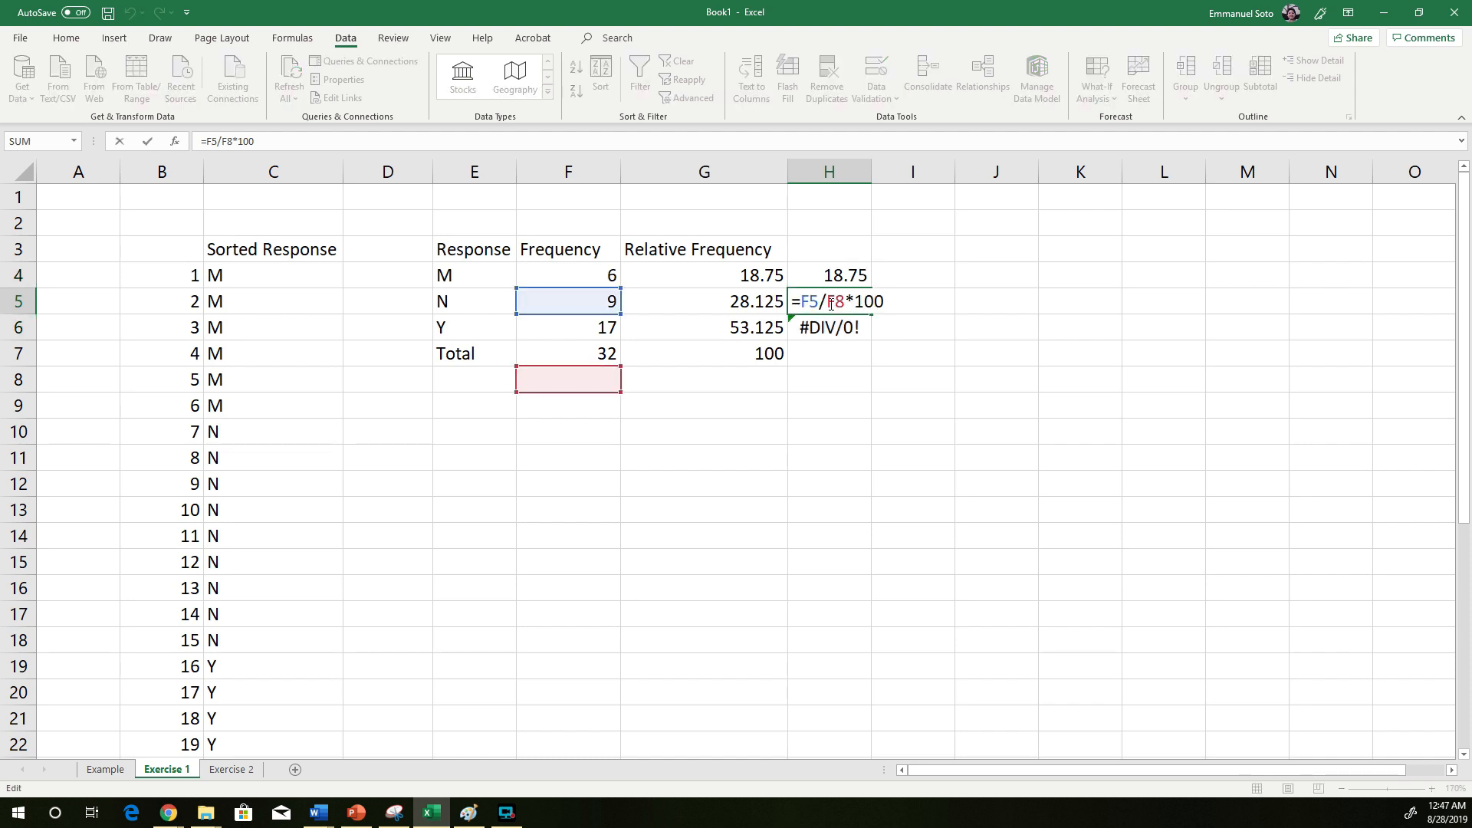
{"action": "mouse_move", "coordinate": [830, 304]}
{"action": "left_mouse_down"}
{"action": "mouse_move", "coordinate": [859, 303]}
{"action": "mouse_move", "coordinate": [846, 303]}
{"action": "left_mouse_up"}
{"action": "type", "text": "32"}
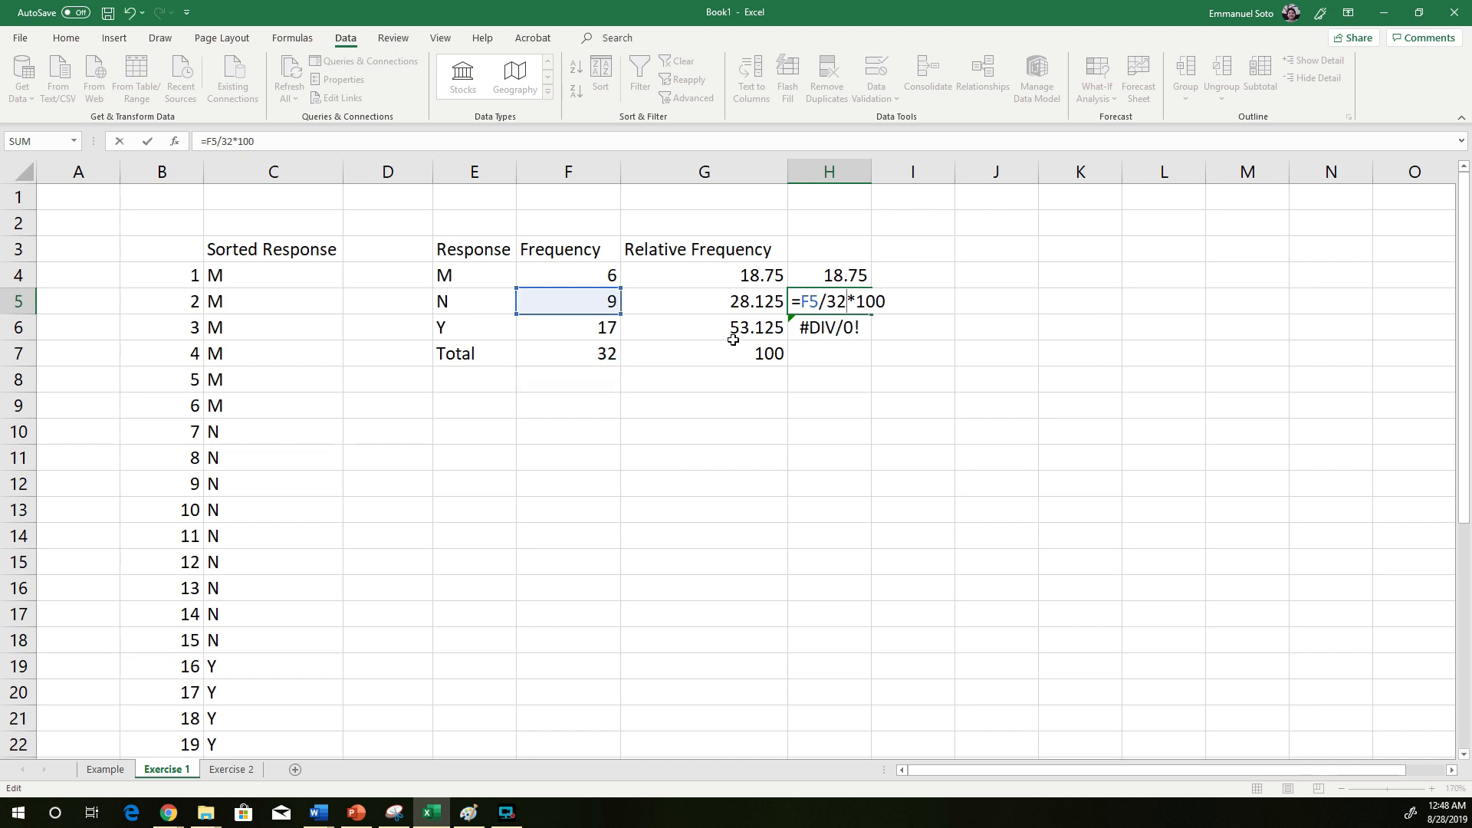
{"action": "key", "text": "Return"}
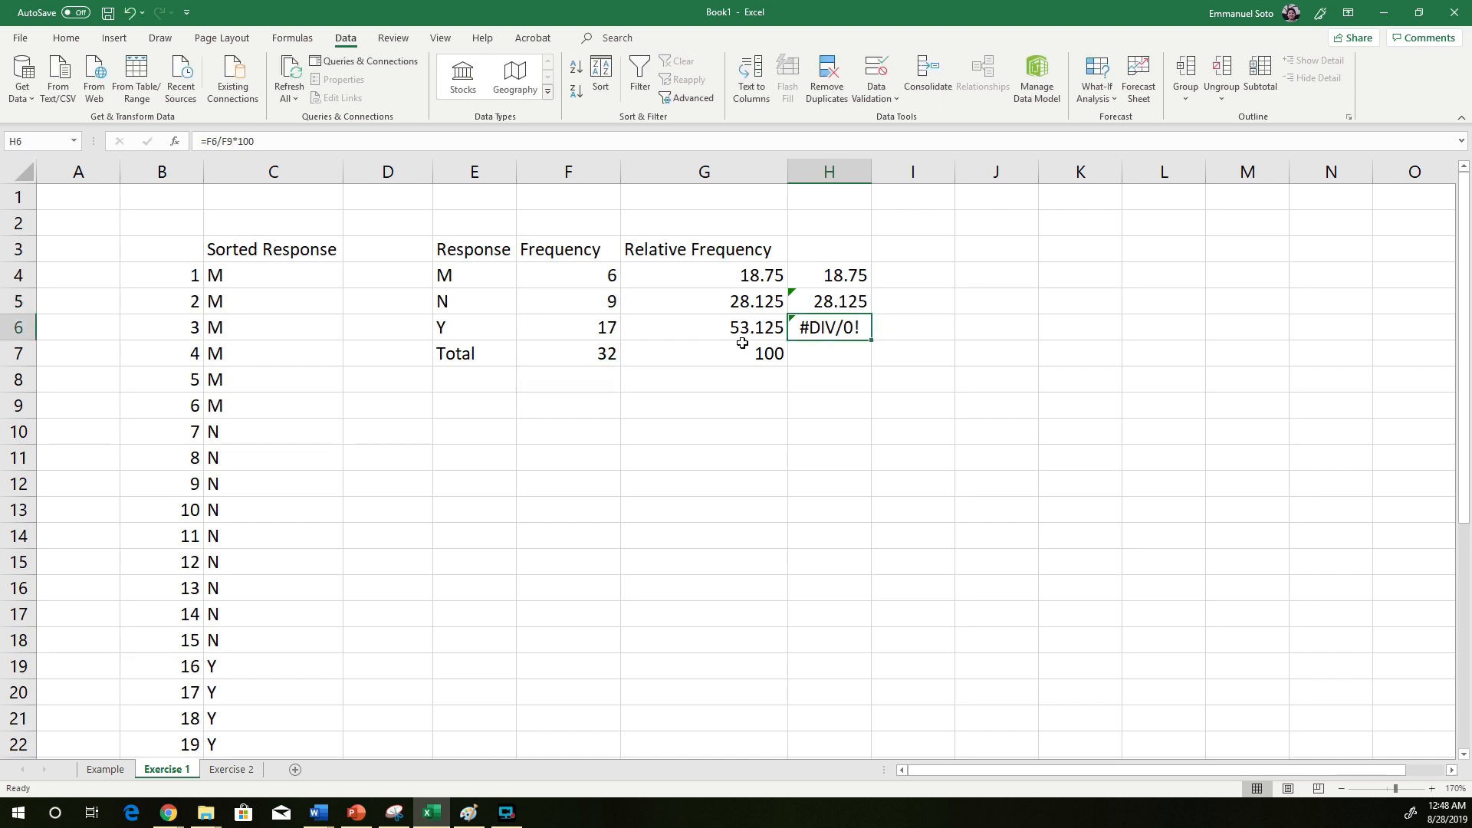
- Clear the trial formulas from H4:H6
{"action": "left_click_drag", "start_coordinate": [828, 273], "coordinate": [833, 343]}
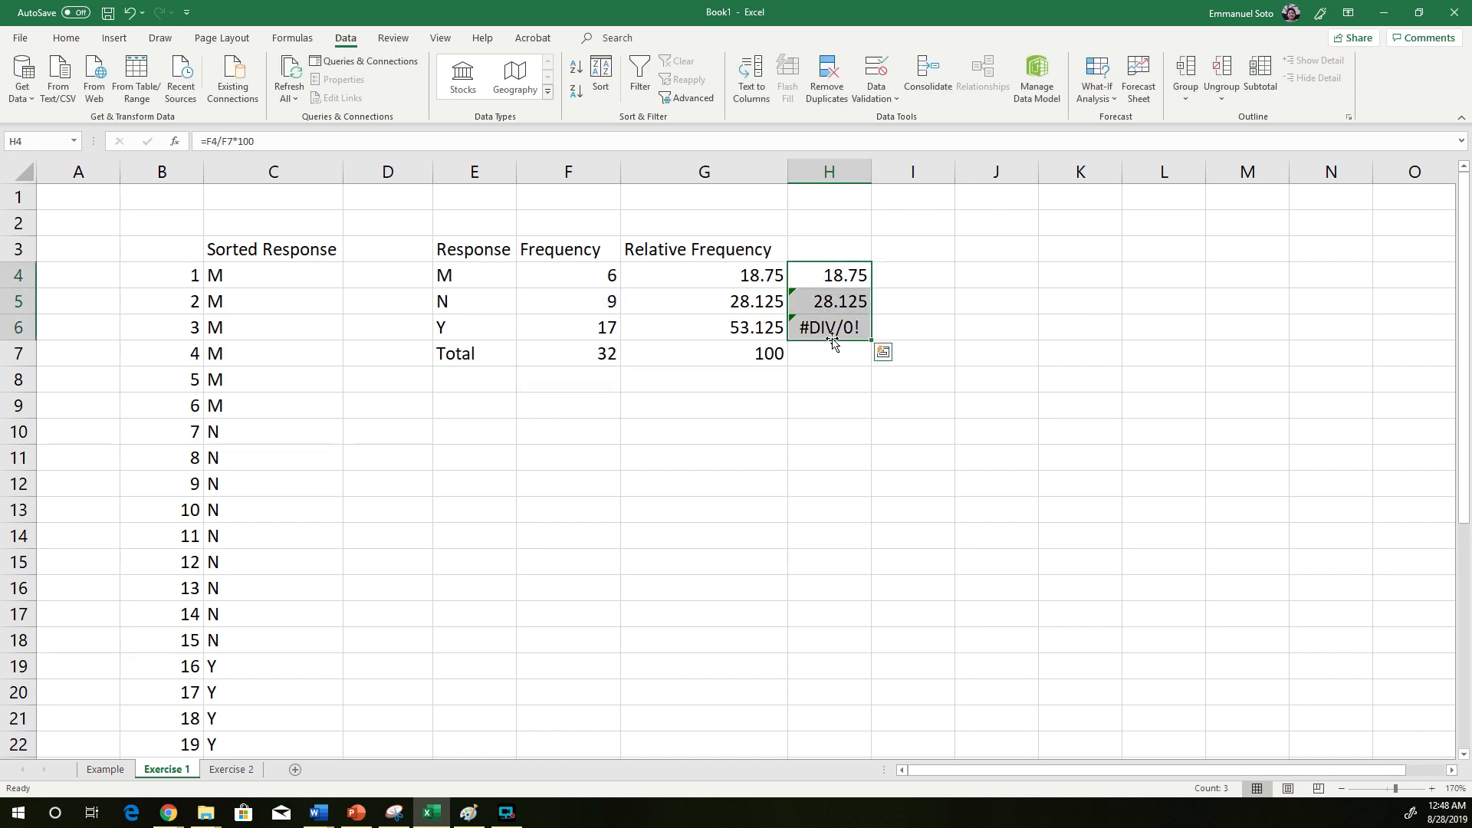
{"action": "key", "text": "Delete"}
{"action": "left_click", "coordinate": [827, 379]}
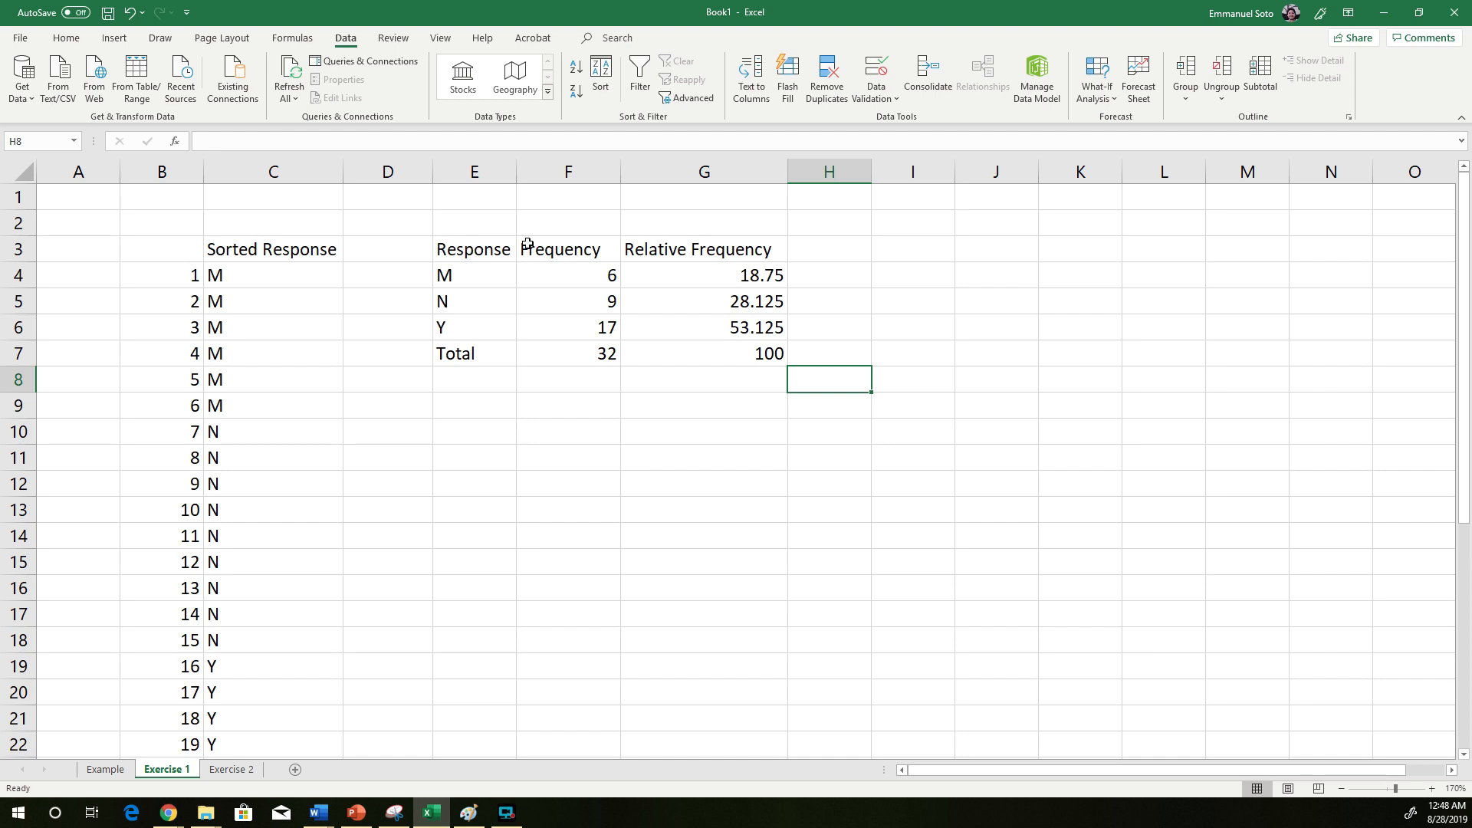
- Apply all borders to the frequency table in E3:G7
{"action": "left_click_drag", "start_coordinate": [495, 253], "coordinate": [753, 357]}
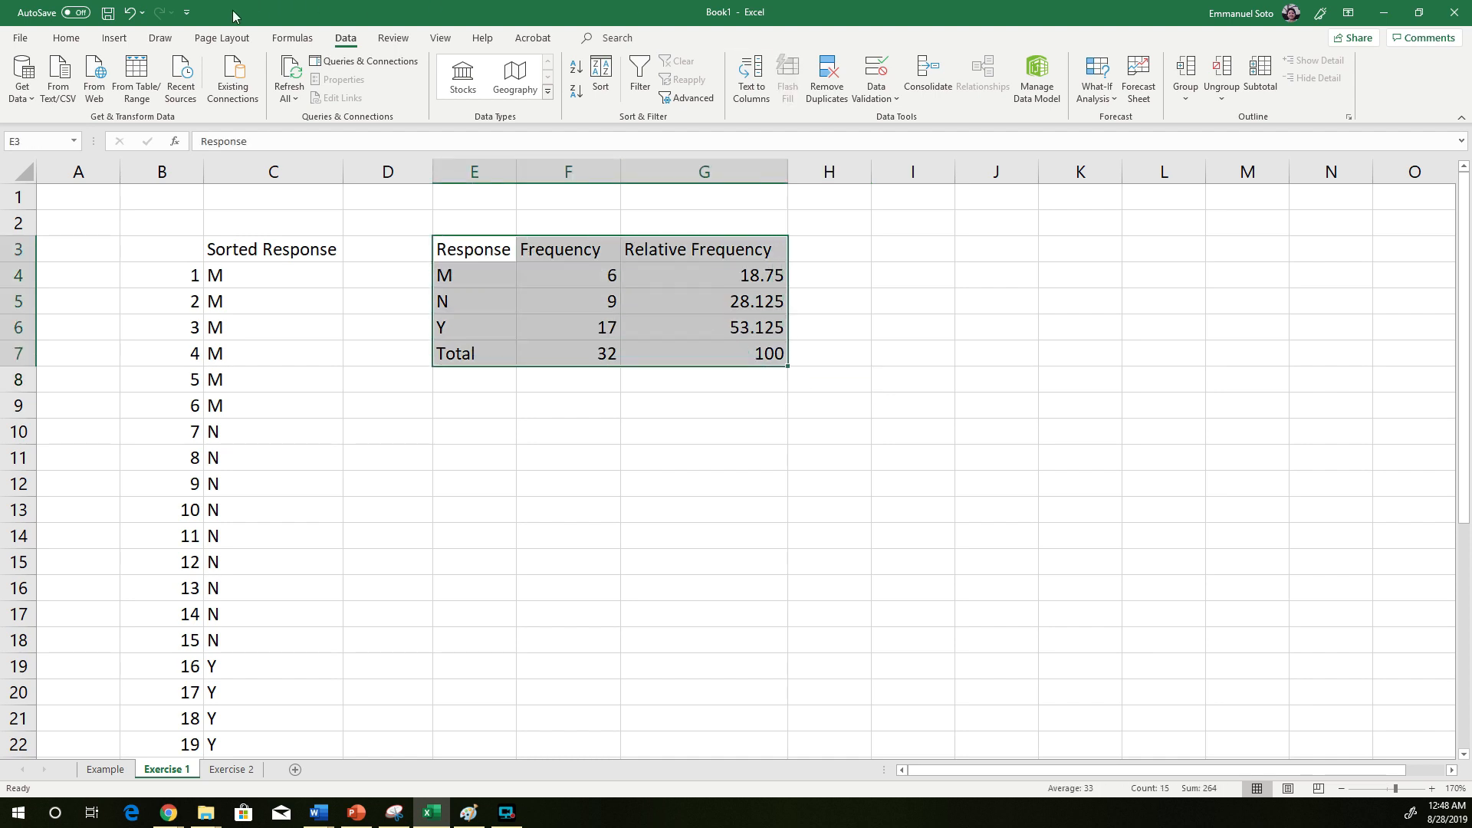
{"action": "left_click", "coordinate": [67, 44]}
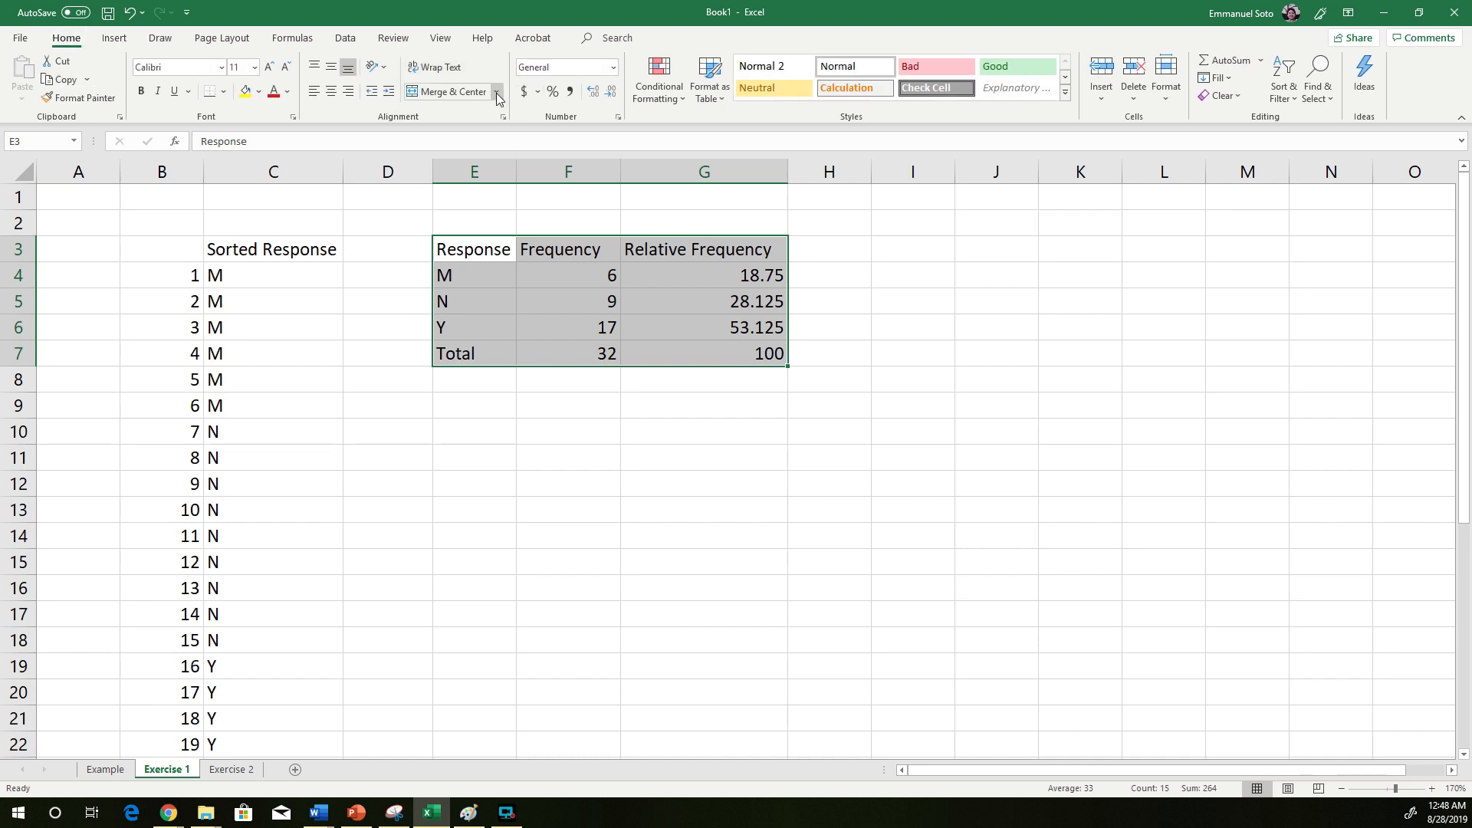
{"action": "left_click", "coordinate": [222, 92]}
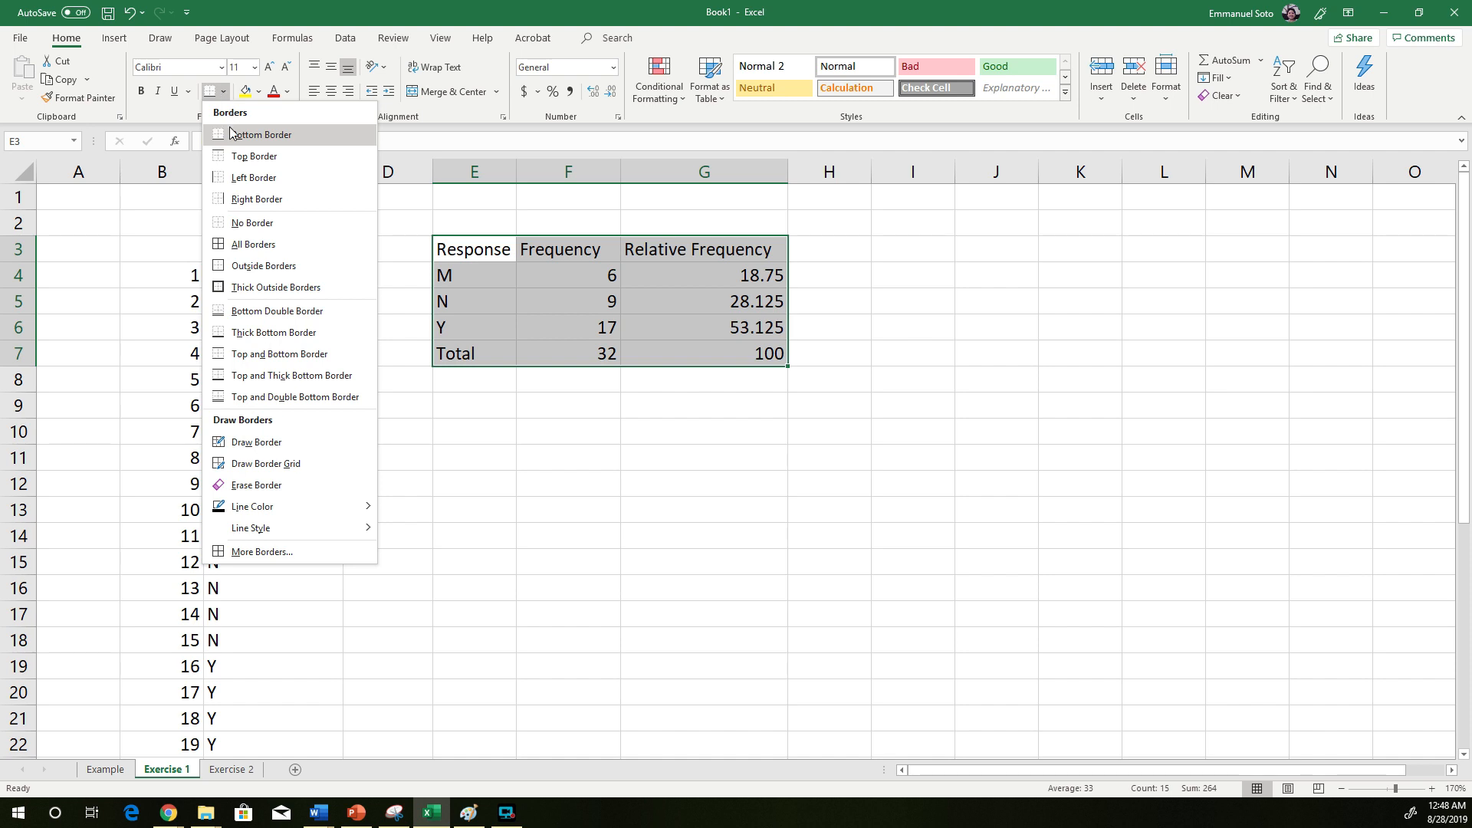
{"action": "left_click", "coordinate": [261, 244]}
{"action": "left_click", "coordinate": [686, 398]}
{"action": "left_click_drag", "start_coordinate": [494, 251], "coordinate": [733, 360]}
{"action": "left_click", "coordinate": [721, 438]}
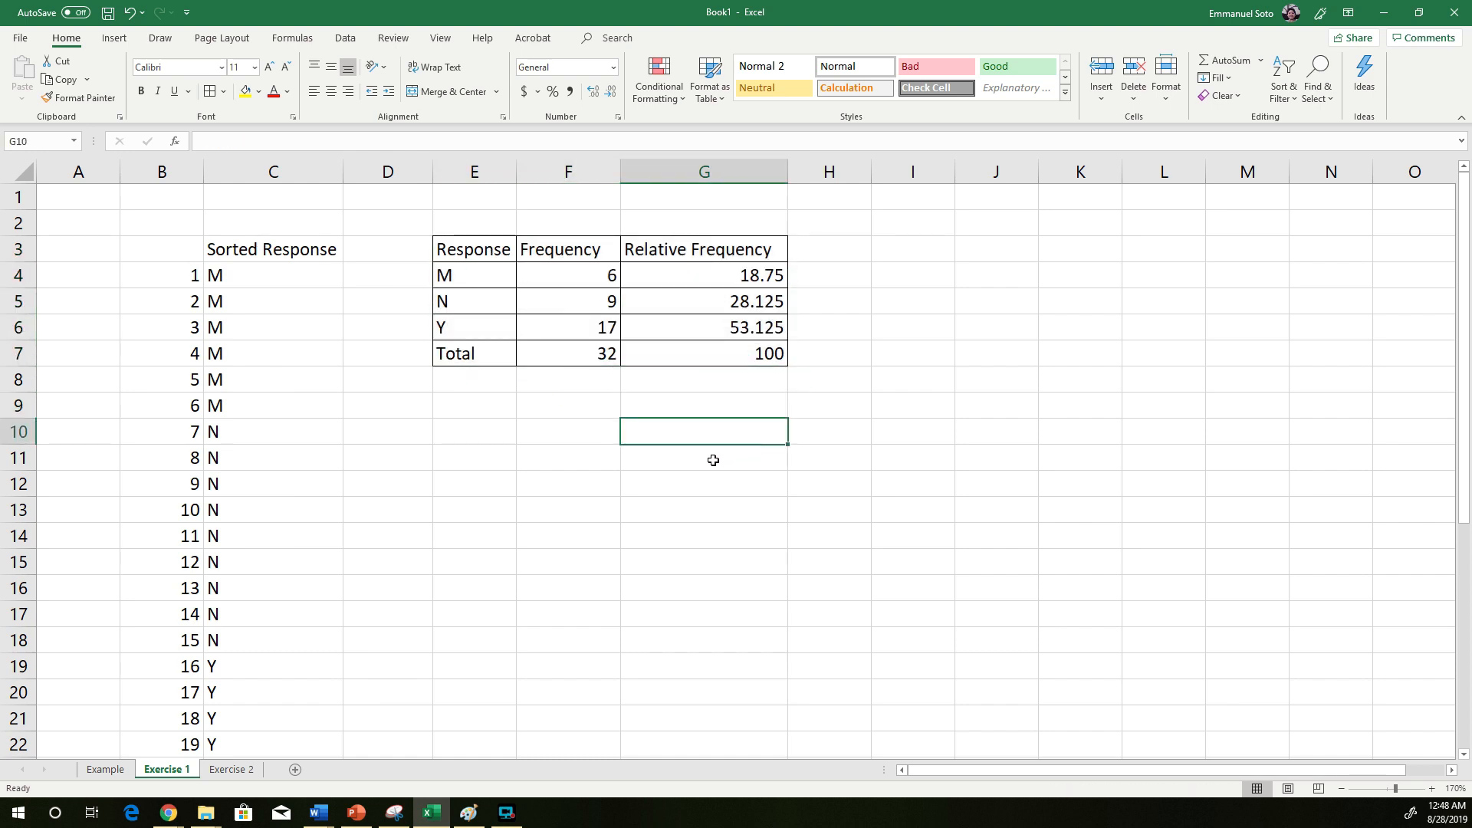
- Make the frequency table's header row E3:G3 bold
{"action": "left_click_drag", "start_coordinate": [487, 258], "coordinate": [742, 252]}
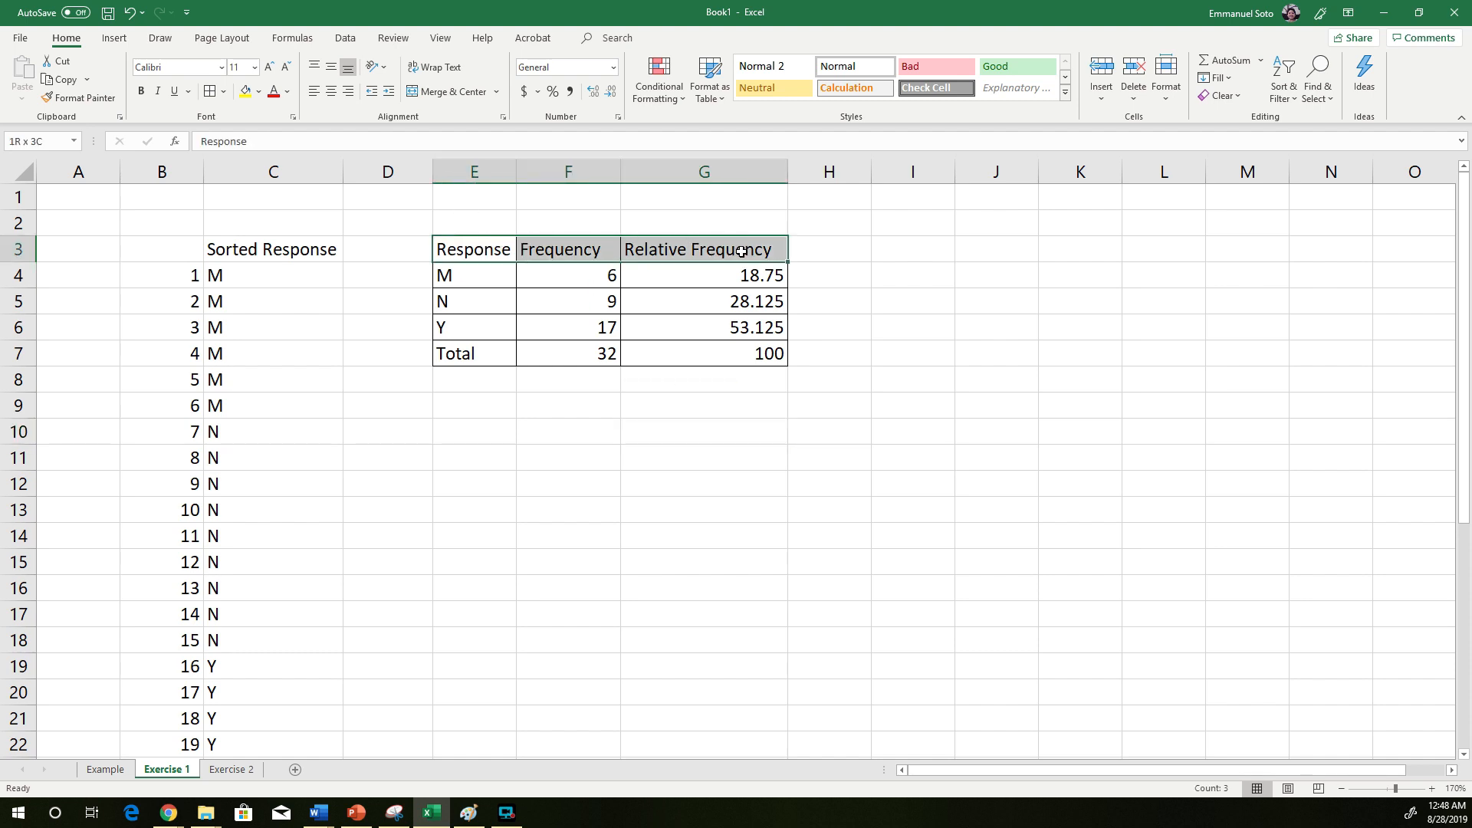
{"action": "left_click_drag", "start_coordinate": [741, 252], "coordinate": [741, 252]}
{"action": "left_click", "coordinate": [142, 92]}
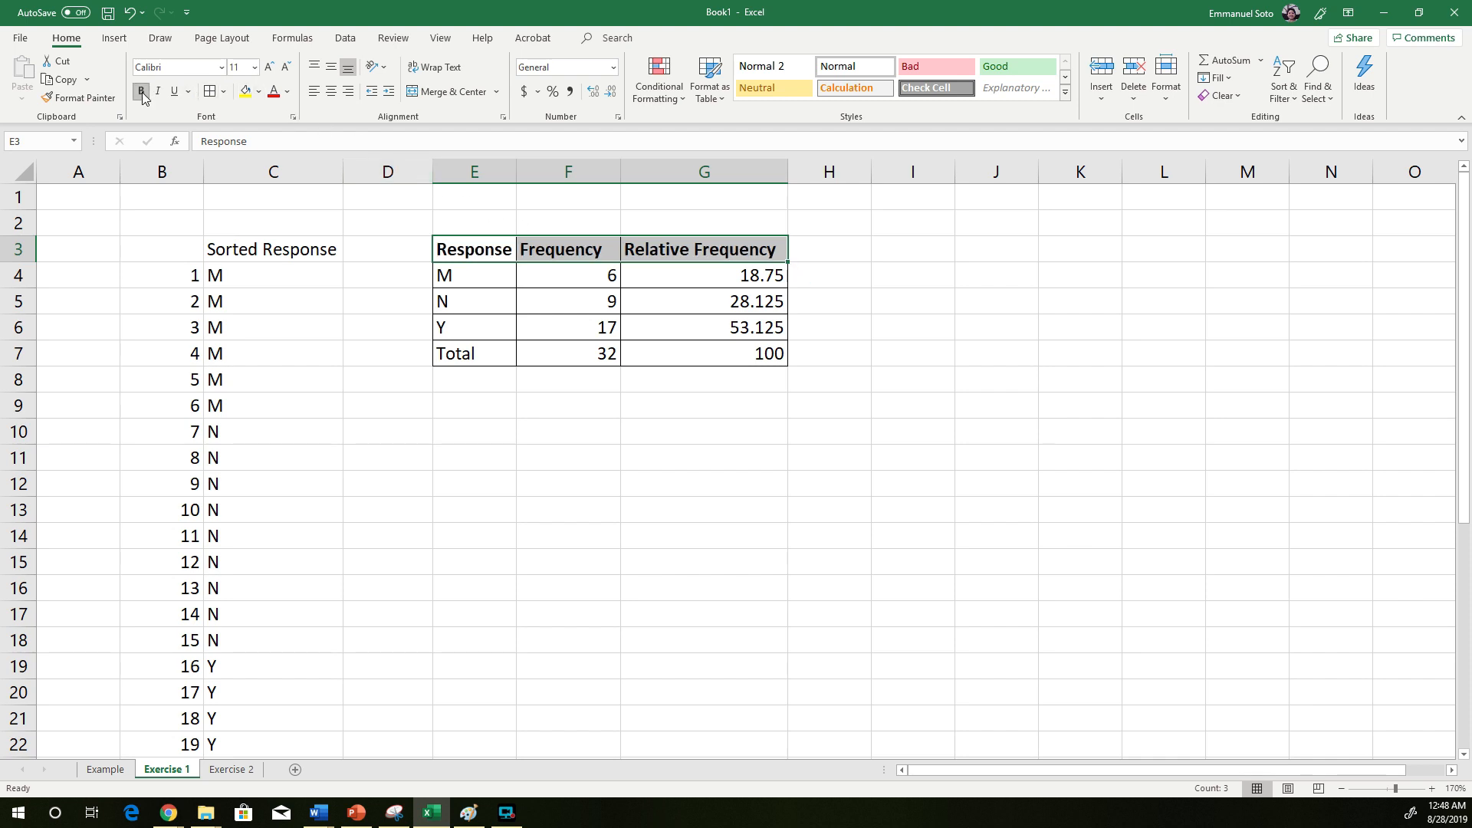
{"action": "left_click", "coordinate": [756, 456]}
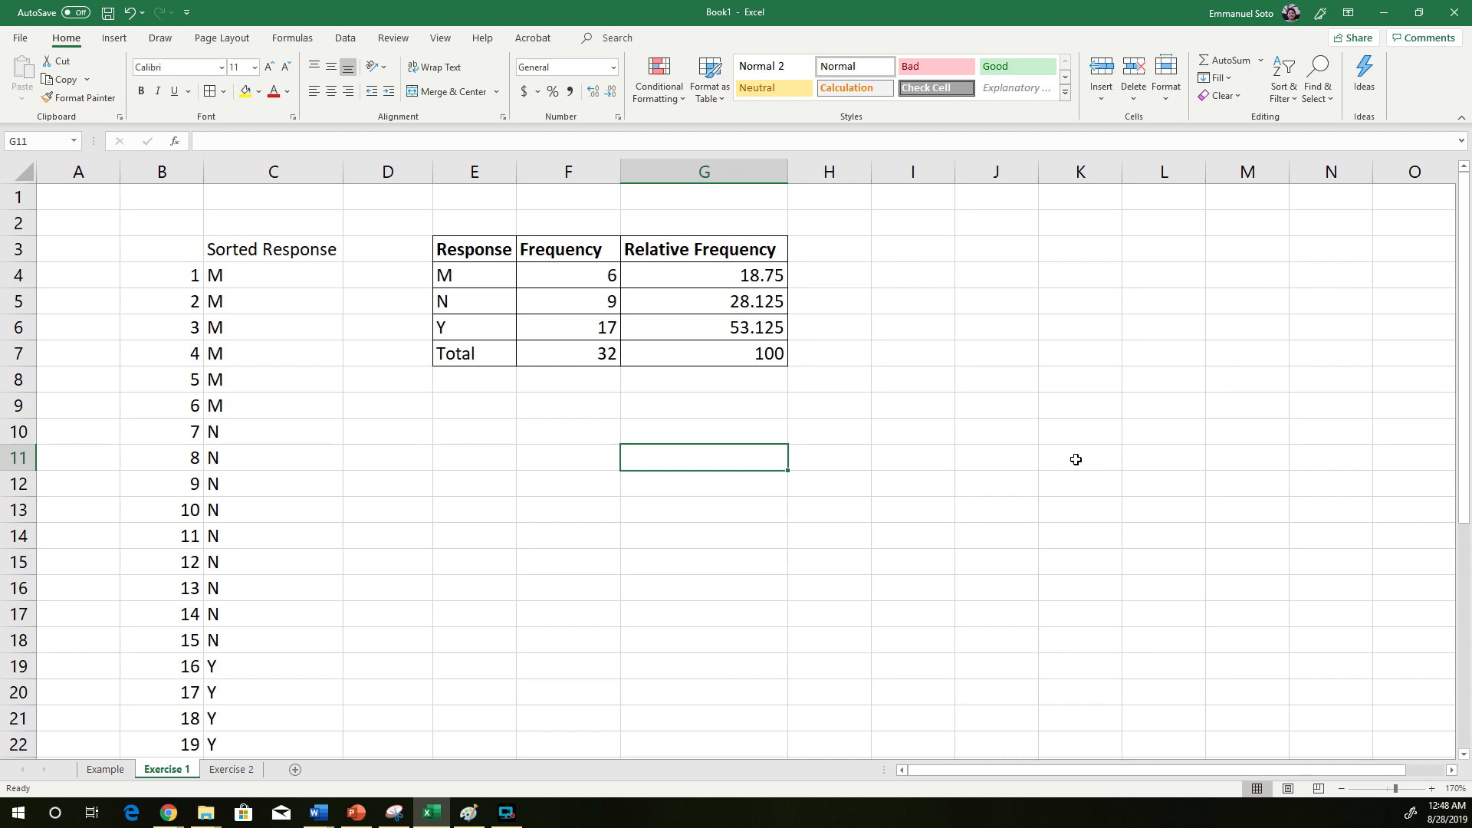
- Insert a blank 2-D clustered column chart from empty cell E10 and move it beside the frequency table, starting around column H
{"action": "left_click_drag", "start_coordinate": [469, 257], "coordinate": [723, 361]}
{"action": "left_click", "coordinate": [770, 458]}
{"action": "left_click", "coordinate": [483, 430]}
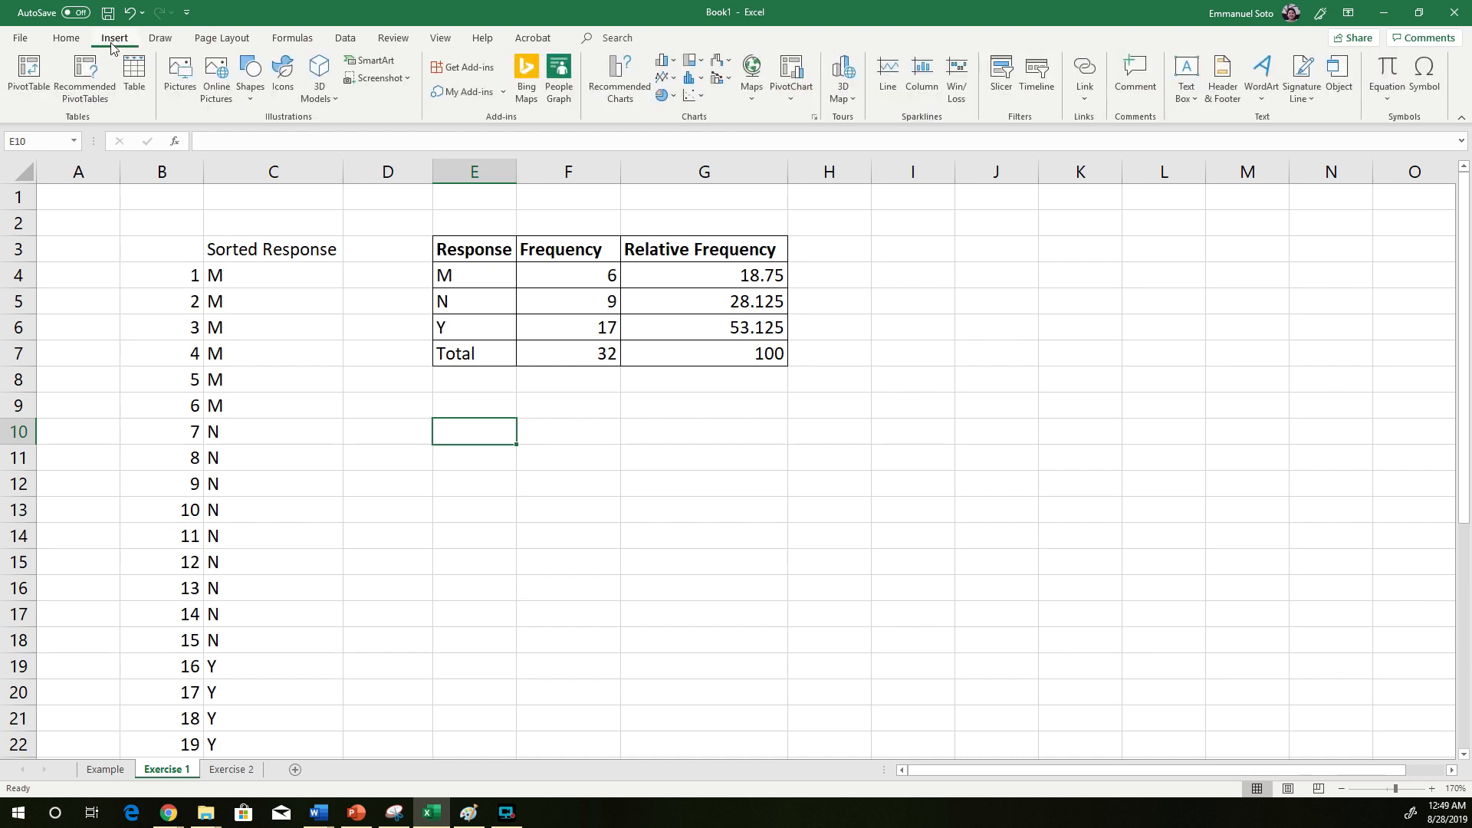
{"action": "left_click", "coordinate": [673, 63]}
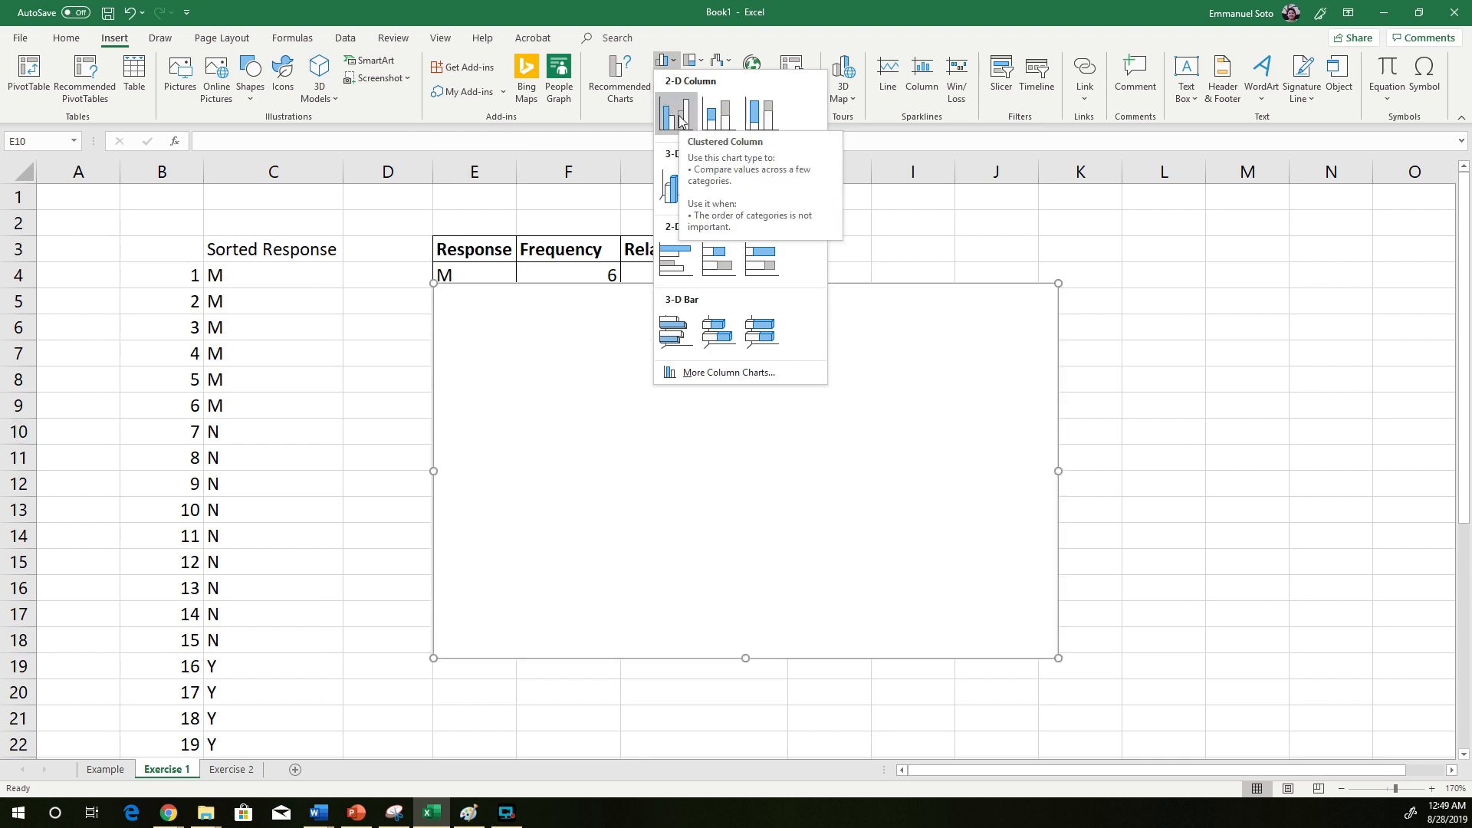
{"action": "left_click", "coordinate": [679, 115]}
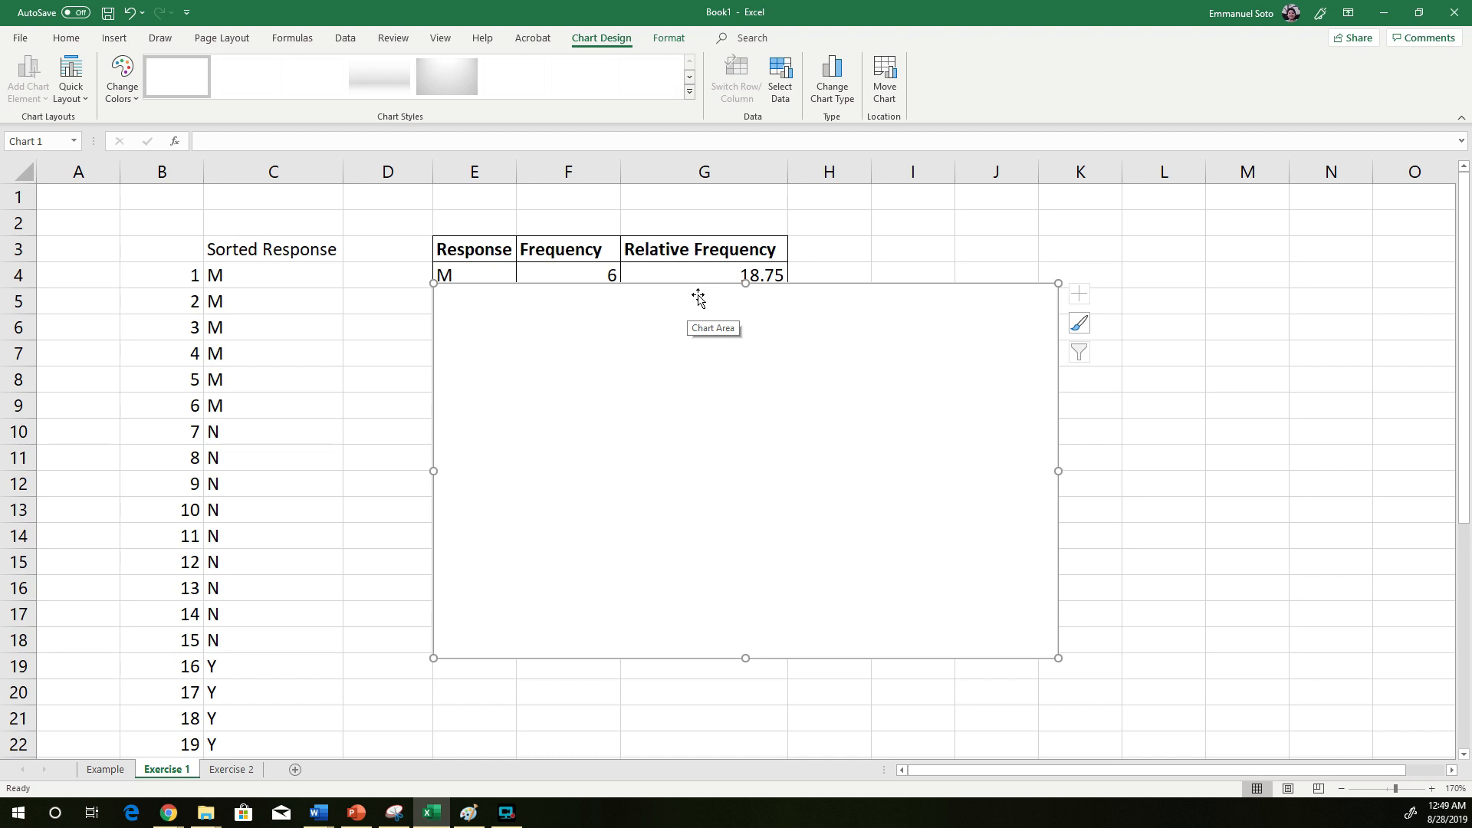
{"action": "left_click_drag", "start_coordinate": [698, 298], "coordinate": [1069, 239]}
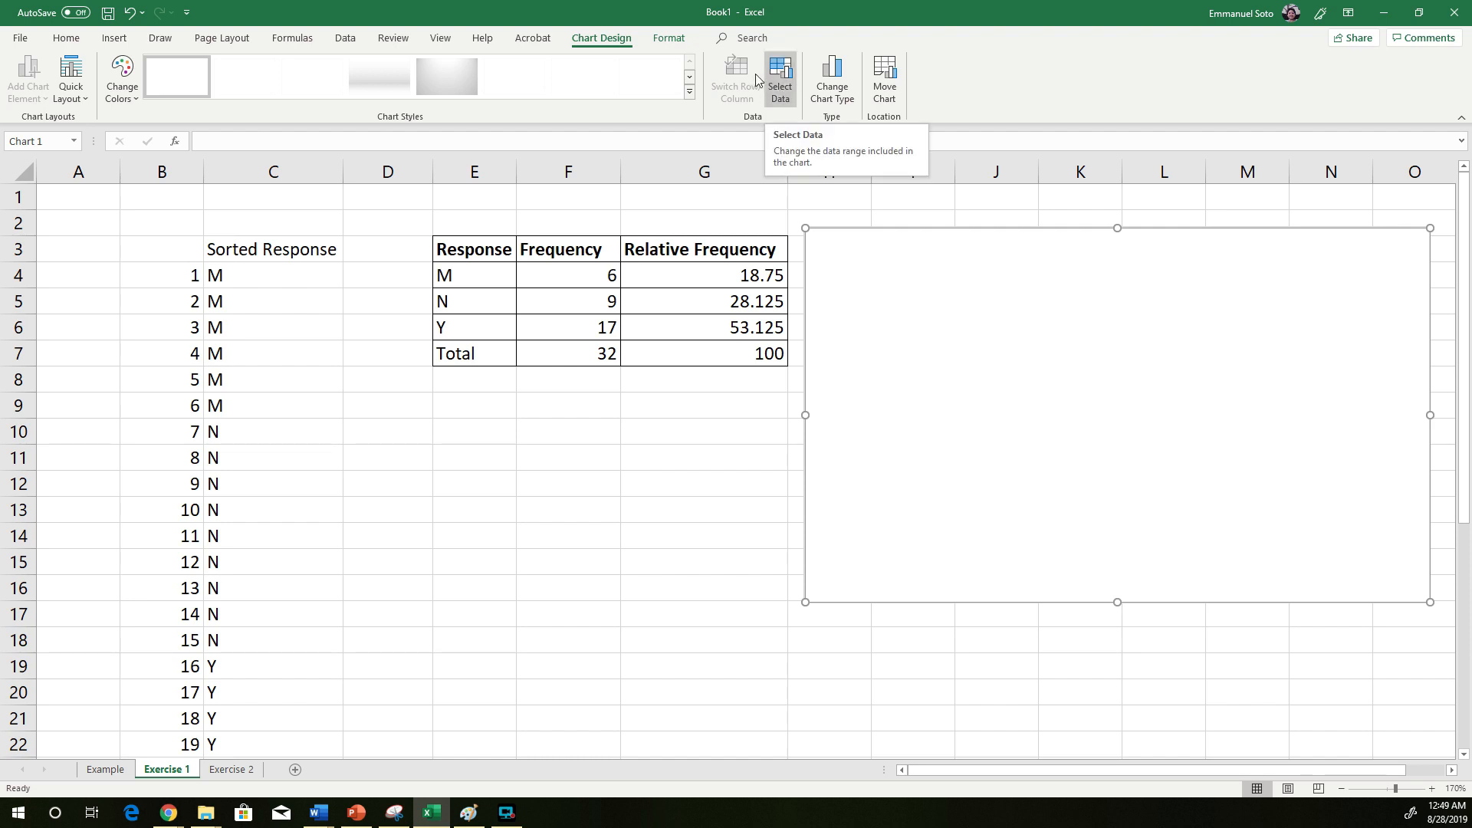
- Add a data series to the blank chart using the frequencies in F4:F6 as its values
{"action": "left_click", "coordinate": [790, 87]}
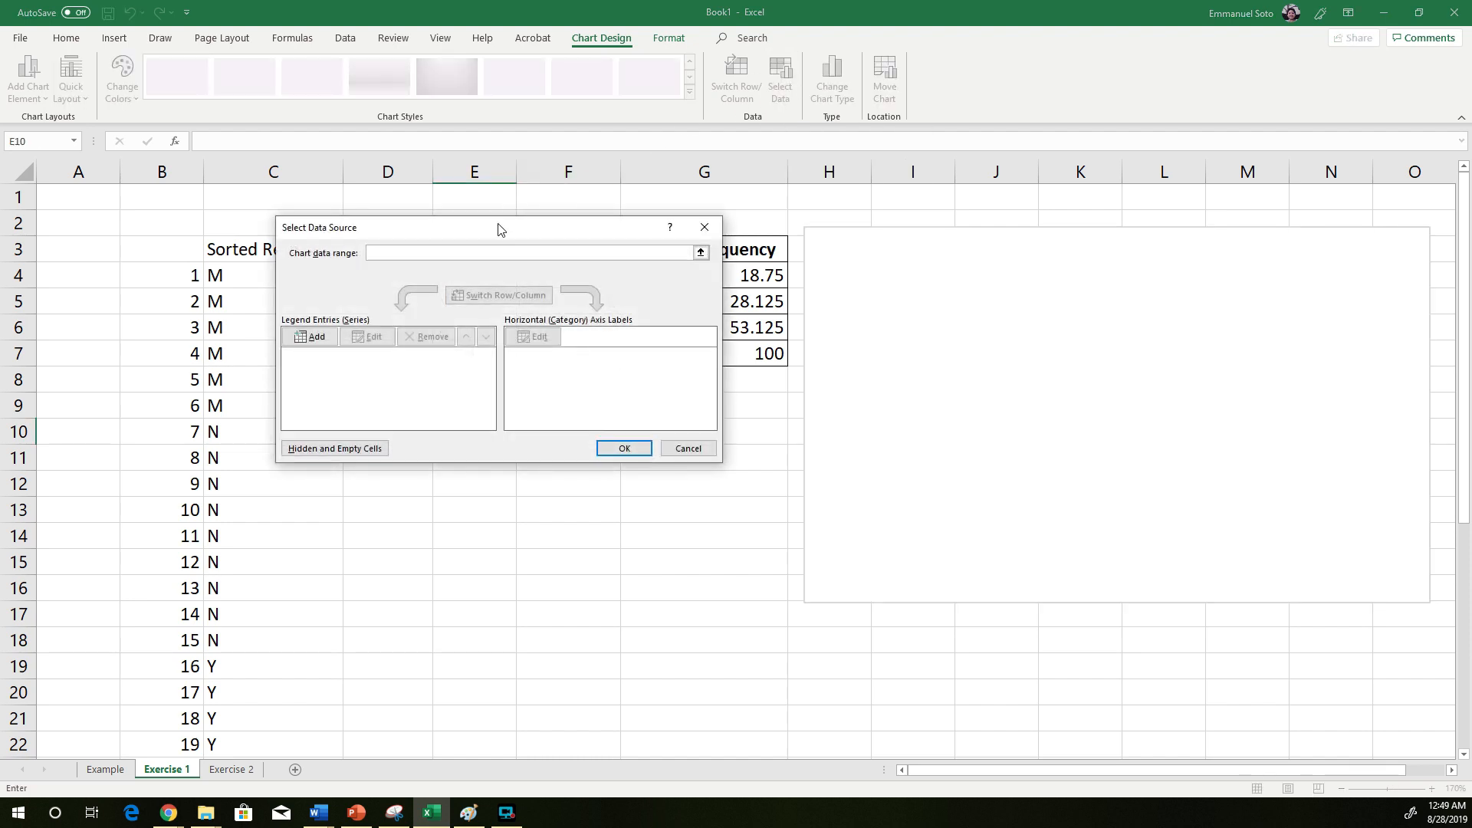
{"action": "left_click_drag", "start_coordinate": [497, 233], "coordinate": [575, 382]}
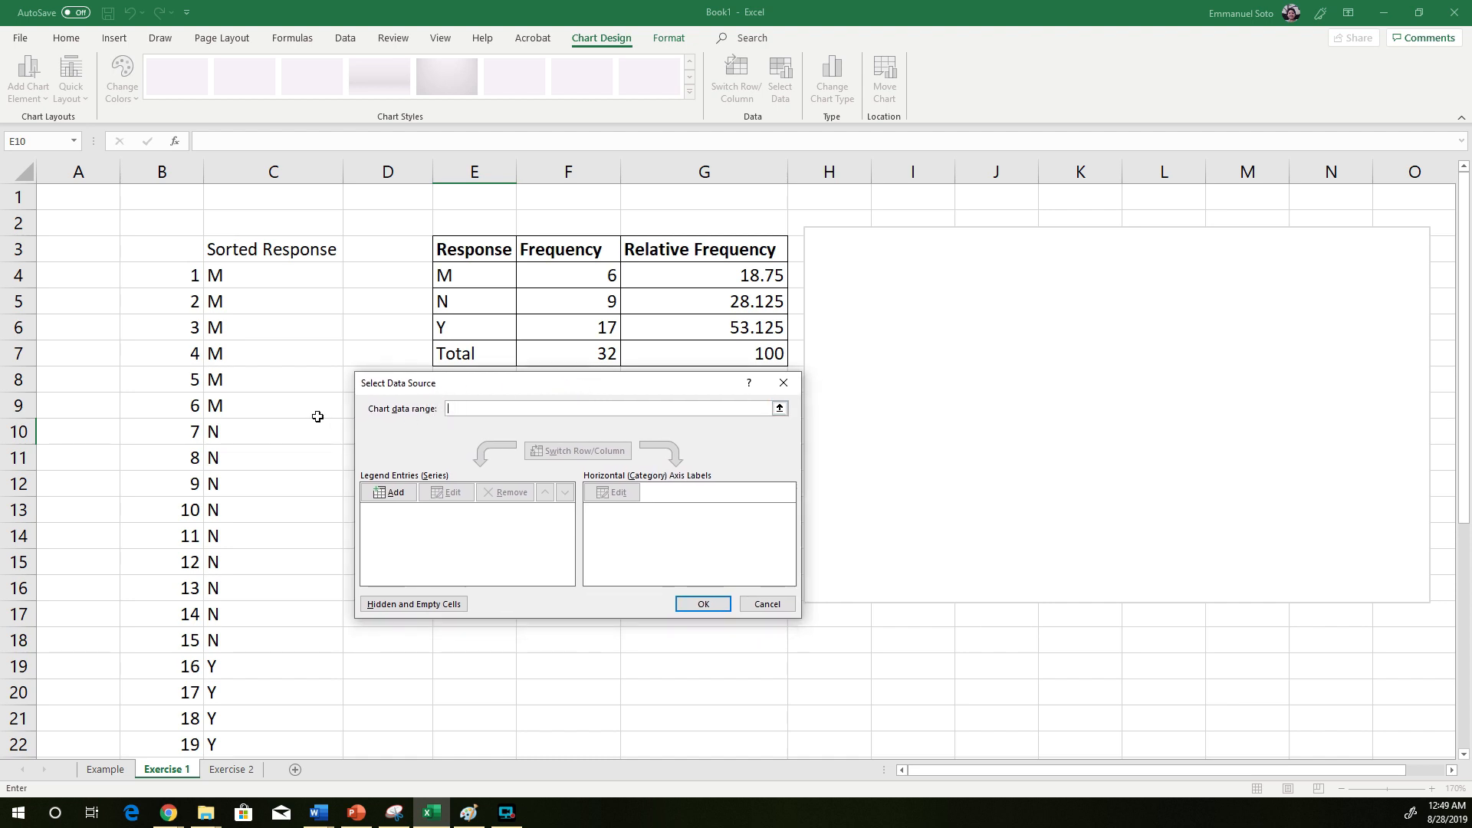
{"action": "left_click", "coordinate": [398, 505]}
{"action": "left_click_drag", "start_coordinate": [453, 291], "coordinate": [876, 231]}
{"action": "left_click", "coordinate": [854, 304]}
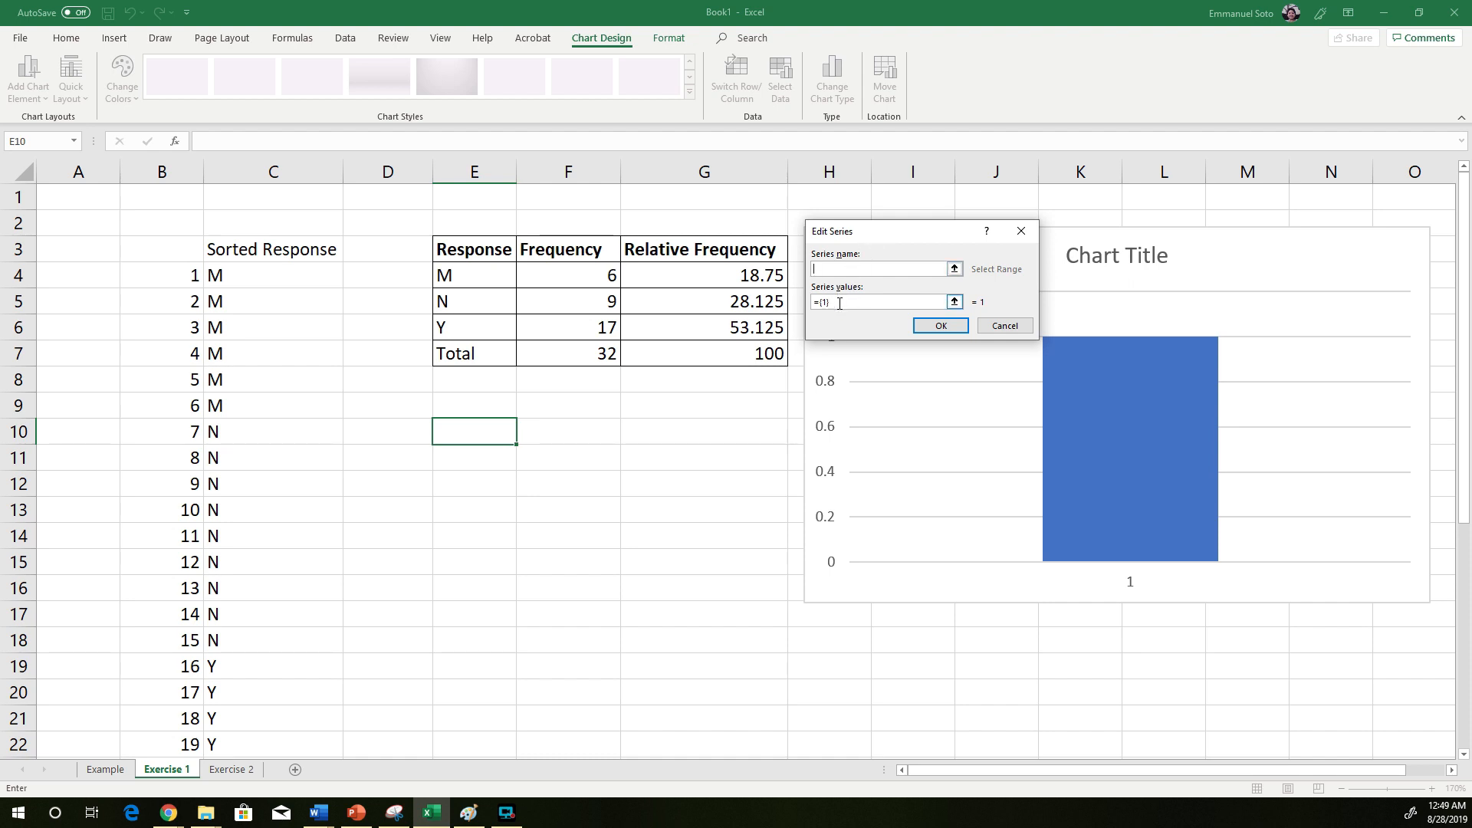
{"action": "left_click", "coordinate": [894, 304]}
{"action": "key", "text": "BackSpace"}
{"action": "left_click_drag", "start_coordinate": [554, 273], "coordinate": [571, 332]}
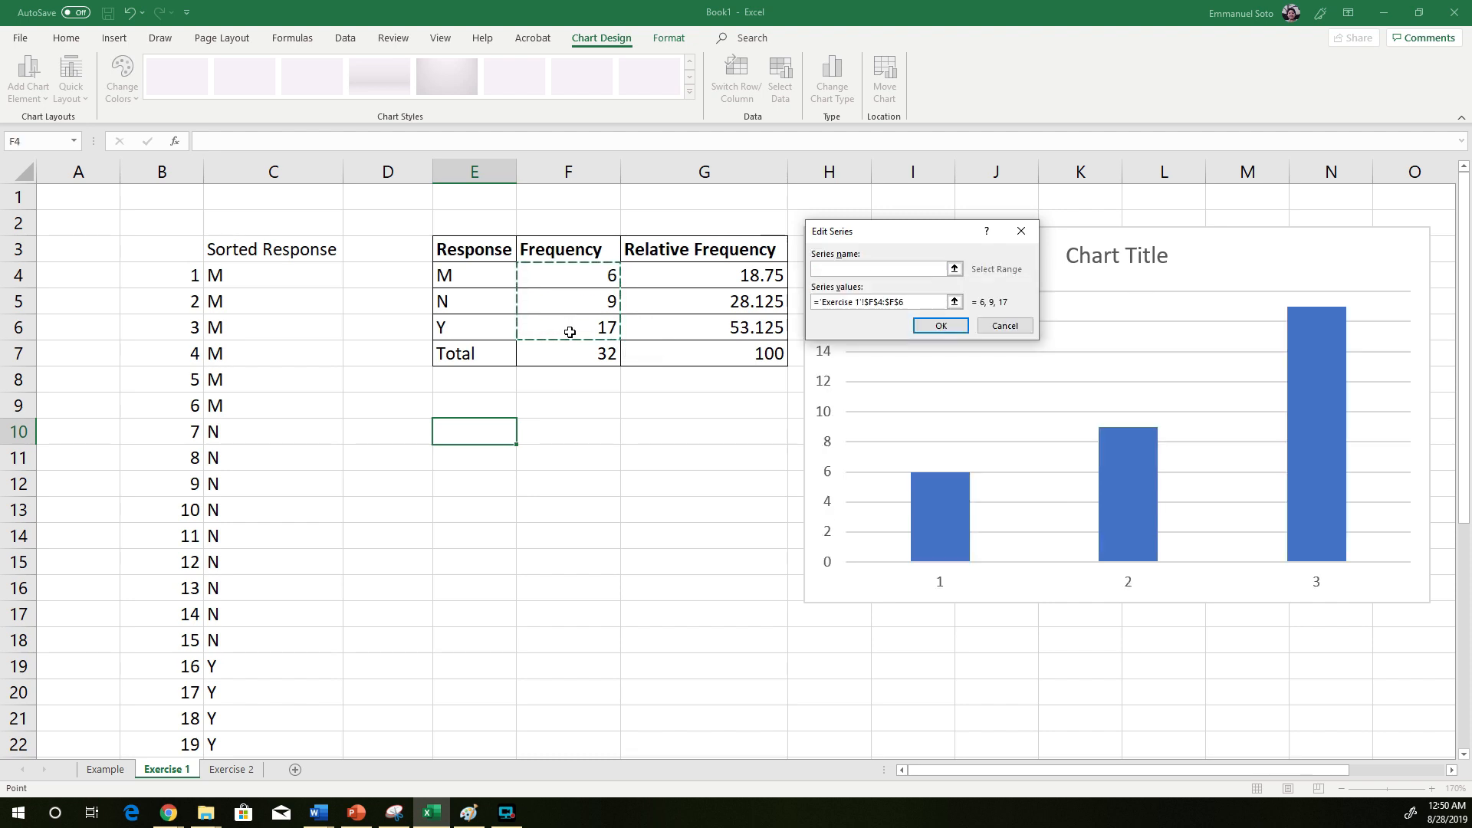
{"action": "left_click", "coordinate": [941, 328]}
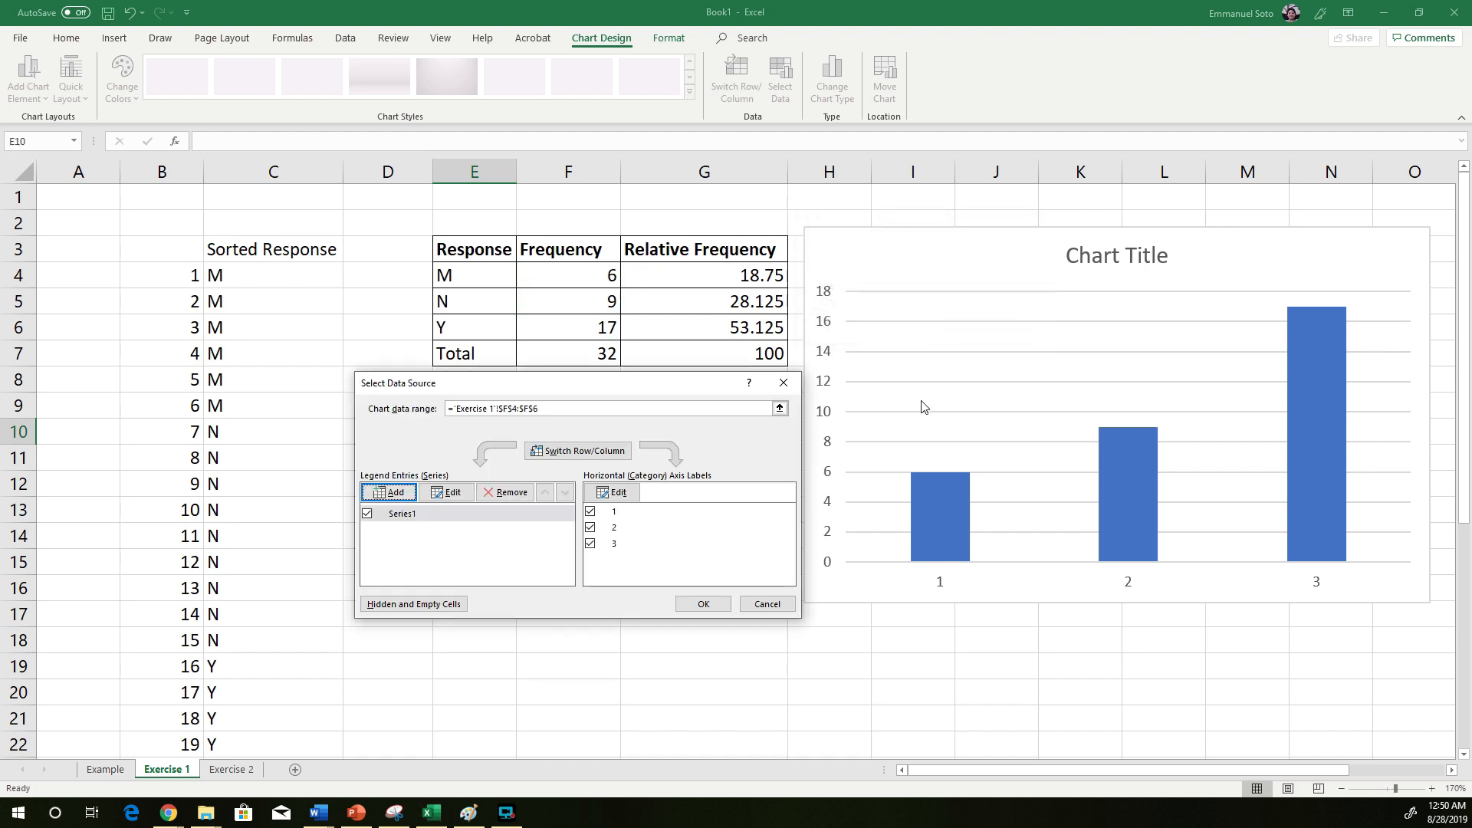
- Set the chart's horizontal category labels to the responses in E4:E6 and apply the data source
{"action": "mouse_move", "coordinate": [622, 381]}
{"action": "left_mouse_down"}
{"action": "mouse_move", "coordinate": [1024, 208]}
{"action": "mouse_move", "coordinate": [702, 368]}
{"action": "mouse_move", "coordinate": [633, 384]}
{"action": "left_mouse_up"}
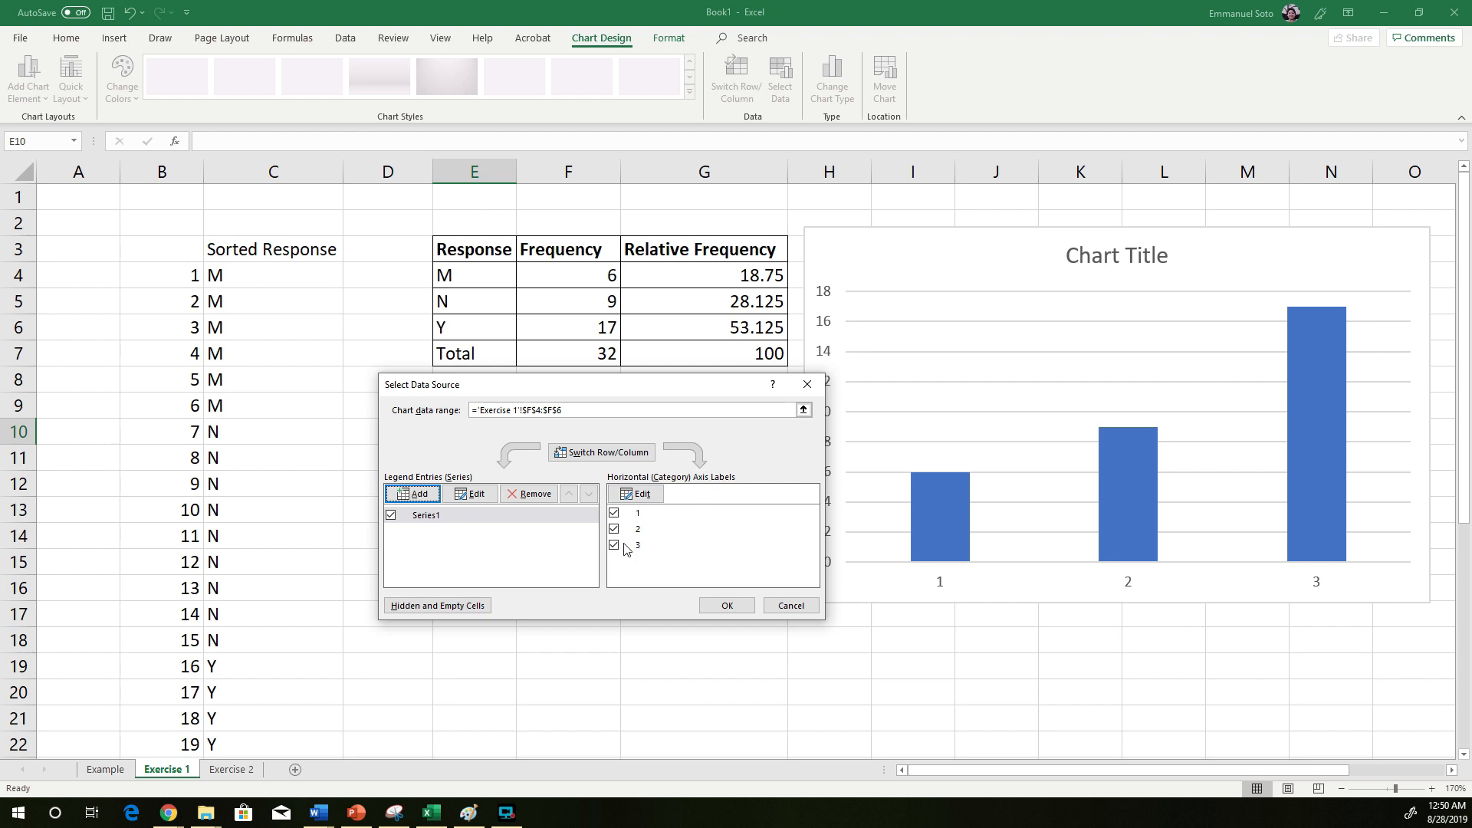
{"action": "left_click", "coordinate": [644, 494]}
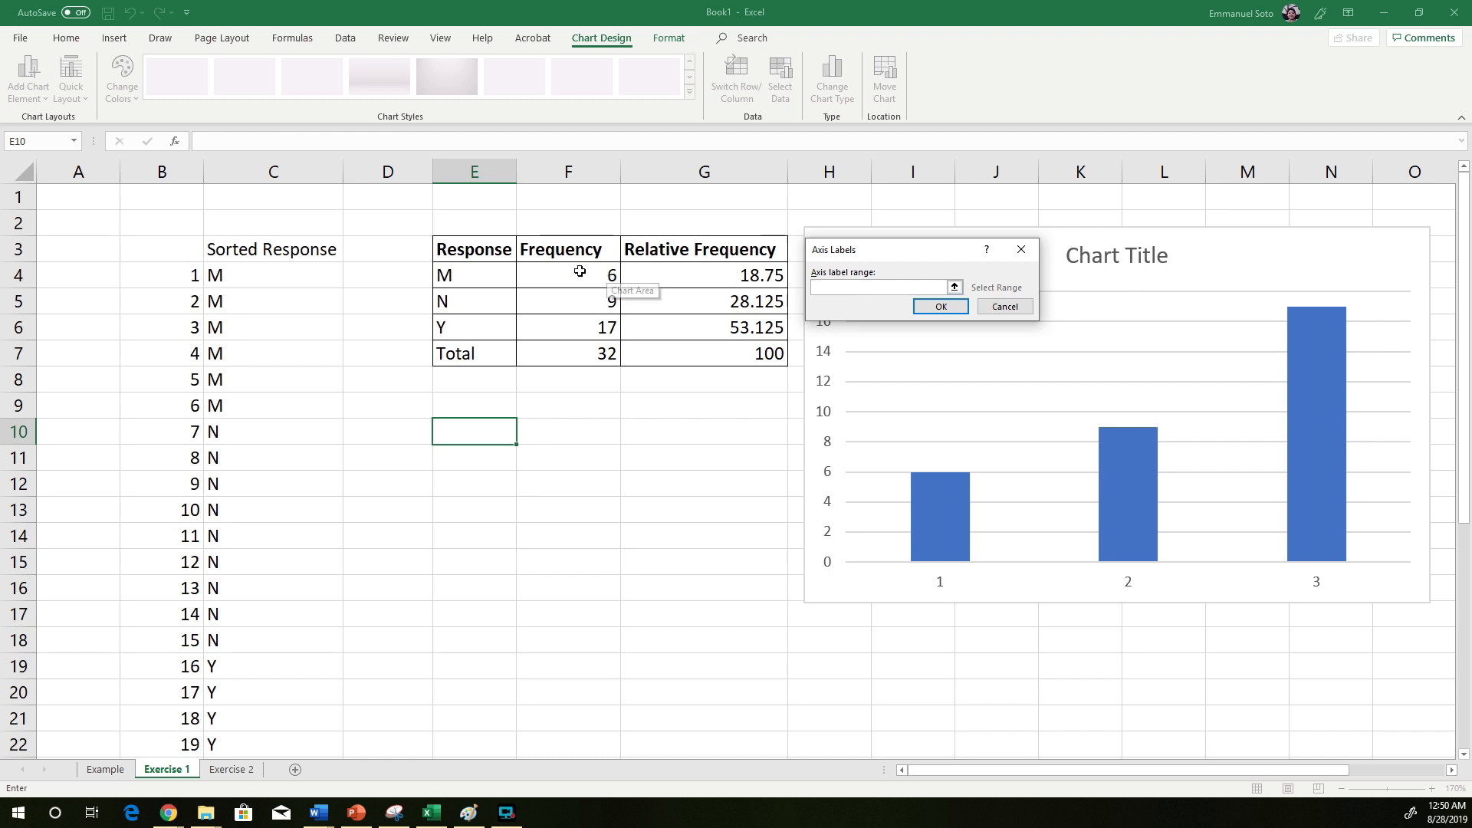
{"action": "left_click_drag", "start_coordinate": [456, 268], "coordinate": [460, 325]}
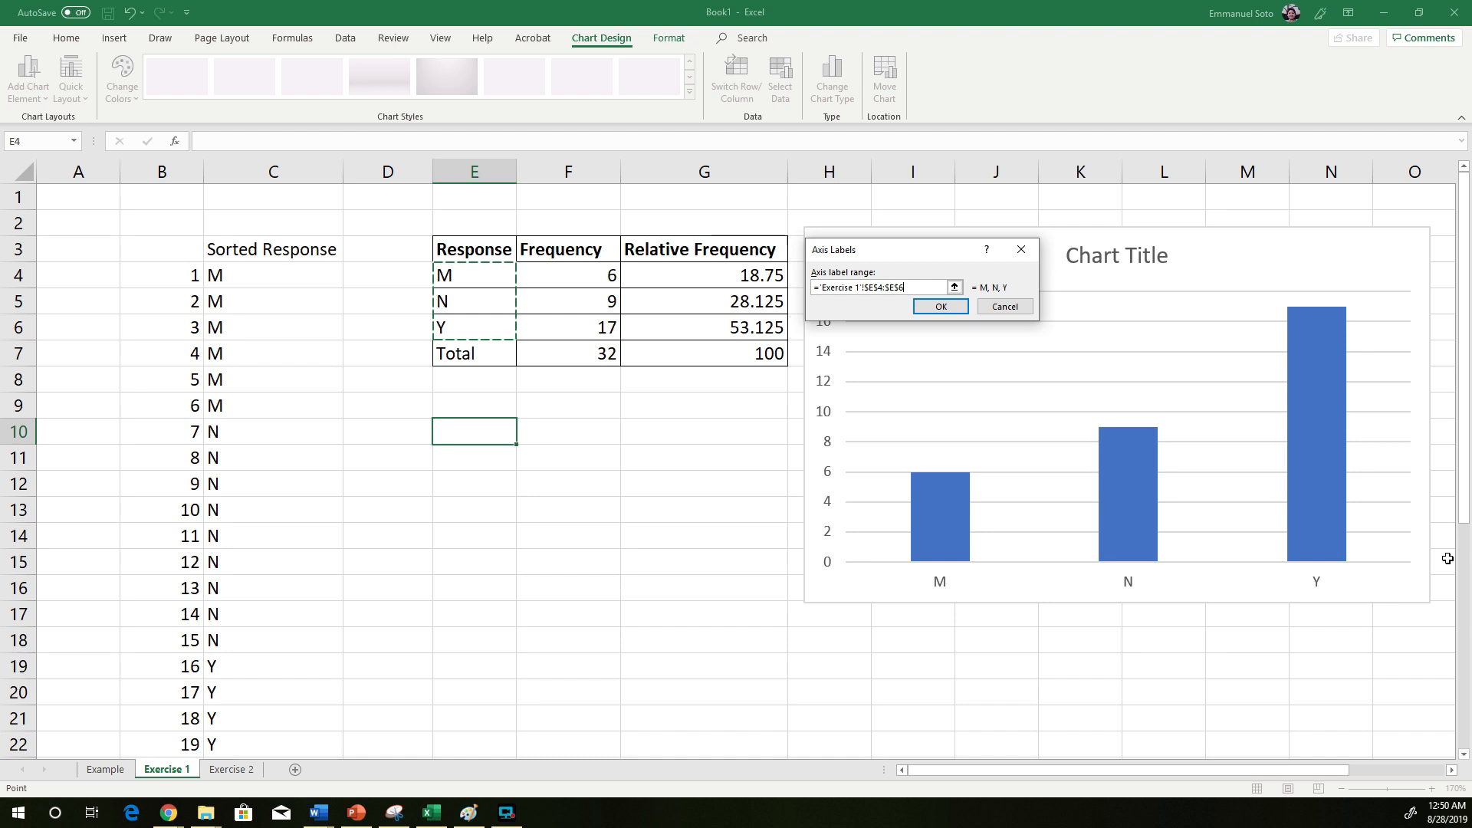
{"action": "left_click", "coordinate": [949, 311]}
{"action": "left_click", "coordinate": [725, 605]}
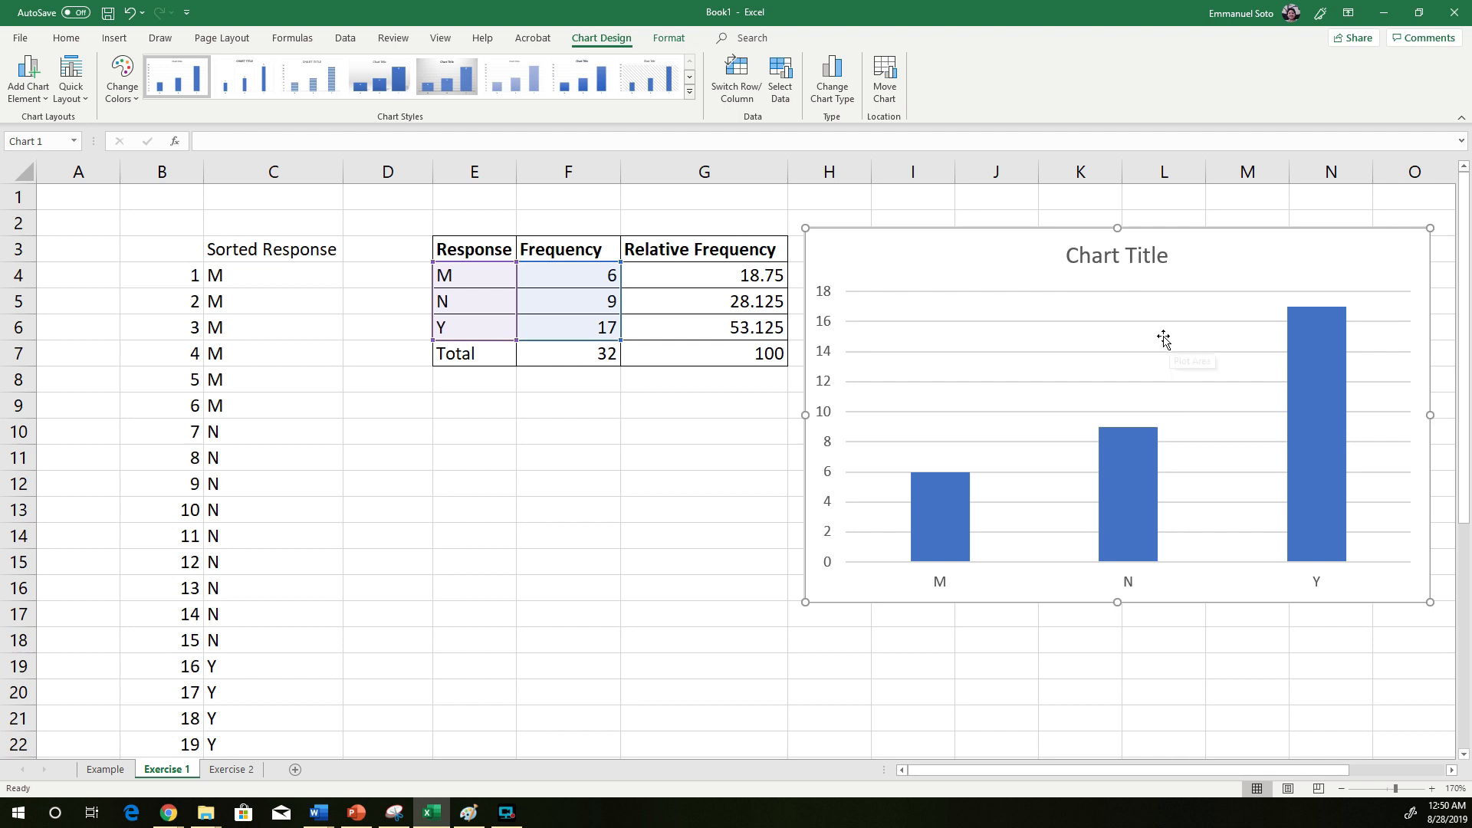
- Add axis titles to the column chart
{"action": "left_click_drag", "start_coordinate": [1350, 770], "coordinate": [1413, 771]}
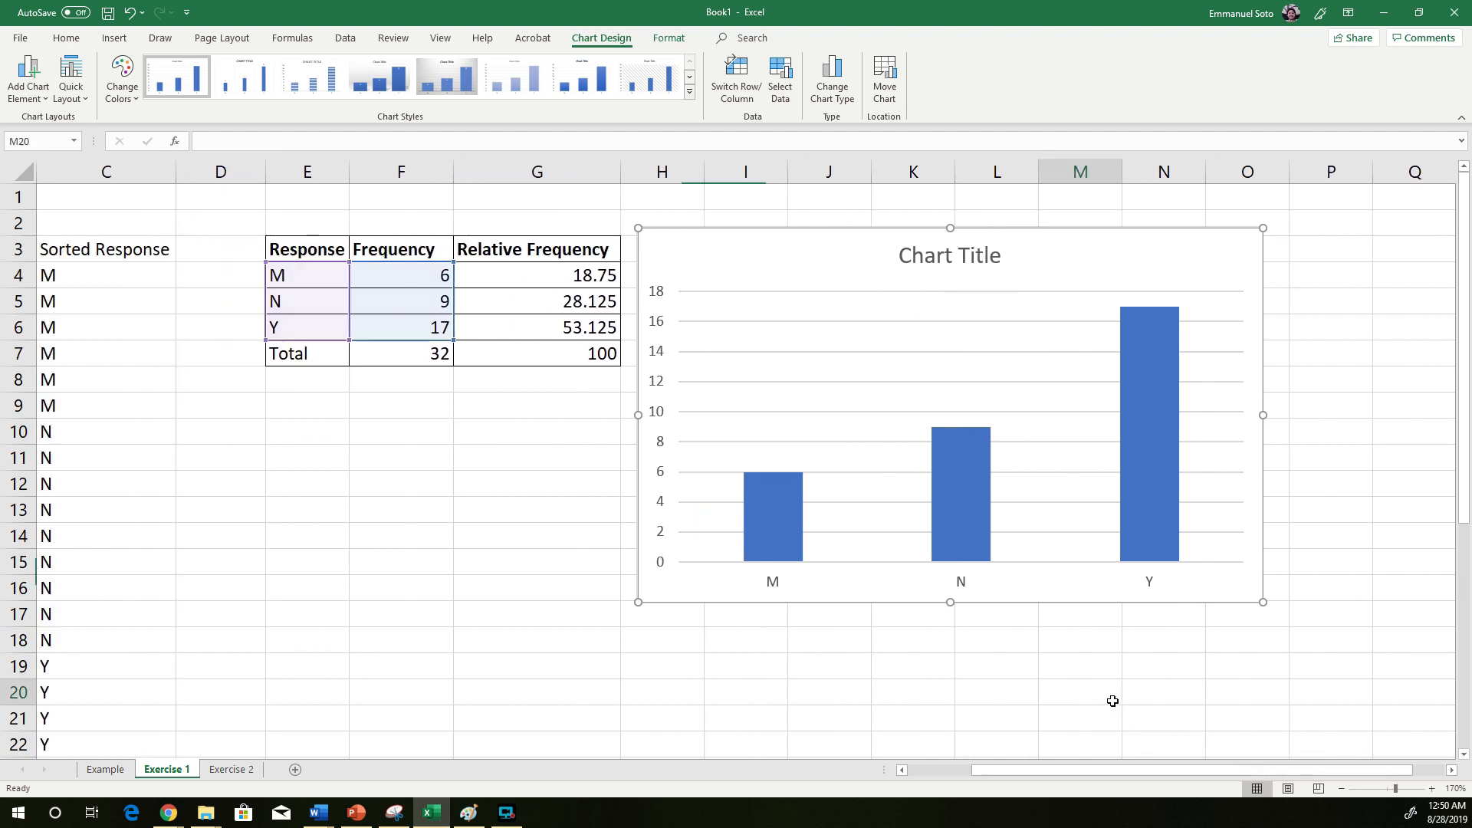
{"action": "left_click", "coordinate": [1112, 701]}
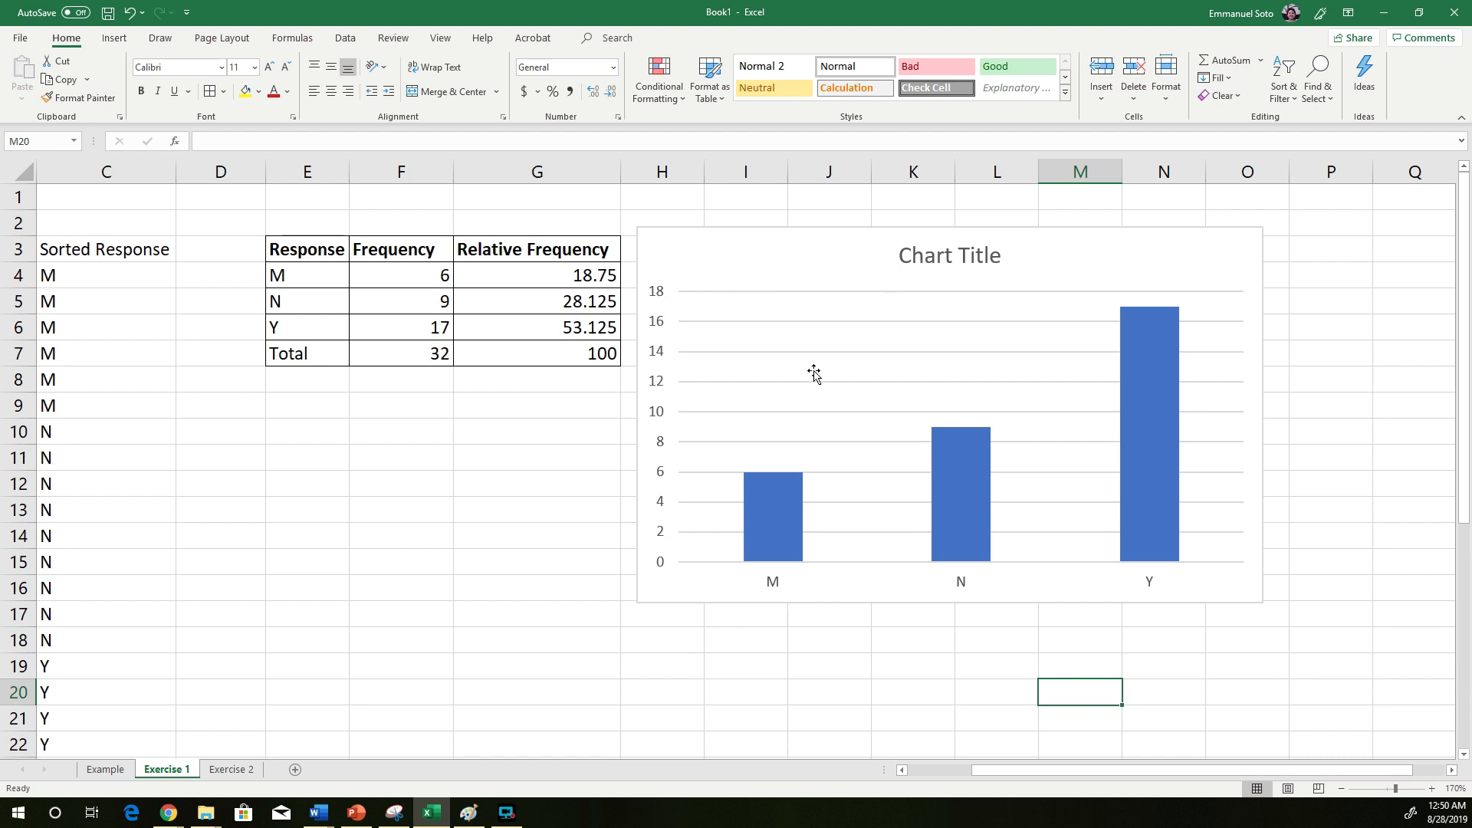
{"action": "left_click", "coordinate": [818, 245]}
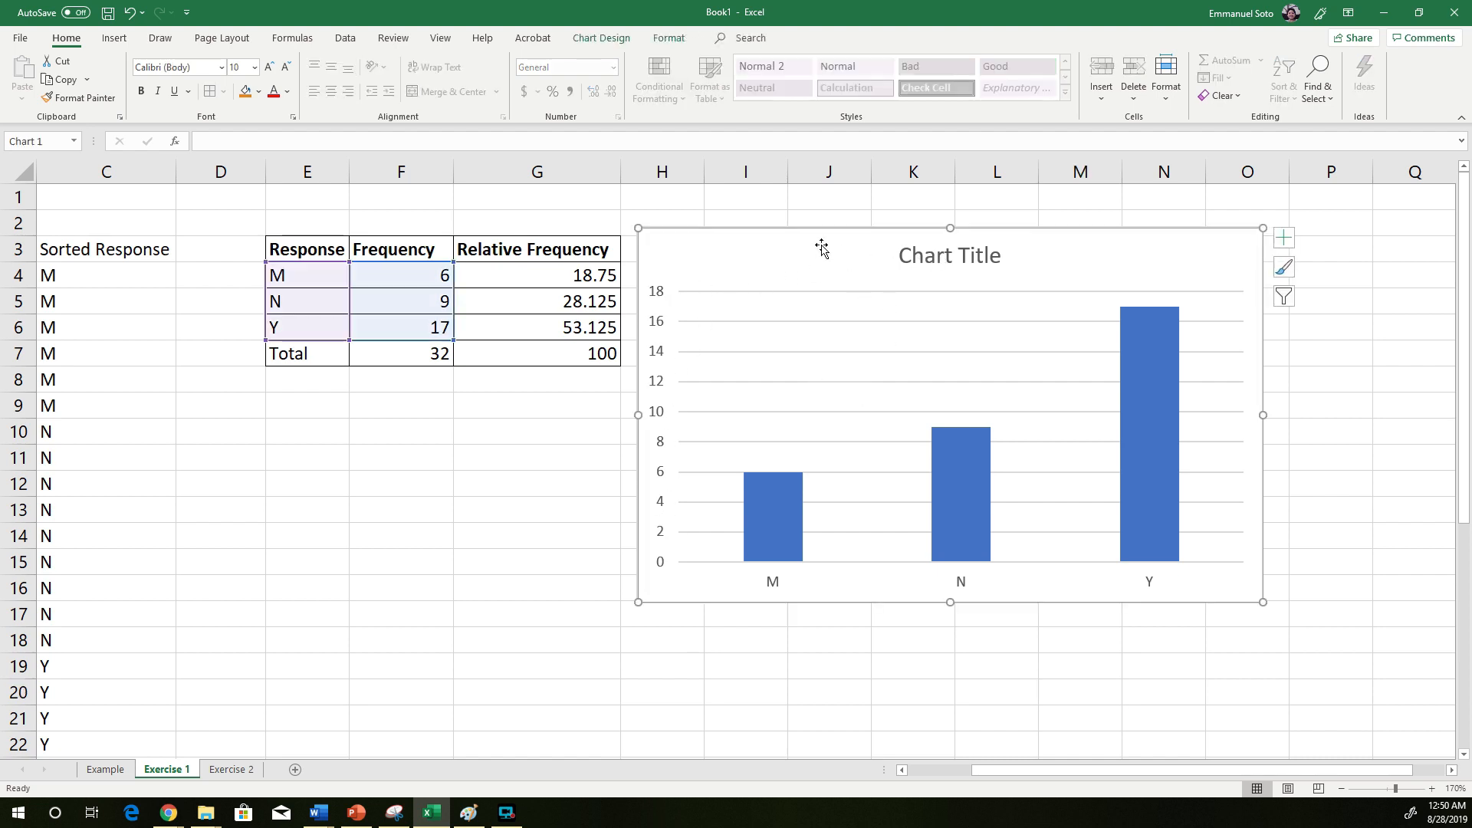
{"action": "left_click", "coordinate": [1284, 241]}
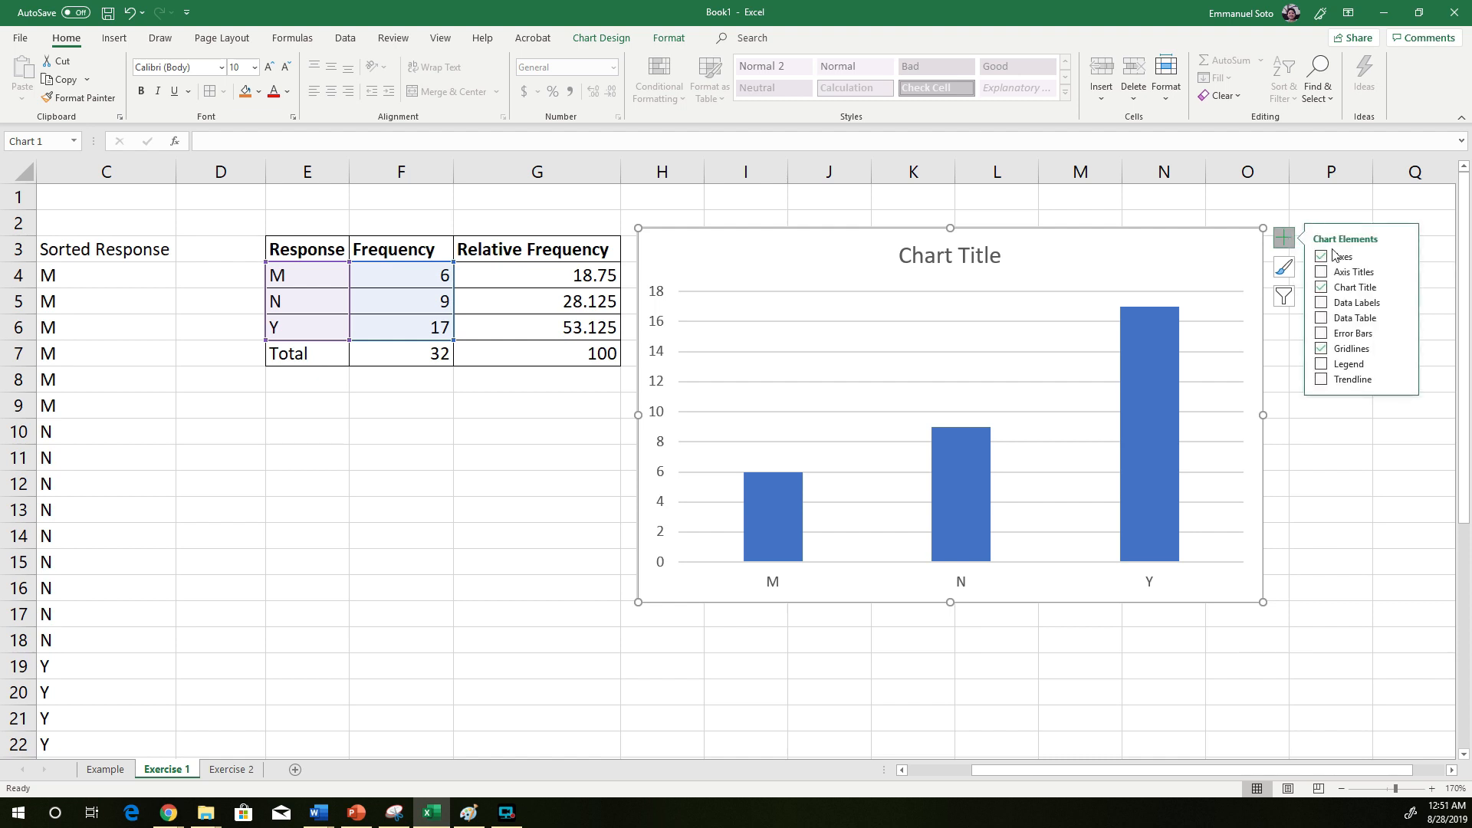
{"action": "left_click", "coordinate": [1323, 272]}
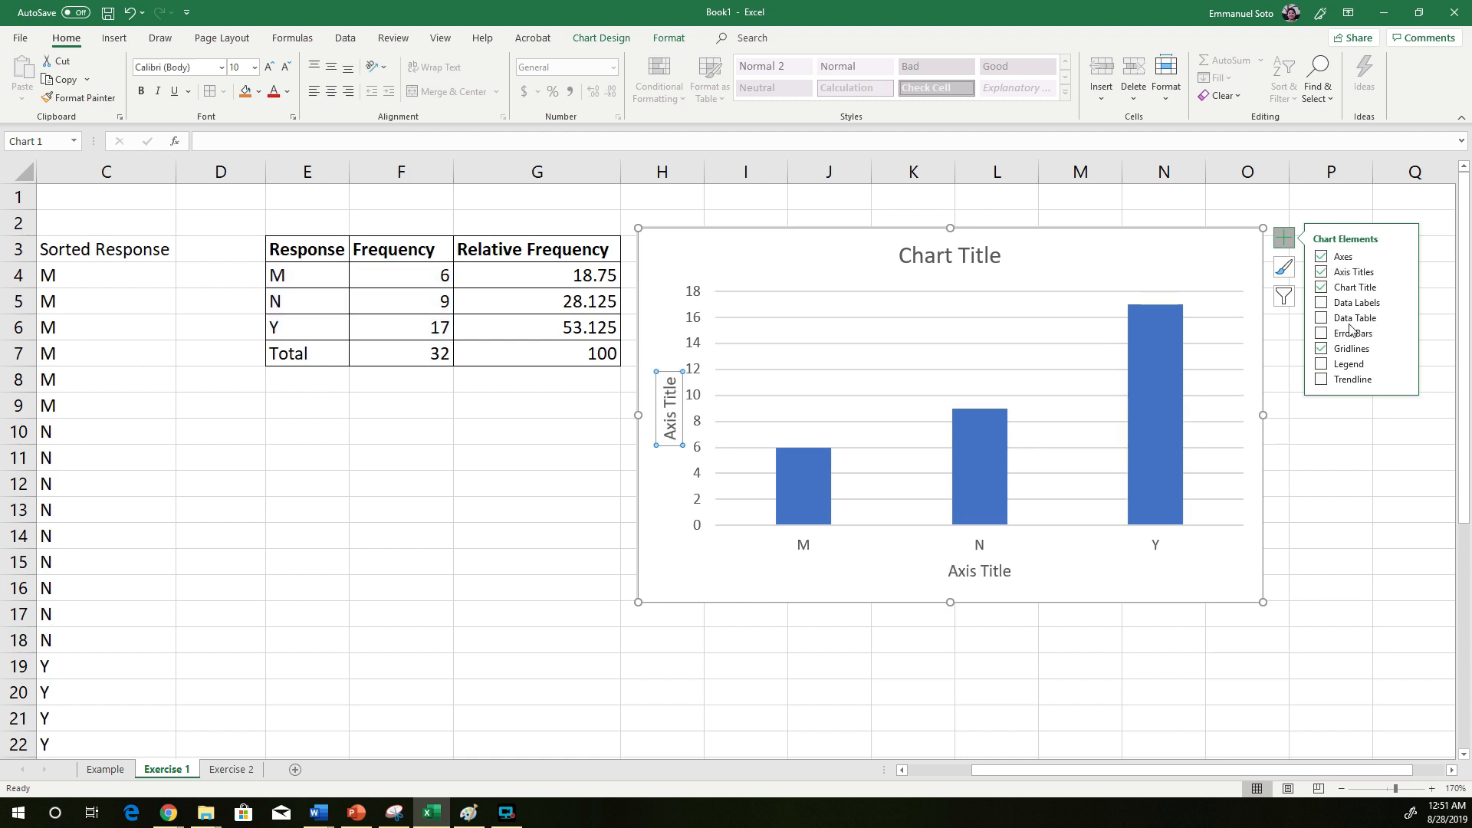
{"action": "left_click", "coordinate": [1369, 431]}
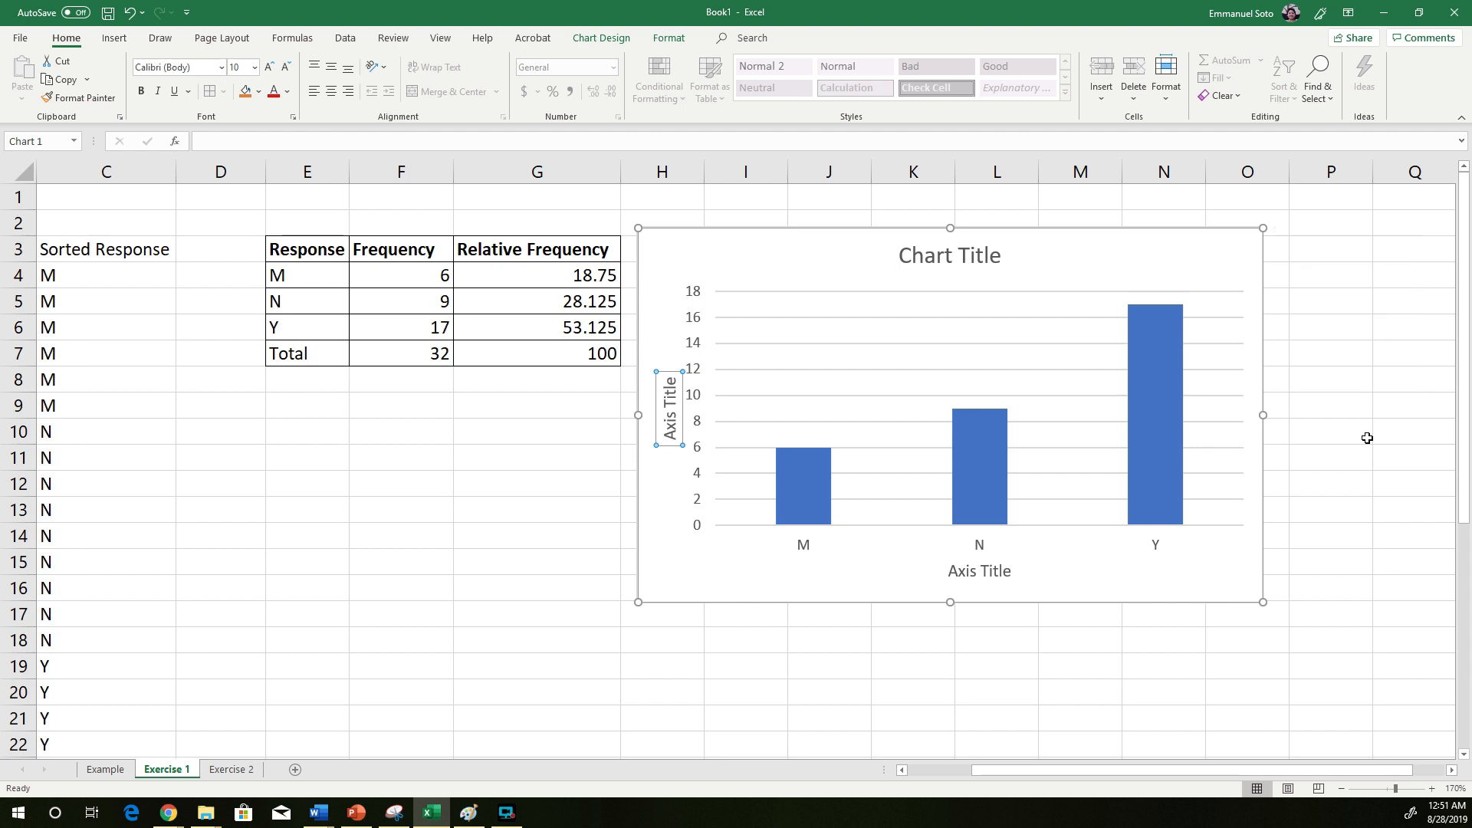
- Title the chart's vertical axis Frequency and its horizontal axis Response
{"action": "left_click", "coordinate": [670, 392]}
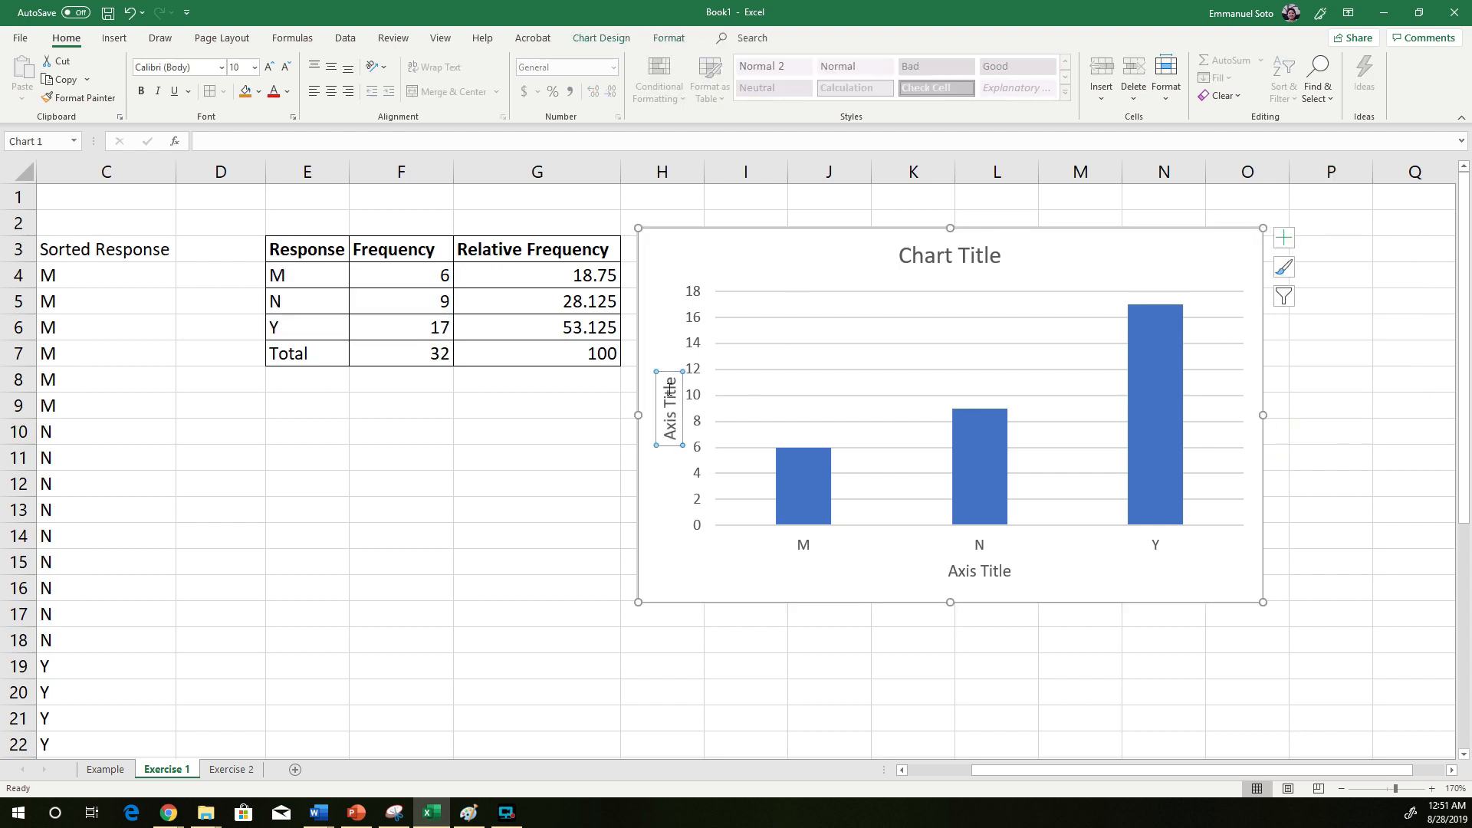
{"action": "left_click", "coordinate": [670, 382]}
{"action": "left_click_drag", "start_coordinate": [672, 382], "coordinate": [670, 448]}
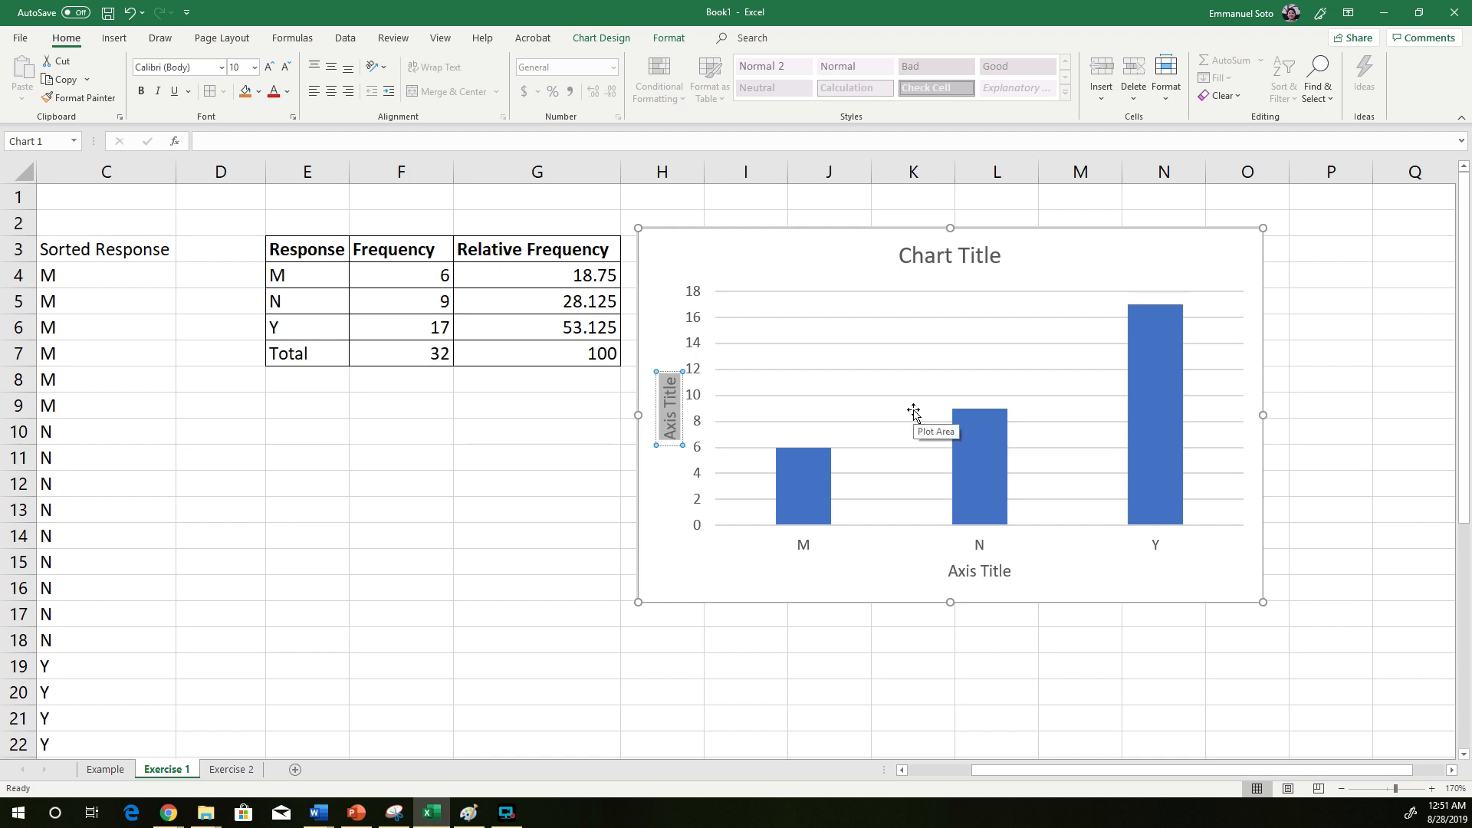
{"action": "type", "text": "Frequency"}
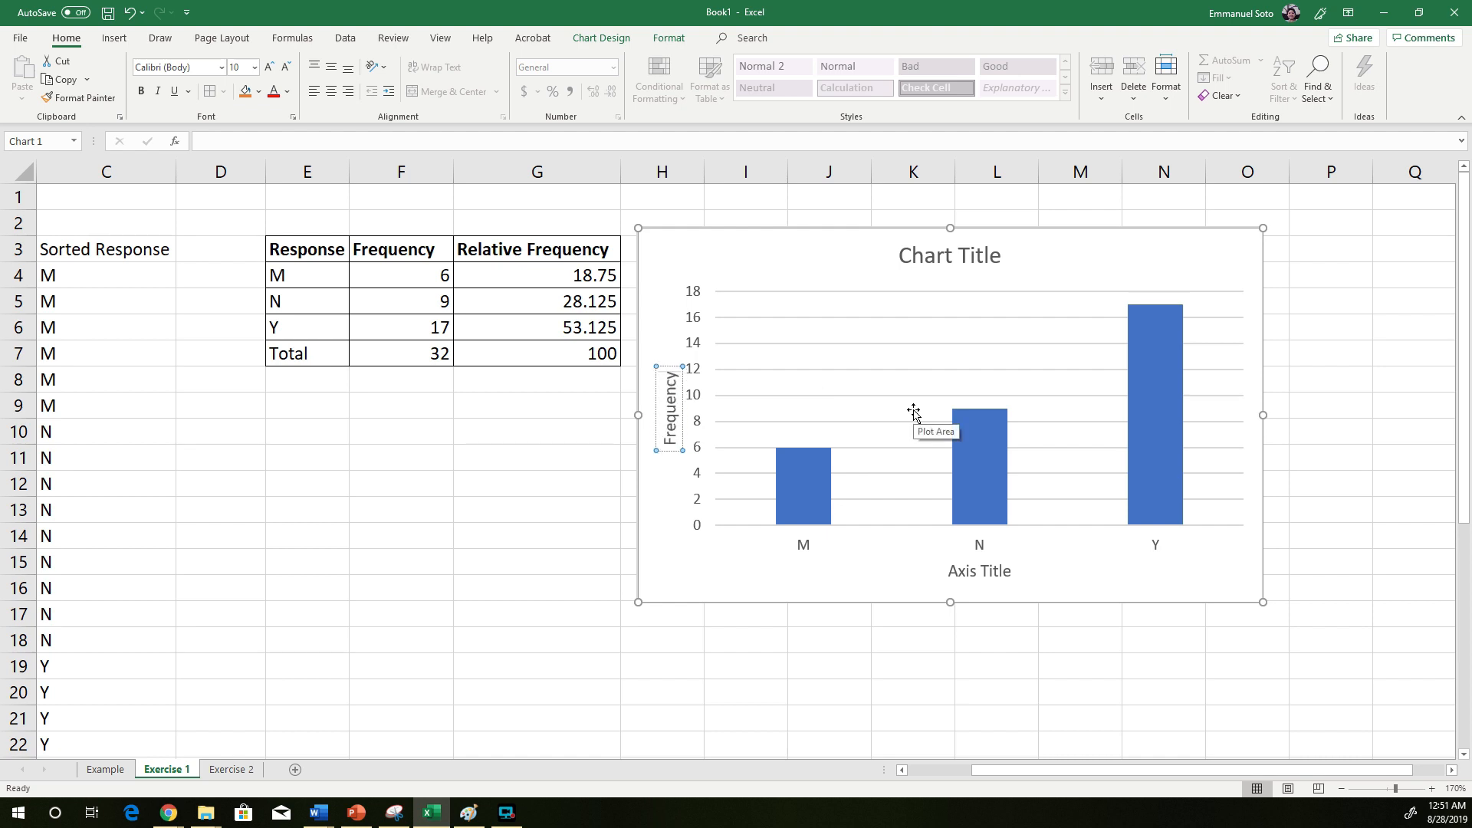
{"action": "left_click", "coordinate": [984, 571]}
{"action": "left_click_drag", "start_coordinate": [1012, 571], "coordinate": [962, 573]}
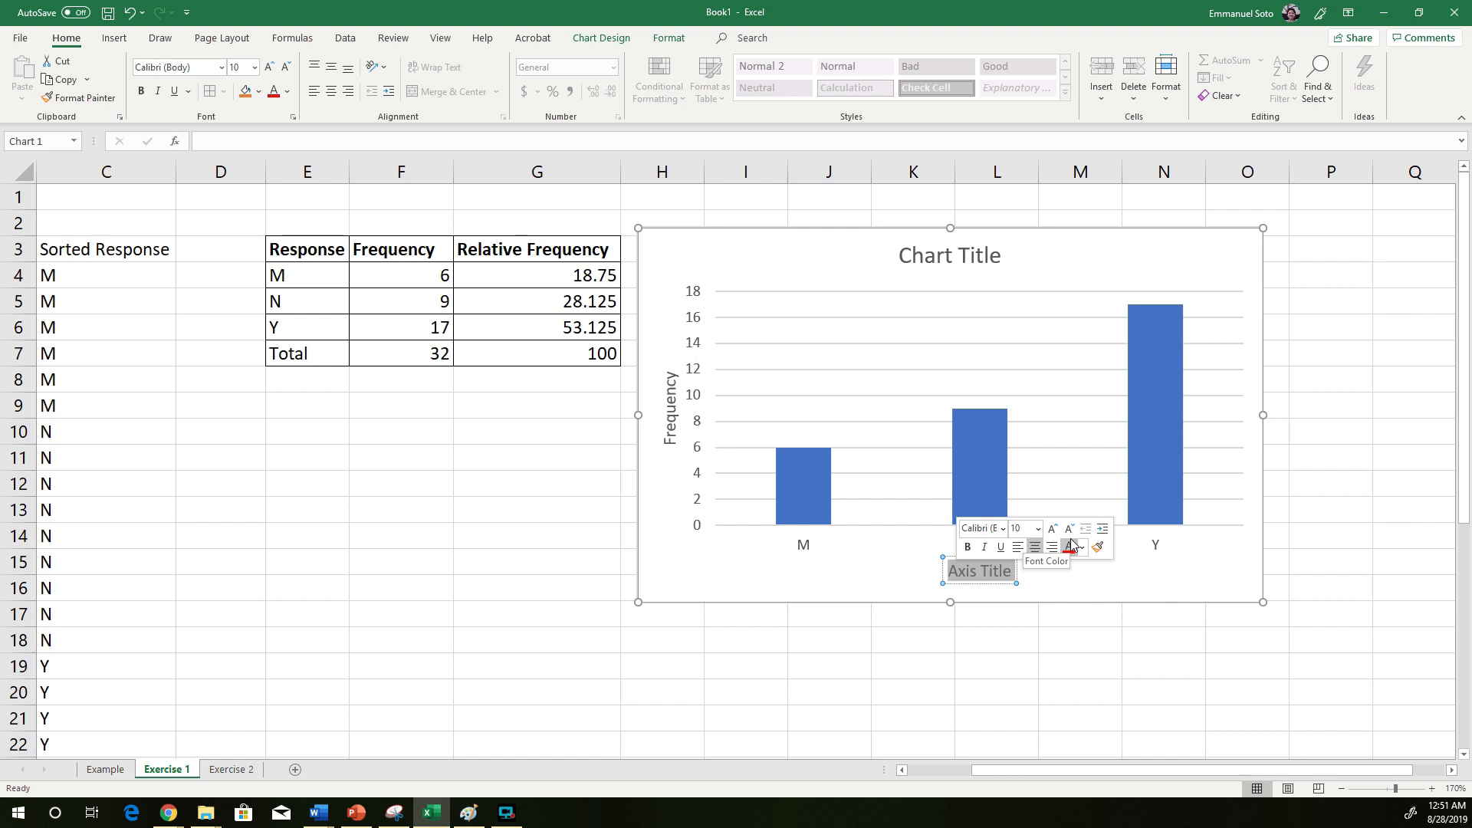
{"action": "type", "text": "Response"}
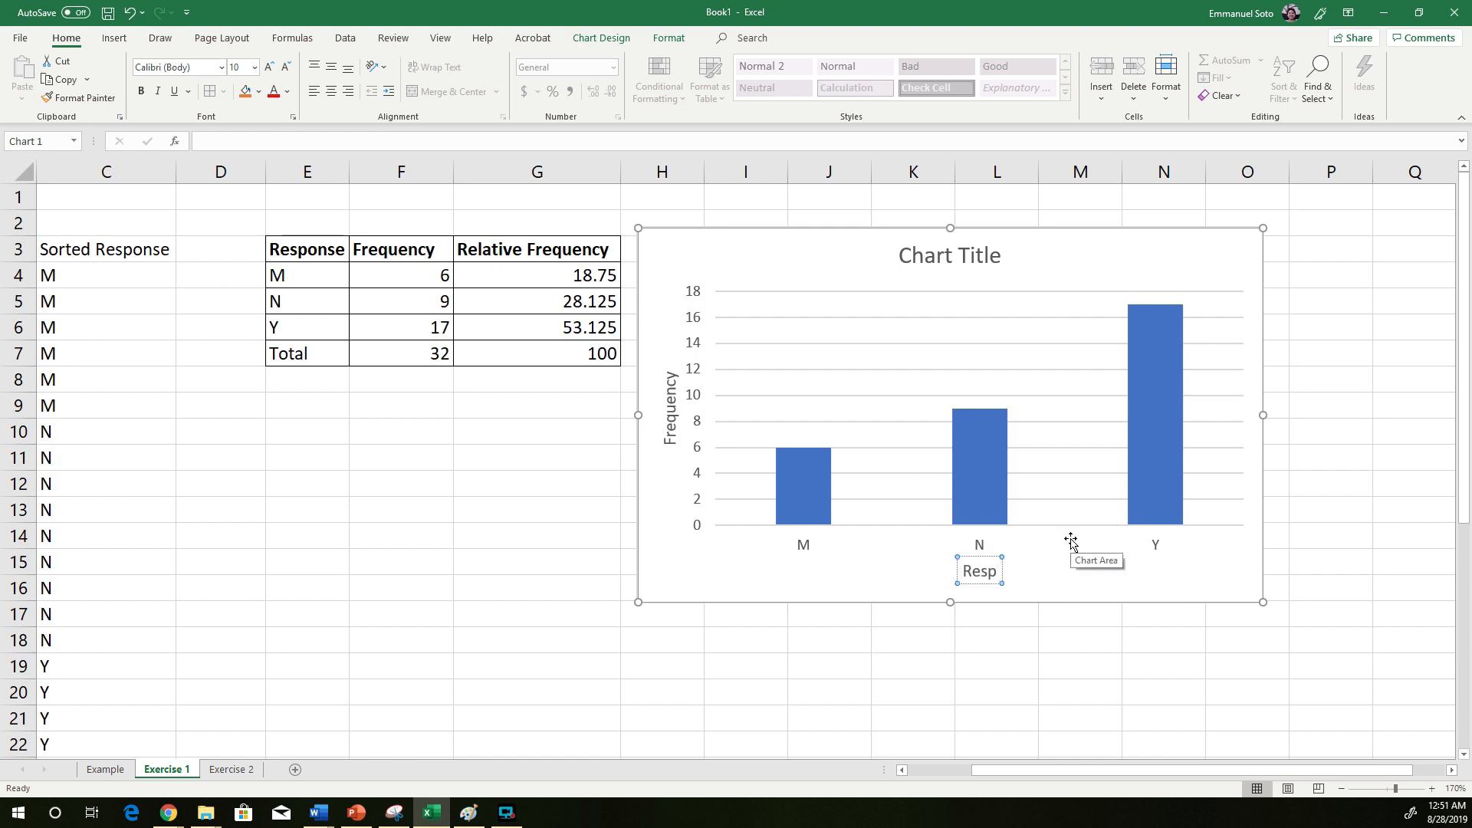
{"action": "left_click", "coordinate": [1147, 736]}
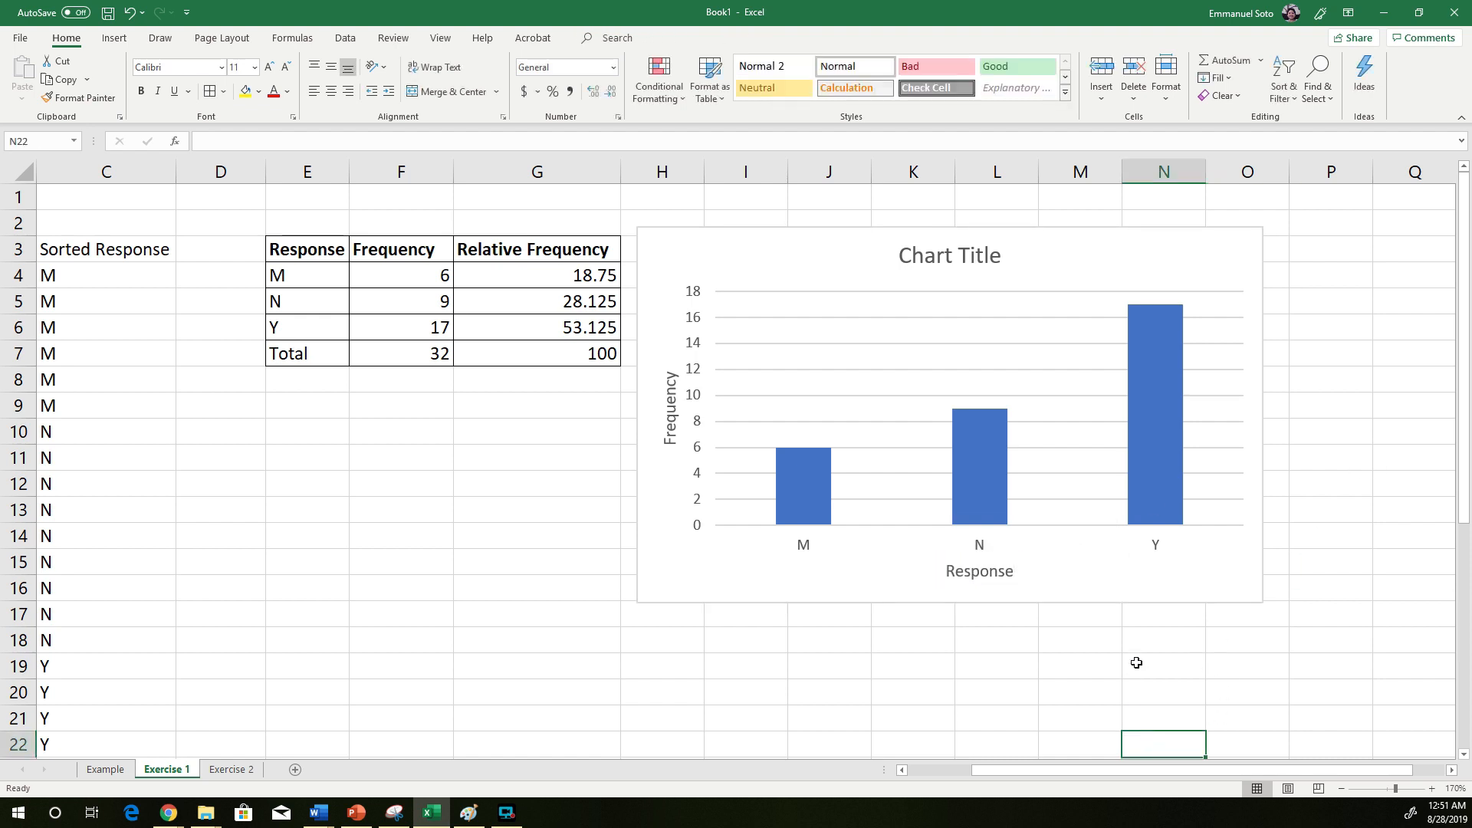
- Replace the chart title with "Responses to Survey Questionnaire"
{"action": "left_click", "coordinate": [997, 258]}
{"action": "triple_click", "coordinate": [997, 258]}
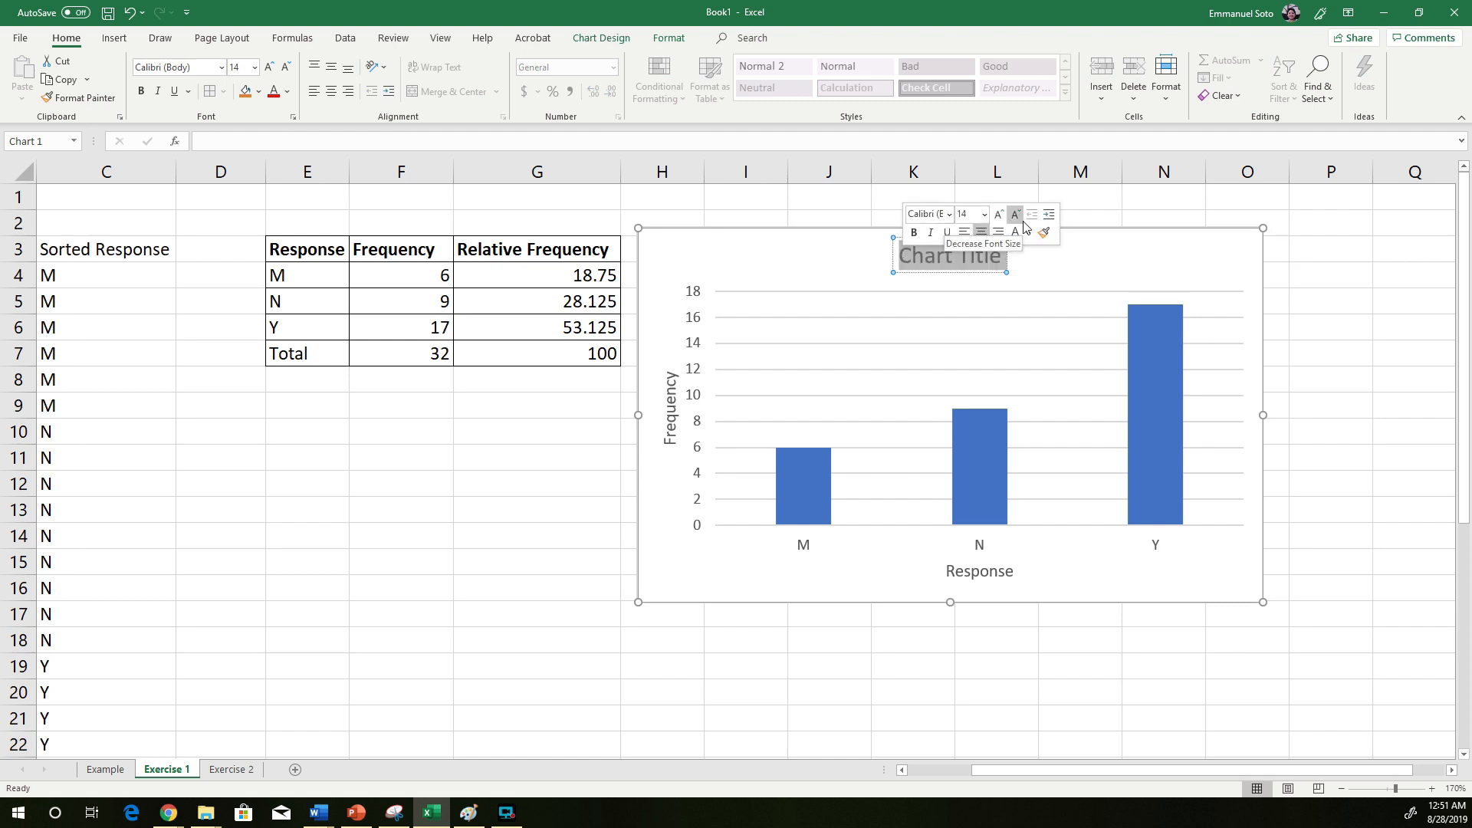
{"action": "type", "text": "Responses fo"}
{"action": "key", "text": "BackSpace"}
{"action": "key", "text": "BackSpace"}
{"action": "type", "text": "to su"}
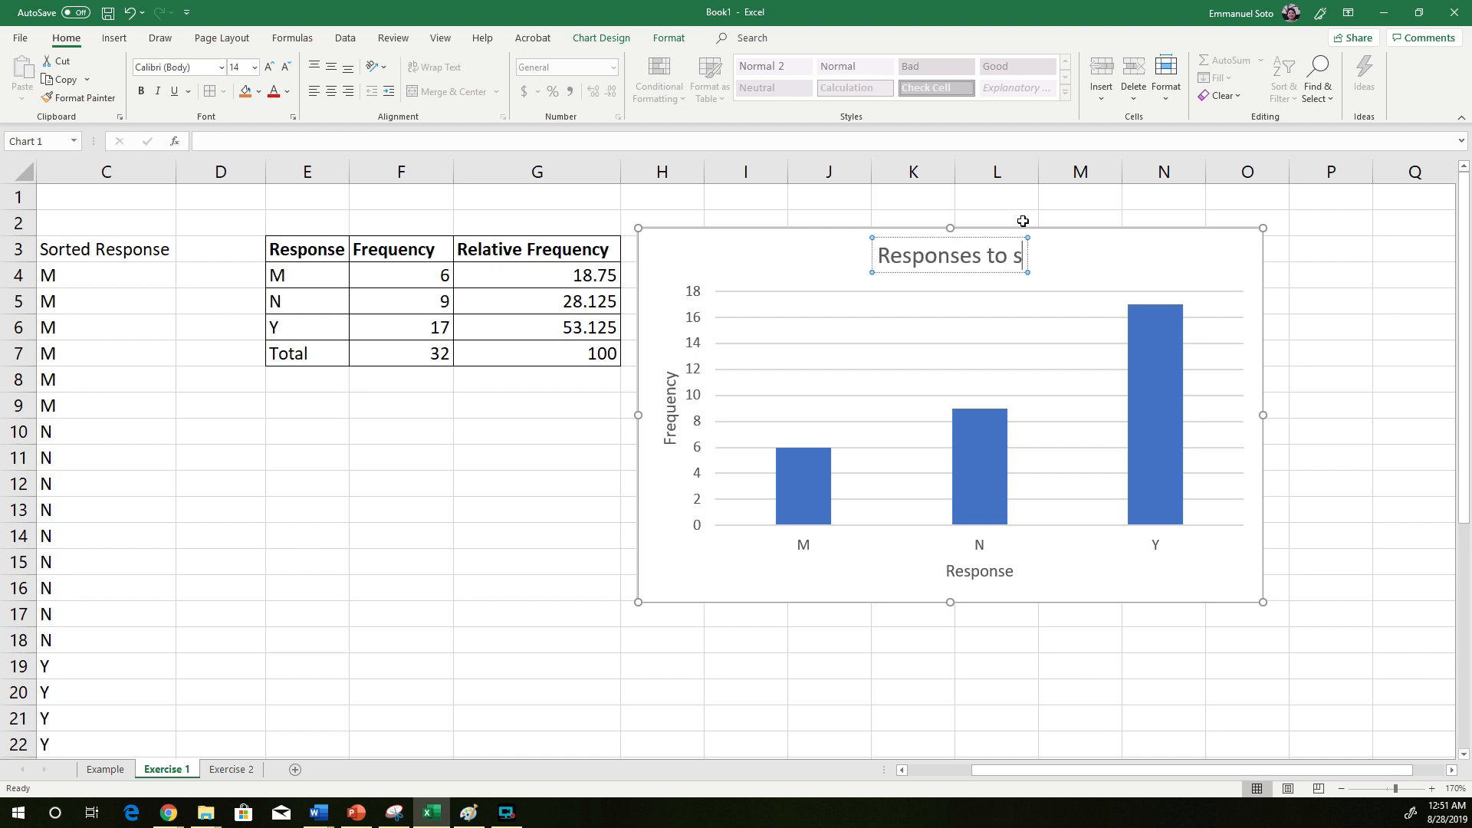
{"action": "key", "text": "BackSpace"}
{"action": "key", "text": "BackSpace"}
{"action": "type", "text": "Survey"}
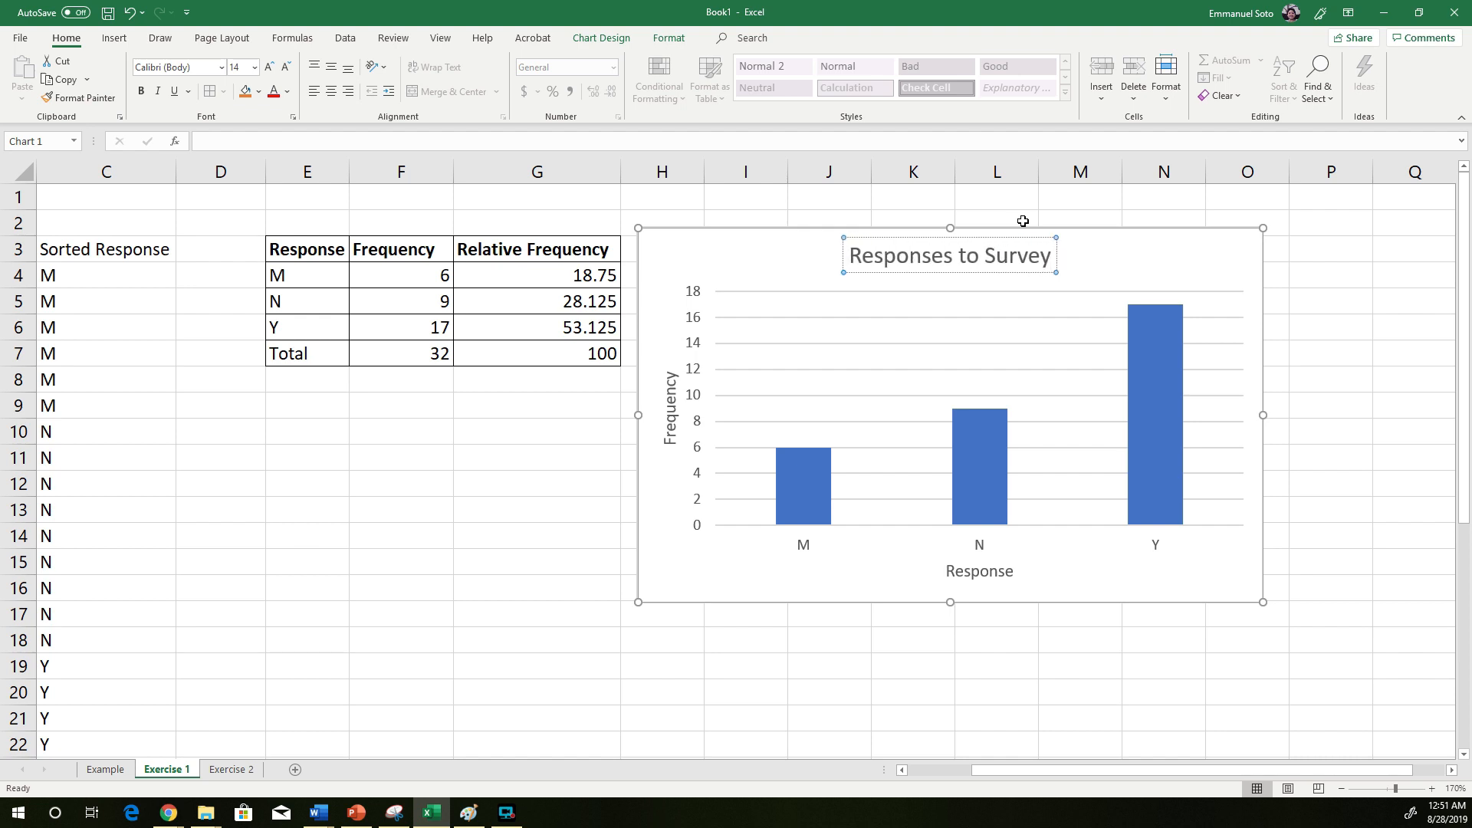
{"action": "type", "text": " Question"}
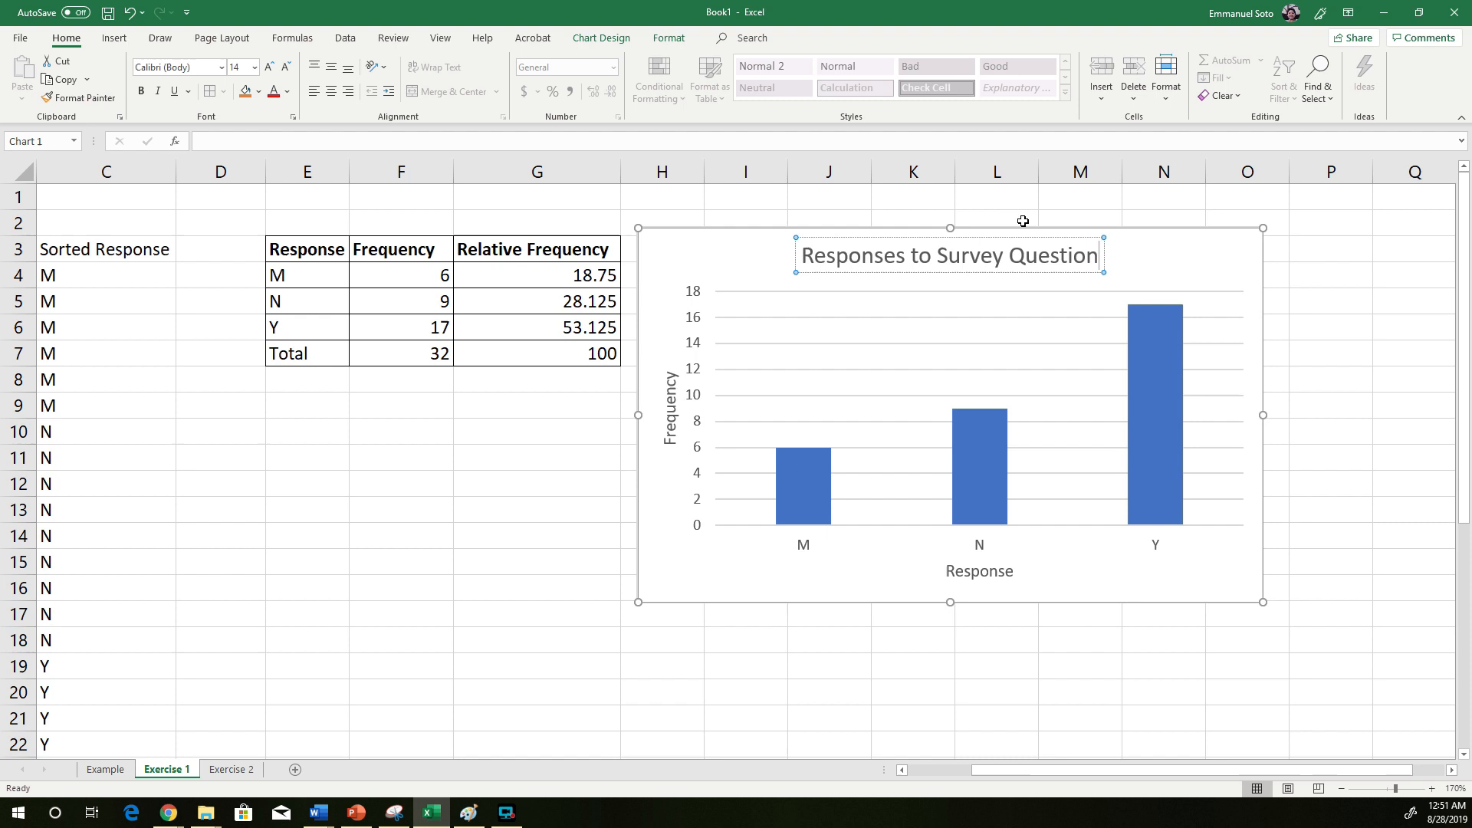
{"action": "type", "text": "naire"}
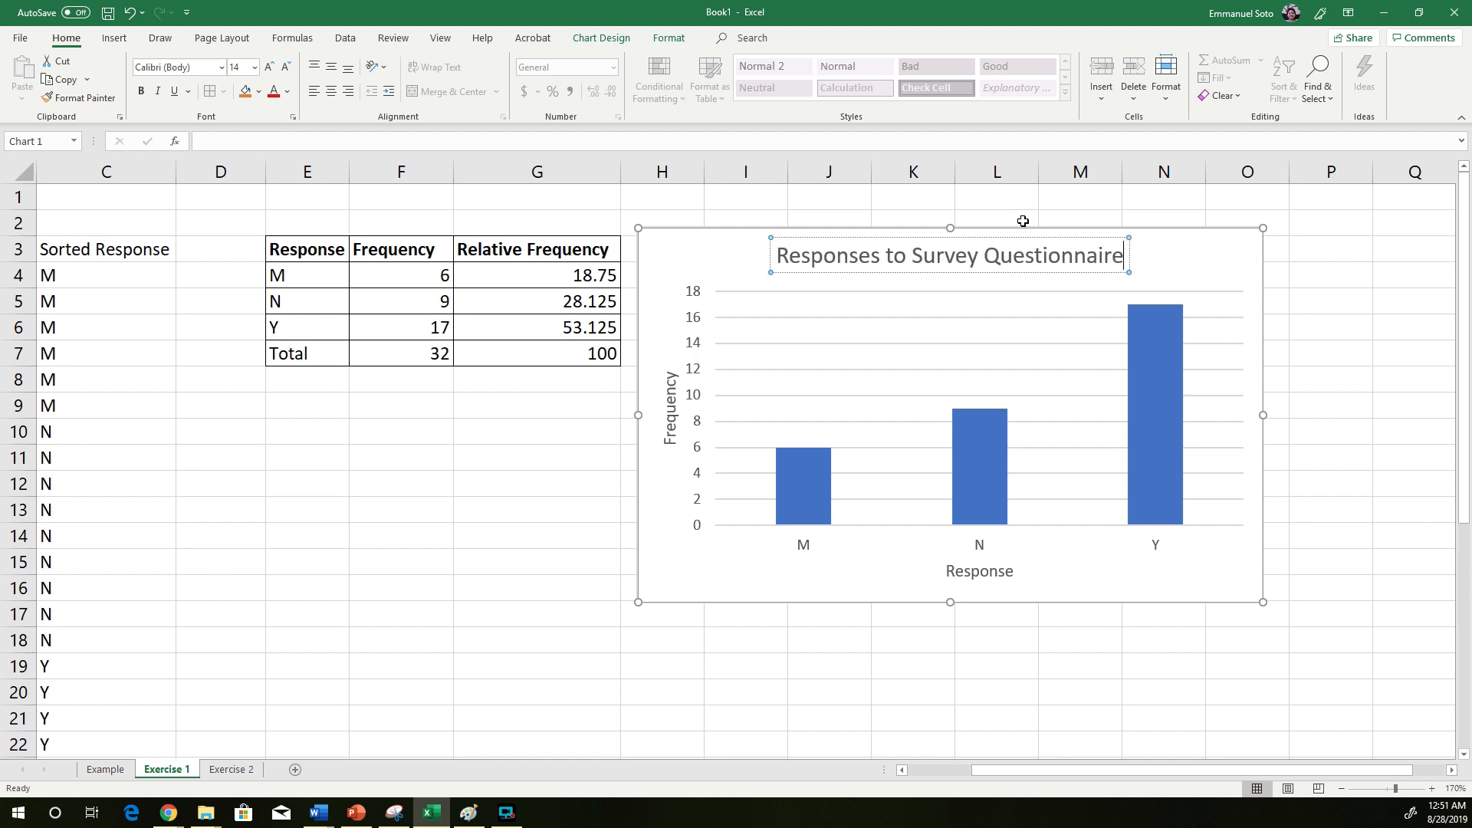
{"action": "left_click_drag", "start_coordinate": [463, 460], "coordinate": [463, 474]}
{"action": "left_click", "coordinate": [889, 638]}
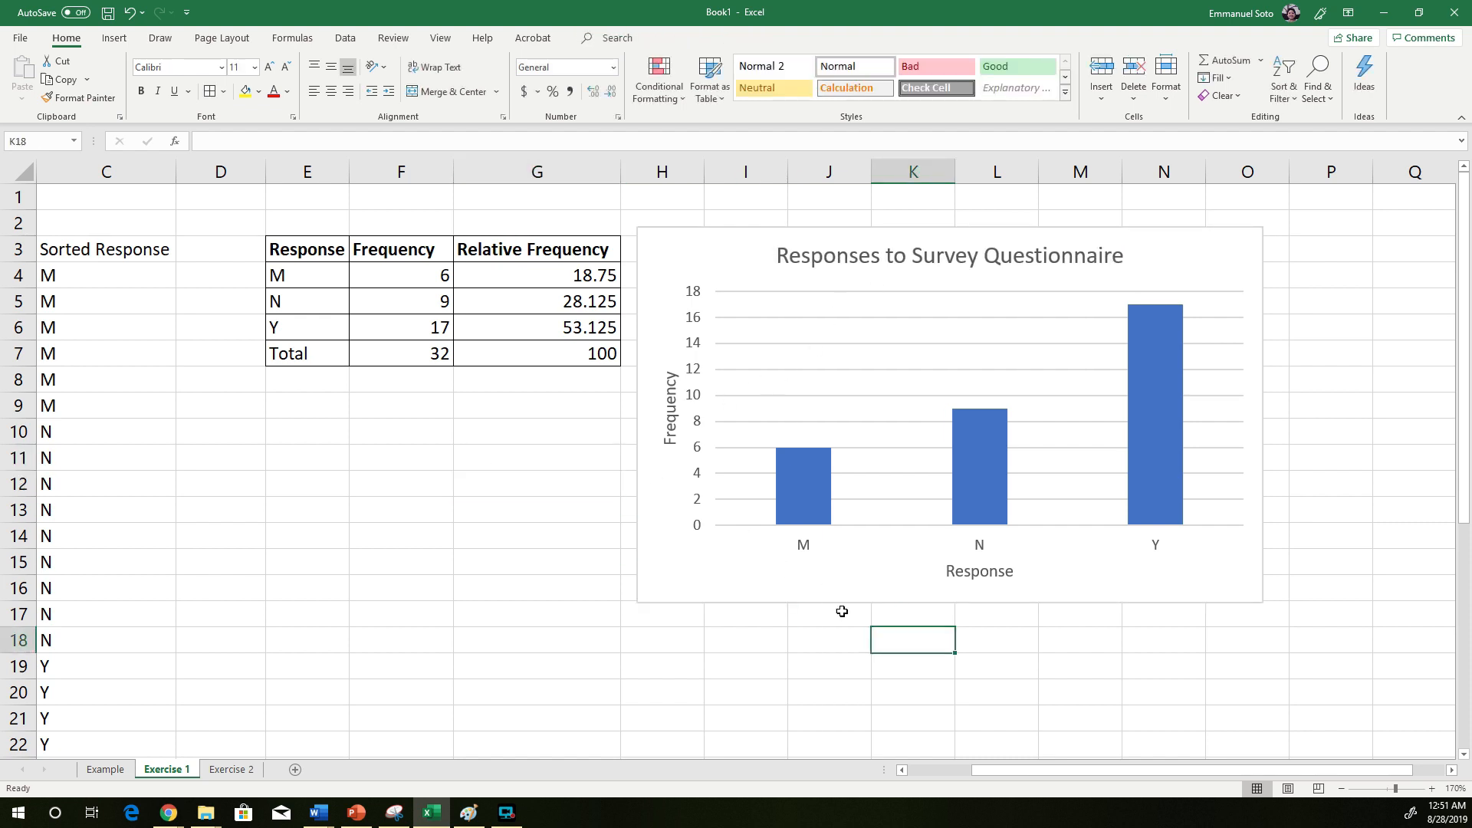
- Format only the M column of the chart with a solid medium gray theme color fill
{"action": "mouse_move", "coordinate": [1160, 444]}
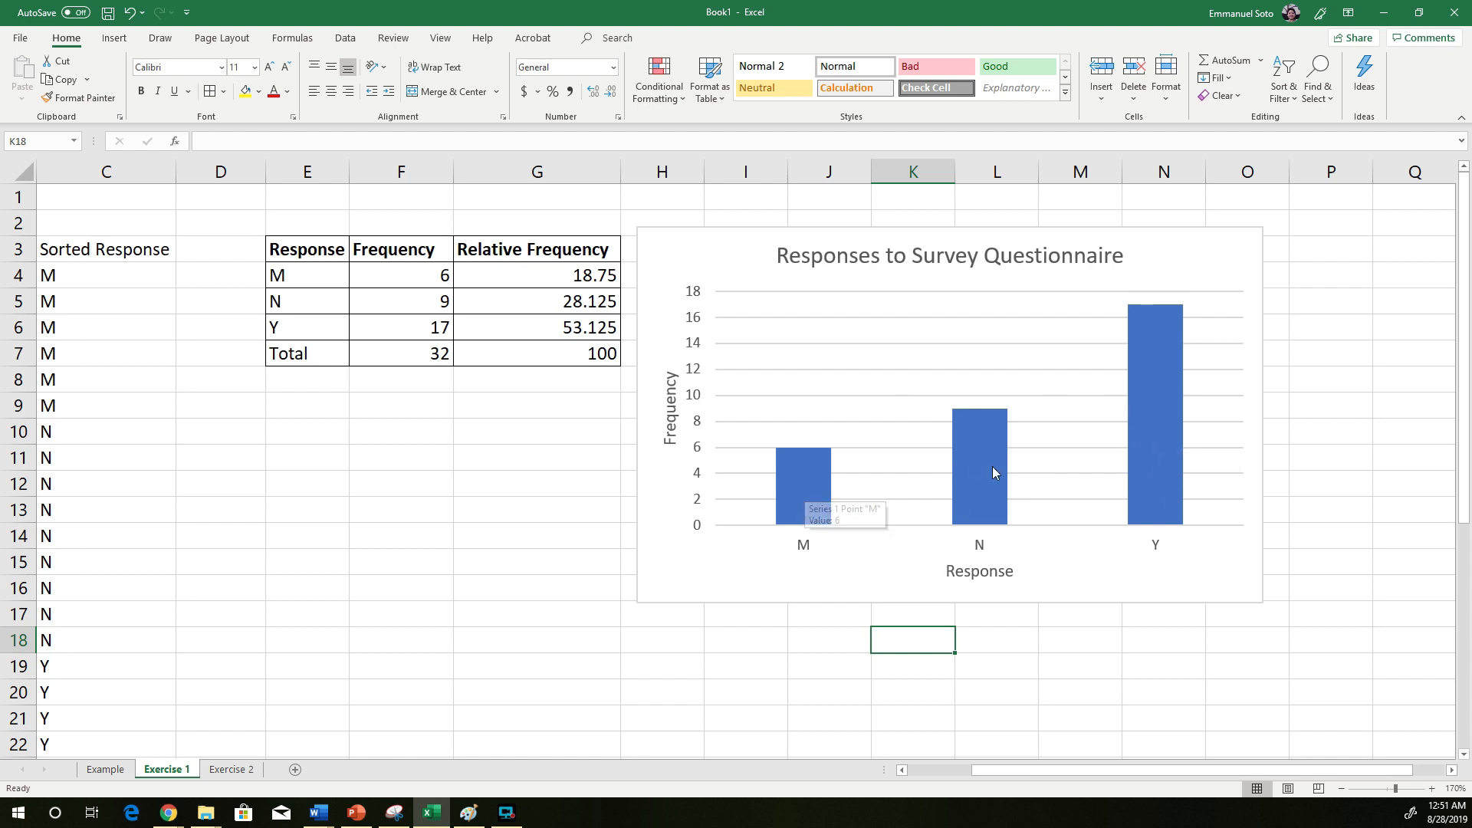
{"action": "left_click", "coordinate": [807, 476]}
{"action": "double_click", "coordinate": [807, 476]}
{"action": "left_click", "coordinate": [807, 472]}
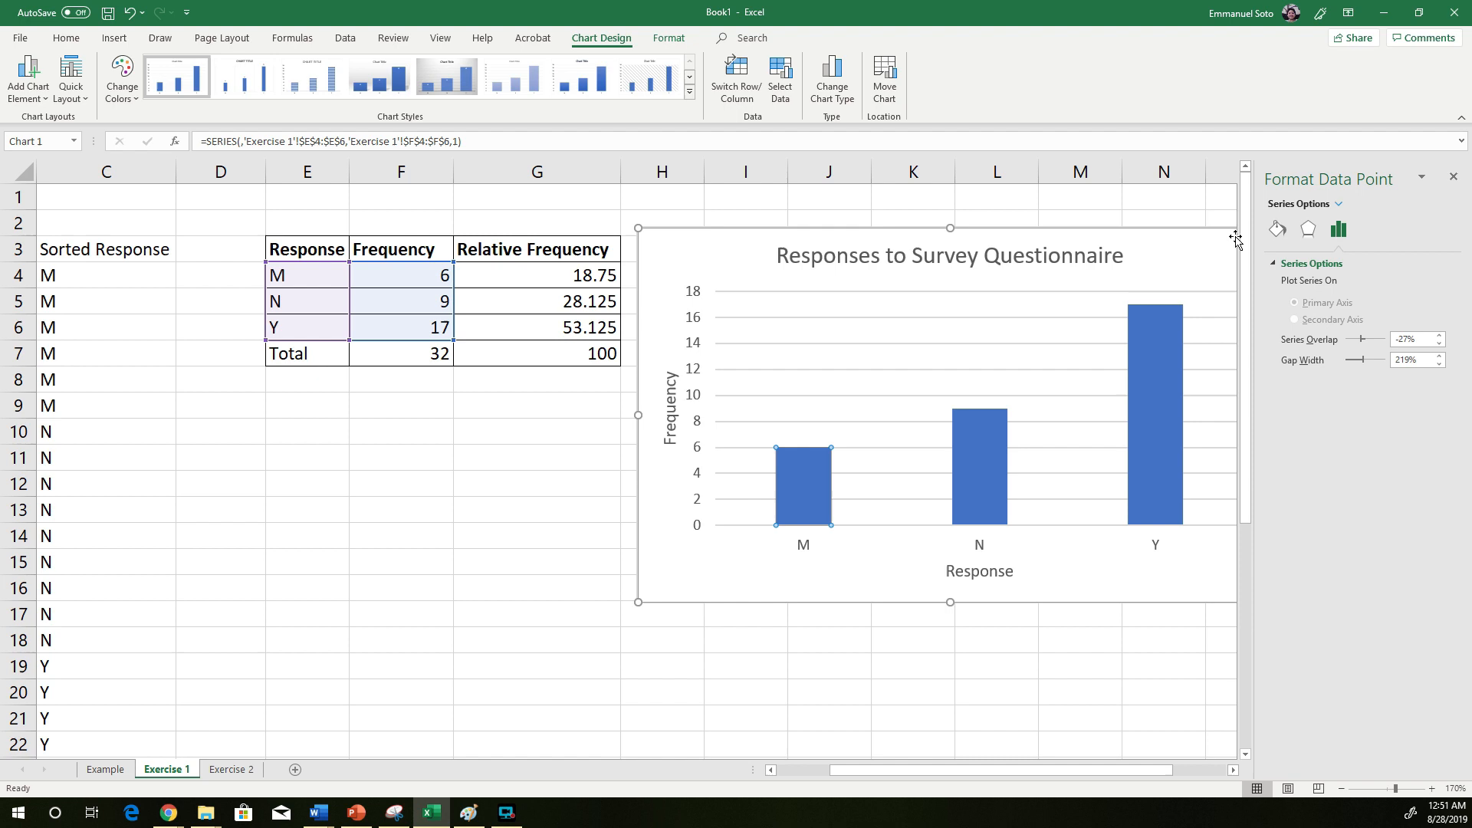
{"action": "left_click", "coordinate": [1278, 231]}
{"action": "left_click", "coordinate": [1287, 263]}
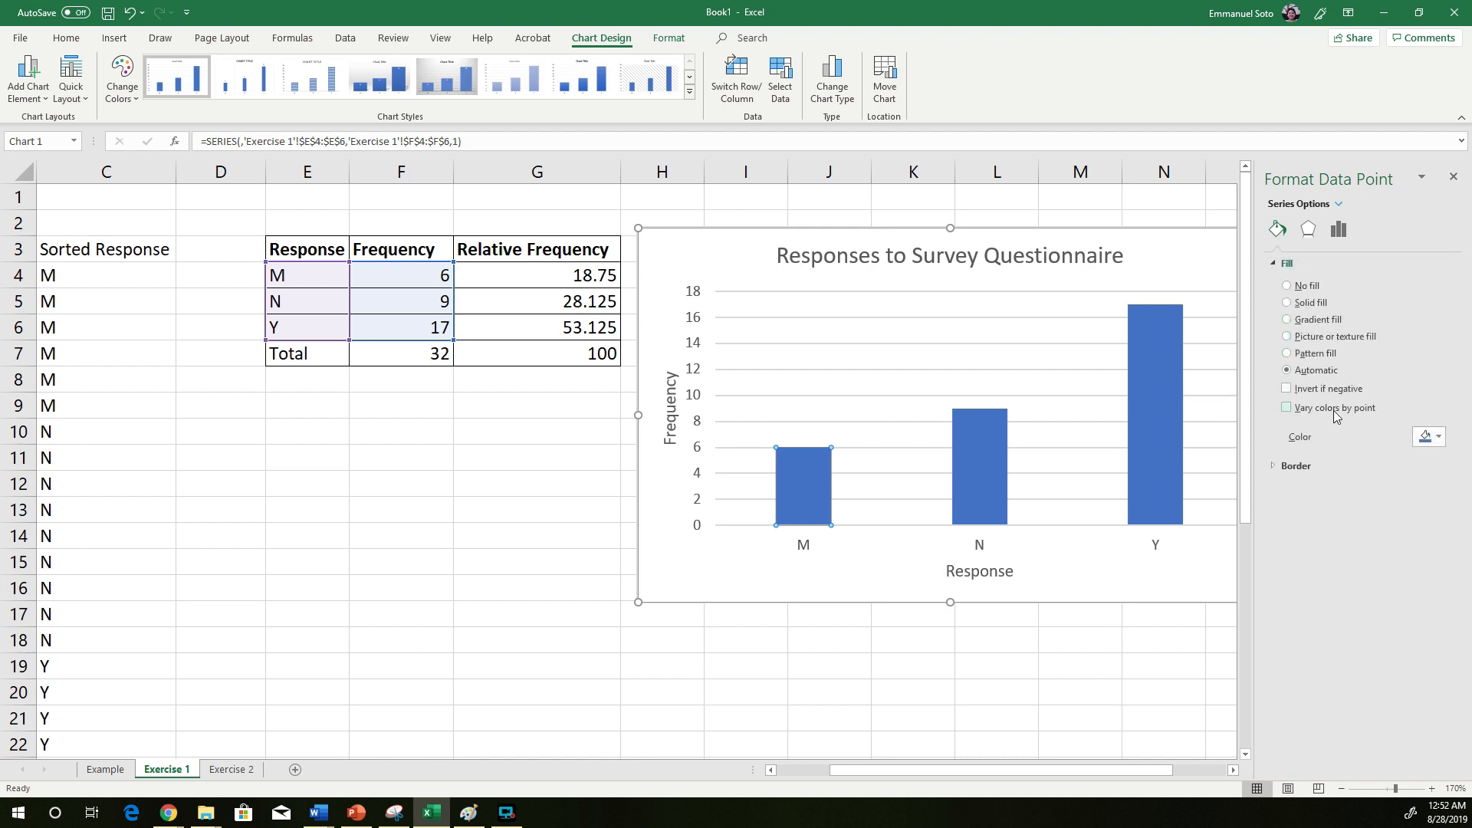
{"action": "left_click", "coordinate": [1428, 437]}
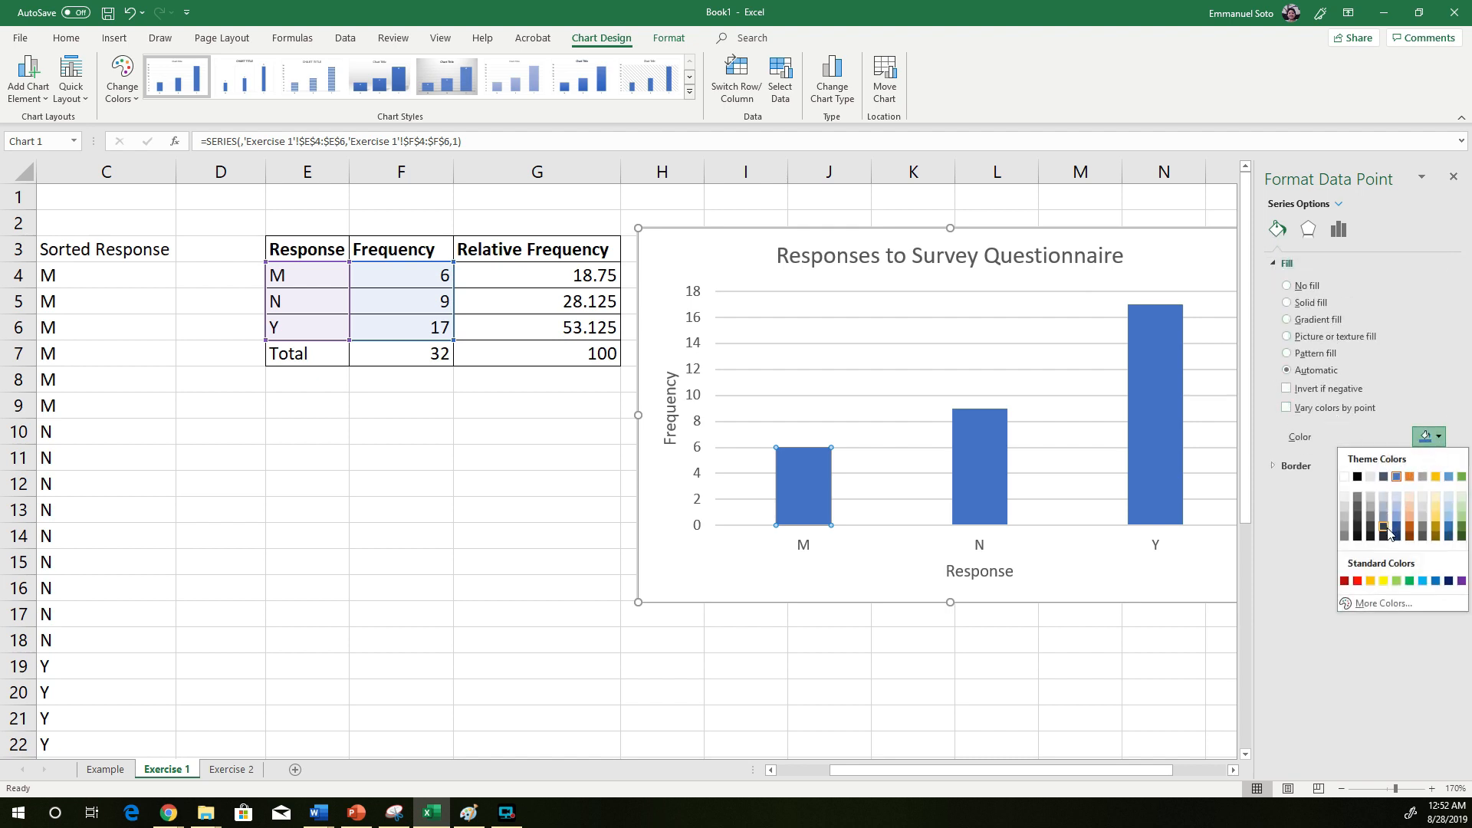
{"action": "left_click", "coordinate": [1423, 528]}
{"action": "left_click", "coordinate": [1428, 438]}
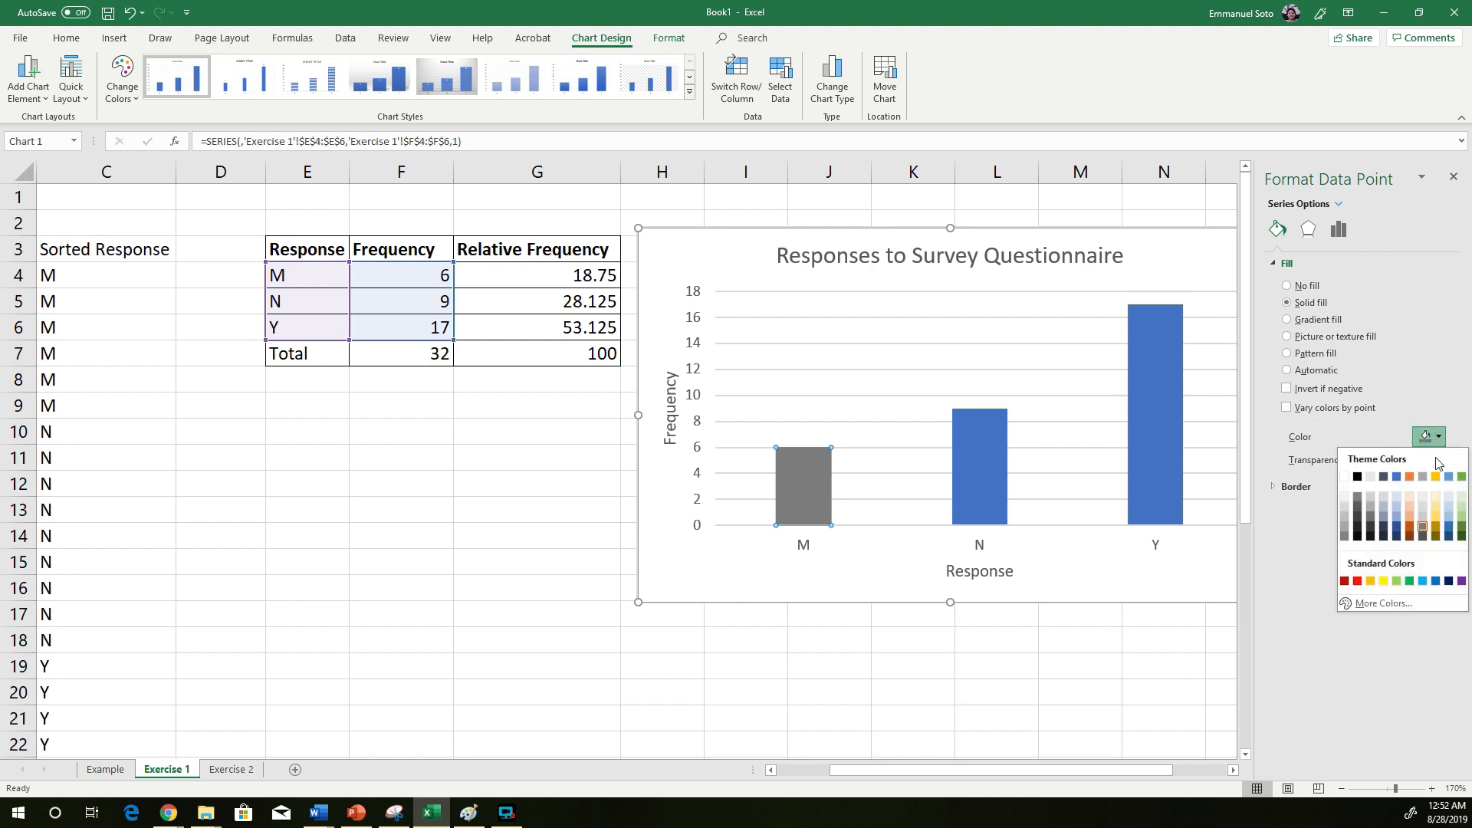
{"action": "left_click", "coordinate": [1443, 483]}
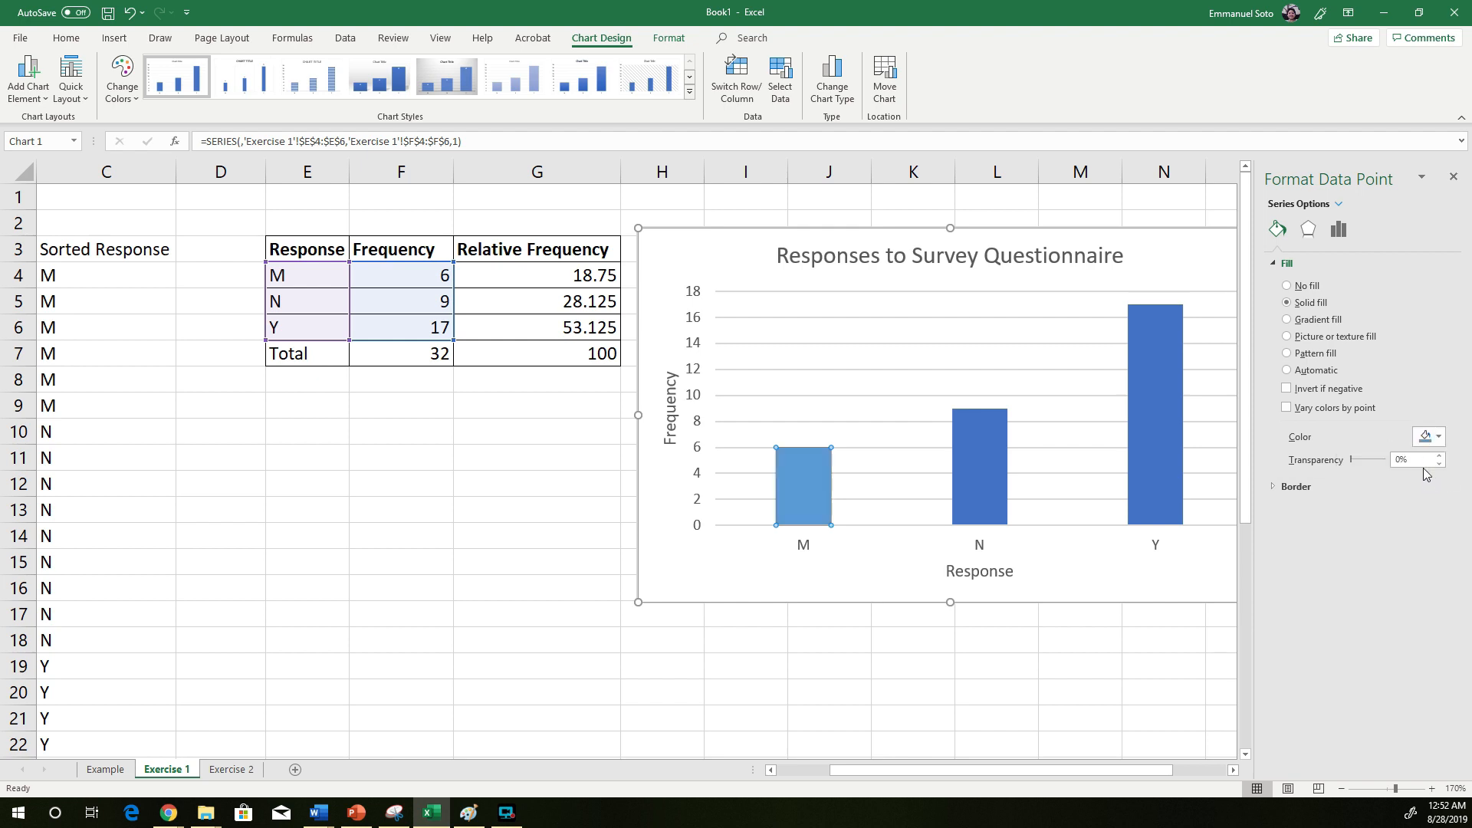
{"action": "left_click", "coordinate": [1428, 437]}
{"action": "left_click", "coordinate": [1424, 482]}
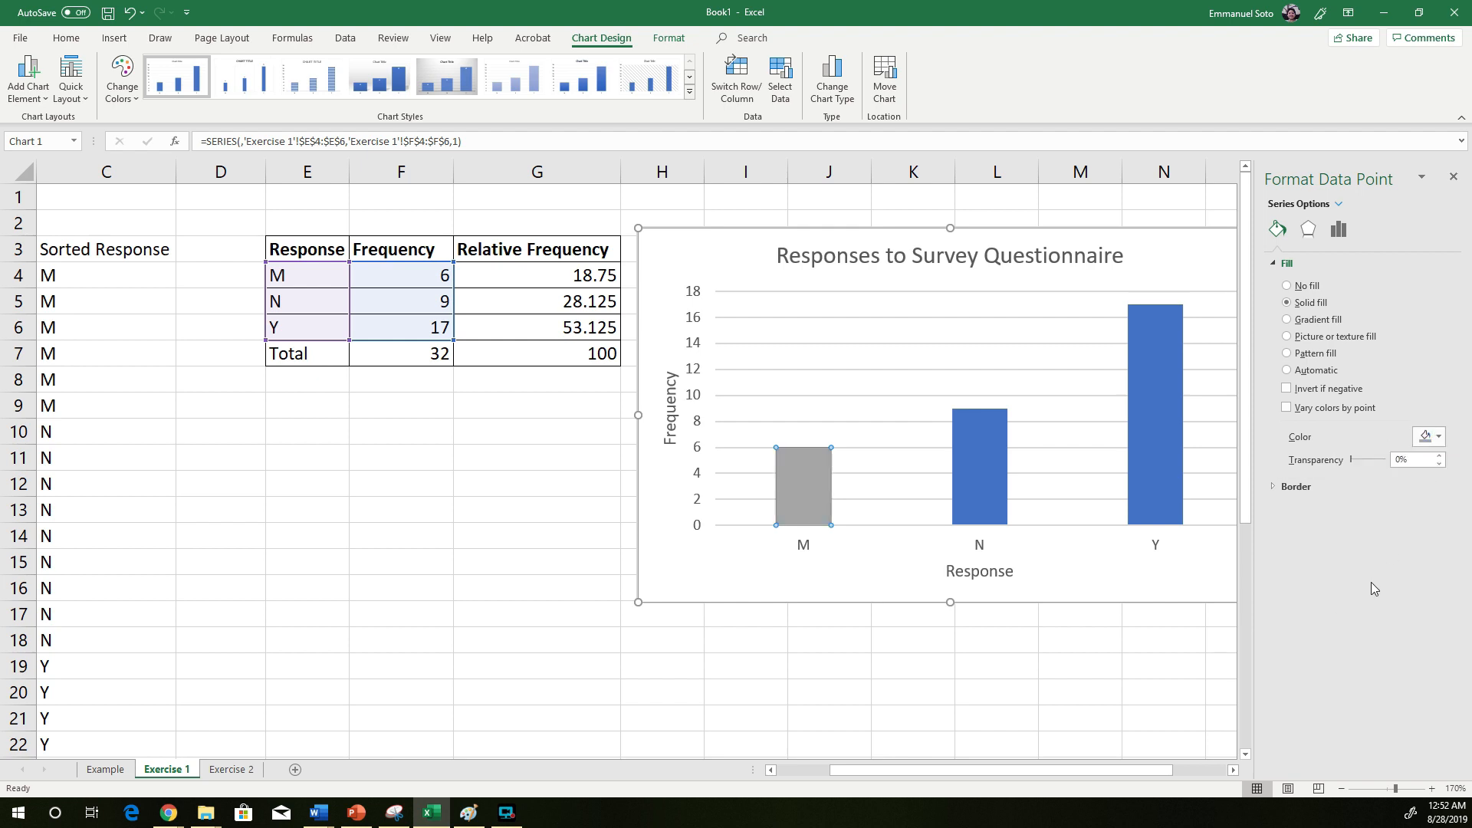
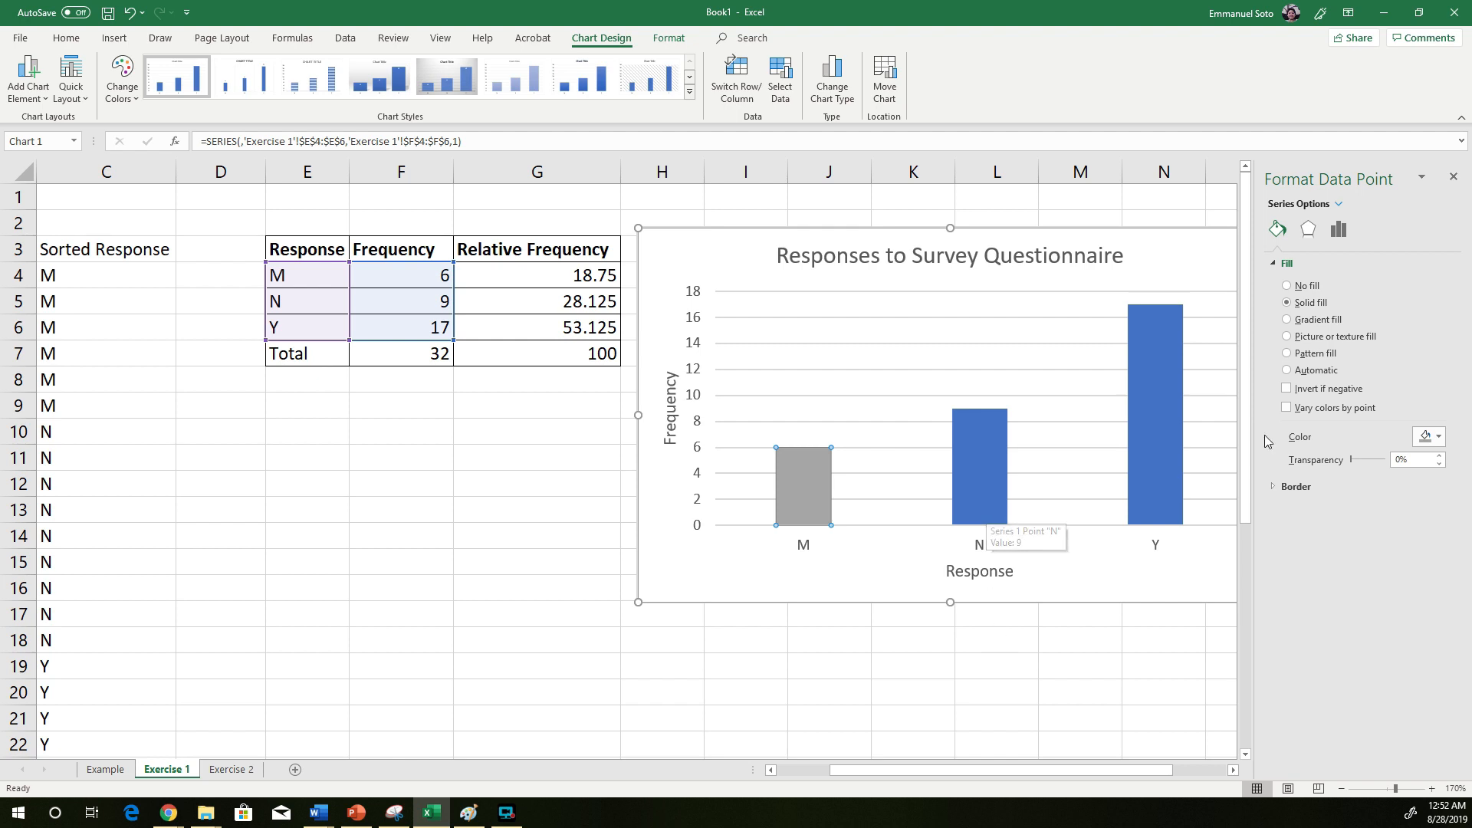
- Insert a blank 2-D pie chart on the Exercise 1 sheet and place it below the frequency table
{"action": "left_click", "coordinate": [574, 480]}
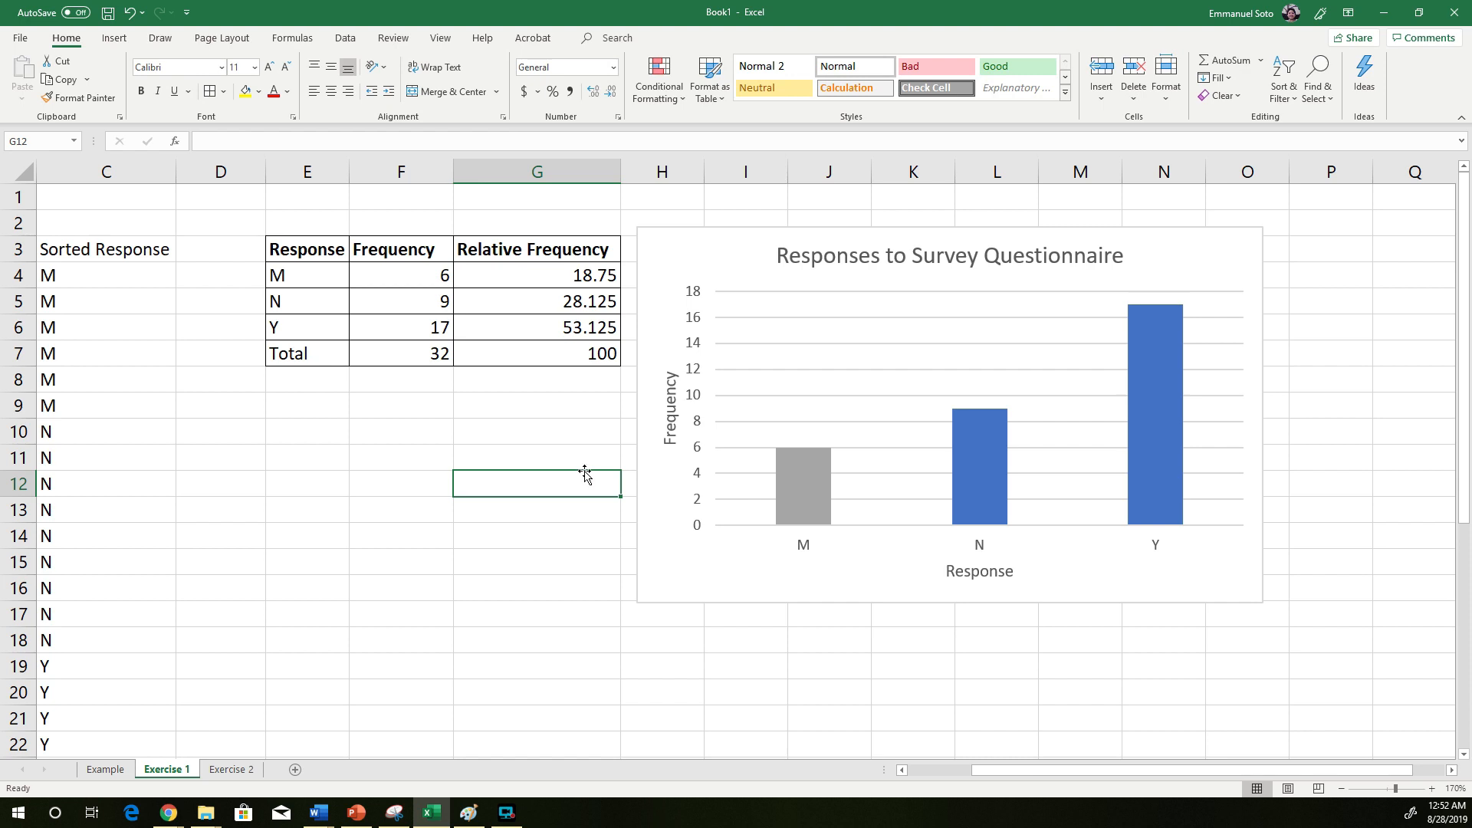
{"action": "left_click", "coordinate": [320, 395]}
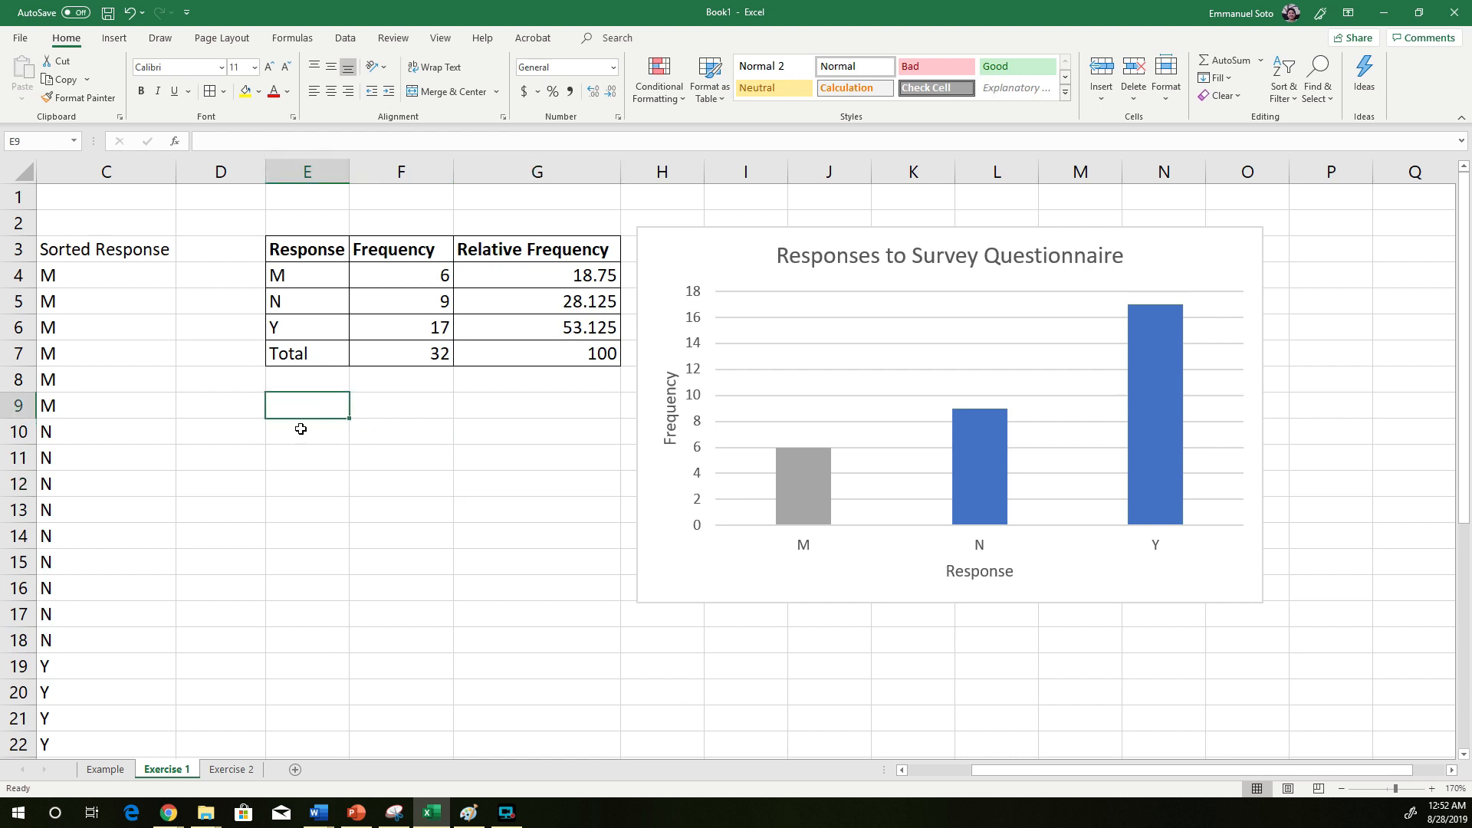
{"action": "left_click", "coordinate": [113, 38]}
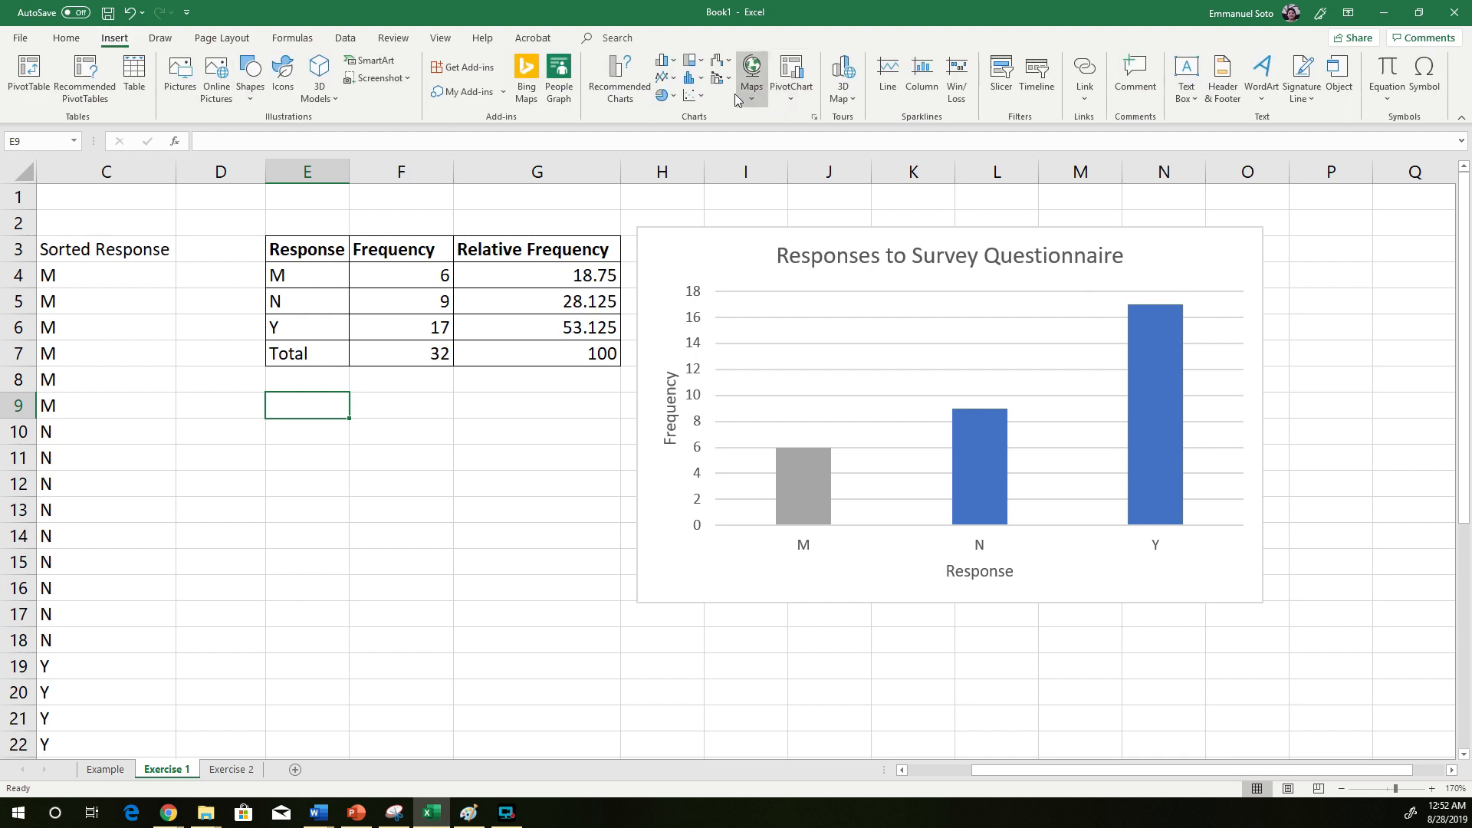
{"action": "left_click", "coordinate": [672, 99]}
{"action": "left_click", "coordinate": [671, 103]}
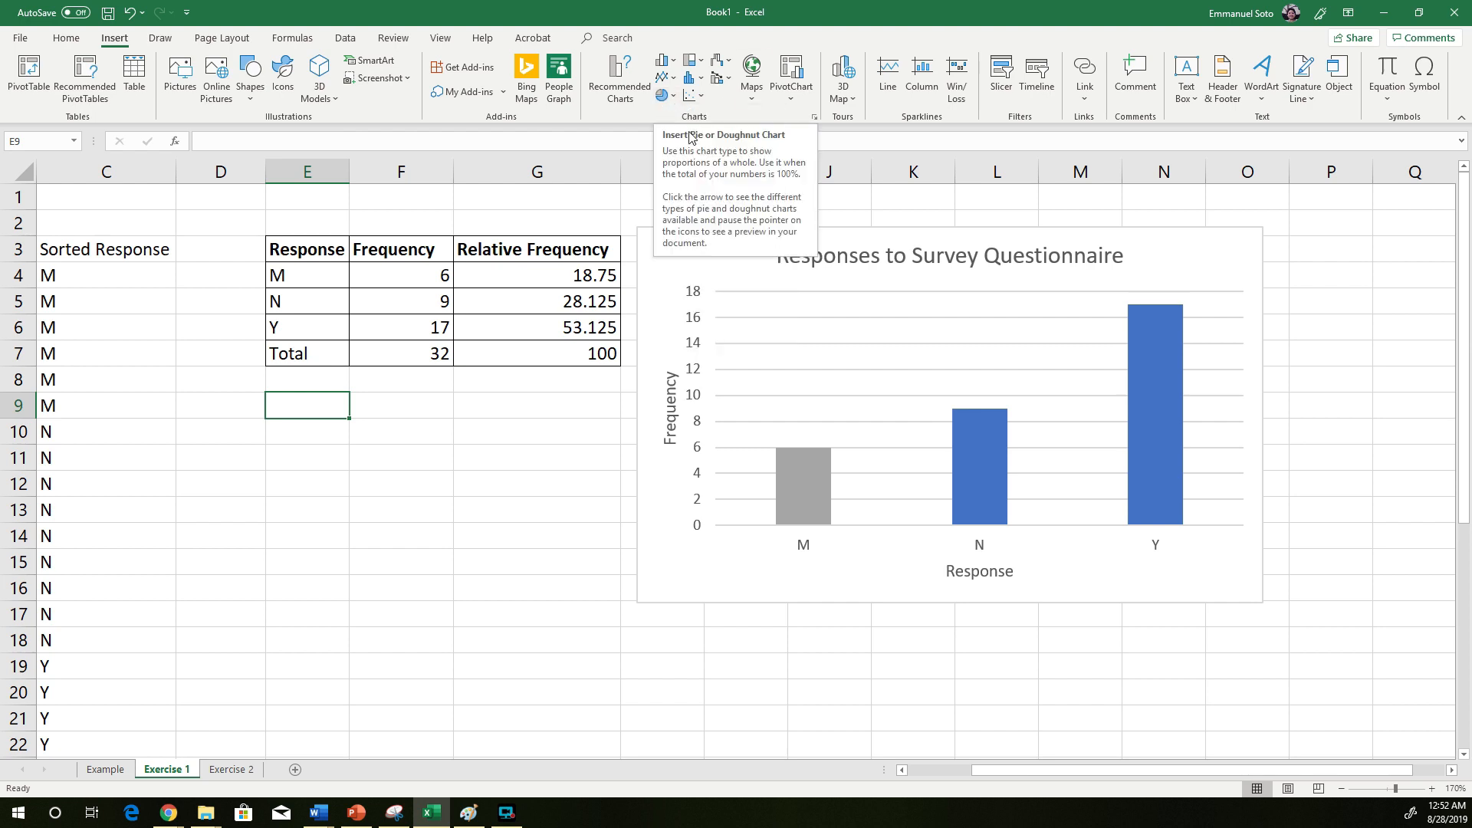
{"action": "left_click", "coordinate": [672, 100]}
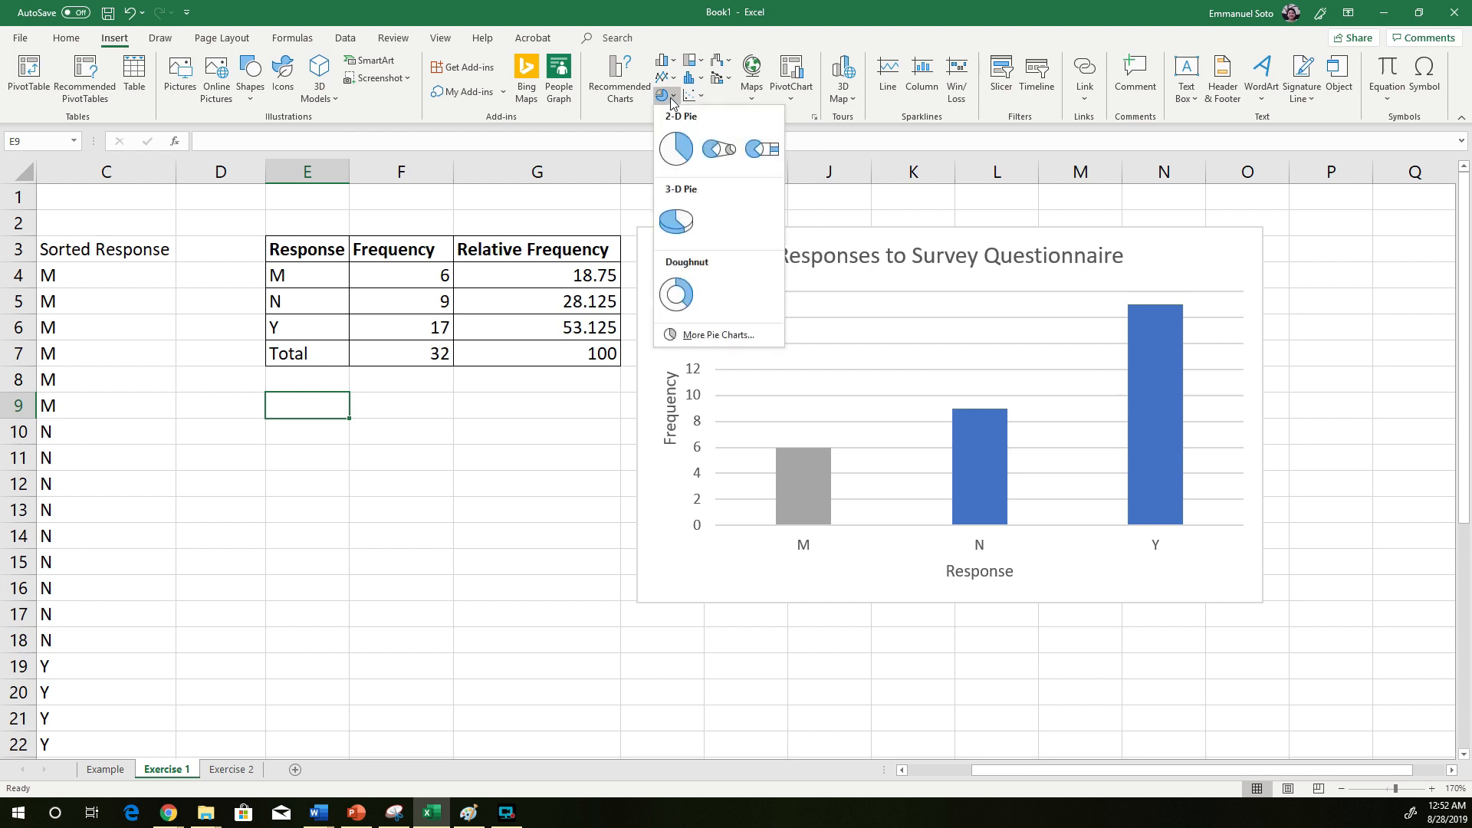
{"action": "left_click", "coordinate": [676, 150]}
{"action": "left_click_drag", "start_coordinate": [704, 303], "coordinate": [288, 391]}
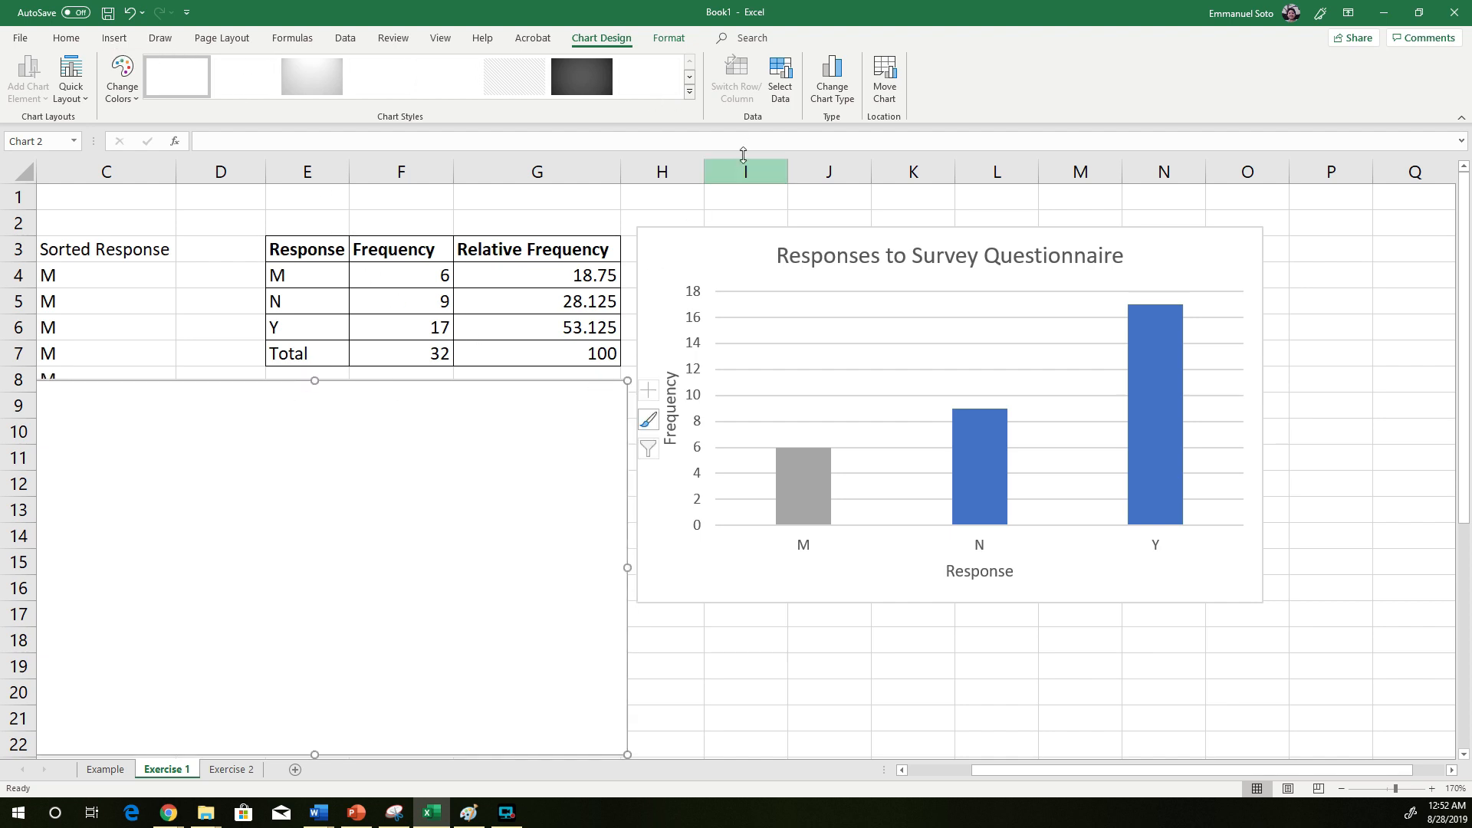
- Add a data series to the pie chart using the relative frequencies in G4:G6 as its values
{"action": "left_click", "coordinate": [778, 100]}
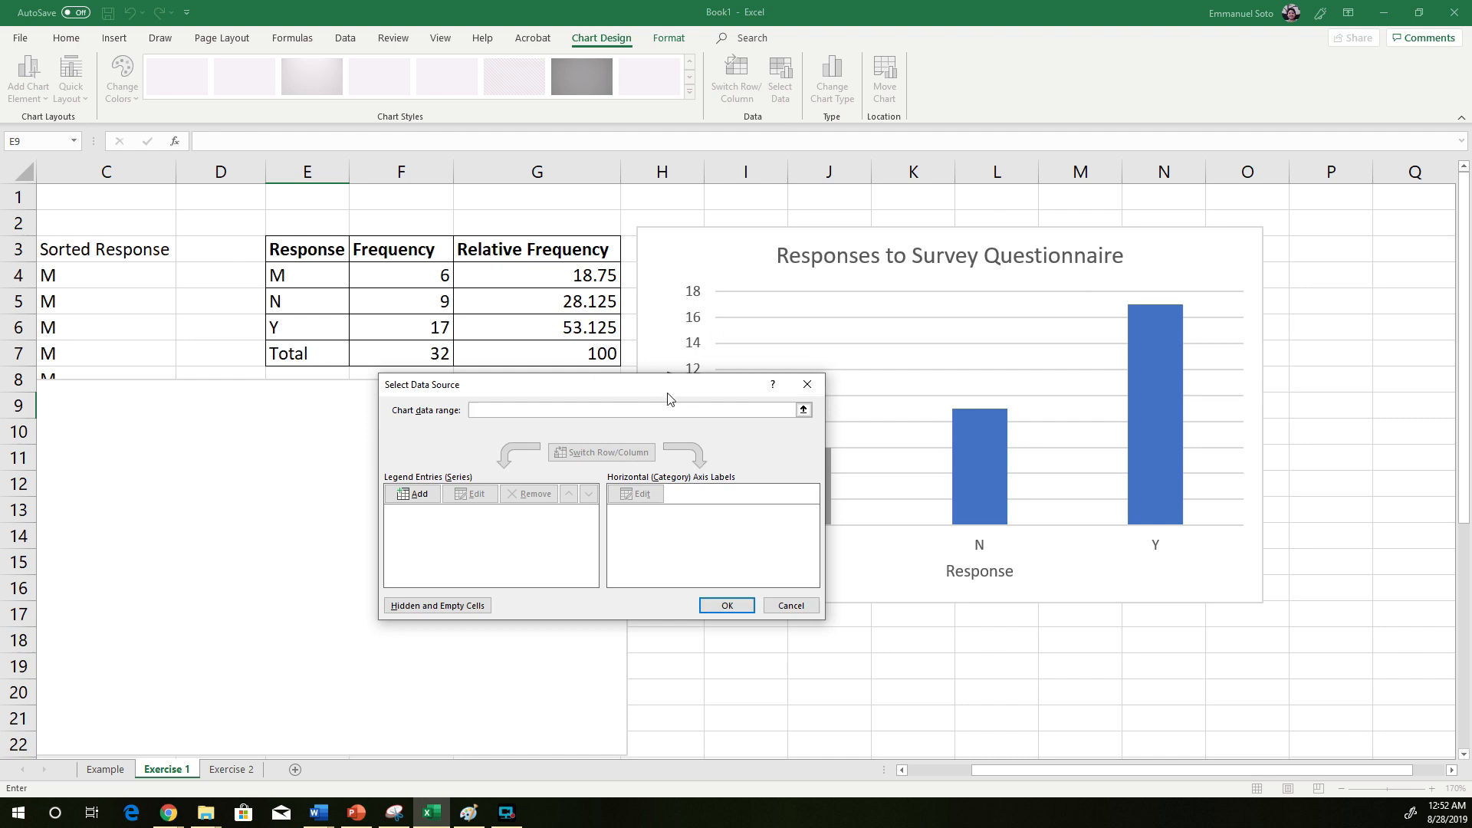
{"action": "left_click_drag", "start_coordinate": [817, 354], "coordinate": [980, 292]}
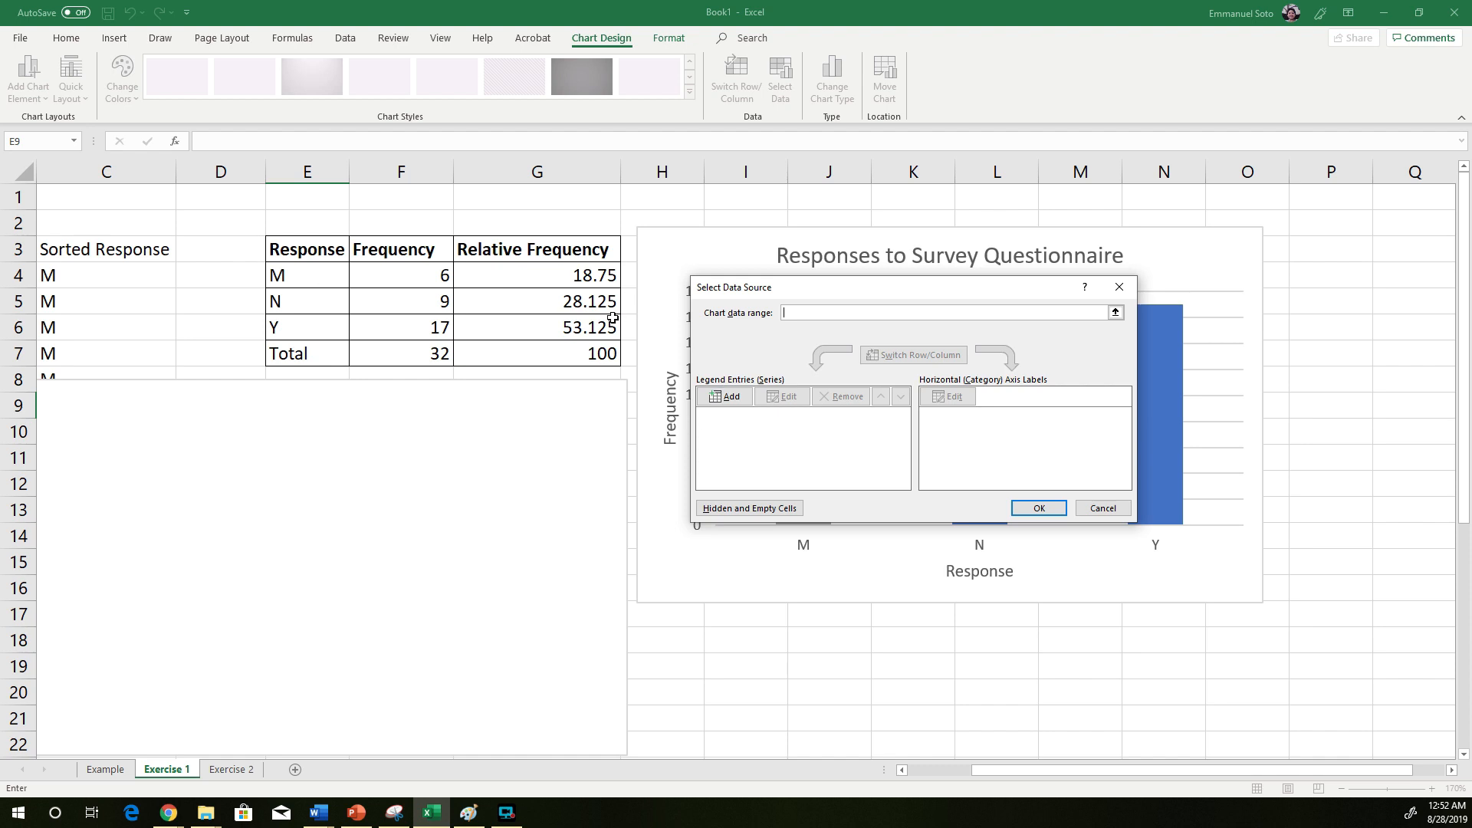
{"action": "left_click", "coordinate": [733, 397]}
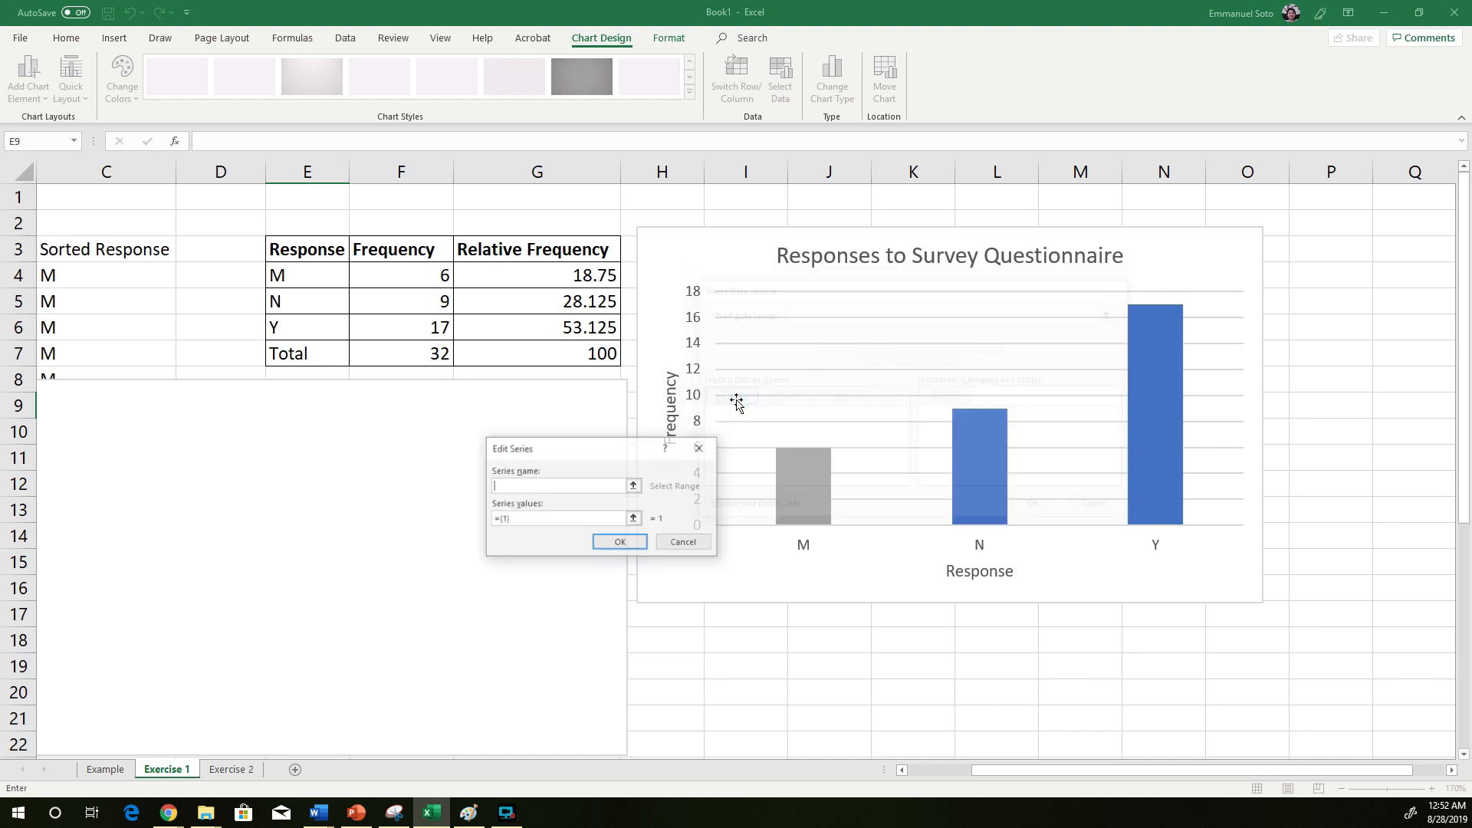
{"action": "left_click_drag", "start_coordinate": [626, 453], "coordinate": [808, 242]}
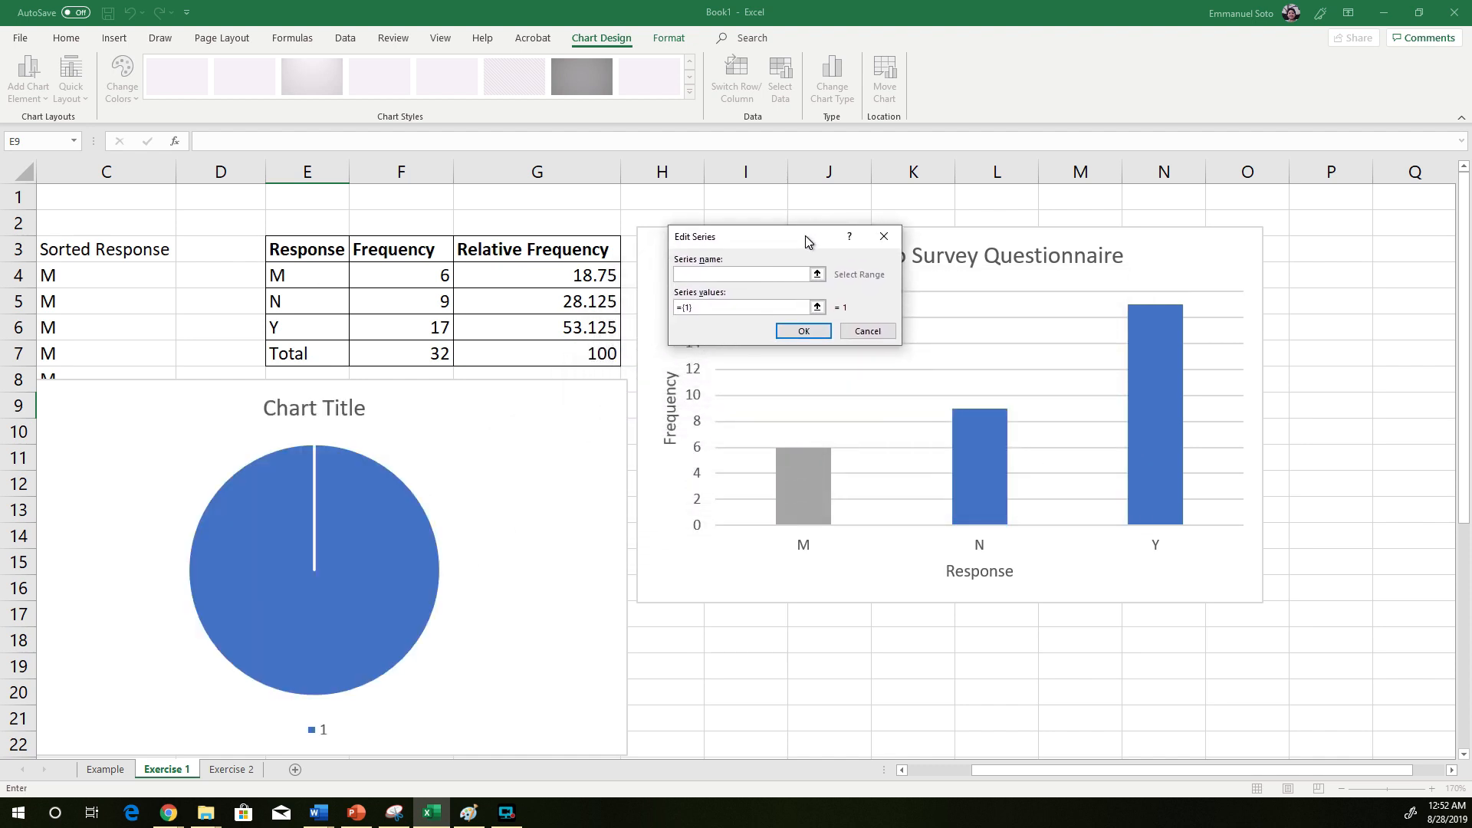
{"action": "key", "text": "BackSpace"}
{"action": "left_click_drag", "start_coordinate": [514, 273], "coordinate": [519, 325]}
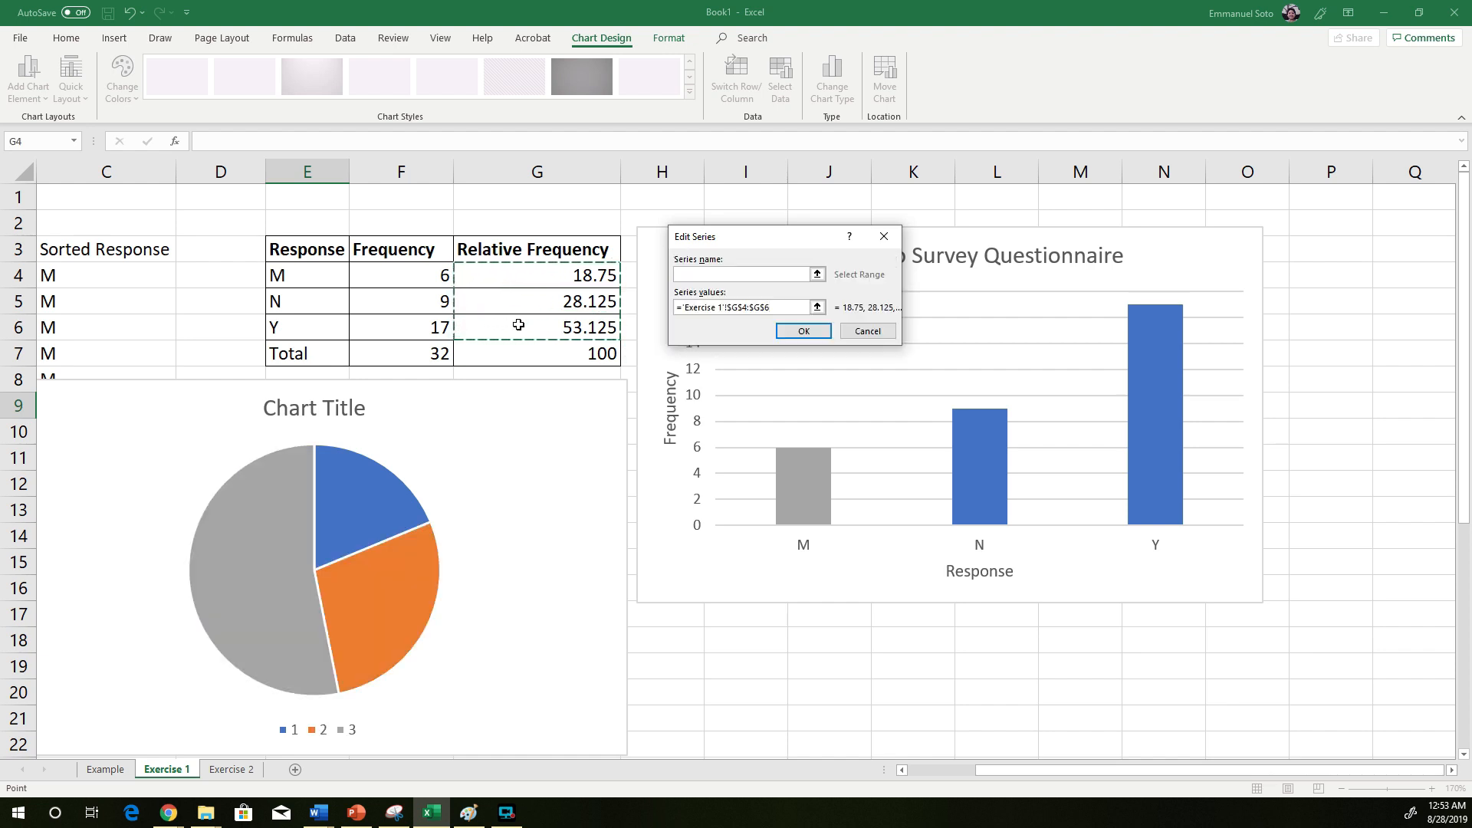
{"action": "left_click", "coordinate": [805, 332]}
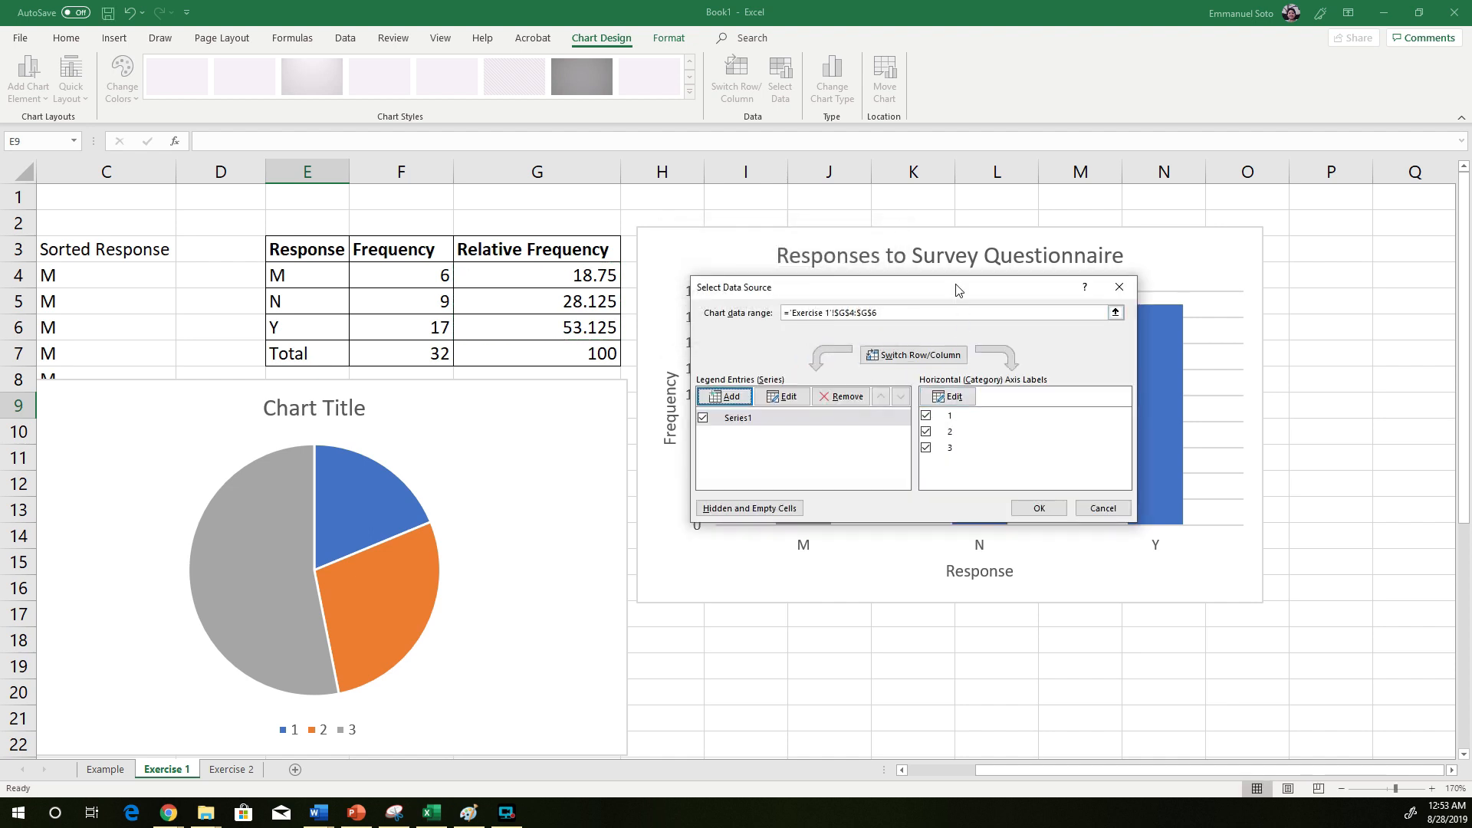
- Use the responses in E4:E6 as the pie chart's category labels and move the chart over the column chart
{"action": "left_click_drag", "start_coordinate": [958, 287], "coordinate": [961, 243]}
{"action": "left_click", "coordinate": [955, 353]}
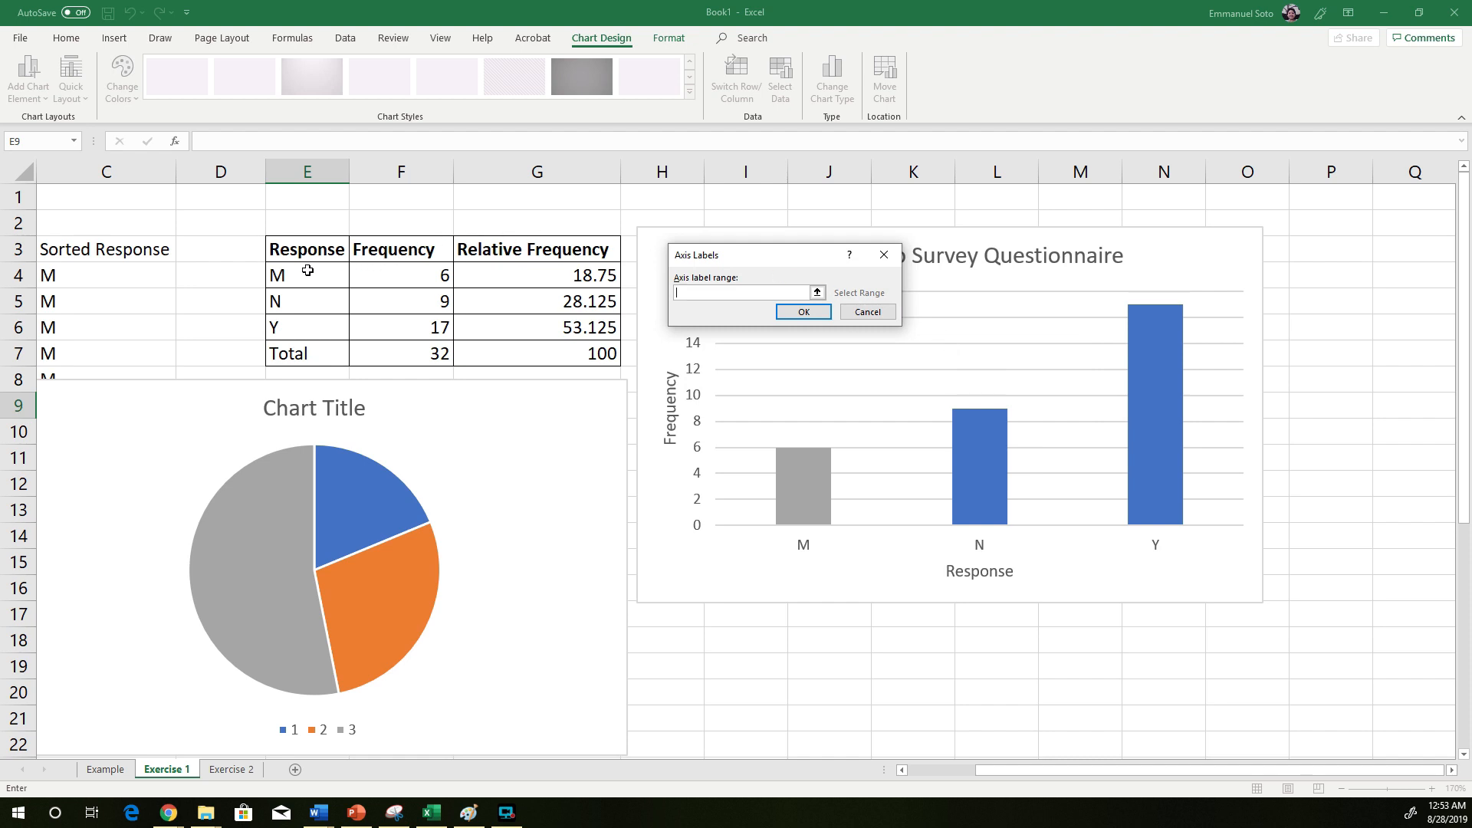
{"action": "left_click_drag", "start_coordinate": [306, 270], "coordinate": [307, 335]}
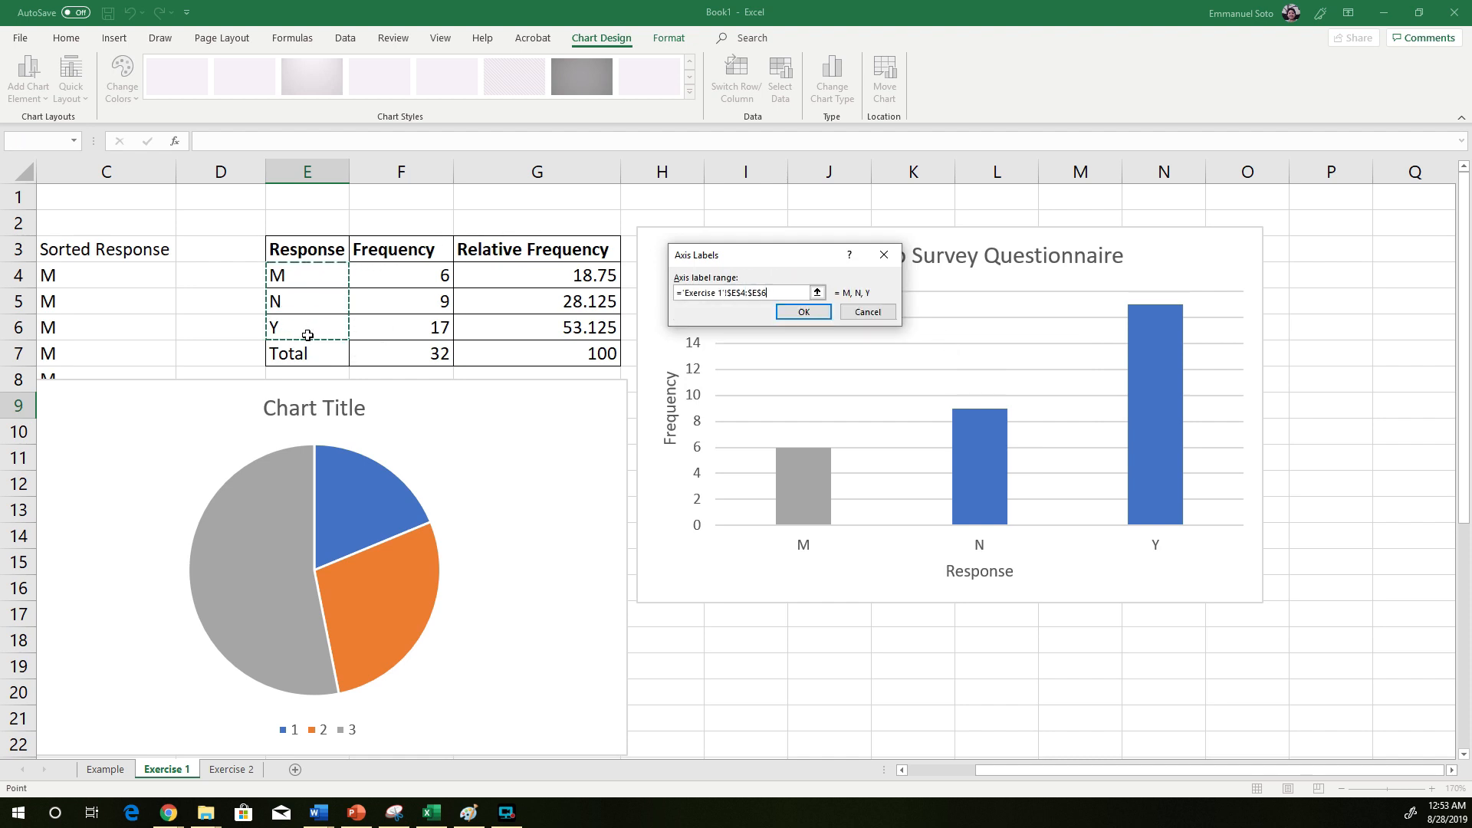
{"action": "left_click", "coordinate": [816, 312]}
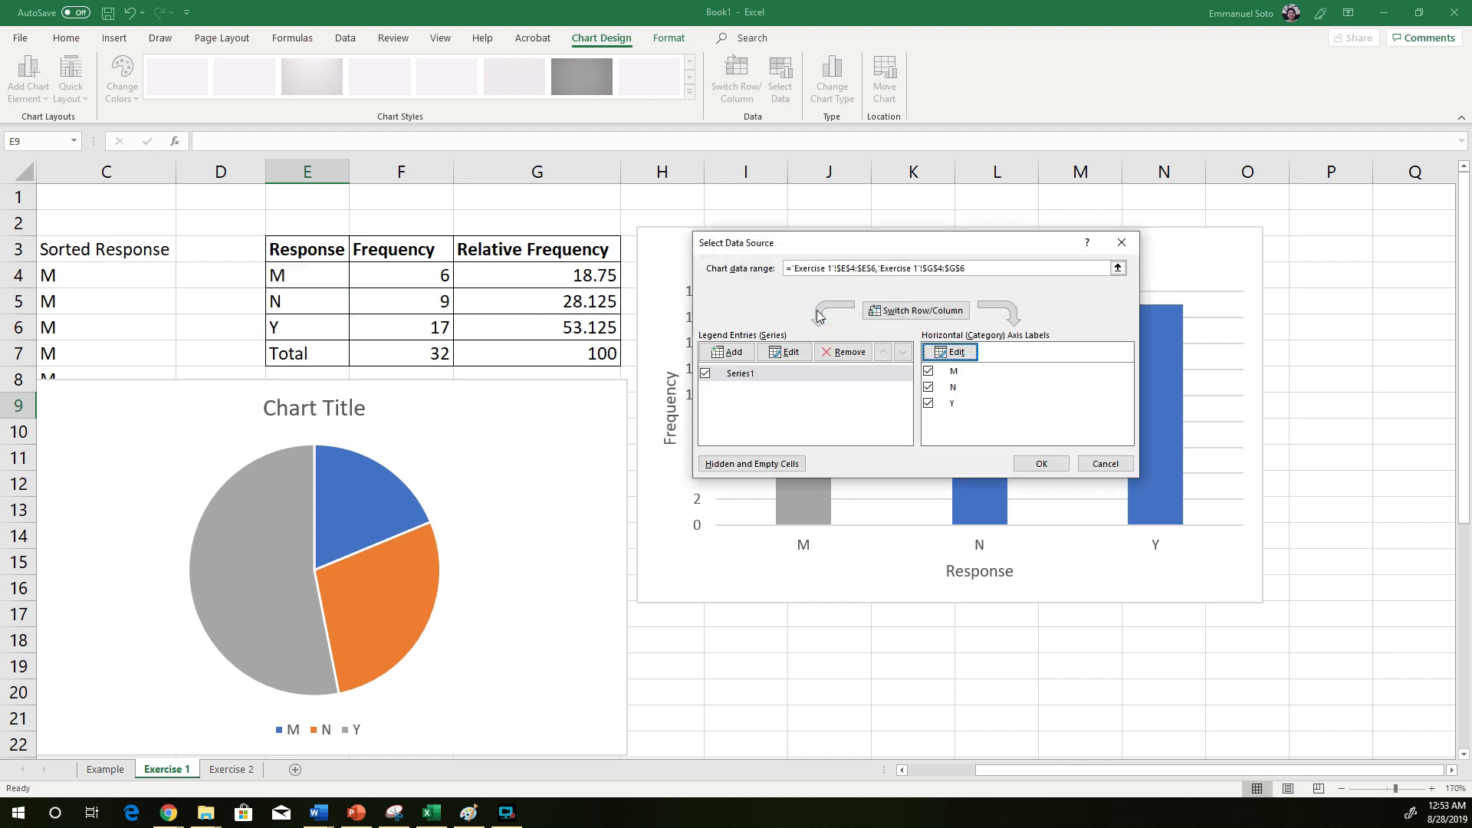
{"action": "left_click", "coordinate": [1040, 463]}
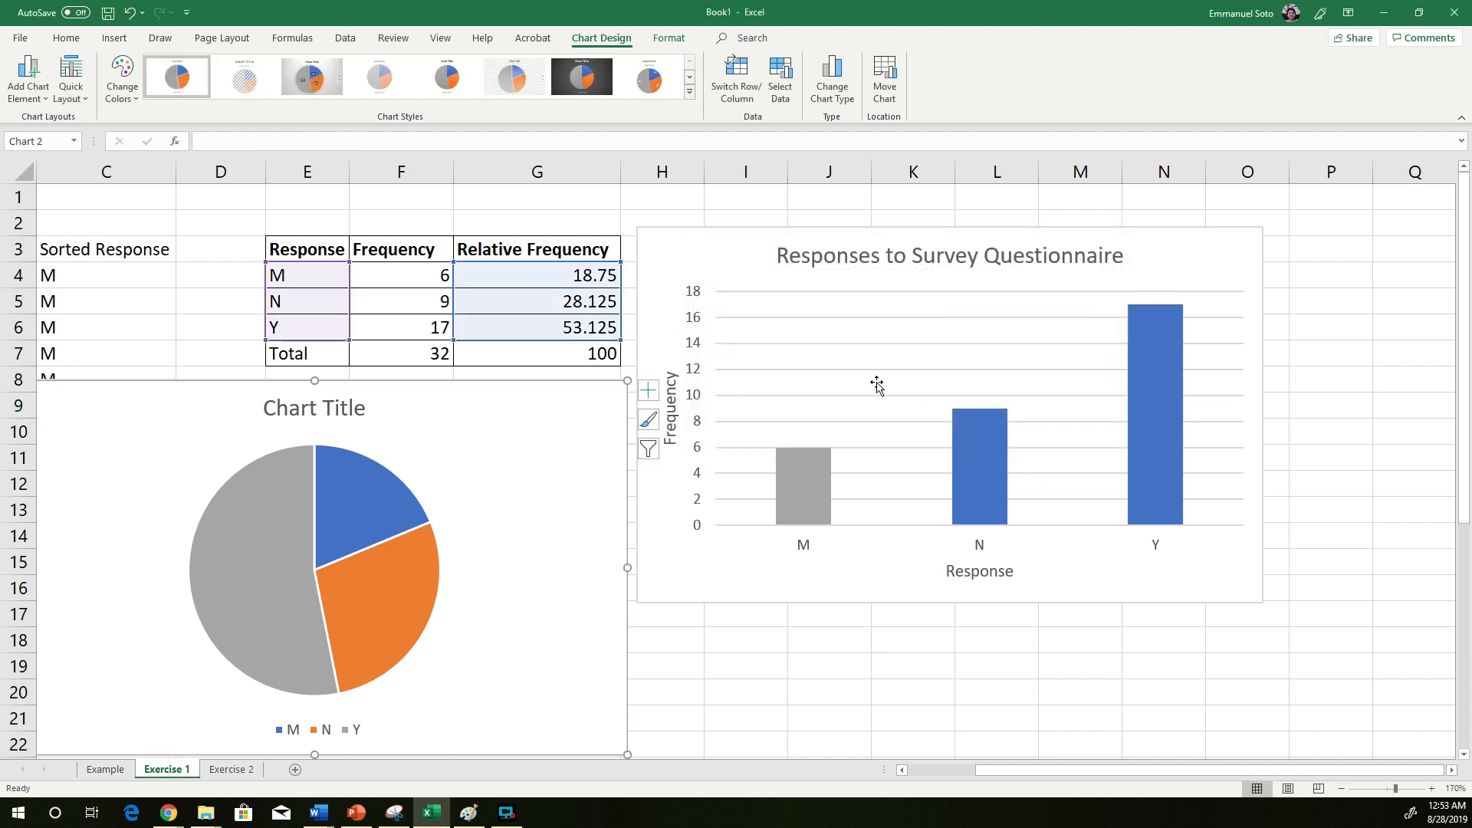
{"action": "mouse_move", "coordinate": [512, 398]}
{"action": "left_mouse_down"}
{"action": "mouse_move", "coordinate": [1148, 243]}
{"action": "mouse_move", "coordinate": [1102, 242]}
{"action": "left_mouse_up"}
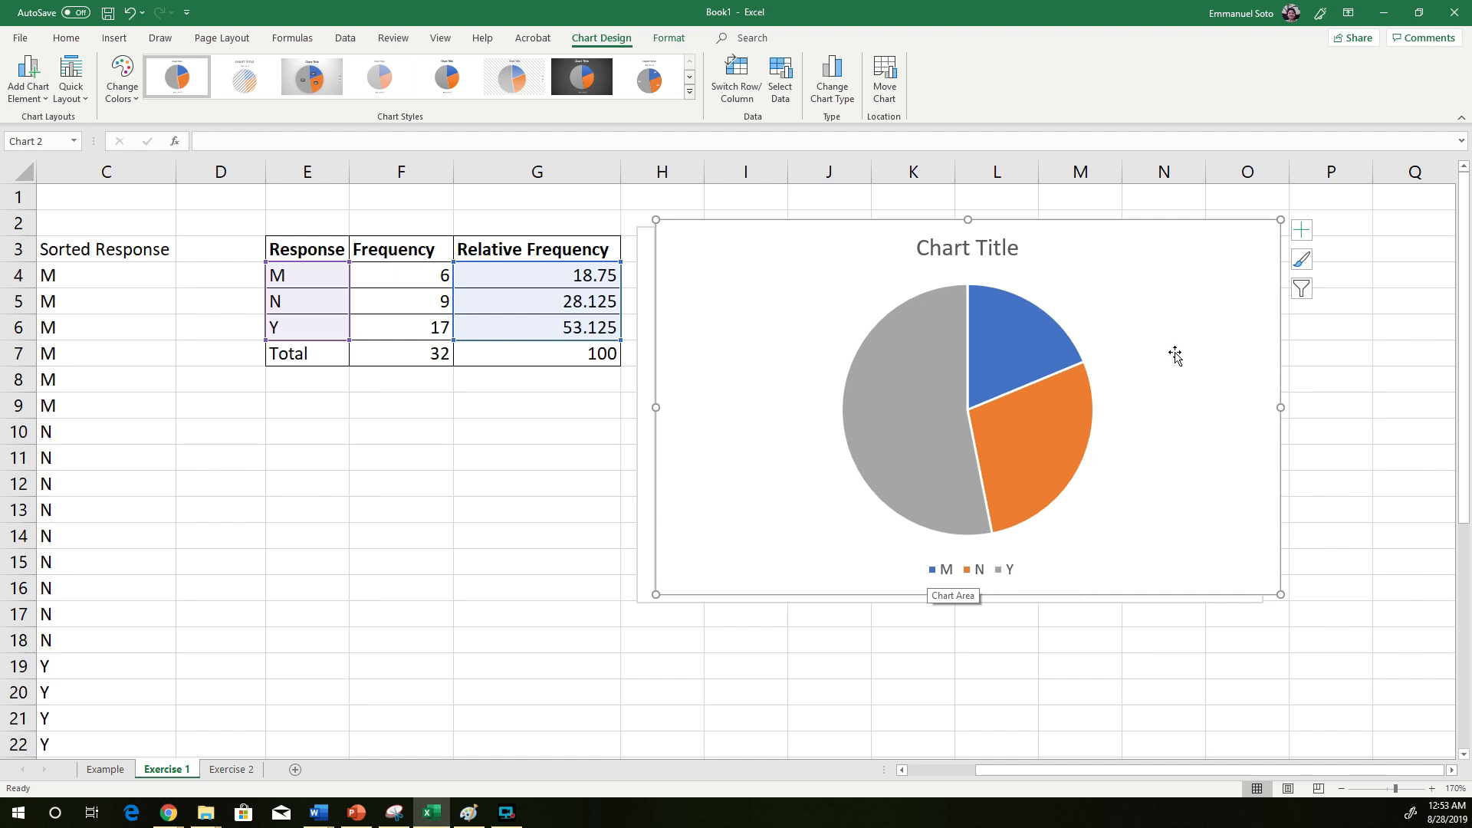
{"action": "left_click", "coordinate": [951, 572]}
{"action": "left_click", "coordinate": [949, 571]}
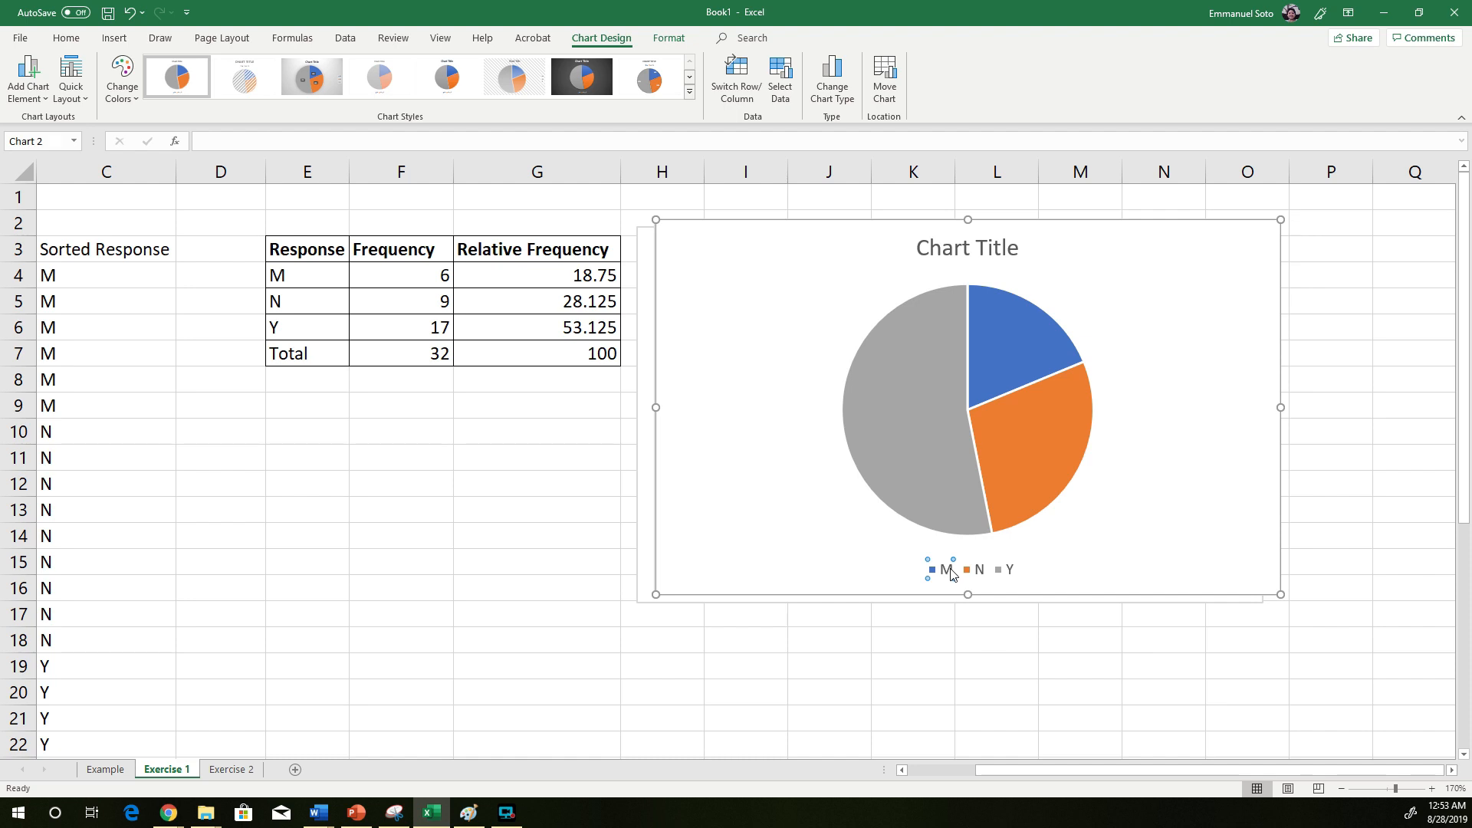
{"action": "double_click", "coordinate": [951, 572]}
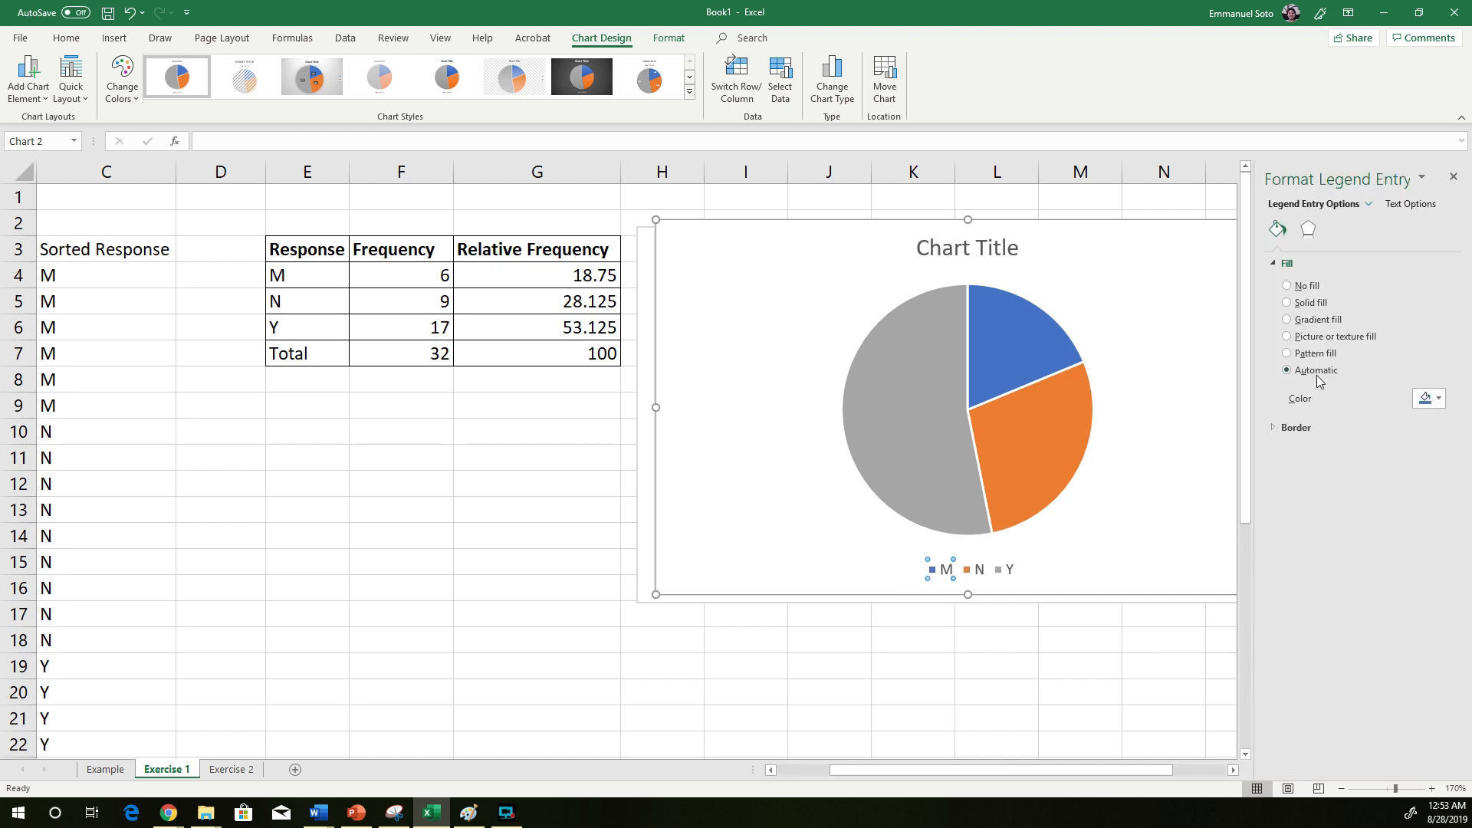
{"action": "left_click", "coordinate": [1453, 178]}
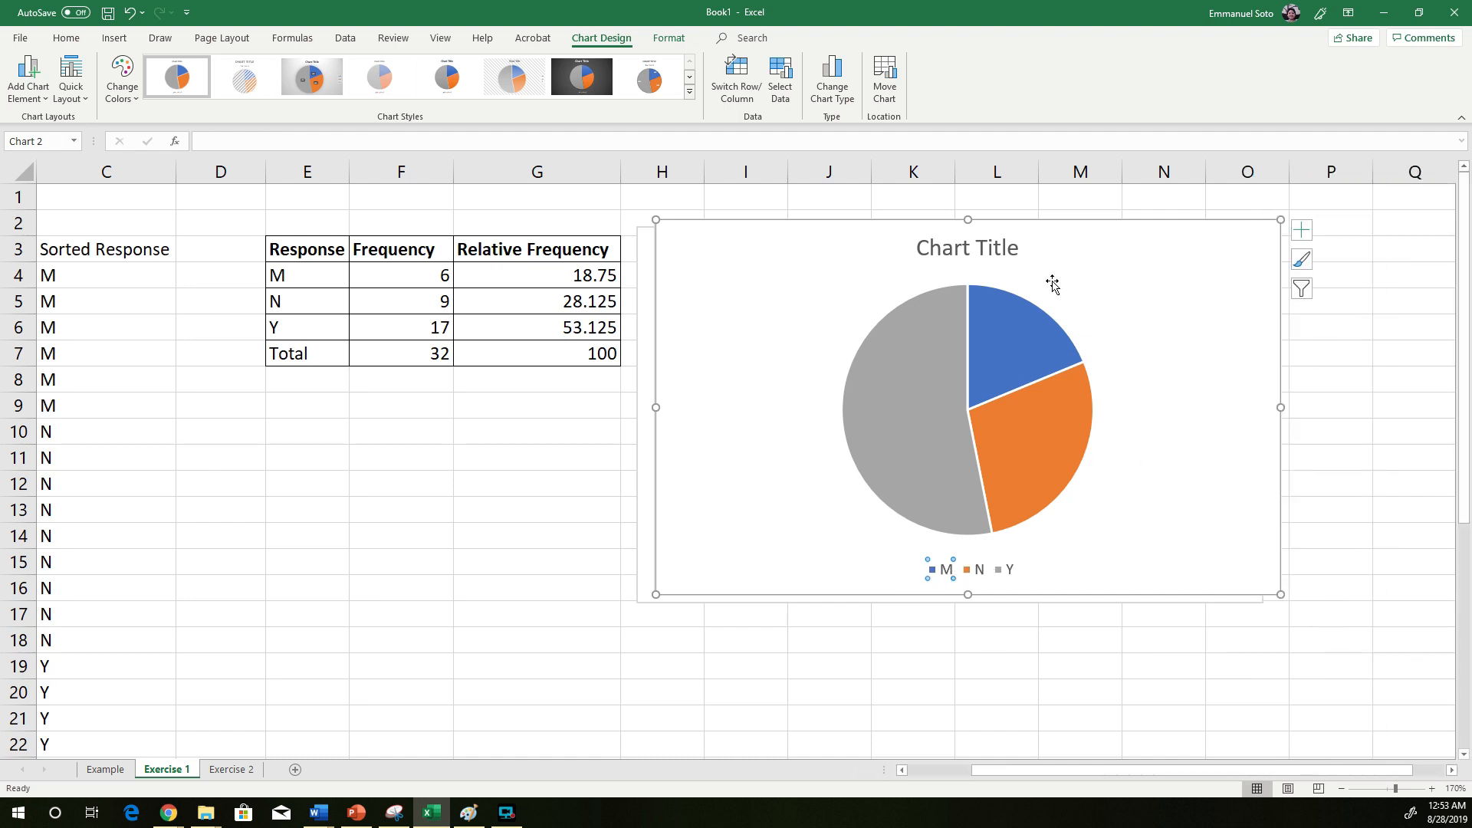
{"action": "left_click", "coordinate": [1003, 248]}
{"action": "triple_click", "coordinate": [997, 248]}
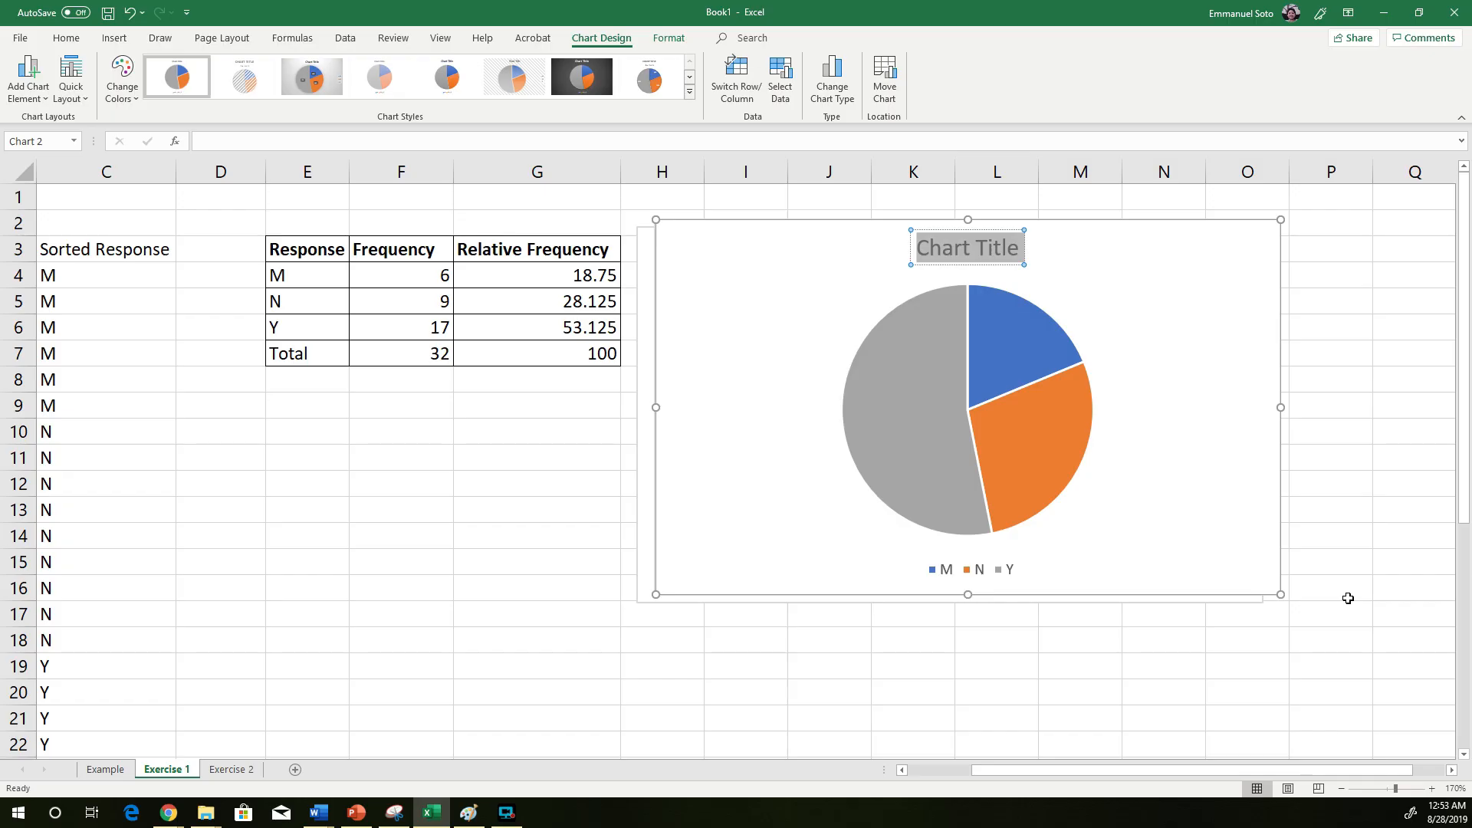
{"action": "left_click", "coordinate": [1348, 598]}
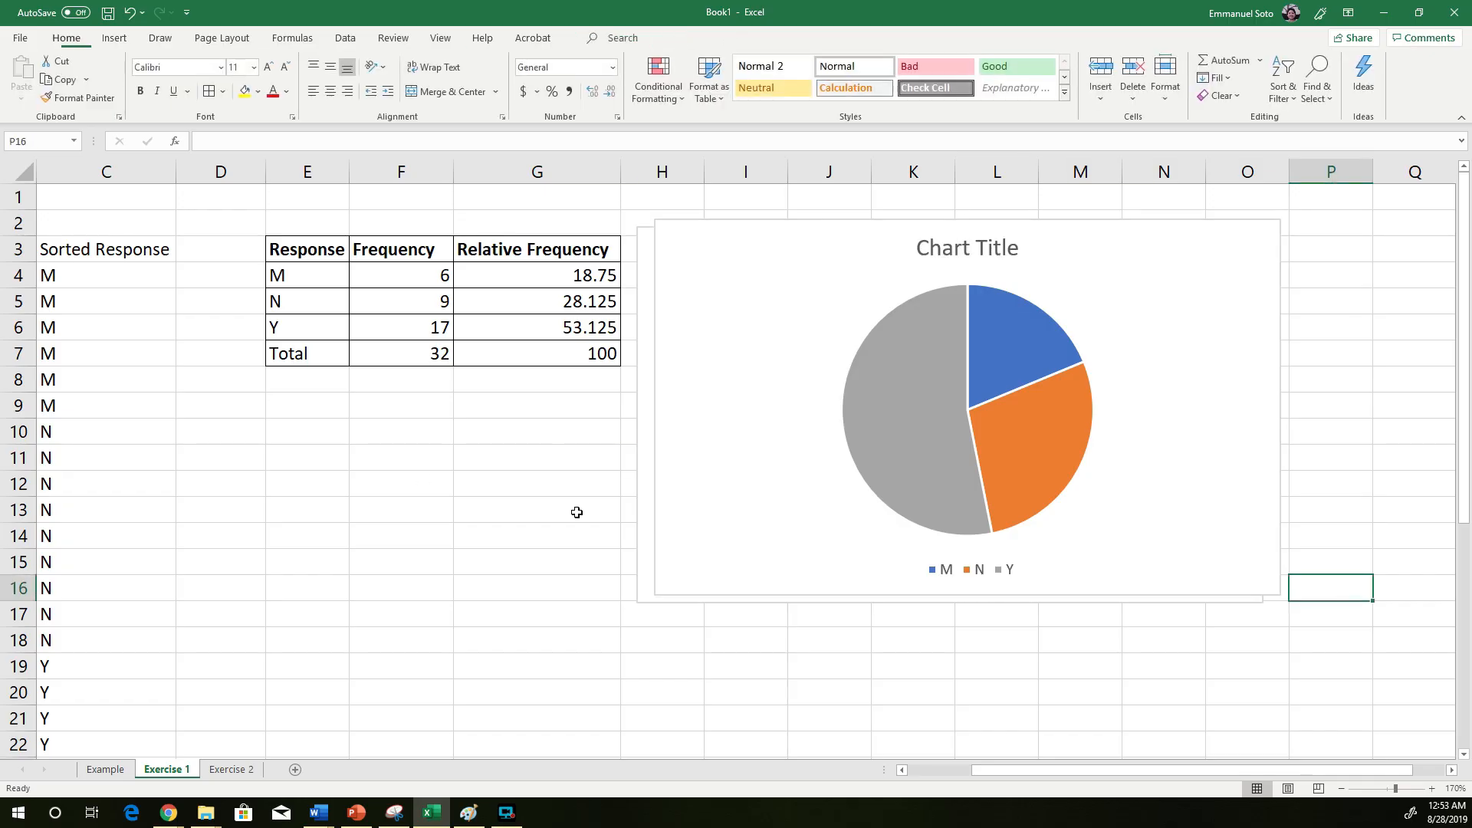
- Open the Exercise 2 sheet and review the full list of values in column C
{"action": "left_click", "coordinate": [233, 770]}
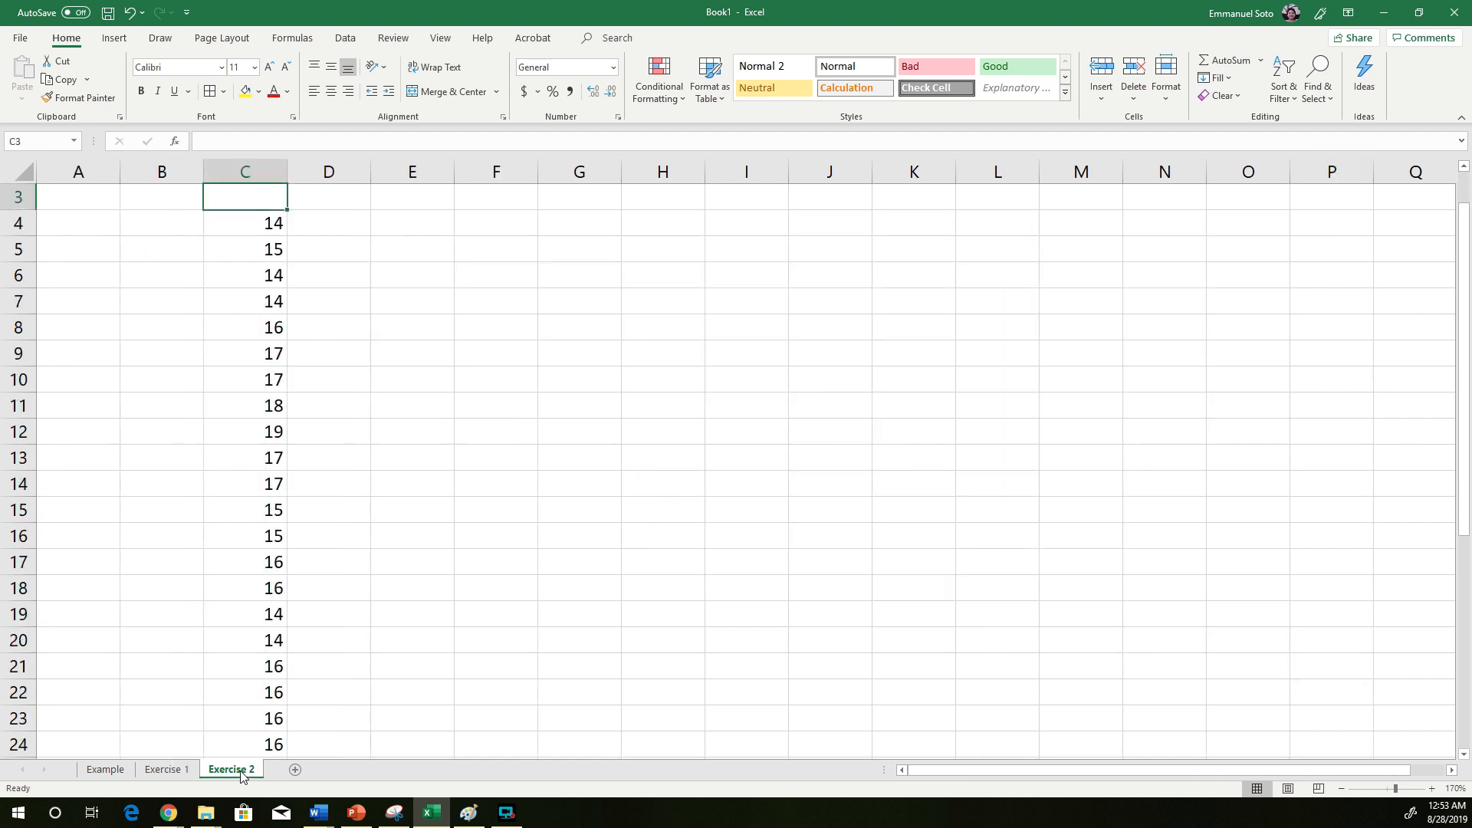
{"action": "scroll", "coordinate": [450, 543], "scroll_direction": "up", "scroll_amount": 1}
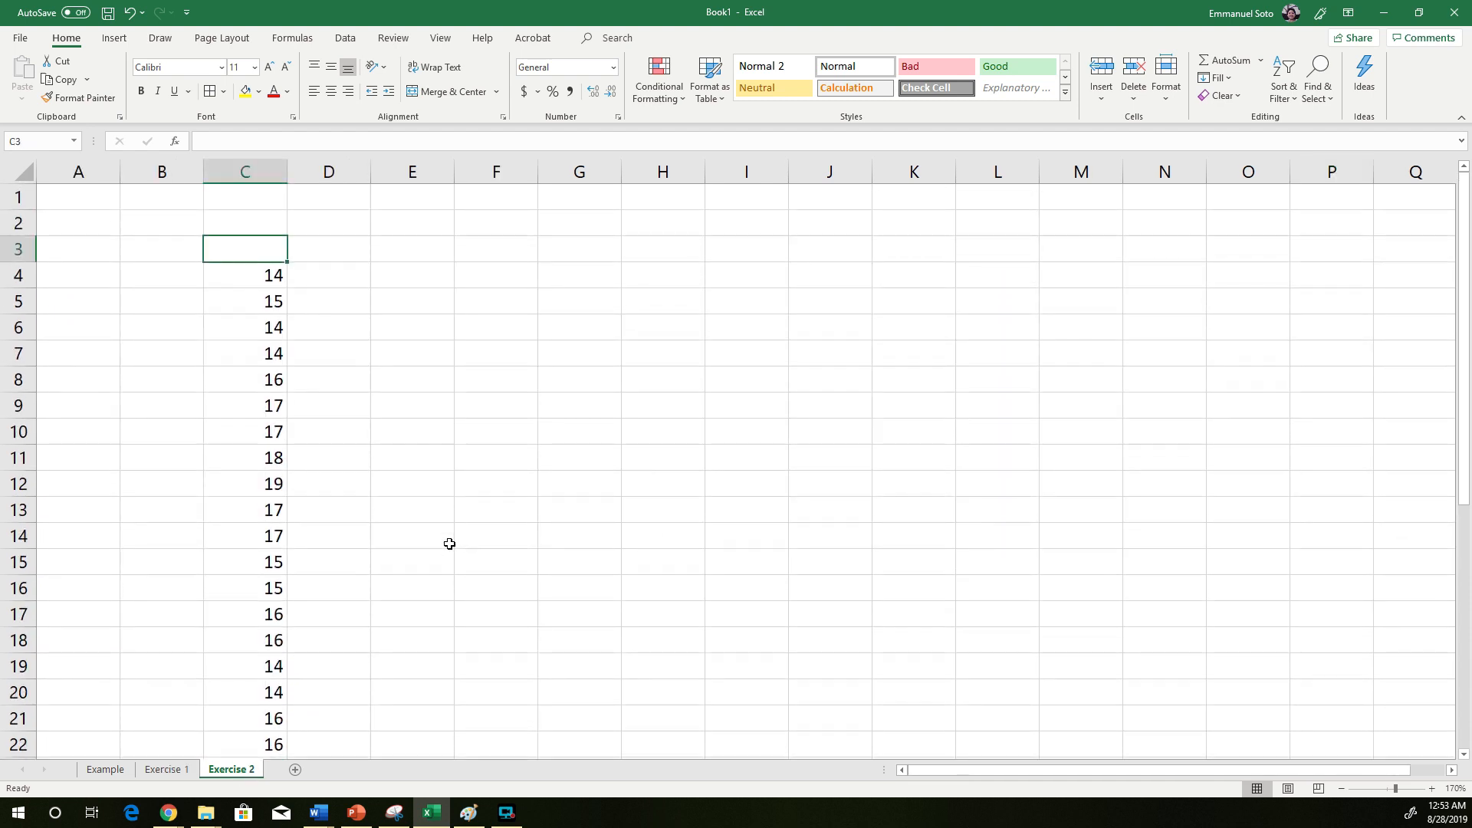
{"action": "scroll", "coordinate": [450, 544], "scroll_direction": "down", "scroll_amount": 2}
{"action": "scroll", "coordinate": [450, 543], "scroll_direction": "up", "scroll_amount": 2}
{"action": "scroll", "coordinate": [449, 544], "scroll_direction": "down", "scroll_amount": 6}
{"action": "scroll", "coordinate": [449, 544], "scroll_direction": "up", "scroll_amount": 5}
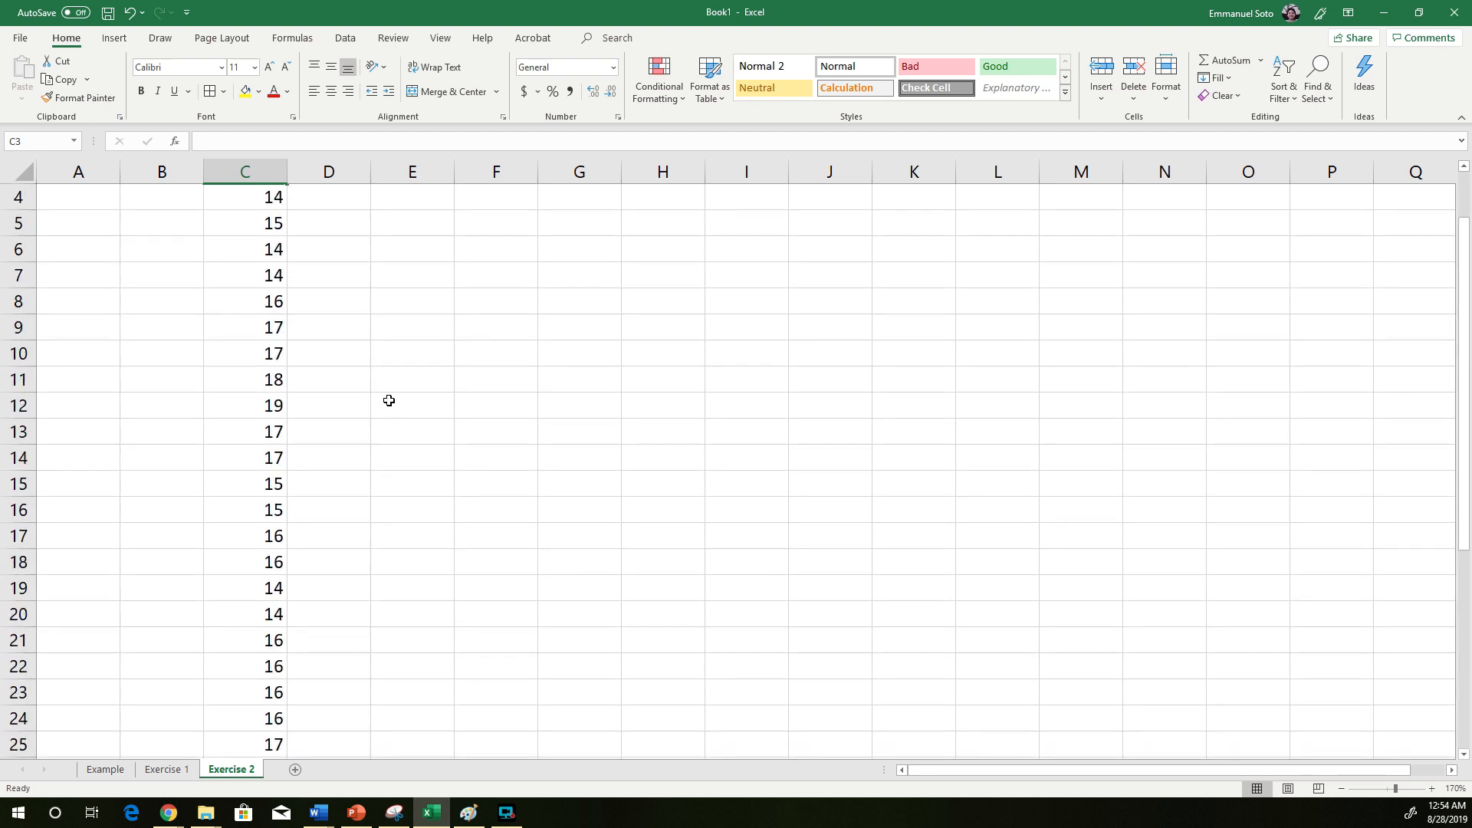
{"action": "scroll", "coordinate": [390, 401], "scroll_direction": "up", "scroll_amount": 1}
{"action": "scroll", "coordinate": [275, 564], "scroll_direction": "down", "scroll_amount": 5}
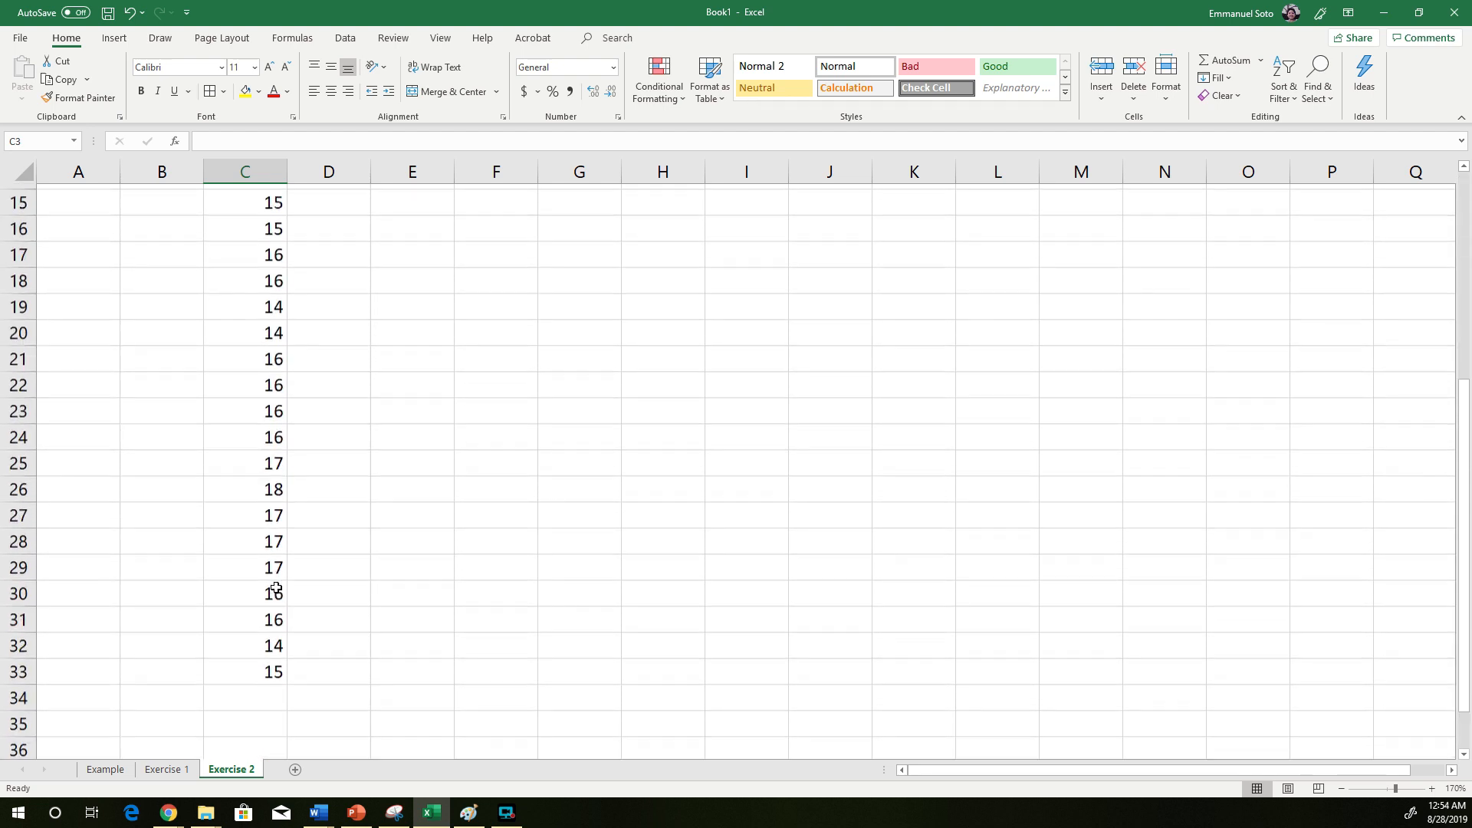
{"action": "scroll", "coordinate": [273, 581], "scroll_direction": "up", "scroll_amount": 5}
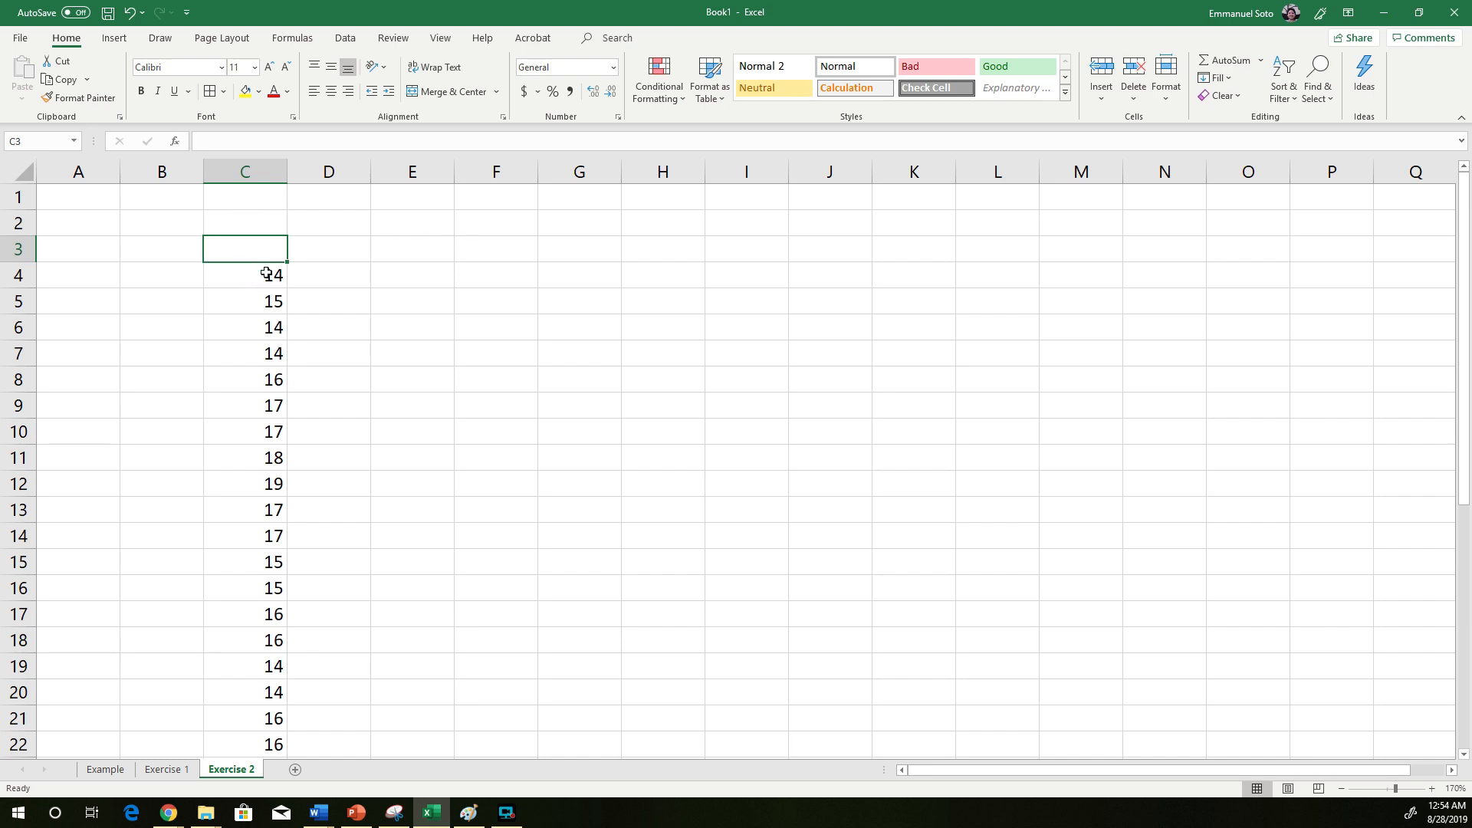
- Sort the values in C4:C33 from smallest to largest and check the sorted list
{"action": "left_click_drag", "start_coordinate": [266, 281], "coordinate": [257, 723]}
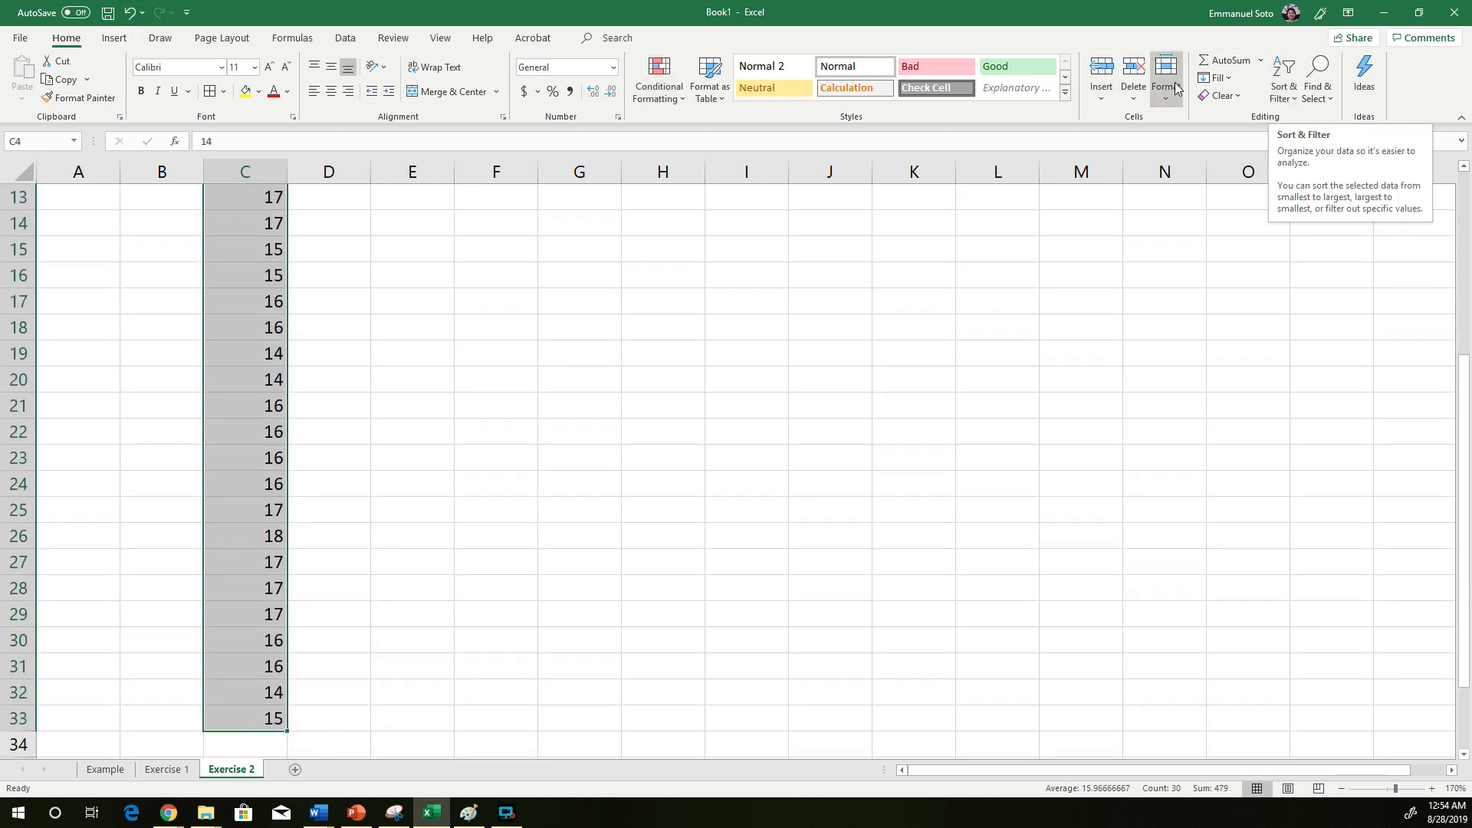
{"action": "left_click", "coordinate": [344, 42]}
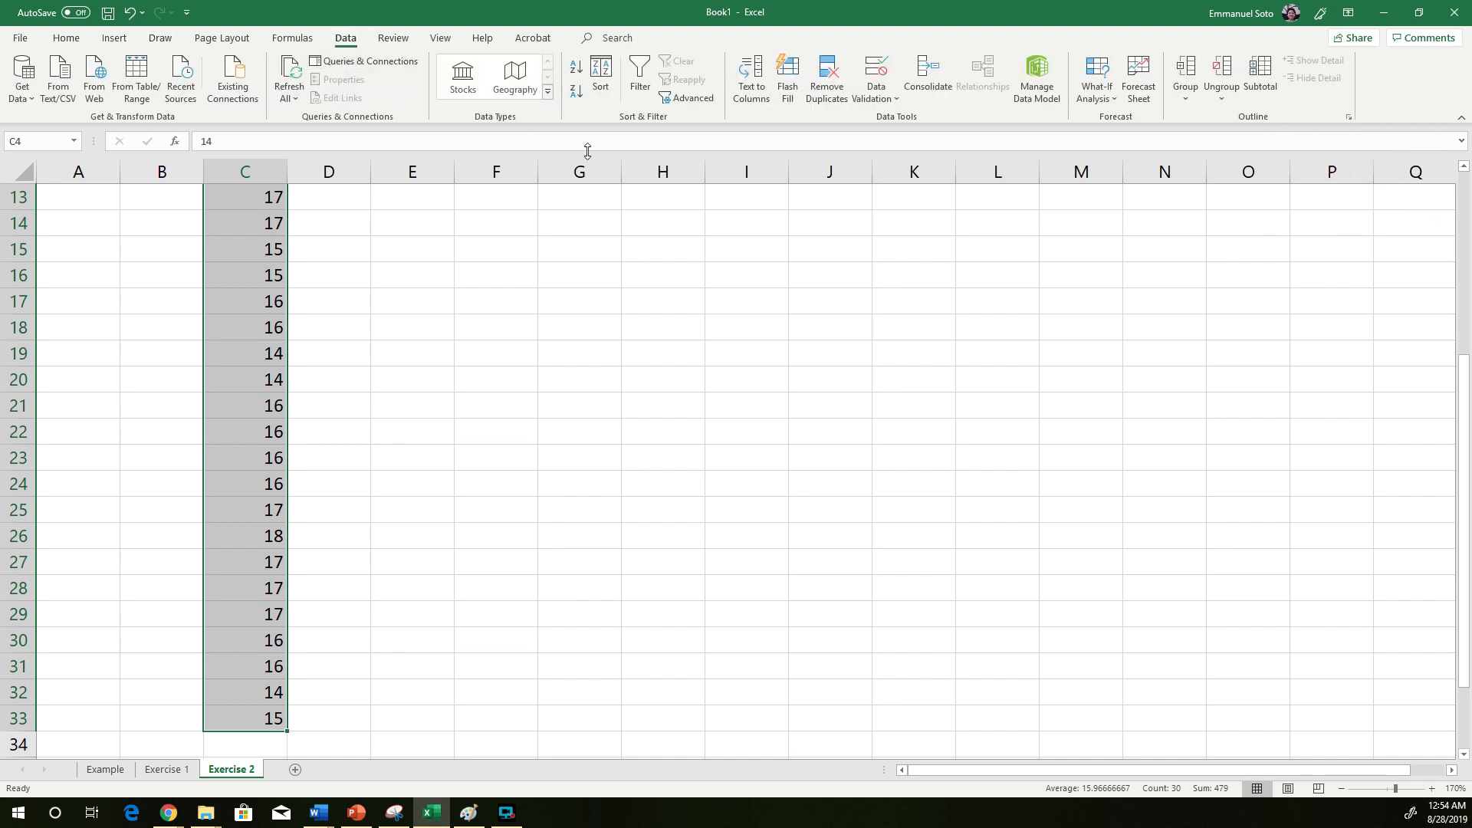
{"action": "left_click", "coordinate": [578, 73]}
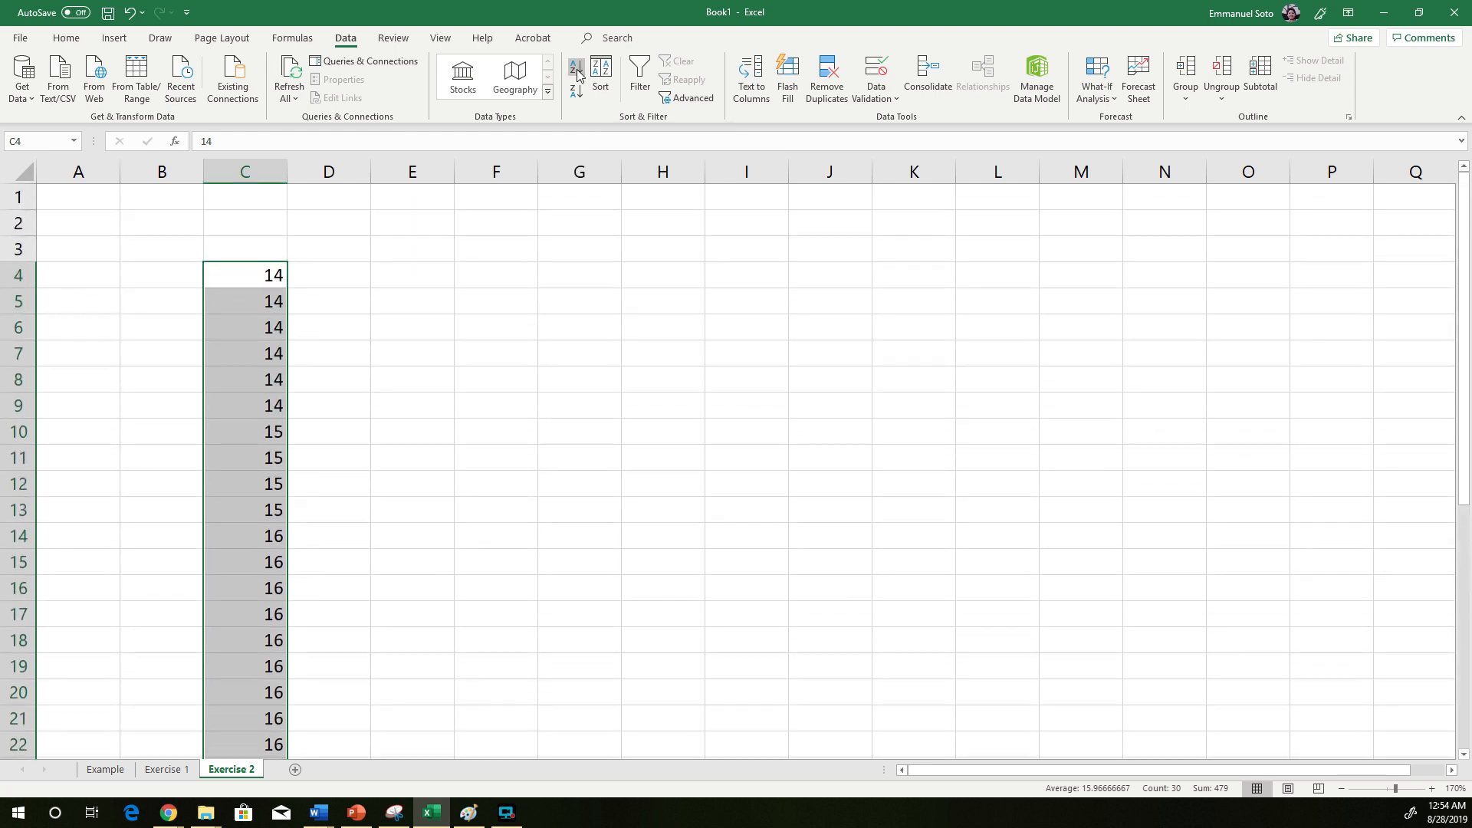
{"action": "scroll", "coordinate": [373, 578], "scroll_direction": "down", "scroll_amount": 5}
{"action": "scroll", "coordinate": [369, 559], "scroll_direction": "up", "scroll_amount": 5}
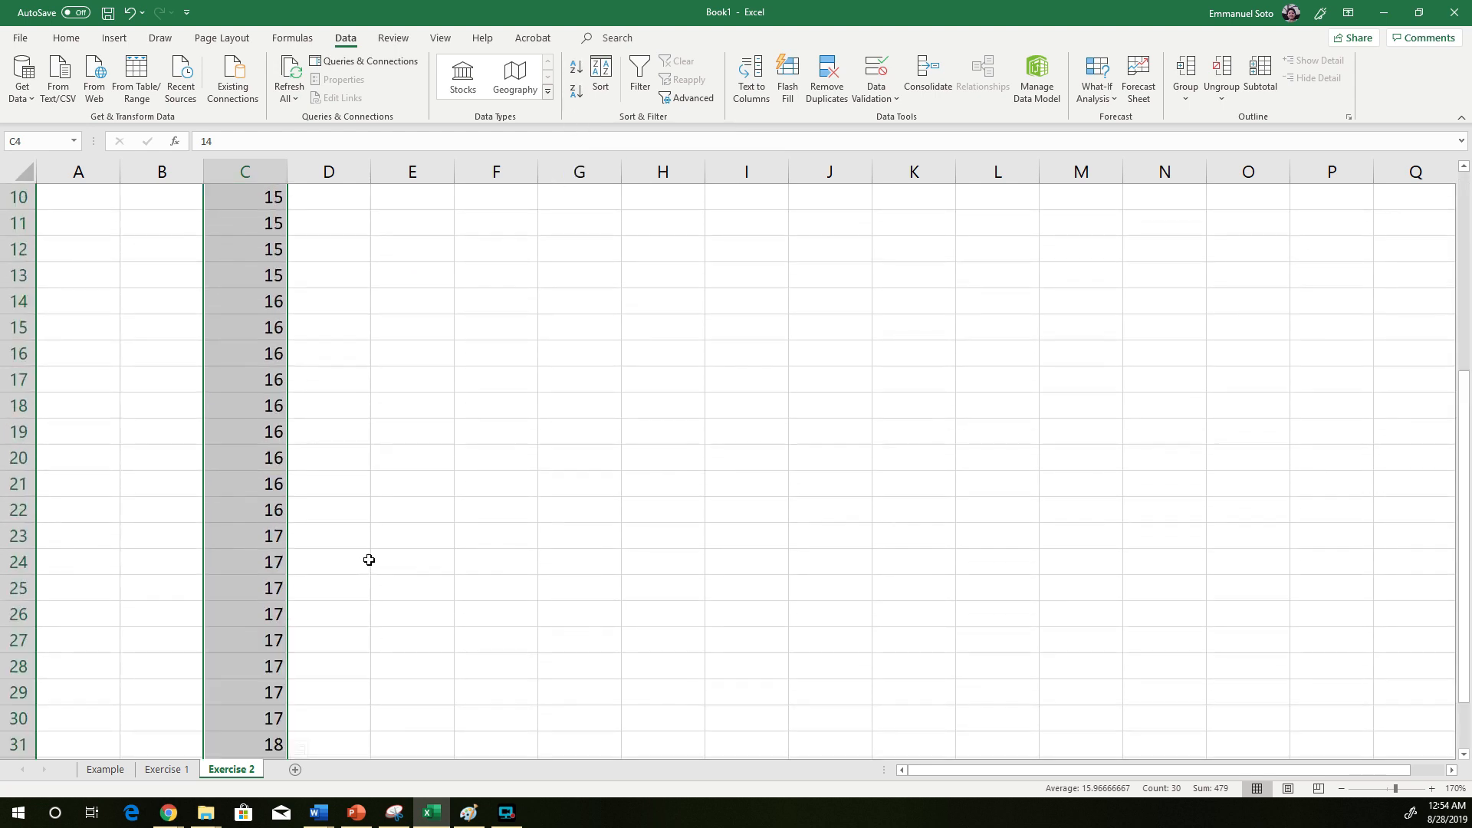
- Enter the heading "Sorted Age" in cell C3 and widen column C to fit it
{"action": "left_click", "coordinate": [230, 250]}
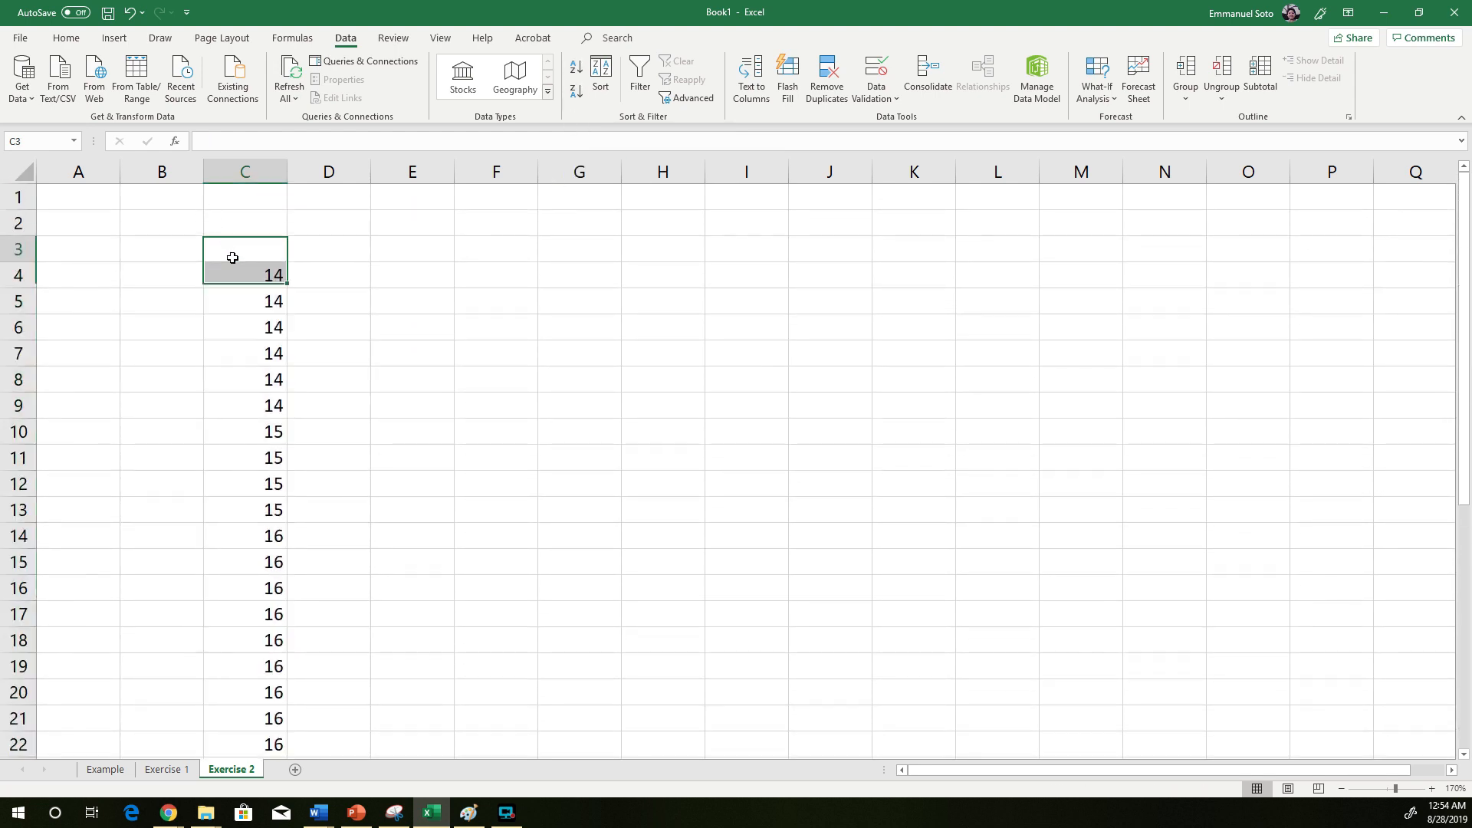
{"action": "type", "text": "Sorted Age"}
{"action": "left_click", "coordinate": [378, 273]}
{"action": "left_click_drag", "start_coordinate": [284, 171], "coordinate": [305, 171]}
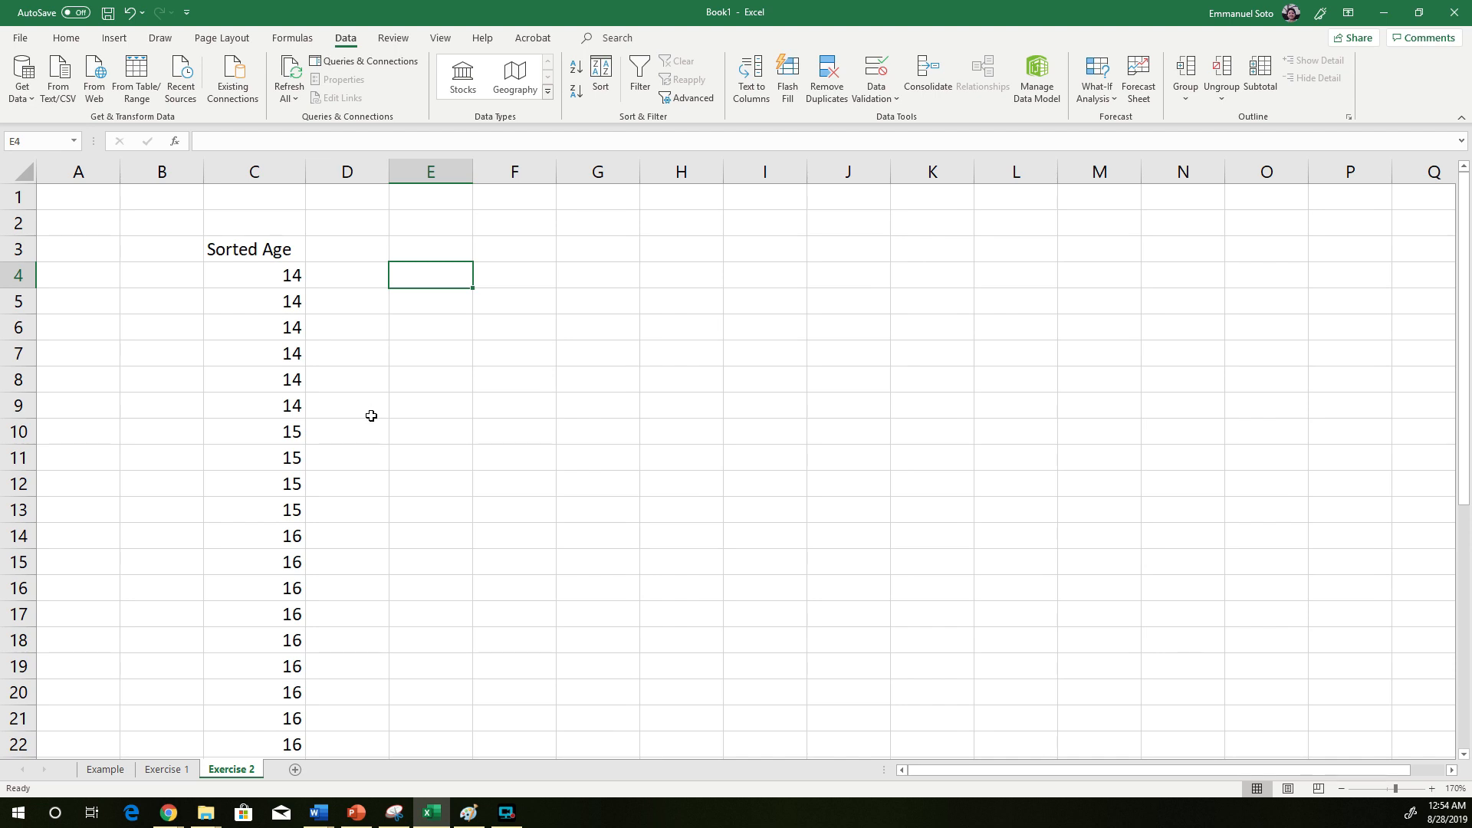
{"action": "left_click", "coordinate": [360, 241]}
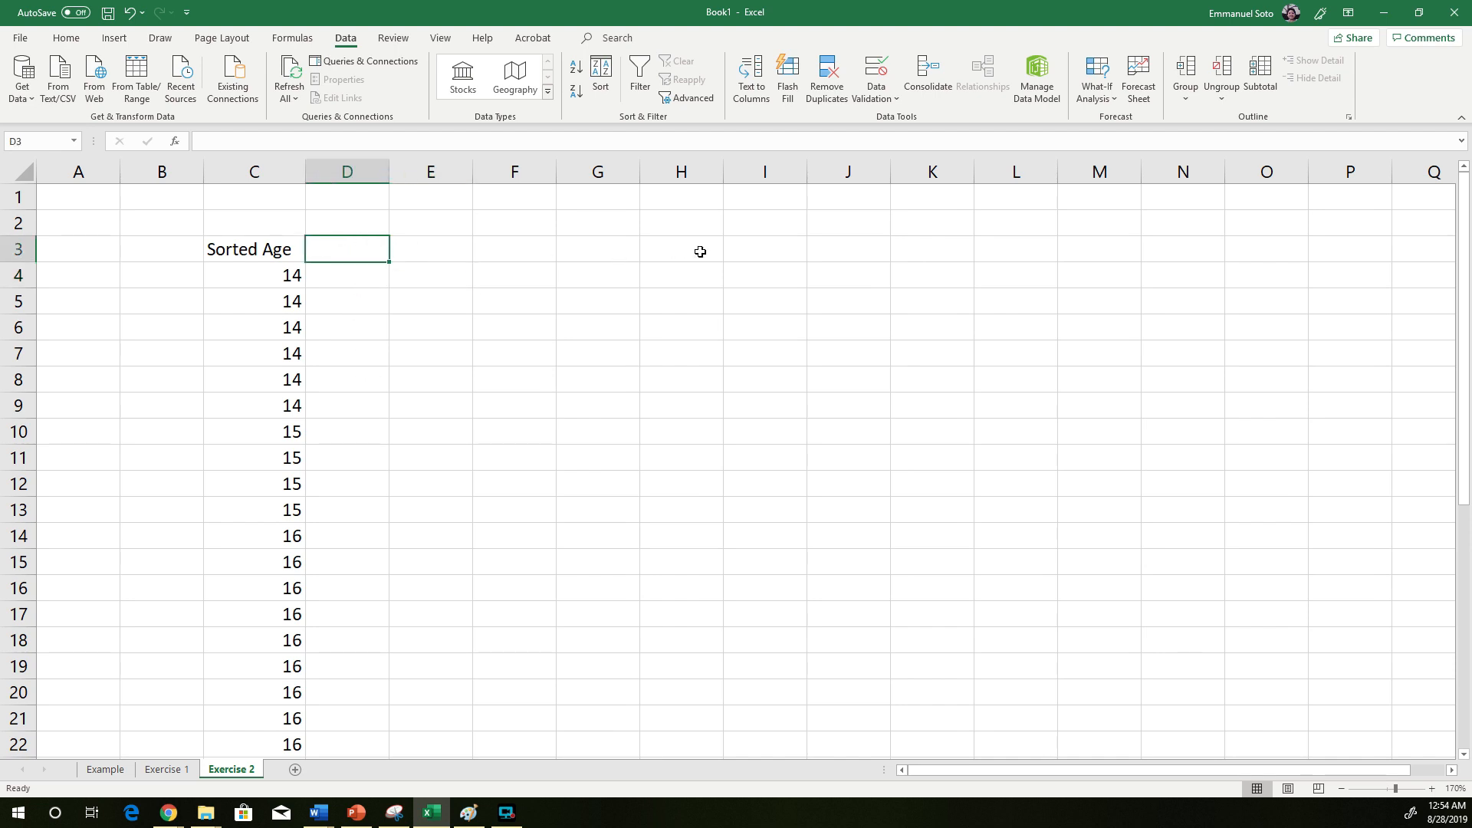
{"action": "left_click", "coordinate": [511, 248]}
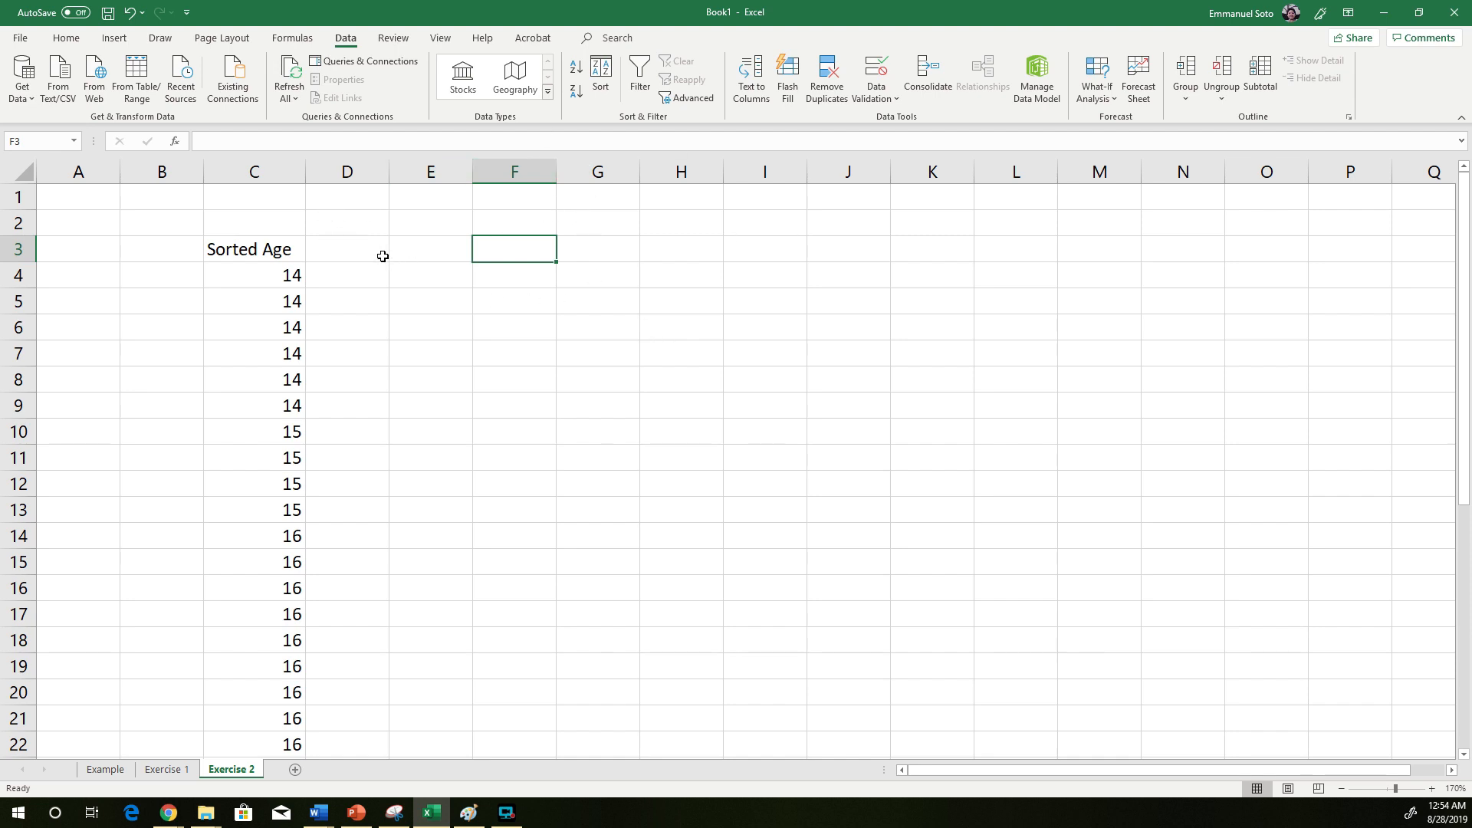
- Enter the label "Average Age" in cell E3 and widen column E to fit it
{"action": "left_click", "coordinate": [436, 253]}
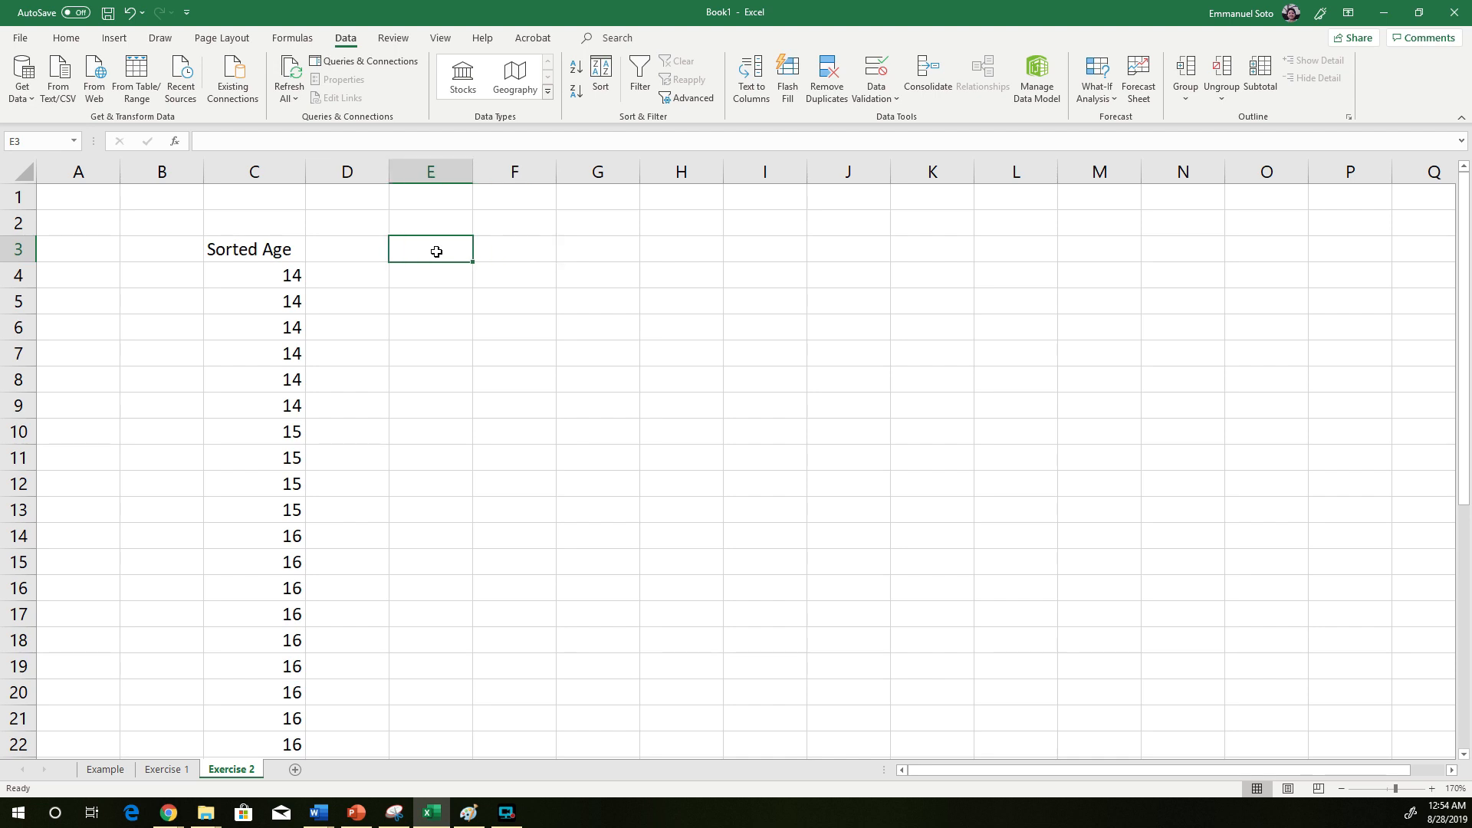
{"action": "type", "text": "Average Age"}
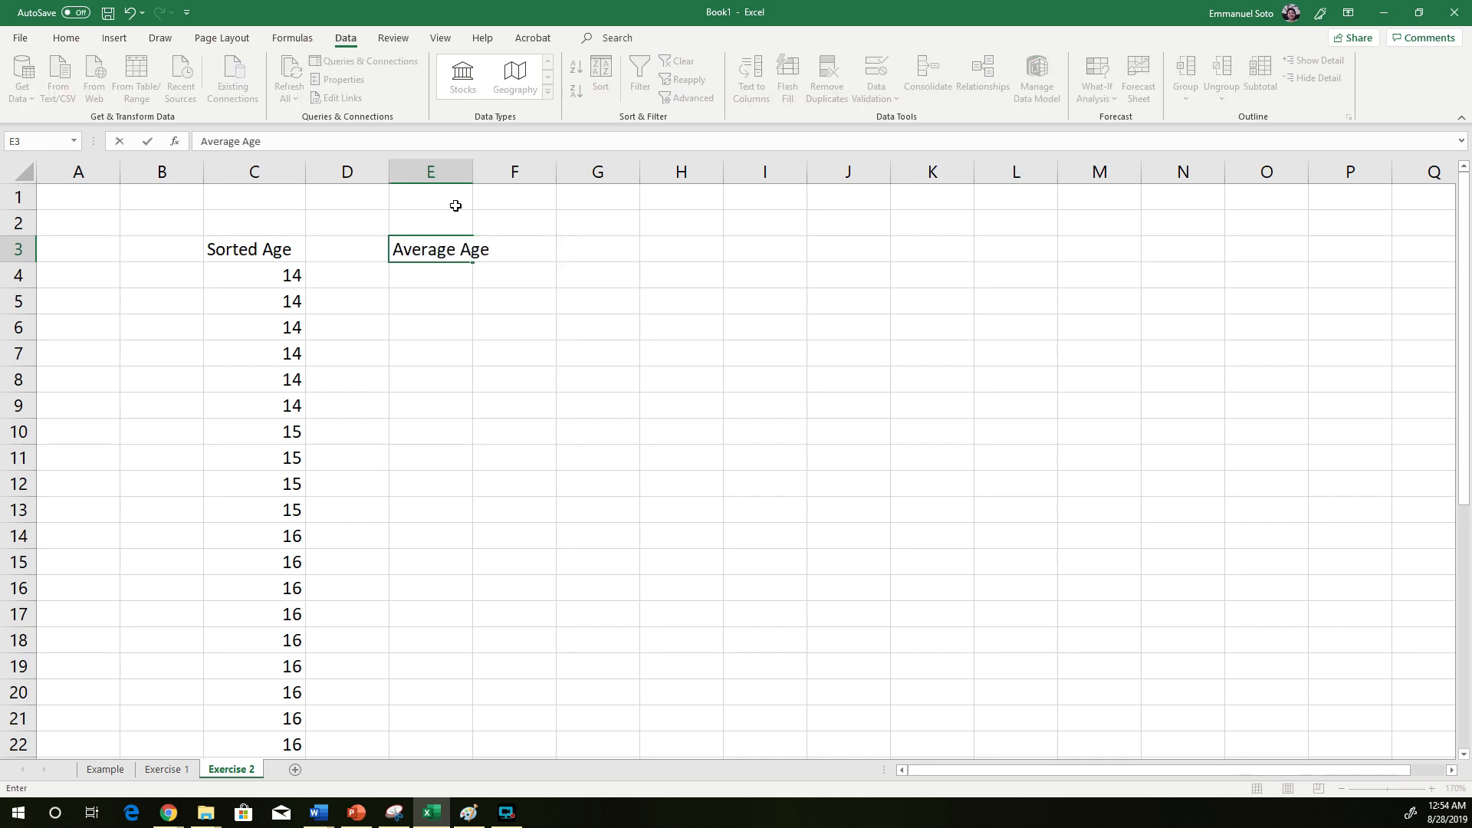
{"action": "double_click", "coordinate": [473, 167]}
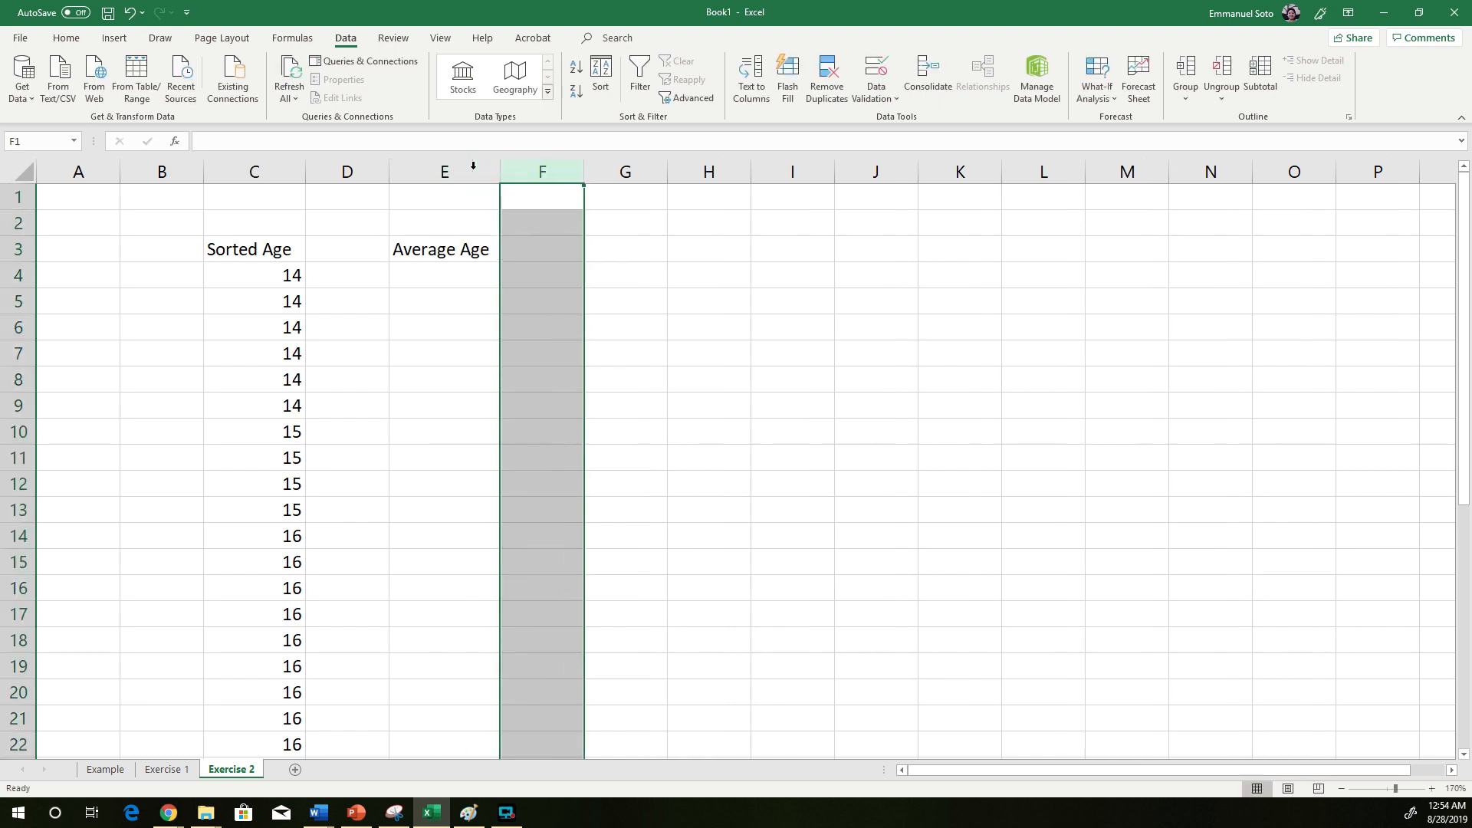
{"action": "left_click", "coordinate": [483, 275]}
- Calculate the average of the ages in C4:C33 in cell F3 and check it against the sorted list
{"action": "left_click", "coordinate": [553, 247]}
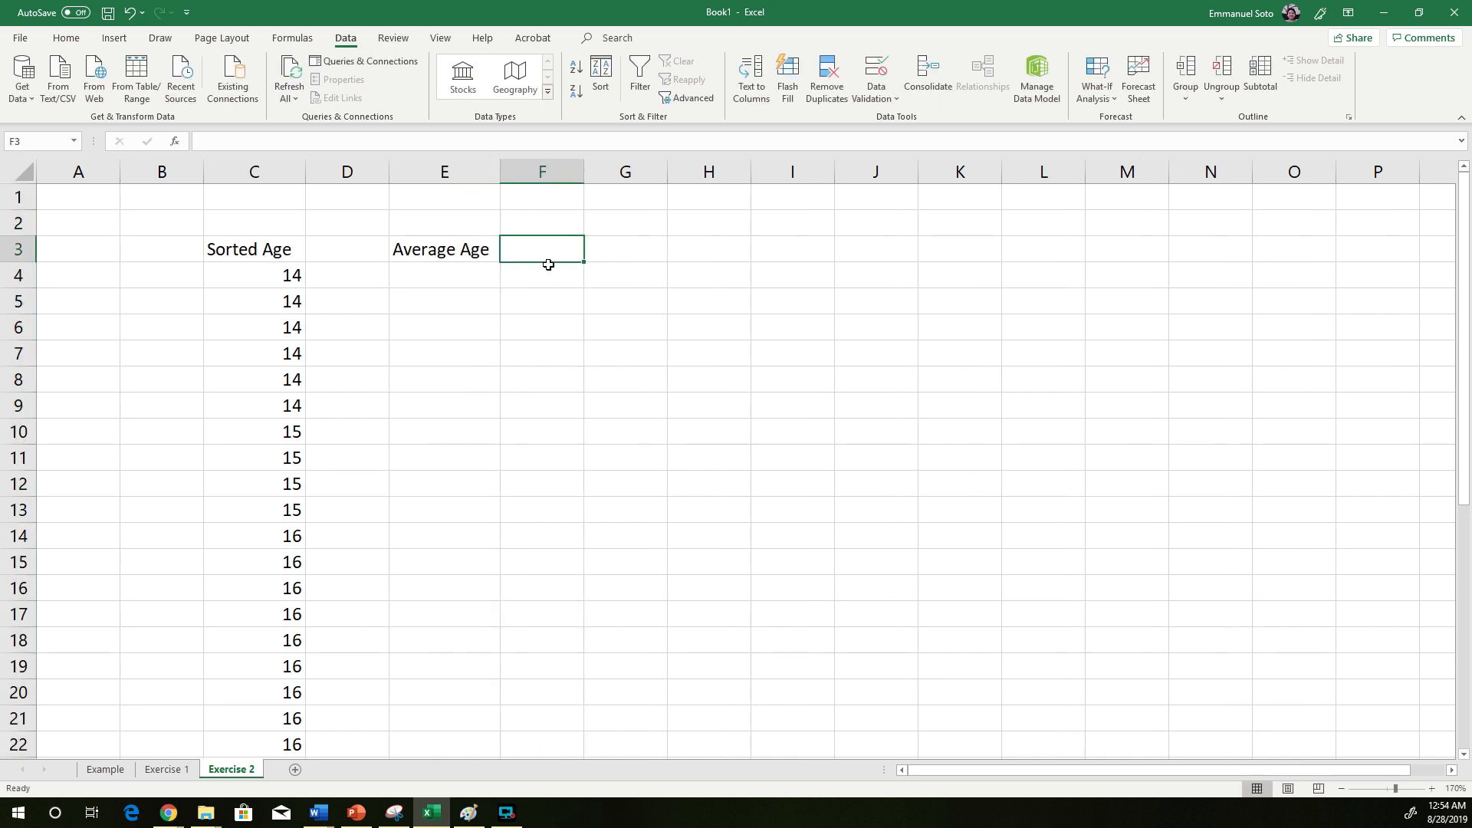
{"action": "type", "text": "="}
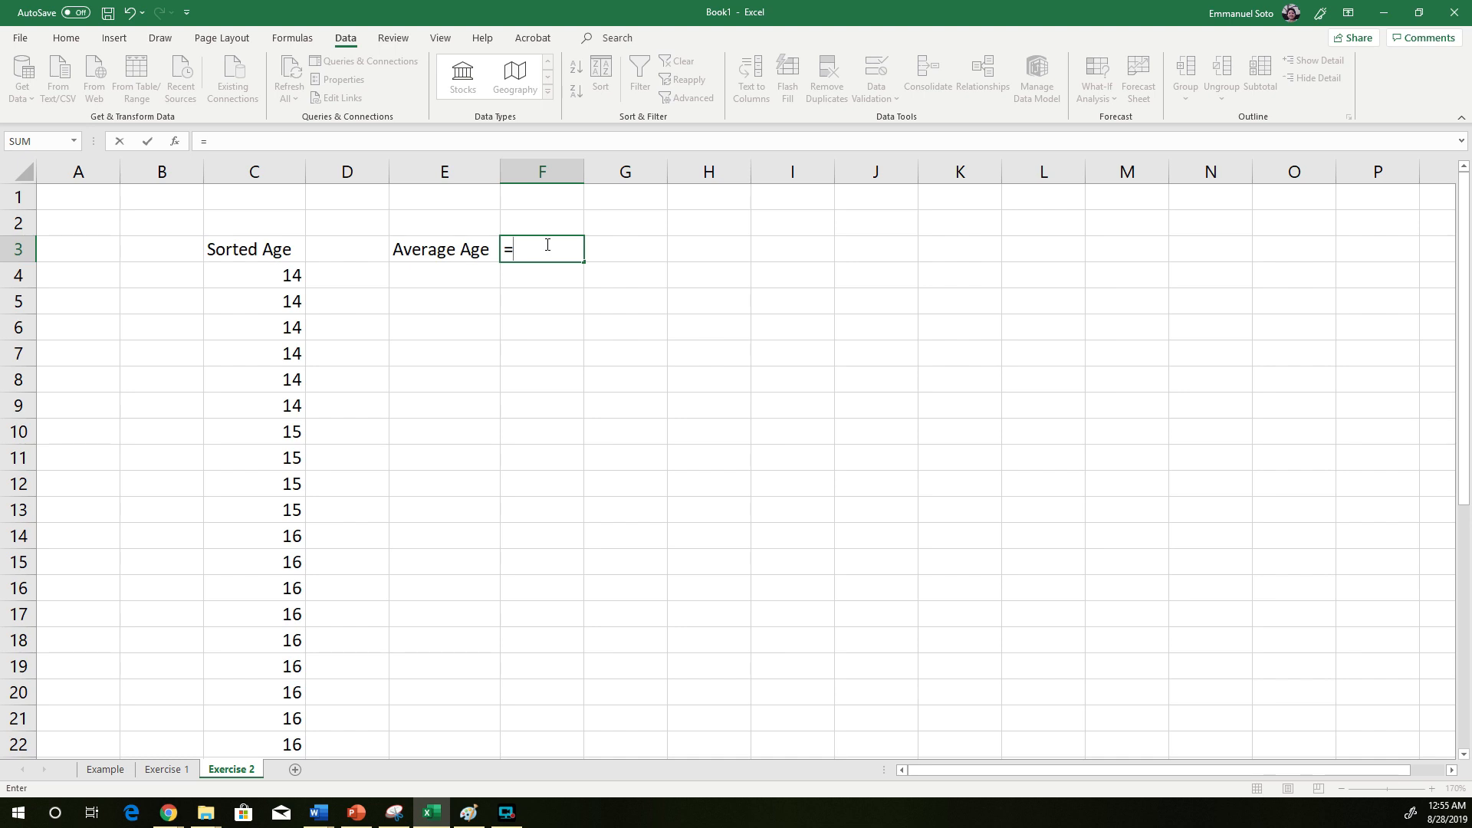
{"action": "type", "text": "average"}
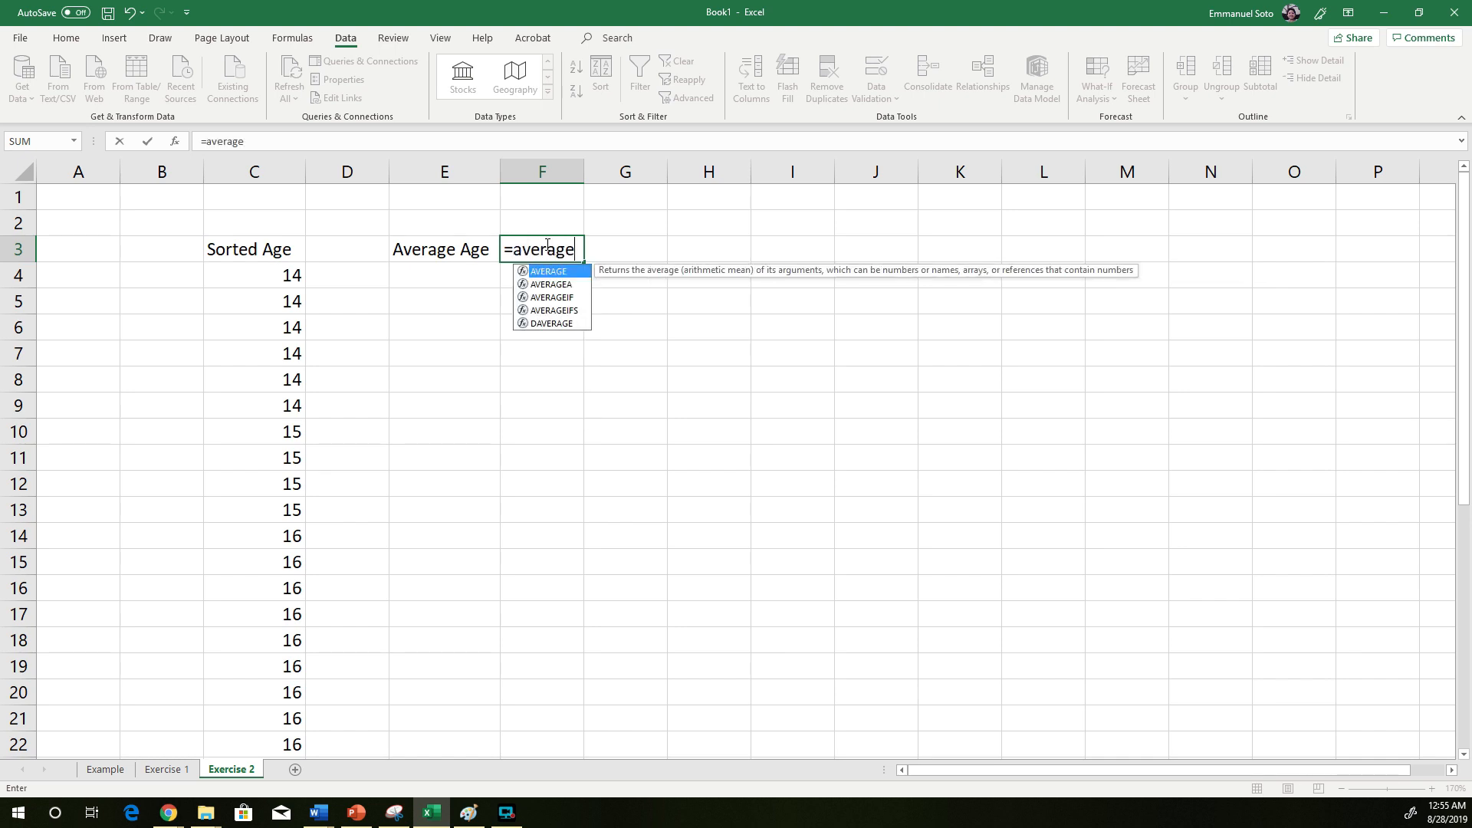
{"action": "type", "text": "("}
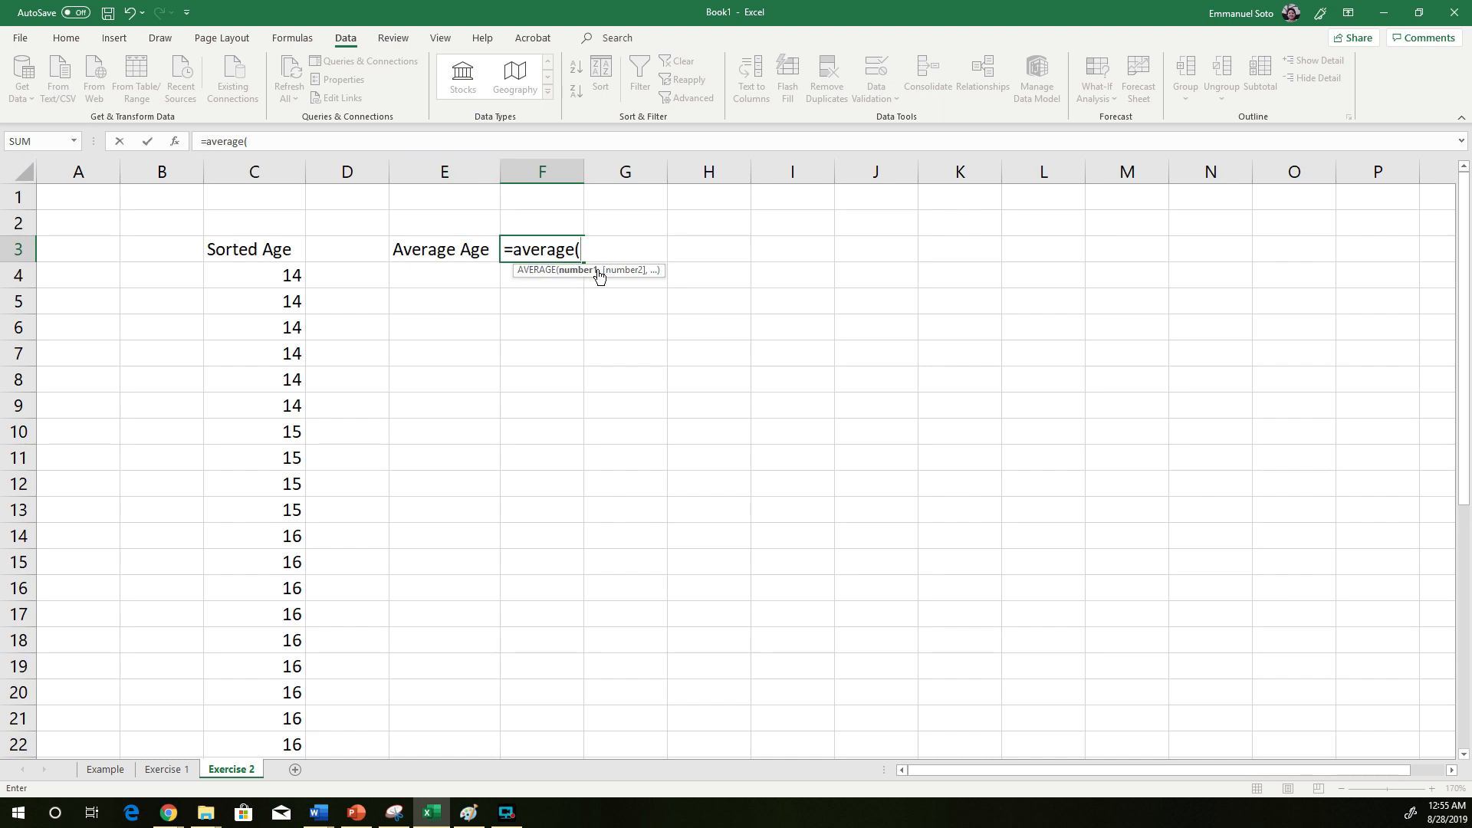
{"action": "left_click_drag", "start_coordinate": [276, 275], "coordinate": [298, 644]}
{"action": "scroll", "coordinate": [493, 394], "scroll_direction": "up", "scroll_amount": 5}
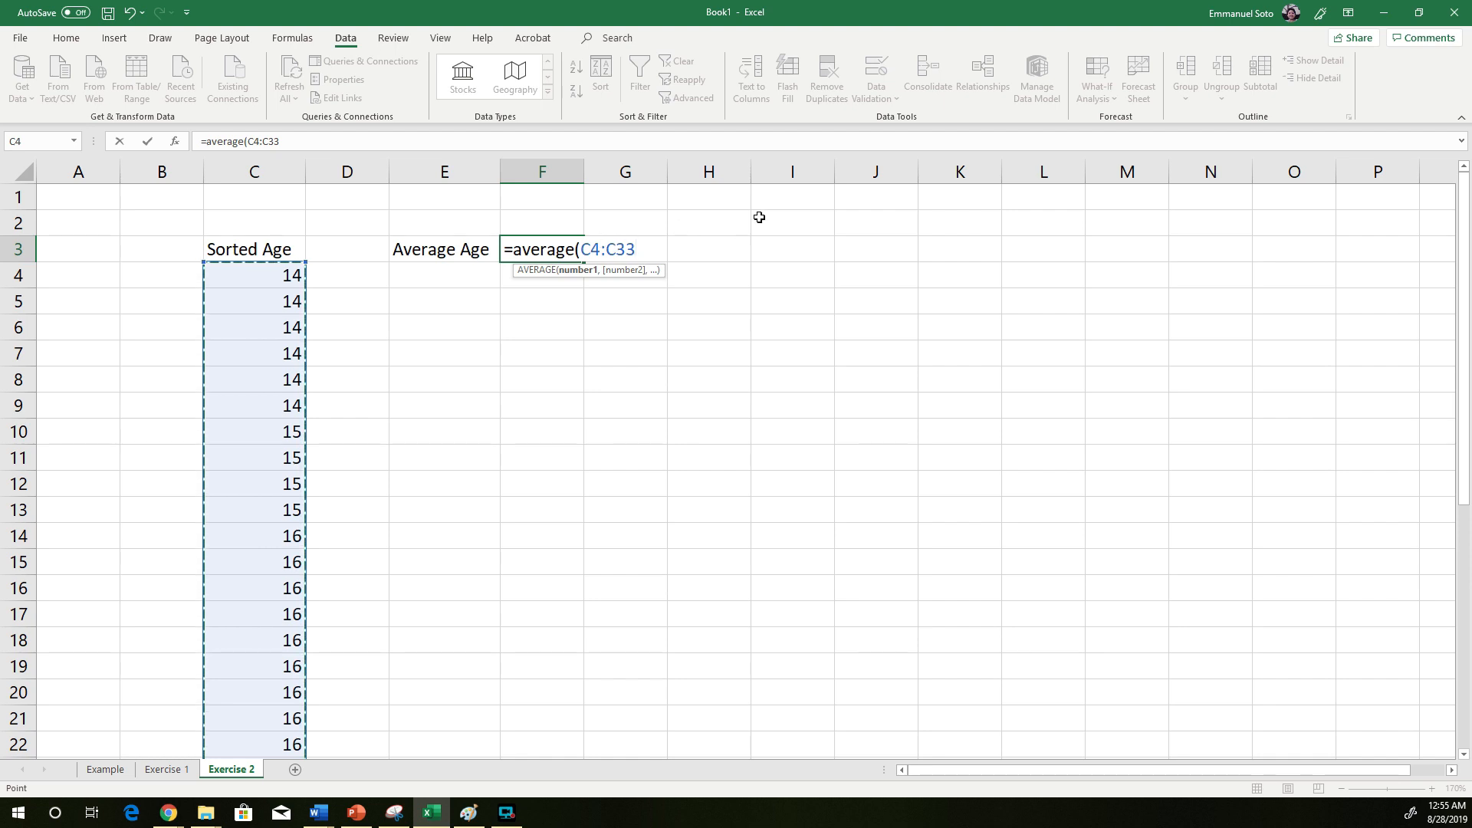
{"action": "type", "text": ")"}
{"action": "key", "text": "Return"}
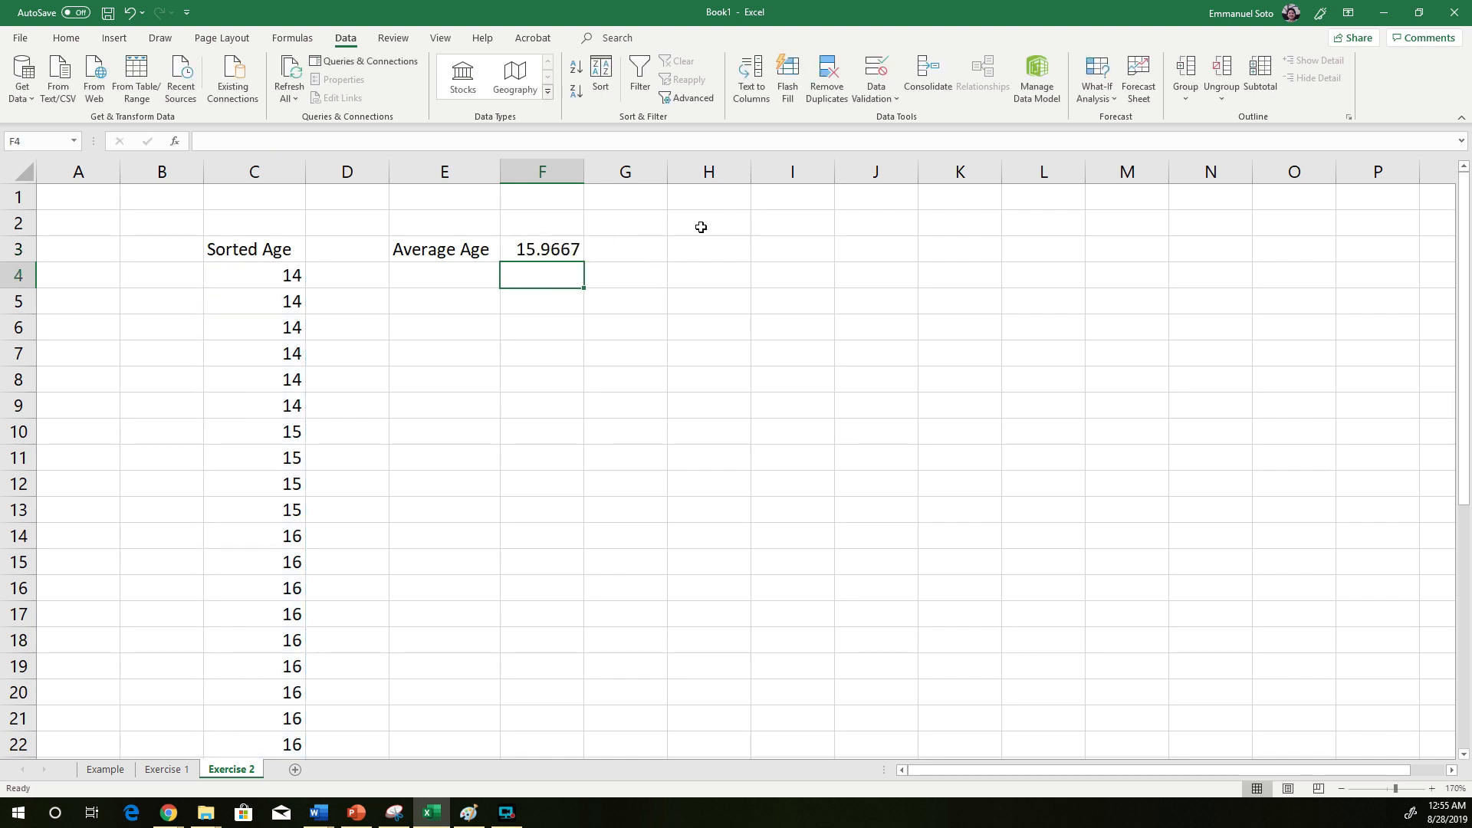
{"action": "left_click", "coordinate": [557, 250]}
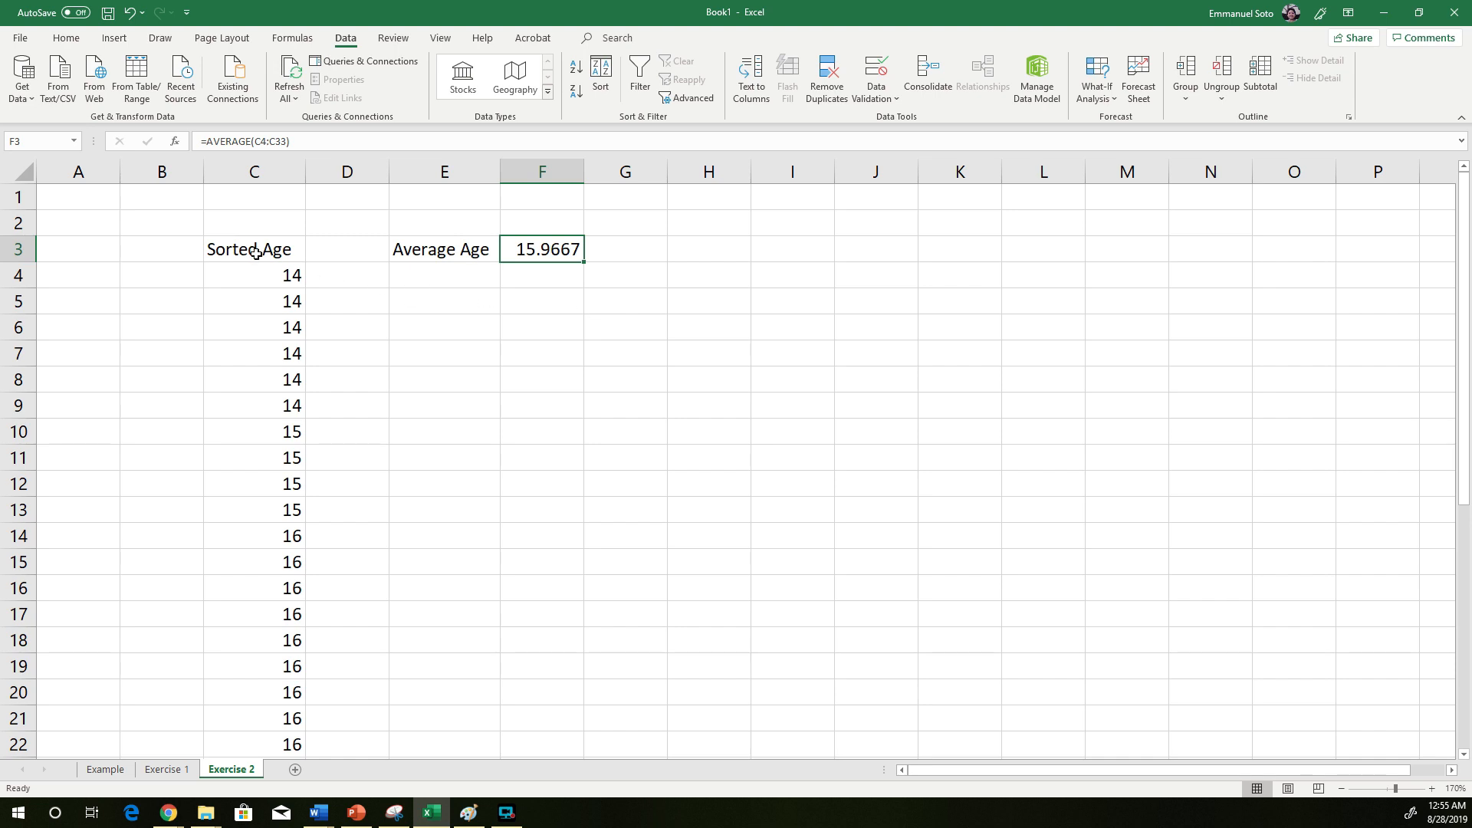
{"action": "scroll", "coordinate": [494, 364], "scroll_direction": "down", "scroll_amount": 4}
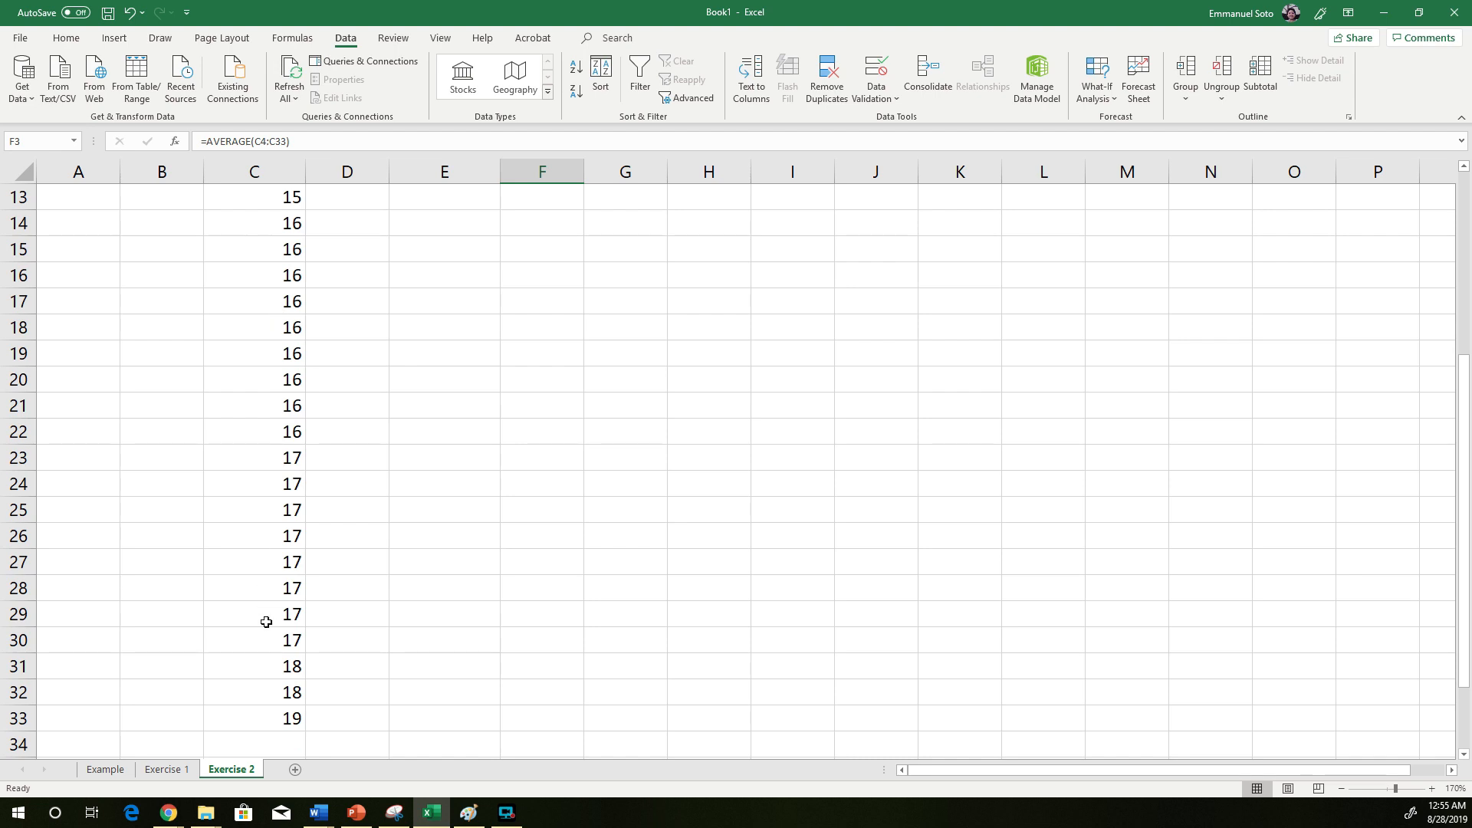
{"action": "scroll", "coordinate": [261, 384], "scroll_direction": "up", "scroll_amount": 4}
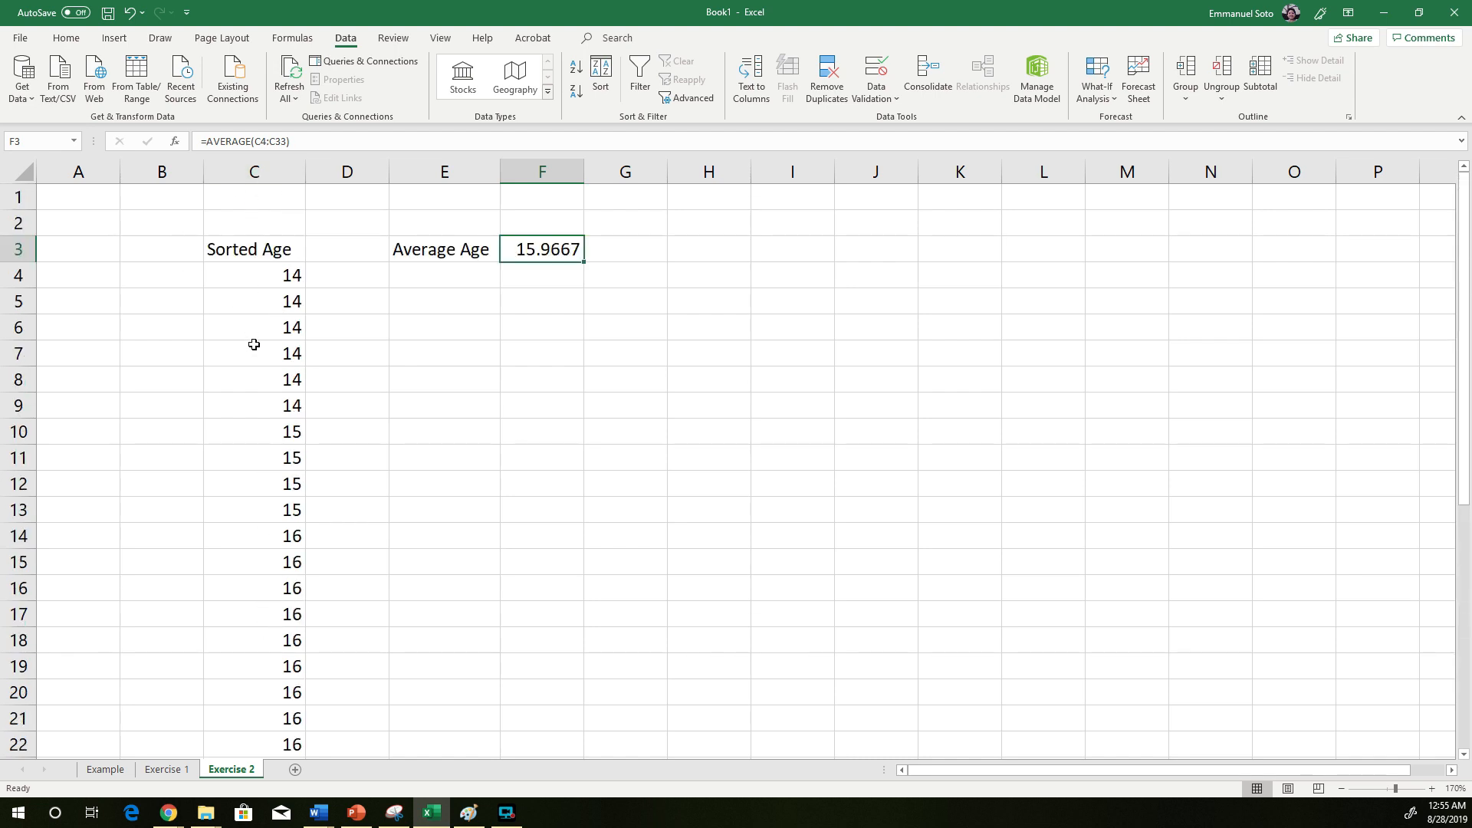
- Number the rows with age 14 from 1 to 6 in B4:B9 by filling a series from 1 and 2
{"action": "left_click", "coordinate": [136, 279]}
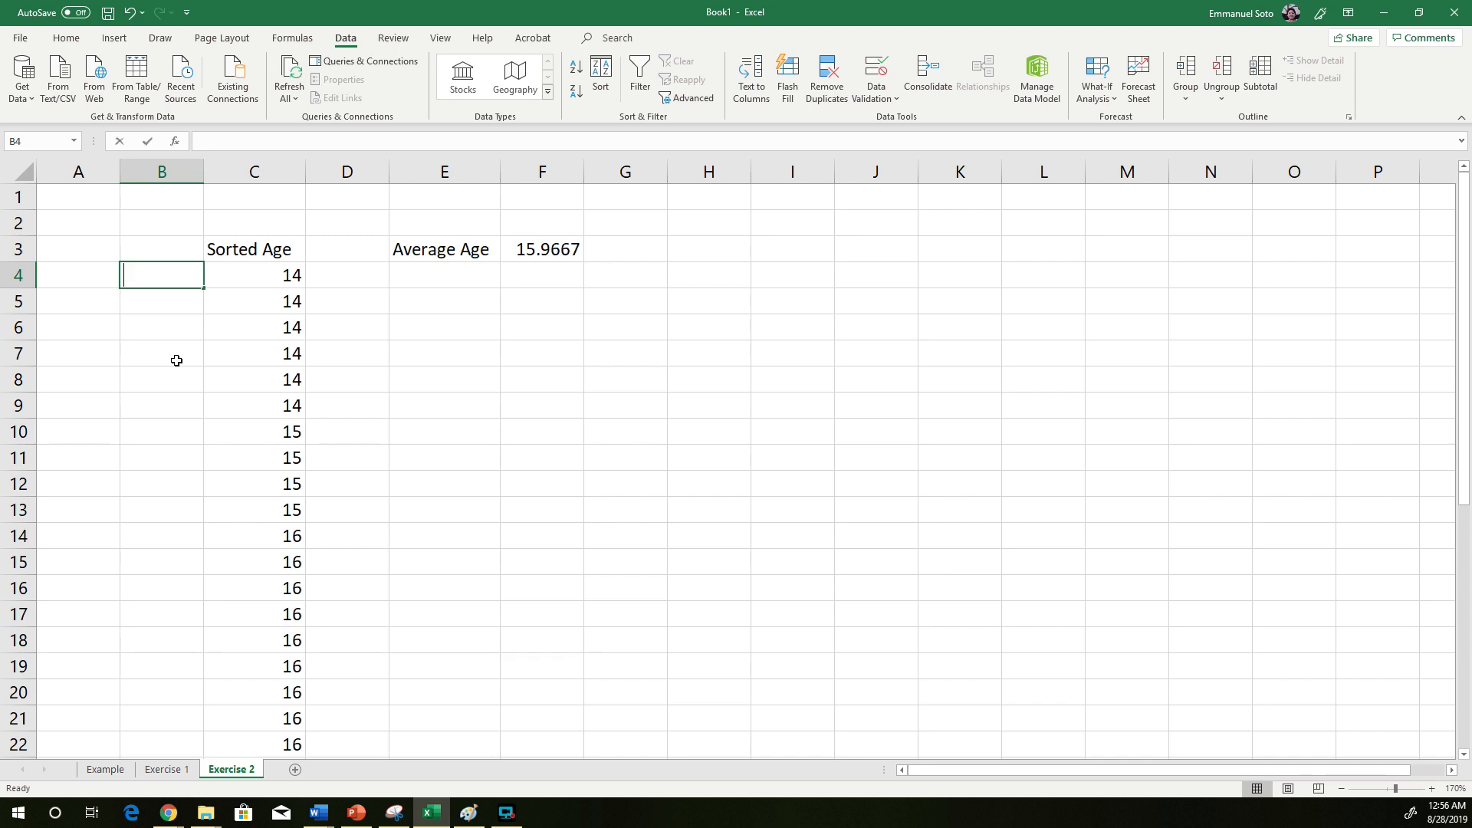
{"action": "type", "text": "1"}
{"action": "key", "text": "Return"}
{"action": "type", "text": "2"}
{"action": "key", "text": "Return"}
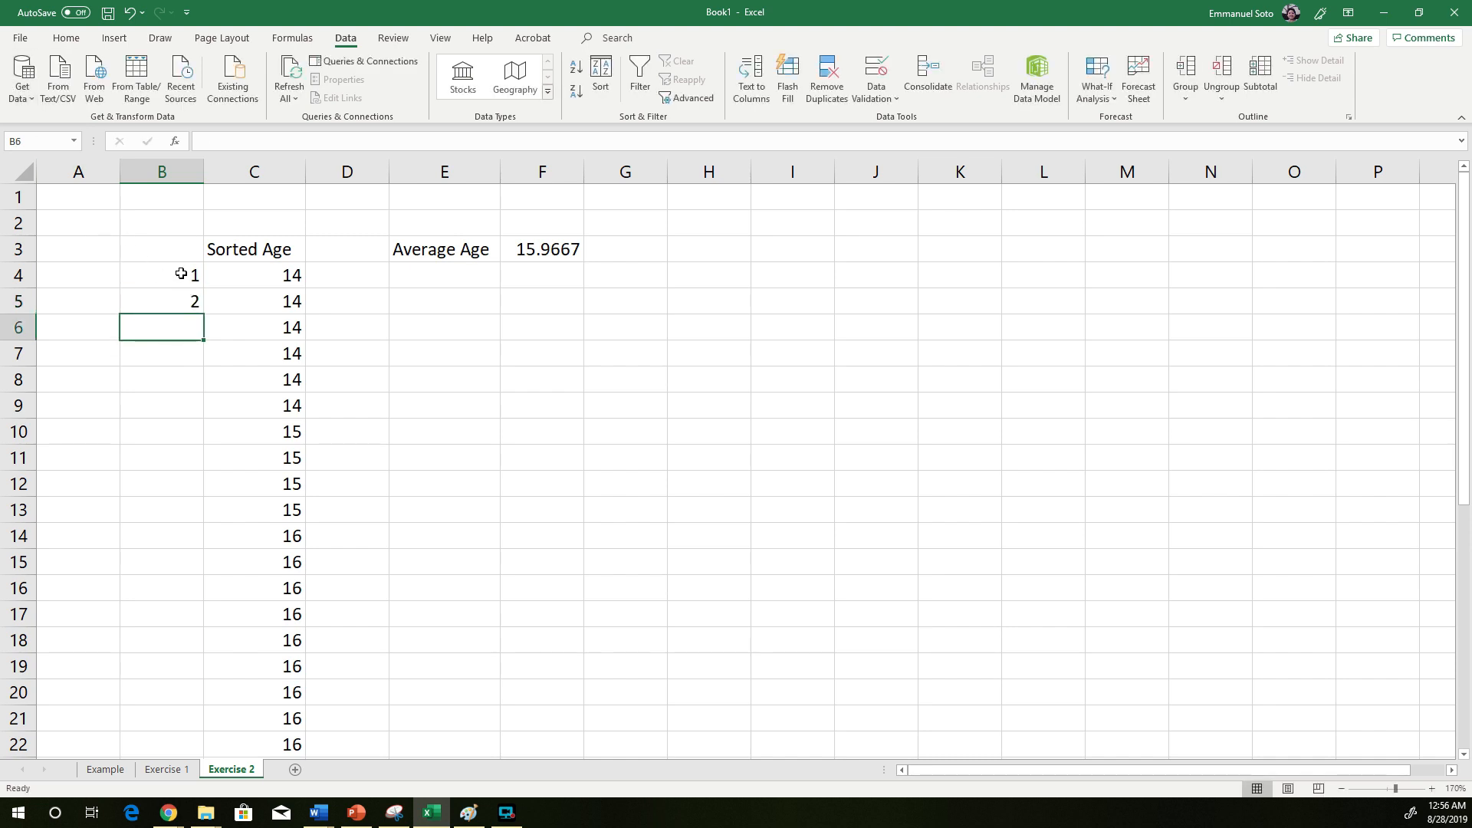
{"action": "left_click_drag", "start_coordinate": [176, 271], "coordinate": [209, 412]}
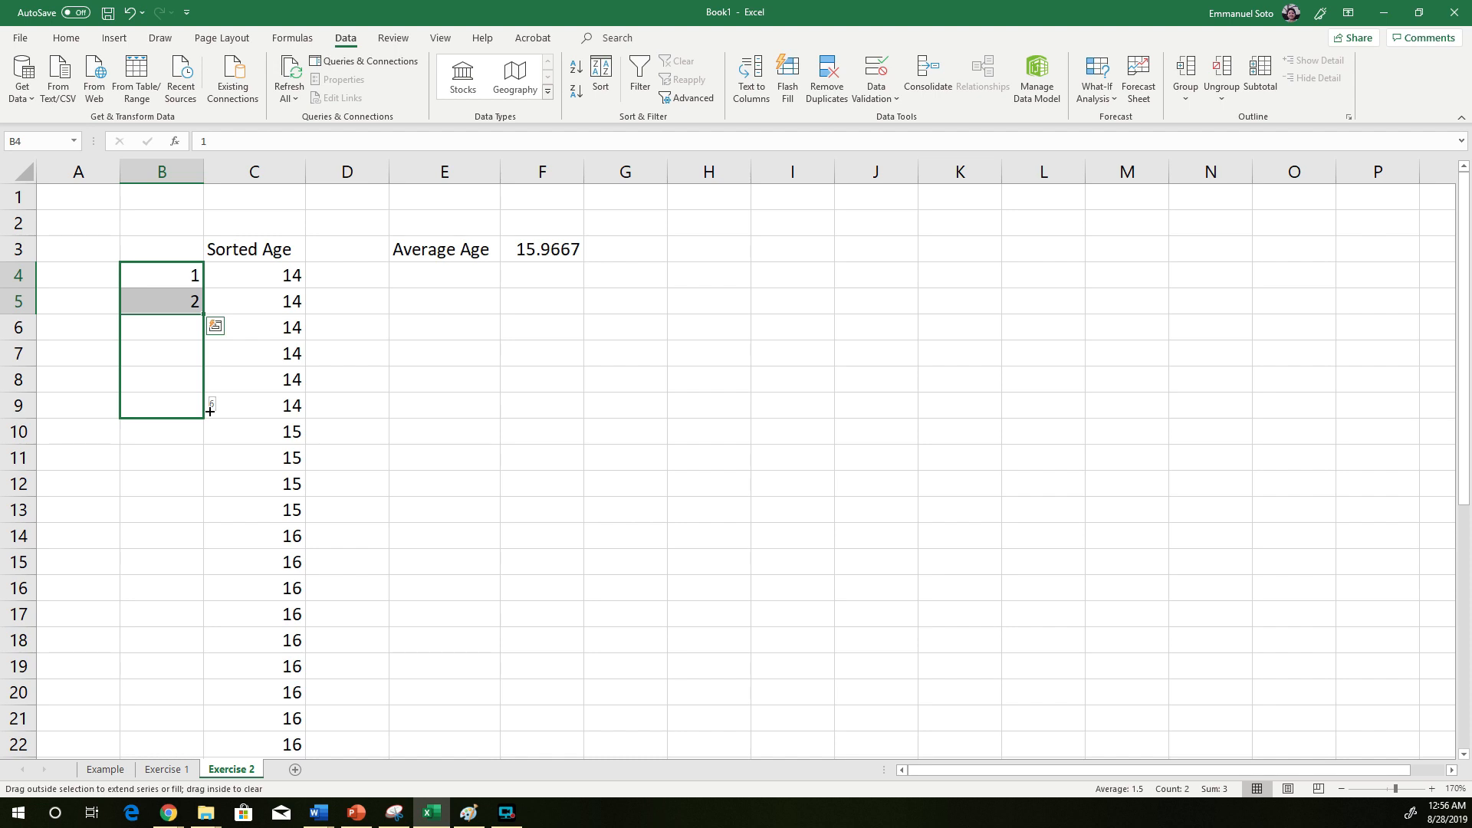
{"action": "left_click_drag", "start_coordinate": [209, 412], "coordinate": [210, 412]}
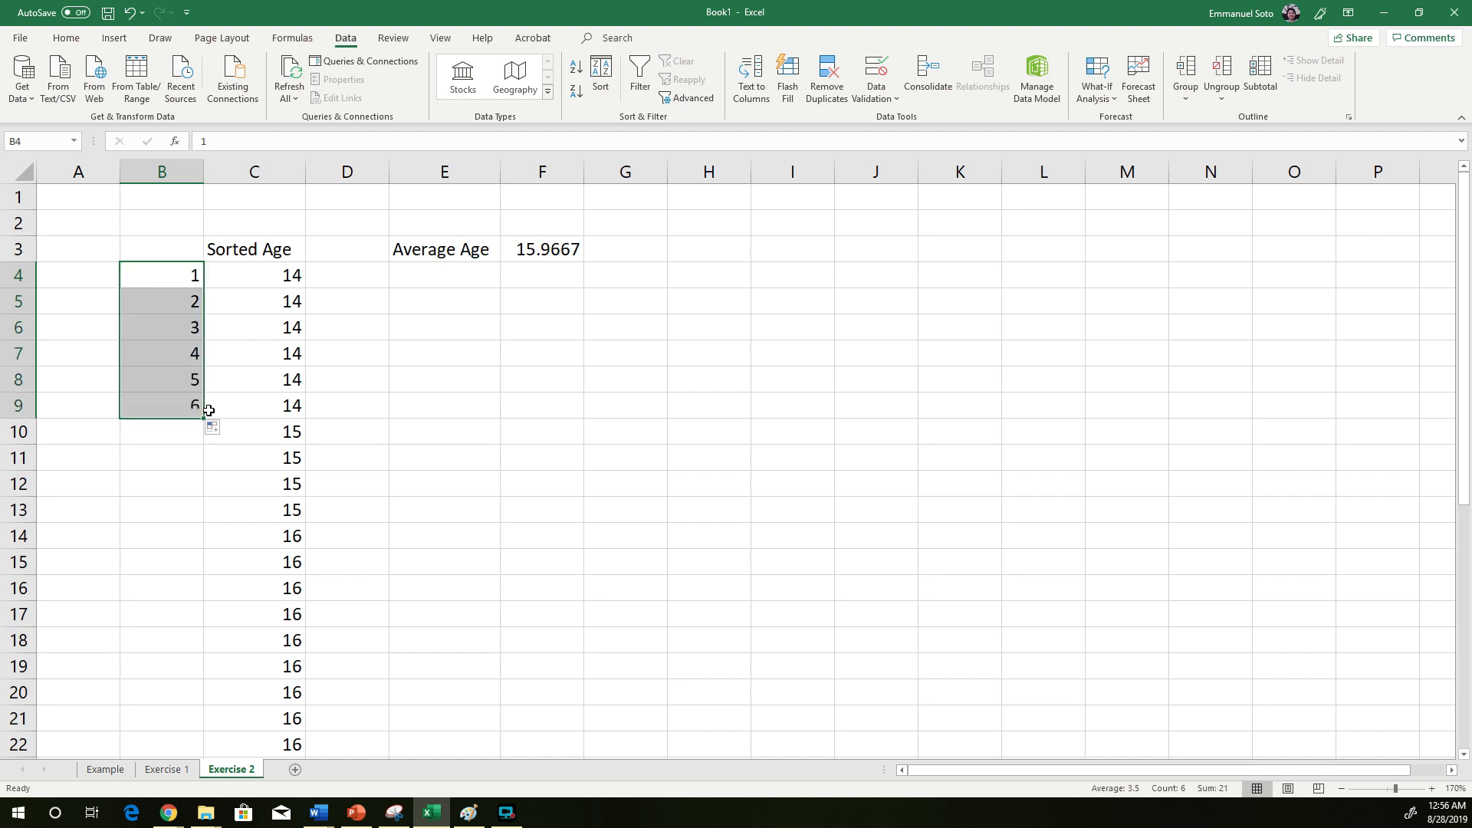
{"action": "left_click", "coordinate": [367, 428]}
{"action": "left_click_drag", "start_coordinate": [180, 270], "coordinate": [188, 398]}
{"action": "left_click", "coordinate": [366, 425]}
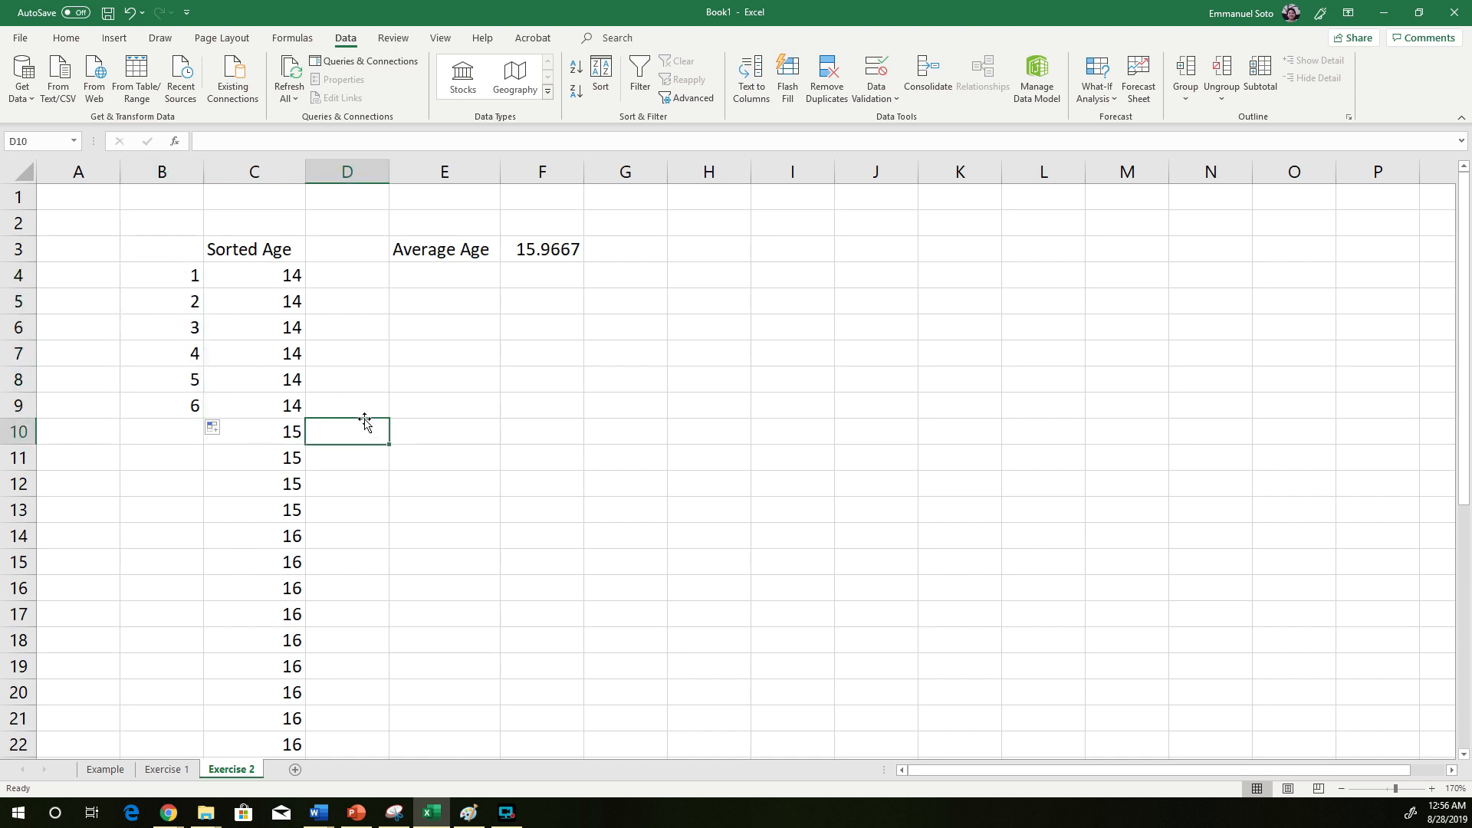
- Number the rows with age 15 from 1 to 4 in B10:B13 by filling a series from 1 and 2
{"action": "scroll", "coordinate": [365, 418], "scroll_direction": "down", "scroll_amount": 1}
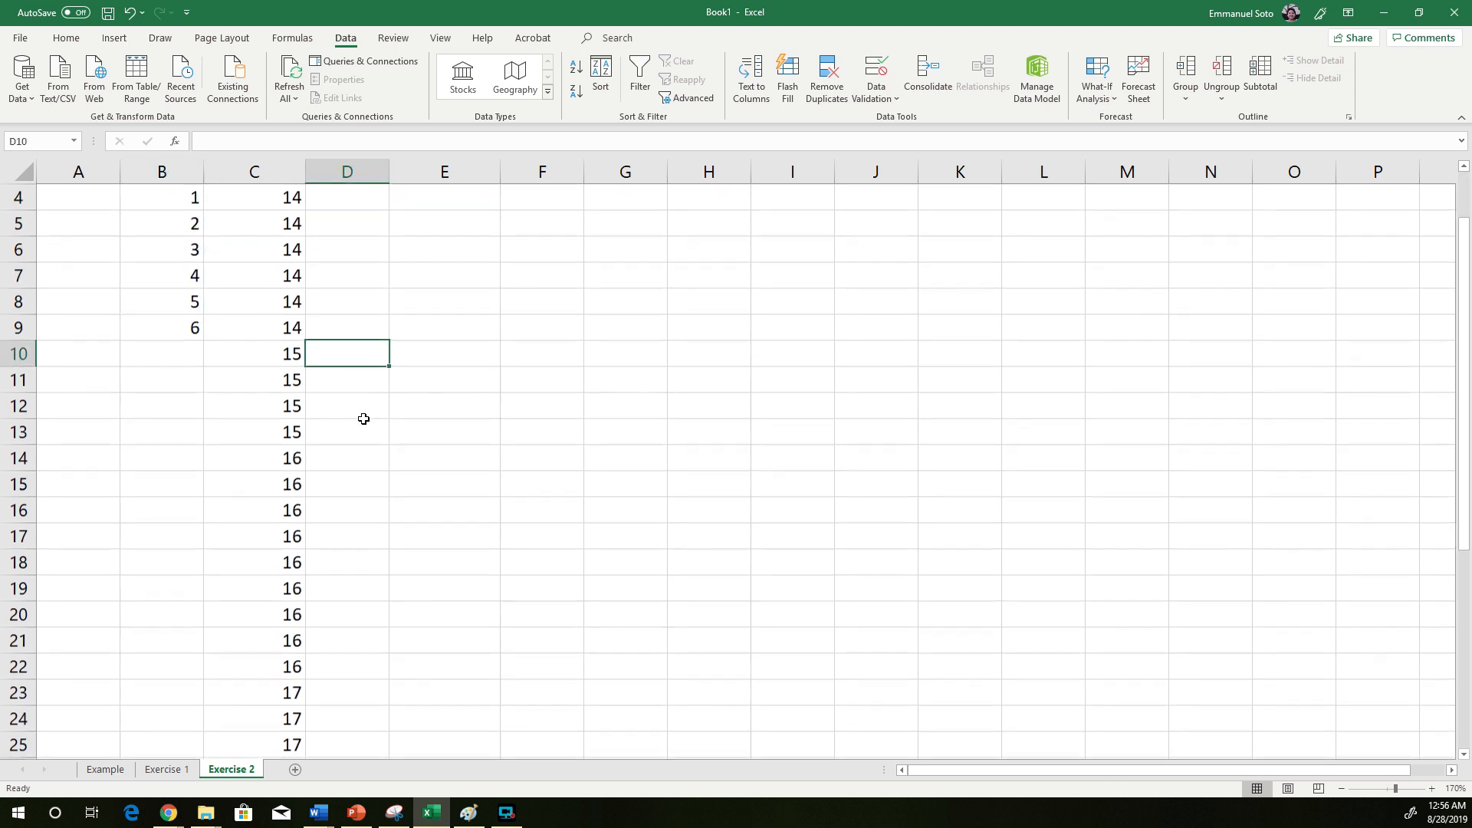
{"action": "left_click", "coordinate": [186, 346]}
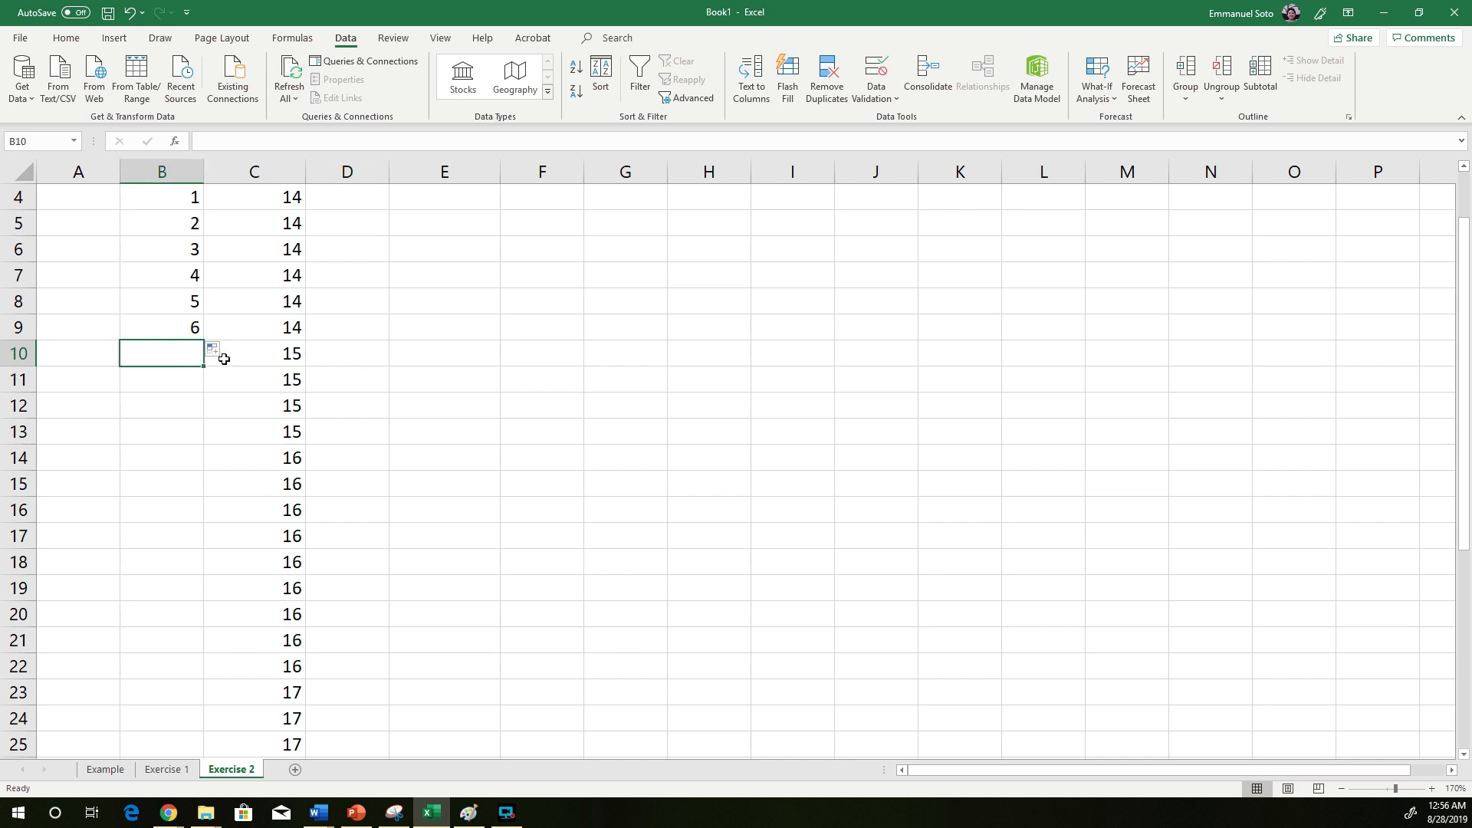
{"action": "type", "text": "1"}
{"action": "key", "text": "Return"}
{"action": "type", "text": "2"}
{"action": "key", "text": "Return"}
{"action": "left_click_drag", "start_coordinate": [190, 354], "coordinate": [200, 436]}
{"action": "left_click", "coordinate": [414, 439]}
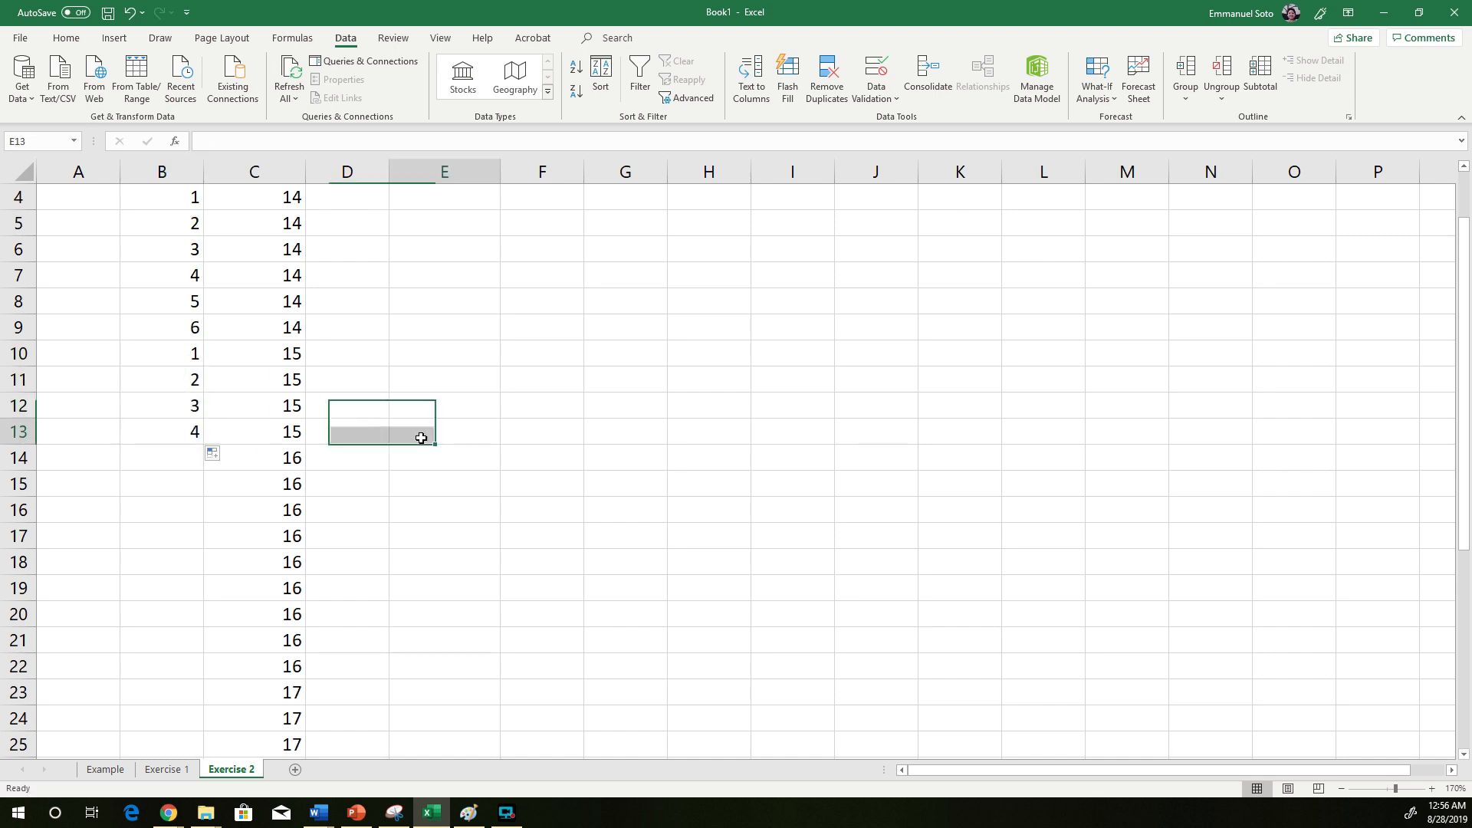
{"action": "left_click", "coordinate": [180, 441]}
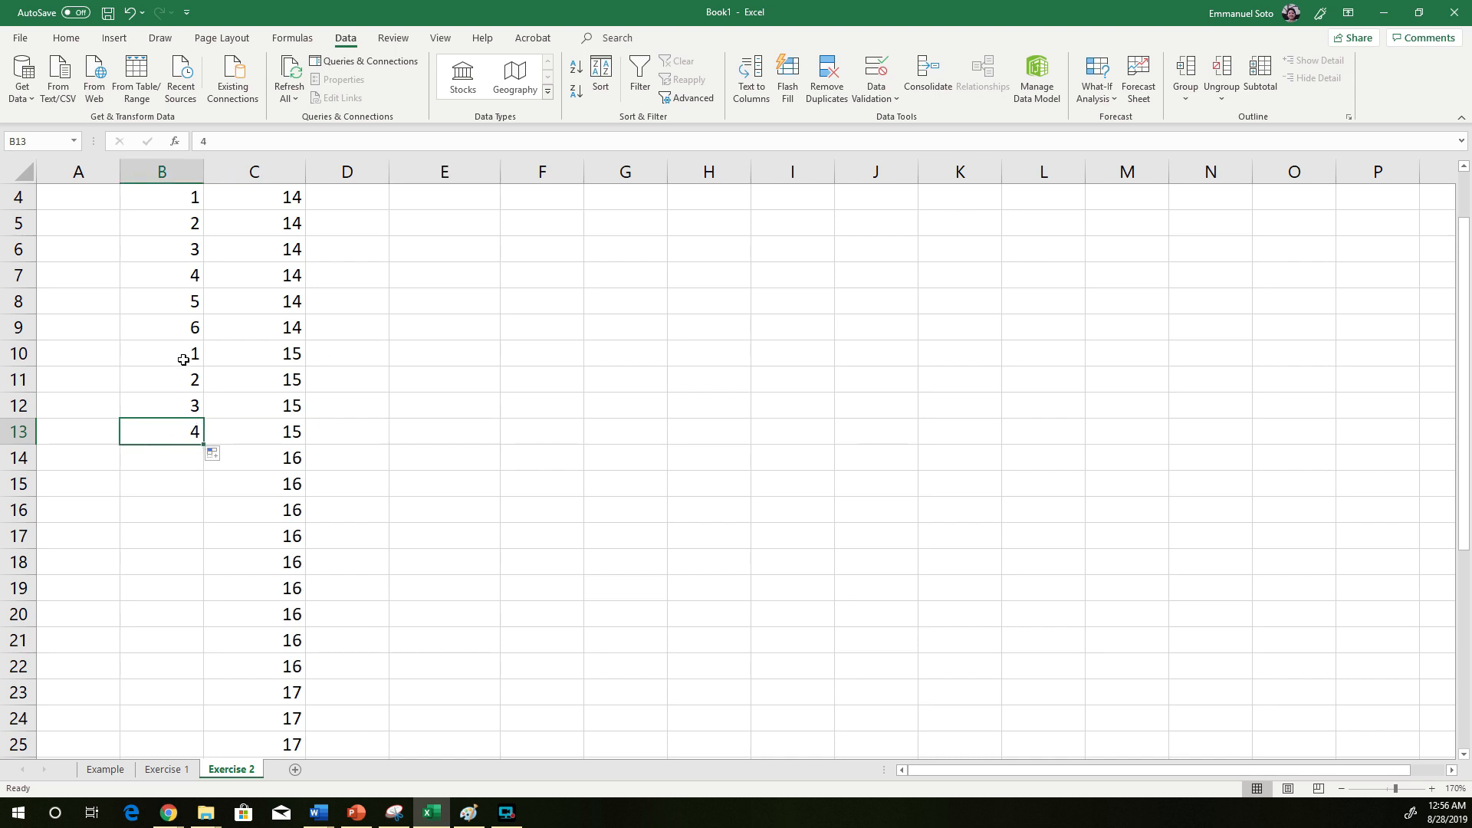
{"action": "left_click_drag", "start_coordinate": [184, 353], "coordinate": [182, 427]}
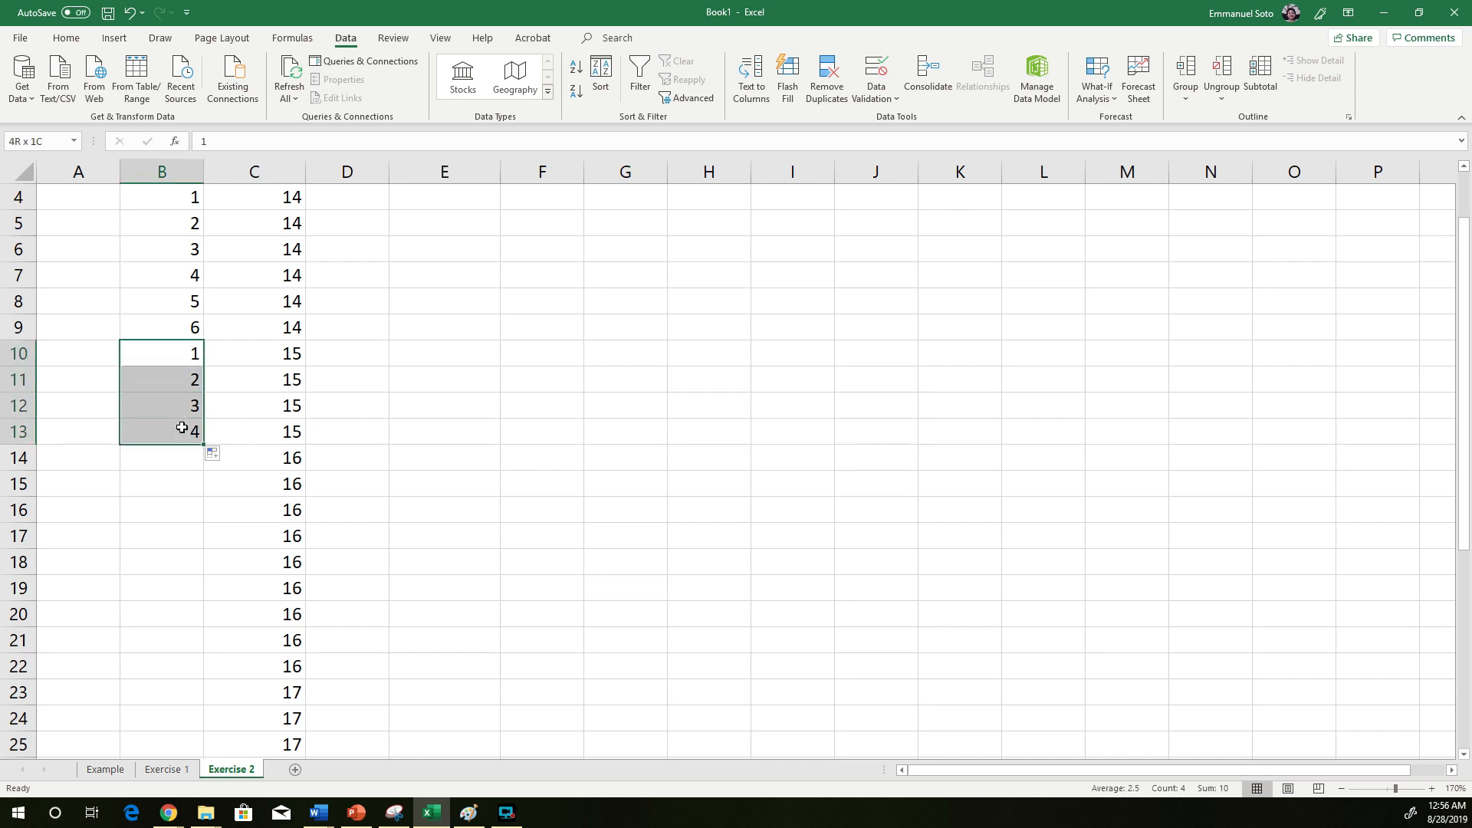
- Number the rows with age 16 from 1 to 9 in B14:B22 by filling a series from 1 and 2
{"action": "left_click", "coordinate": [189, 451]}
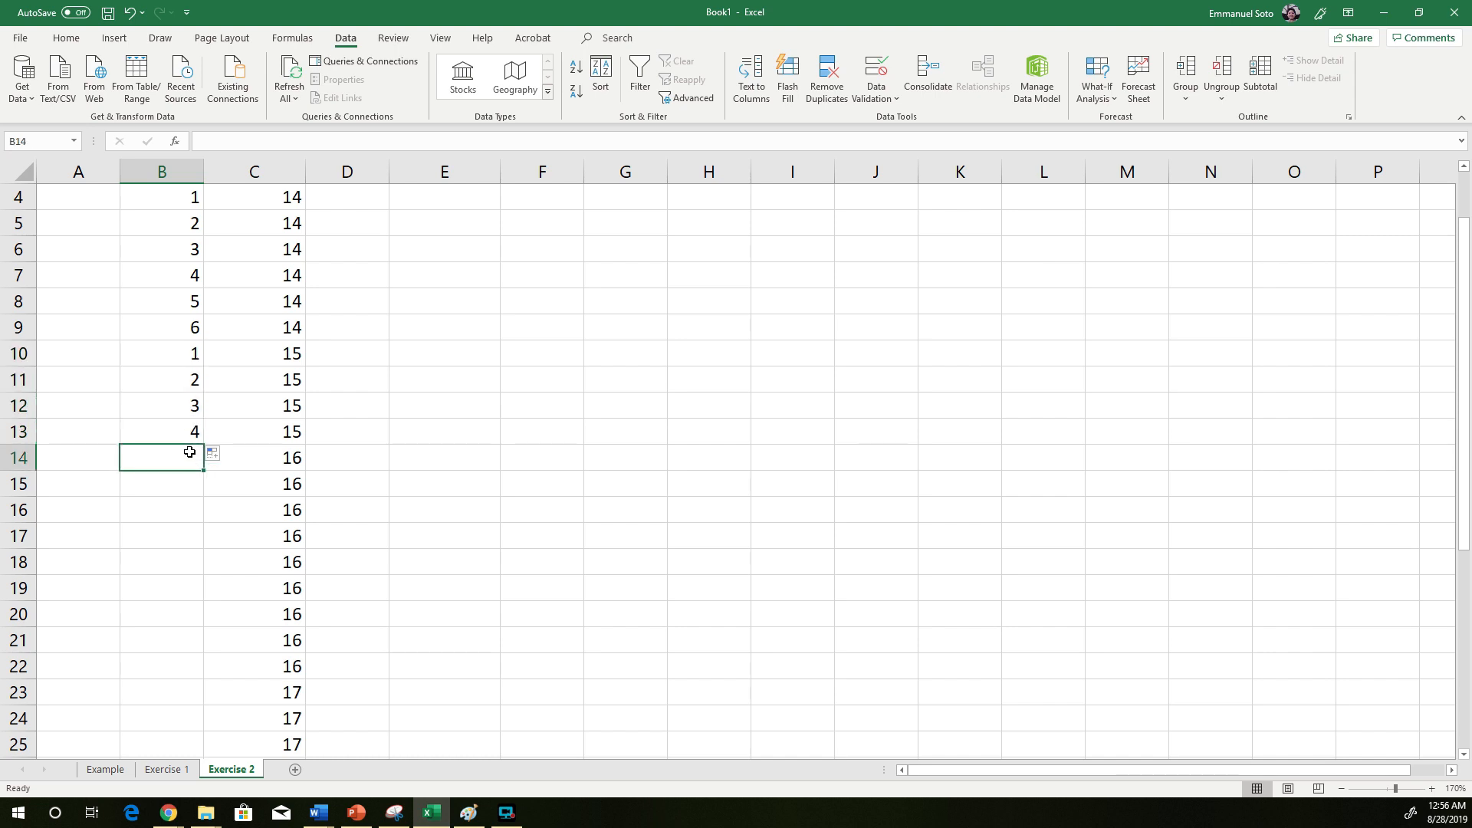
{"action": "type", "text": "1"}
{"action": "key", "text": "Return"}
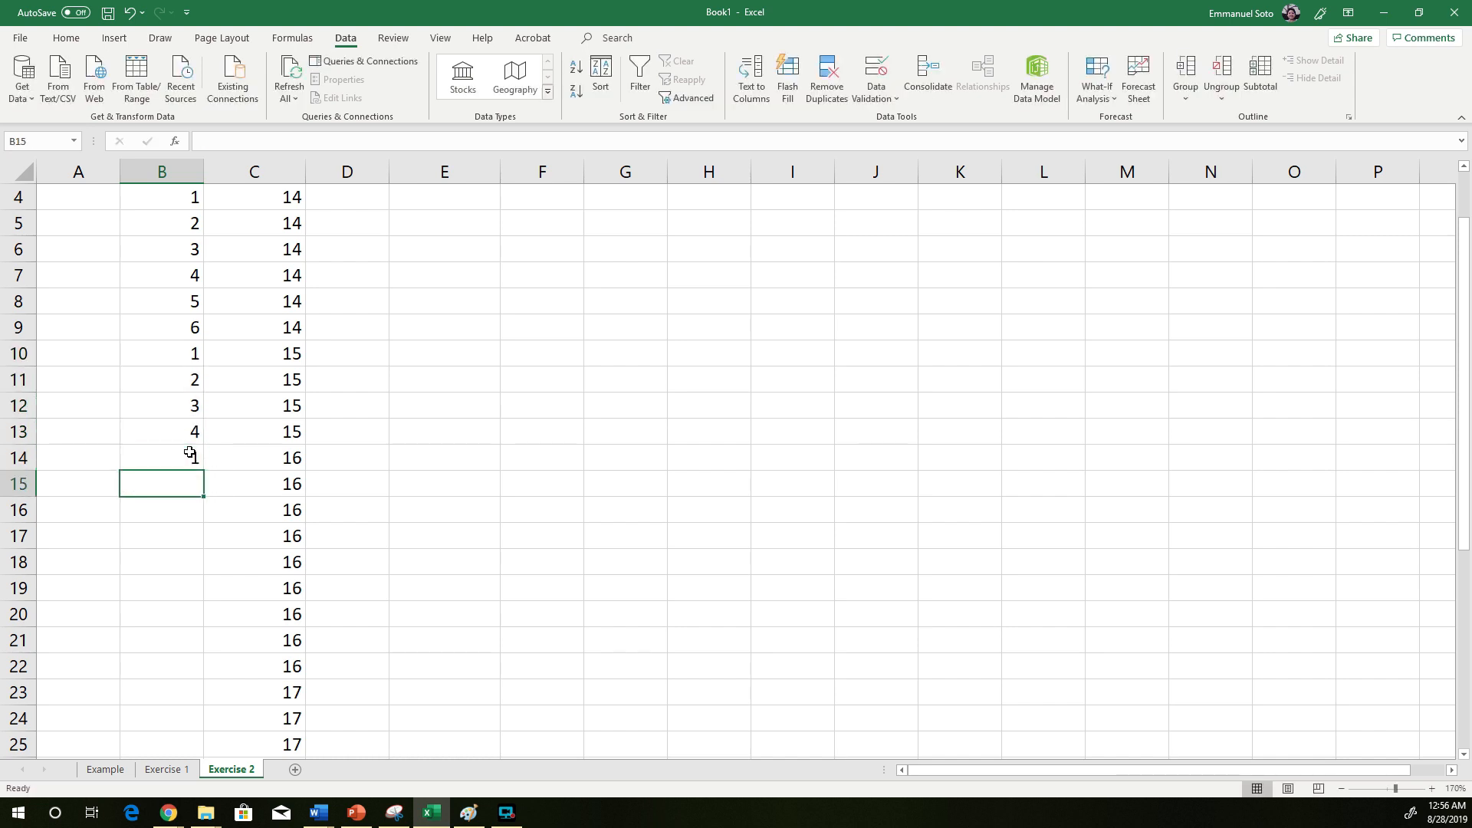
{"action": "type", "text": "2"}
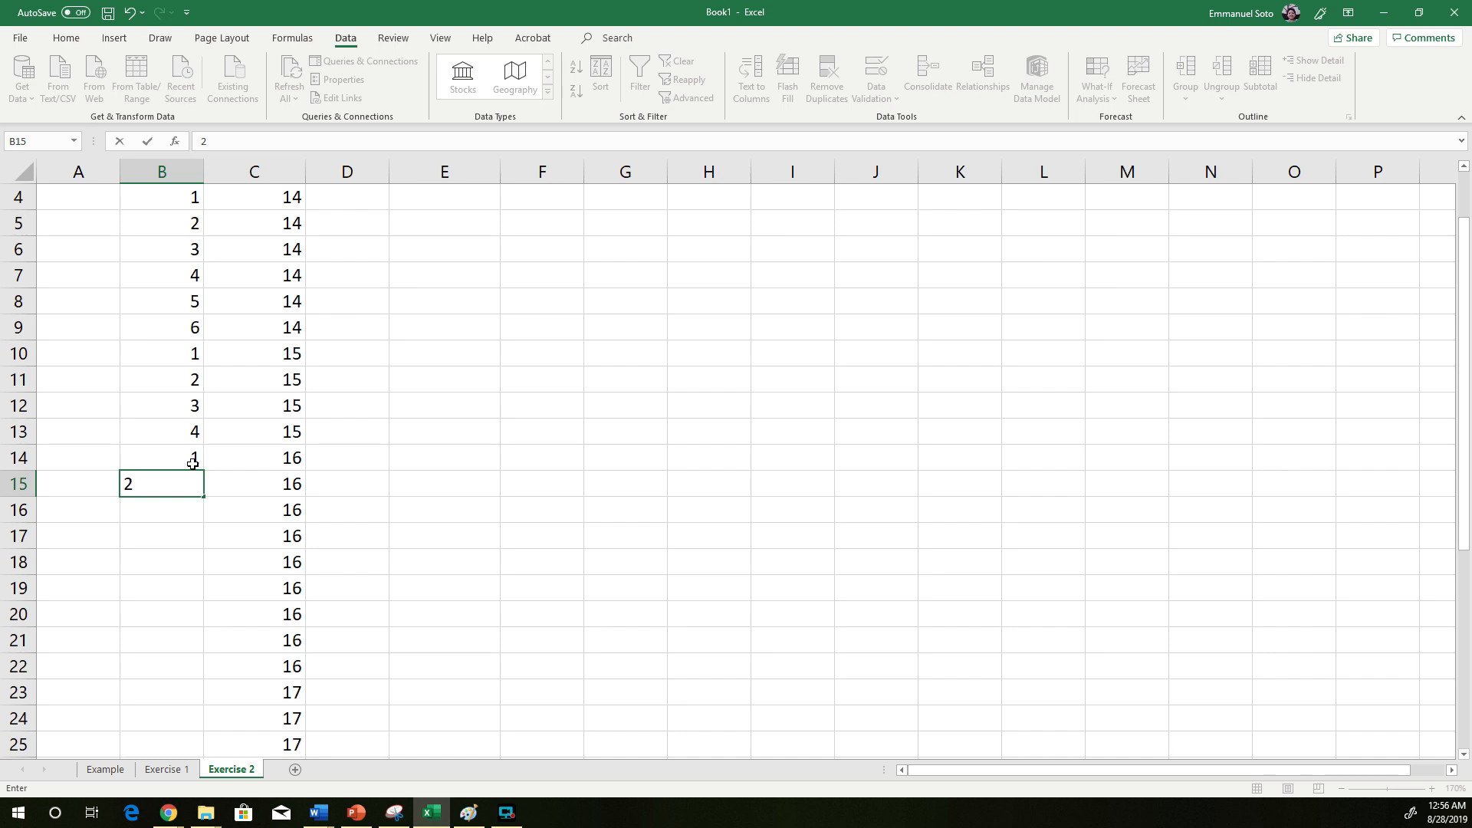
{"action": "key", "text": "Return"}
{"action": "left_click_drag", "start_coordinate": [191, 461], "coordinate": [203, 678]}
- Number the rows with age 17 from 1 to 8 in B23:B30 by filling a series from 1 and 2
{"action": "scroll", "coordinate": [565, 564], "scroll_direction": "down", "scroll_amount": 3}
{"action": "scroll", "coordinate": [566, 564], "scroll_direction": "down", "scroll_amount": 1}
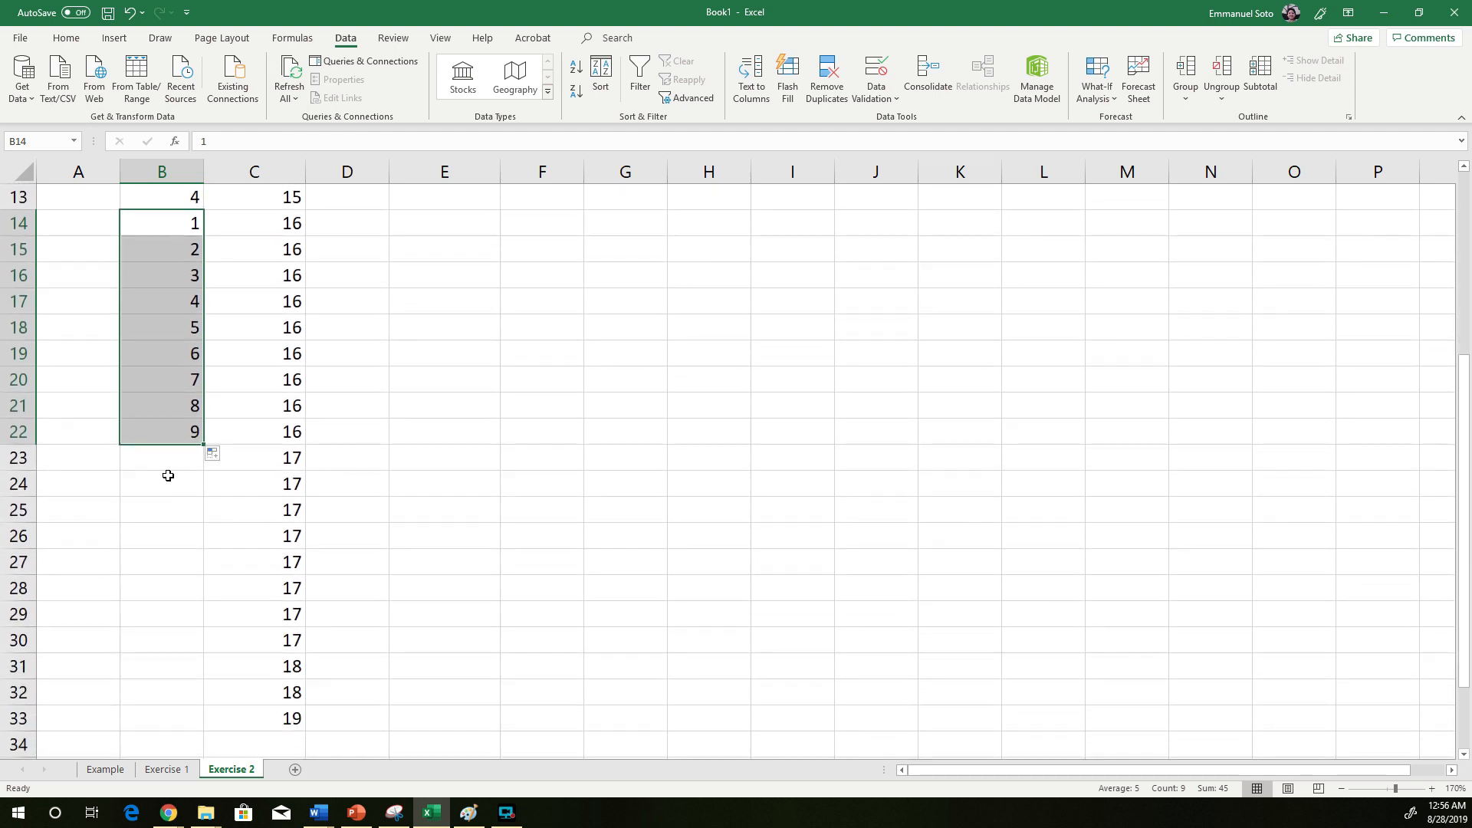
{"action": "left_click", "coordinate": [167, 466]}
{"action": "type", "text": "1"}
{"action": "key", "text": "Return"}
{"action": "type", "text": "2"}
{"action": "key", "text": "Return"}
{"action": "left_click_drag", "start_coordinate": [165, 458], "coordinate": [207, 645]}
- Number the two rows with age 18 as 1 and 2 in B31:B32 and the age 19 row as 1 in B33
{"action": "scroll", "coordinate": [417, 578], "scroll_direction": "down", "scroll_amount": 2}
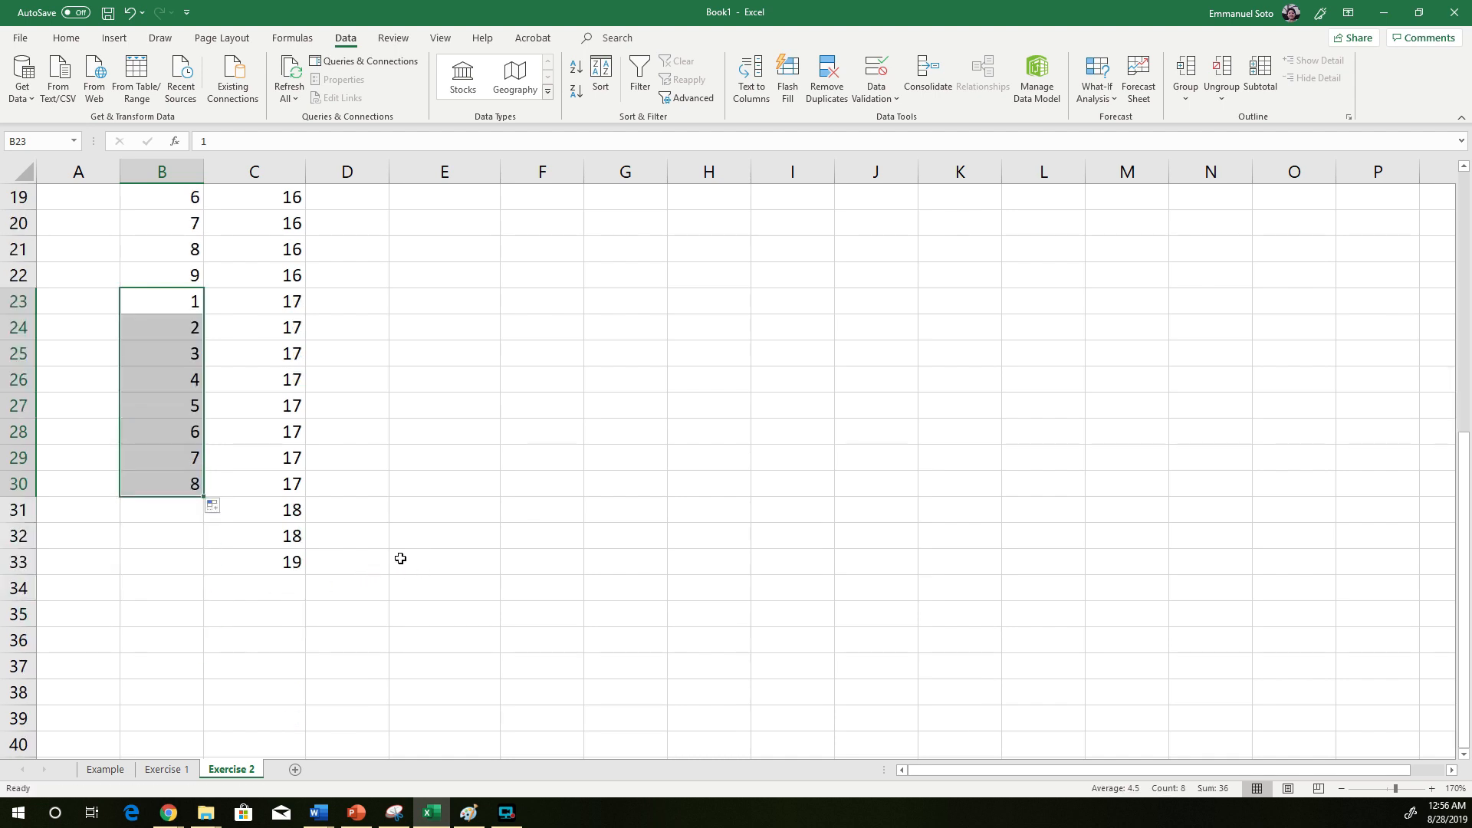
{"action": "left_click", "coordinate": [165, 509]}
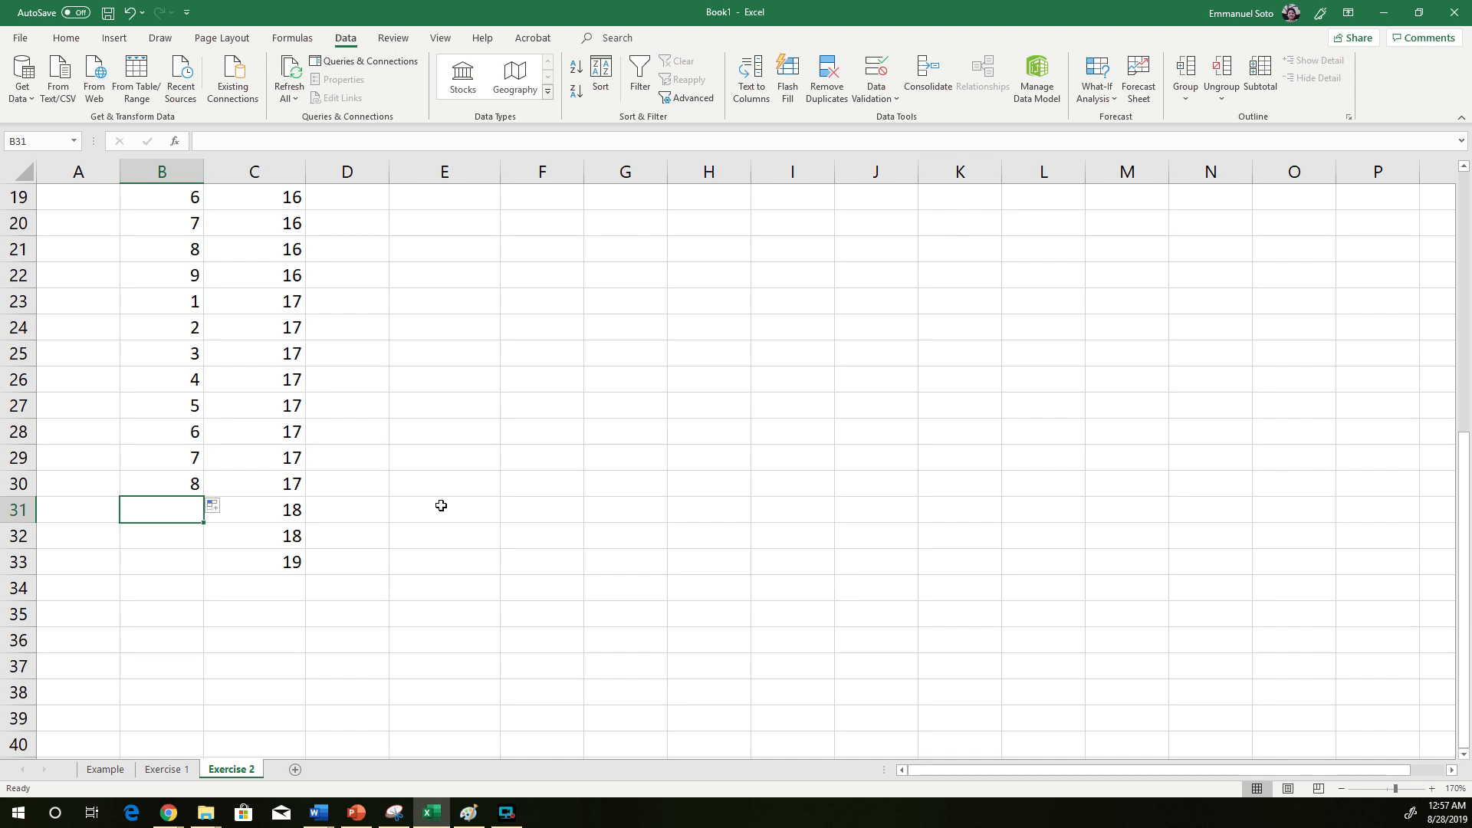
{"action": "type", "text": "1"}
{"action": "key", "text": "Return"}
{"action": "type", "text": "2"}
{"action": "key", "text": "Return"}
{"action": "type", "text": "1"}
{"action": "key", "text": "Return"}
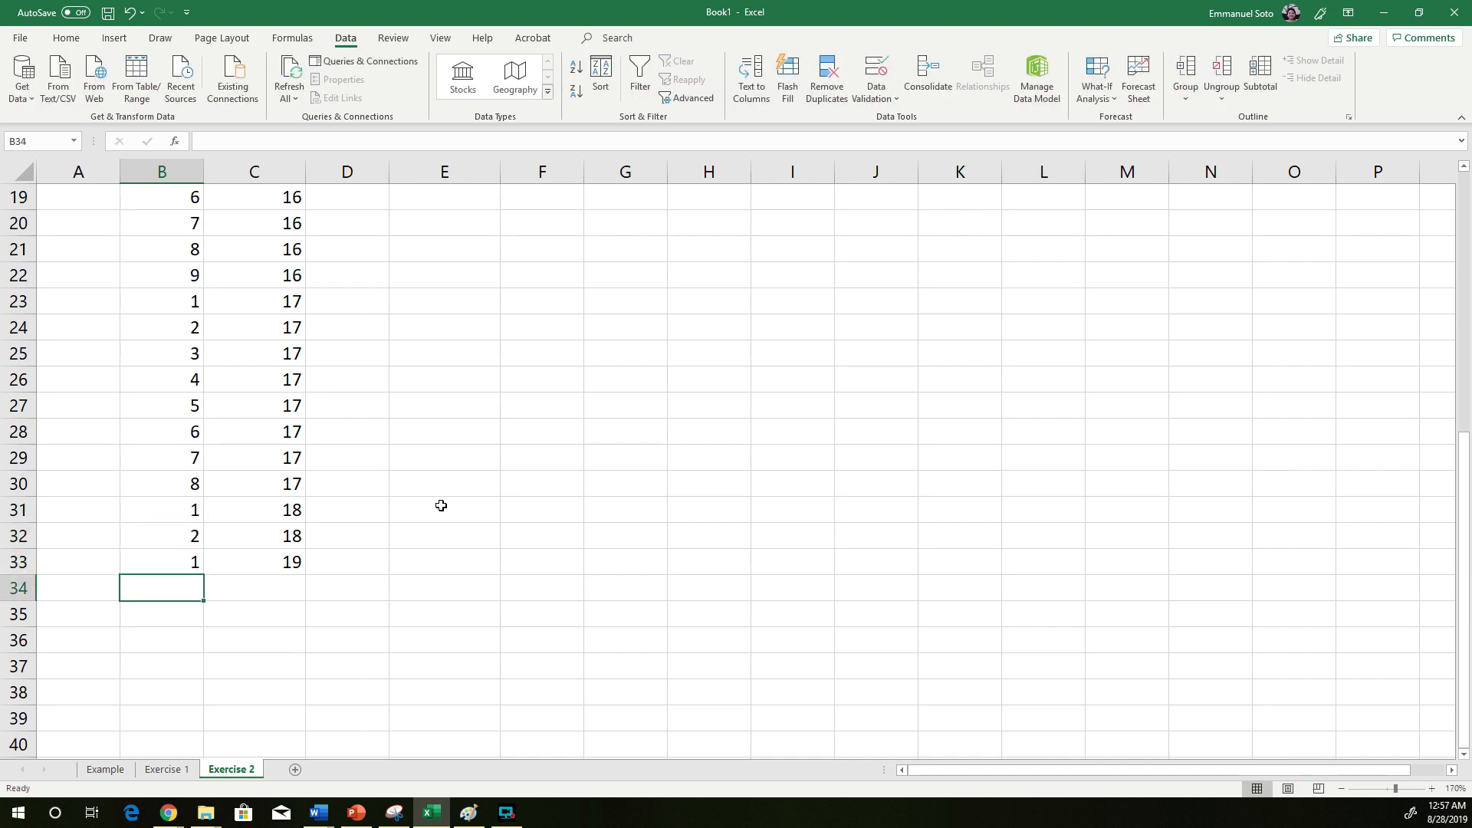
- Enter the heading "Stack" in cell B3 above the numbering column
{"action": "scroll", "coordinate": [460, 495], "scroll_direction": "up", "scroll_amount": 6}
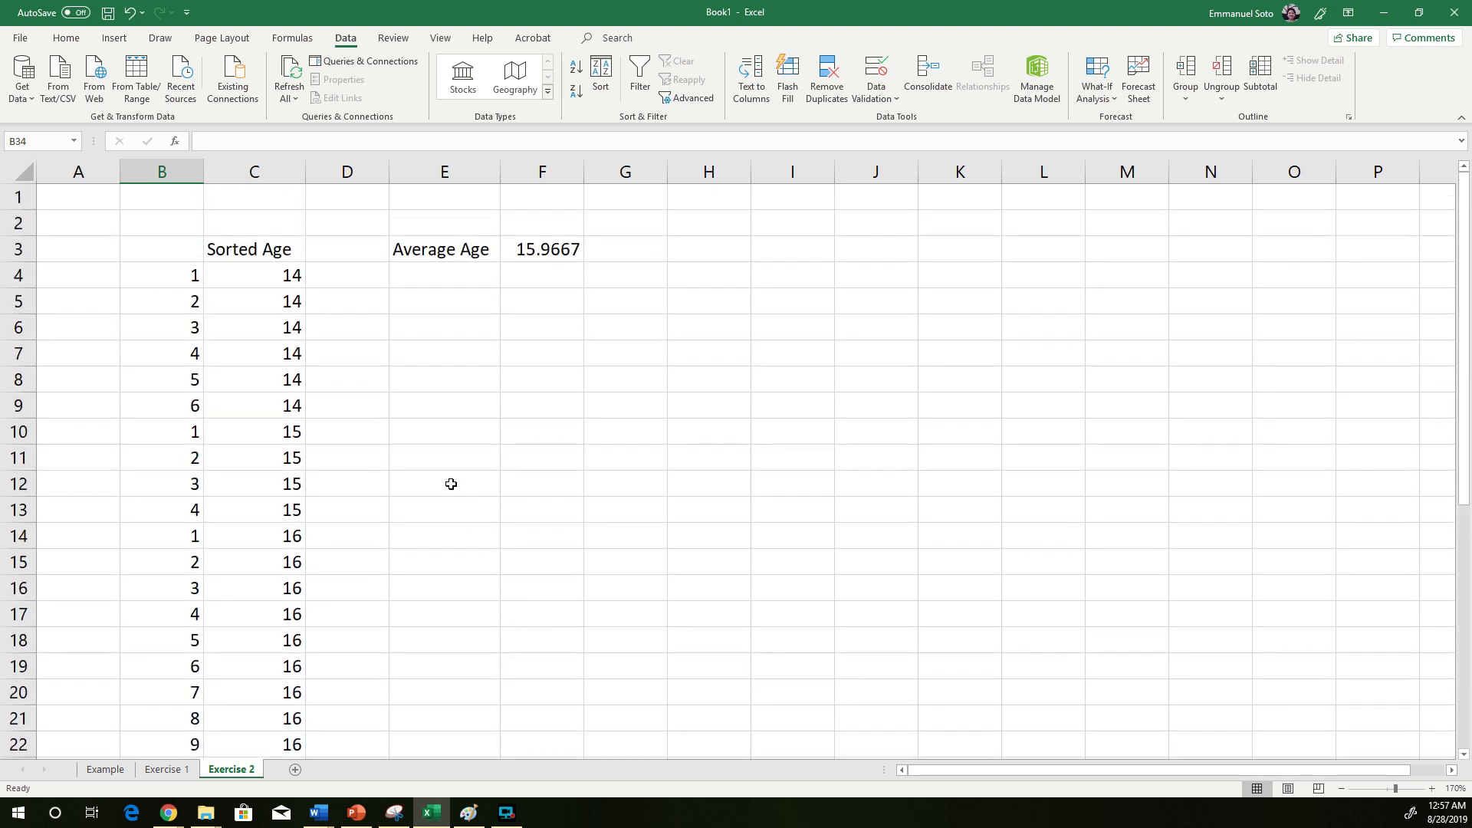
{"action": "left_click", "coordinate": [173, 248]}
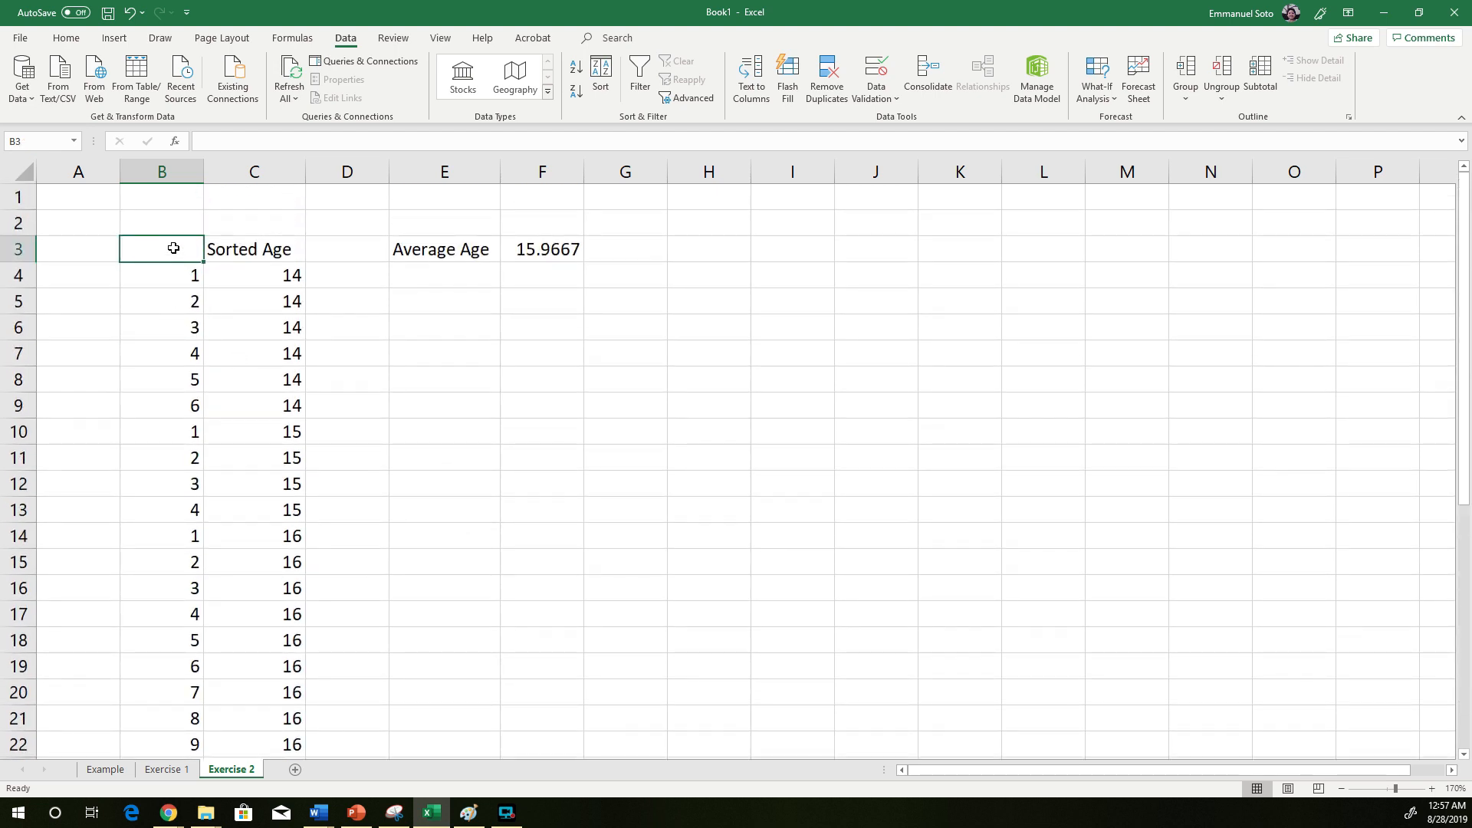
{"action": "type", "text": "Stack"}
{"action": "key", "text": "Return"}
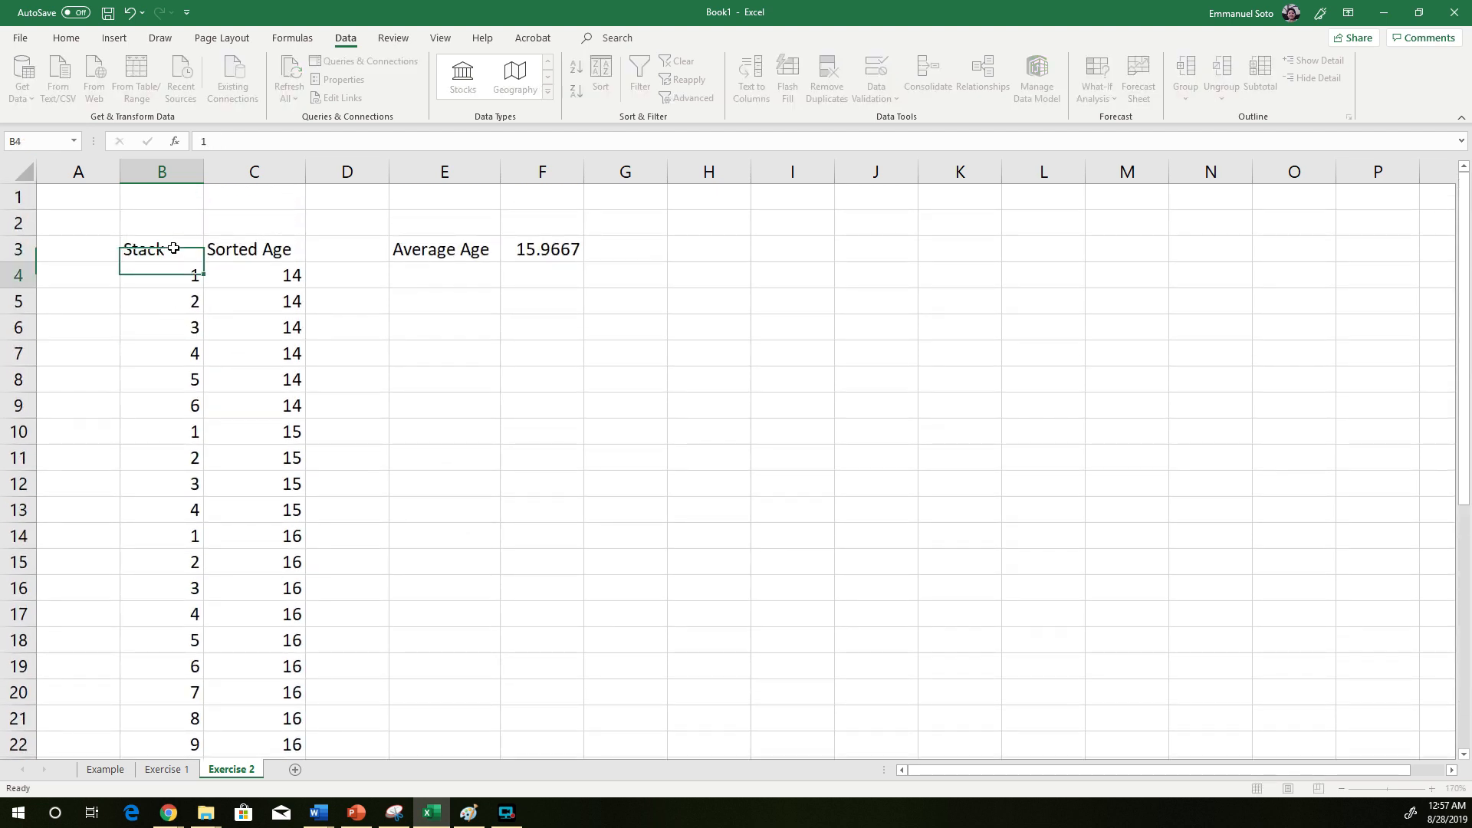
{"action": "left_click", "coordinate": [175, 246]}
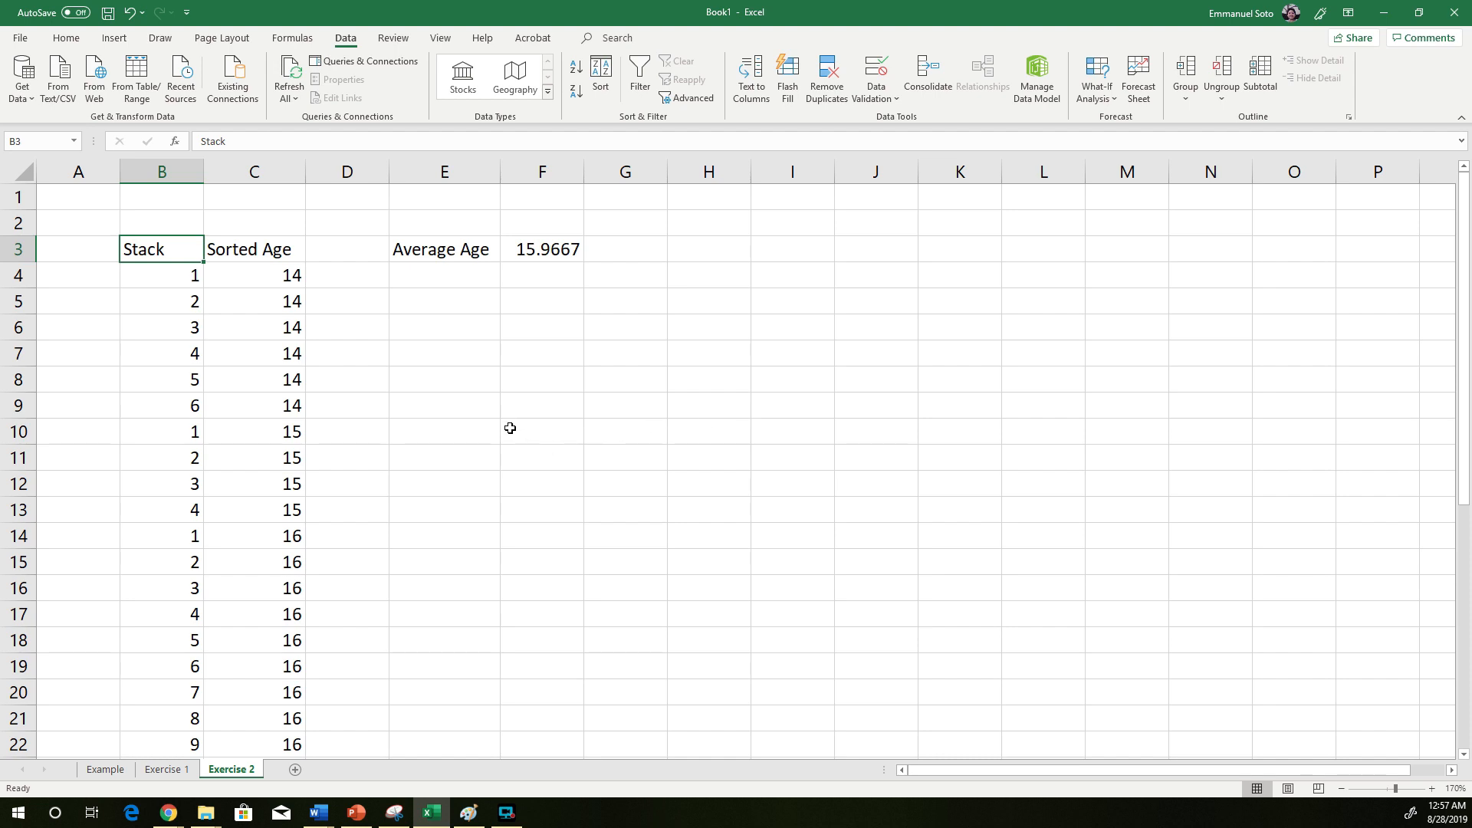
{"action": "left_click", "coordinate": [466, 377]}
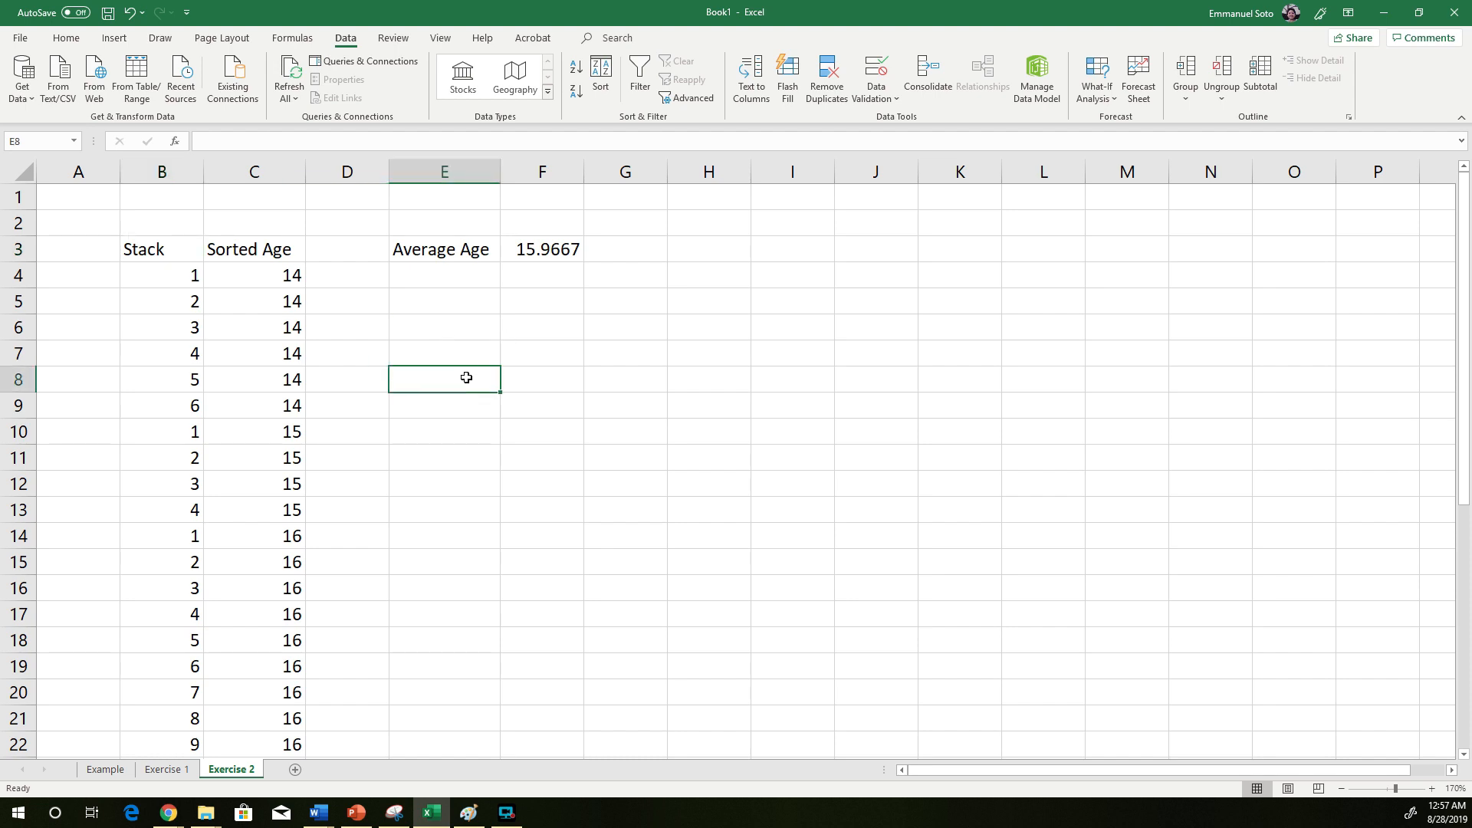
{"action": "left_click_drag", "start_coordinate": [166, 247], "coordinate": [164, 319]}
{"action": "left_click", "coordinate": [453, 342]}
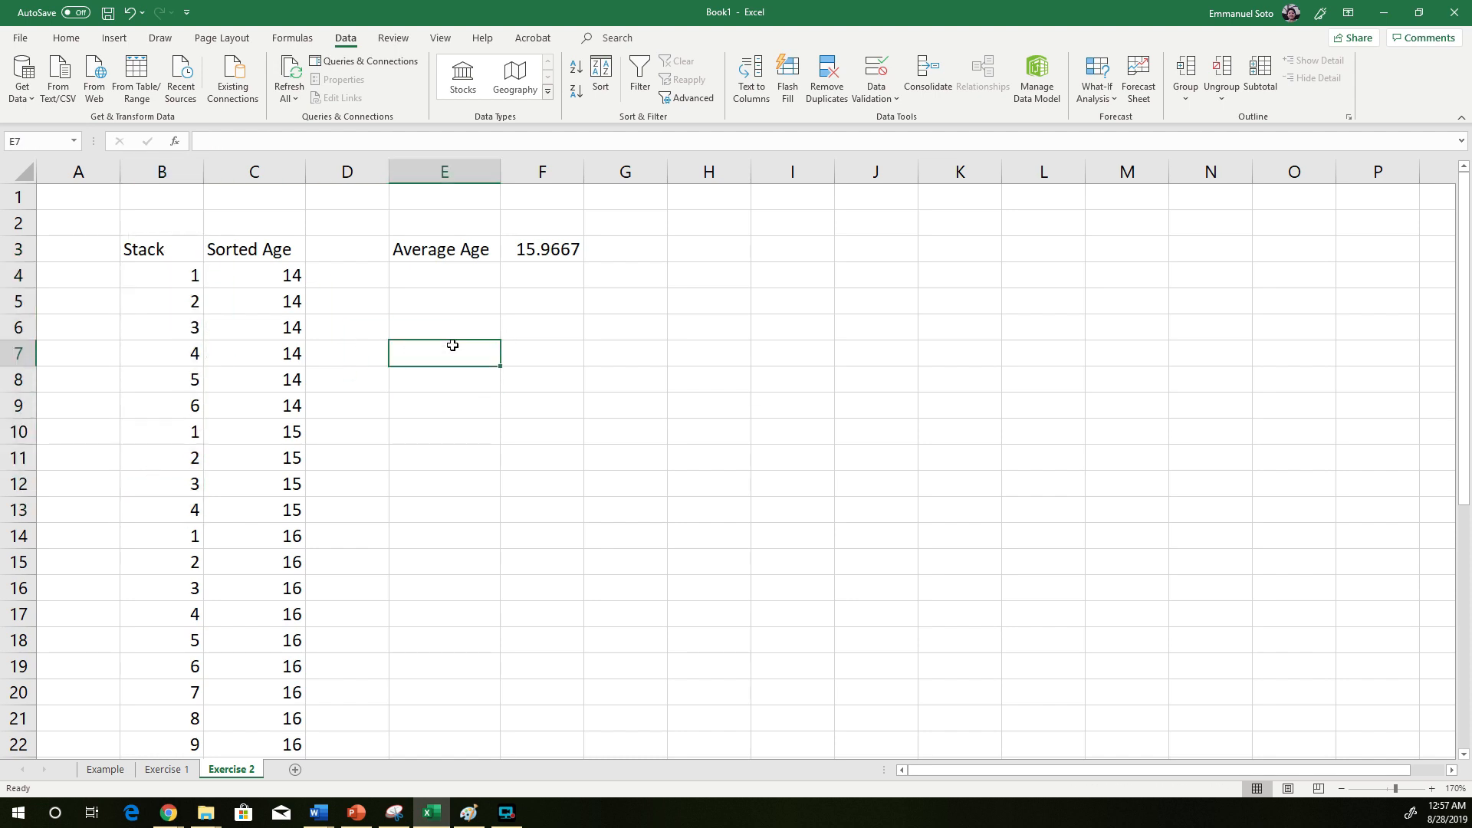
- Insert an empty markers-only scatter chart on the Exercise 2 sheet
{"action": "left_click", "coordinate": [114, 38]}
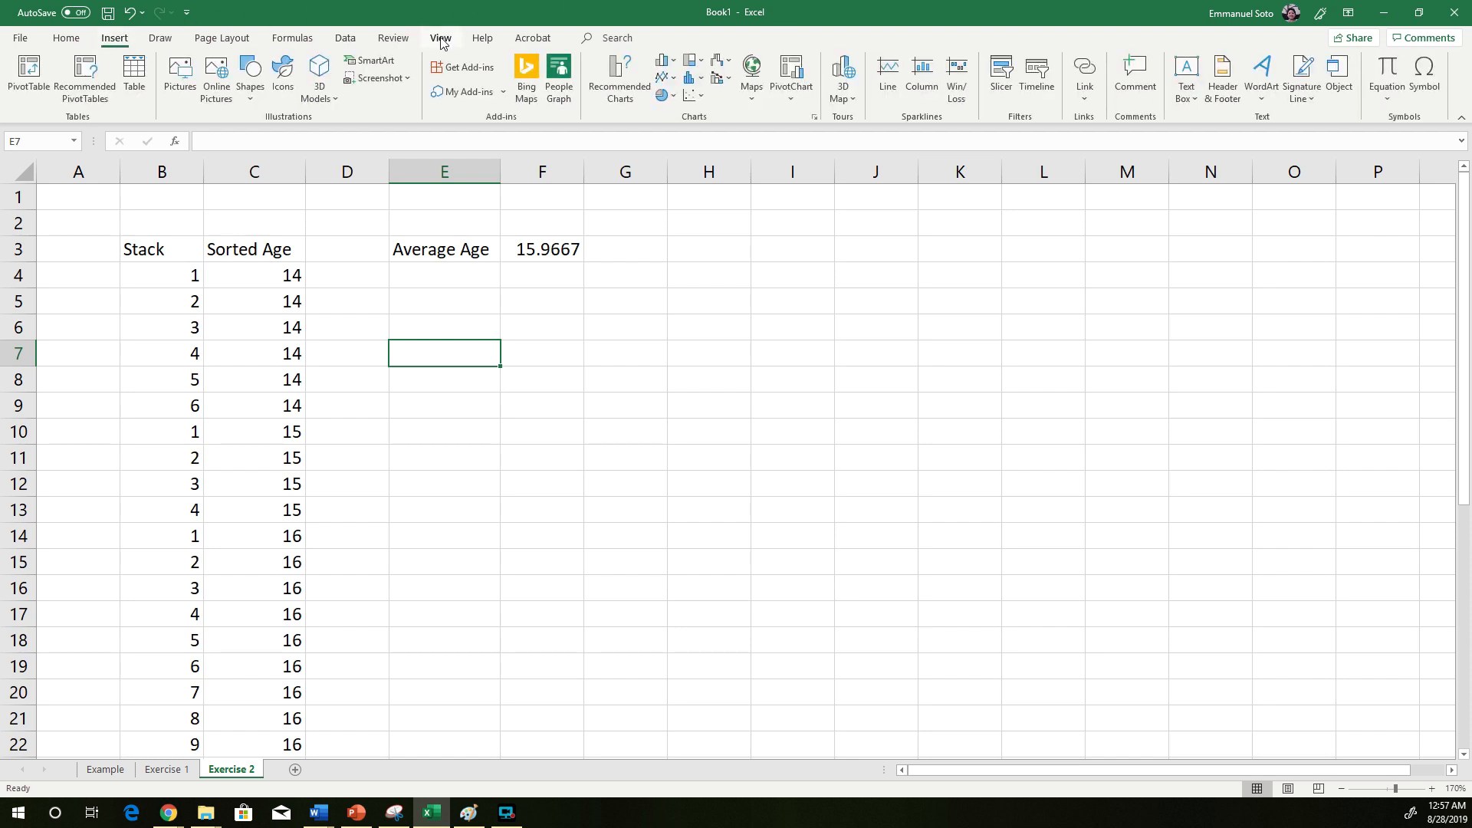
{"action": "left_click", "coordinate": [690, 95]}
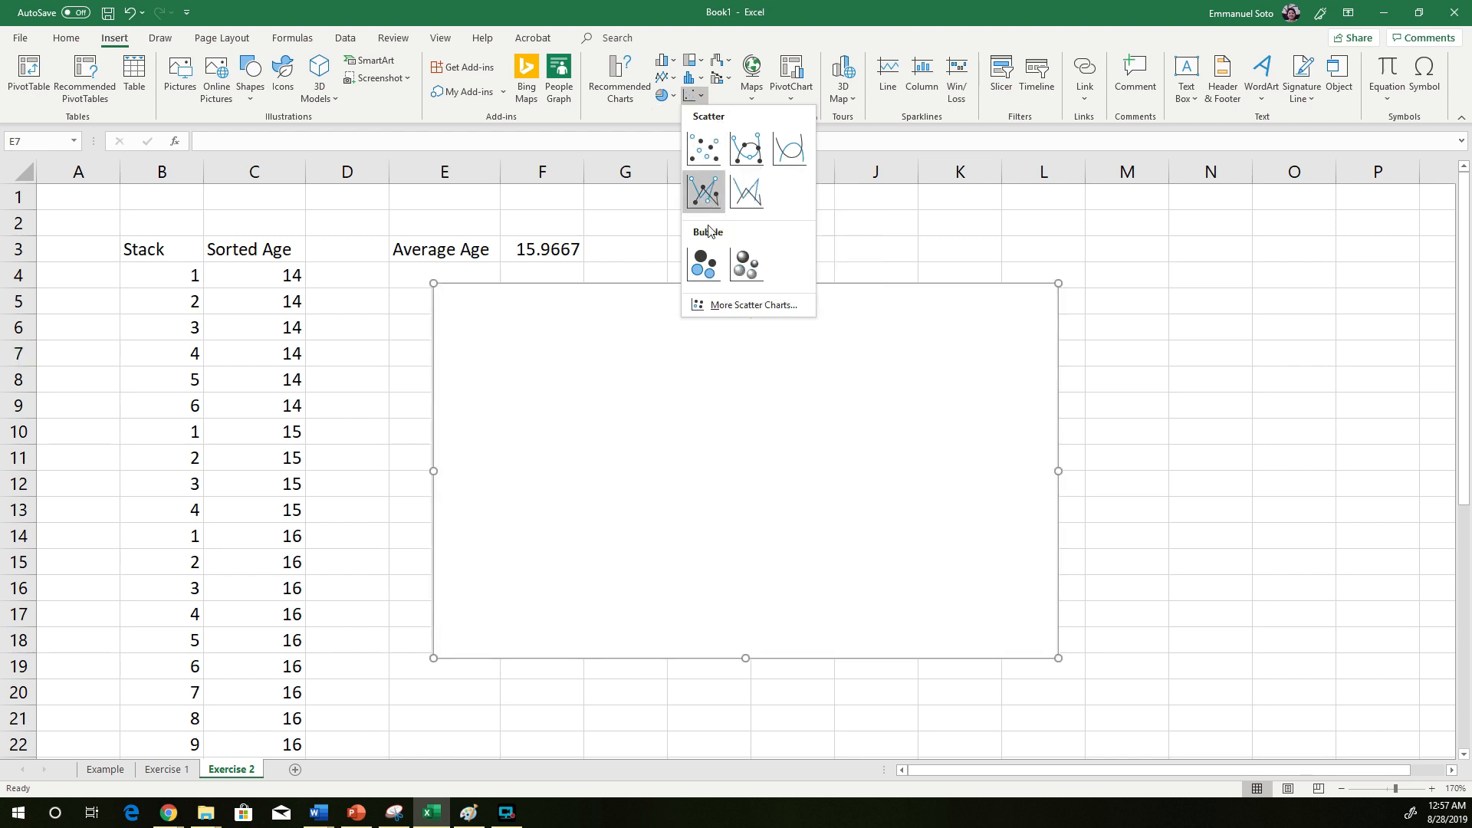
{"action": "left_click", "coordinate": [712, 154]}
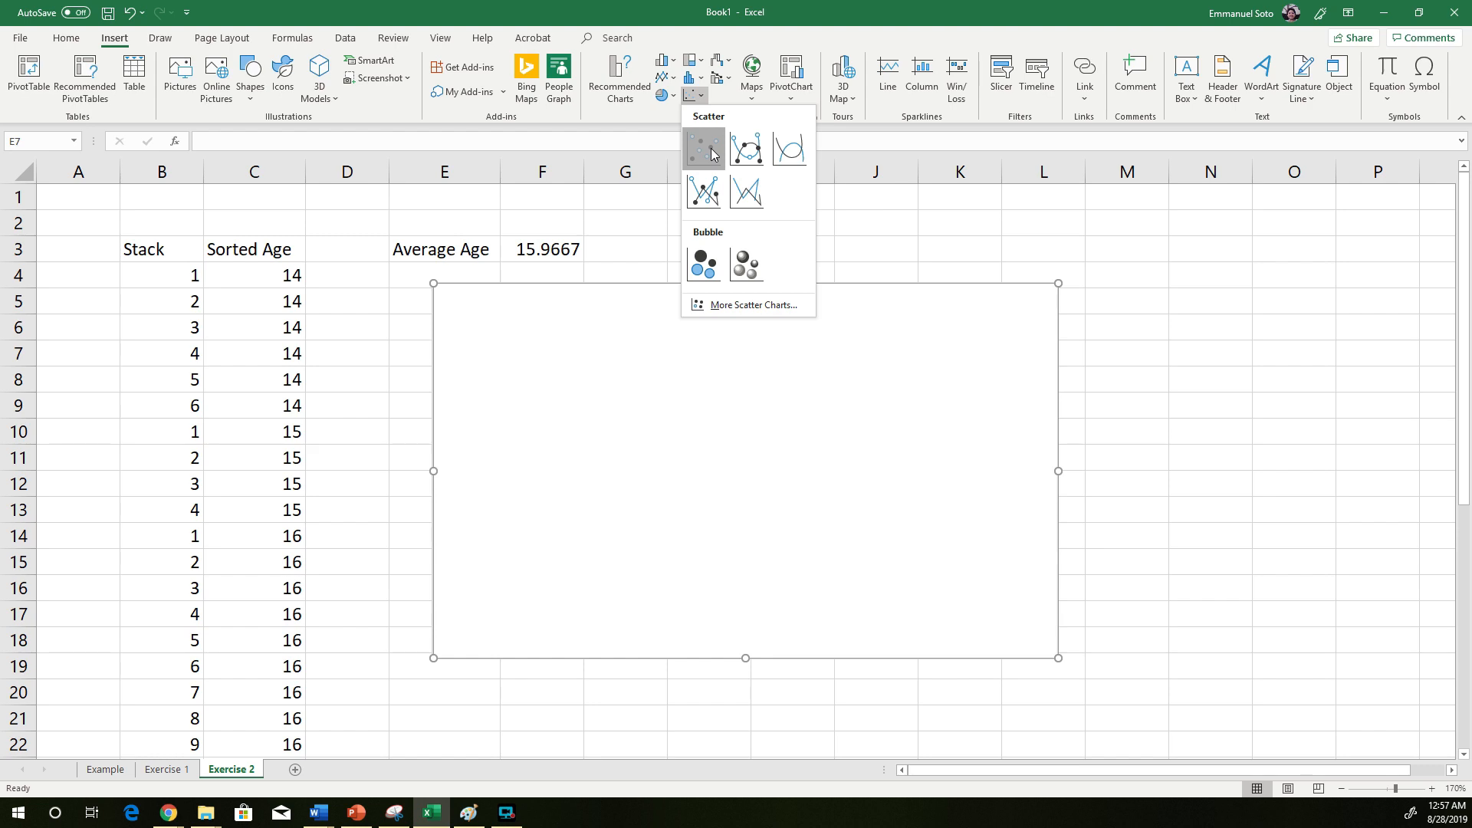
{"action": "left_click", "coordinate": [712, 154]}
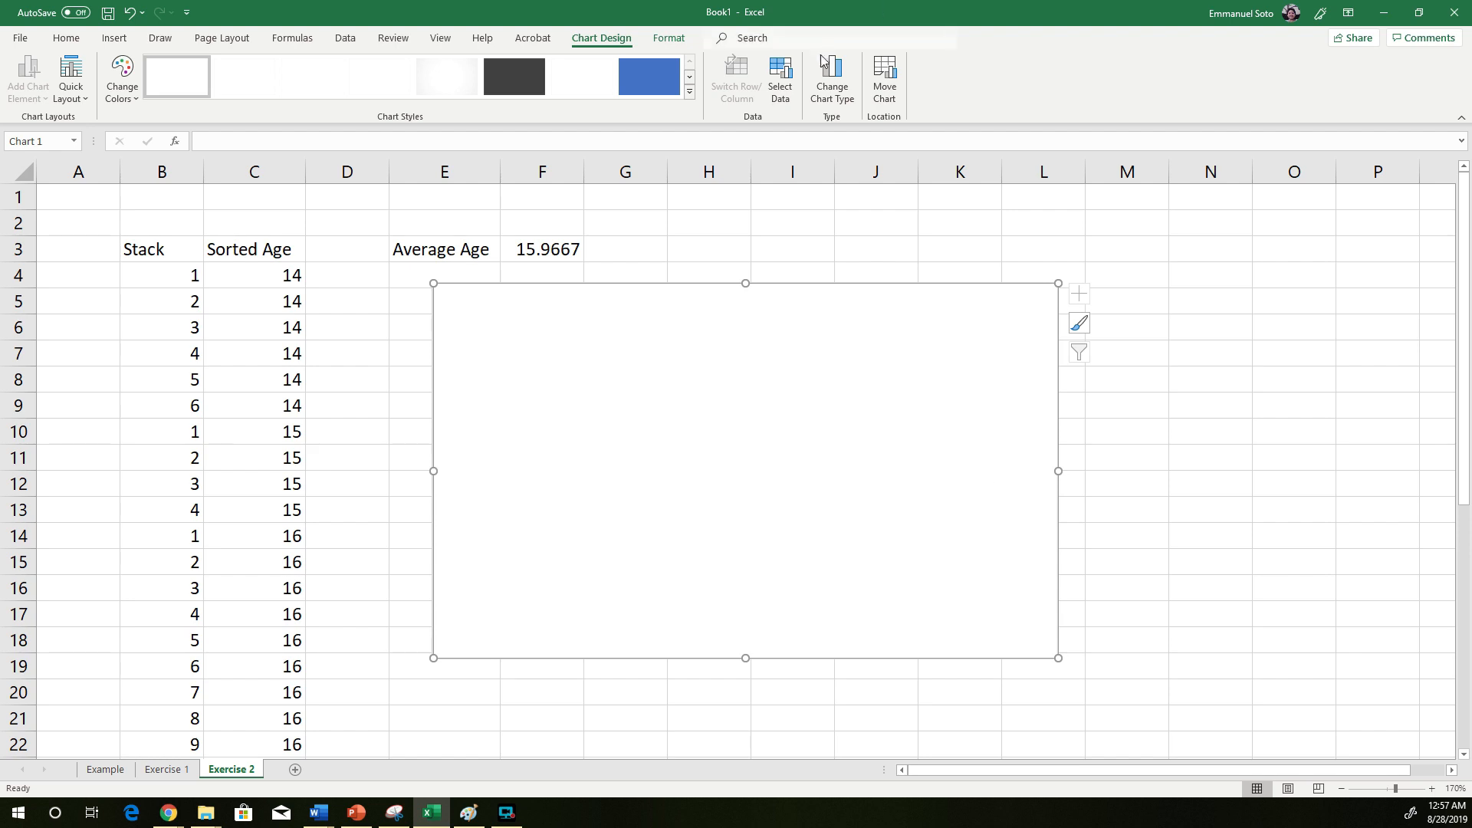
{"action": "left_click", "coordinate": [781, 91]}
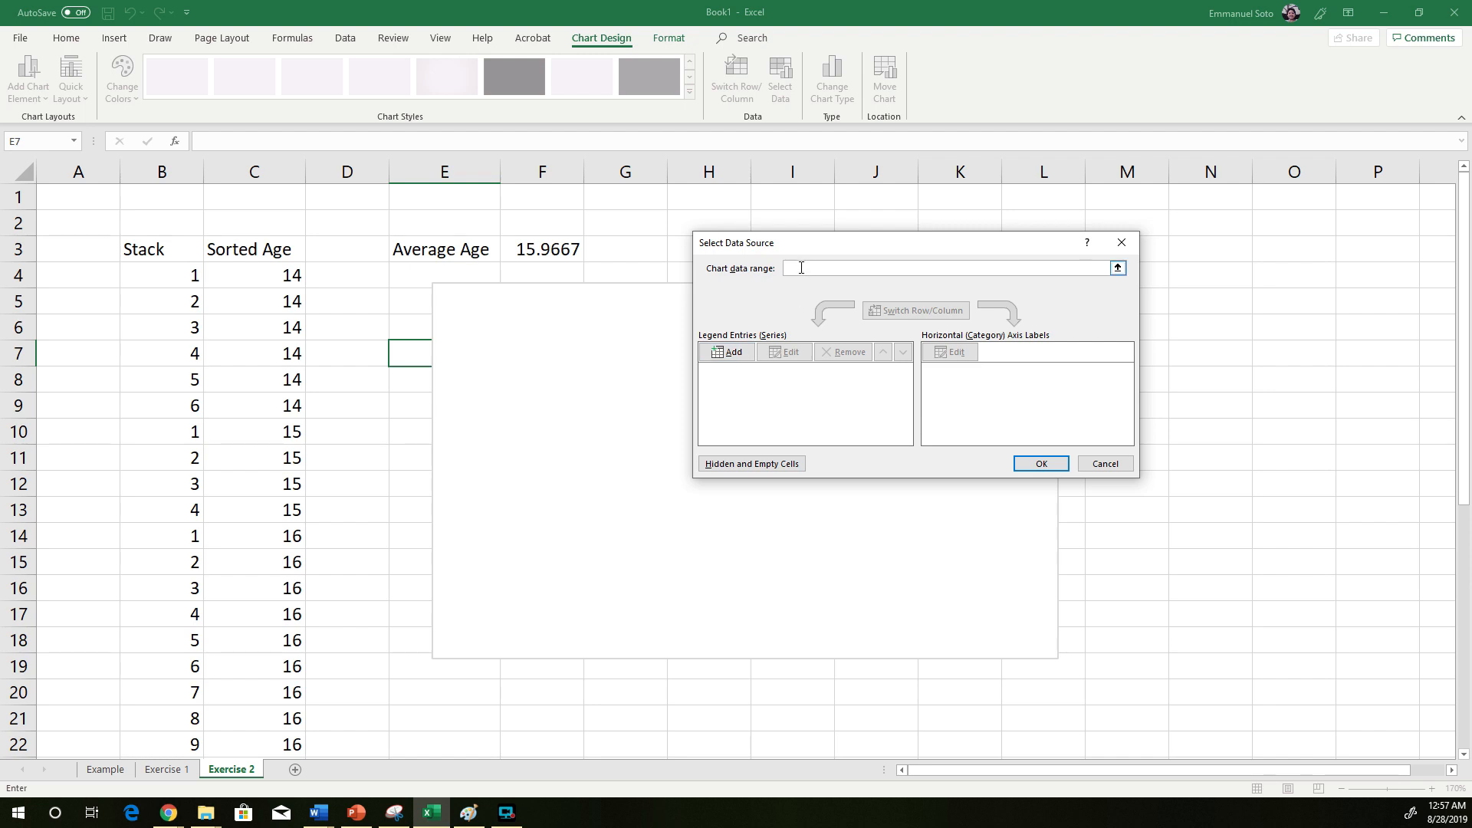
{"action": "left_click", "coordinate": [730, 354]}
{"action": "left_click", "coordinate": [828, 390]}
{"action": "left_click", "coordinate": [843, 359]}
{"action": "left_click", "coordinate": [843, 391]}
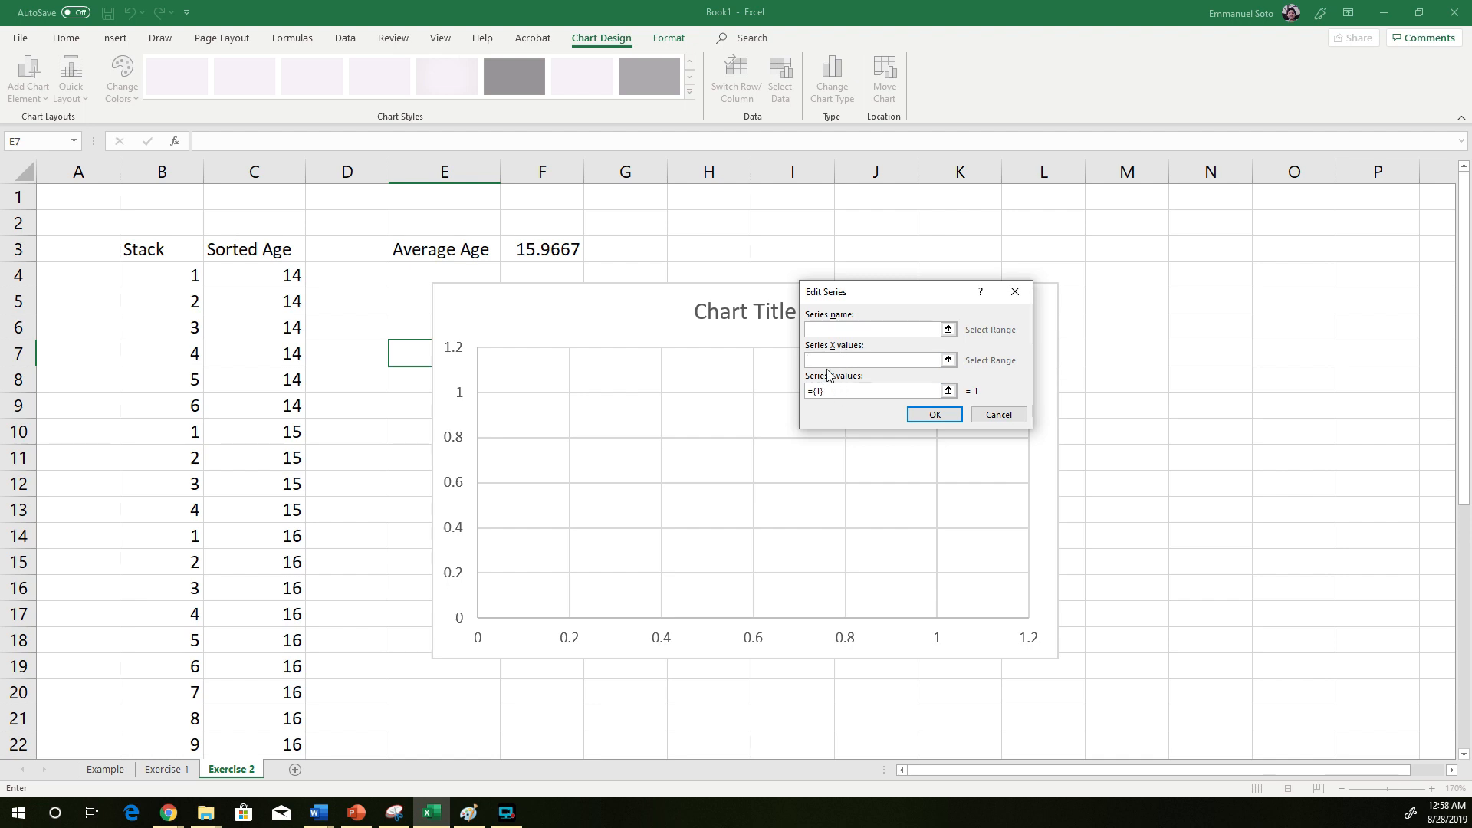
{"action": "left_click_drag", "start_coordinate": [826, 391], "coordinate": [781, 391]}
{"action": "key", "text": "BackSpace"}
{"action": "left_click", "coordinate": [935, 414]}
{"action": "left_click", "coordinate": [742, 448]}
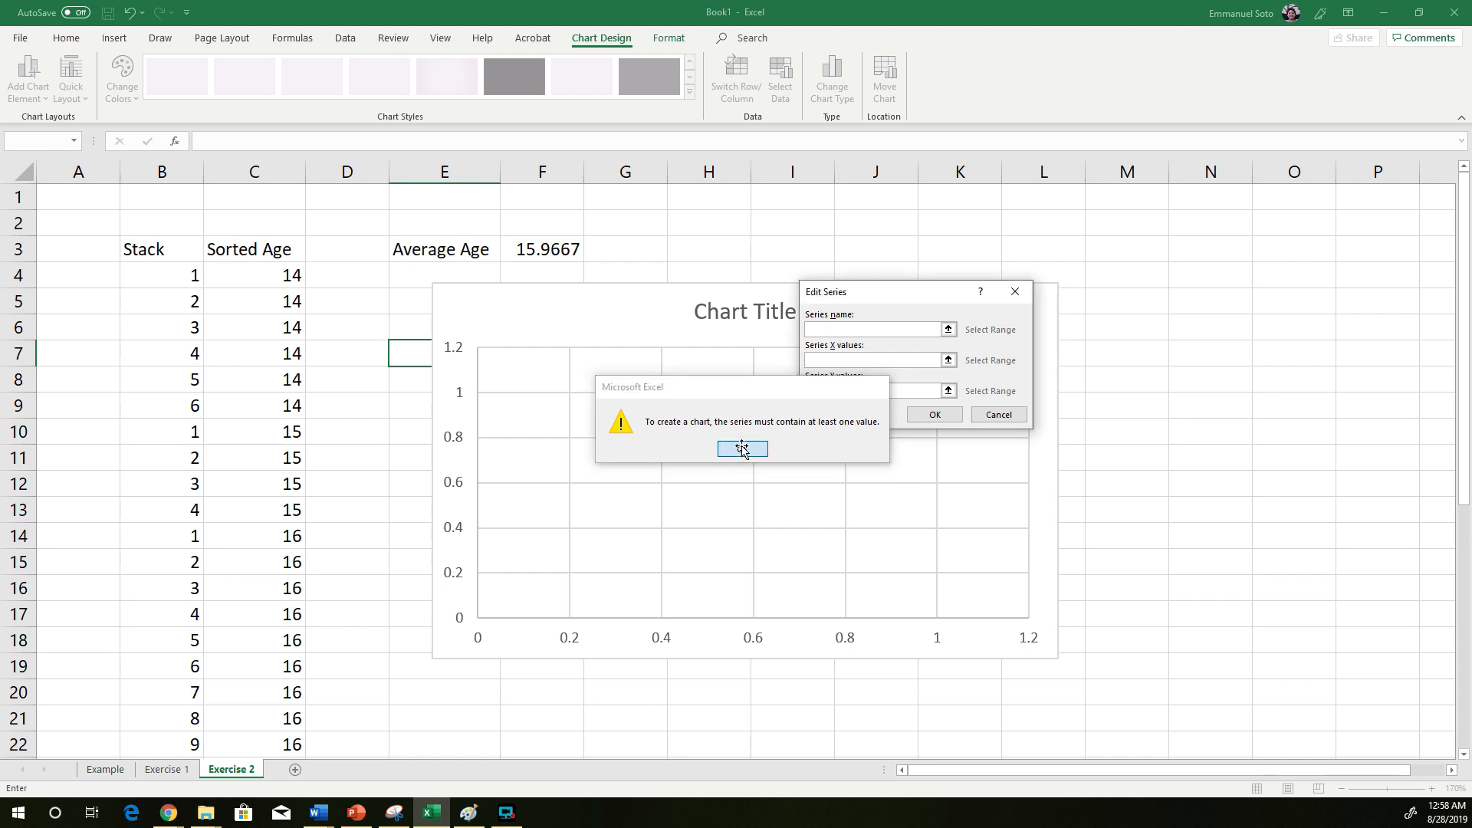
{"action": "left_click", "coordinate": [813, 360]}
{"action": "left_click", "coordinate": [754, 447]}
{"action": "left_click_drag", "start_coordinate": [175, 275], "coordinate": [170, 713]}
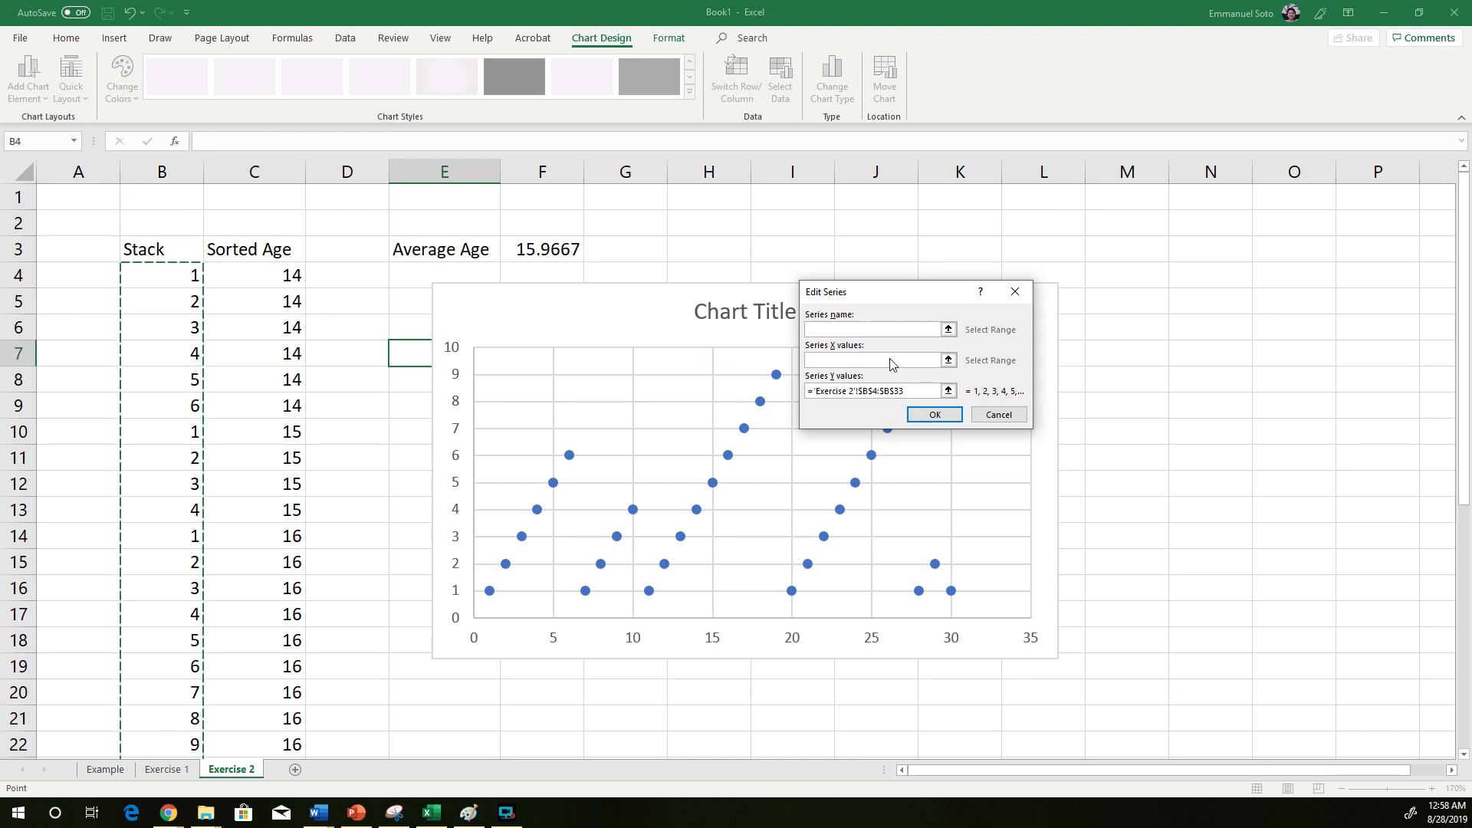
{"action": "left_click", "coordinate": [949, 360]}
{"action": "left_click_drag", "start_coordinate": [279, 278], "coordinate": [258, 709]}
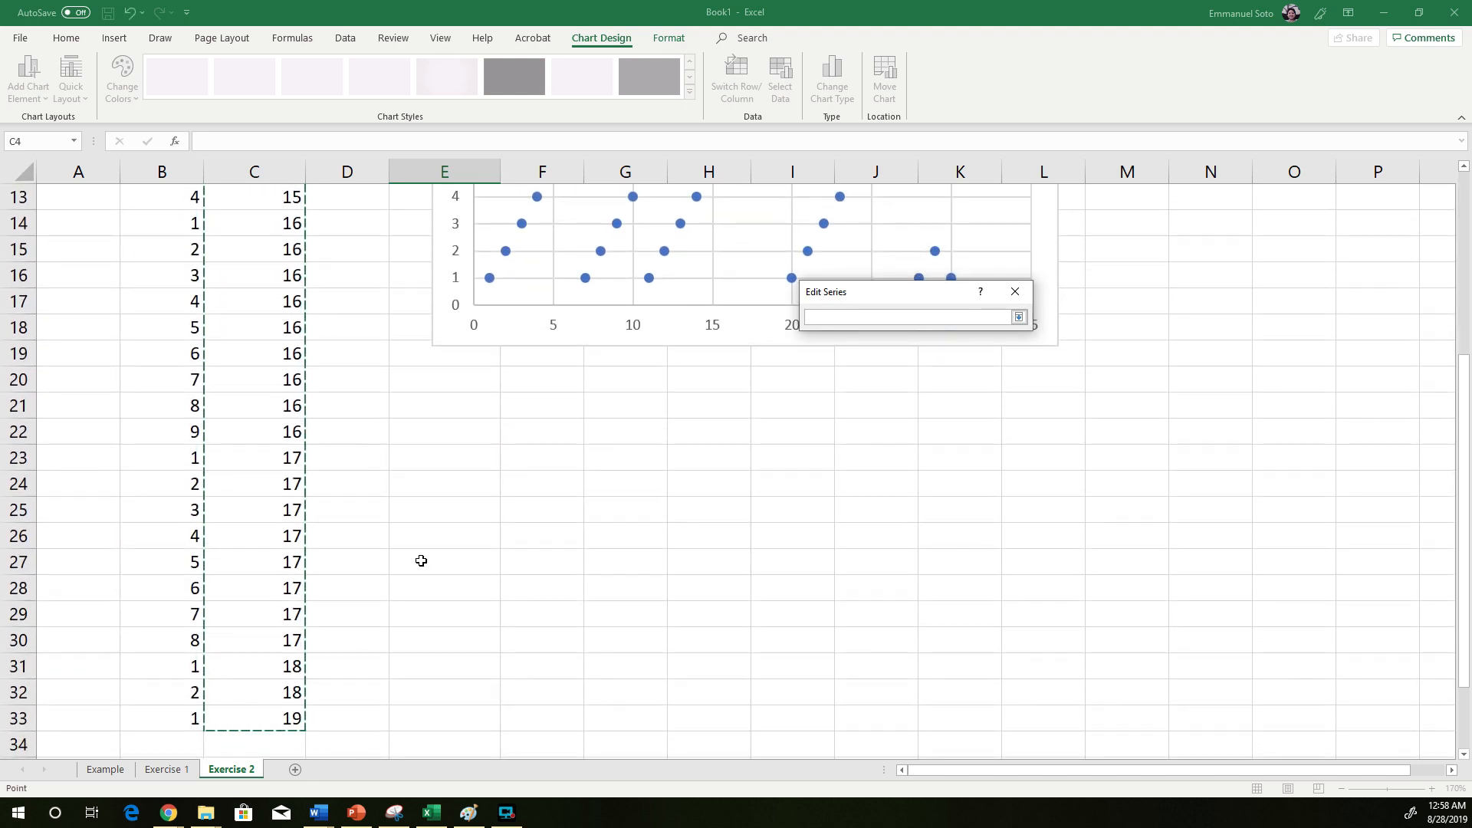
{"action": "scroll", "coordinate": [575, 390], "scroll_direction": "up", "scroll_amount": 4}
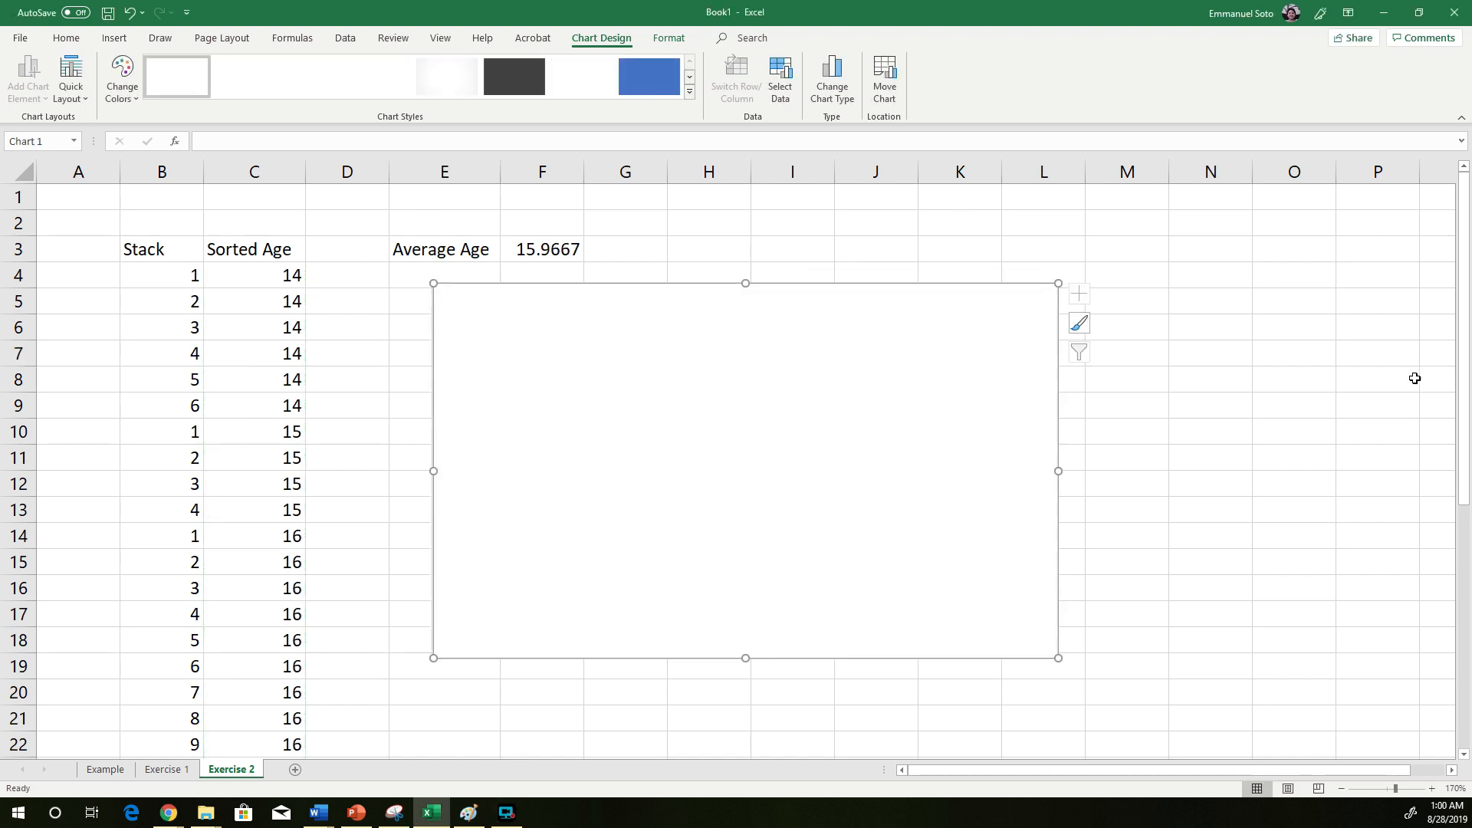
{"action": "left_click", "coordinate": [1140, 325]}
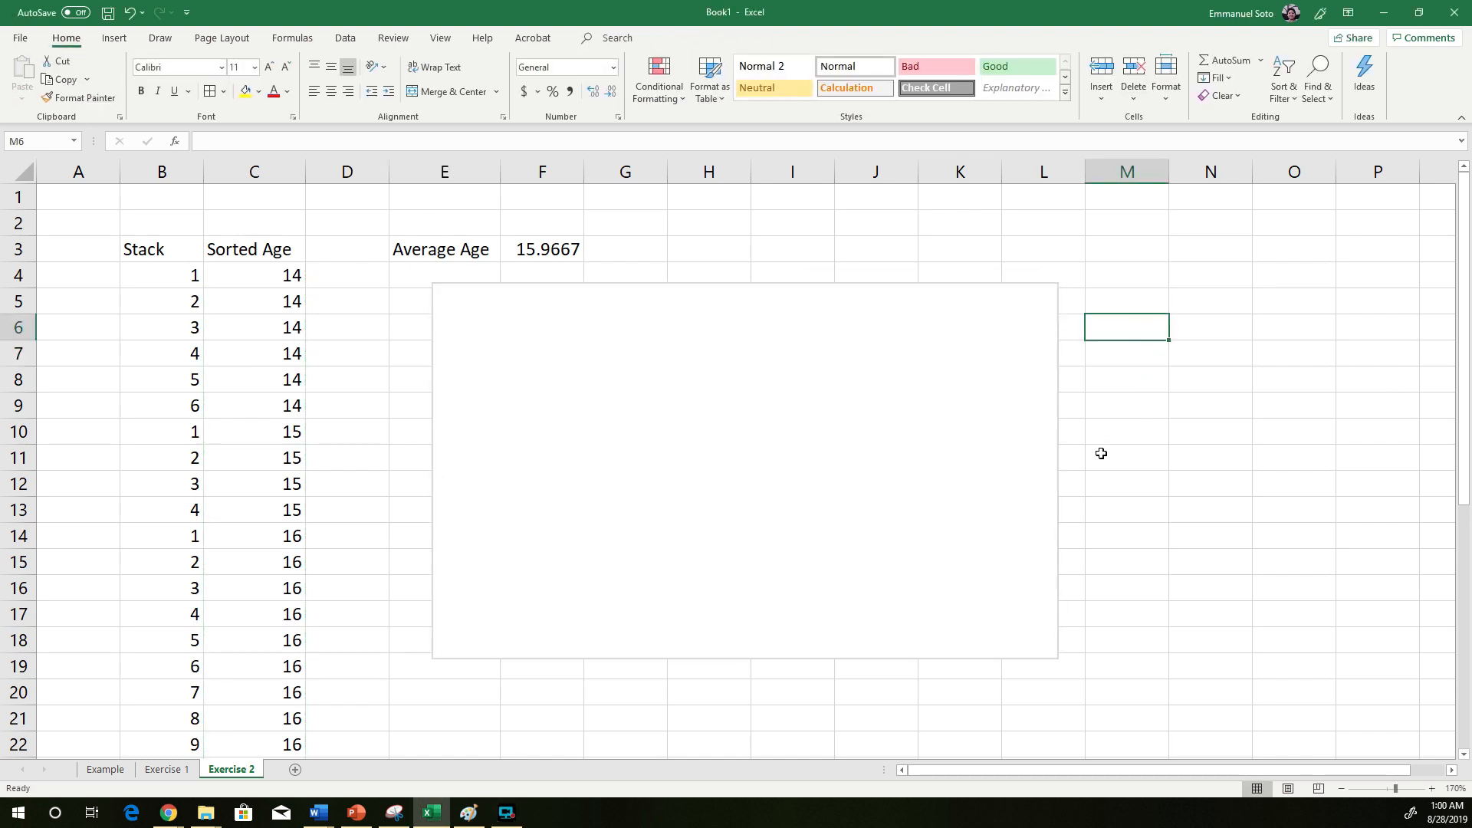
- Add a data series to the empty scatter chart with the sorted ages in C4:C33 as its X values
{"action": "left_click", "coordinate": [871, 434]}
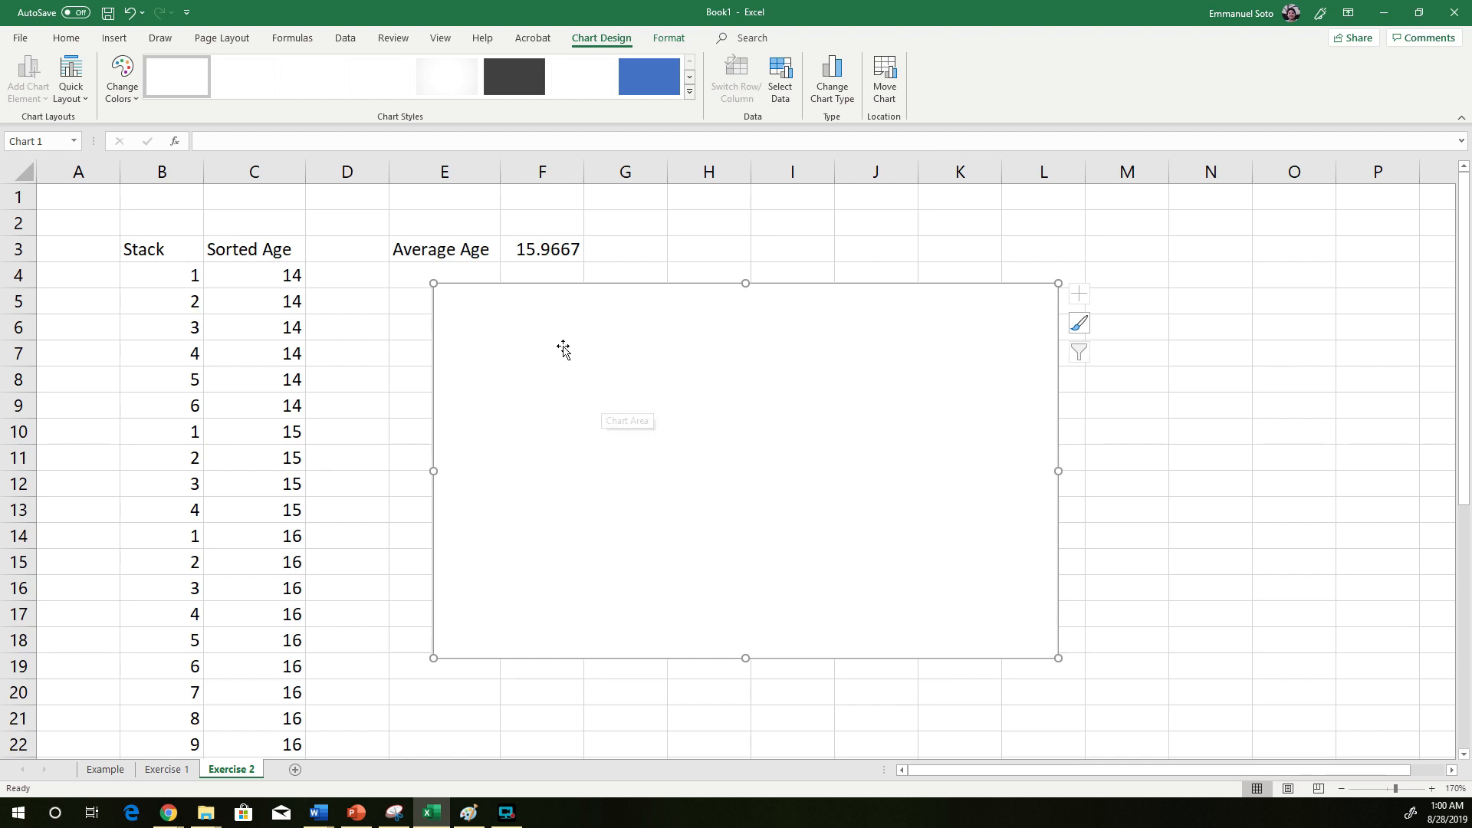
{"action": "left_click", "coordinate": [773, 90]}
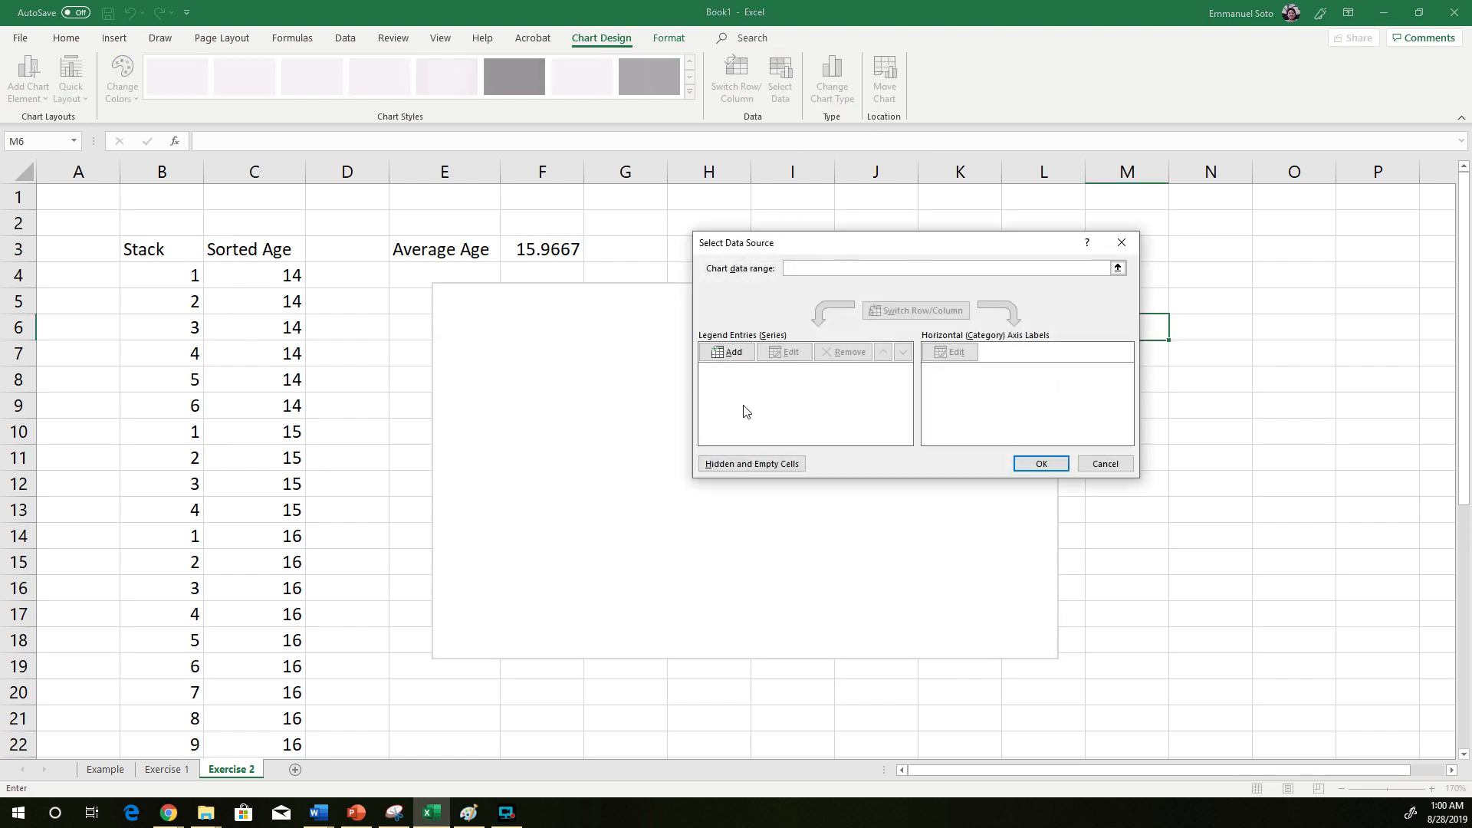
{"action": "left_click", "coordinate": [727, 352]}
{"action": "left_click", "coordinate": [834, 361]}
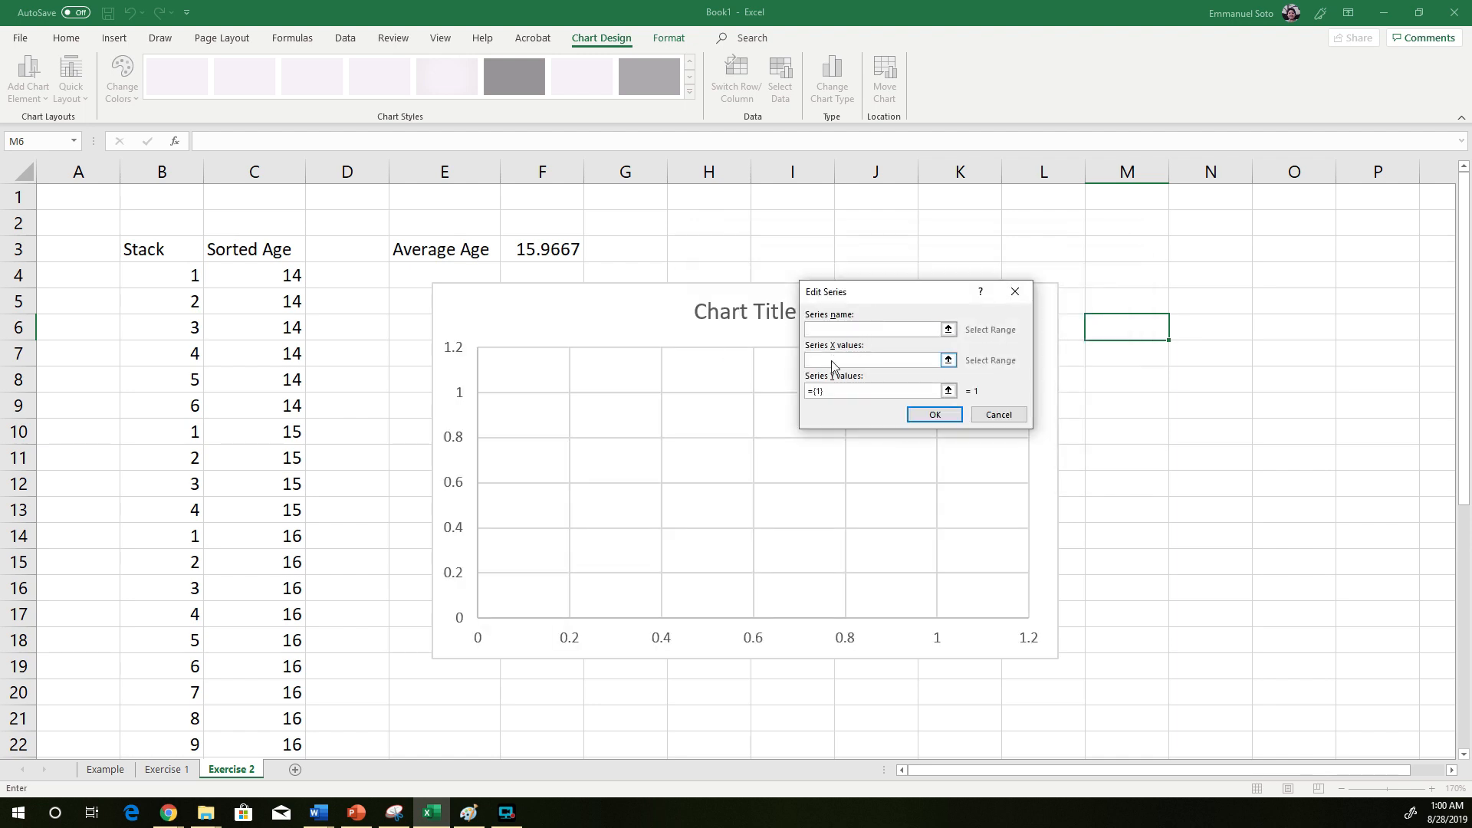
{"action": "left_click_drag", "start_coordinate": [181, 276], "coordinate": [154, 133]}
{"action": "left_click_drag", "start_coordinate": [162, 164], "coordinate": [172, 244]}
{"action": "left_click_drag", "start_coordinate": [905, 362], "coordinate": [687, 355]}
{"action": "key", "text": "BackSpace"}
{"action": "scroll", "coordinate": [742, 349], "scroll_direction": "up", "scroll_amount": 1}
{"action": "left_click_drag", "start_coordinate": [289, 275], "coordinate": [288, 710]}
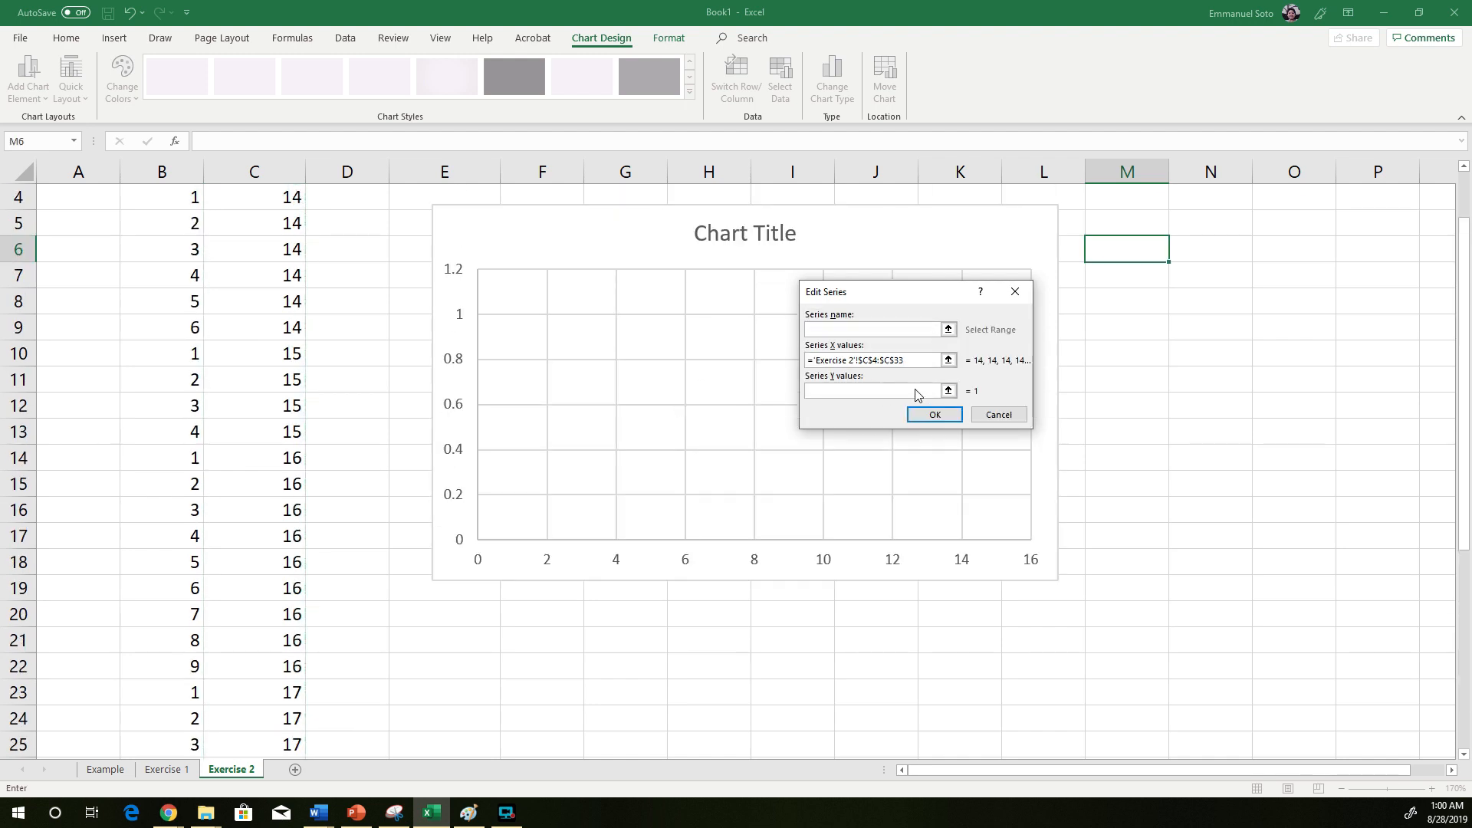
- Use the stack numbers in B4:B33 as the series' Y values and apply the chart's data source
{"action": "left_click", "coordinate": [949, 390]}
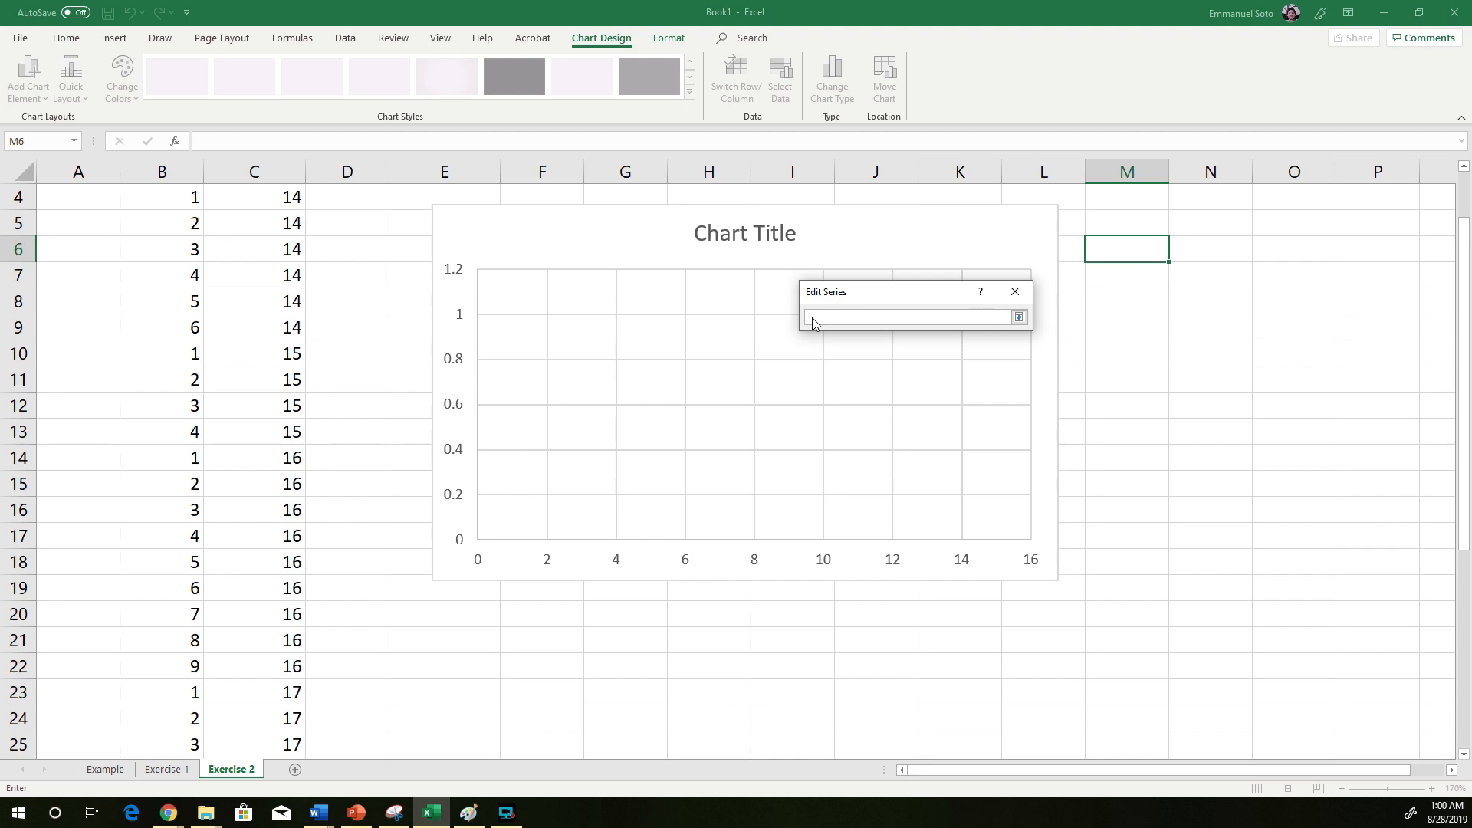
{"action": "scroll", "coordinate": [279, 290], "scroll_direction": "up", "scroll_amount": 1}
{"action": "left_click_drag", "start_coordinate": [183, 339], "coordinate": [192, 576]}
{"action": "scroll", "coordinate": [811, 355], "scroll_direction": "up", "scroll_amount": 6}
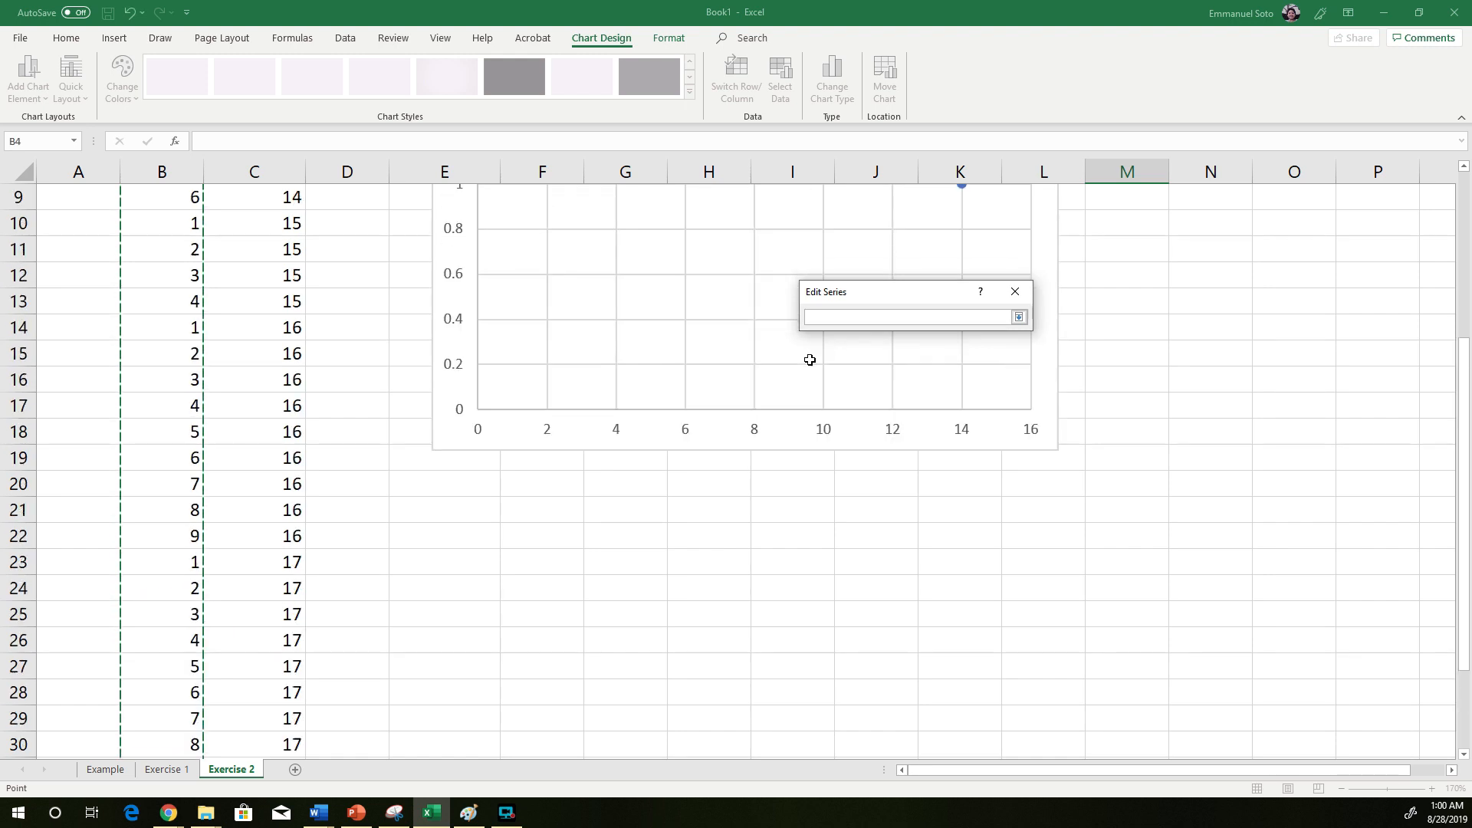
{"action": "left_click", "coordinate": [1019, 317]}
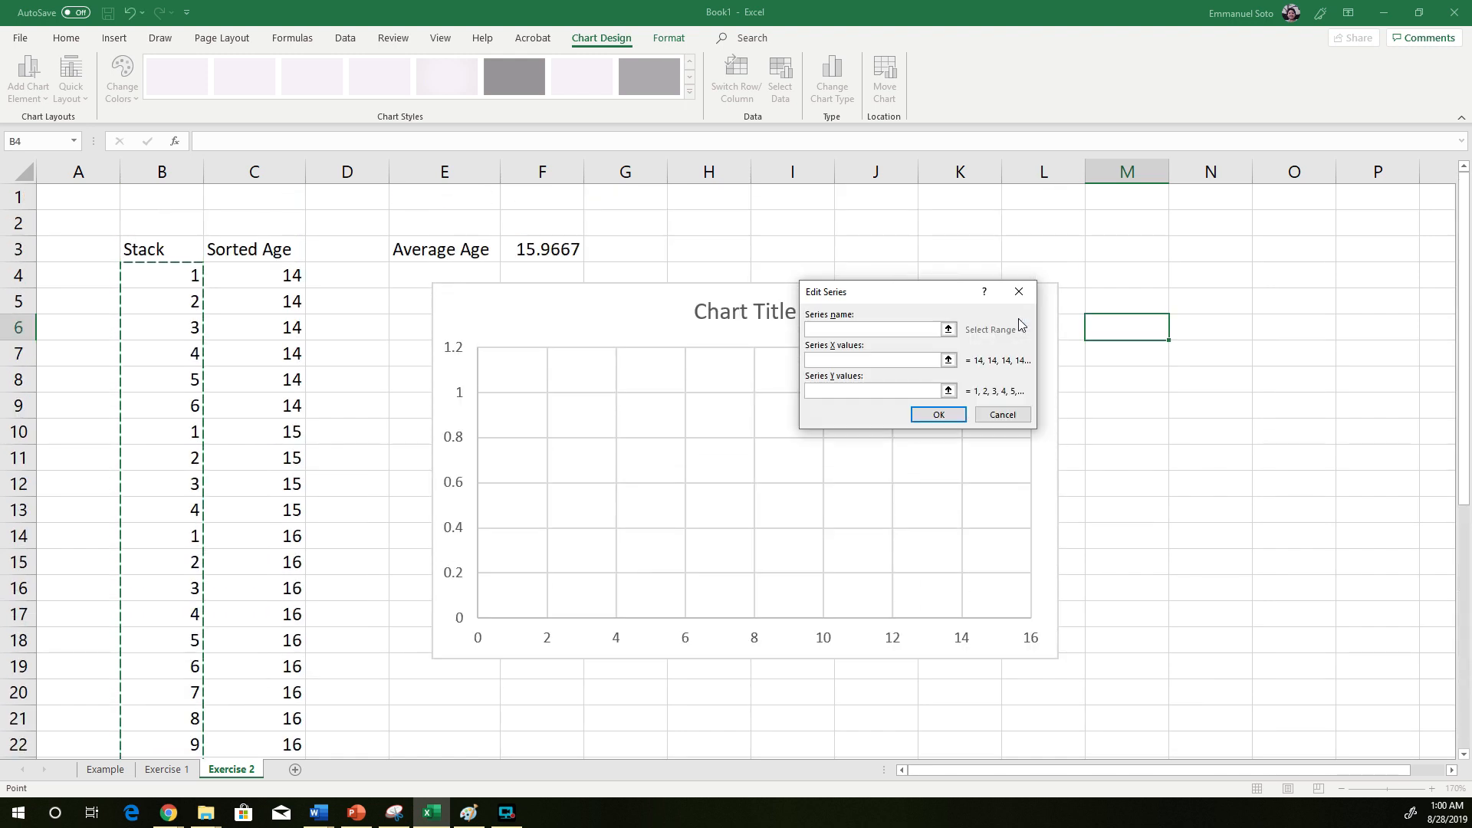
{"action": "left_click_drag", "start_coordinate": [929, 301], "coordinate": [1233, 295]}
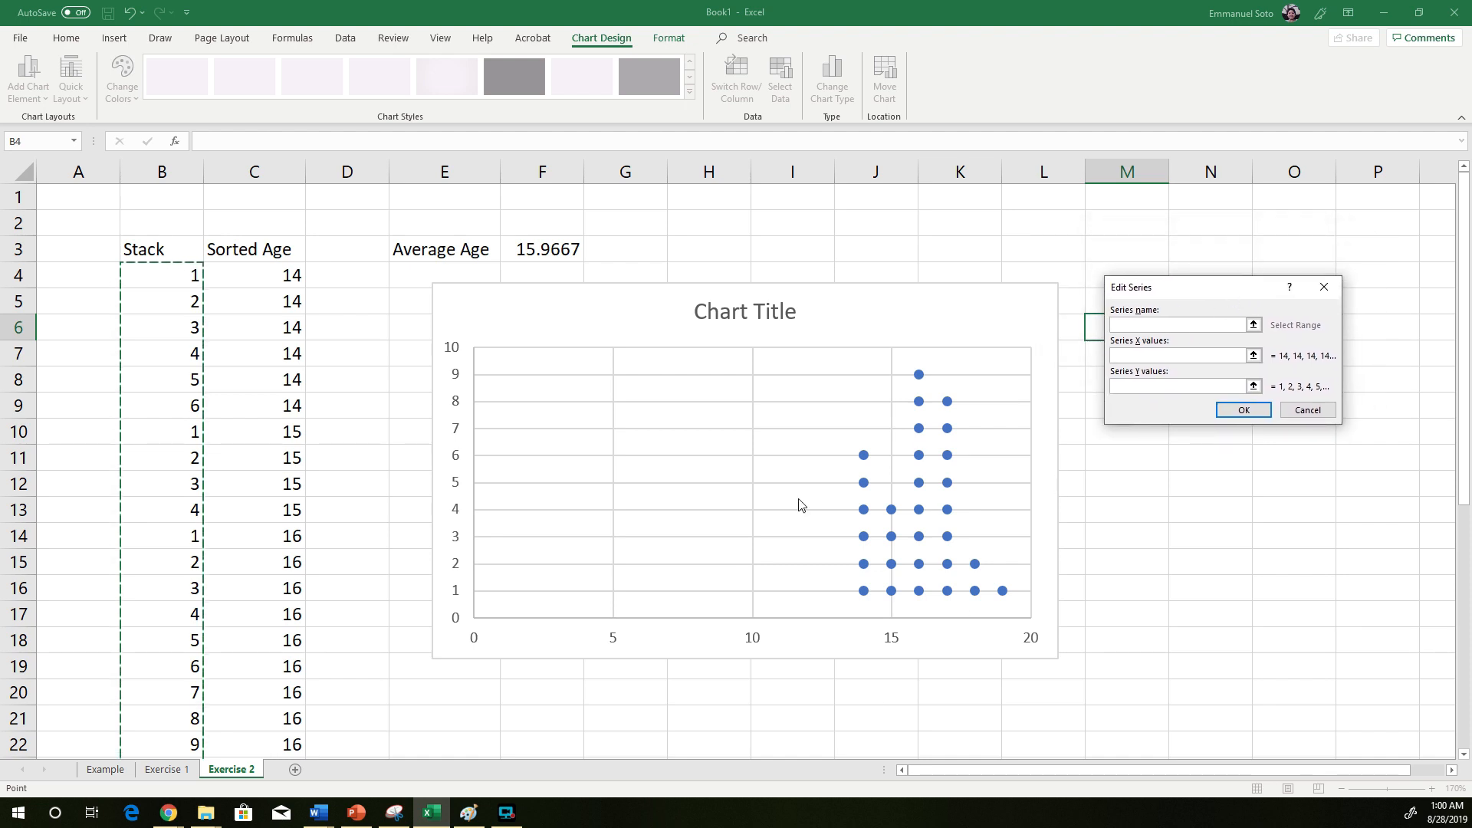
{"action": "left_click", "coordinate": [1247, 412]}
{"action": "left_click", "coordinate": [1036, 462]}
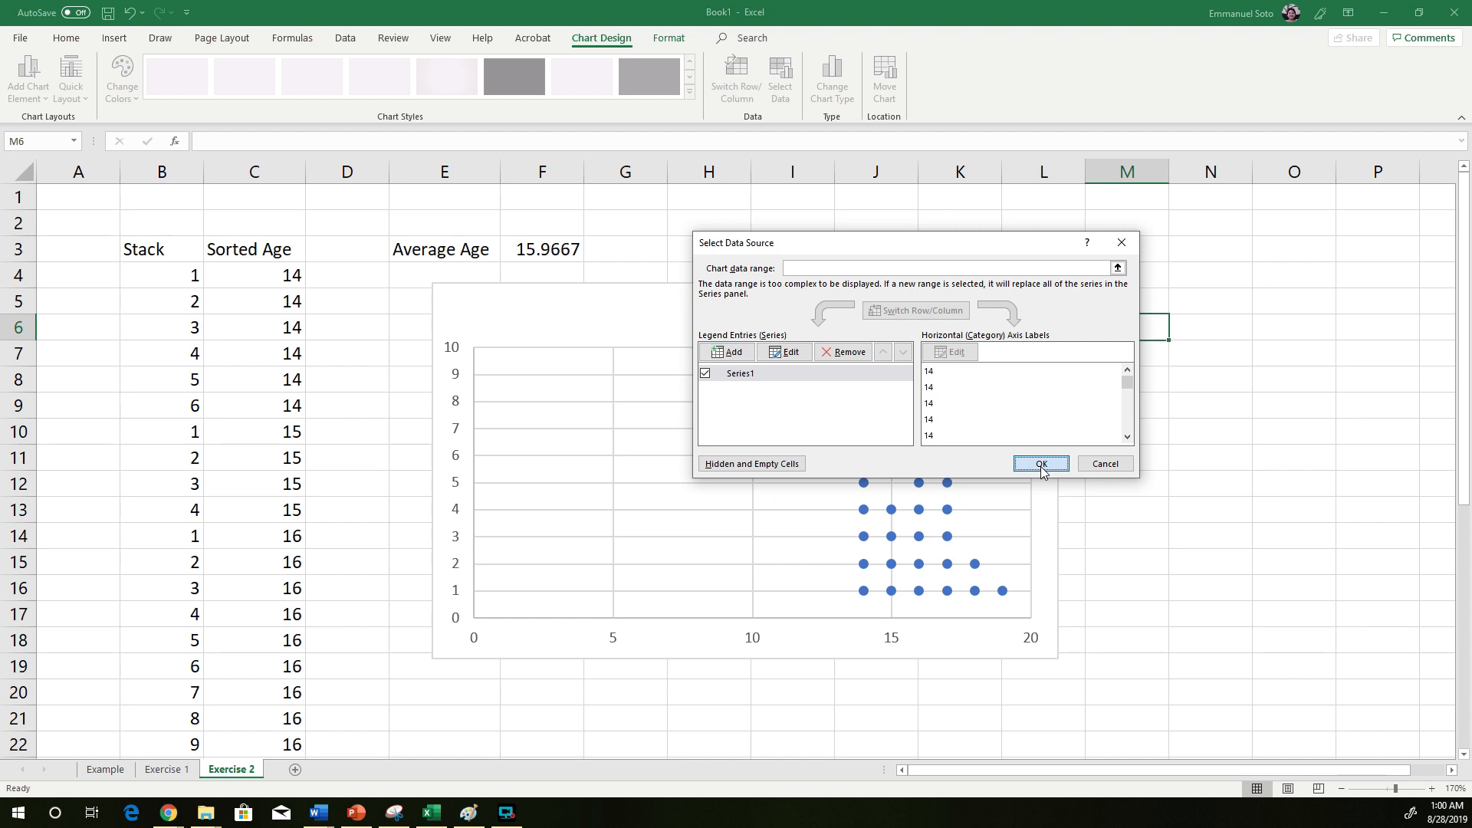
{"action": "left_click", "coordinate": [1209, 534]}
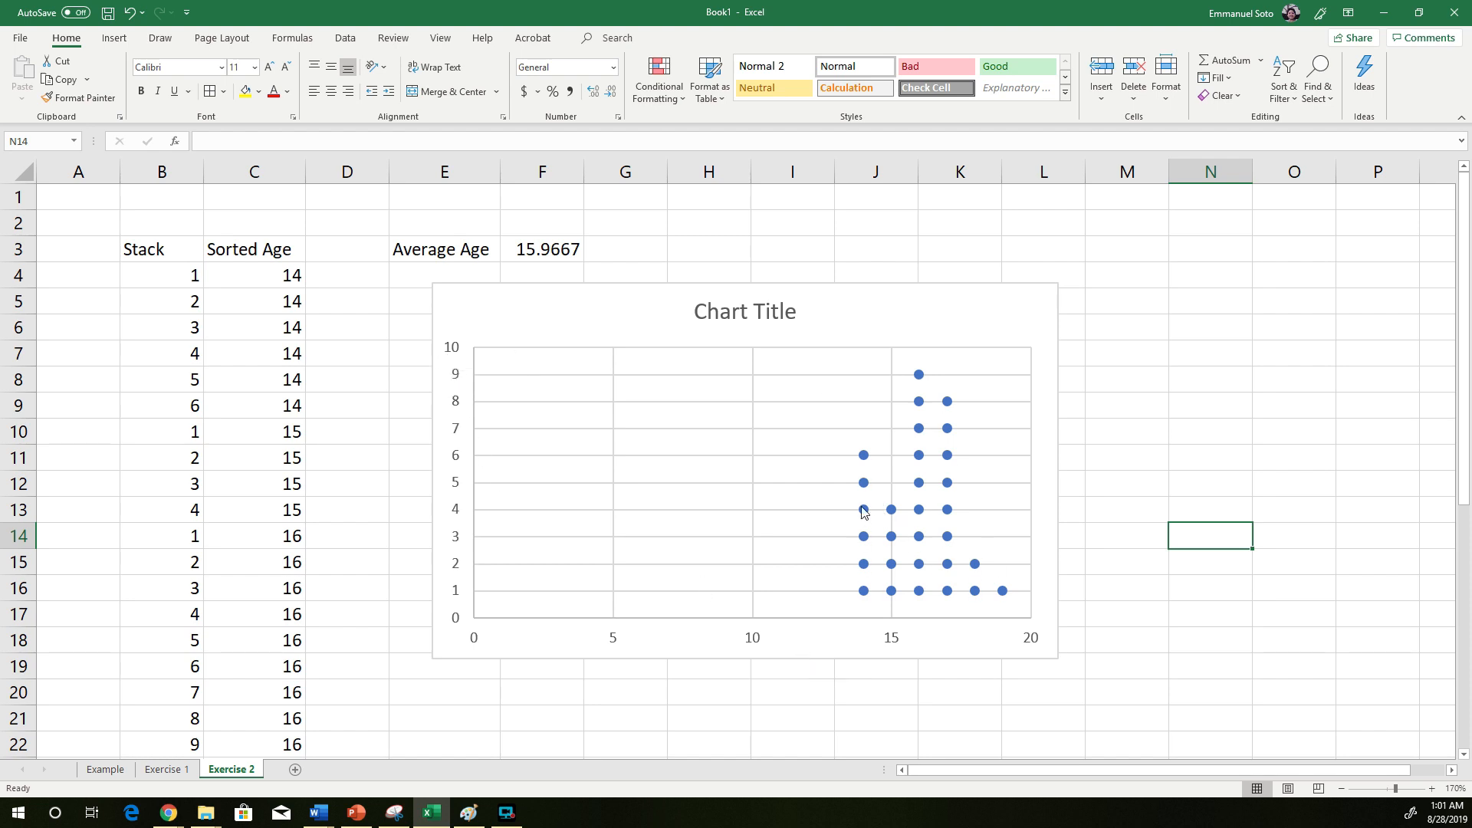
- Delete the vertical axis from the age dot plot
{"action": "mouse_move", "coordinate": [867, 519]}
{"action": "left_click", "coordinate": [453, 349]}
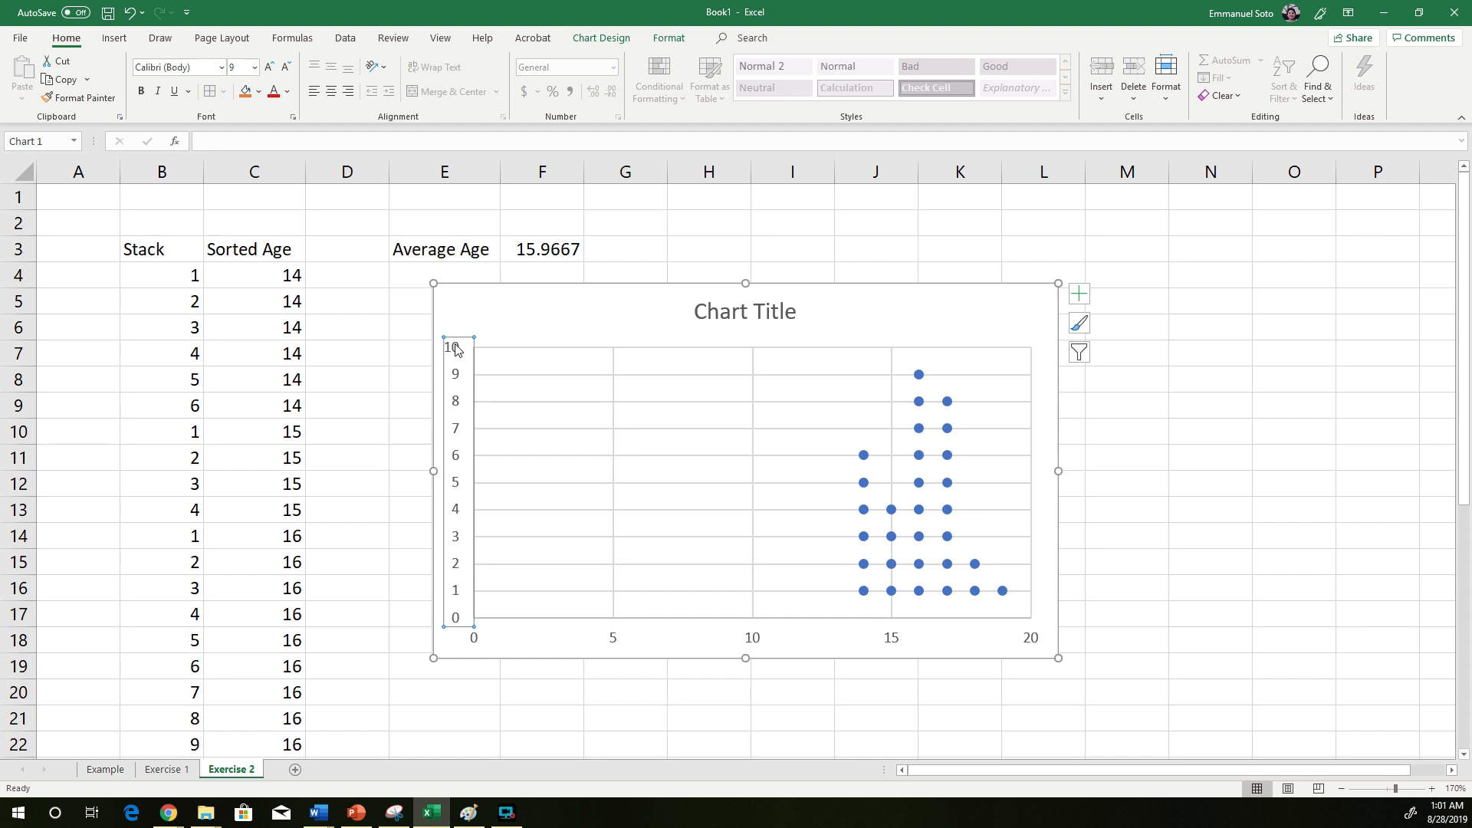
{"action": "key", "text": "Delete"}
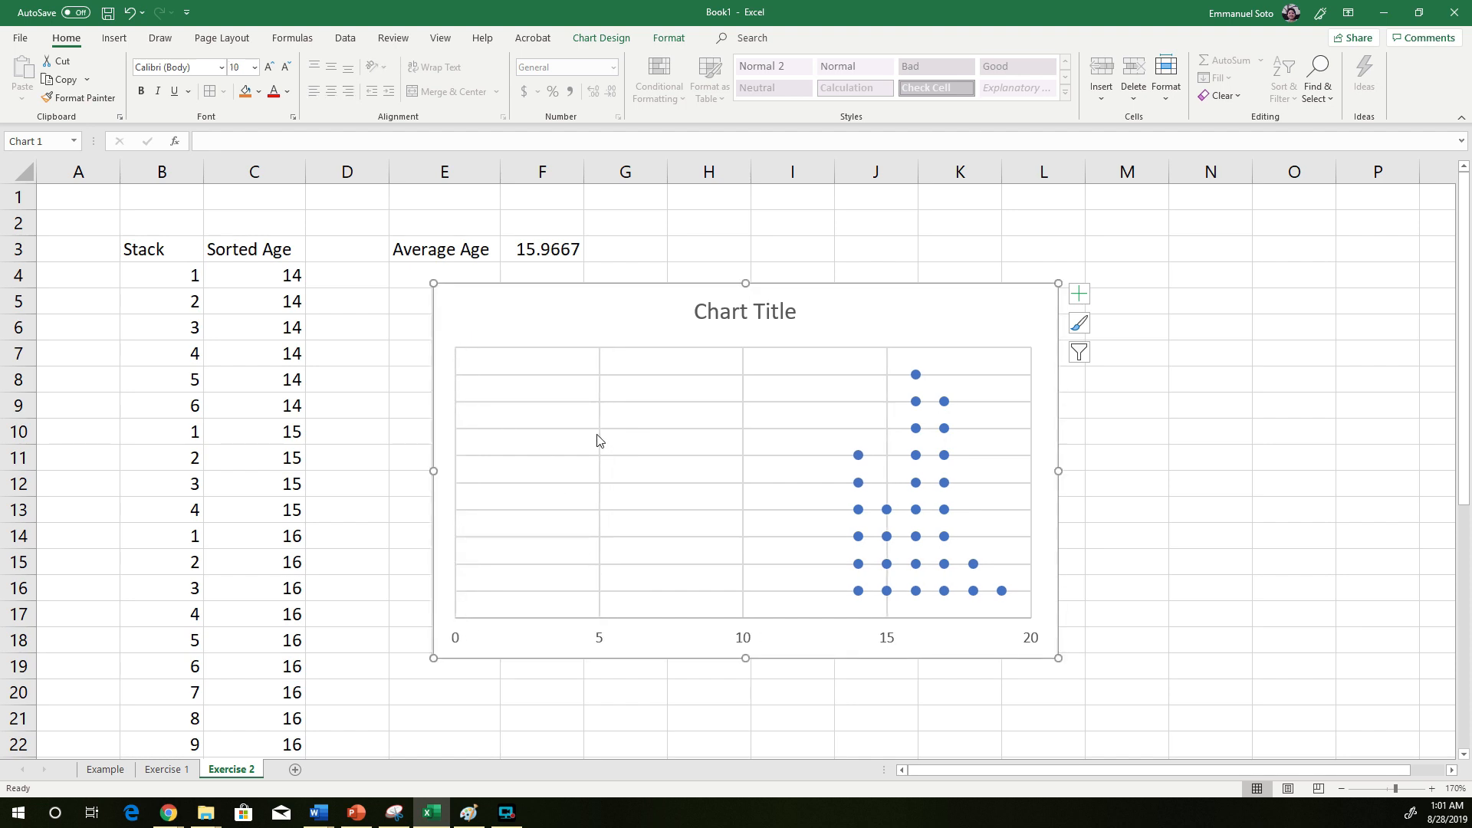
- Delete the horizontal and vertical gridlines from the chart
{"action": "left_click", "coordinate": [759, 434]}
{"action": "left_click", "coordinate": [741, 443]}
{"action": "key", "text": "Delete"}
{"action": "left_click", "coordinate": [600, 445]}
{"action": "key", "text": "Delete"}
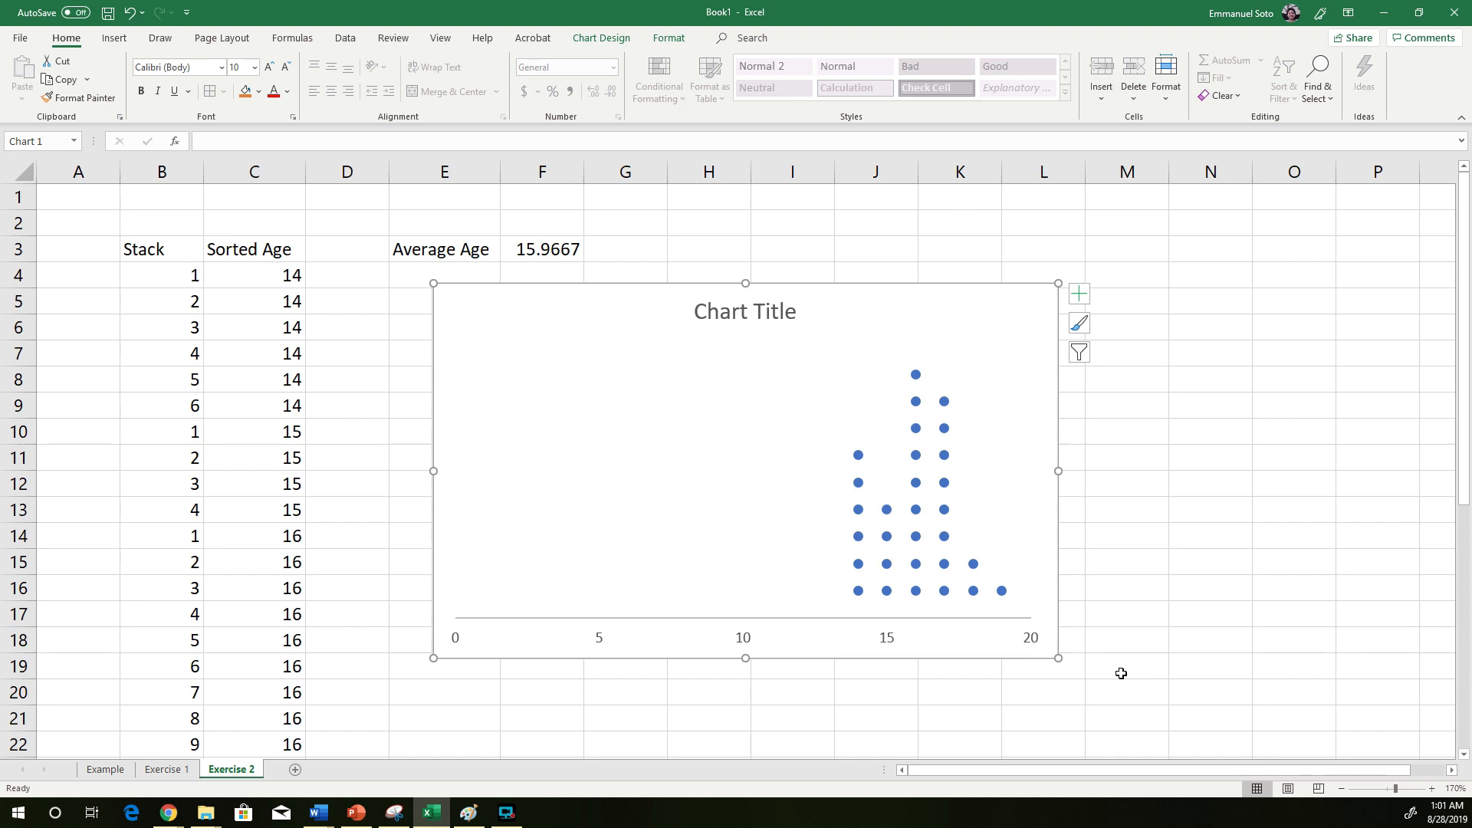
- Set the horizontal axis minimum bound to 10
{"action": "left_click", "coordinate": [743, 645]}
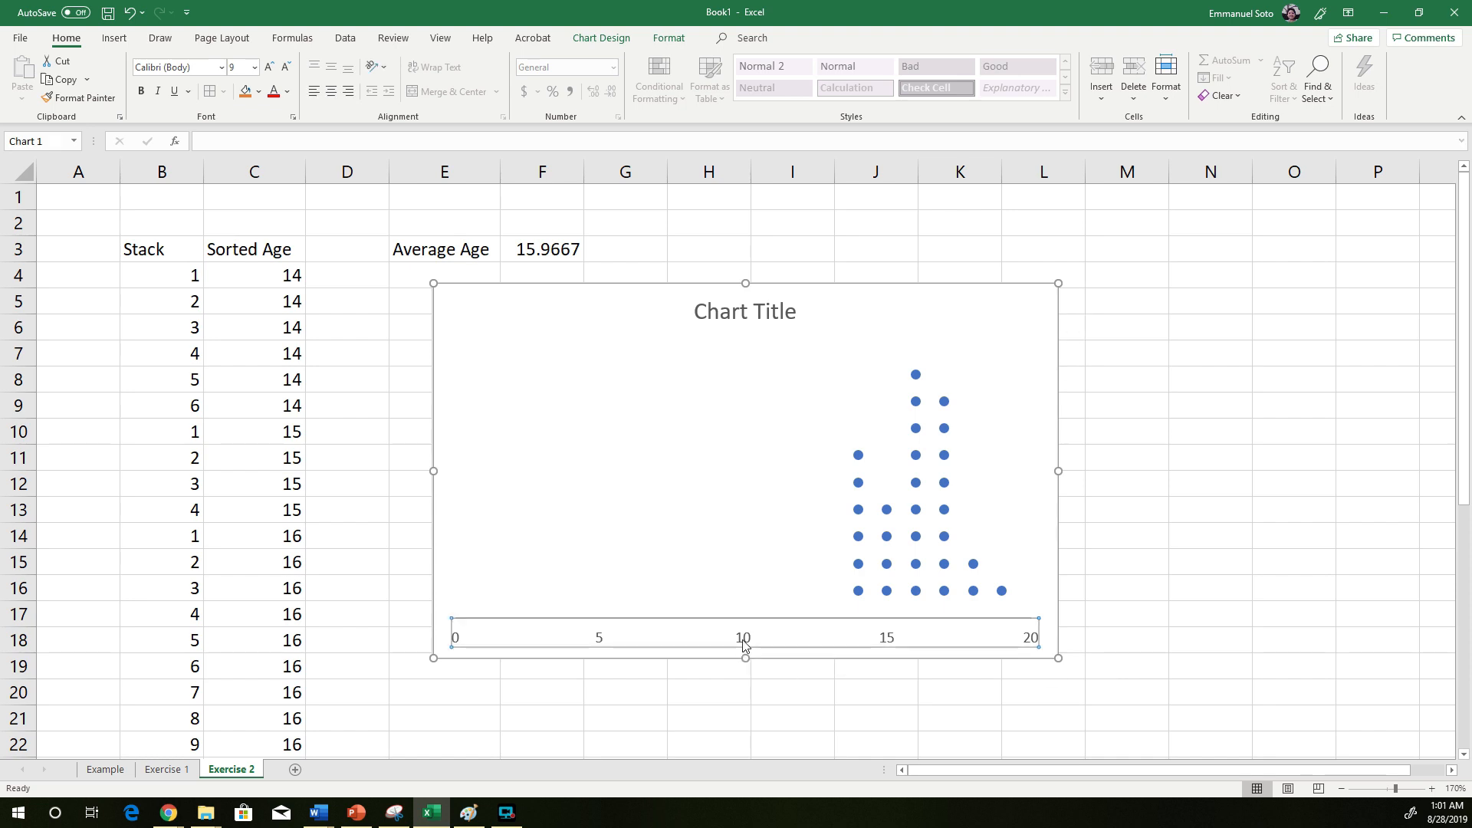
{"action": "double_click", "coordinate": [743, 644]}
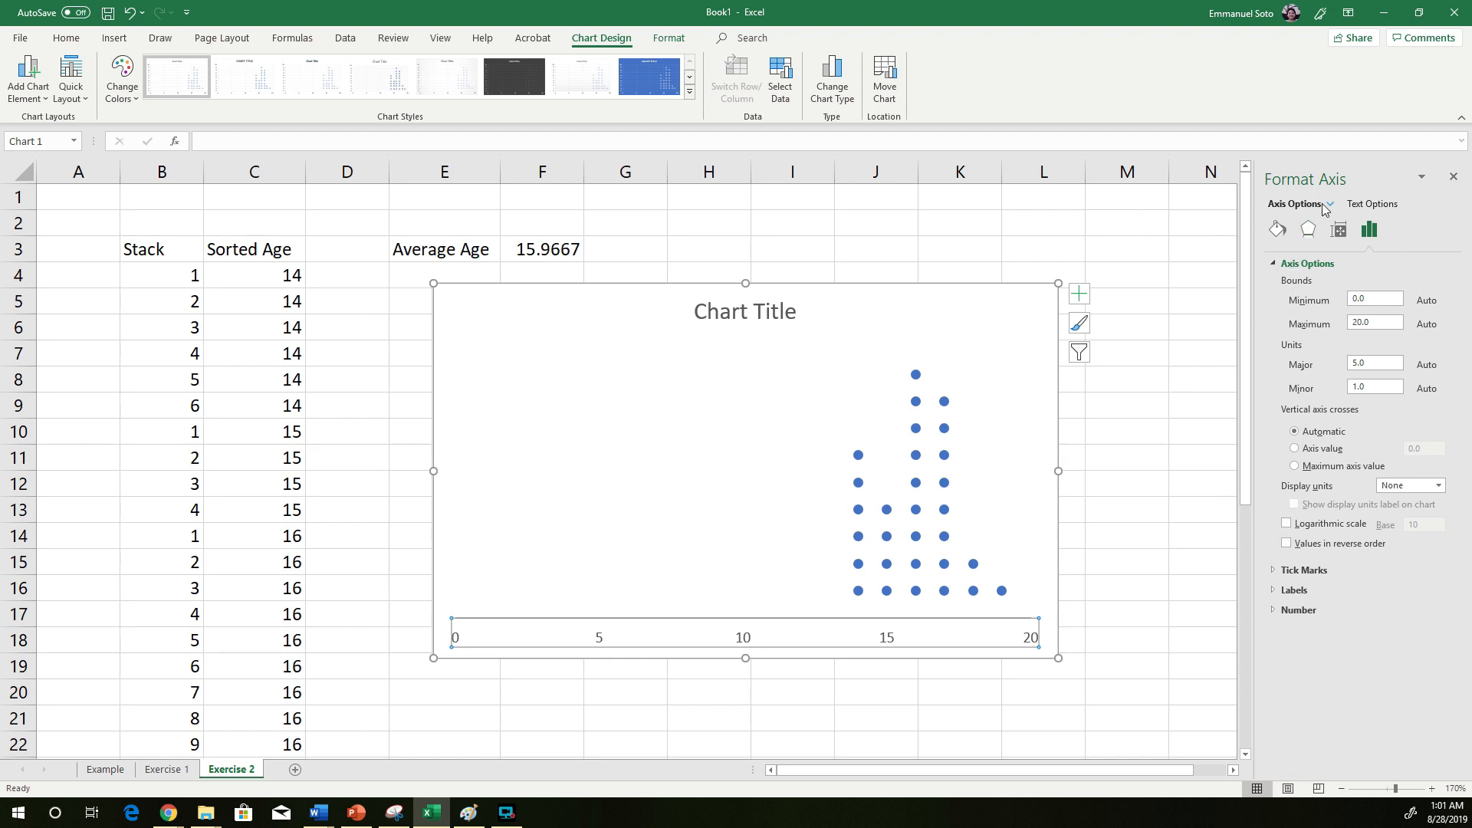
{"action": "mouse_move", "coordinate": [1365, 301]}
{"action": "left_mouse_down"}
{"action": "mouse_move", "coordinate": [1351, 305]}
{"action": "mouse_move", "coordinate": [1376, 323]}
{"action": "mouse_move", "coordinate": [1346, 325]}
{"action": "mouse_move", "coordinate": [1341, 301]}
{"action": "left_mouse_up"}
{"action": "type", "text": "10"}
{"action": "left_click", "coordinate": [1454, 177]}
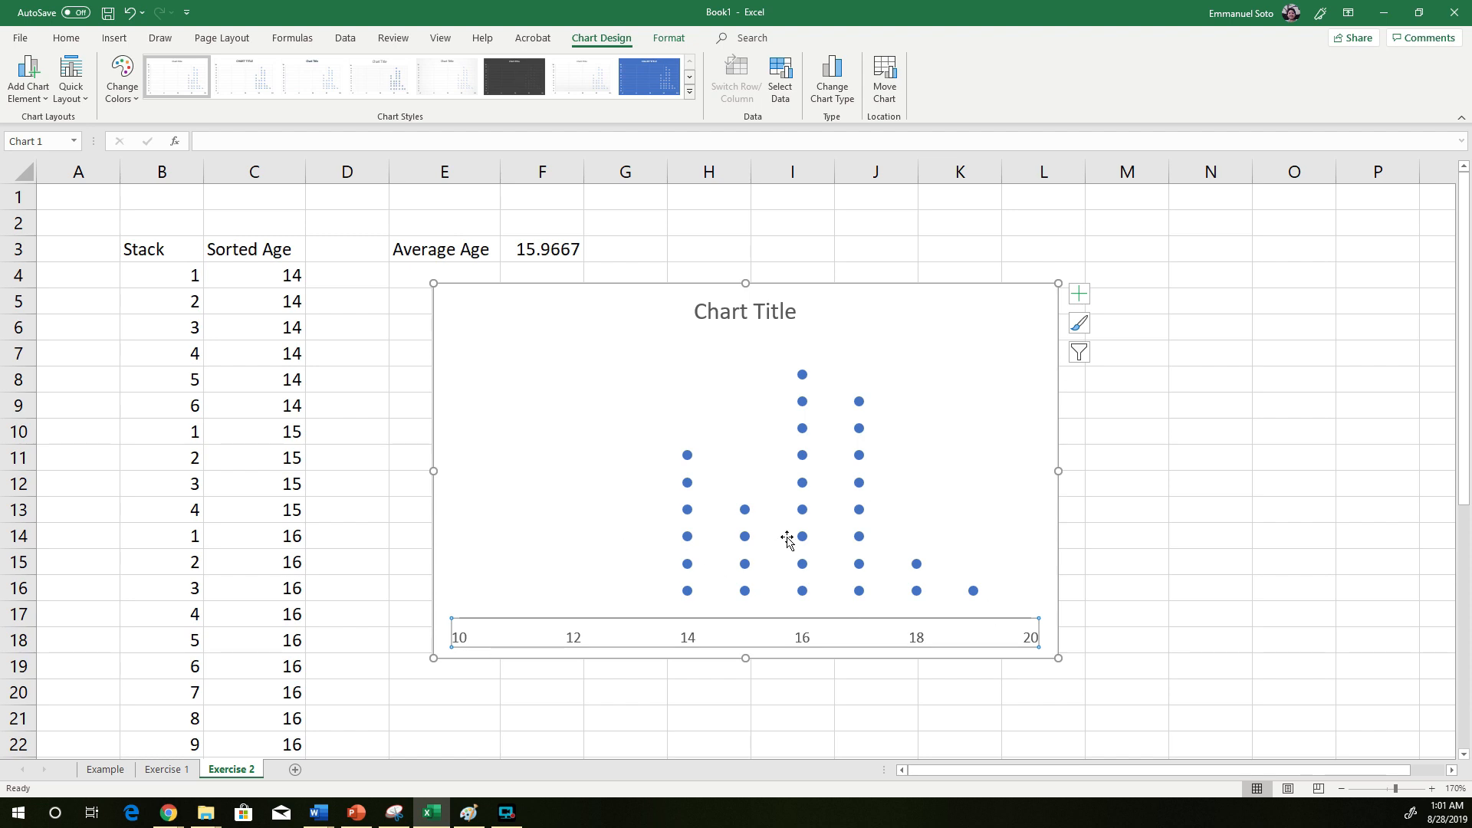
{"action": "double_click", "coordinate": [601, 644]}
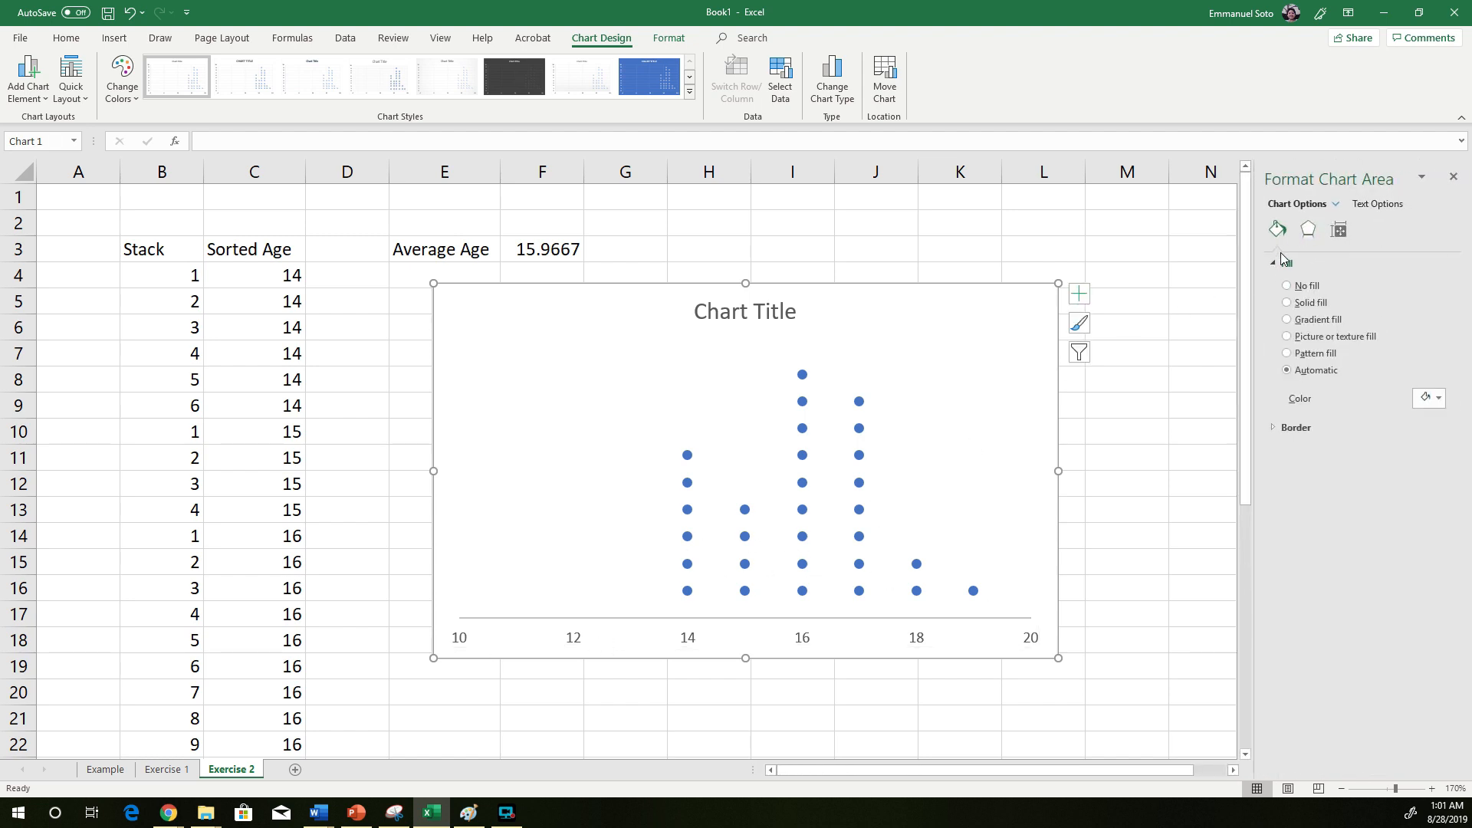
{"action": "left_click", "coordinate": [1164, 287]}
{"action": "left_click", "coordinate": [618, 645]}
{"action": "left_click", "coordinate": [579, 643]}
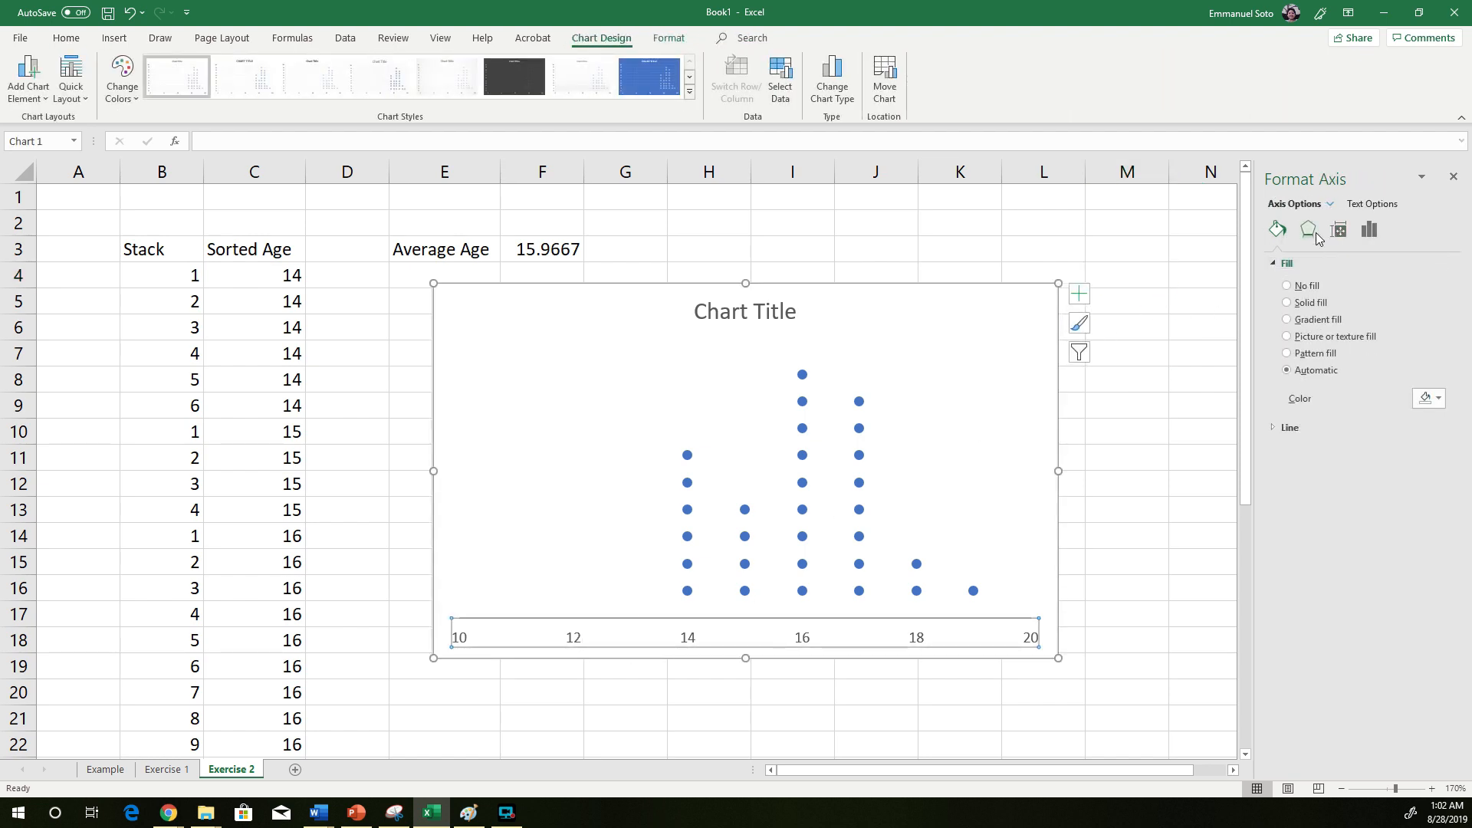
{"action": "left_click", "coordinate": [1341, 232]}
{"action": "left_click", "coordinate": [1367, 232]}
{"action": "left_click", "coordinate": [1453, 177]}
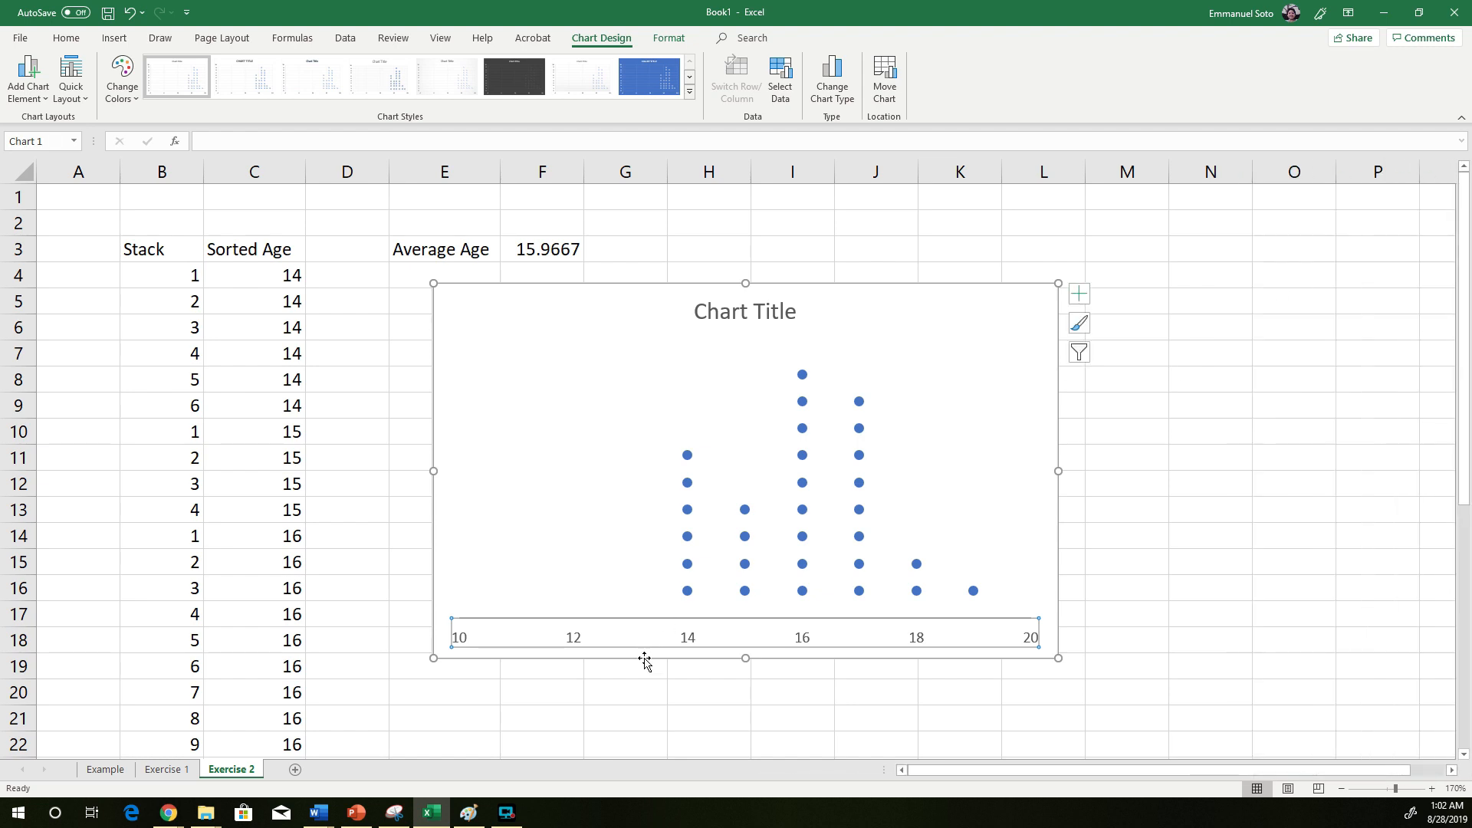
{"action": "left_click", "coordinate": [625, 719]}
- Set the minimum bound of the chart's horizontal age axis to 13
{"action": "double_click", "coordinate": [576, 637]}
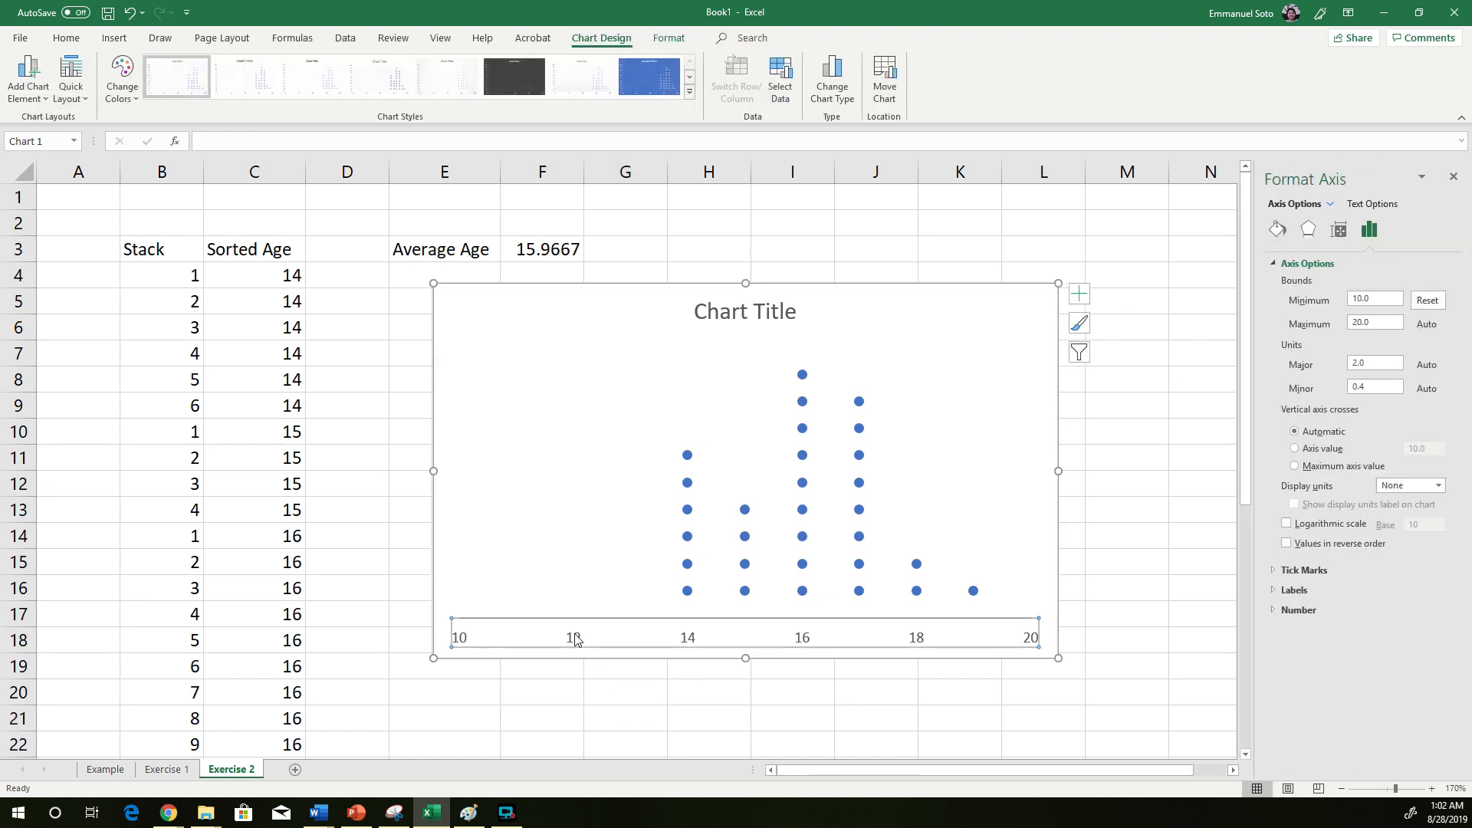
{"action": "double_click", "coordinate": [1372, 299]}
{"action": "type", "text": "13"}
{"action": "left_click_drag", "start_coordinate": [1375, 367], "coordinate": [1352, 364]}
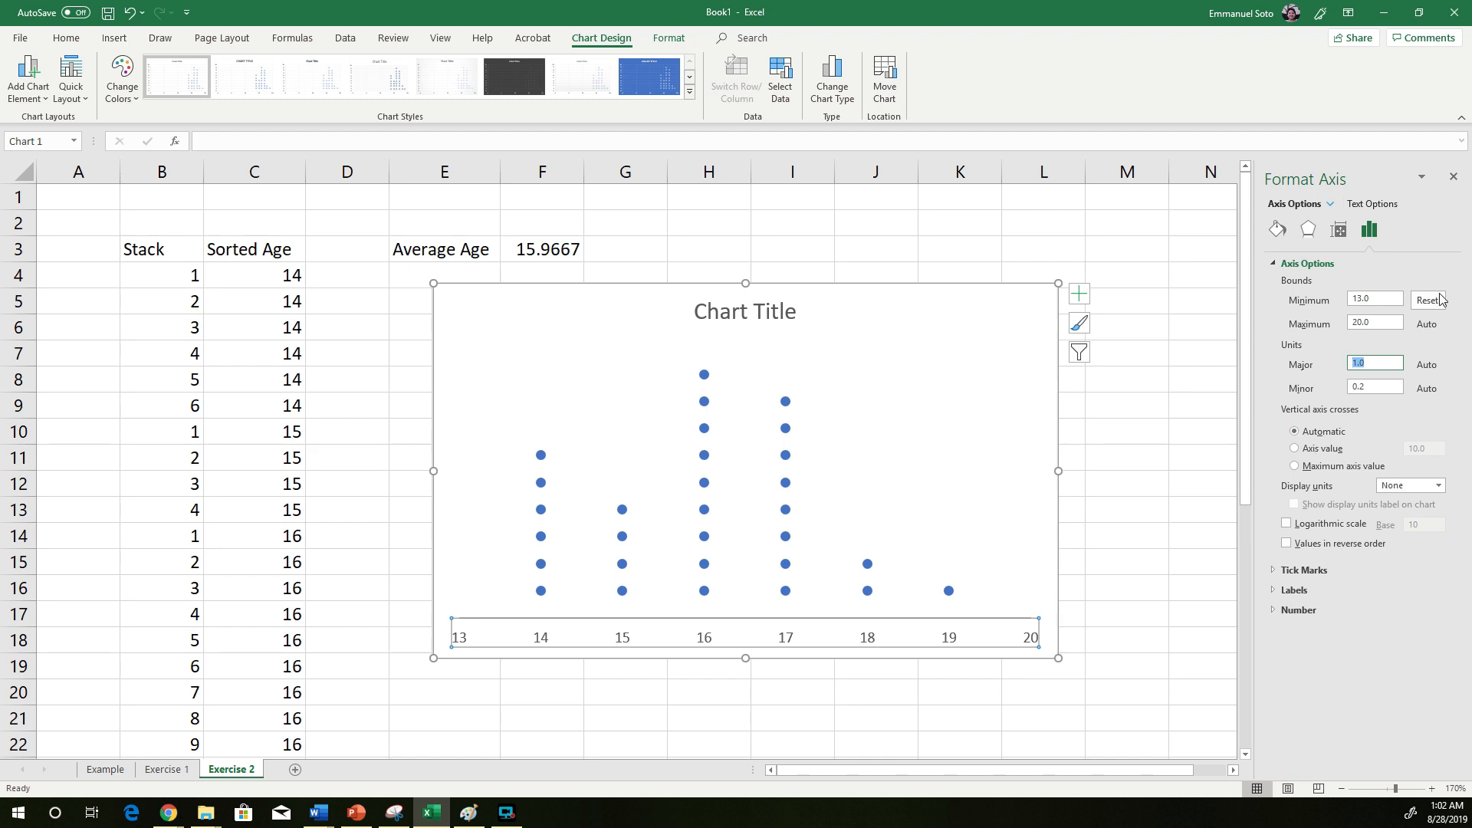
{"action": "left_click", "coordinate": [1455, 182]}
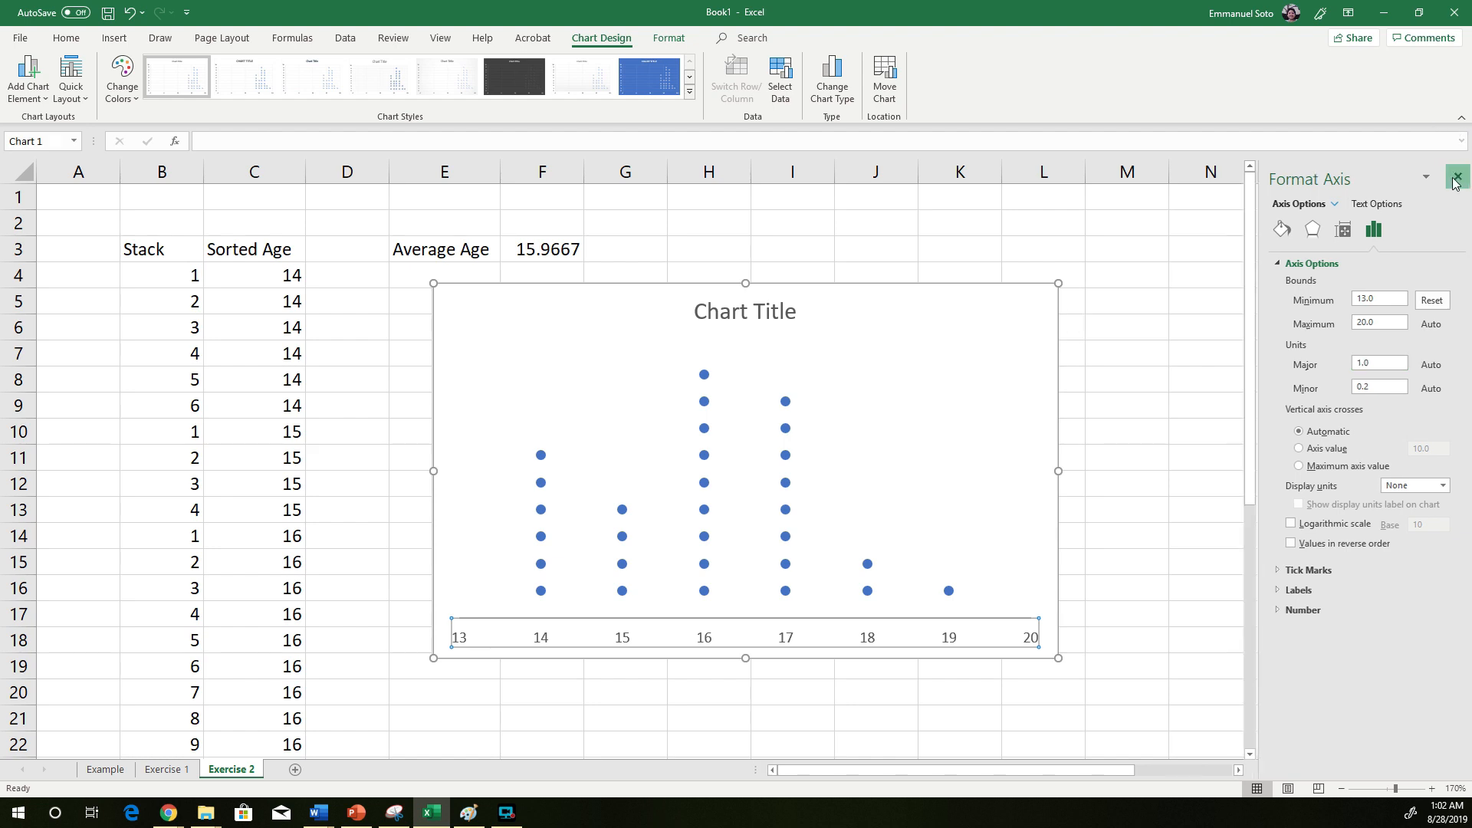
{"action": "left_click", "coordinate": [1269, 448]}
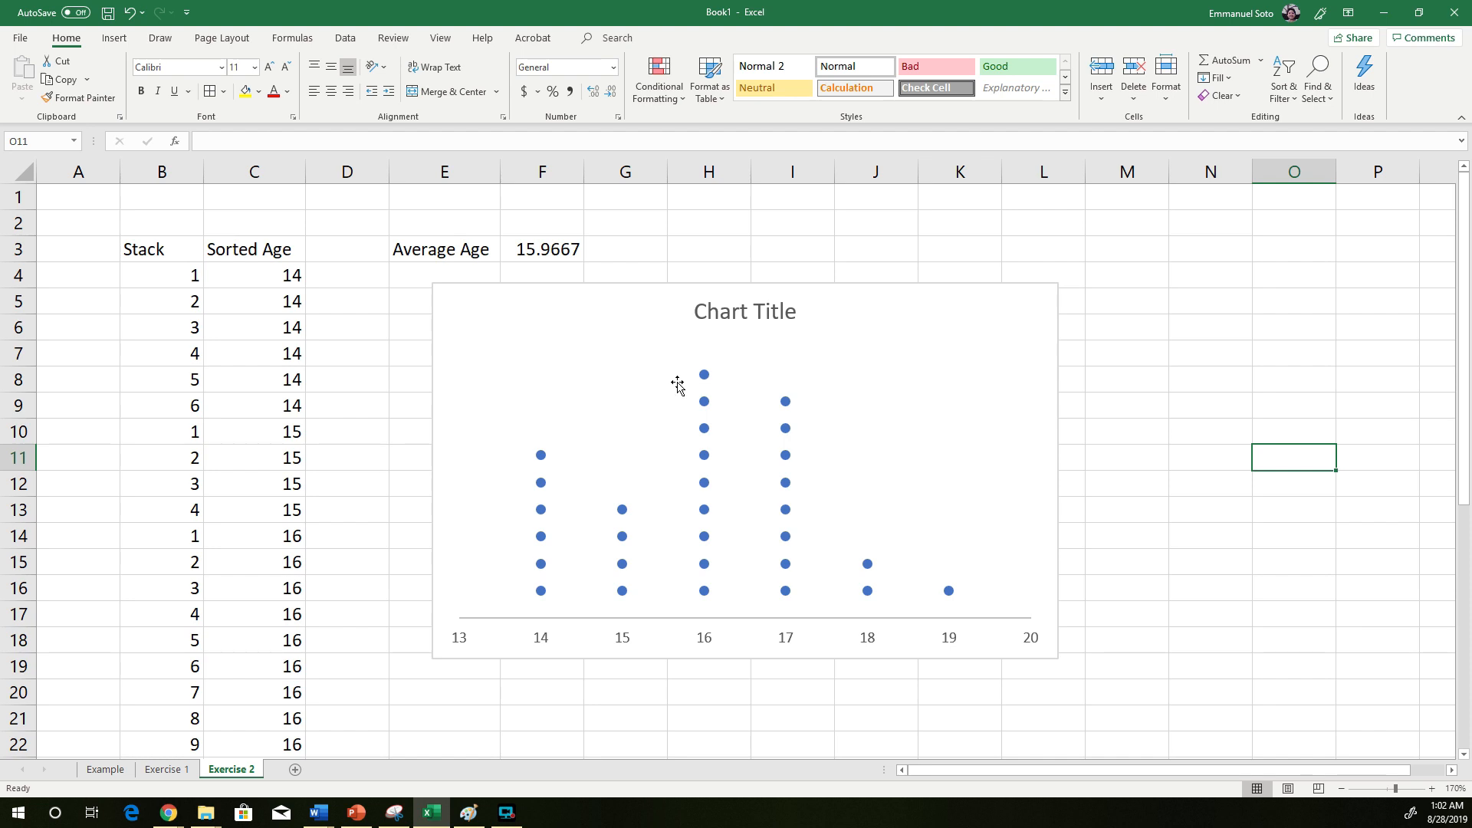
- Change the fill colour of all markers in the age dot plot's data series to solid black
{"action": "left_click", "coordinate": [704, 457]}
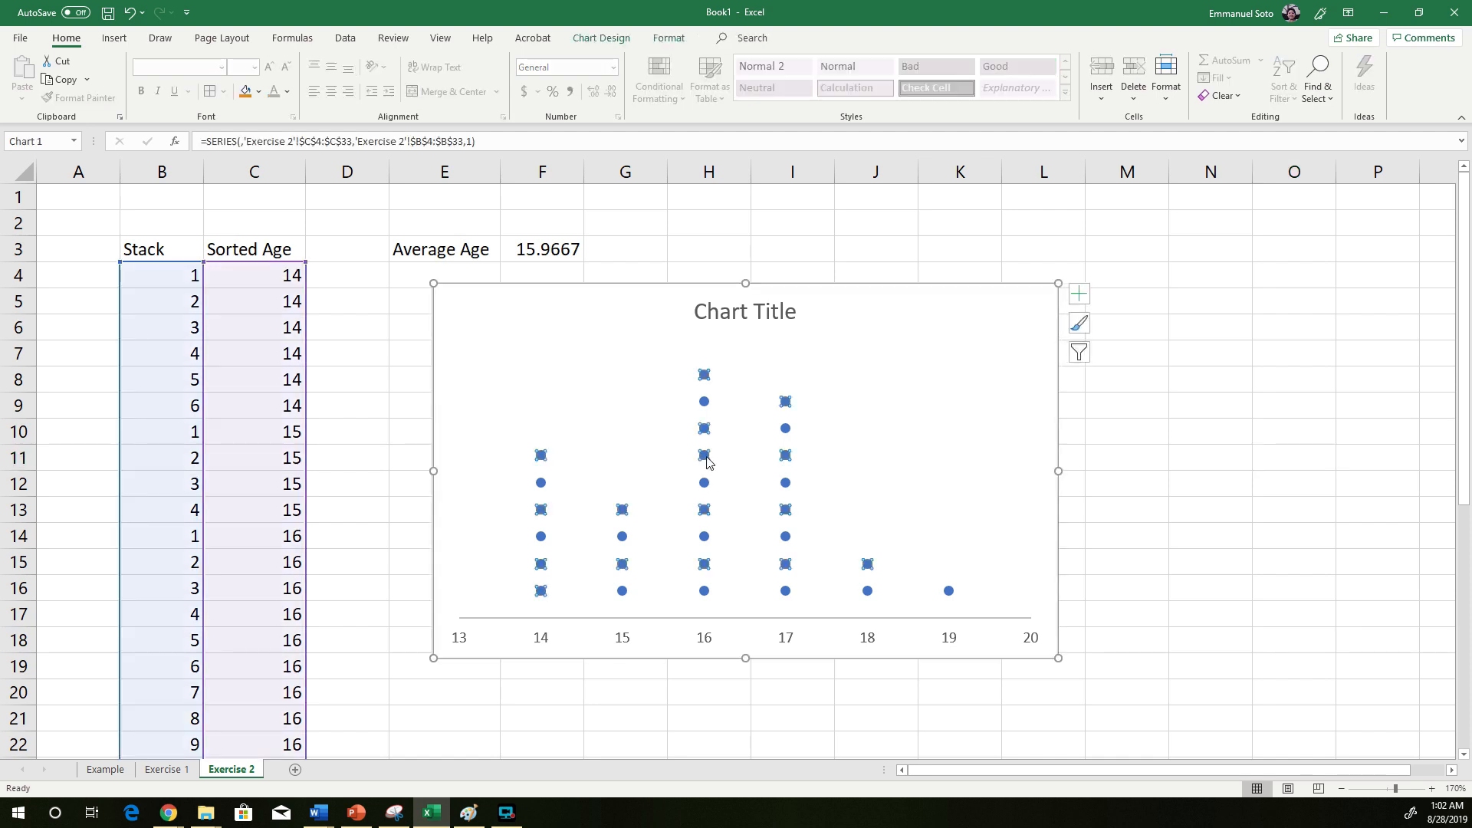
{"action": "double_click", "coordinate": [704, 458]}
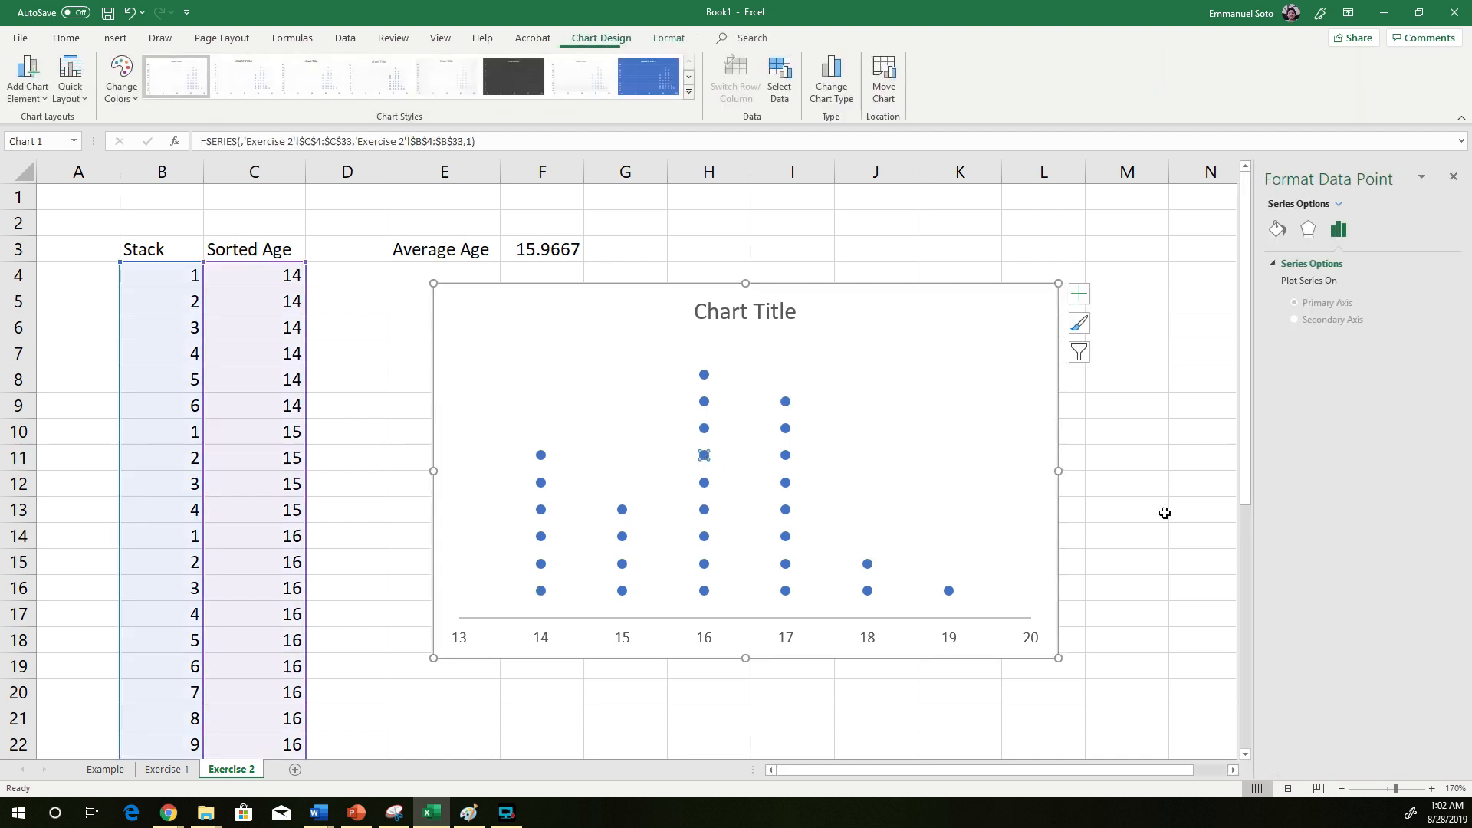
{"action": "left_click", "coordinate": [1123, 509]}
{"action": "left_click", "coordinate": [704, 458]}
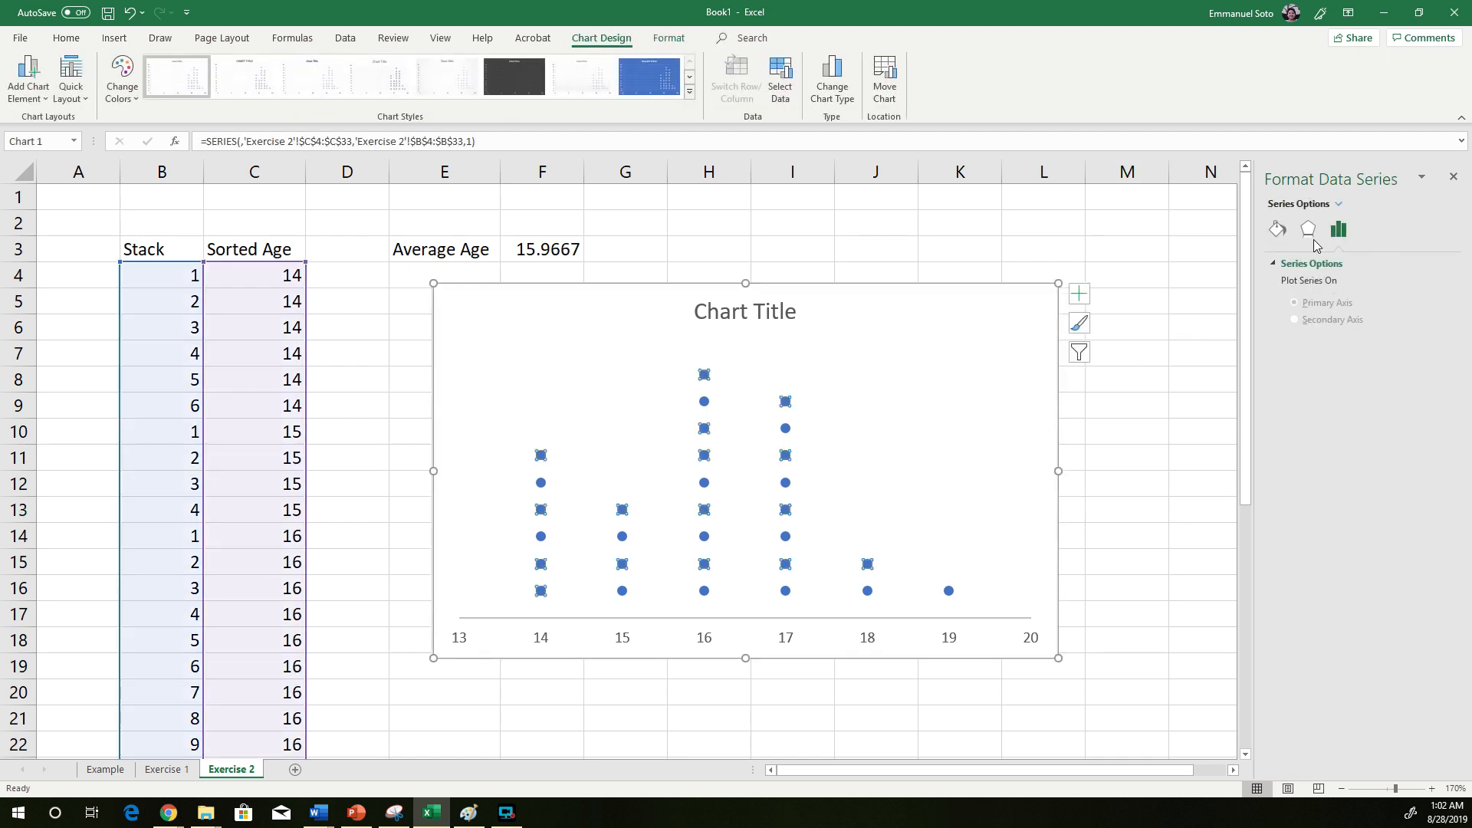
{"action": "left_click", "coordinate": [1308, 230]}
{"action": "left_click", "coordinate": [1277, 230]}
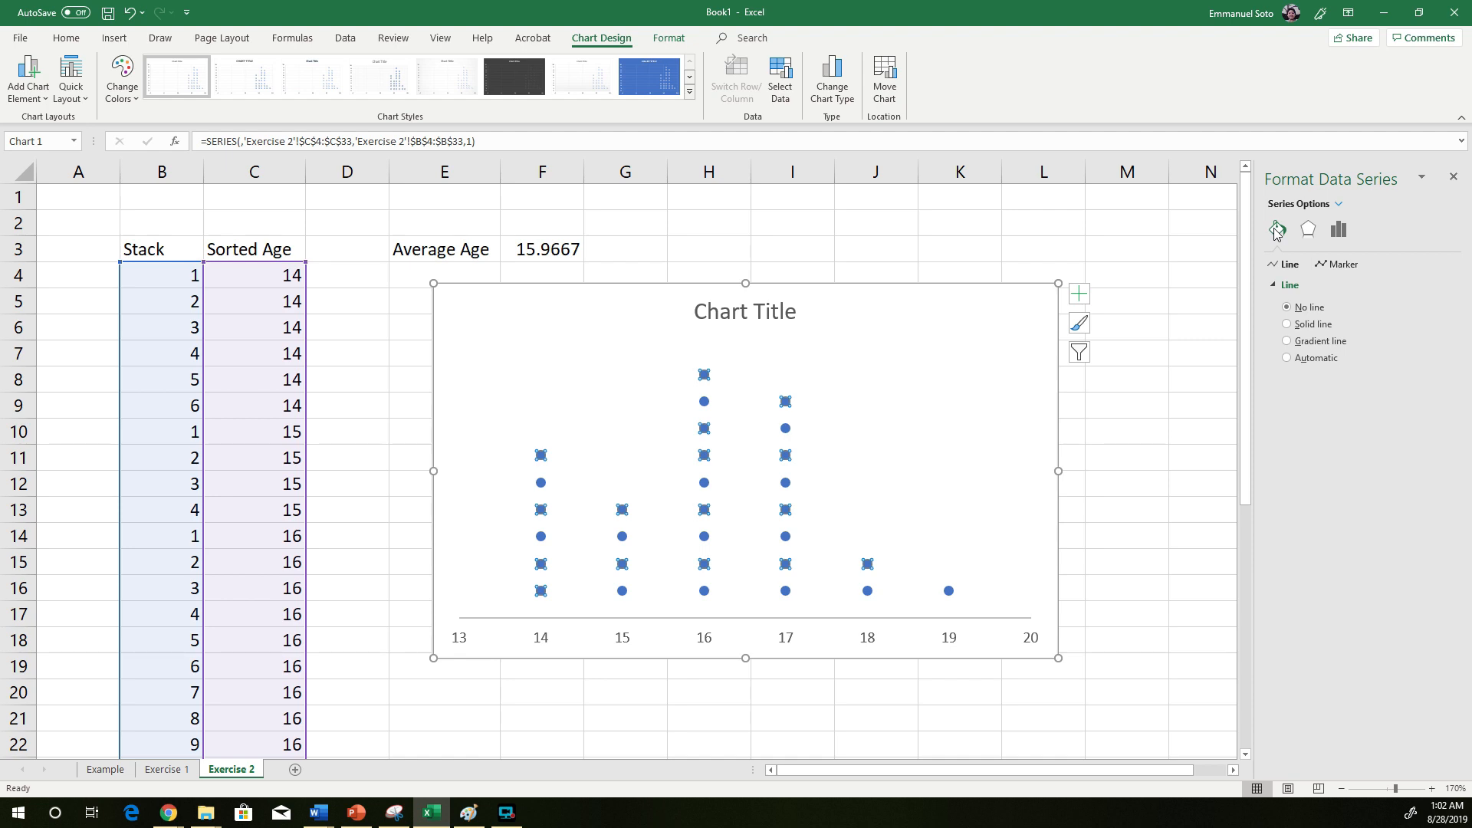
{"action": "left_click", "coordinate": [1338, 265]}
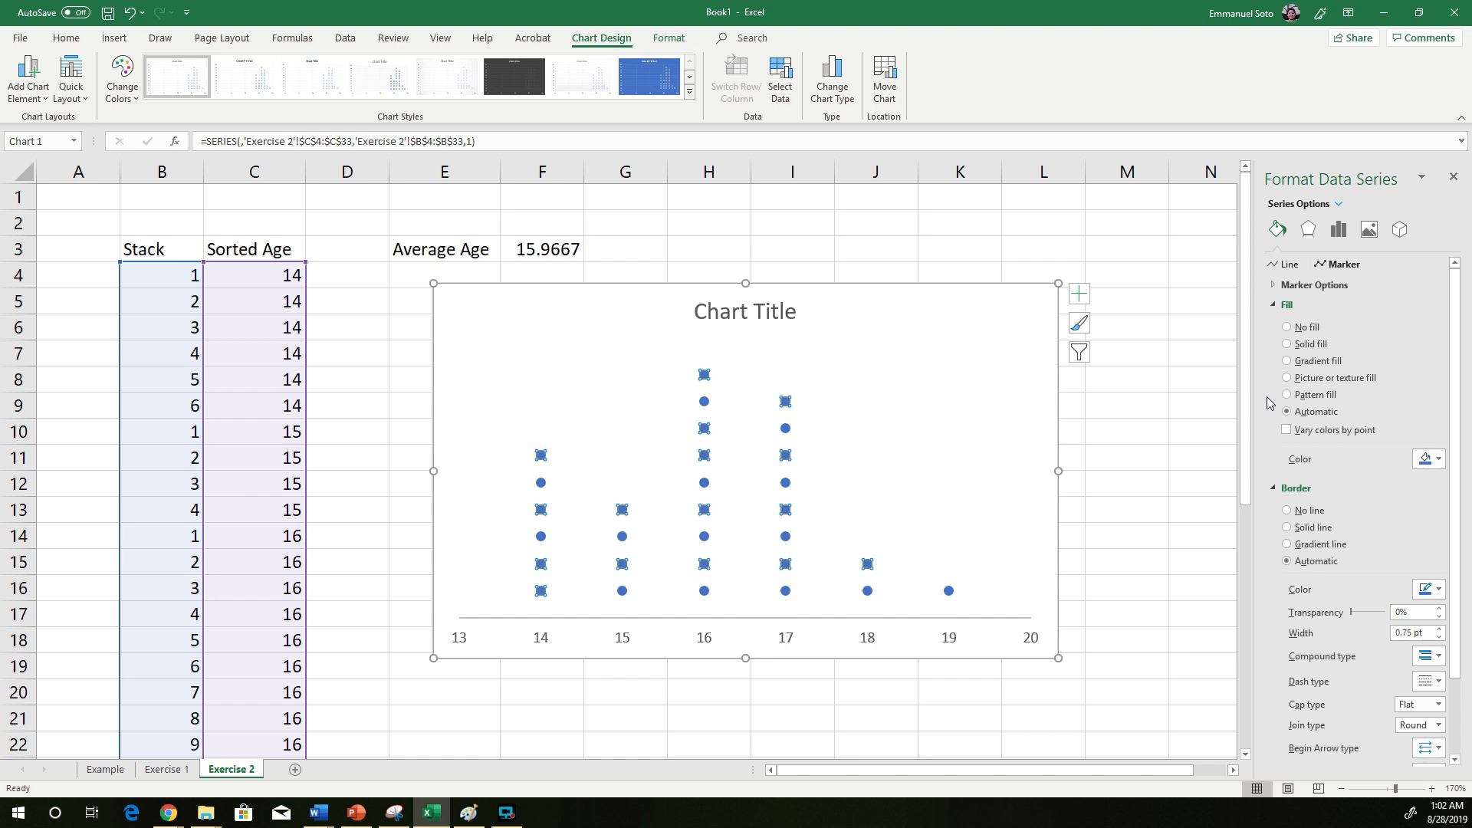
{"action": "left_click", "coordinate": [1428, 460]}
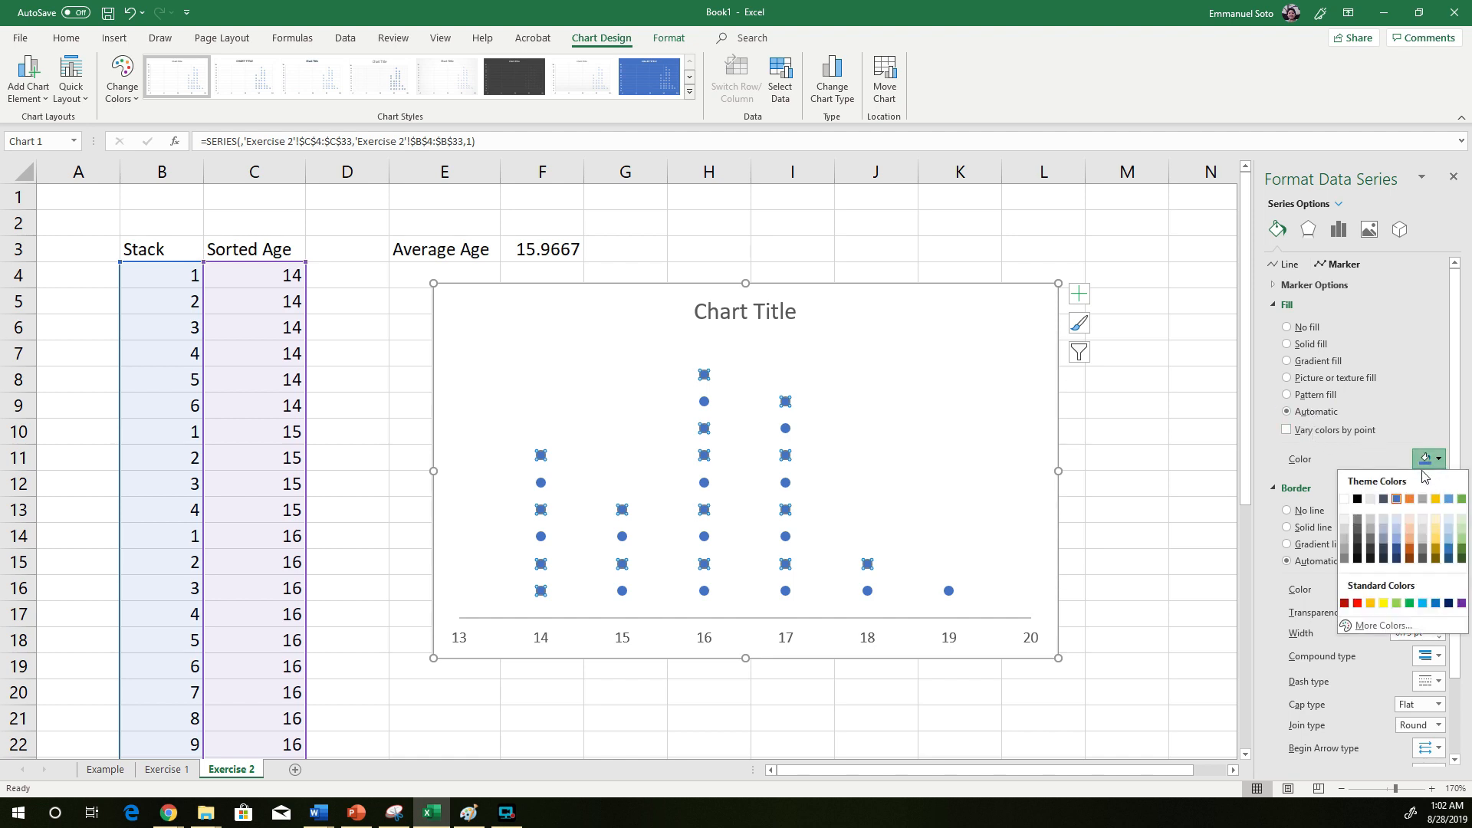
{"action": "left_click", "coordinate": [1411, 500]}
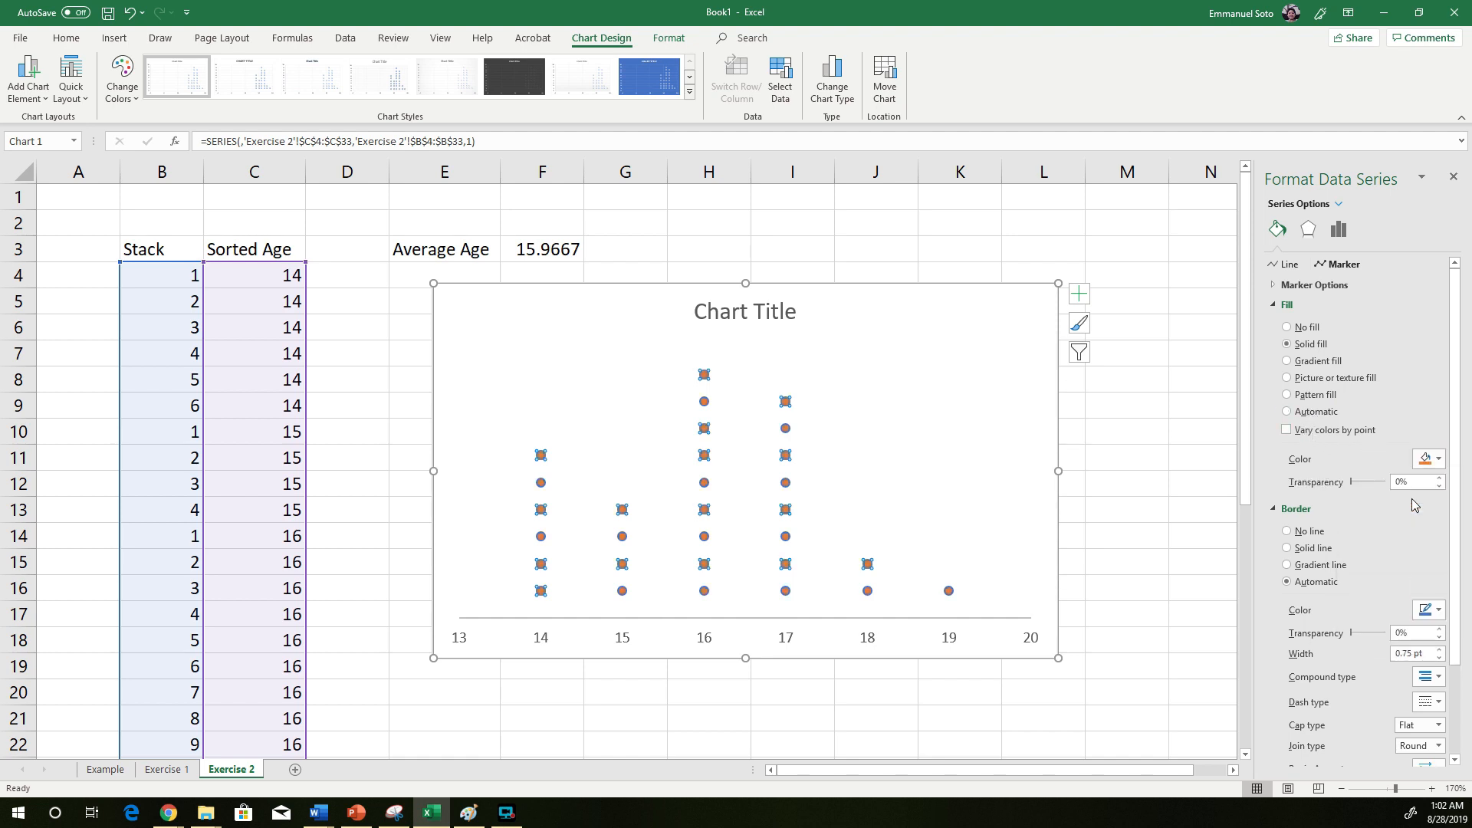
{"action": "left_click", "coordinate": [1419, 460]}
{"action": "left_click", "coordinate": [1360, 502]}
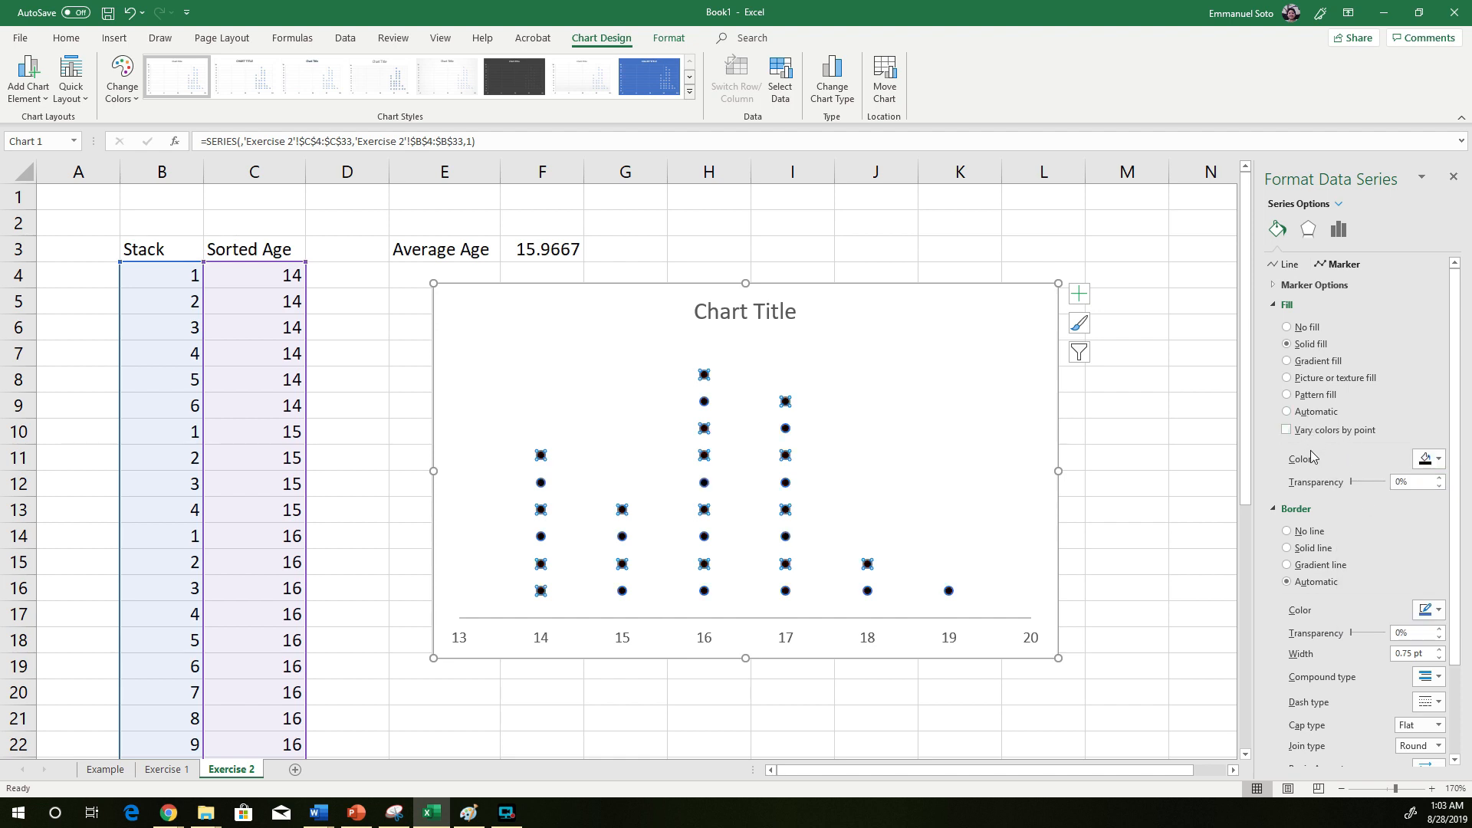
- Switch the data series markers to the built-in option with the round marker type
{"action": "scroll", "coordinate": [1348, 402], "scroll_direction": "down", "scroll_amount": 1}
{"action": "scroll", "coordinate": [1346, 394], "scroll_direction": "down", "scroll_amount": 2}
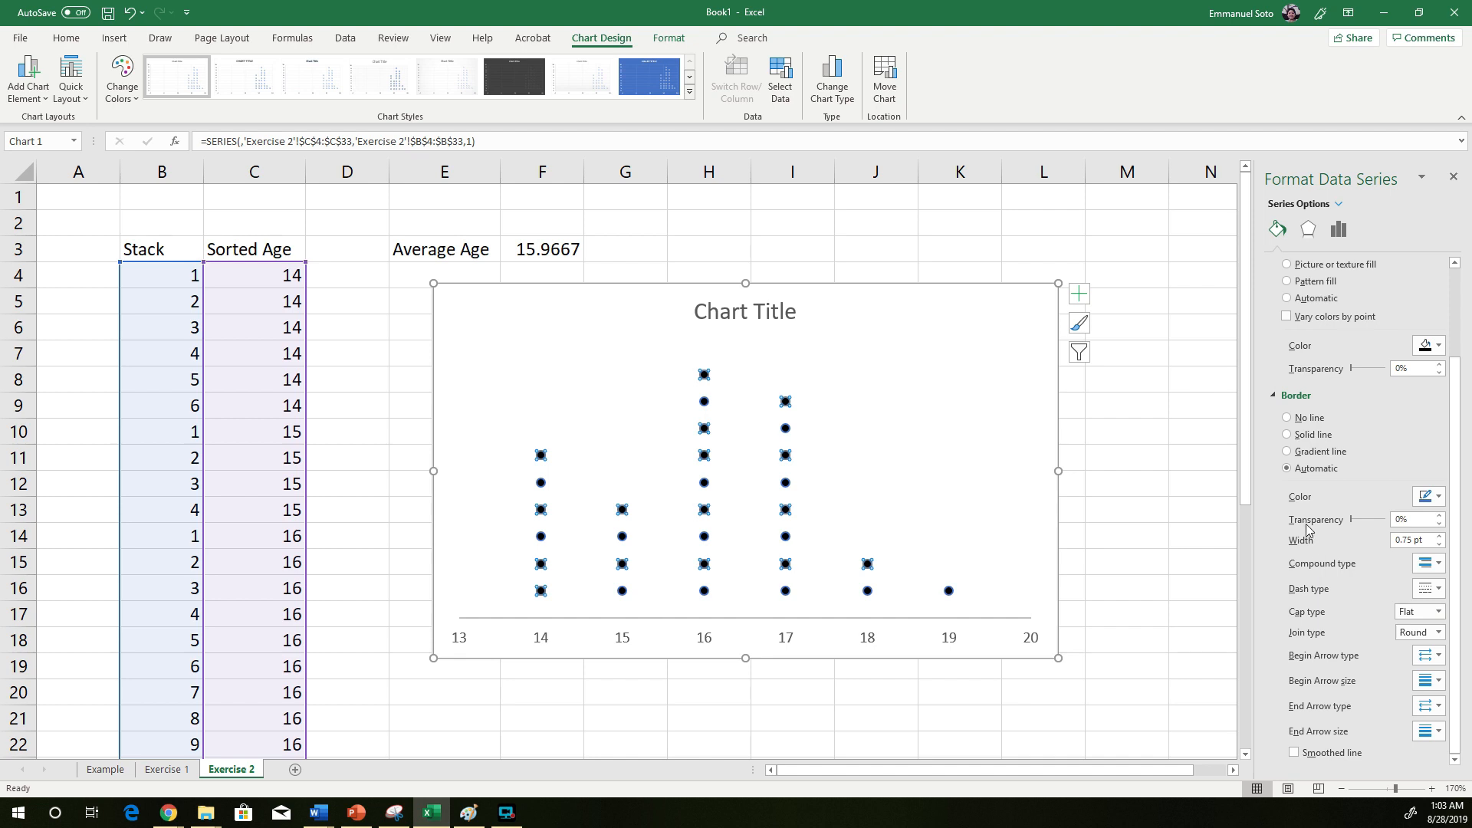
{"action": "scroll", "coordinate": [1313, 536], "scroll_direction": "up", "scroll_amount": 2}
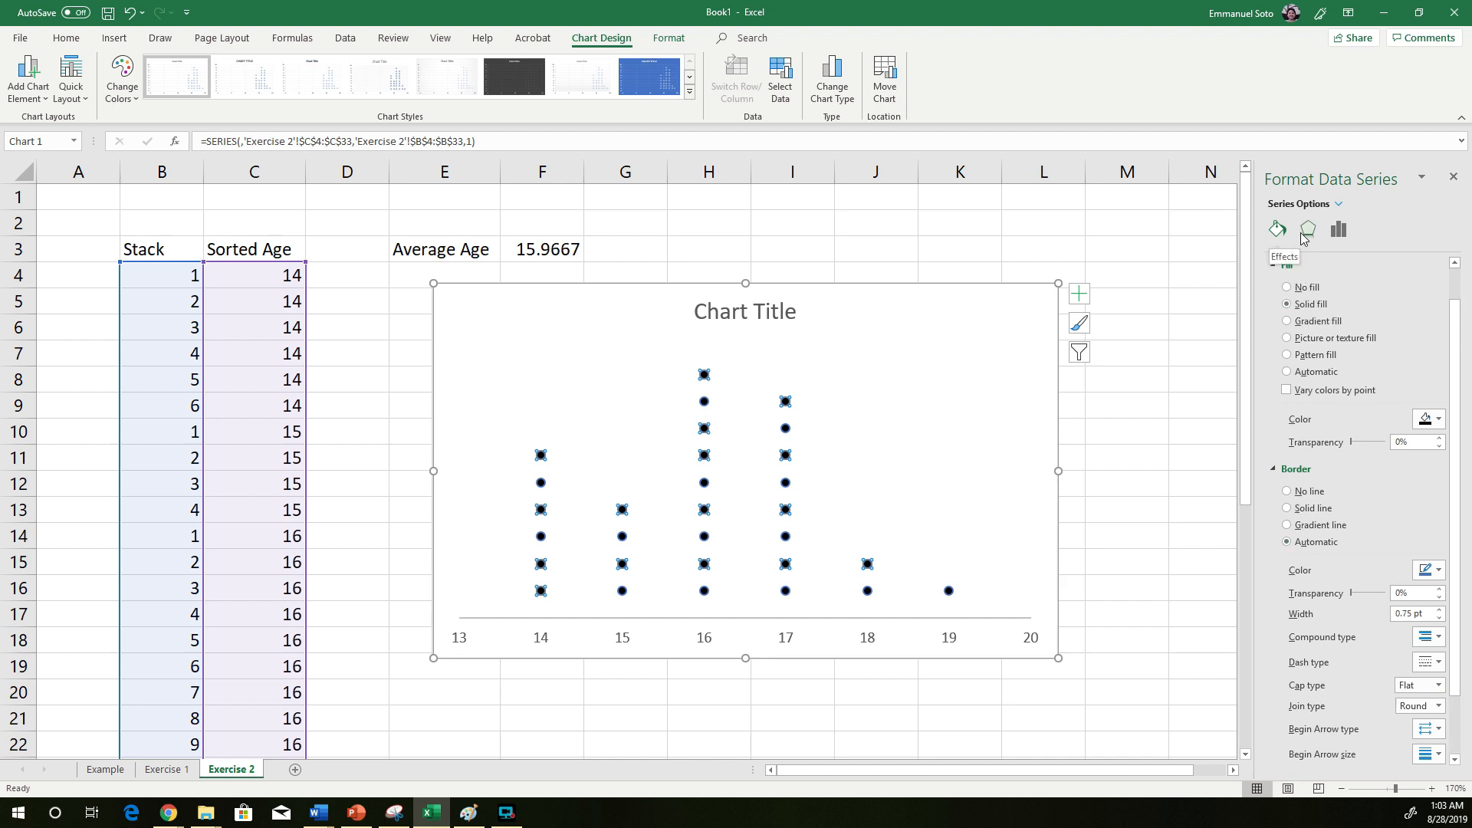
{"action": "left_click", "coordinate": [1296, 469]}
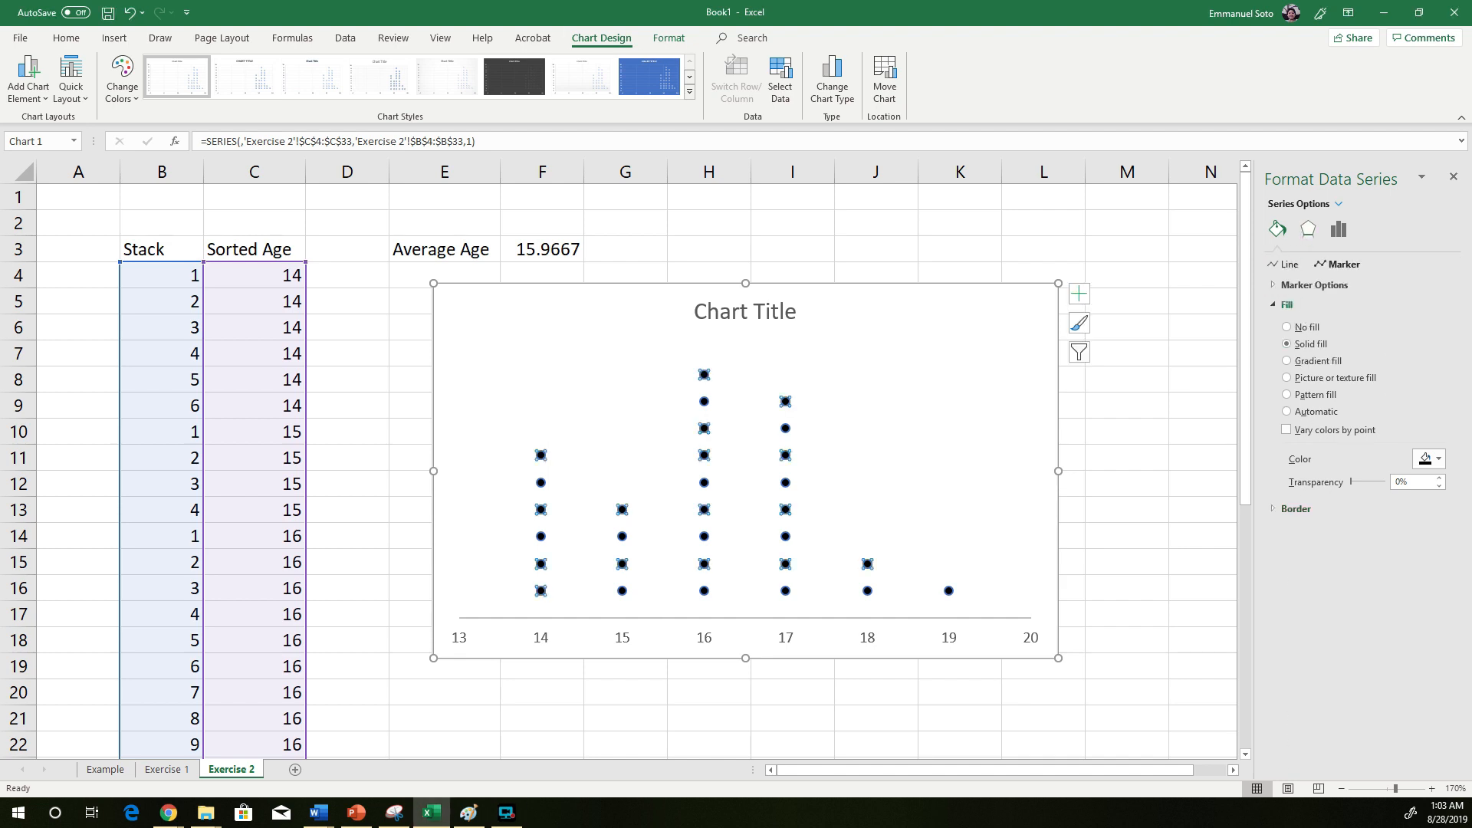
{"action": "left_click", "coordinate": [1273, 286]}
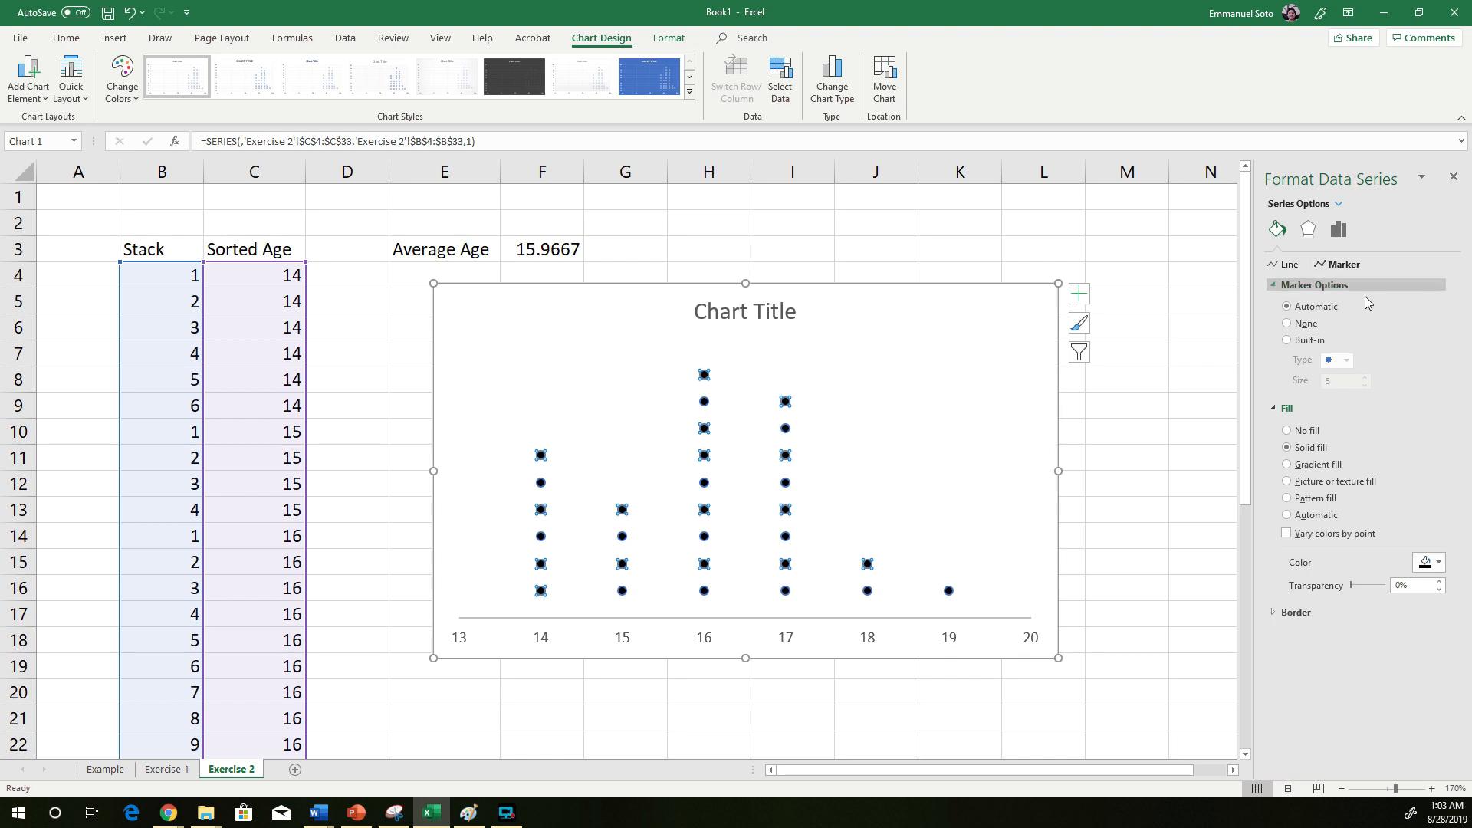
{"action": "left_click", "coordinate": [1290, 345]}
{"action": "left_click", "coordinate": [1347, 360]}
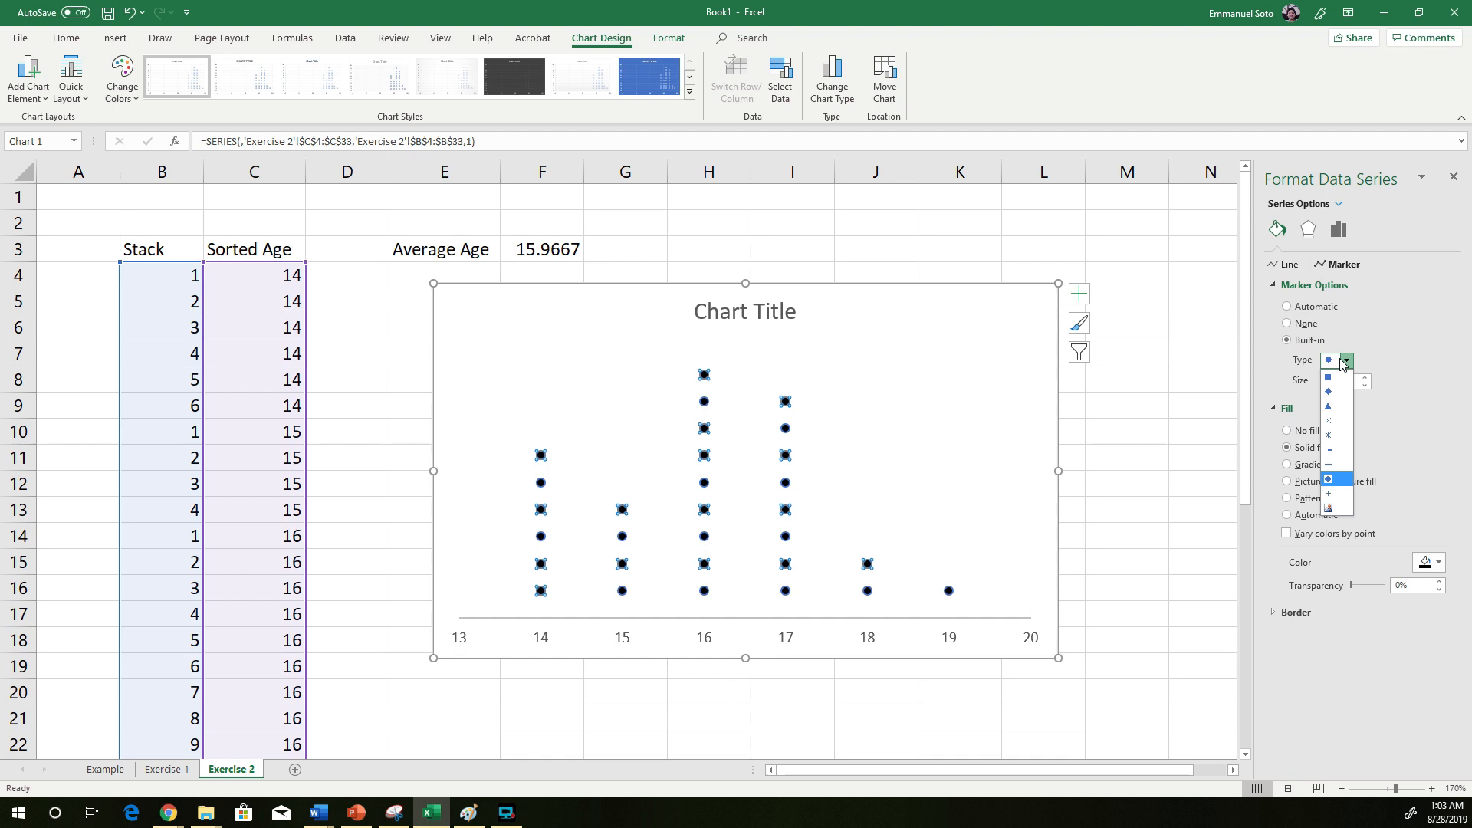
{"action": "left_click", "coordinate": [1334, 484]}
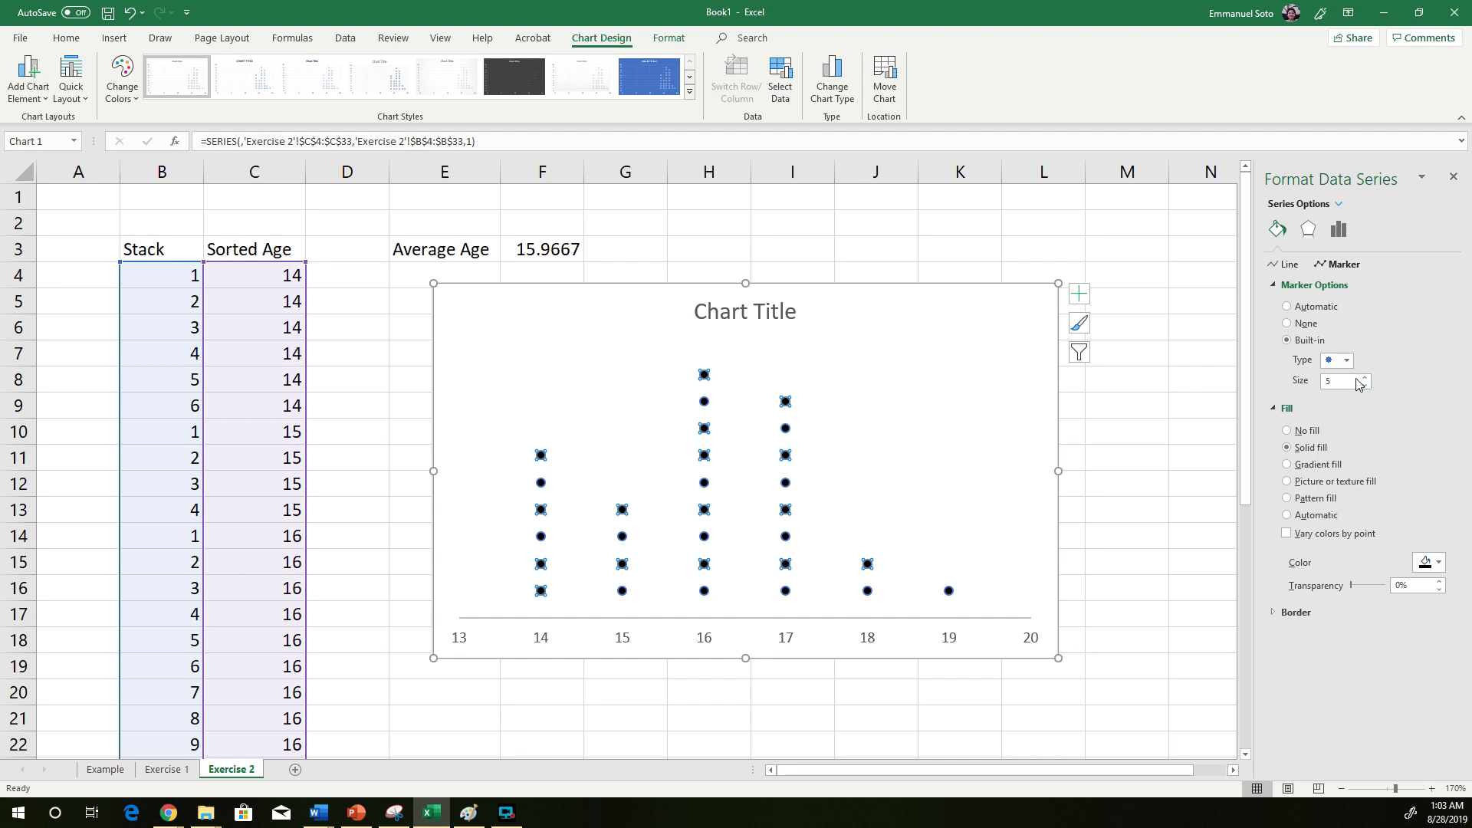
- Enlarge the dot plot's markers to size 13 and close the series formatting
{"action": "left_click", "coordinate": [1365, 379]}
{"action": "left_click", "coordinate": [1365, 378]}
{"action": "left_click", "coordinate": [1365, 378]}
{"action": "left_click", "coordinate": [1365, 379]}
{"action": "left_click", "coordinate": [1365, 379]}
{"action": "left_click", "coordinate": [1365, 379]}
{"action": "left_click", "coordinate": [1365, 379]}
{"action": "left_click", "coordinate": [1365, 379]}
{"action": "left_click", "coordinate": [1365, 378]}
{"action": "left_click", "coordinate": [1366, 379]}
{"action": "left_click", "coordinate": [1366, 385]}
{"action": "left_click", "coordinate": [1366, 385]}
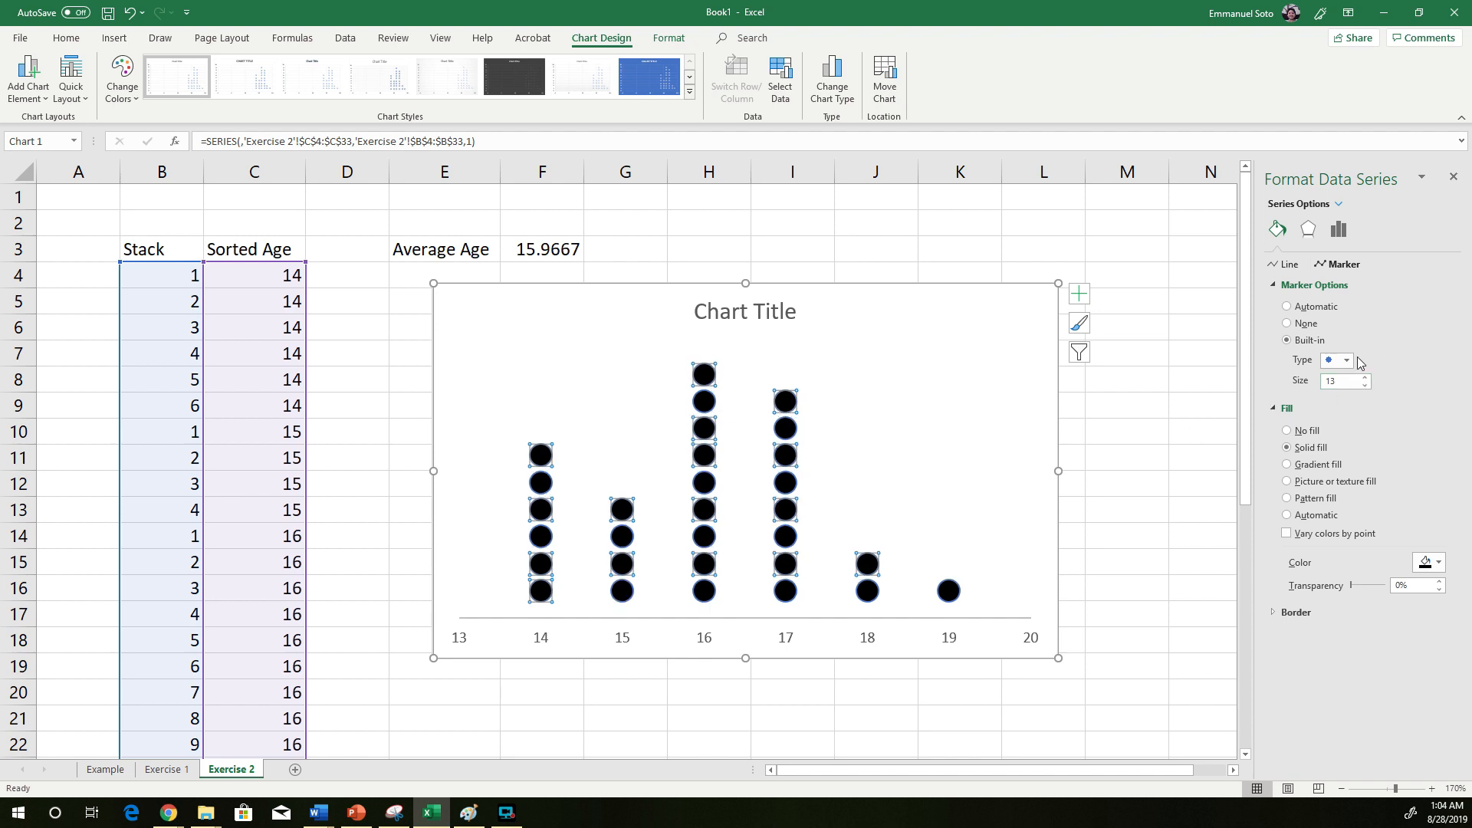
{"action": "left_click", "coordinate": [1453, 177]}
{"action": "left_click", "coordinate": [1277, 428]}
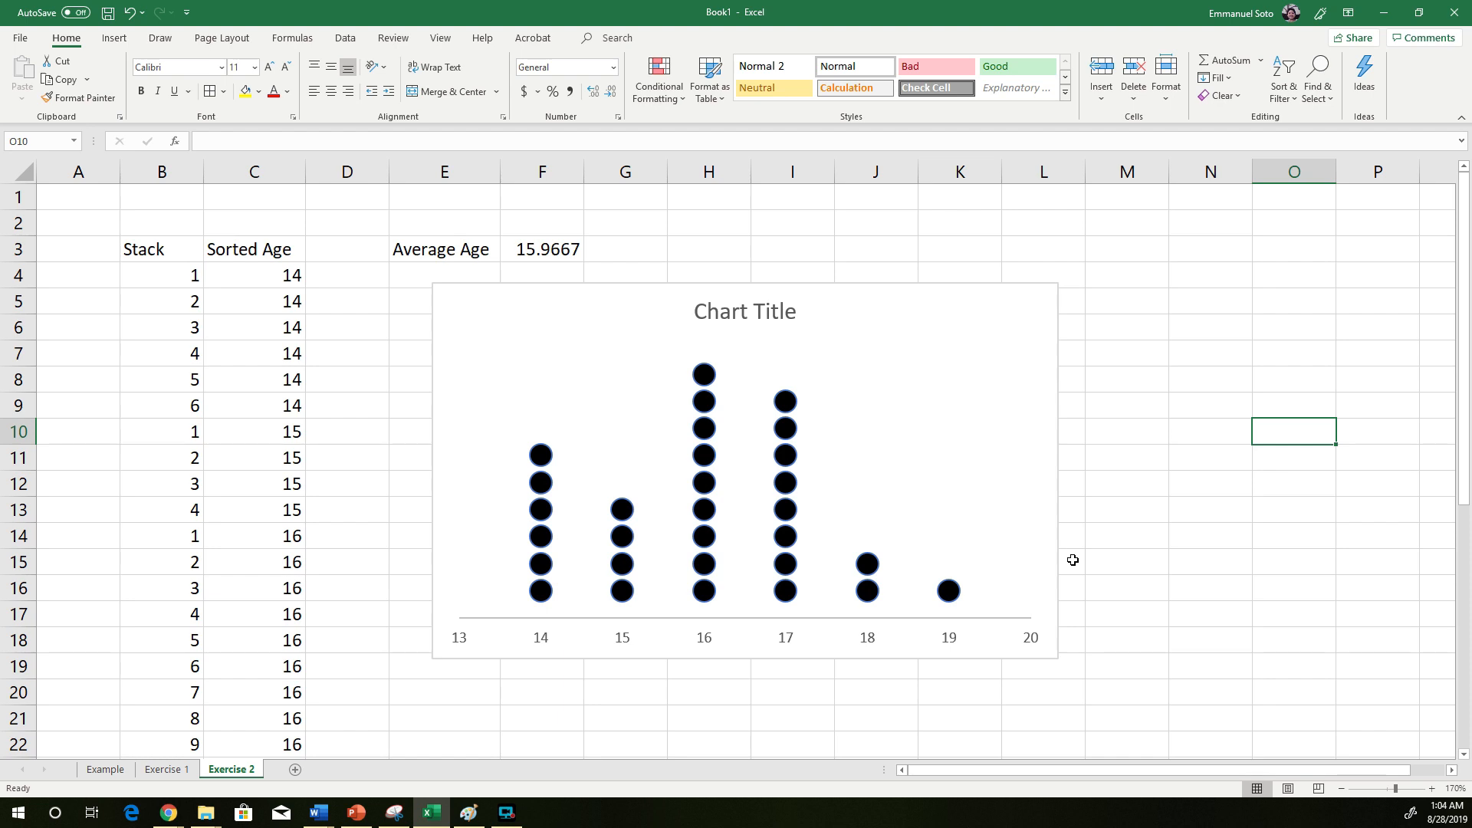
- Add a primary horizontal axis title to the age dot plot
{"action": "left_click", "coordinate": [767, 319]}
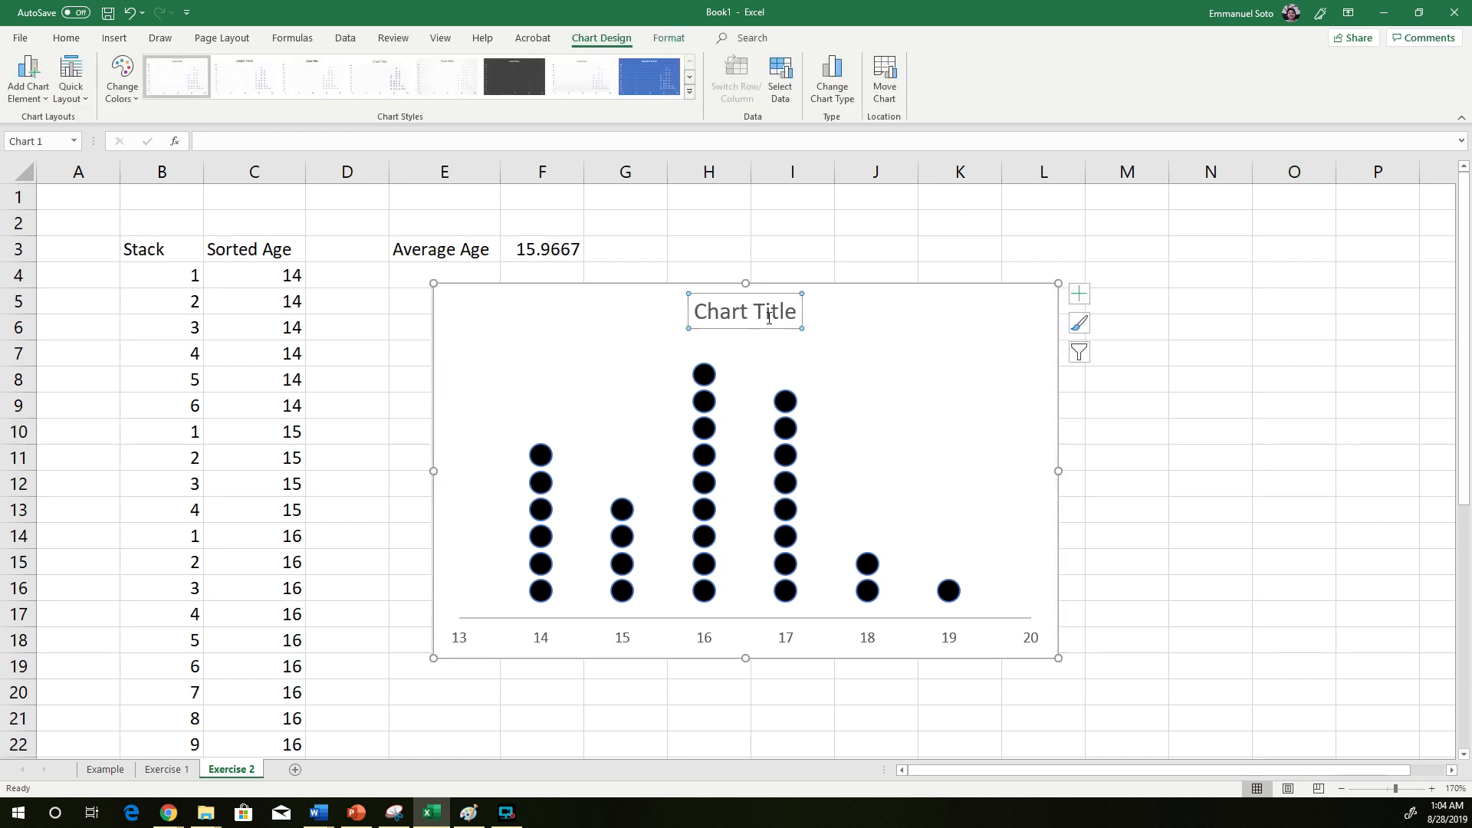
{"action": "left_click", "coordinate": [1080, 294]}
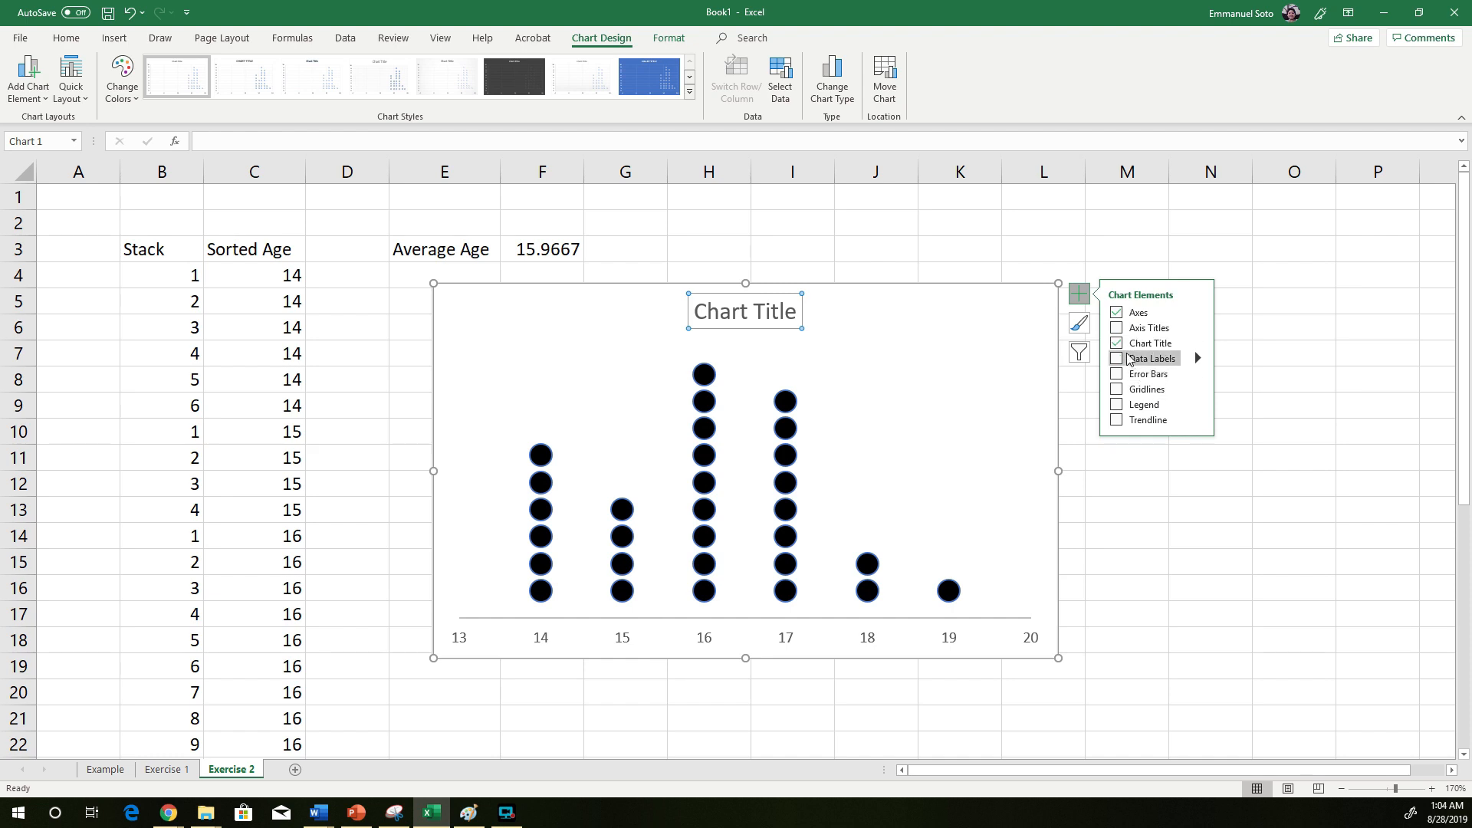
{"action": "left_click", "coordinate": [1198, 328]}
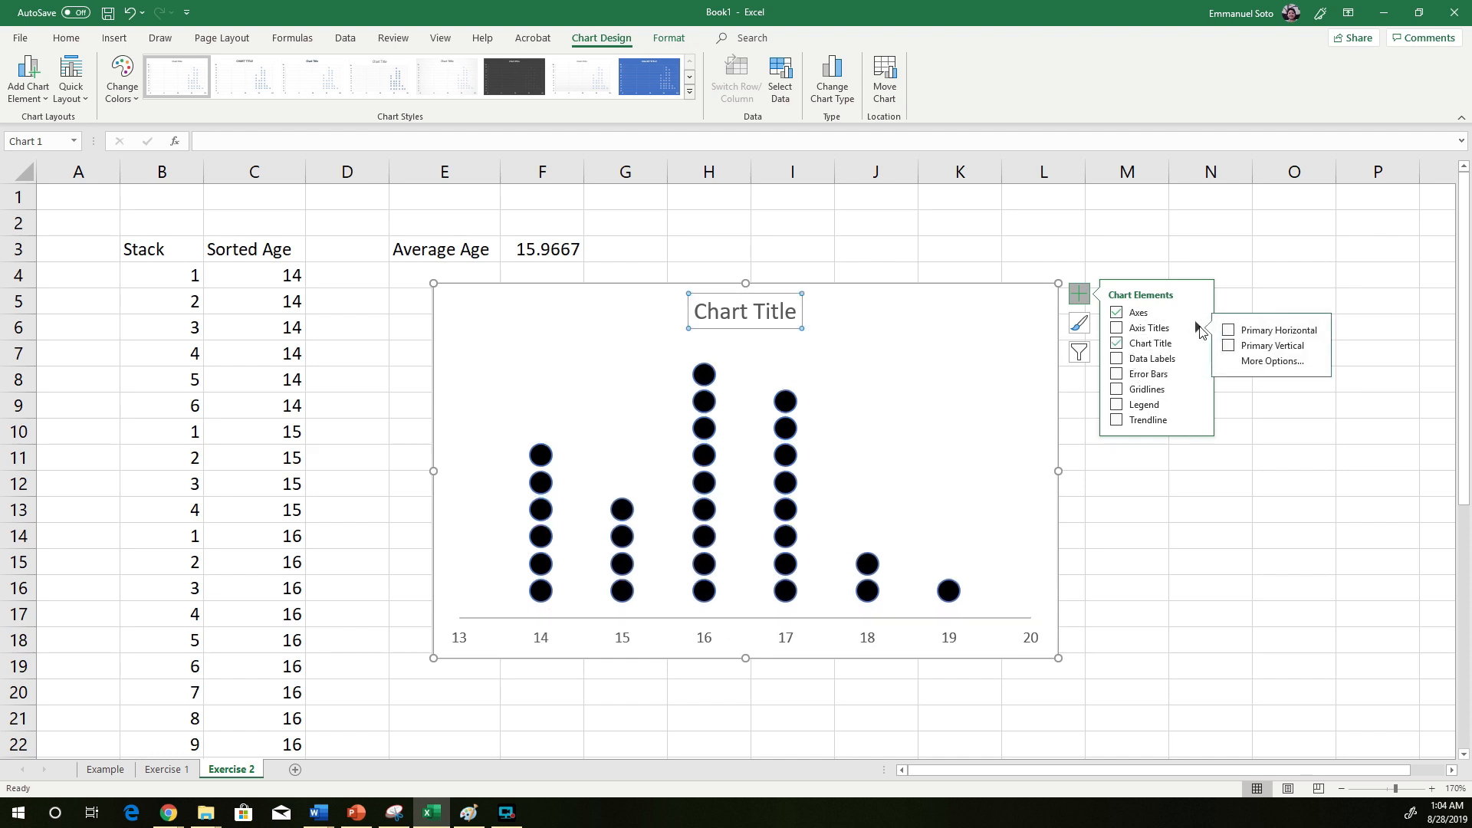
{"action": "left_click", "coordinate": [1227, 330]}
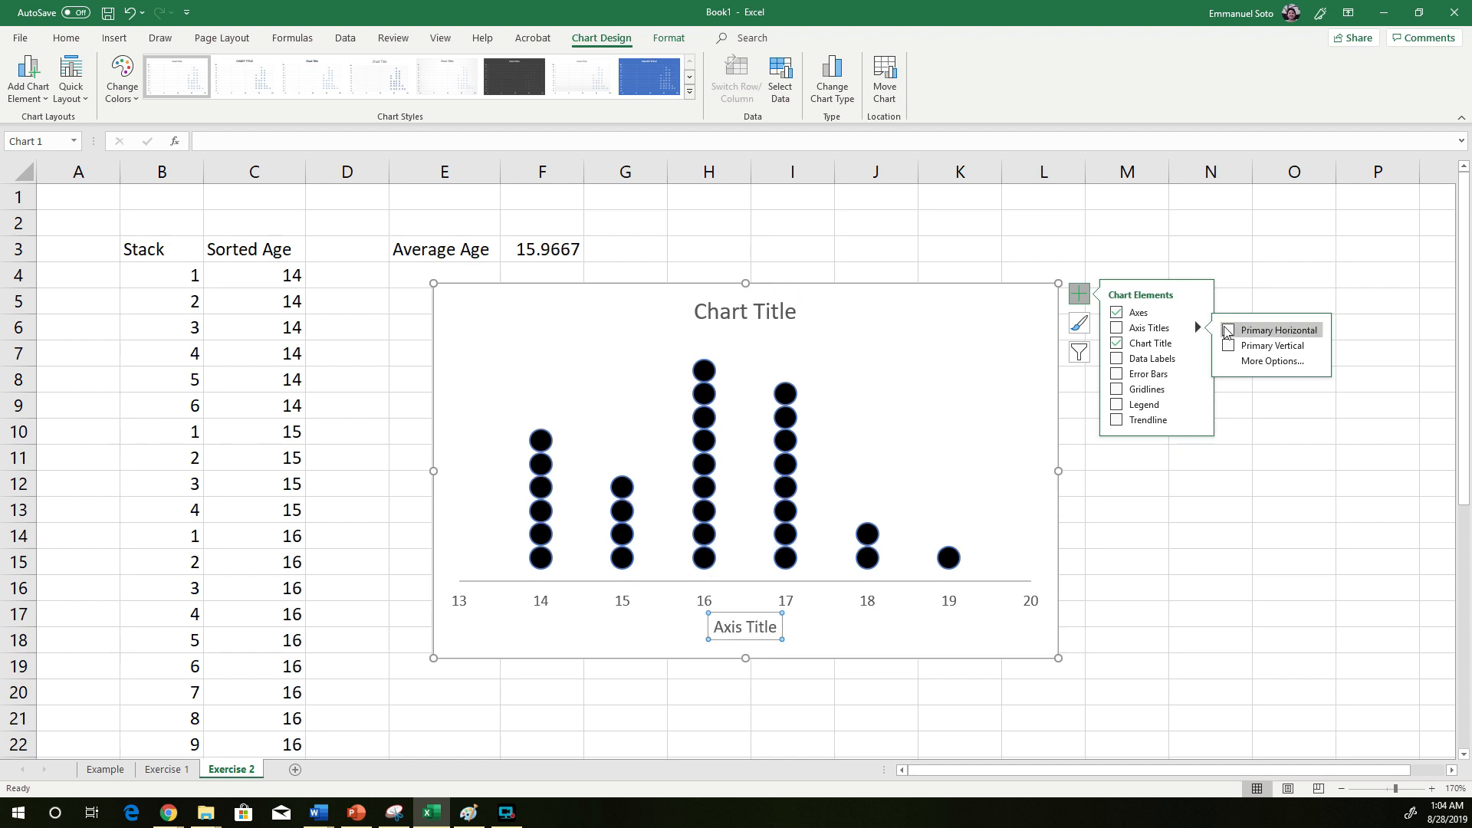
{"action": "left_click", "coordinate": [1285, 526]}
- Replace the horizontal axis title's placeholder text with "Student Age" followed by the unit years in parentheses
{"action": "left_click", "coordinate": [764, 626]}
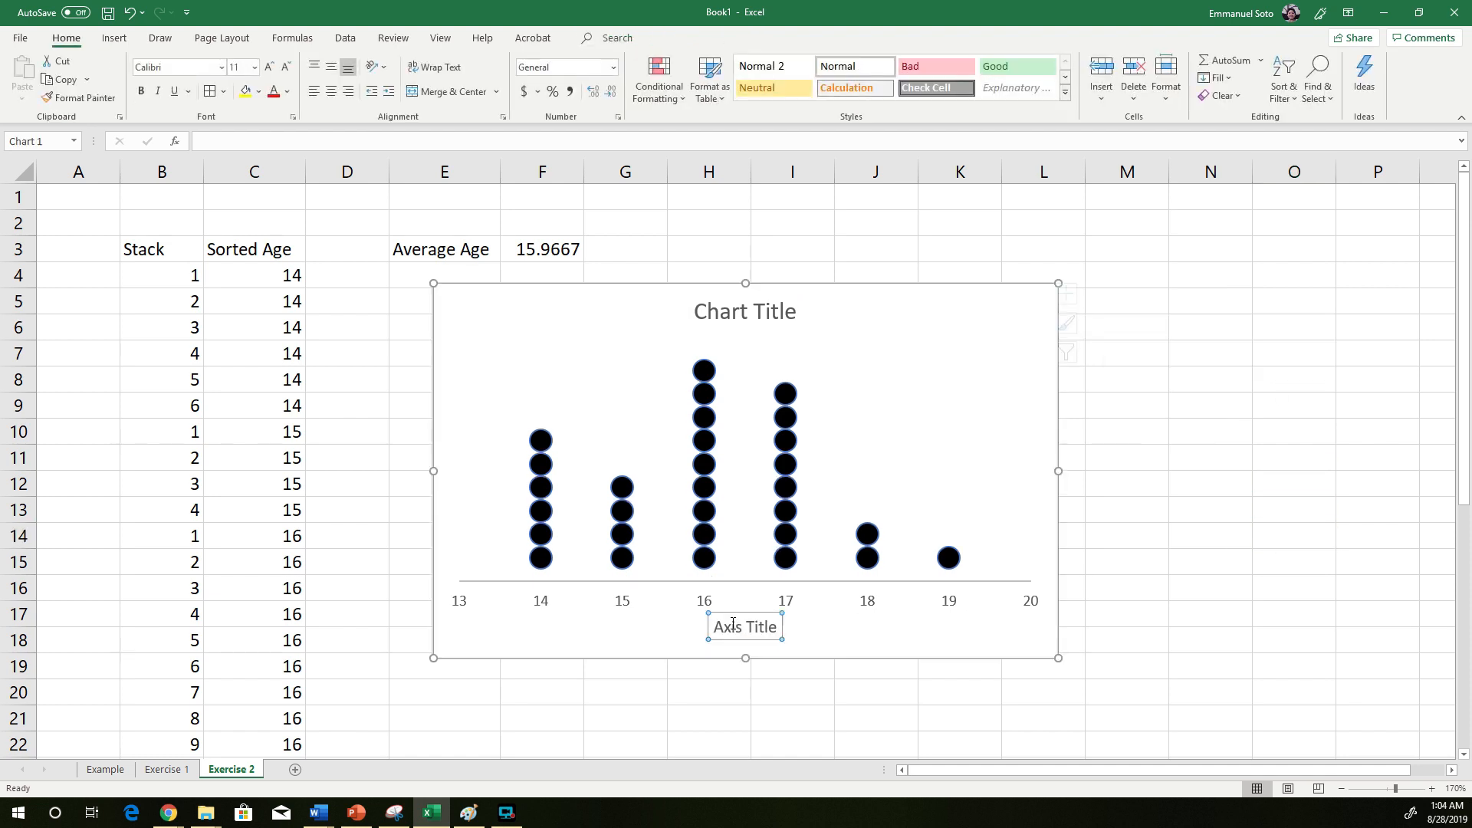
{"action": "left_click_drag", "start_coordinate": [777, 627], "coordinate": [710, 628]}
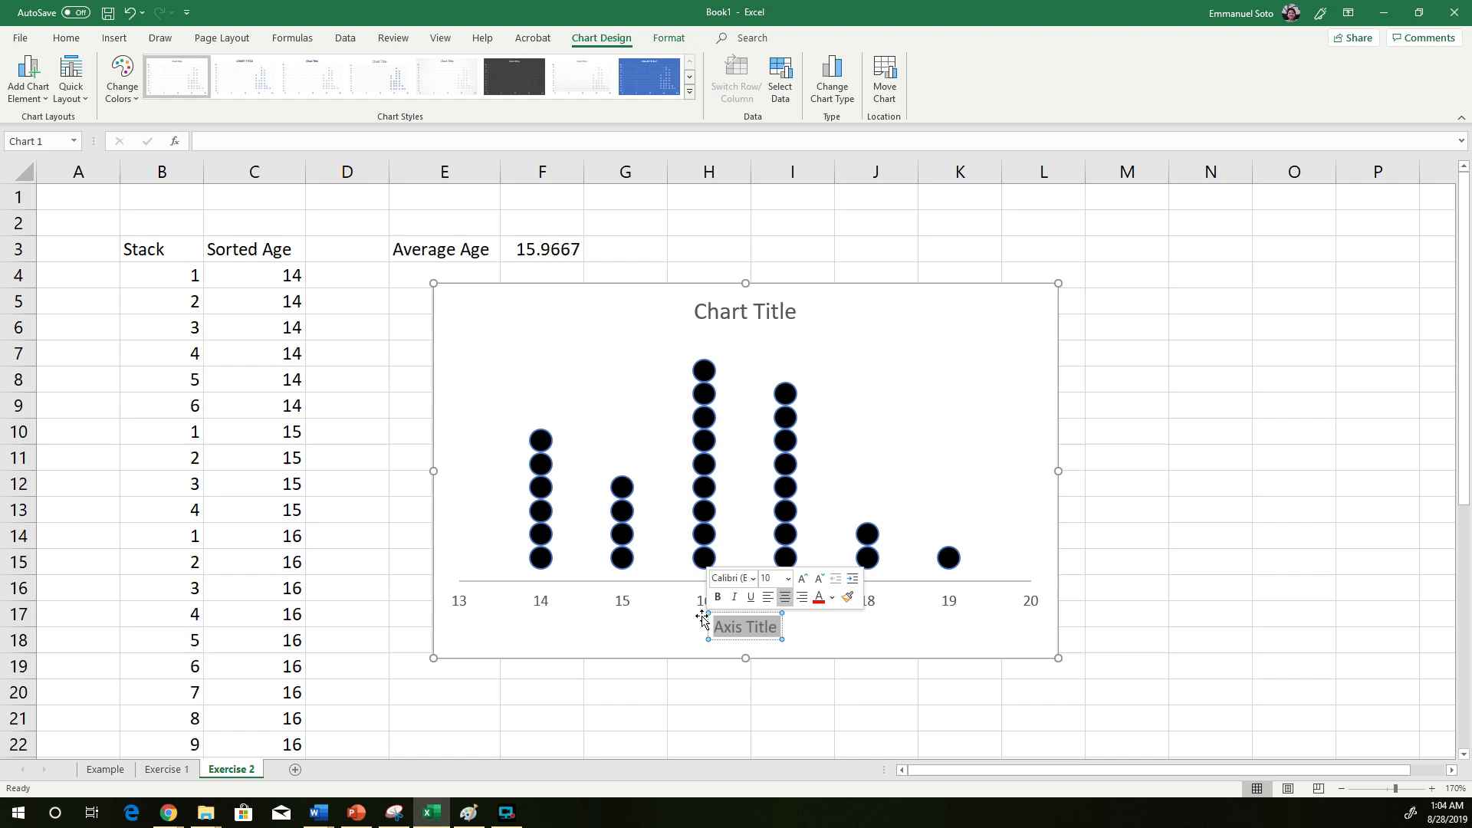
{"action": "type", "text": "Ag"}
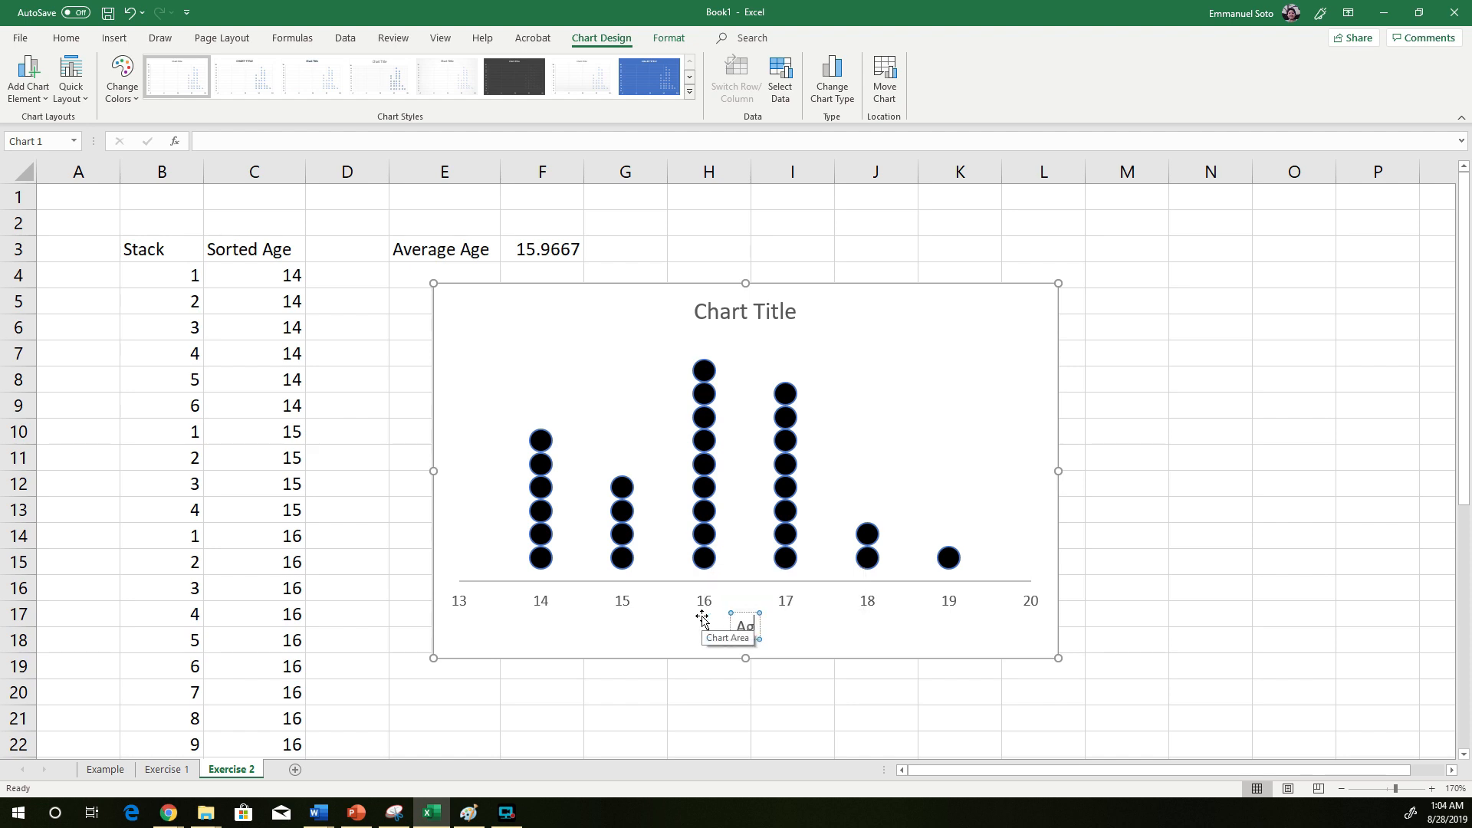
{"action": "type", "text": "tudent Age (yEars()"}
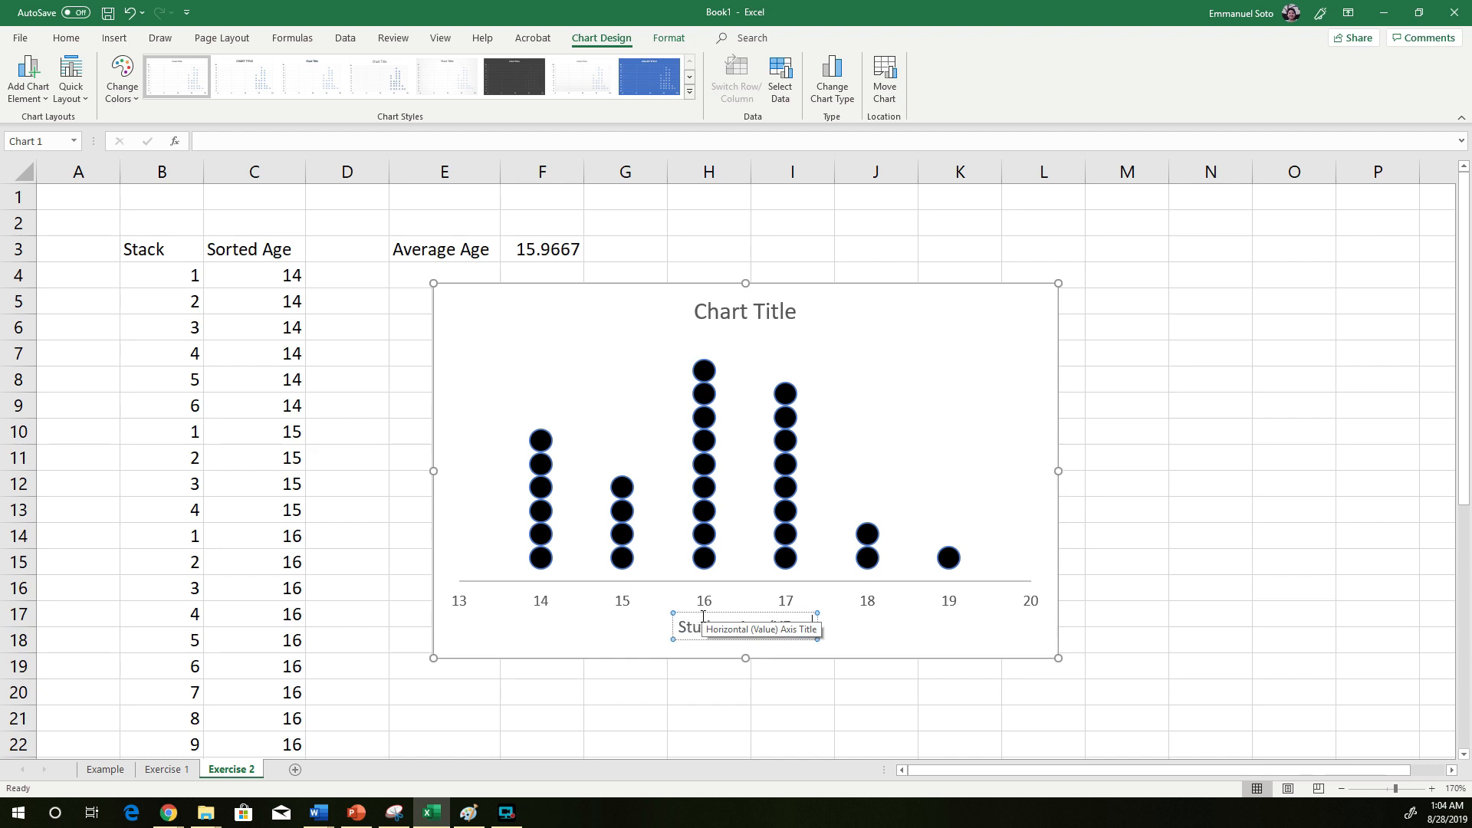
{"action": "key", "text": "BackSpace"}
{"action": "key", "text": "BackSpace"}
{"action": "key", "text": "BackSpace"}
{"action": "key", "text": "BackSpace"}
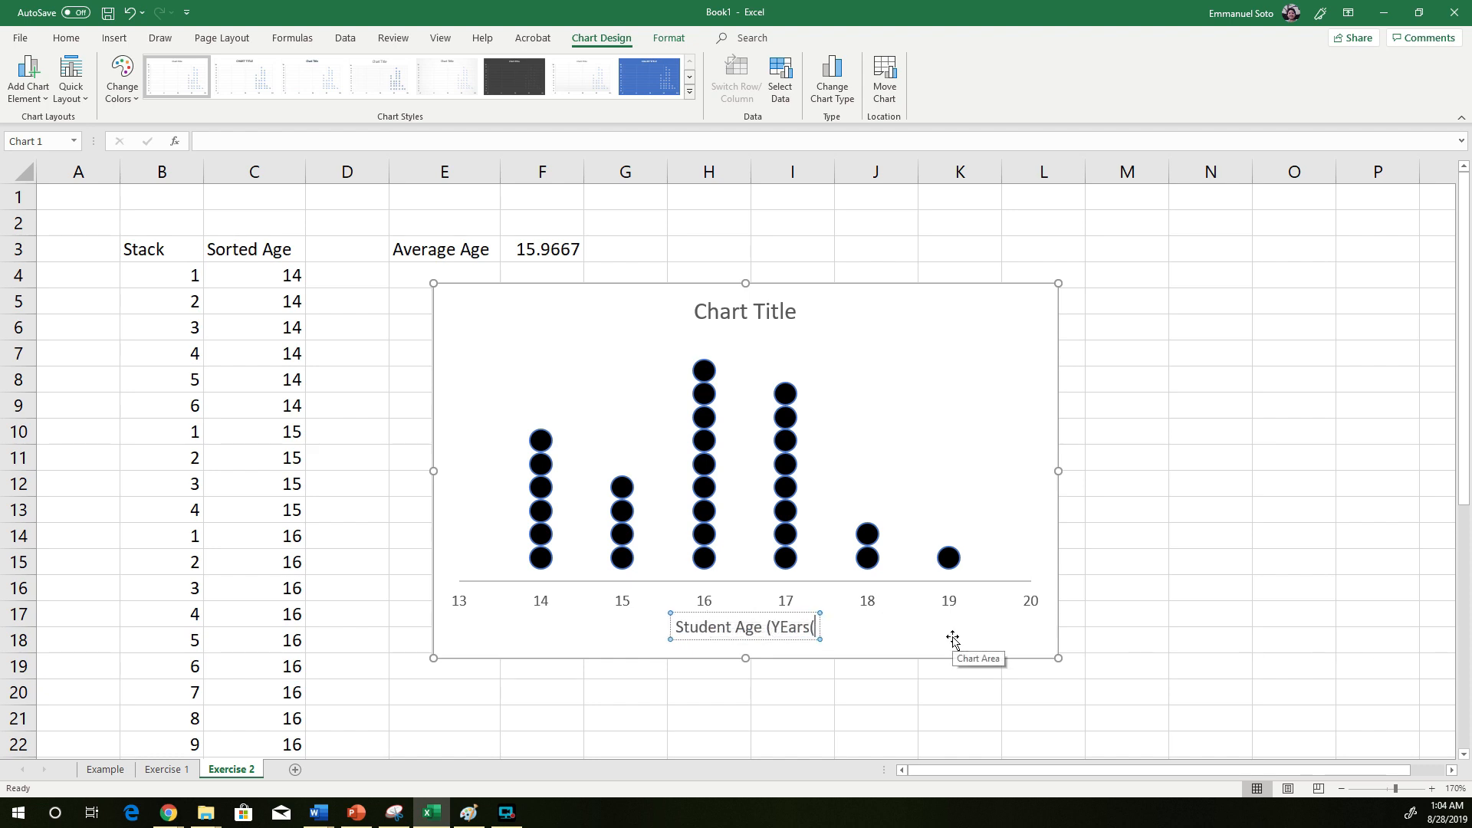